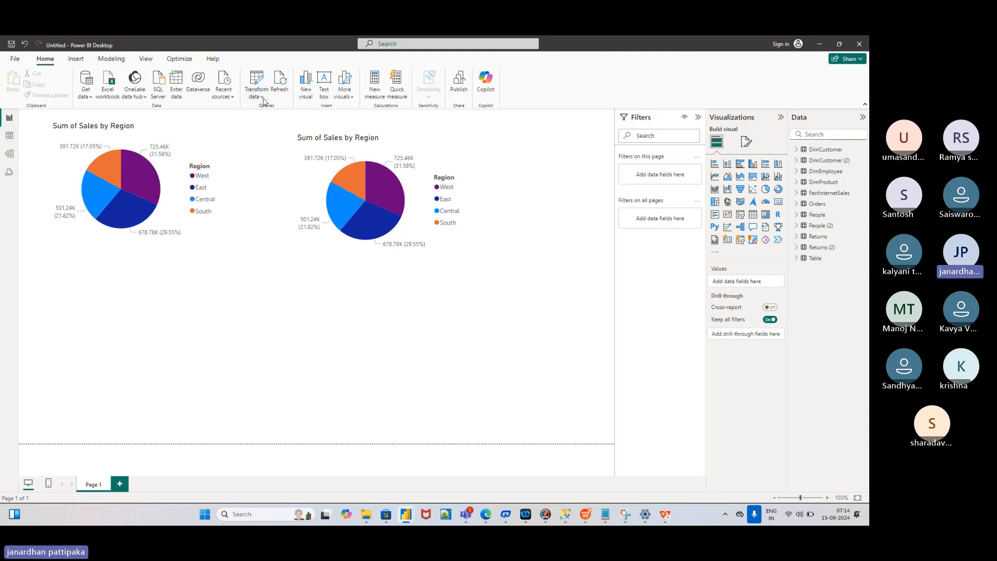
# Step: Open the Power Query Editor to transform the report's data
pyautogui.click(263, 100)
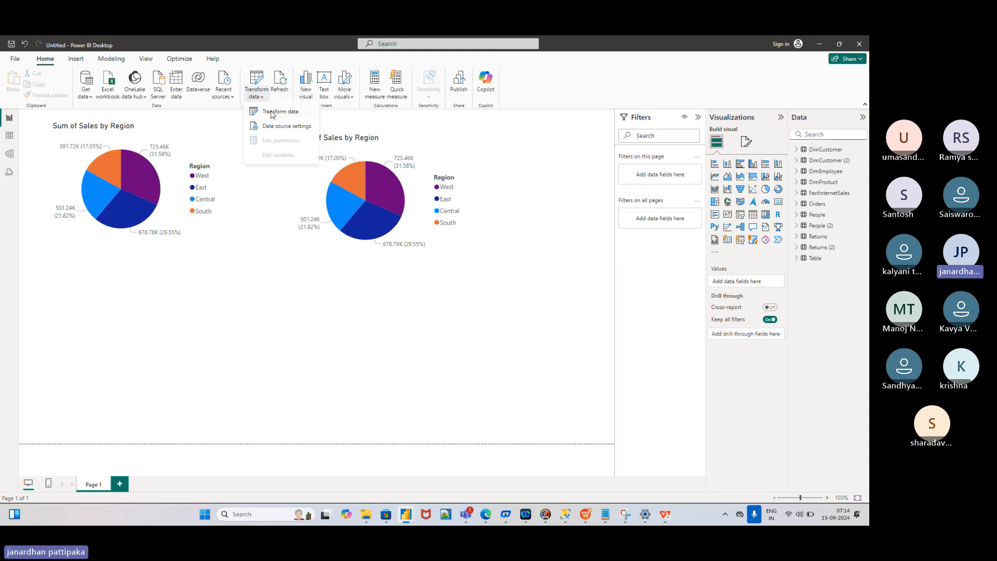
pyautogui.click(274, 112)
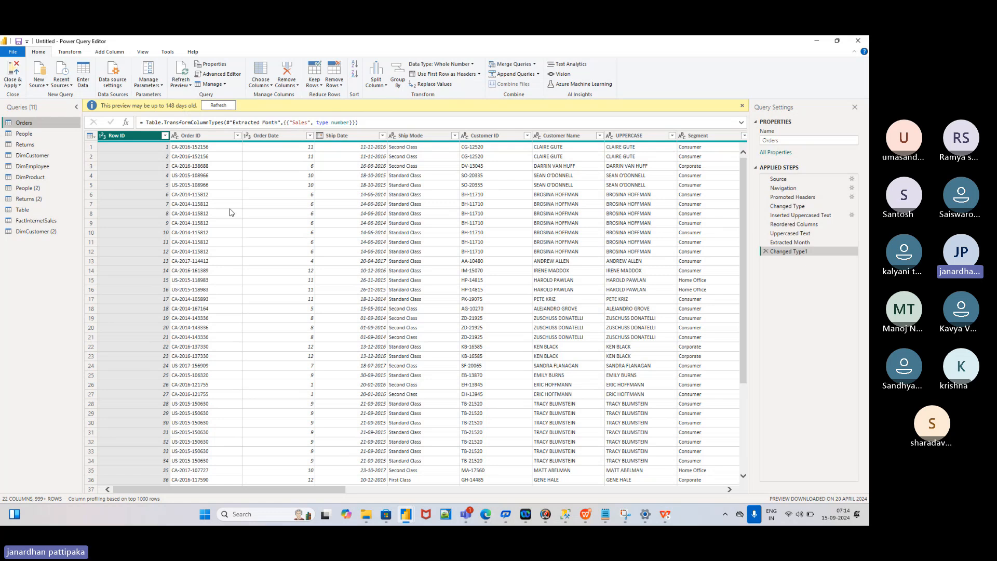
# Step: Filter the Region column of the Orders query to keep only the Central rows
pyautogui.hscroll(12, 359, 203)
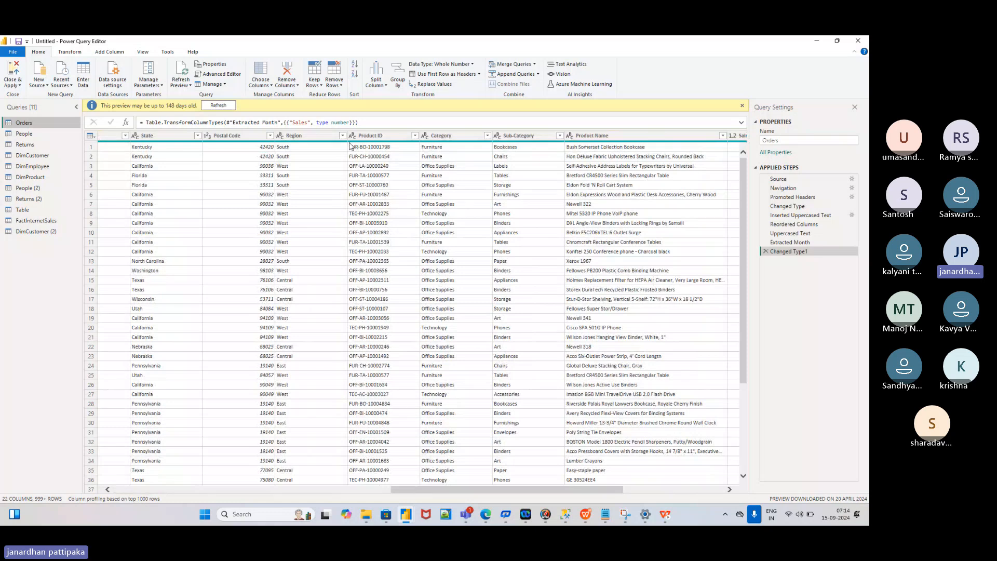
pyautogui.click(343, 136)
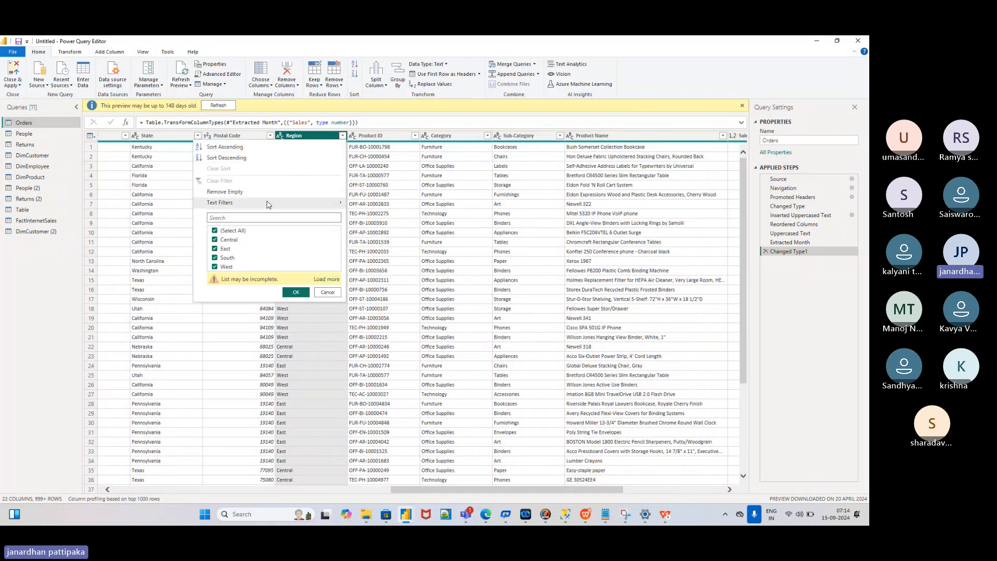
pyautogui.moveTo(270, 204)
pyautogui.click(215, 230)
pyautogui.click(215, 241)
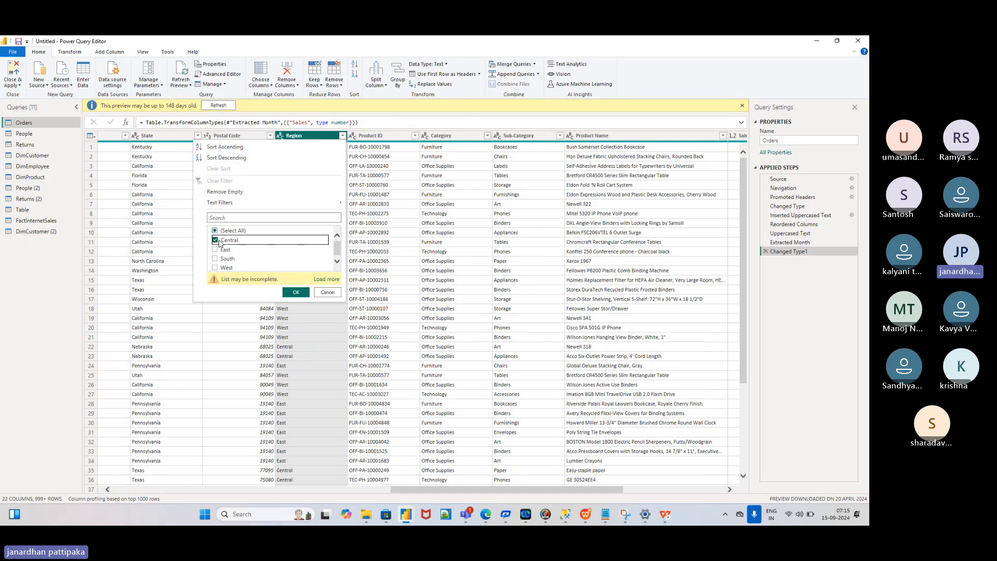
pyautogui.click(294, 292)
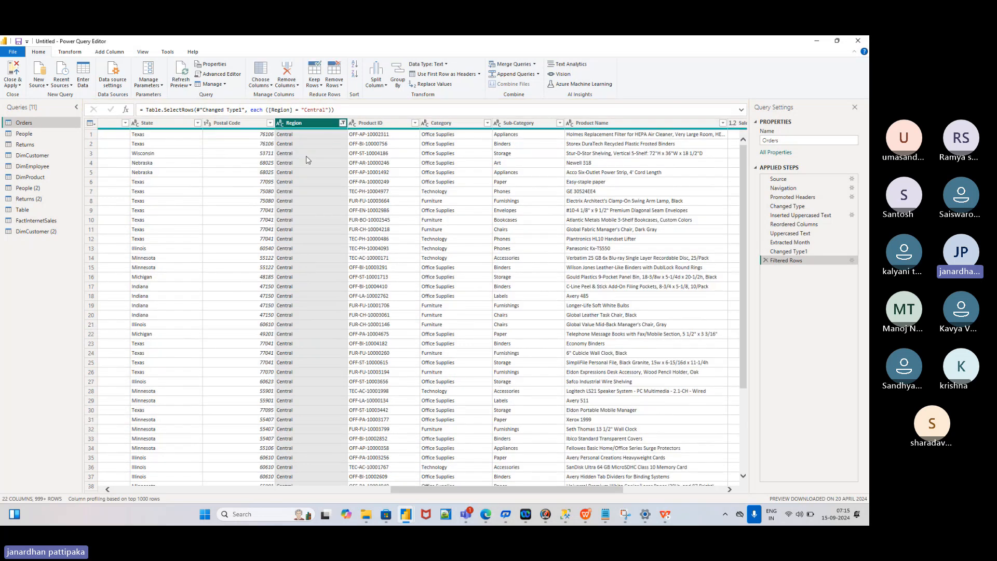
# Step: Add East to the Region filter so that Central and East rows are kept
pyautogui.click(342, 123)
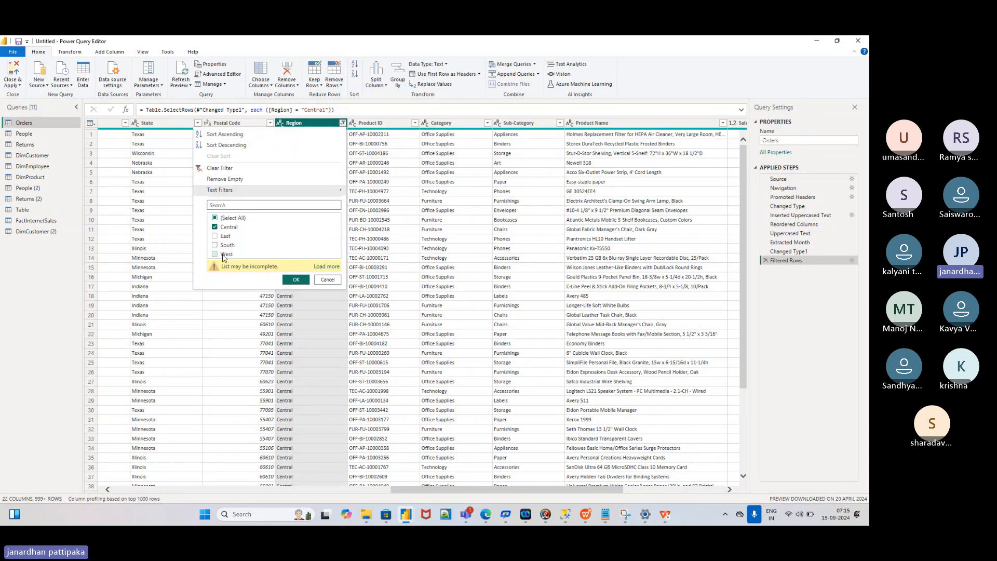
pyautogui.click(215, 237)
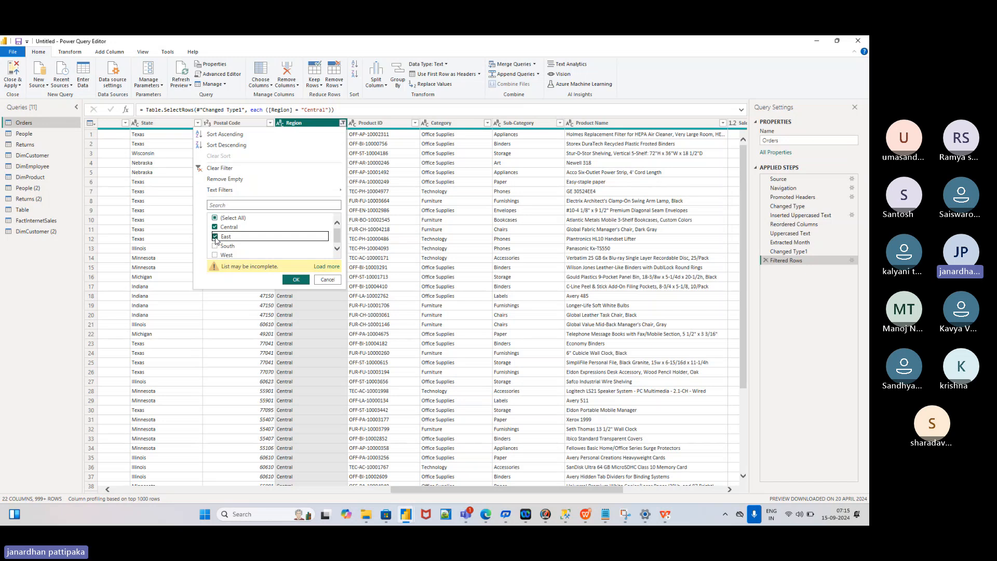
pyautogui.click(288, 279)
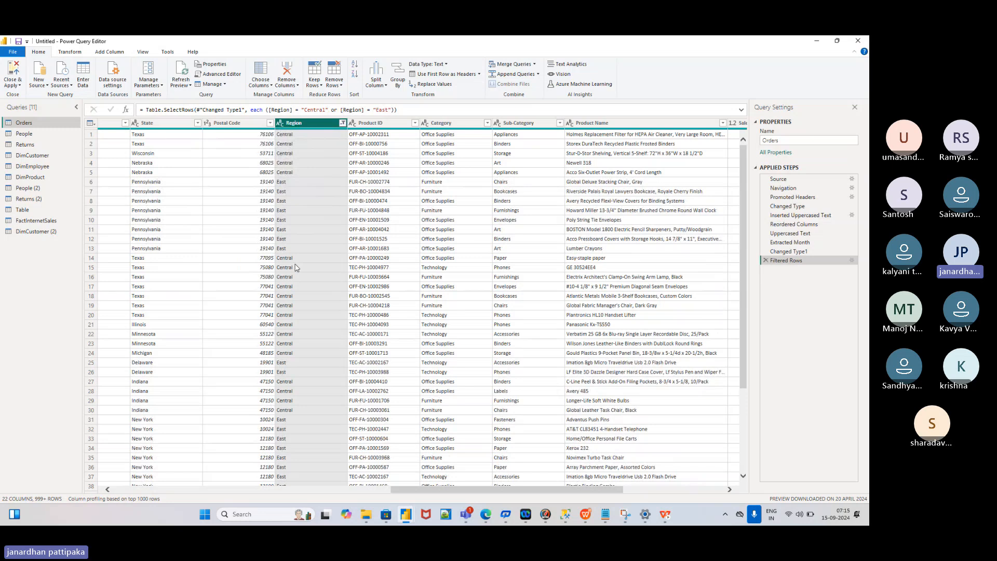
# Step: Change the Region filter to West only, and clear the filter from the column
pyautogui.click(342, 123)
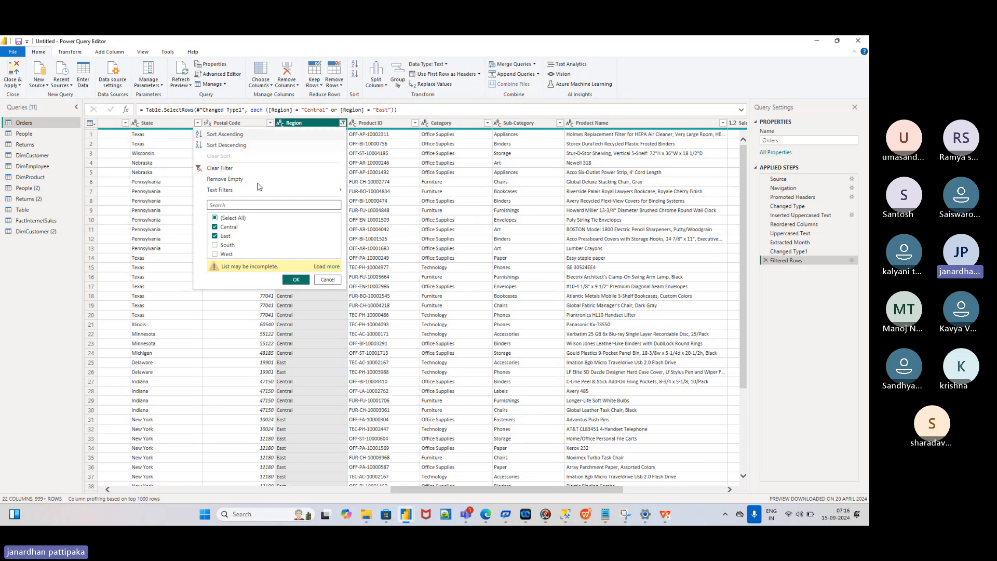
pyautogui.click(215, 218)
pyautogui.click(214, 254)
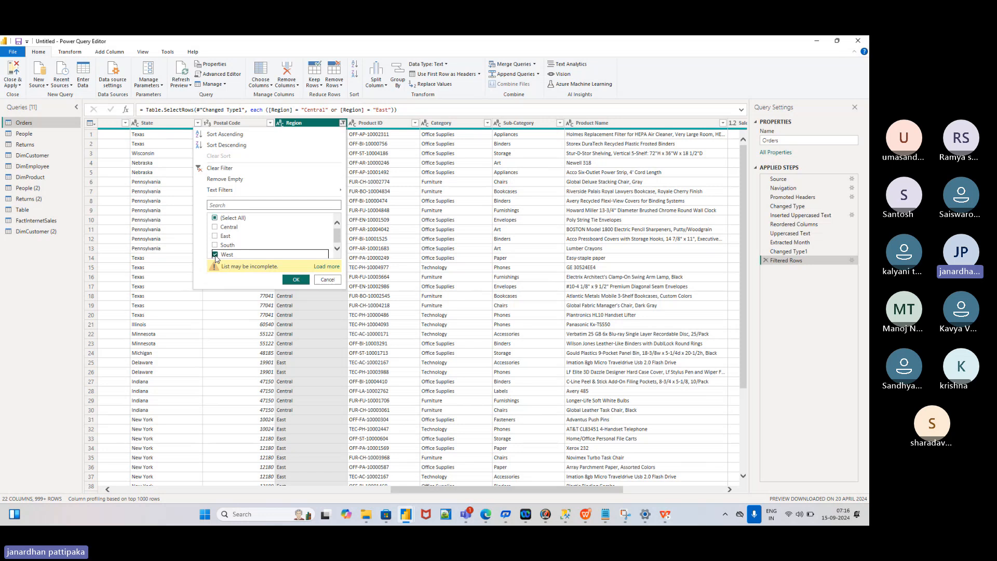
pyautogui.click(296, 279)
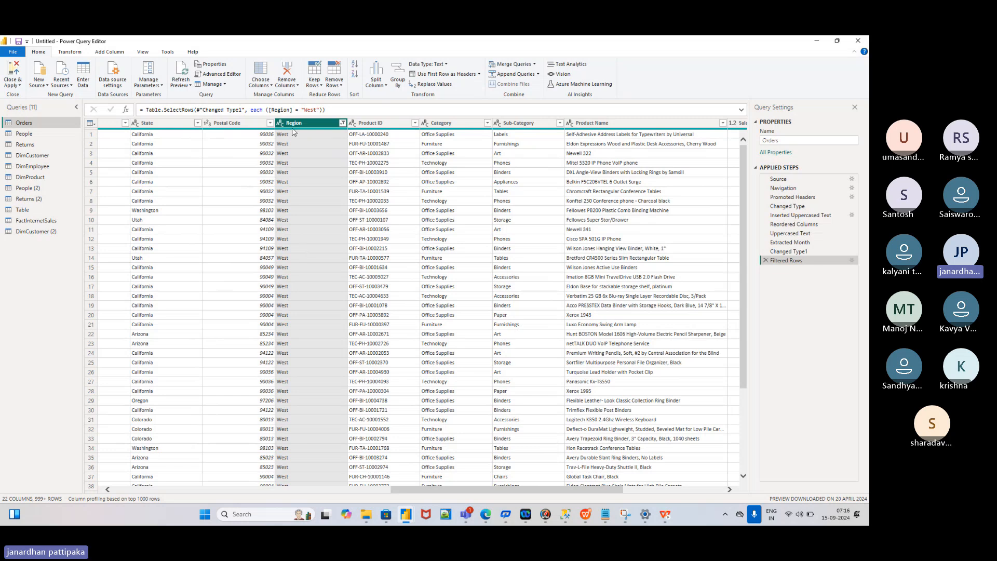
pyautogui.click(342, 123)
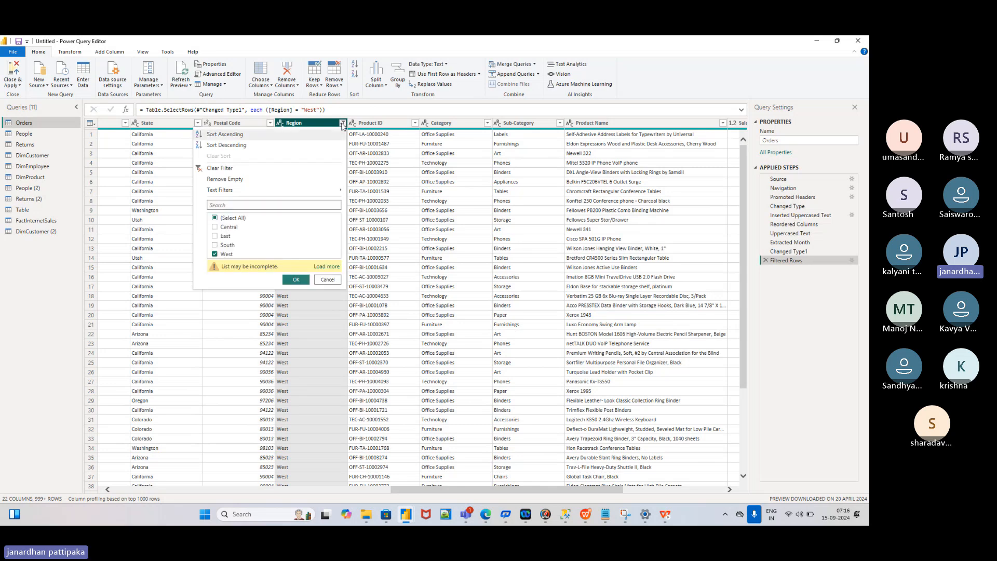
pyautogui.click(201, 169)
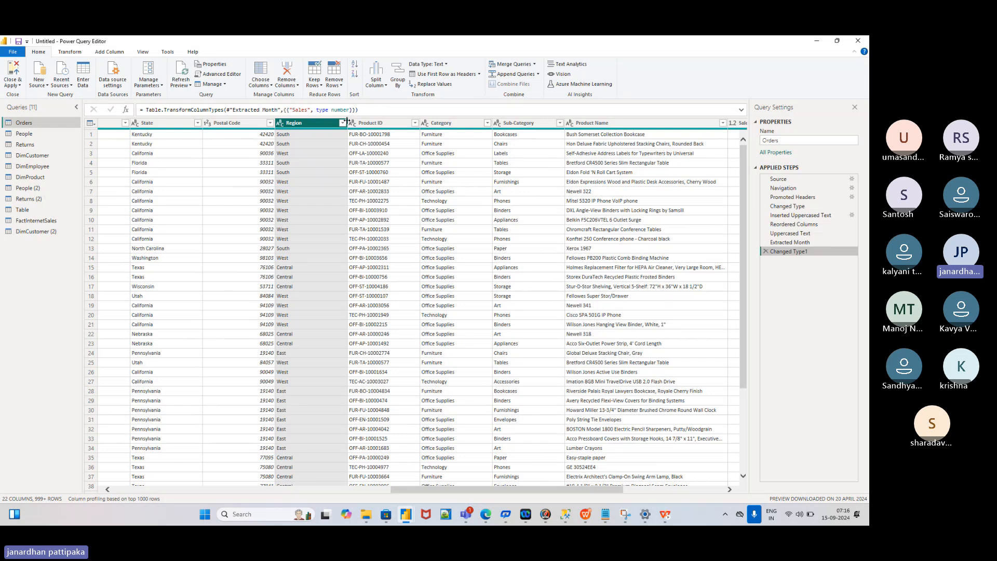
# Step: Switch to the Notepad notes on understanding Power BI Desktop and add blank lines below the list of questions
pyautogui.moveTo(607, 517)
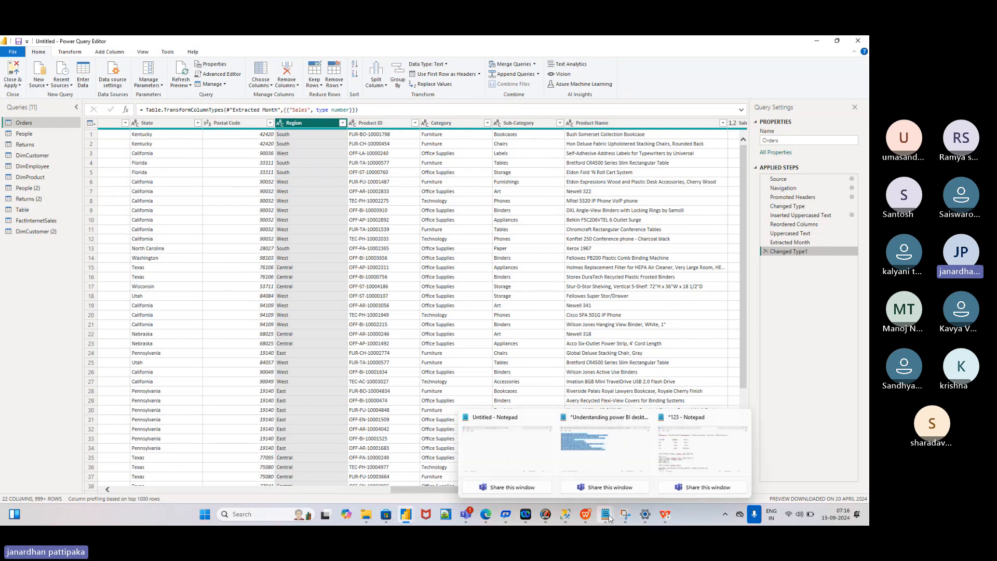
pyautogui.click(615, 476)
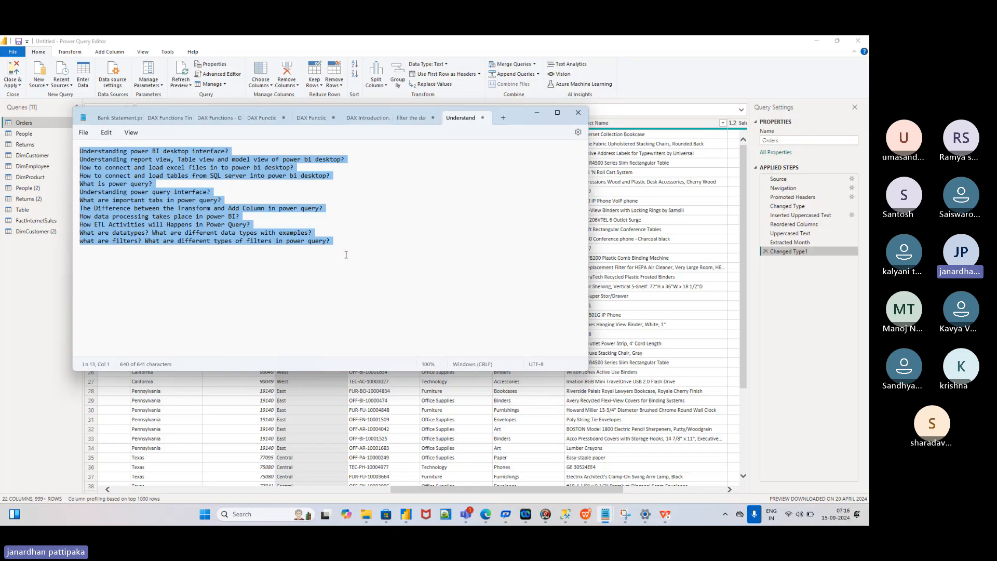
pyautogui.click(346, 254)
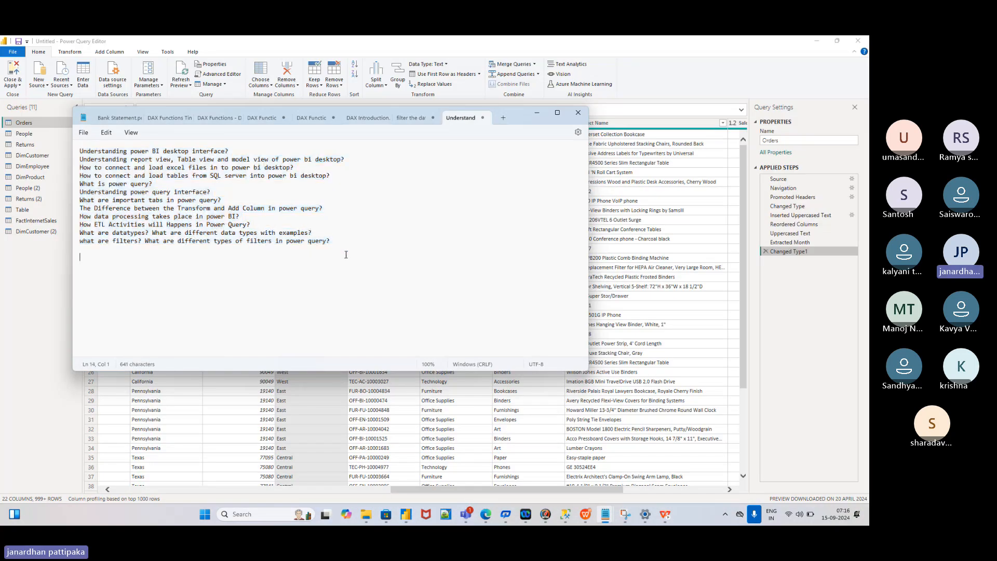
pyautogui.press('Return')
pyautogui.press('Return')
pyautogui.write('3 types')
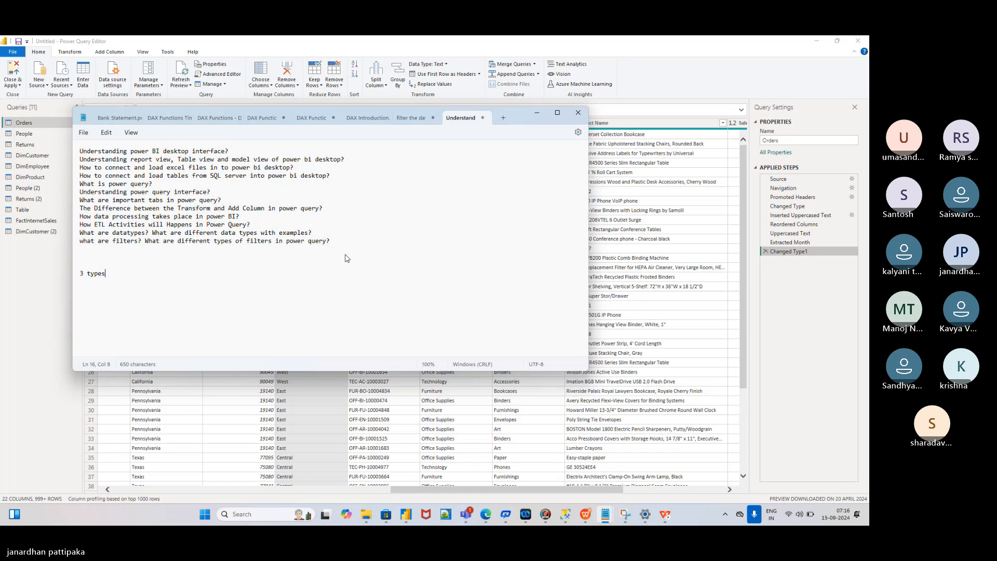
pyautogui.press('BackSpace')
pyautogui.press('BackSpace')
pyautogui.press('BackSpace')
pyautogui.press('BackSpace')
pyautogui.press('BackSpace')
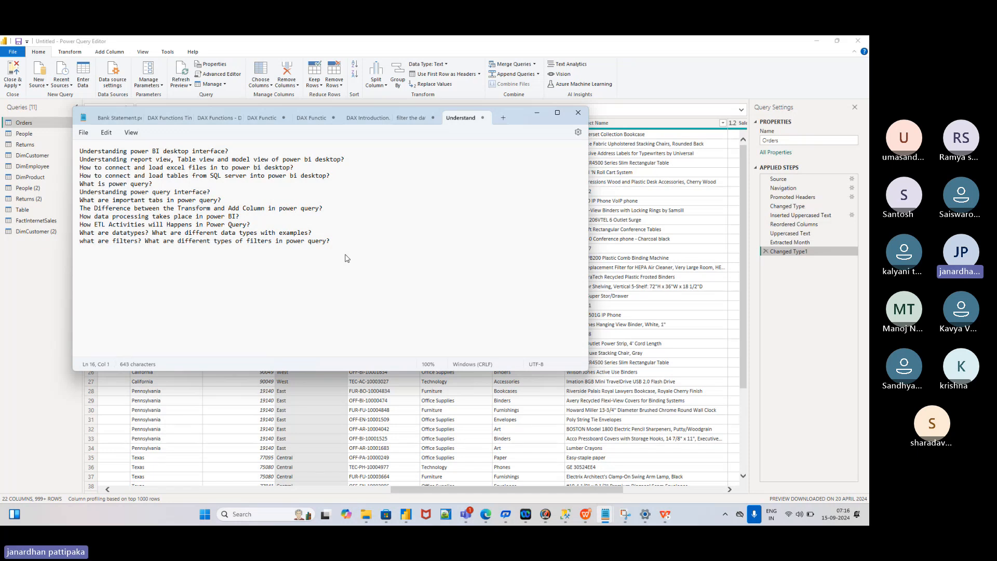
# Step: Add the line "types : basic and advanced" below the questions, followed by a blank line
pyautogui.write('type')
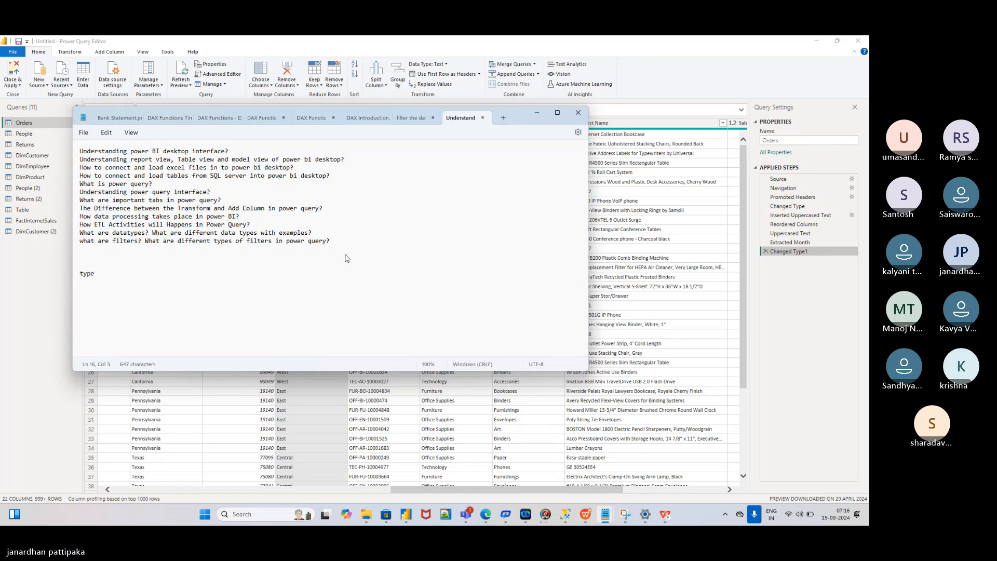
pyautogui.write('s : ba')
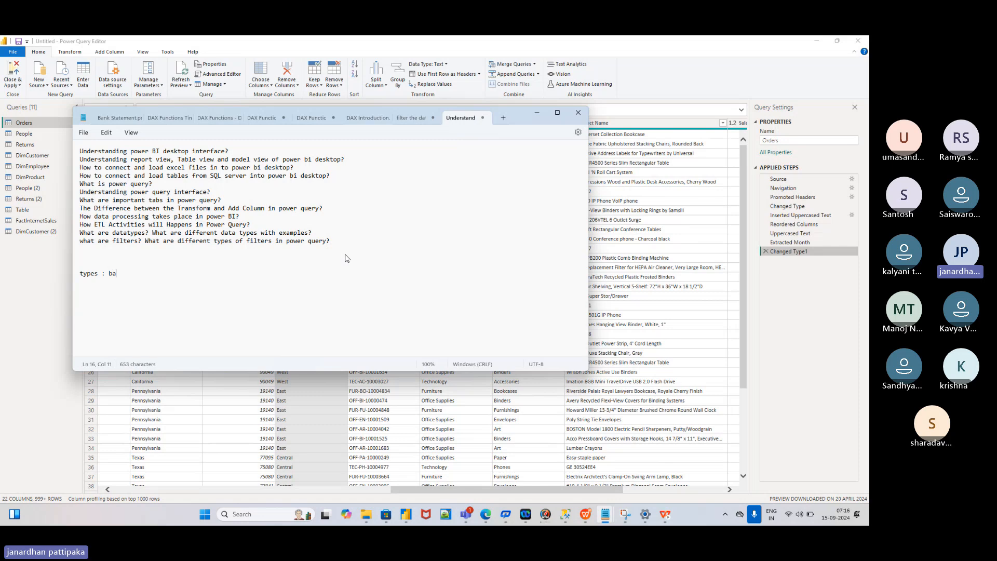
pyautogui.write('sic and advanc')
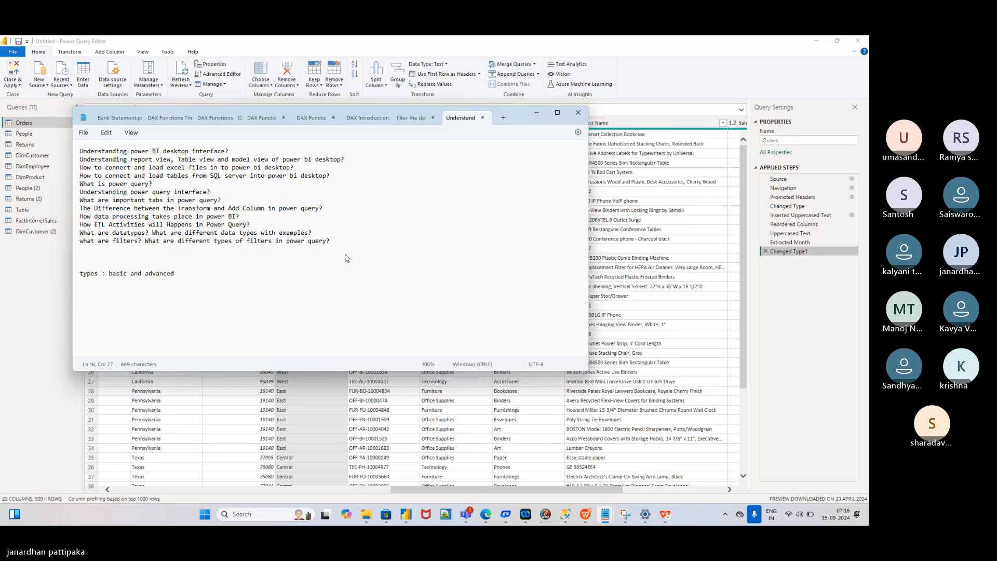
pyautogui.write('ed')
pyautogui.press('Return')
pyautogui.press('Return')
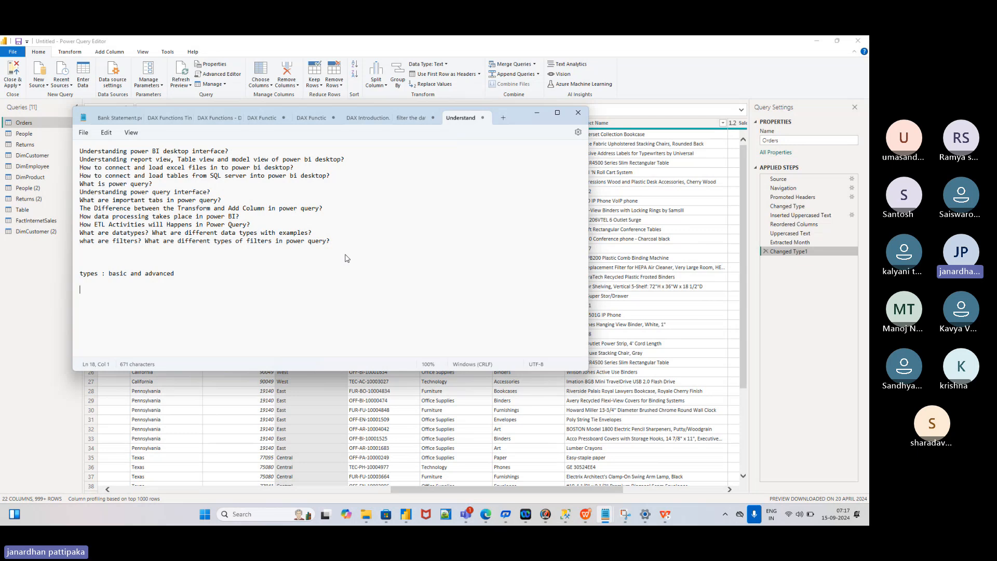
# Step: List "1) text filters", "2) number filters" and "3) date filters" on separate lines, with an extra blank line above the list
pyautogui.write('1) text filters')
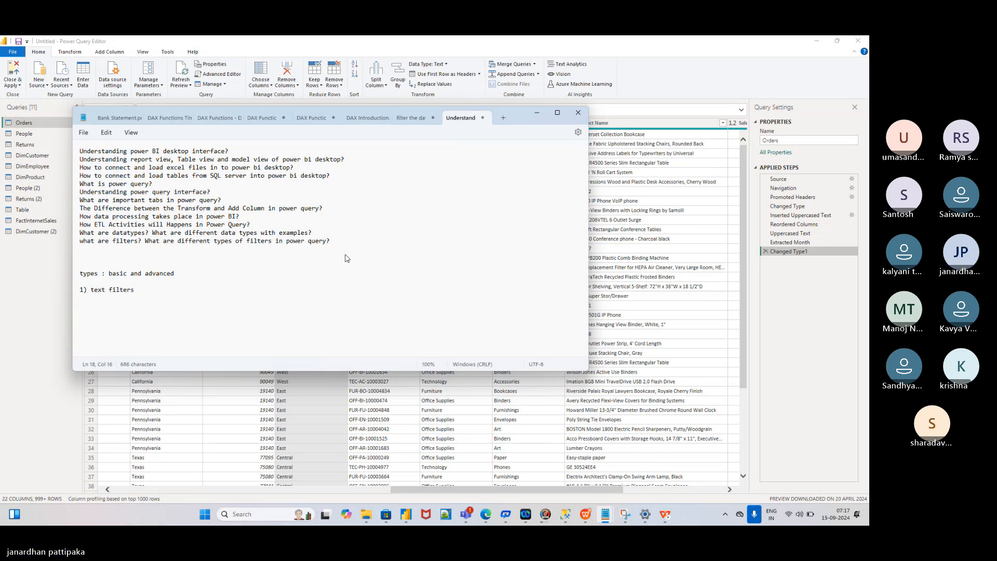
pyautogui.press('Return')
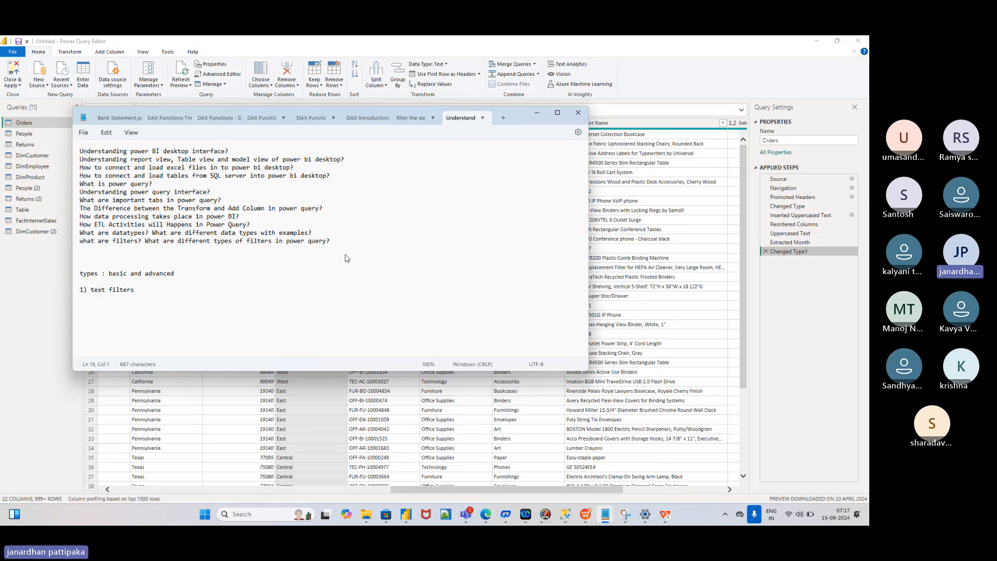
pyautogui.write('20')
pyautogui.write(' nu')
pyautogui.write('mber fil')
pyautogui.write('te')
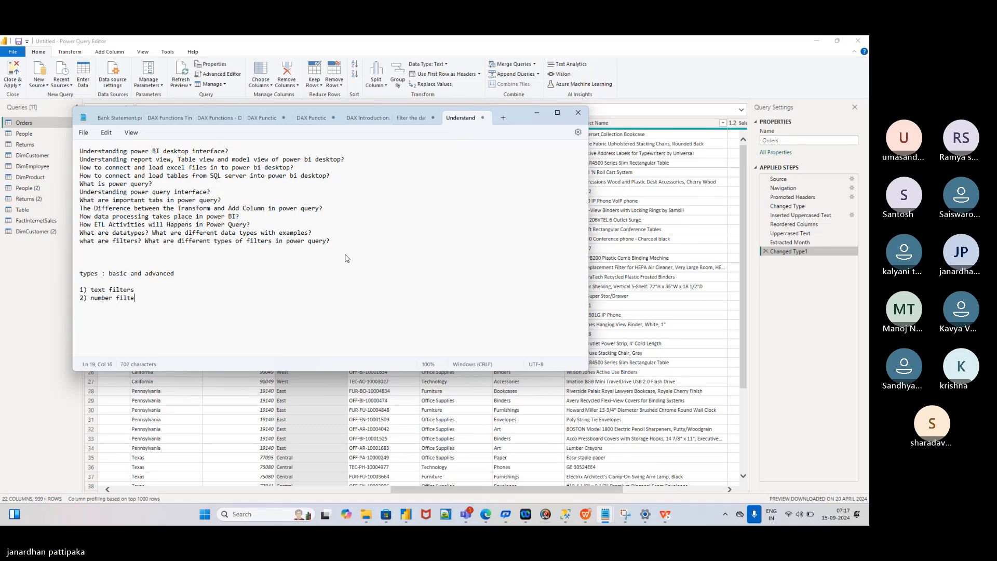
pyautogui.write('rs')
pyautogui.press('Return')
pyautogui.write('3)')
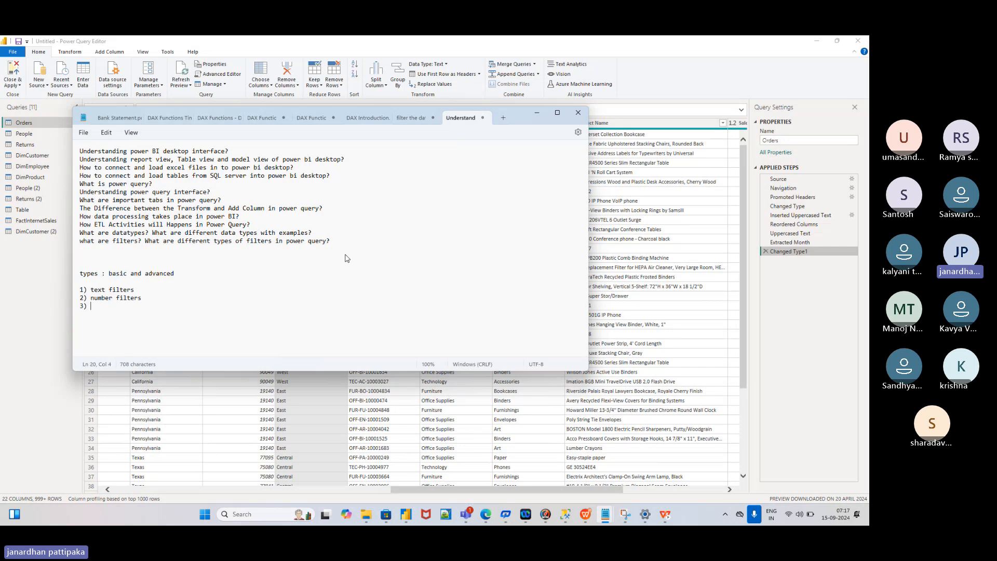
pyautogui.write(' da')
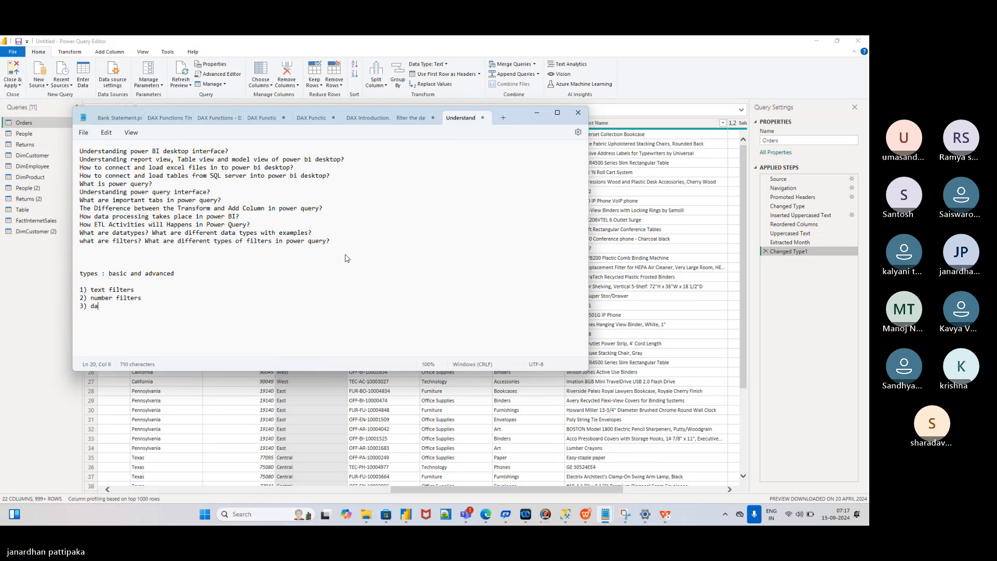
pyautogui.write('te fil')
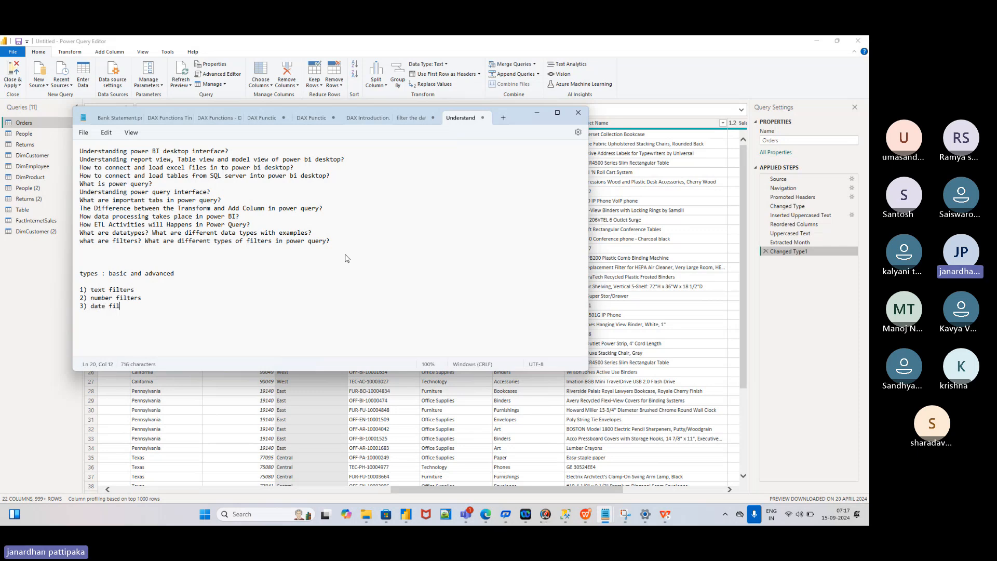
pyautogui.write('ters')
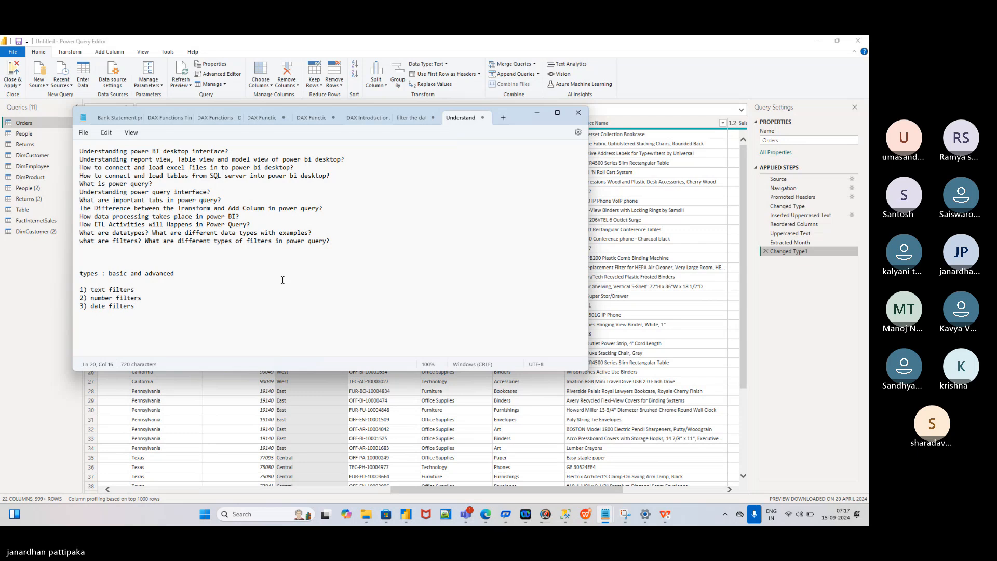
pyautogui.click(81, 290)
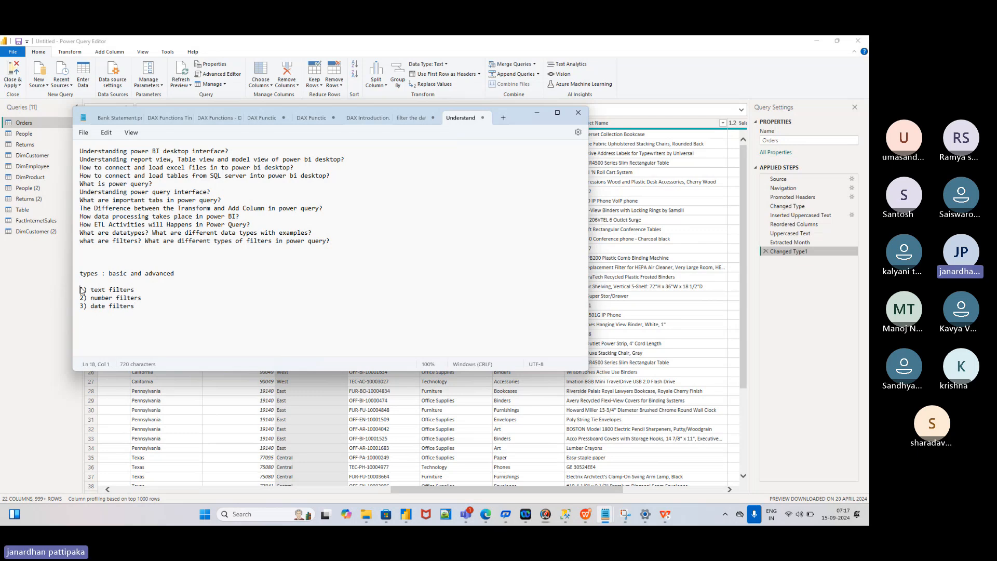
pyautogui.press('Return')
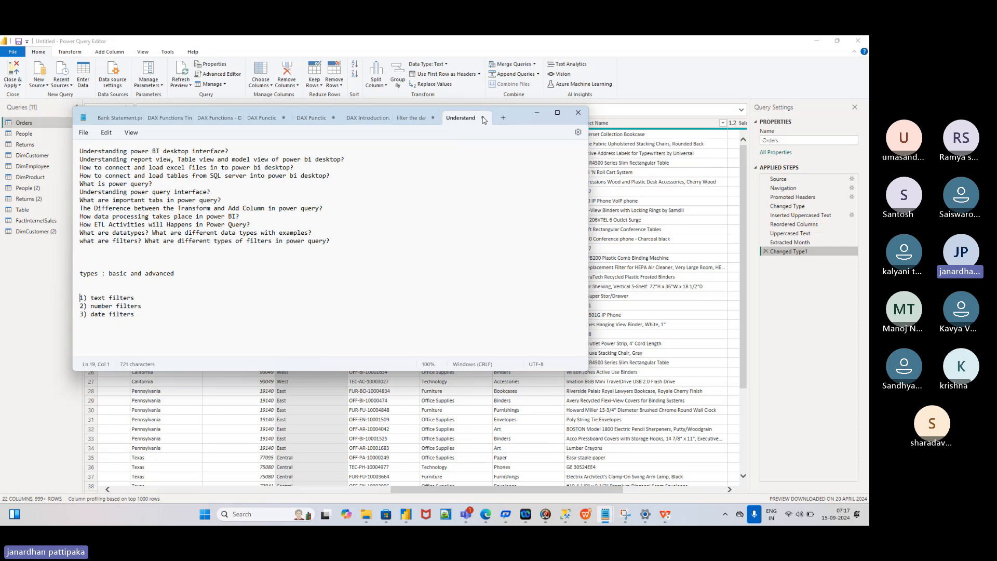
# Step: Minimize the notes to return to Power Query Editor, and review the text filter options and sample values of the Region column
pyautogui.click(537, 115)
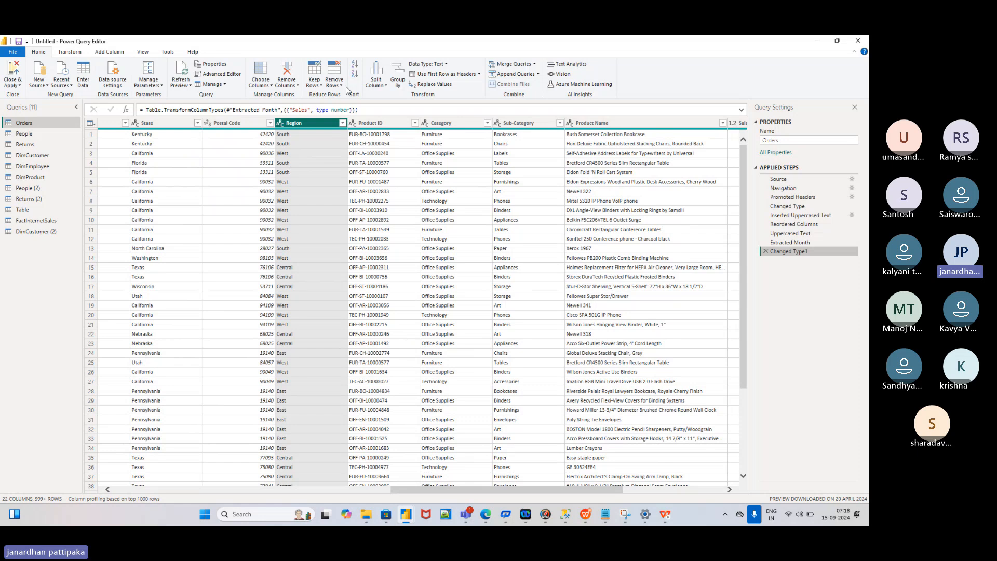
pyautogui.click(342, 123)
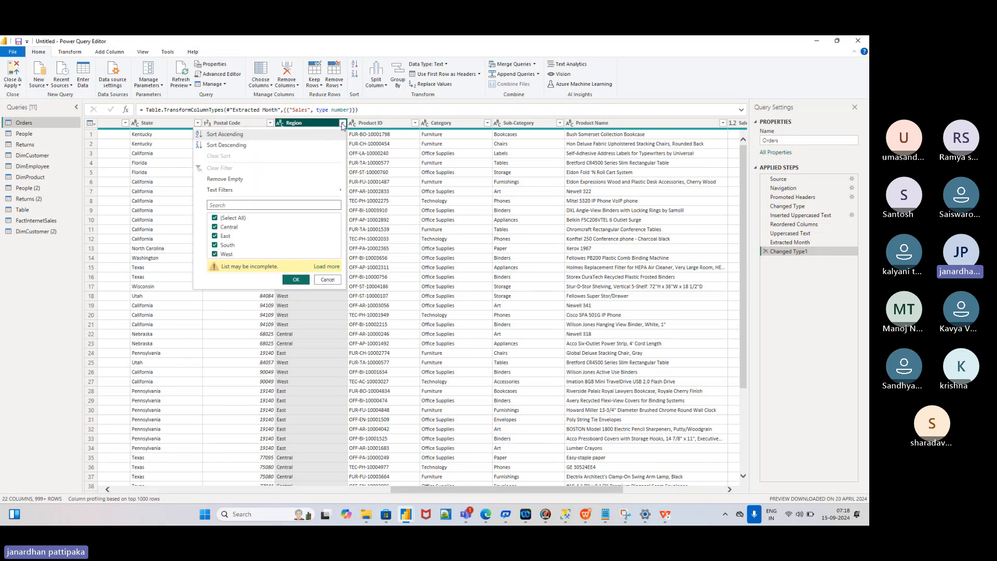
pyautogui.moveTo(229, 194)
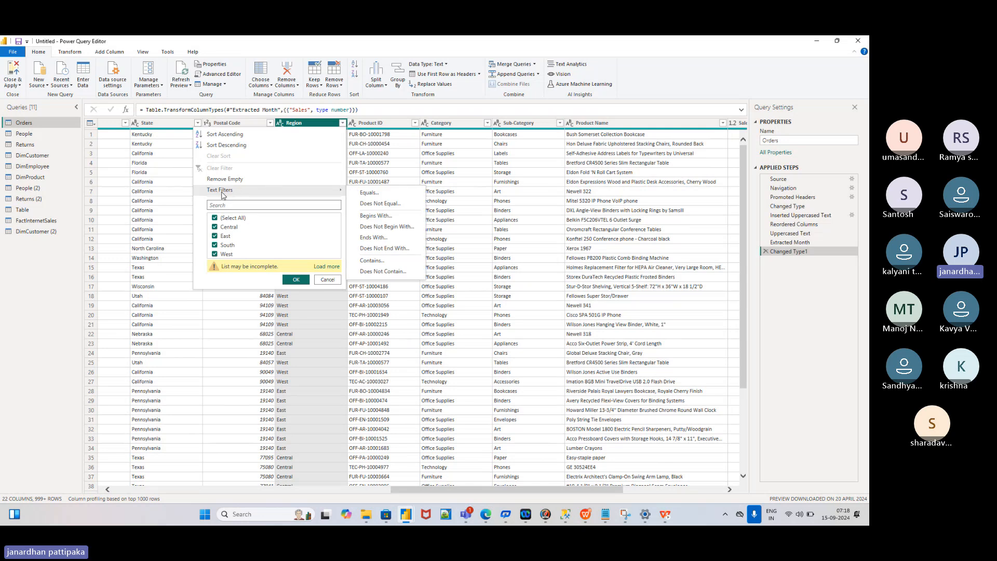
pyautogui.click(315, 317)
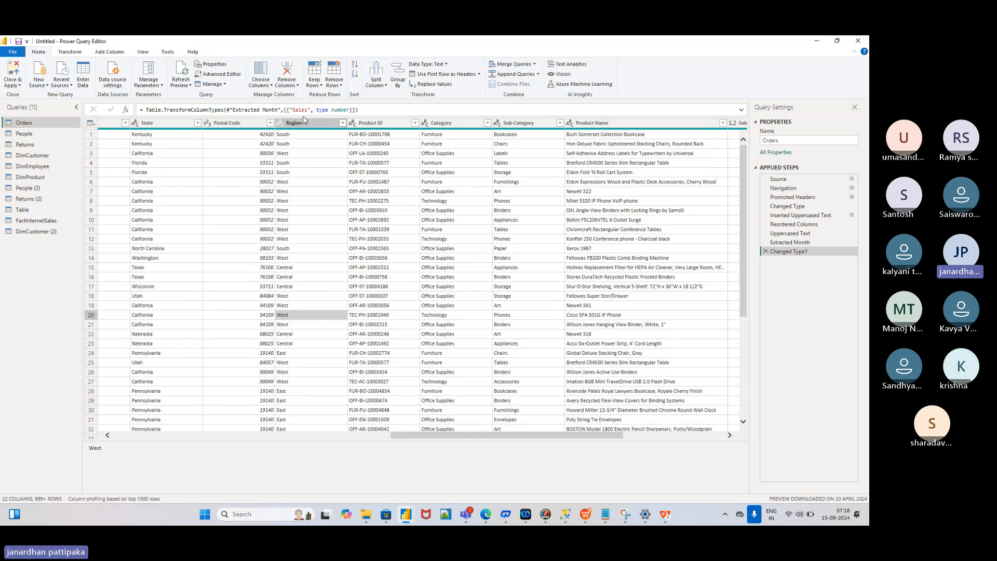
pyautogui.click(290, 137)
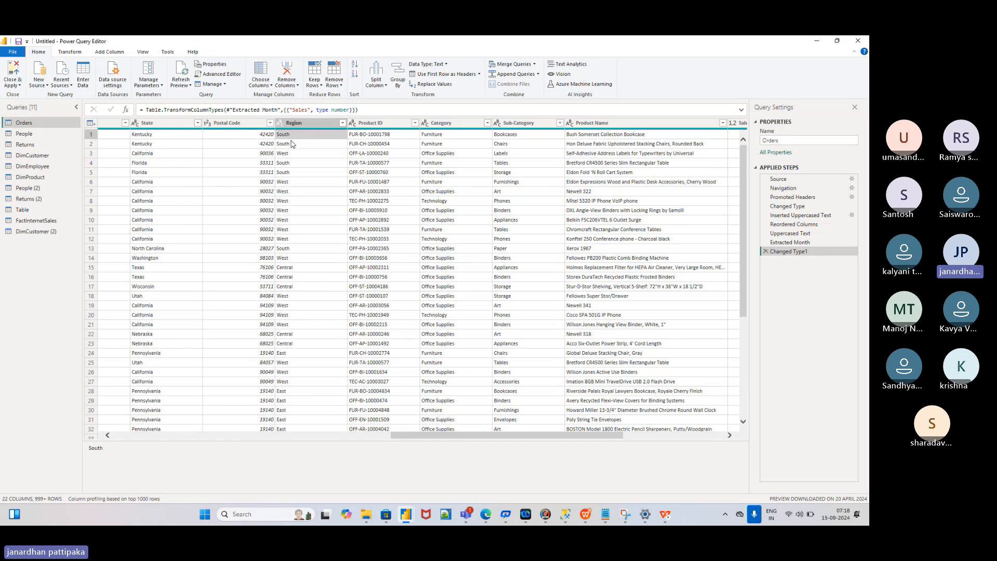
pyautogui.click(289, 164)
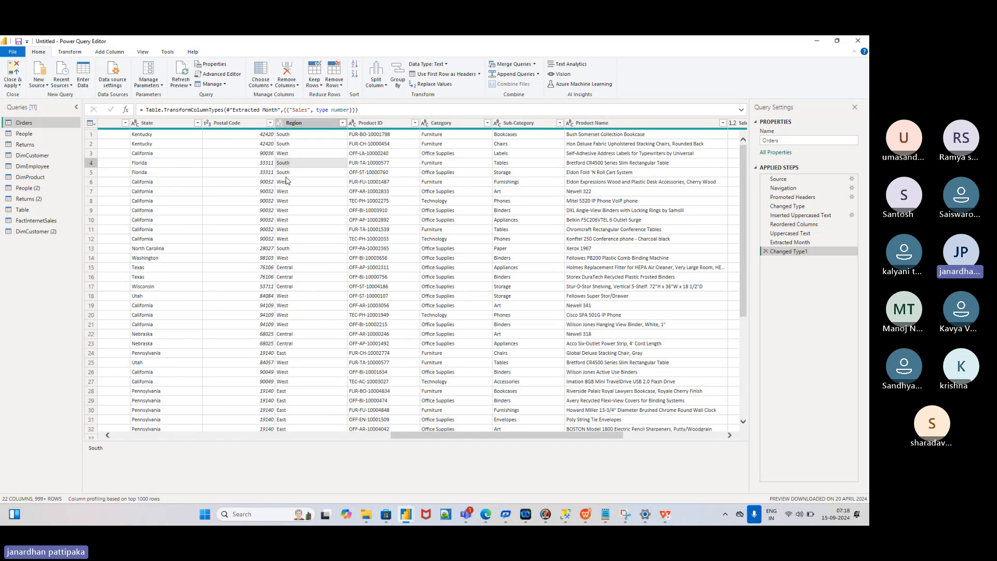
# Step: Start a basic equals text filter on the Region column with Central as the first value and East as the second
pyautogui.click(342, 123)
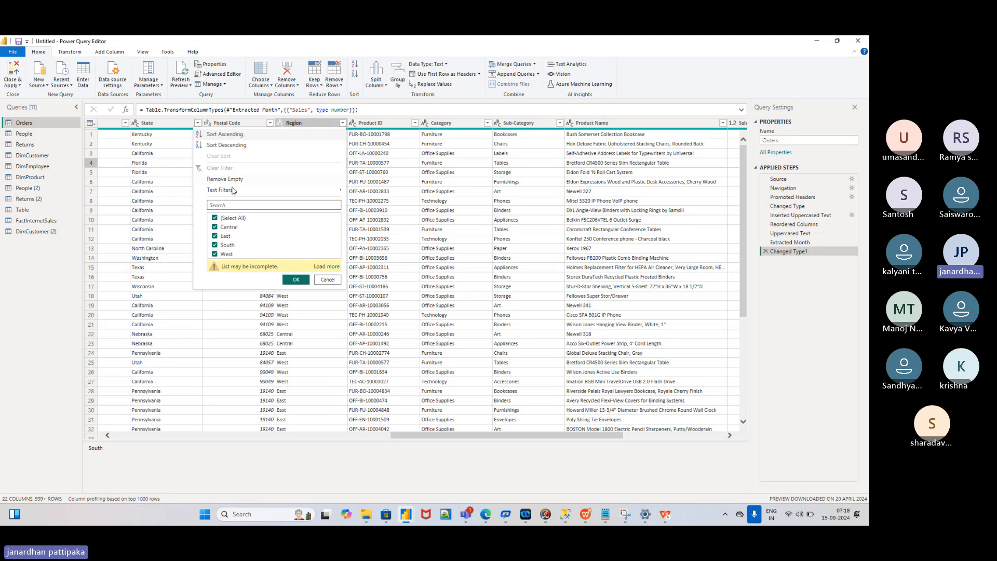
pyautogui.moveTo(226, 191)
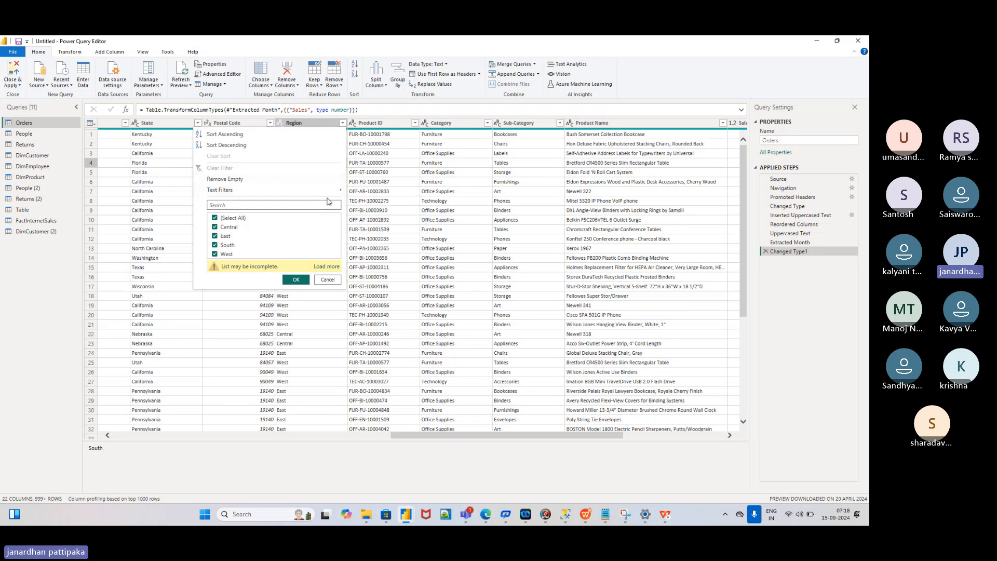
pyautogui.moveTo(306, 195)
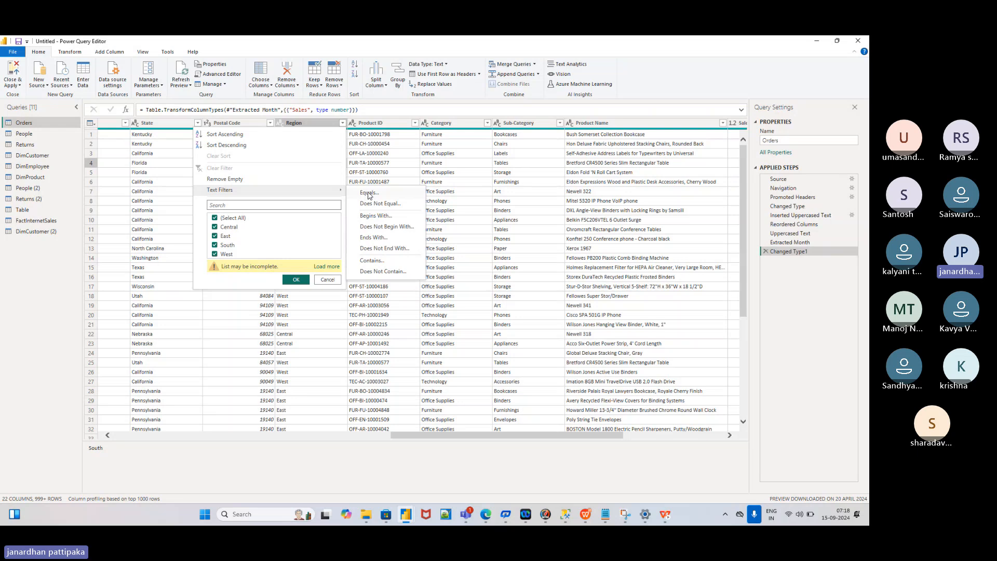
pyautogui.click(368, 193)
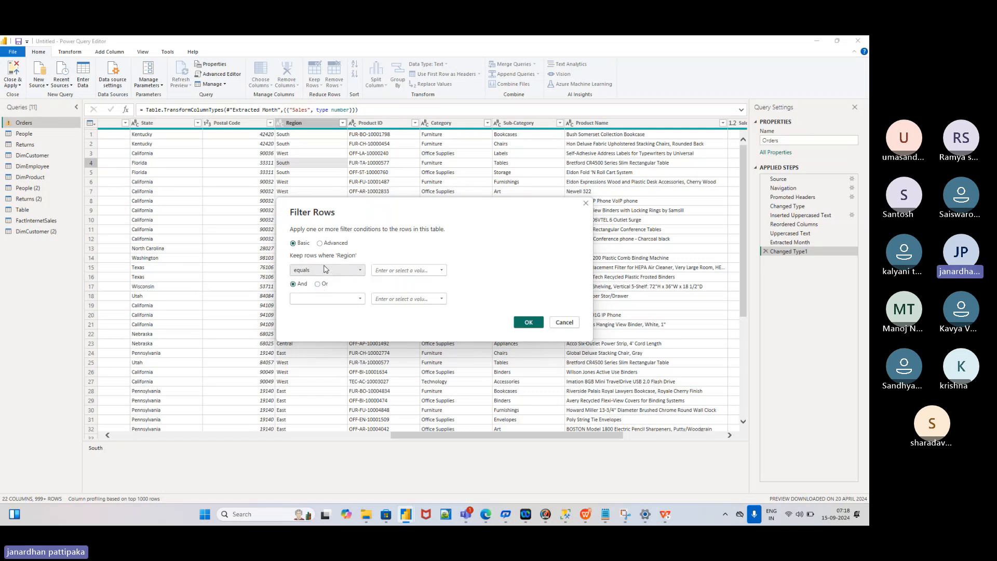
pyautogui.click(440, 271)
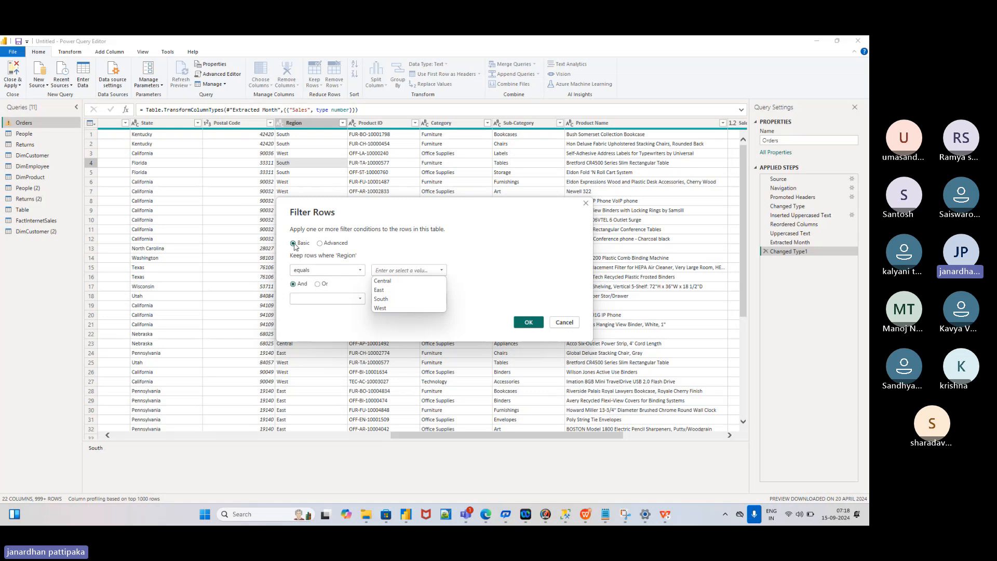
pyautogui.click(382, 281)
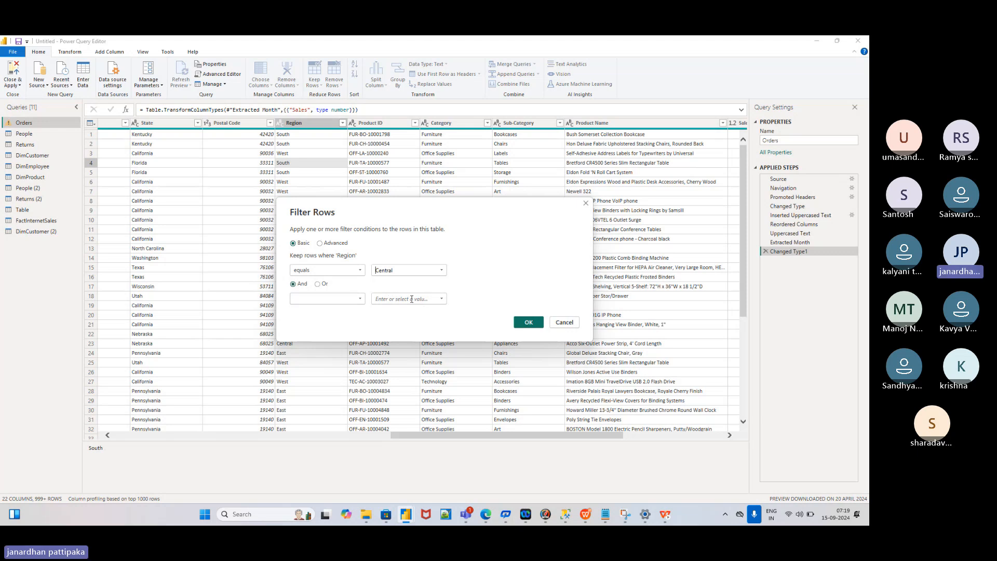
pyautogui.click(442, 300)
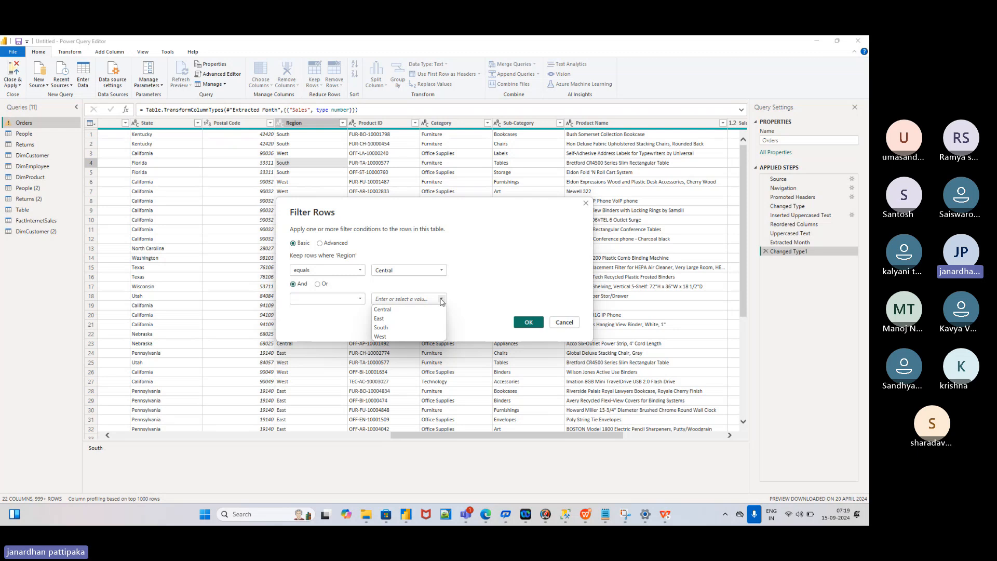
pyautogui.click(380, 318)
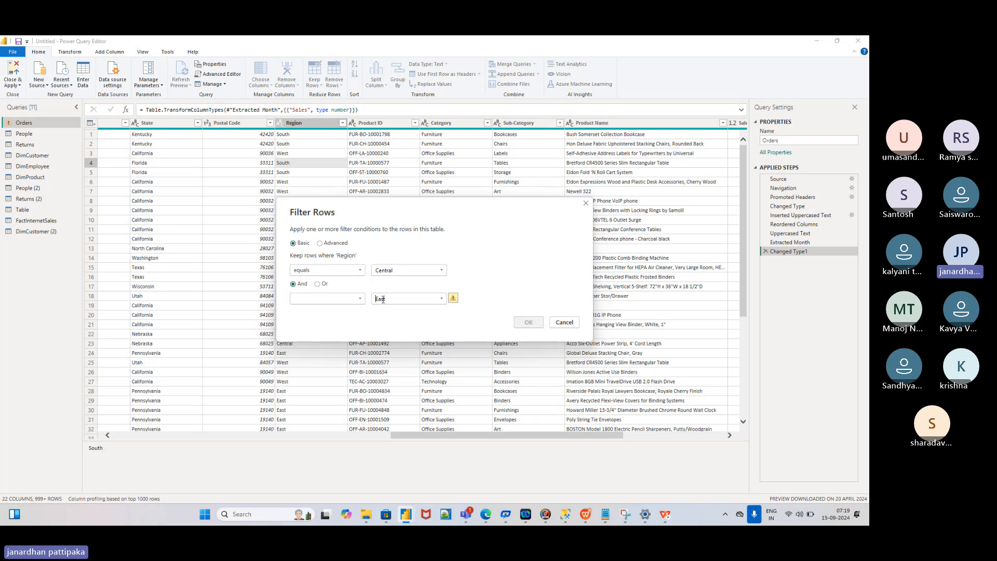
# Step: Try the Or and And options between the two conditions, view the filter in Advanced mode, and cancel it
pyautogui.click(318, 284)
pyautogui.click(441, 299)
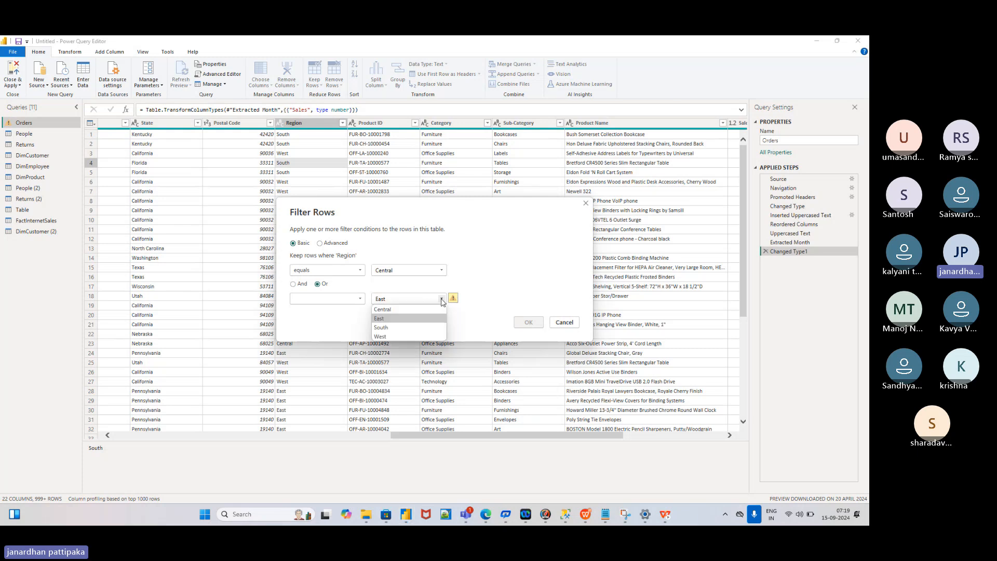
pyautogui.click(296, 287)
pyautogui.click(294, 286)
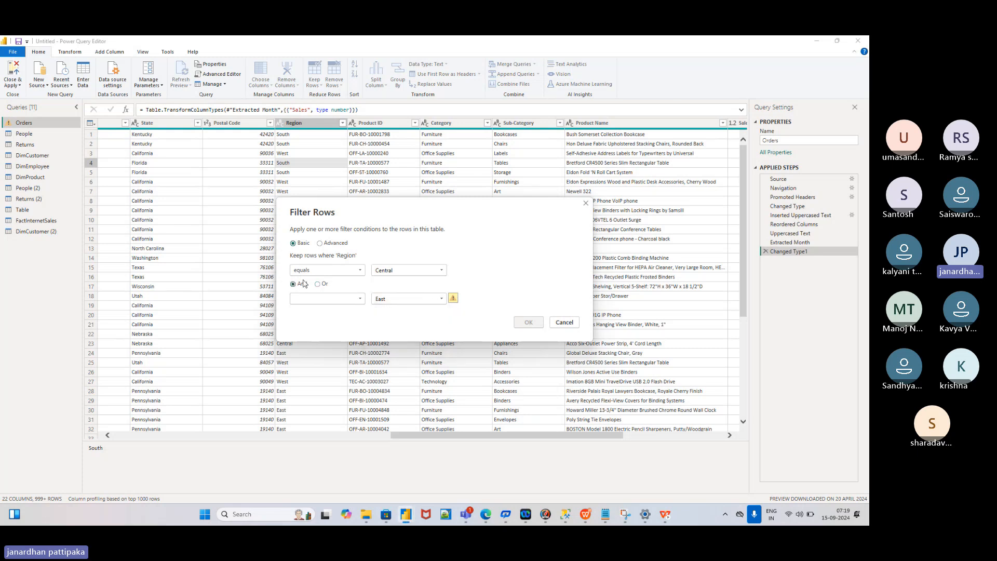
pyautogui.click(320, 243)
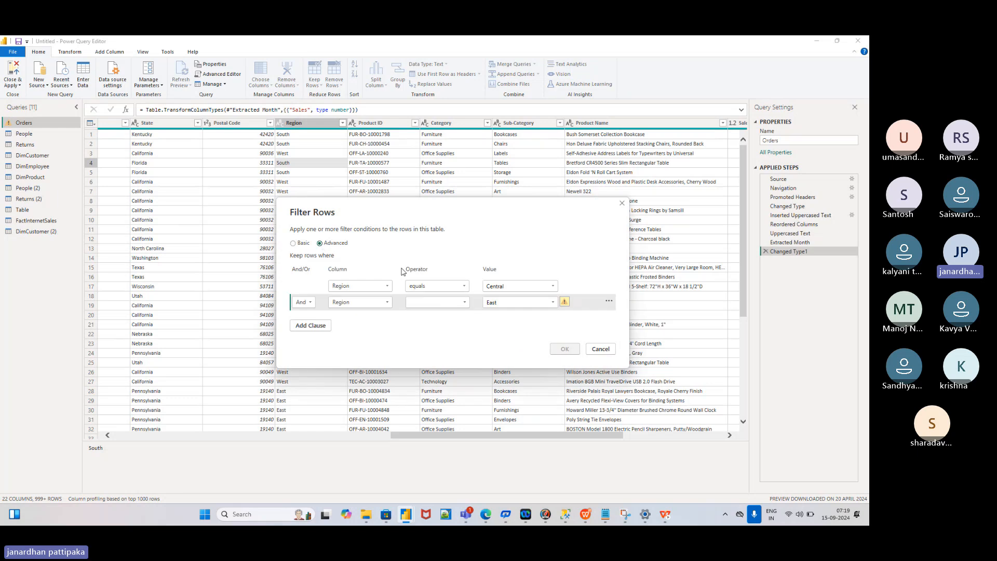
pyautogui.click(600, 349)
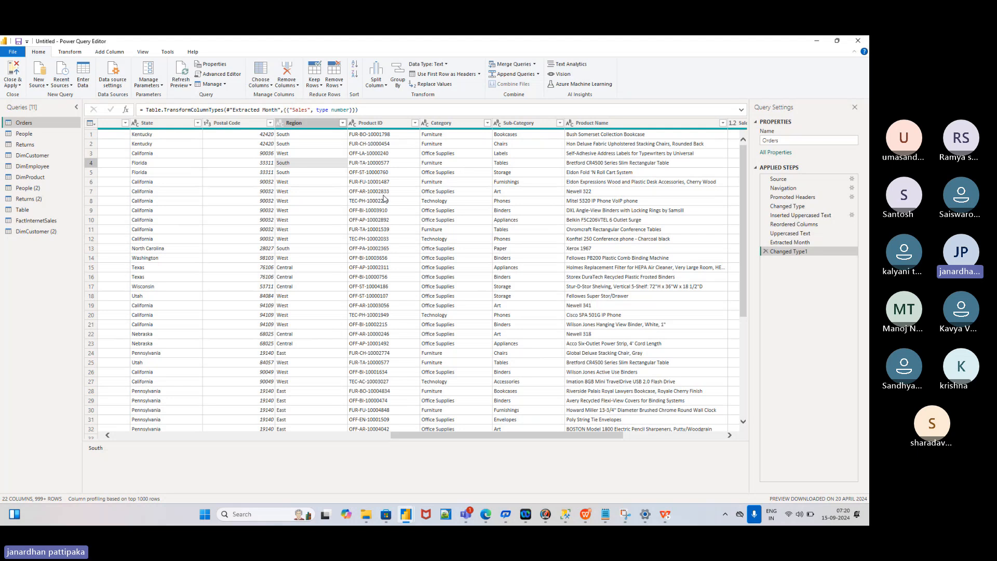
pyautogui.click(343, 123)
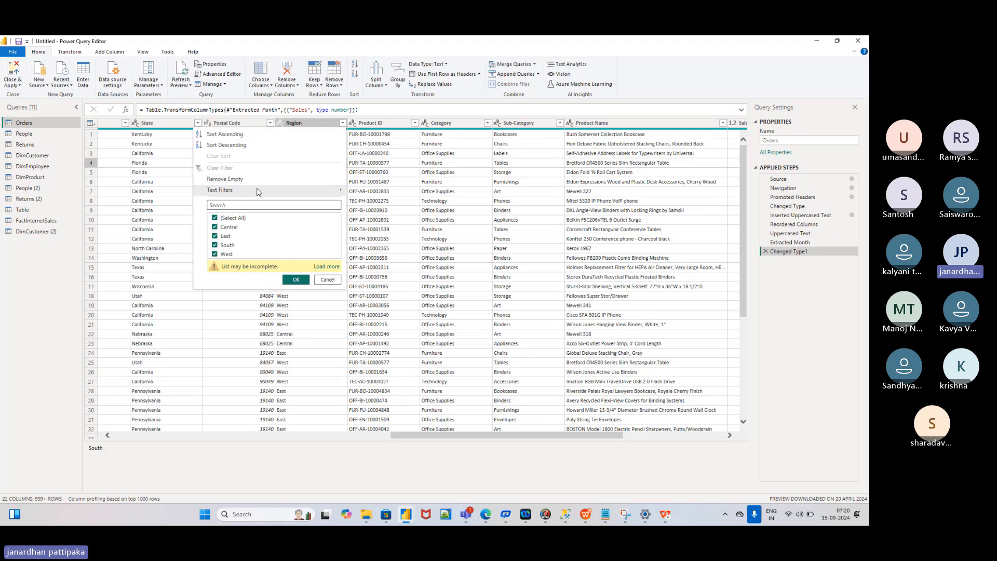
pyautogui.moveTo(292, 192)
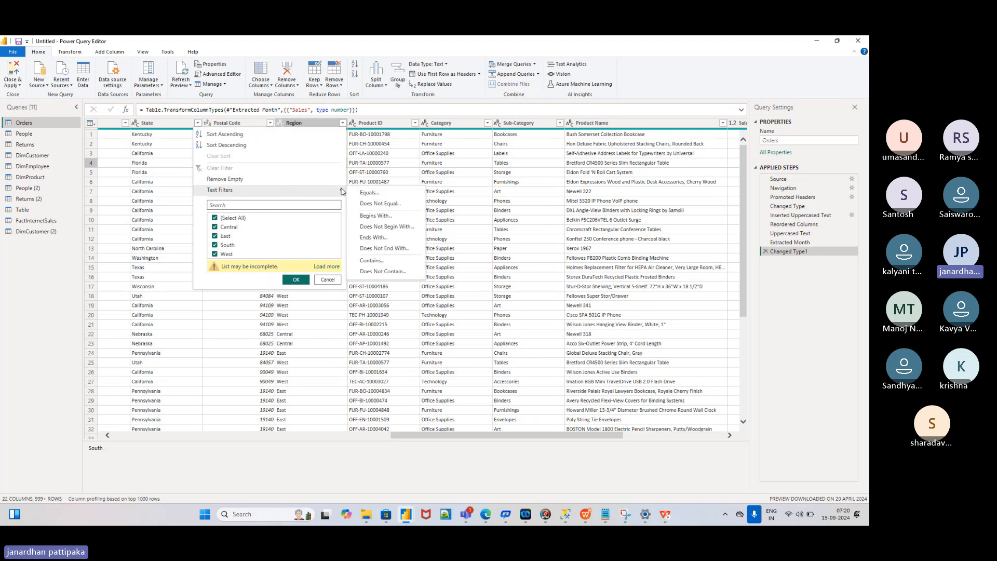
pyautogui.click(368, 194)
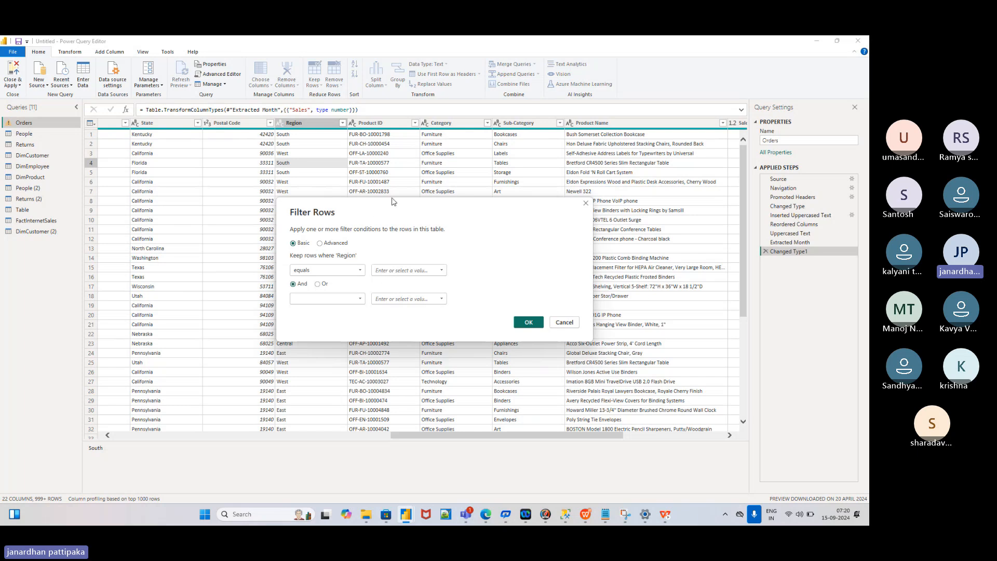
pyautogui.click(585, 204)
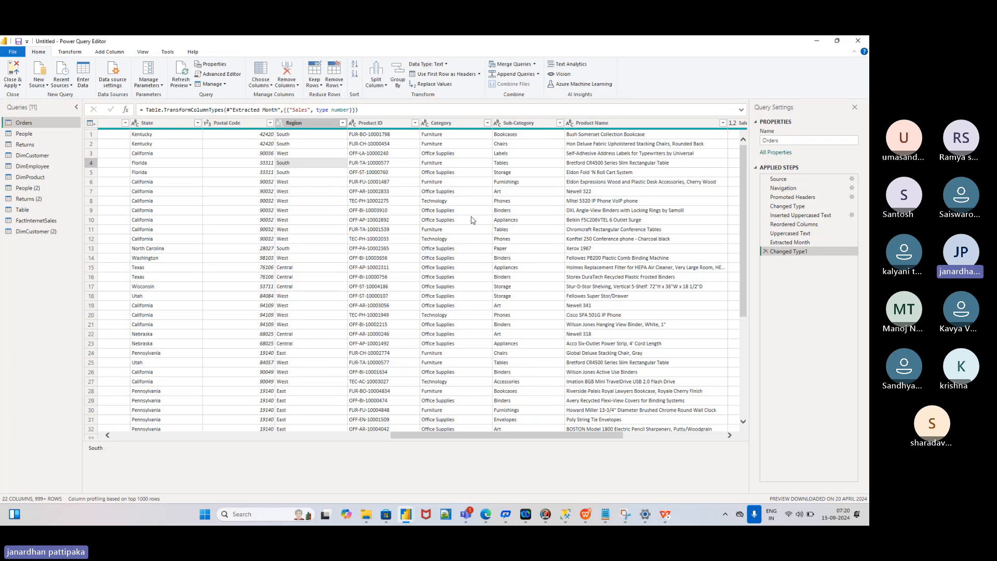
# Step: Use Go to Column to jump to the State column of the Orders table
pyautogui.hscroll(5, 444, 193)
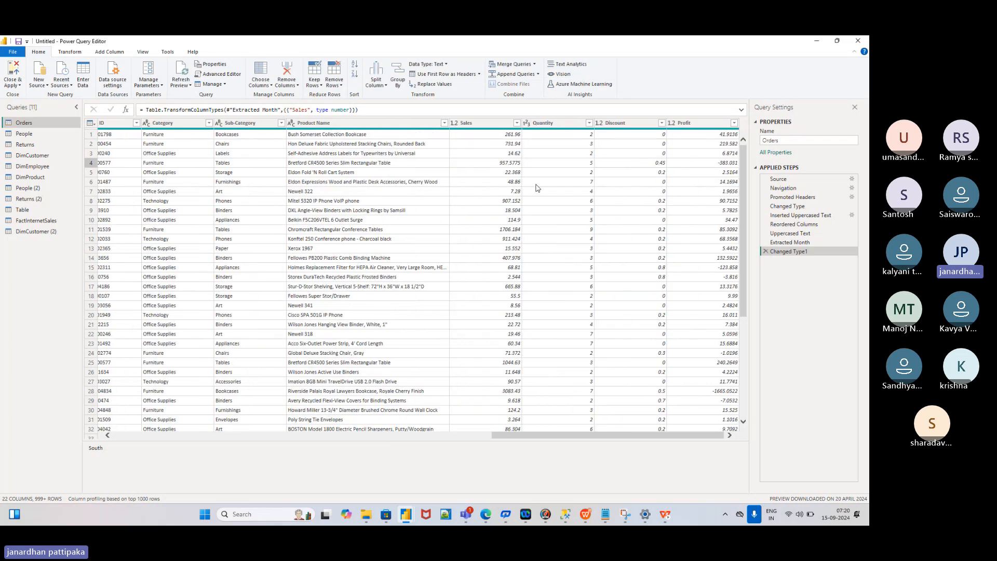
pyautogui.hscroll(-10, 353, 231)
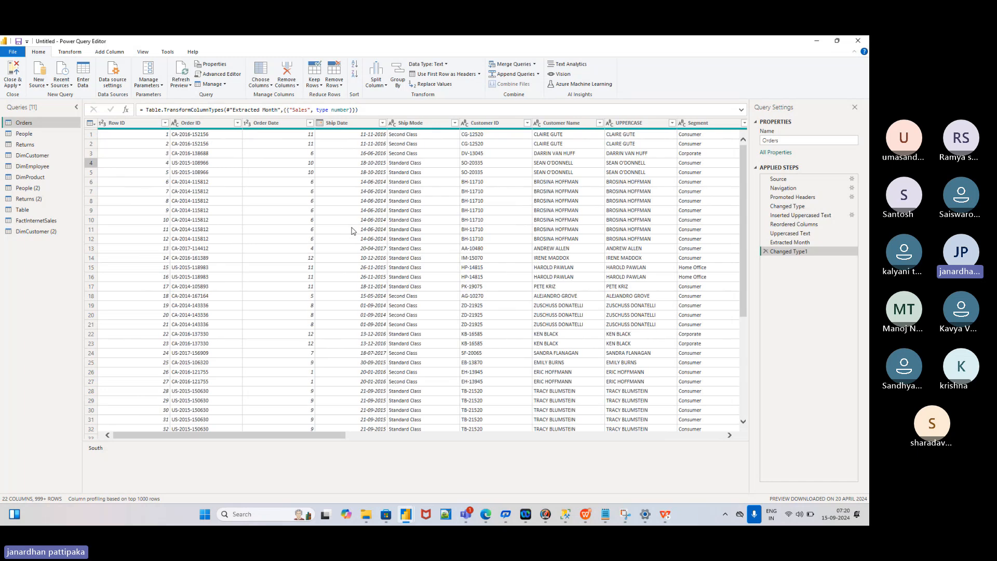
pyautogui.hscroll(5, 452, 225)
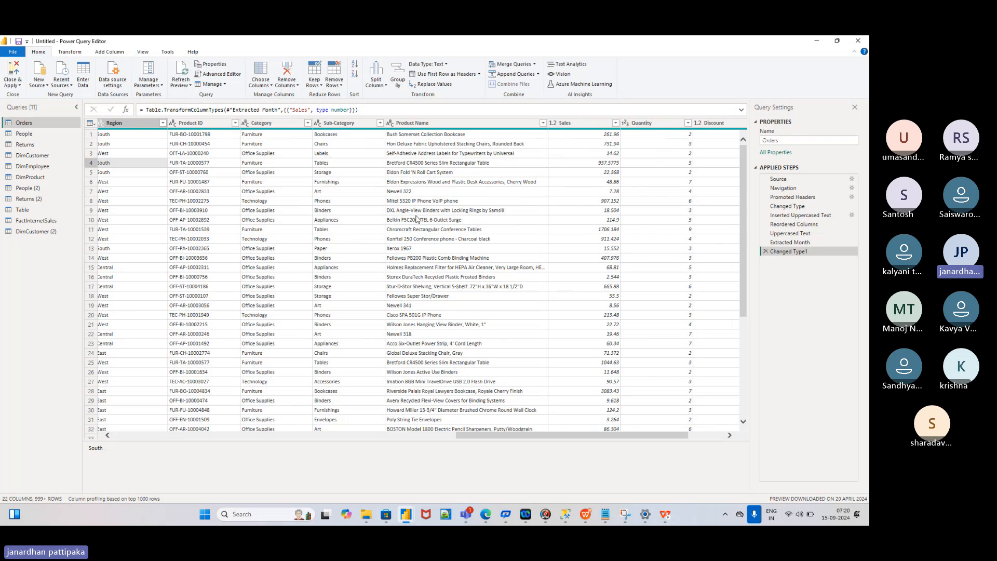
pyautogui.hscroll(2, 416, 218)
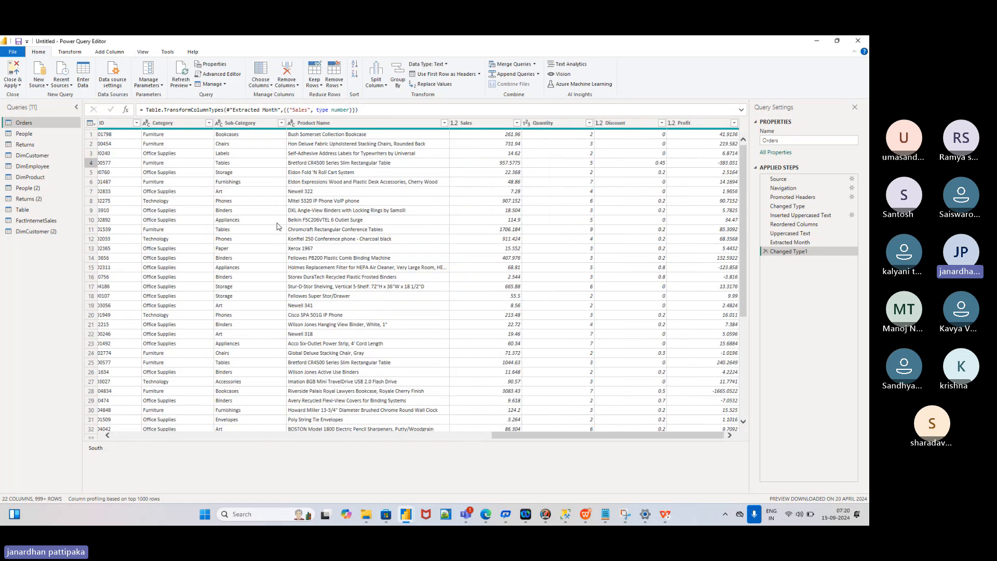
pyautogui.hscroll(-5, 276, 226)
pyautogui.hscroll(2, 278, 224)
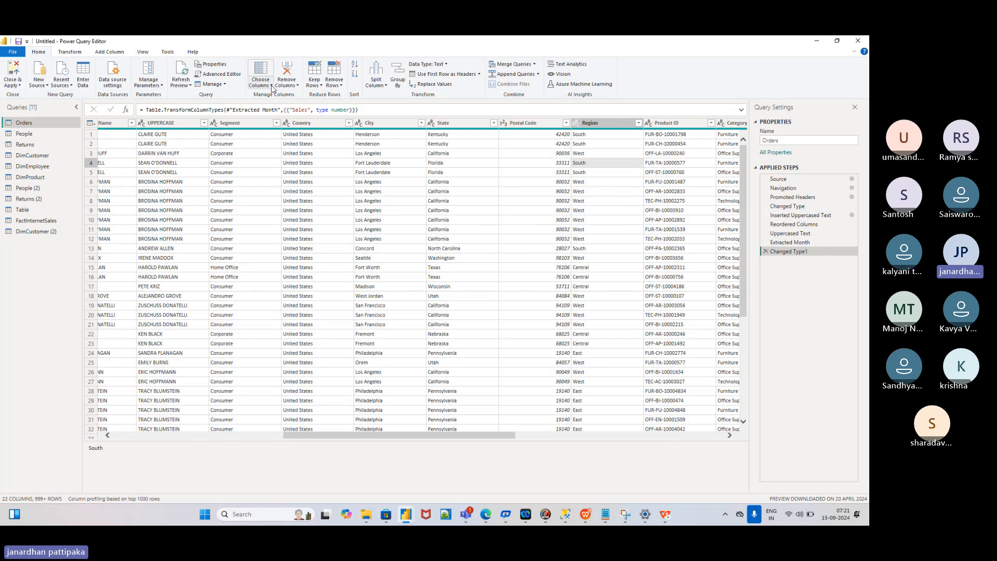
pyautogui.click(271, 86)
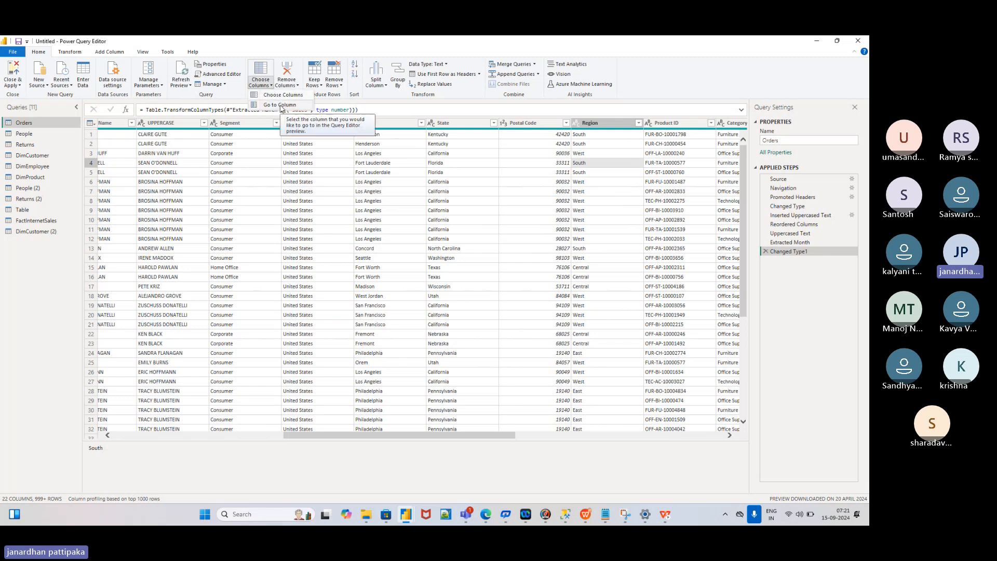
pyautogui.click(281, 105)
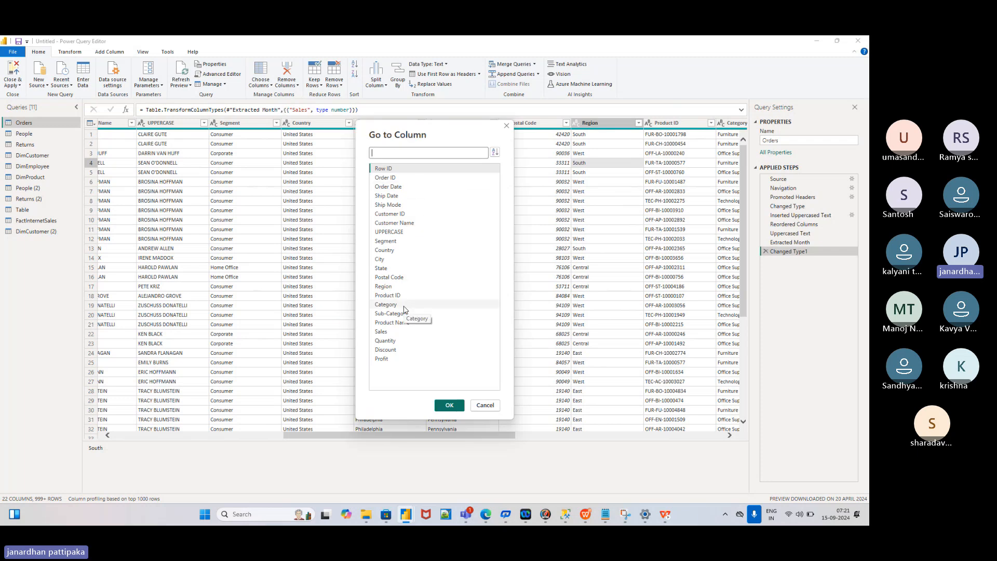
pyautogui.click(382, 270)
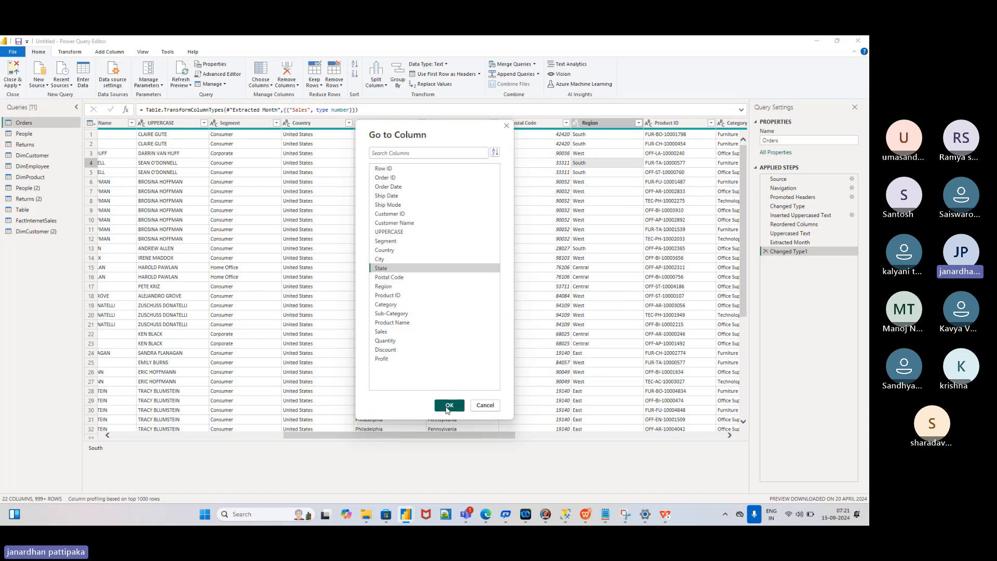
pyautogui.click(448, 405)
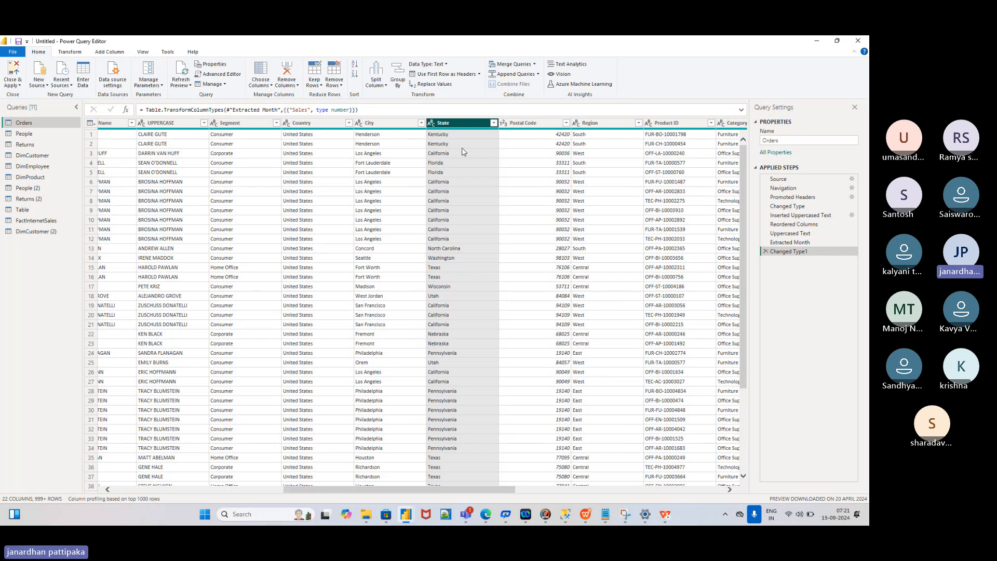
# Step: Filter the State column of the Orders table with a basic text filter that keeps rows equal to Texas
pyautogui.hscroll(5, 471, 172)
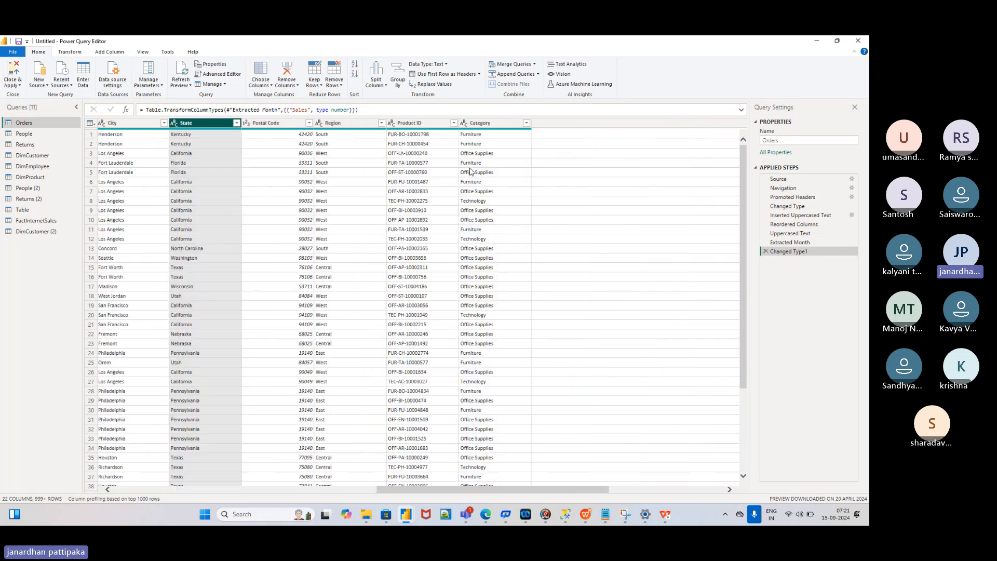
pyautogui.hscroll(-1, 223, 183)
pyautogui.hscroll(-1, 222, 184)
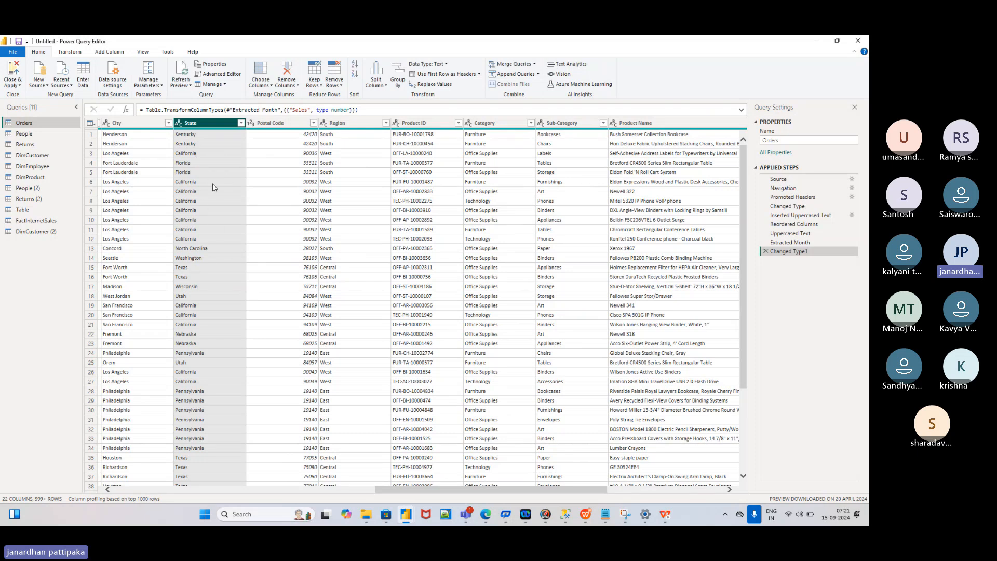
pyautogui.click(241, 123)
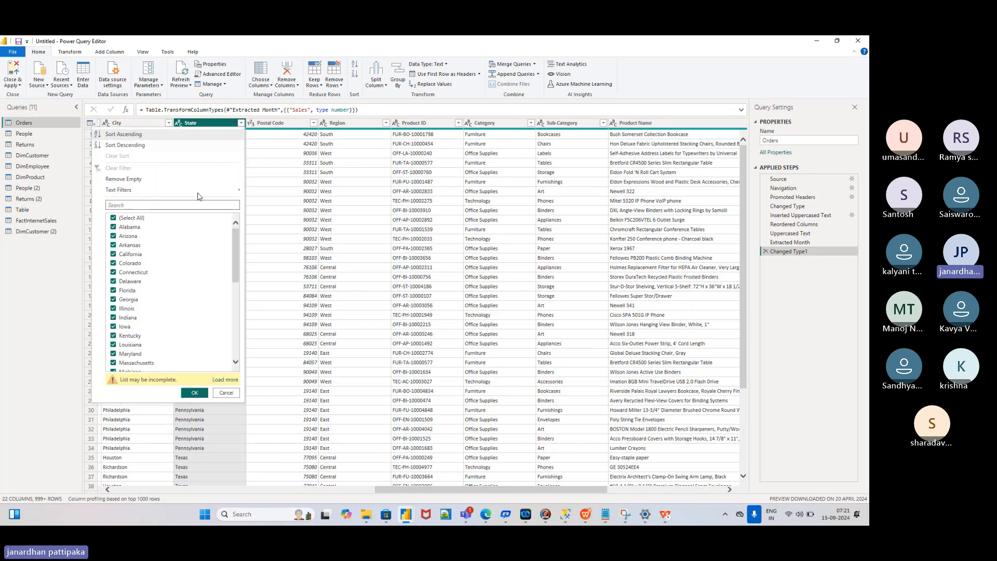
pyautogui.moveTo(152, 195)
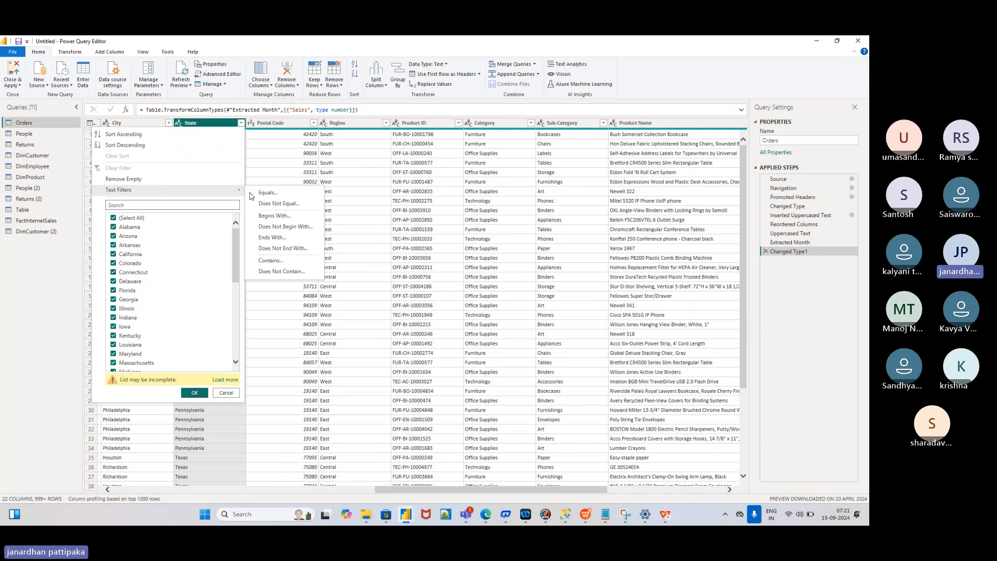
pyautogui.click(266, 193)
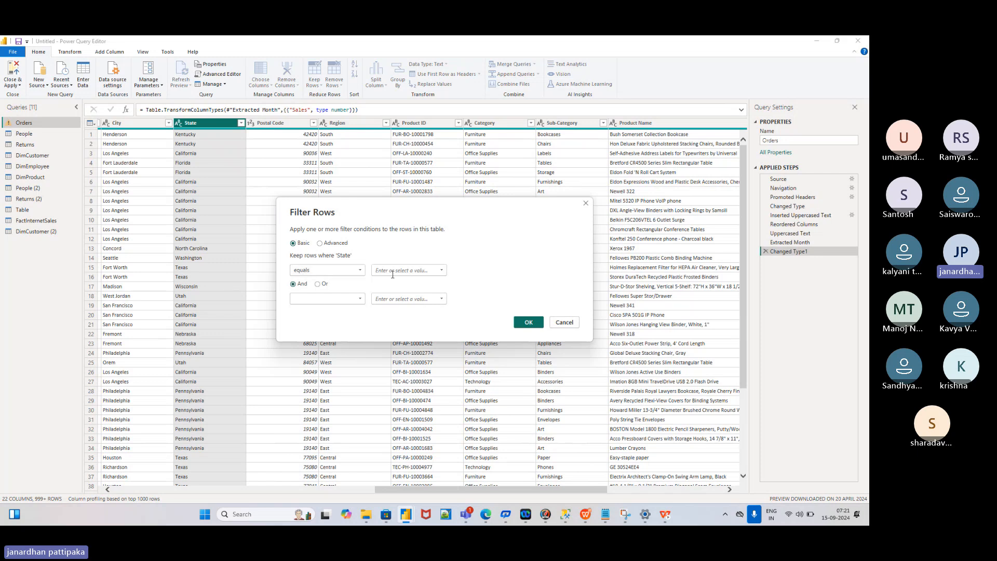
pyautogui.click(441, 270)
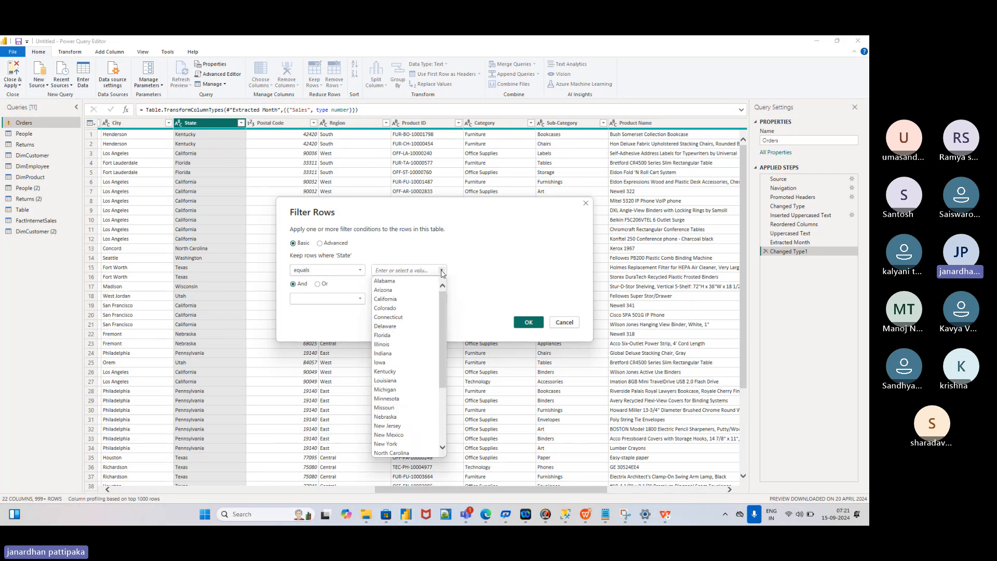
pyautogui.click(393, 270)
pyautogui.write('T')
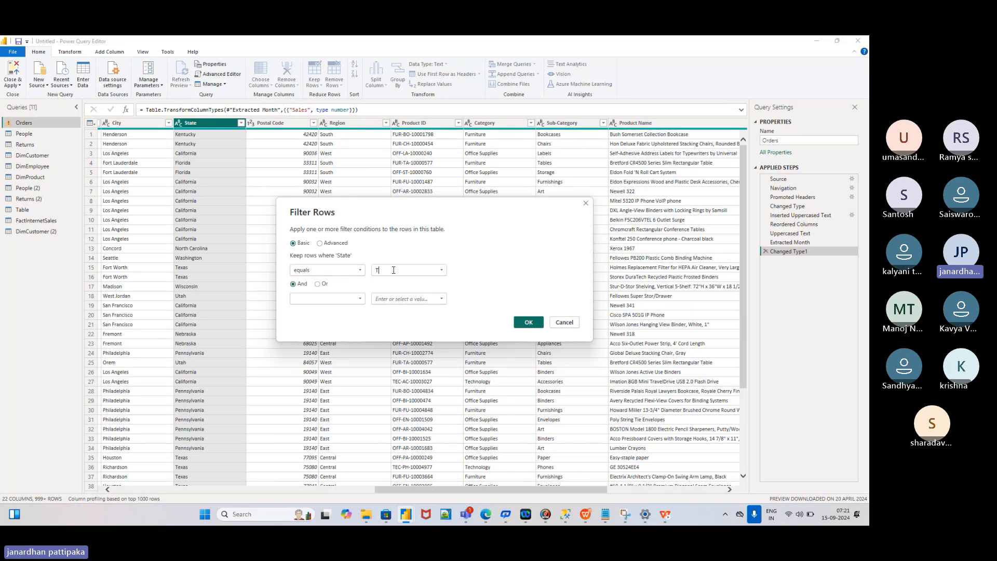
pyautogui.write('exas')
pyautogui.click(530, 323)
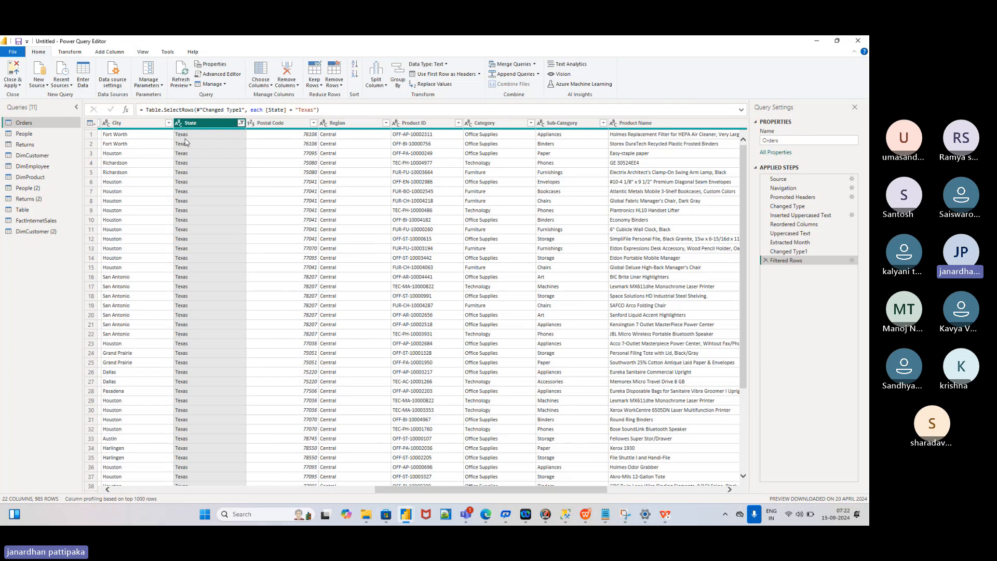
# Step: Check which values are ticked in the State column's filter list, and cancel without changing the filter
pyautogui.click(241, 123)
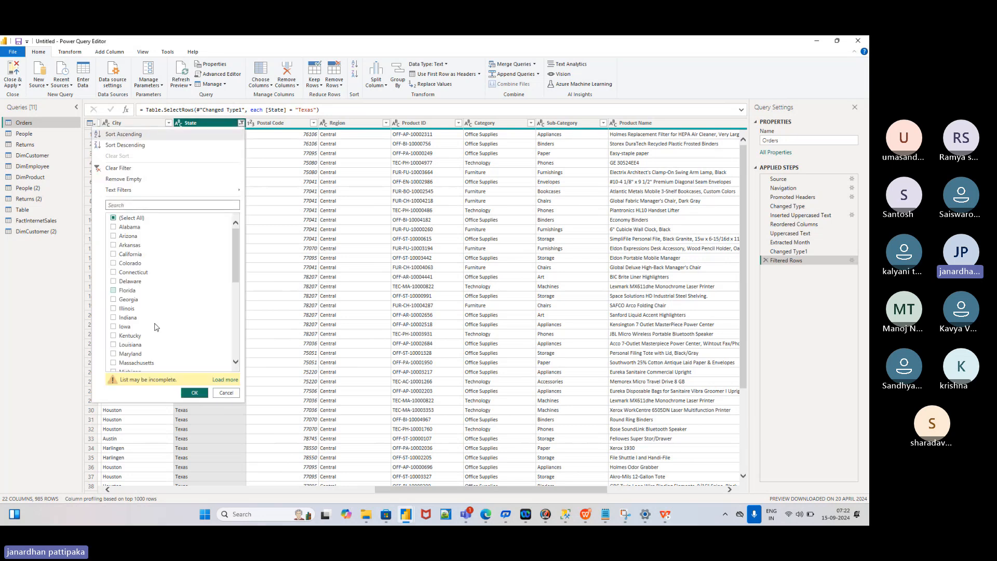
pyautogui.scroll(-5, 151, 334)
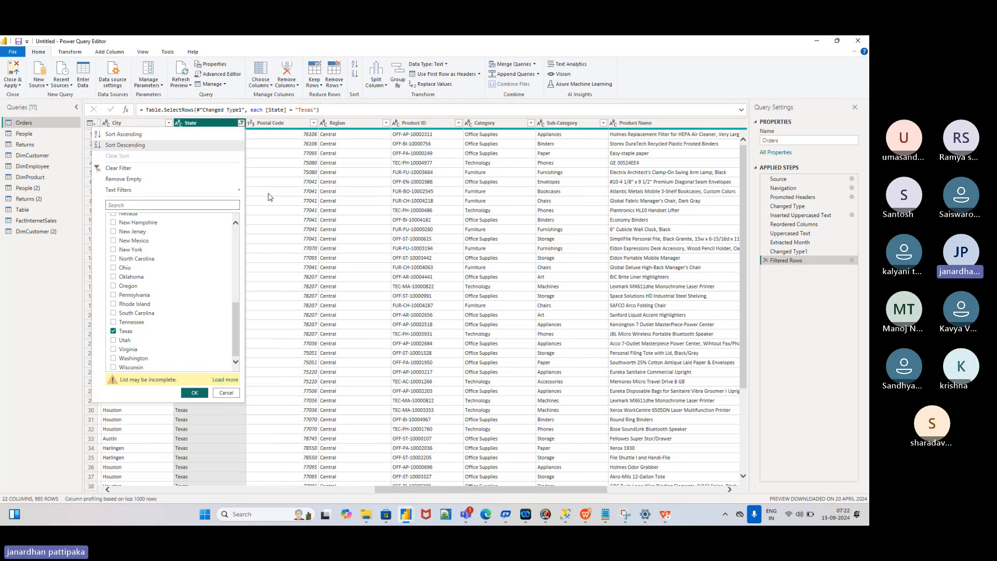
pyautogui.click(224, 393)
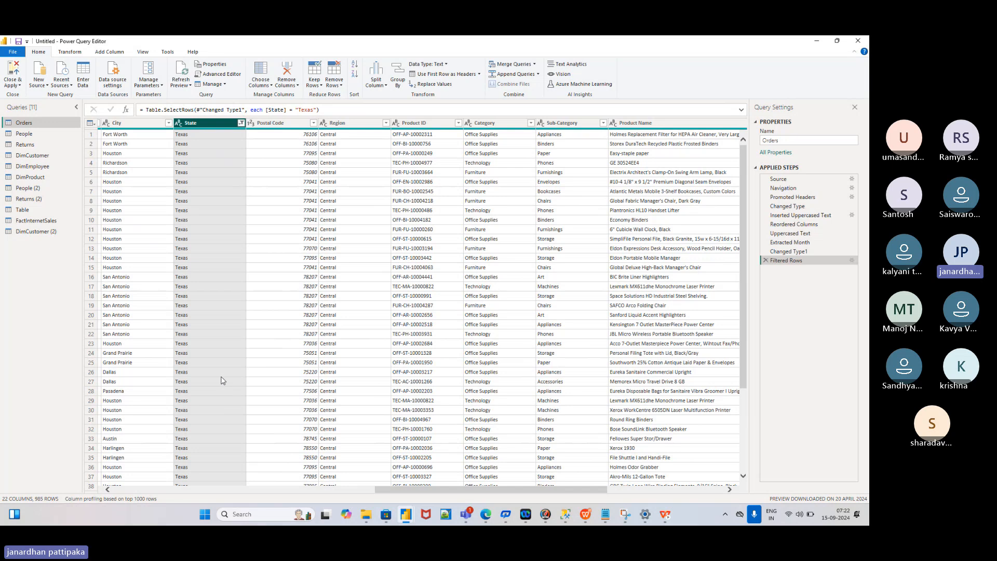
# Step: Select the Ship Date column of the Orders table and start a Between date filter on it
pyautogui.hscroll(-3, 160, 240)
pyautogui.hscroll(-5, 159, 239)
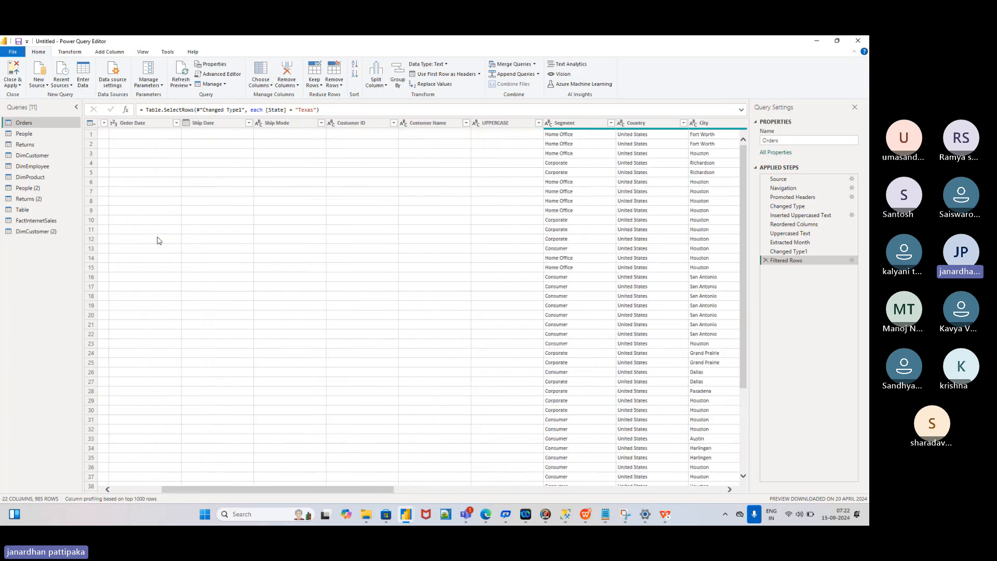
pyautogui.click(336, 123)
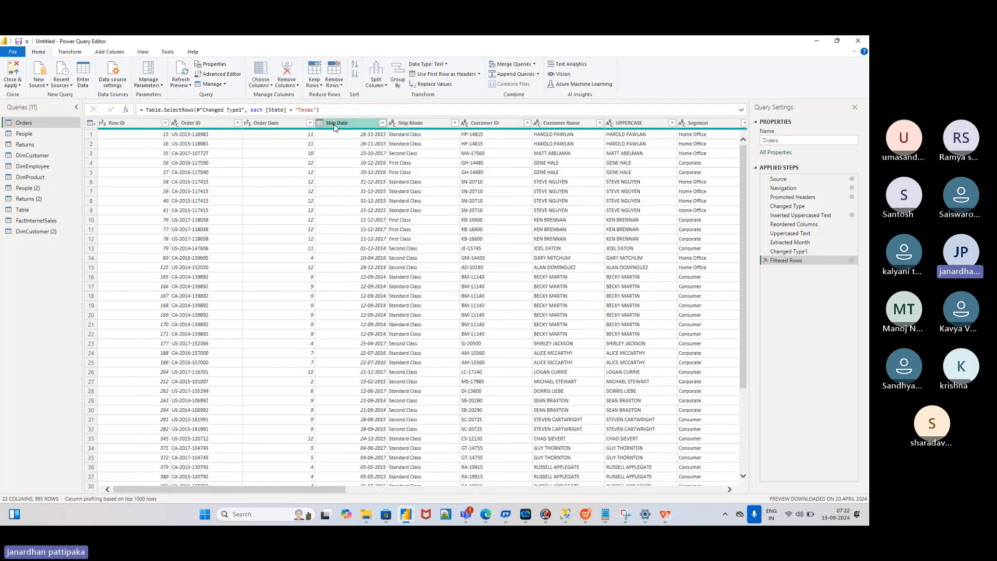
pyautogui.click(335, 124)
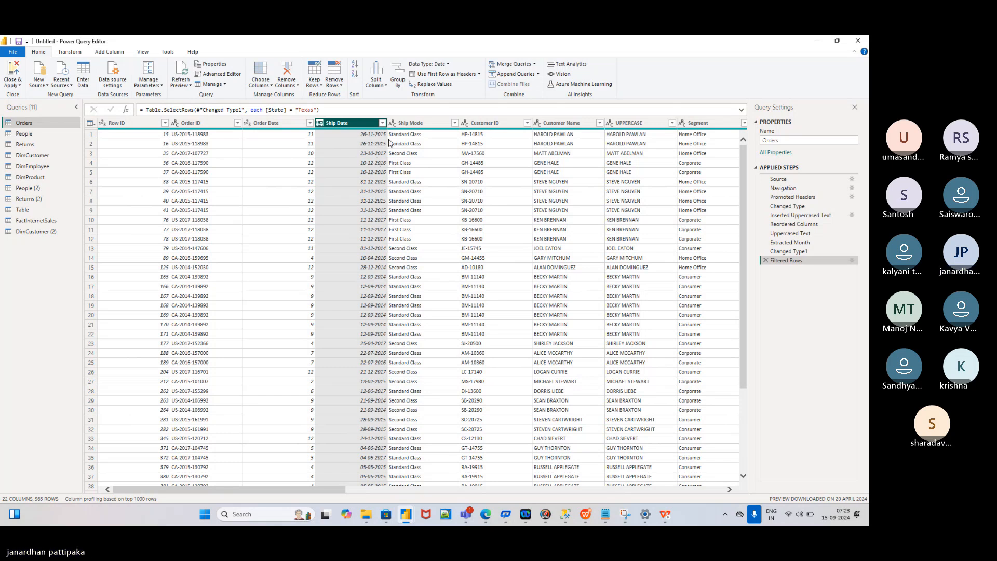
pyautogui.click(384, 124)
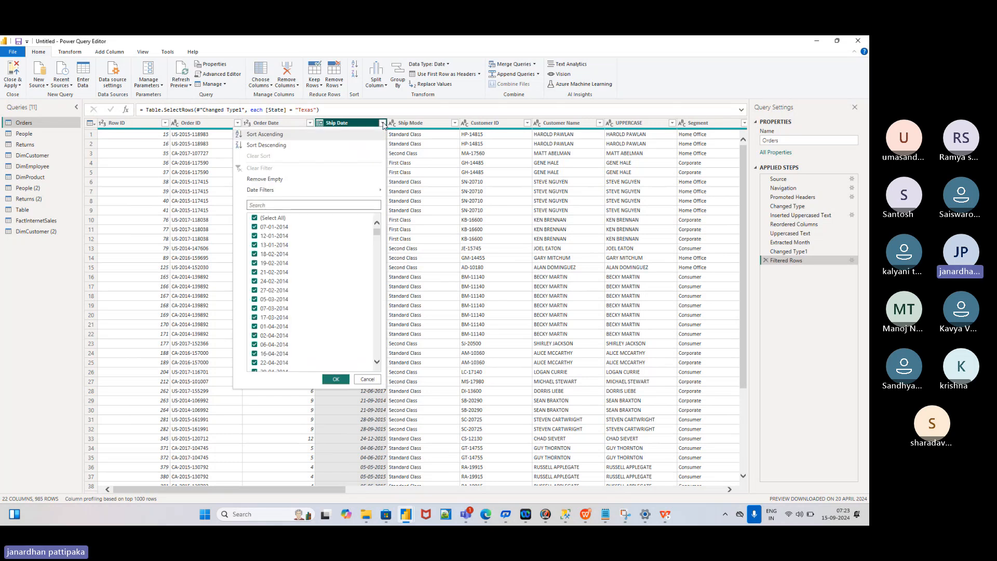
pyautogui.moveTo(265, 192)
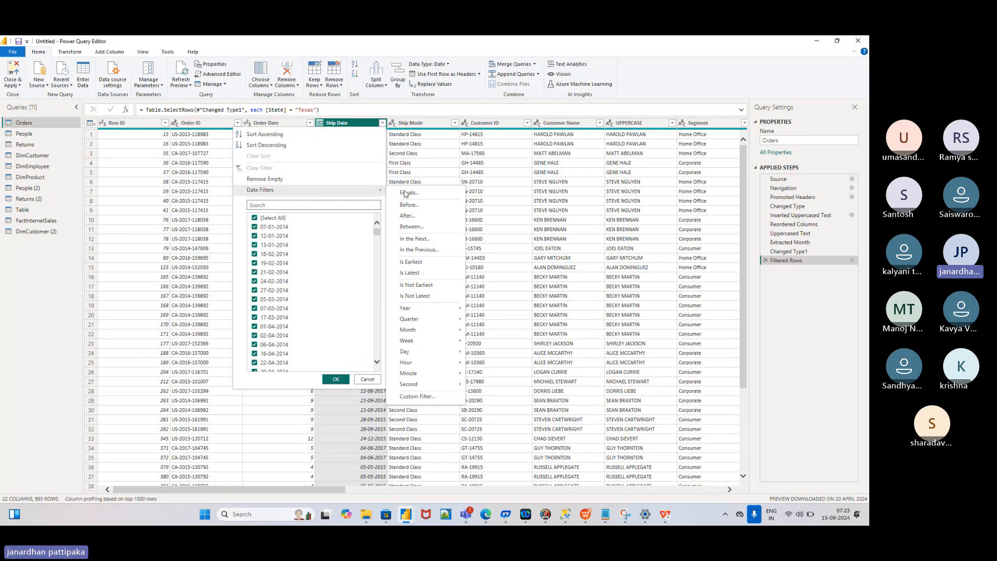
pyautogui.moveTo(333, 195)
pyautogui.click(409, 227)
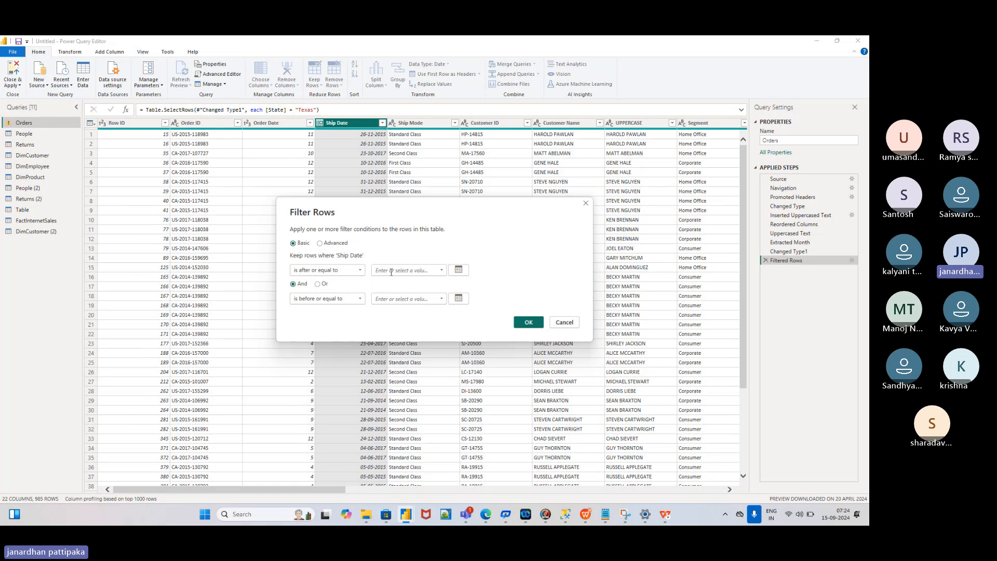
# Step: Set the Ship Date filter's first condition, is after or equal to, to 01-01-2017 using the calendar
pyautogui.click(459, 271)
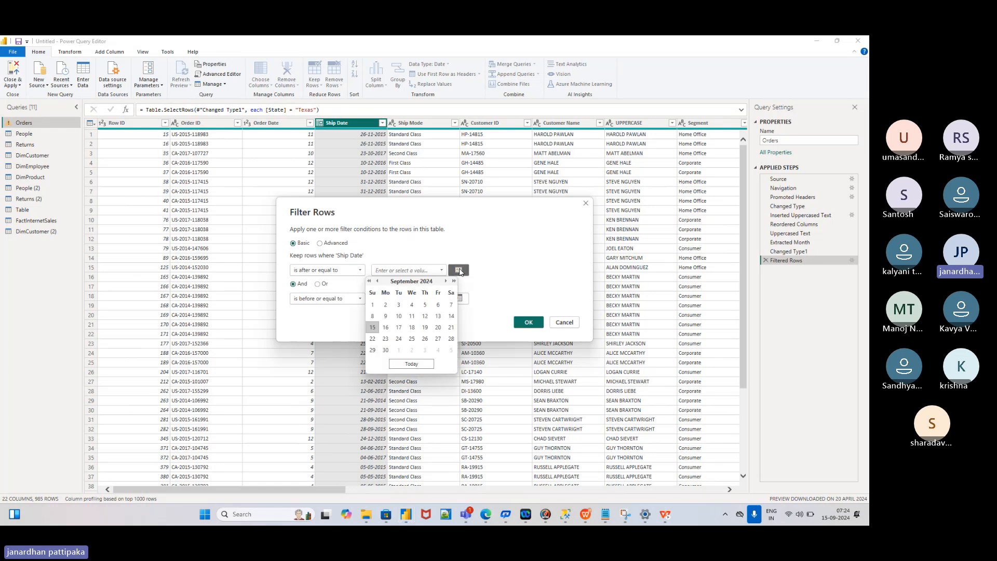
pyautogui.click(378, 282)
pyautogui.click(377, 281)
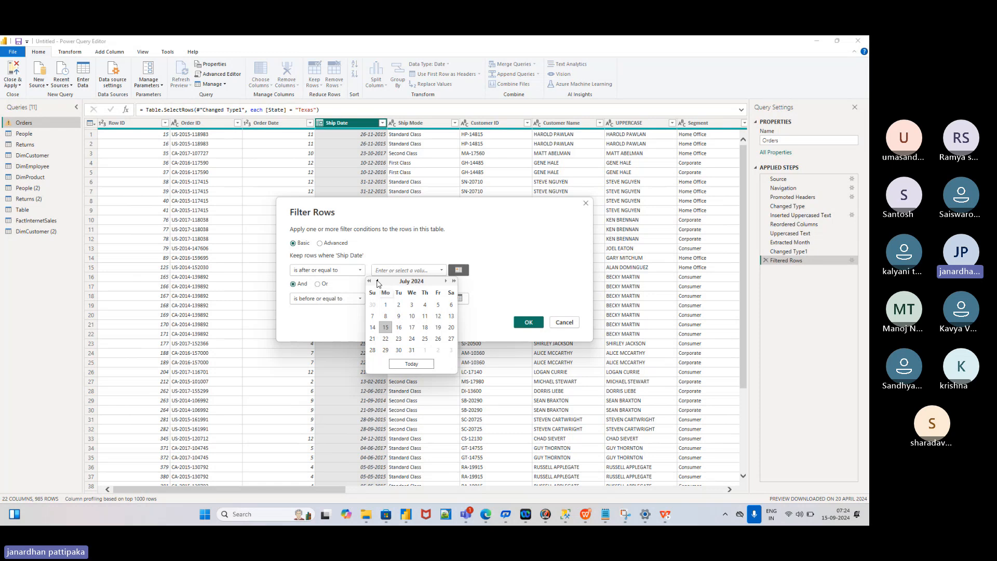
pyautogui.click(378, 282)
pyautogui.click(378, 282)
pyautogui.click(377, 281)
pyautogui.click(369, 281)
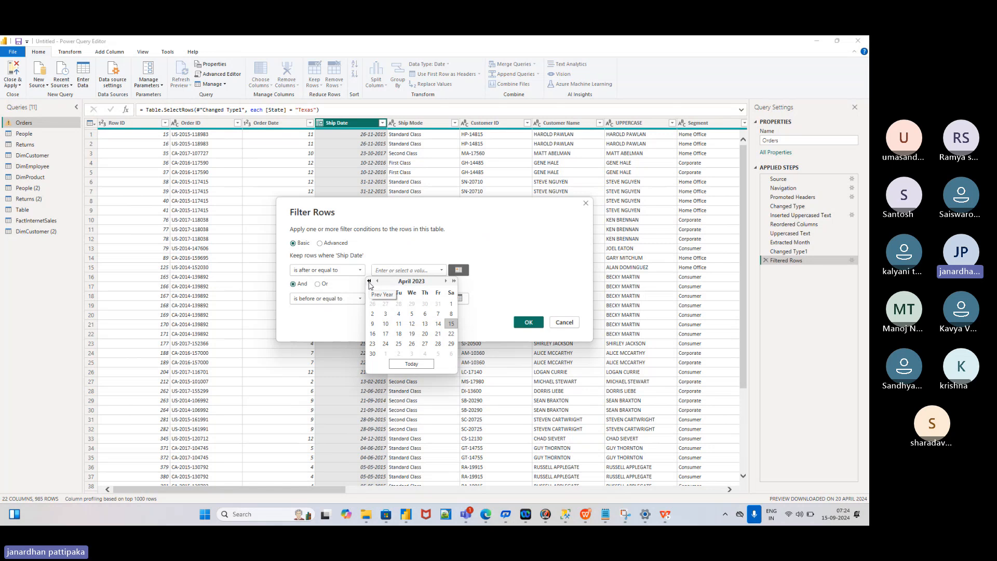
pyautogui.click(369, 281)
pyautogui.click(369, 281)
pyautogui.click(369, 282)
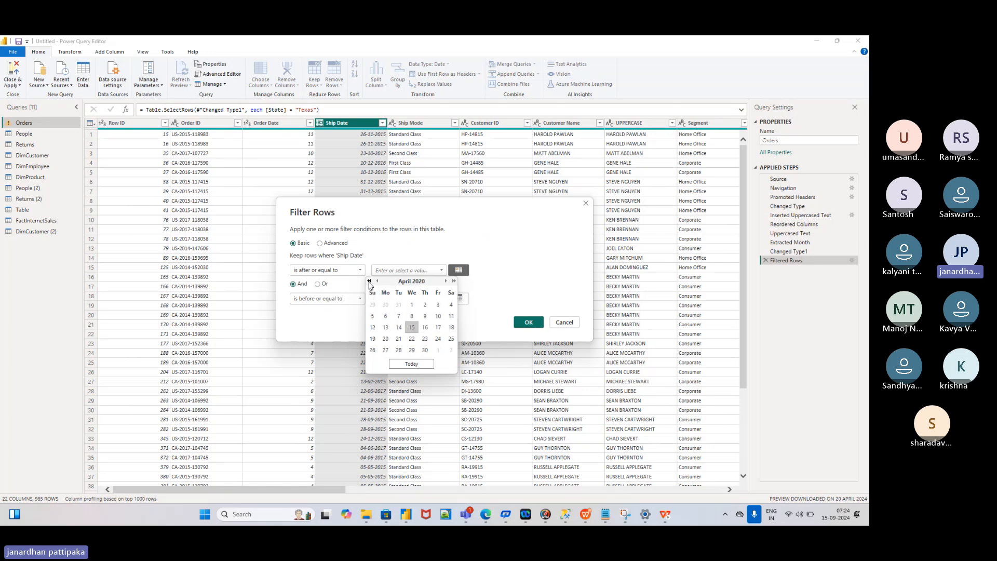
pyautogui.click(369, 281)
pyautogui.click(369, 281)
pyautogui.click(369, 281)
pyautogui.click(369, 281)
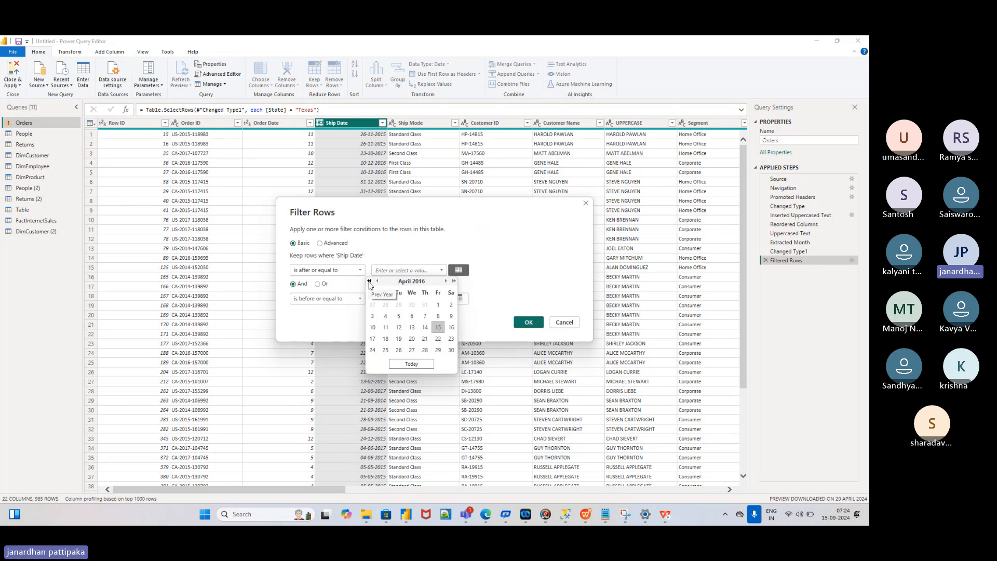
pyautogui.click(455, 281)
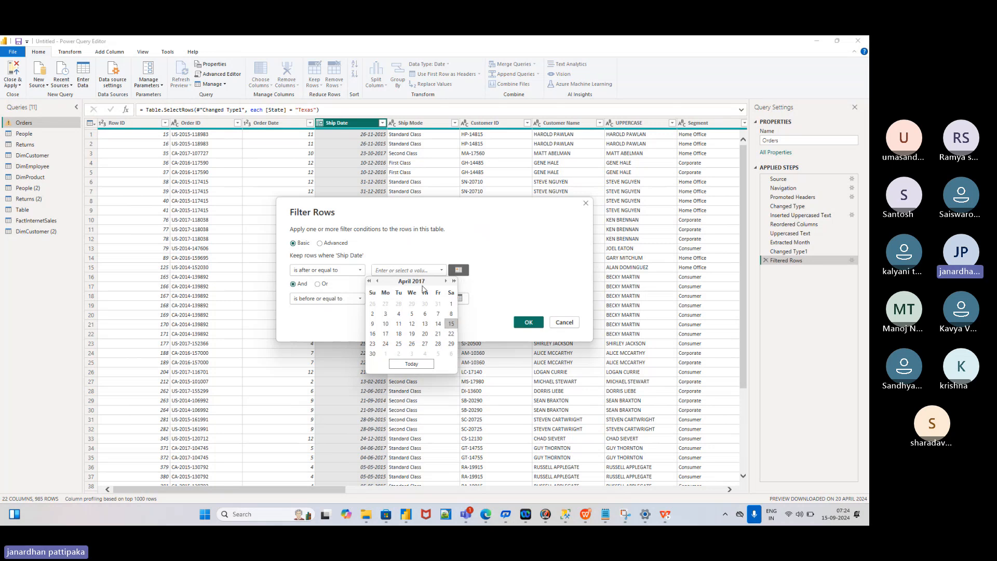
pyautogui.click(377, 282)
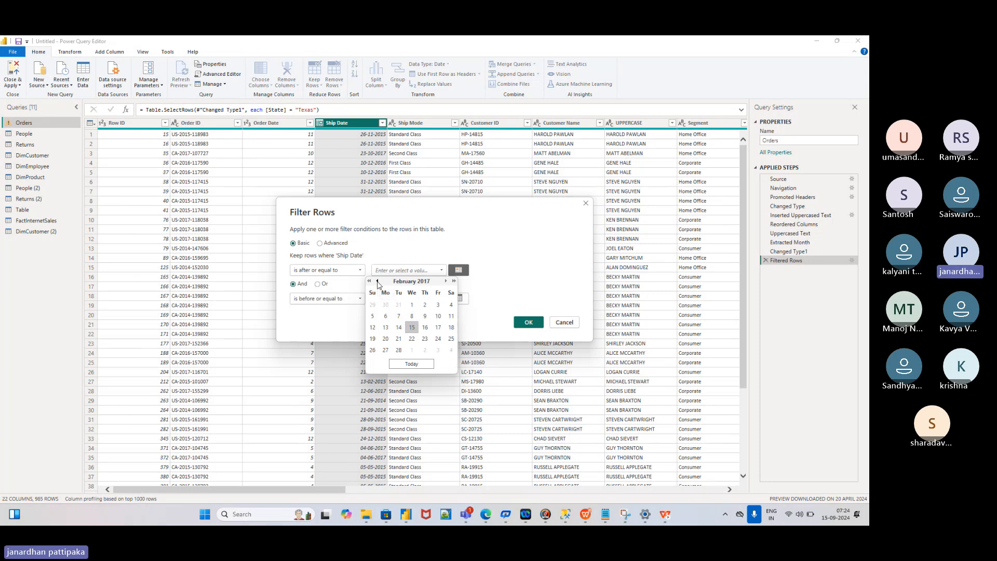
pyautogui.click(377, 281)
pyautogui.click(377, 281)
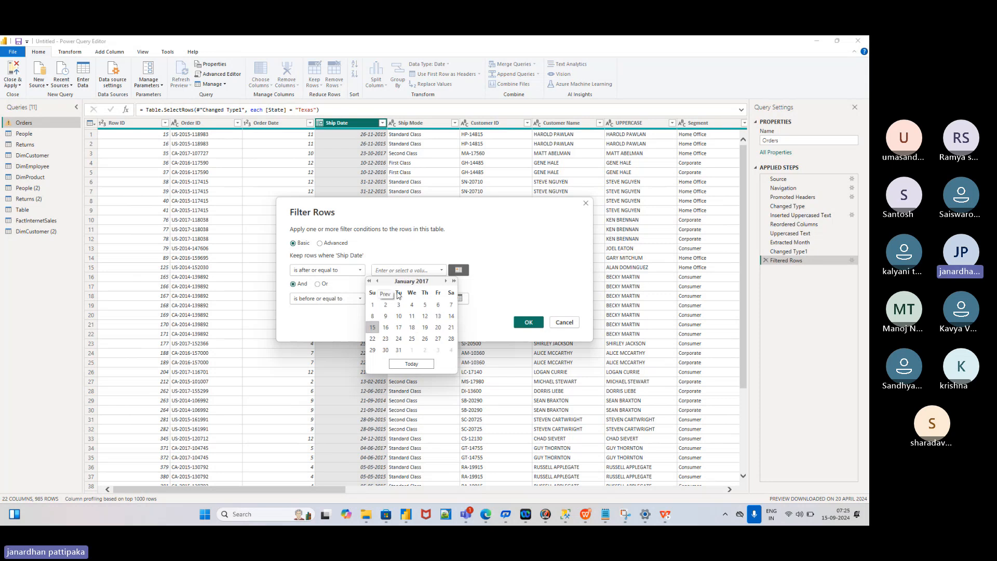
pyautogui.click(373, 305)
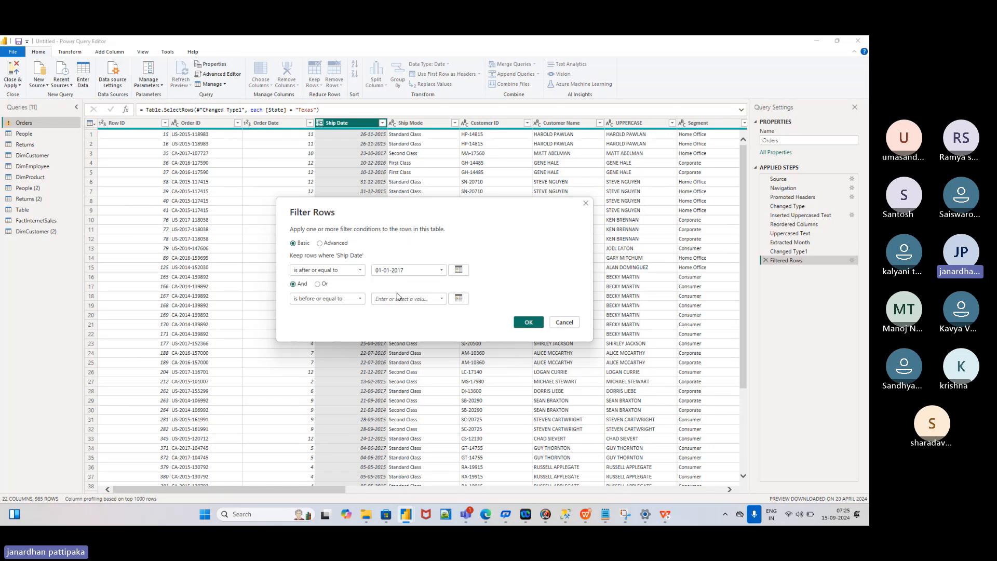
# Step: Set the is before or equal to condition to 31-12-2017 using the calendar, and apply the Ship Date filter
pyautogui.click(459, 299)
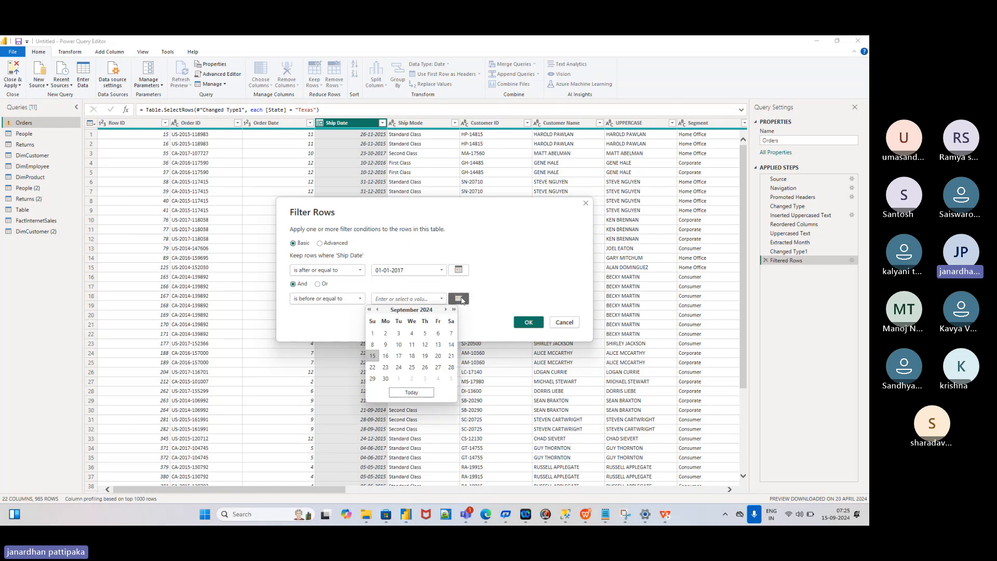
pyautogui.click(369, 310)
pyautogui.click(370, 310)
pyautogui.click(370, 310)
pyautogui.click(369, 309)
pyautogui.click(369, 310)
pyautogui.click(369, 310)
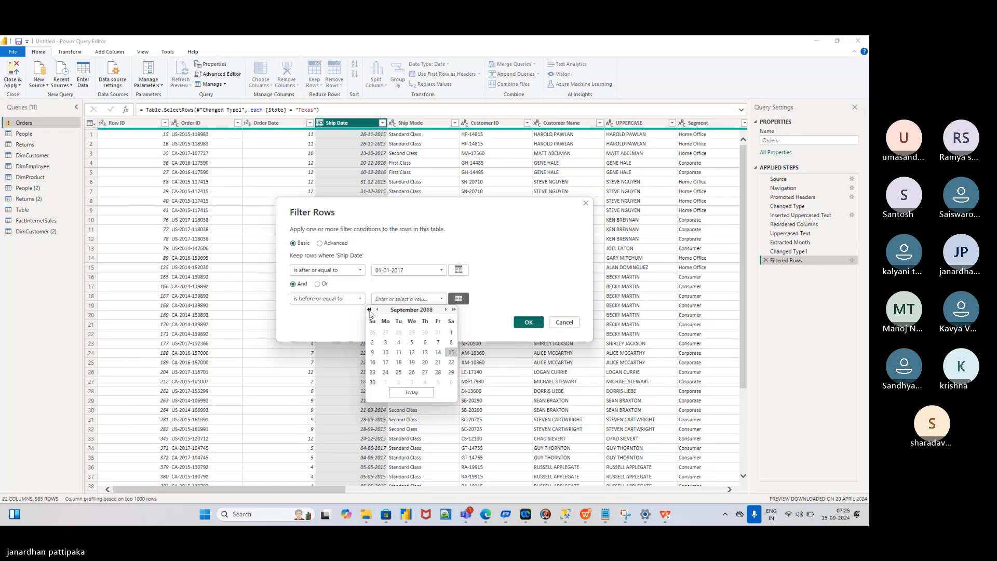
pyautogui.click(369, 309)
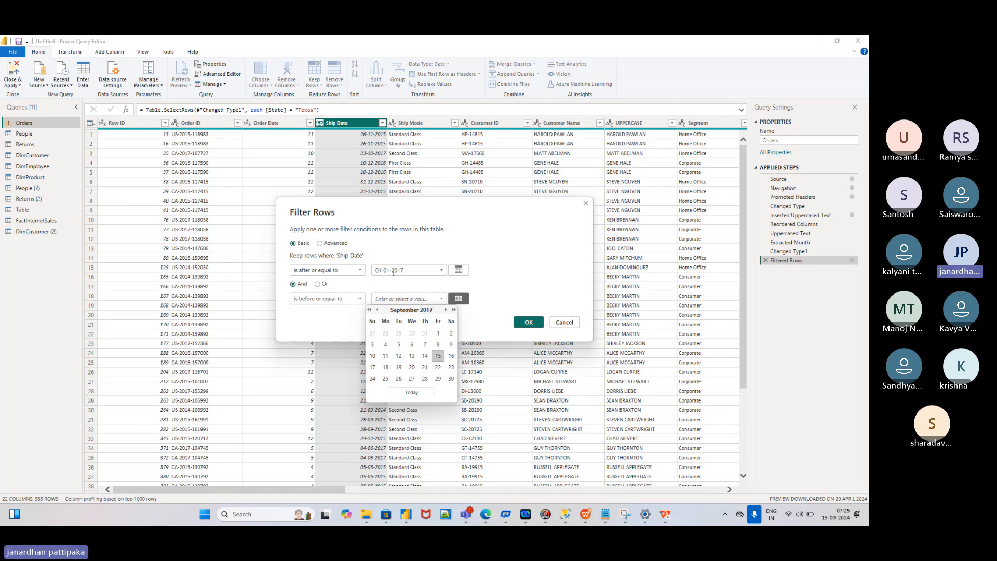
pyautogui.click(445, 309)
pyautogui.click(446, 310)
pyautogui.click(445, 310)
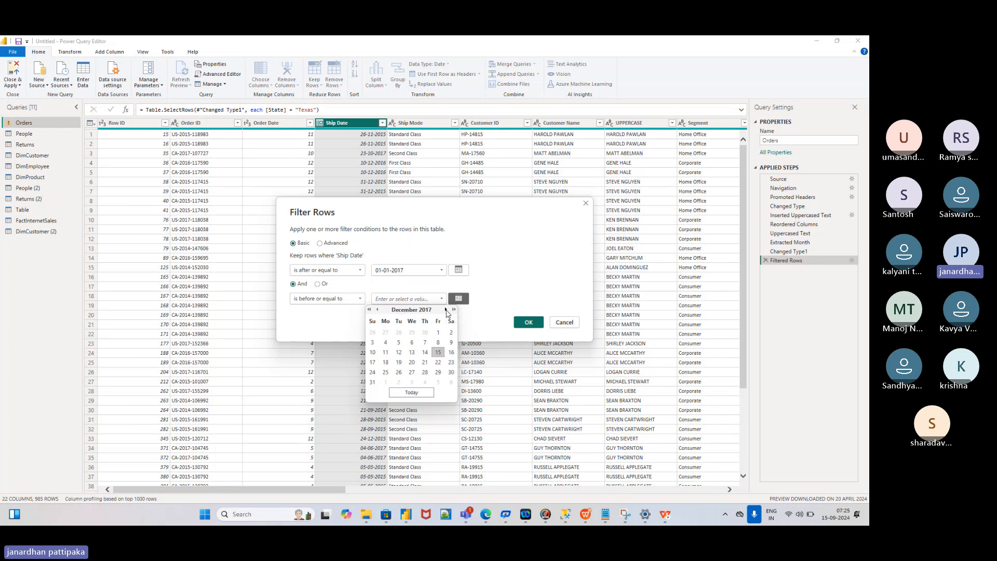
pyautogui.click(372, 384)
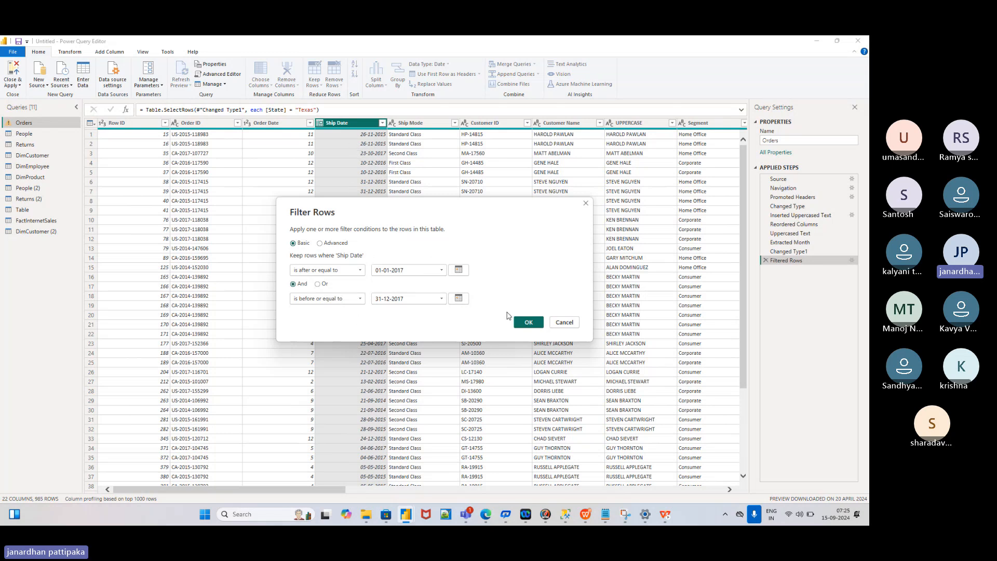
pyautogui.click(528, 324)
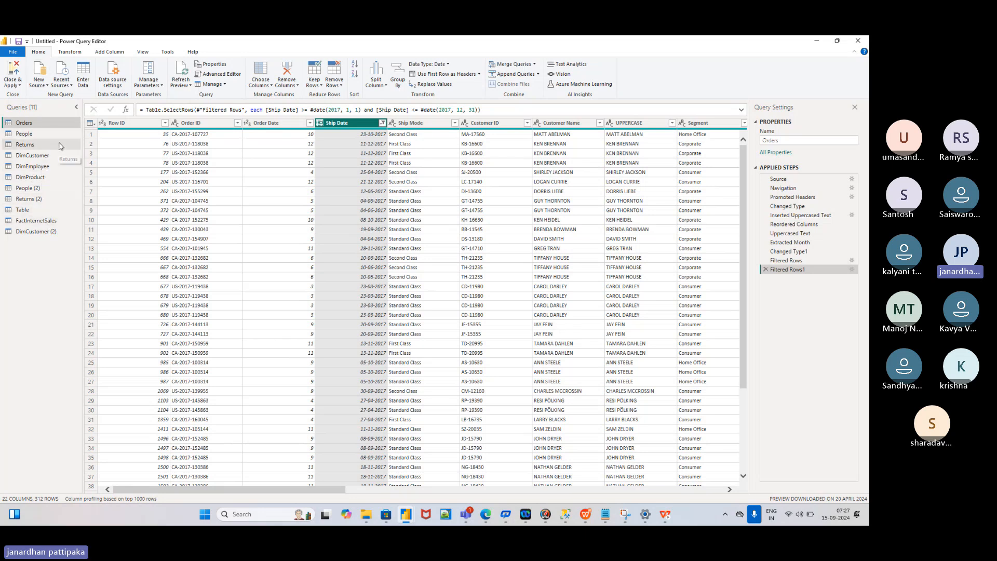
# Step: Add the EMP_DEPT Excel workbook from the Desktop as a new source, importing its DEPT and EMP sheets
pyautogui.click(26, 144)
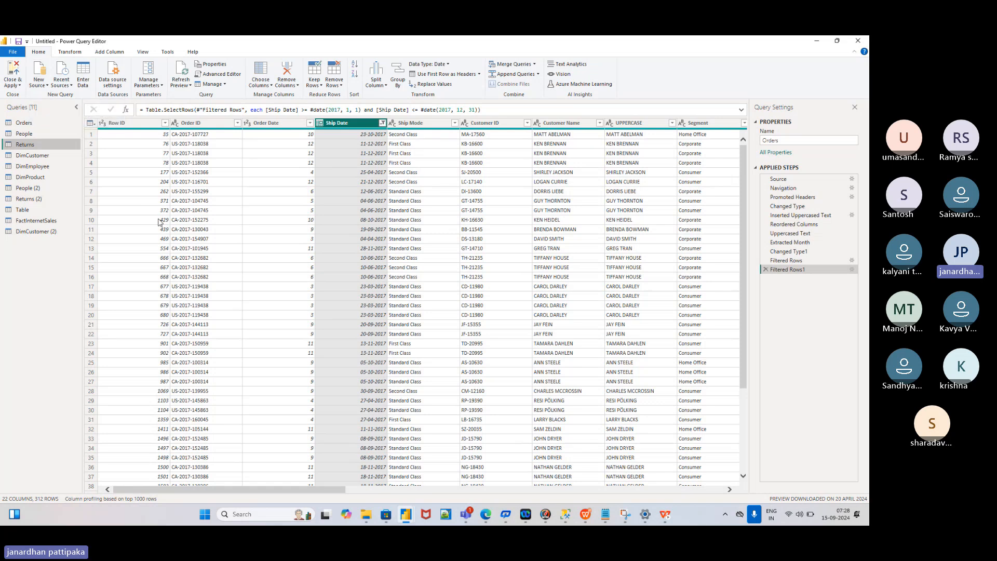
pyautogui.click(48, 88)
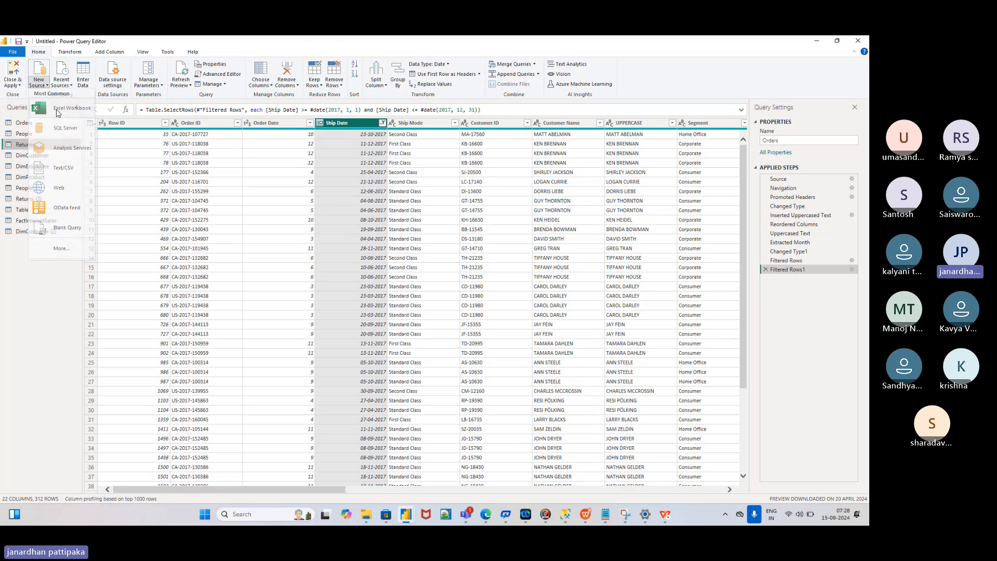
pyautogui.click(57, 109)
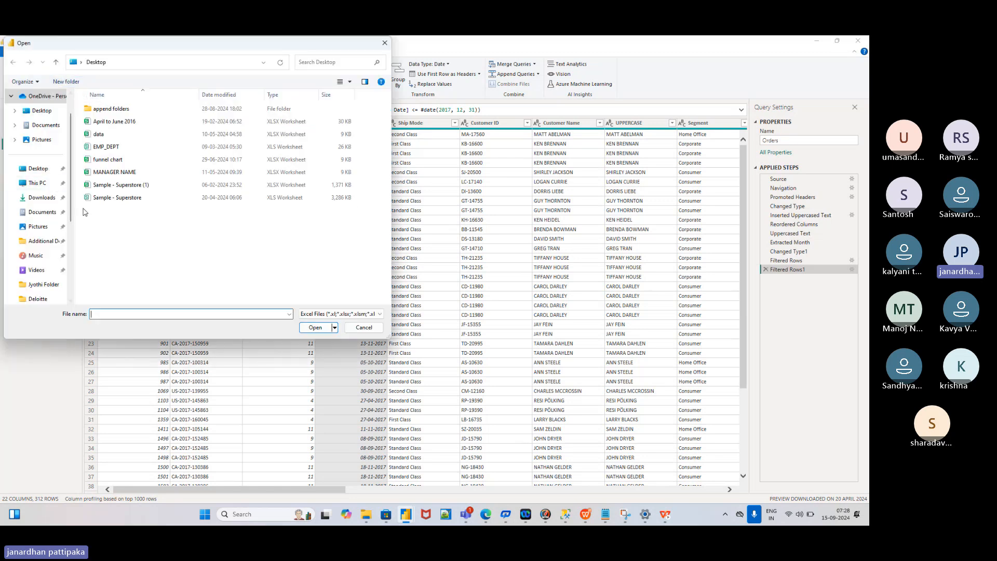
pyautogui.click(42, 173)
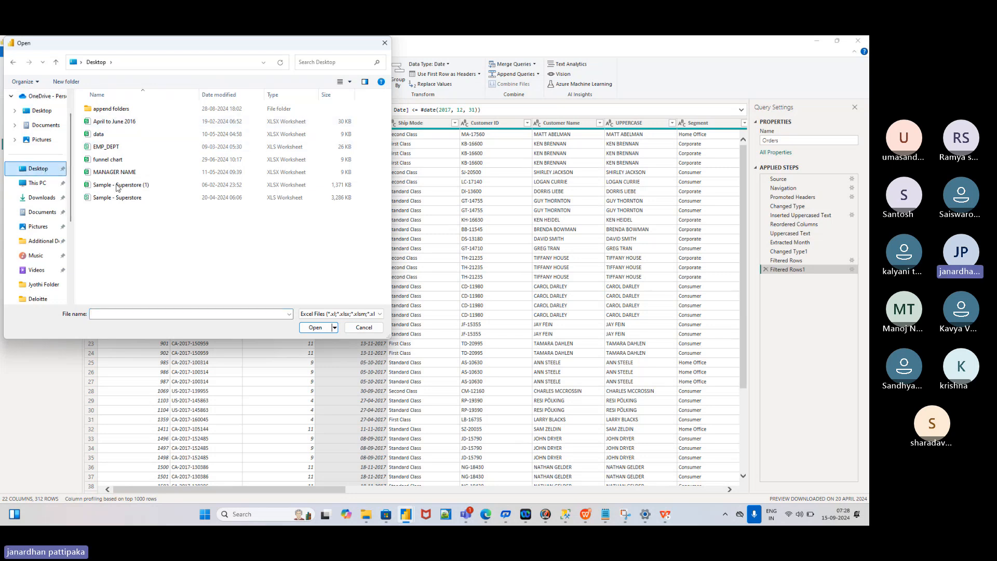
pyautogui.click(111, 149)
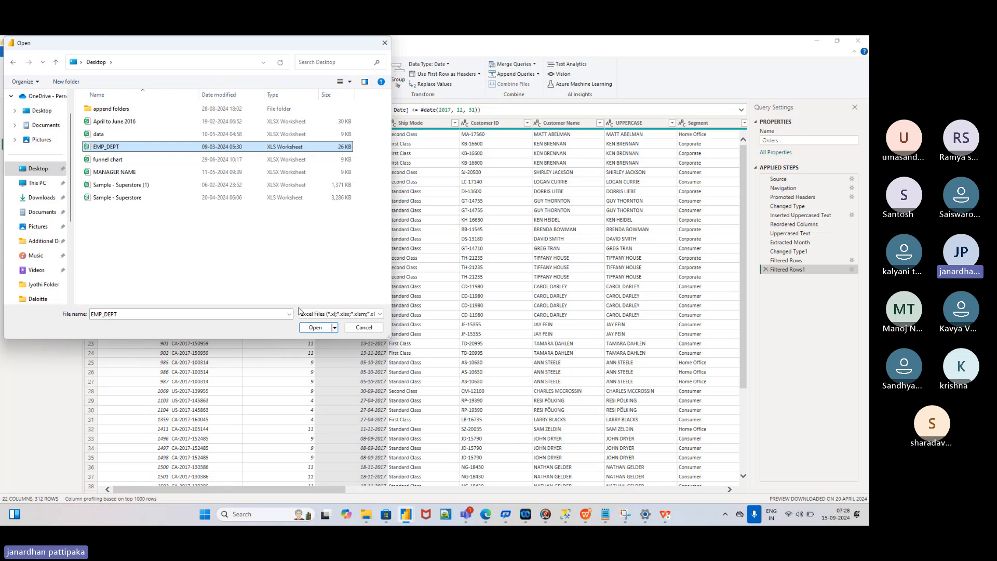
pyautogui.click(315, 327)
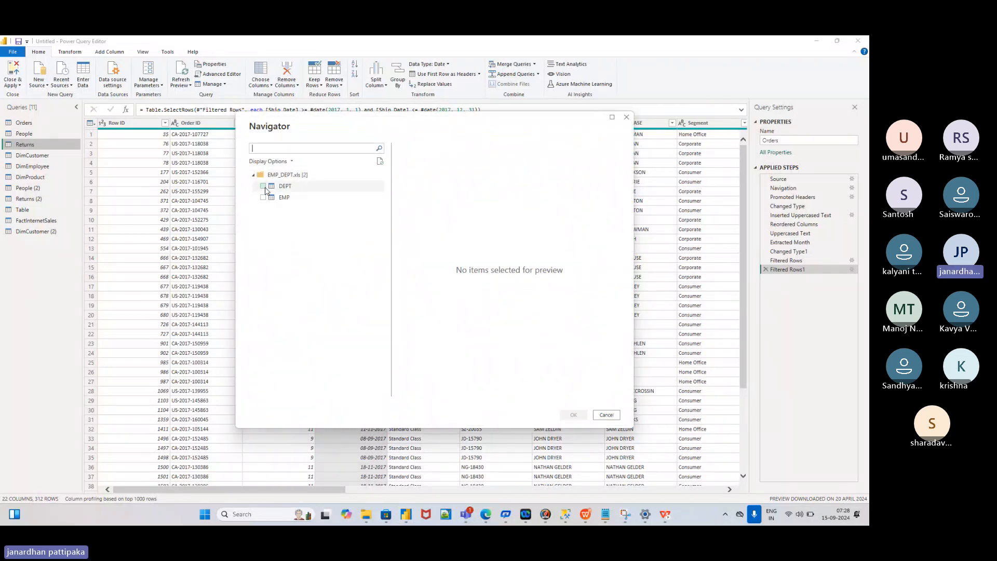
pyautogui.click(263, 185)
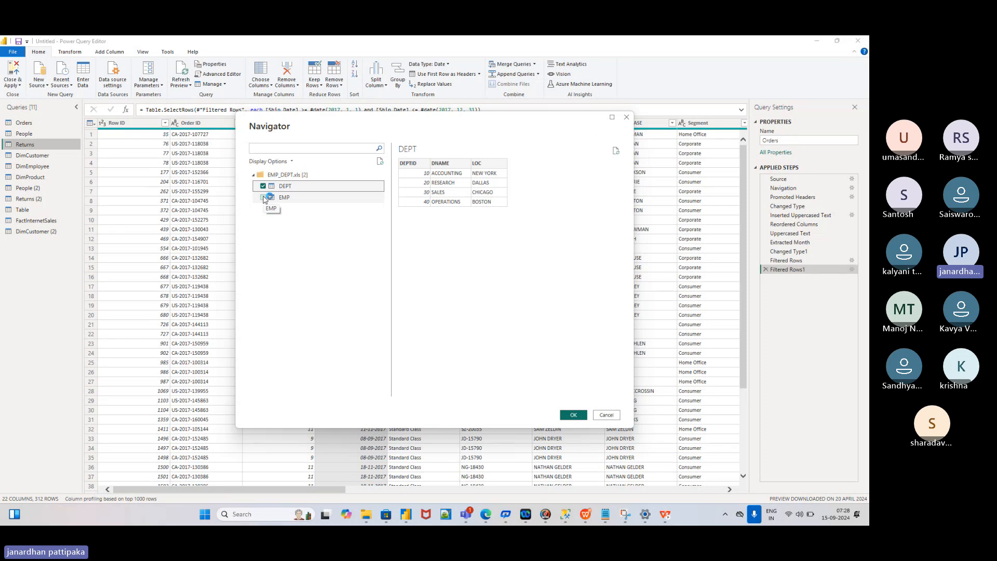
pyautogui.click(263, 197)
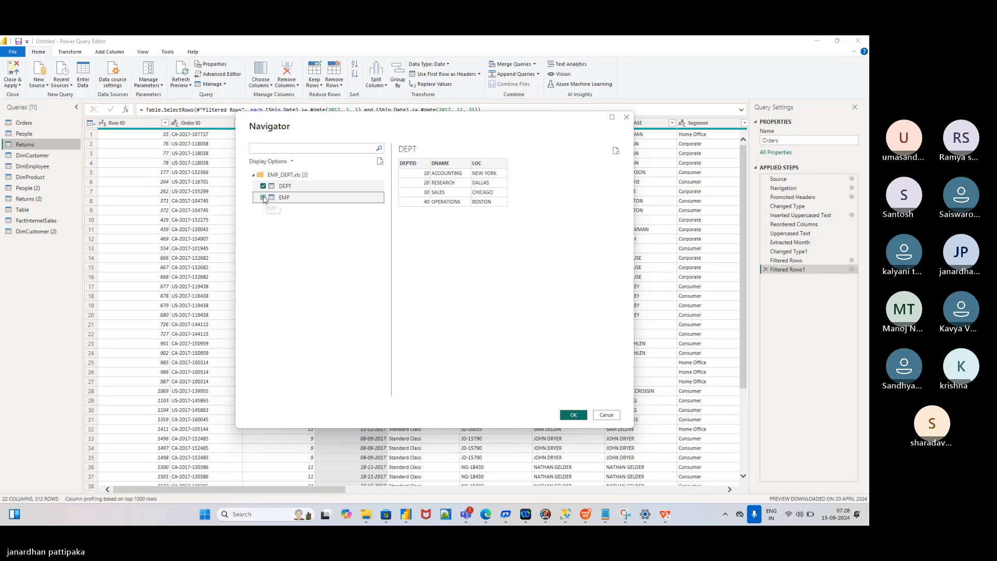
pyautogui.click(574, 414)
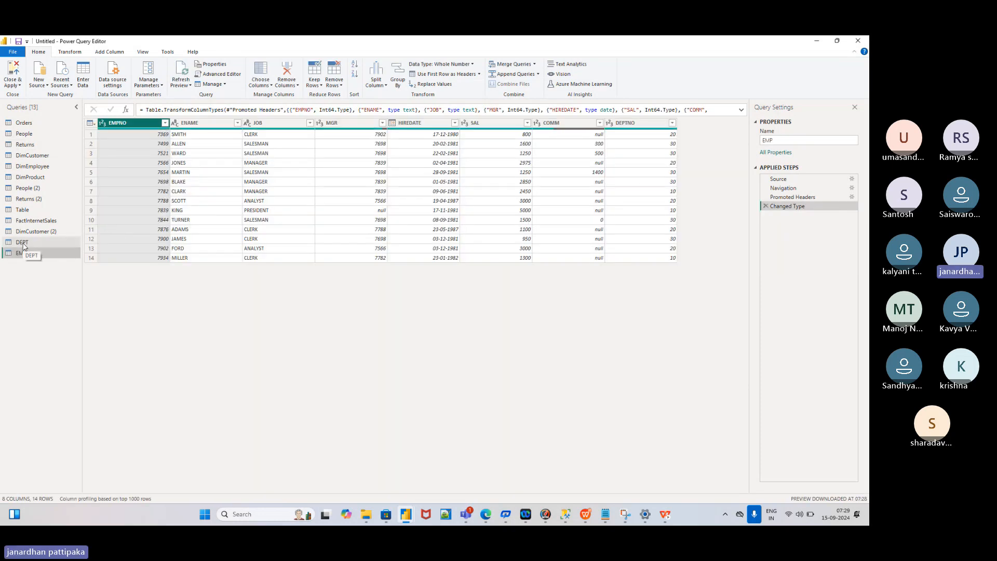
# Step: Compare the contents of the imported DEPT and EMP tables, ending on the EMP table
pyautogui.click(22, 243)
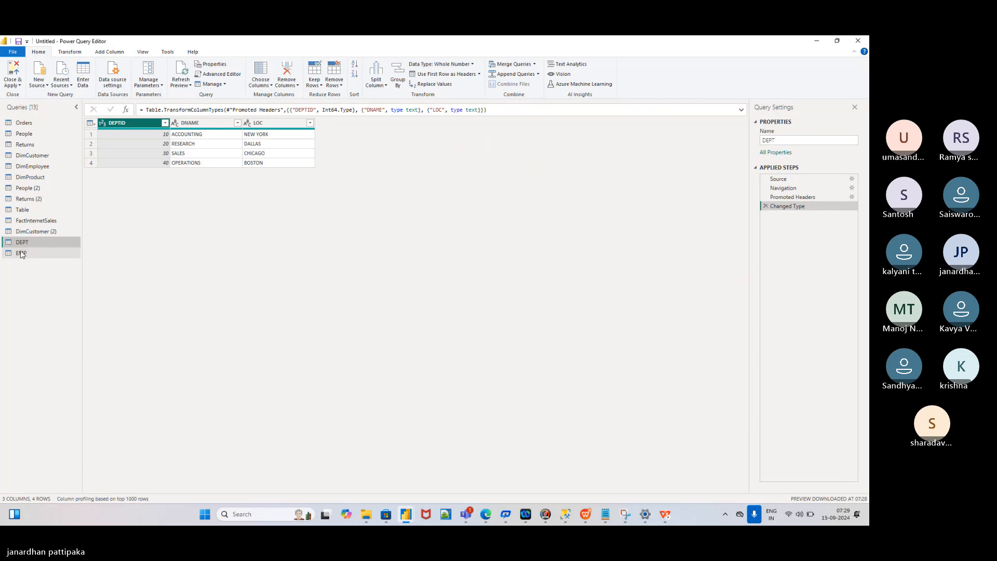
pyautogui.click(22, 252)
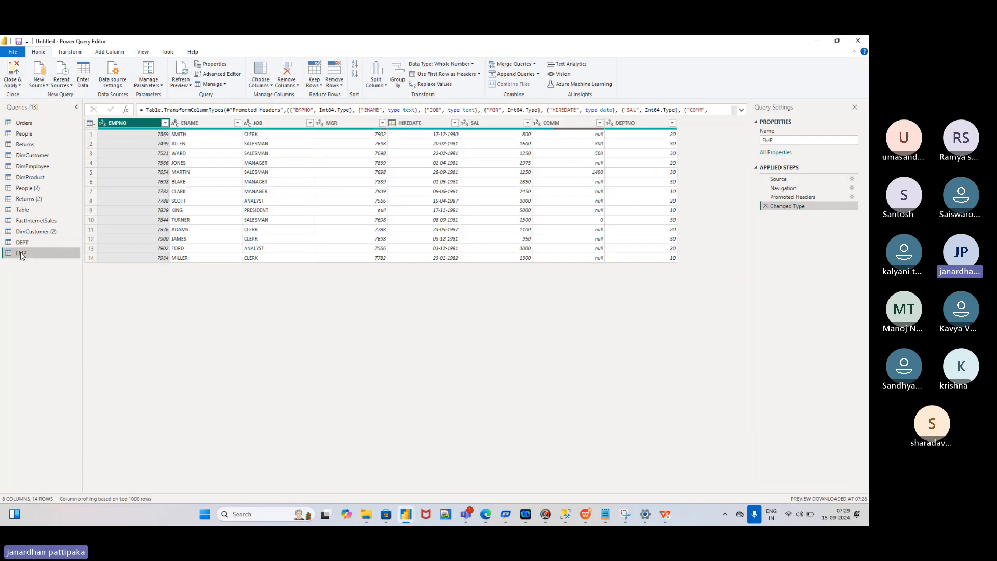
pyautogui.click(22, 243)
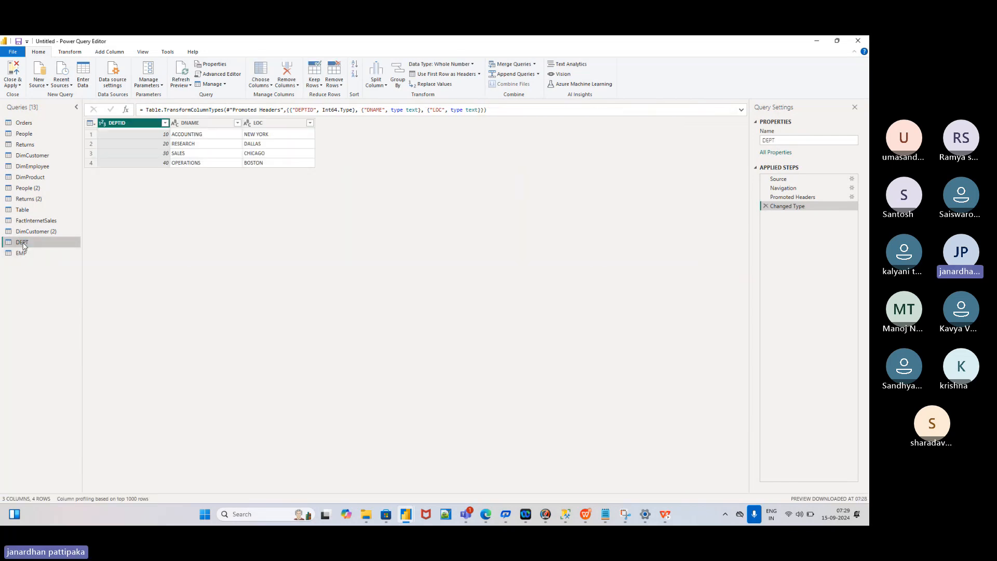
pyautogui.click(22, 253)
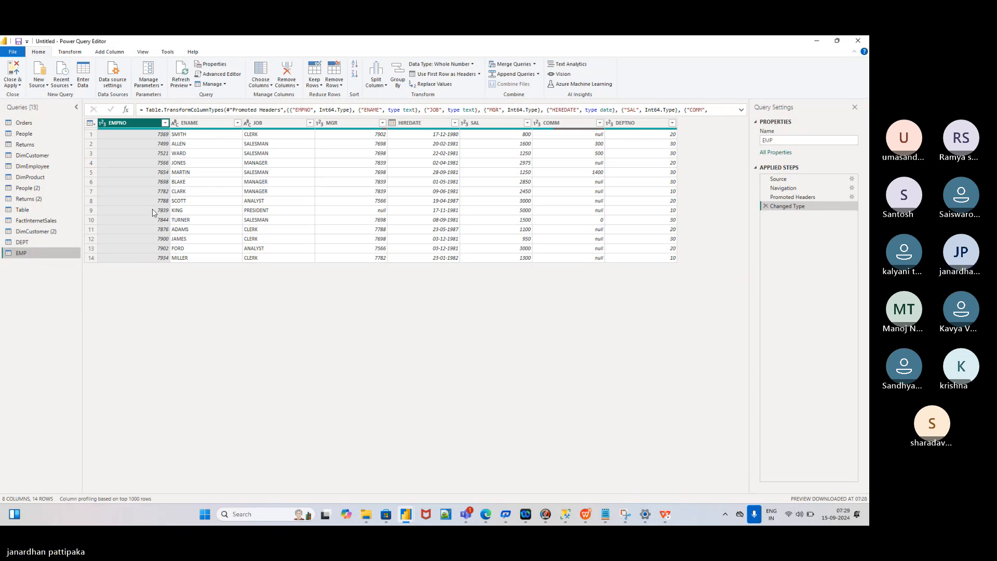
# Step: Filter the EMP table's JOB column with an Equals text filter on SALESMAN, and clear that filter again
pyautogui.click(271, 129)
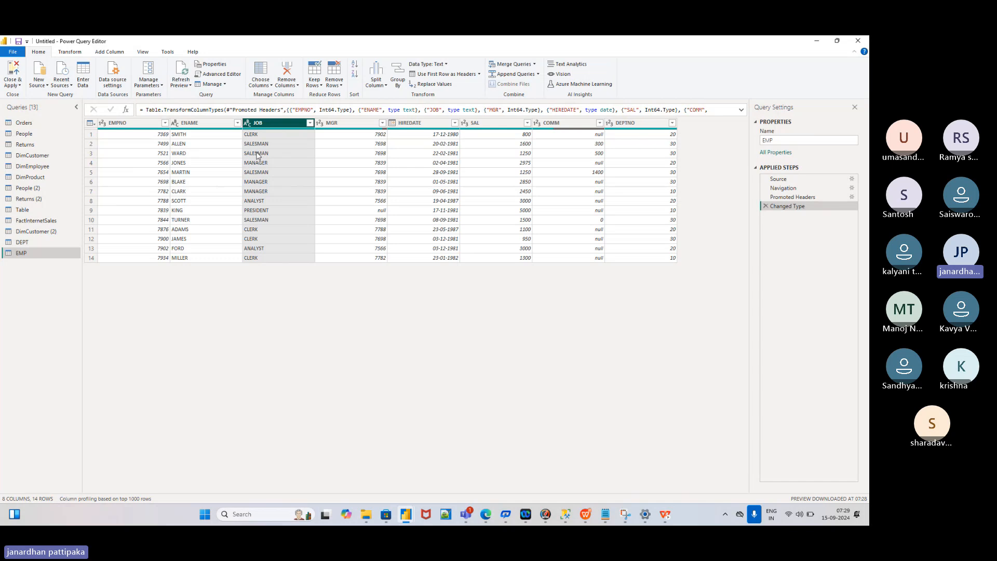
pyautogui.click(310, 124)
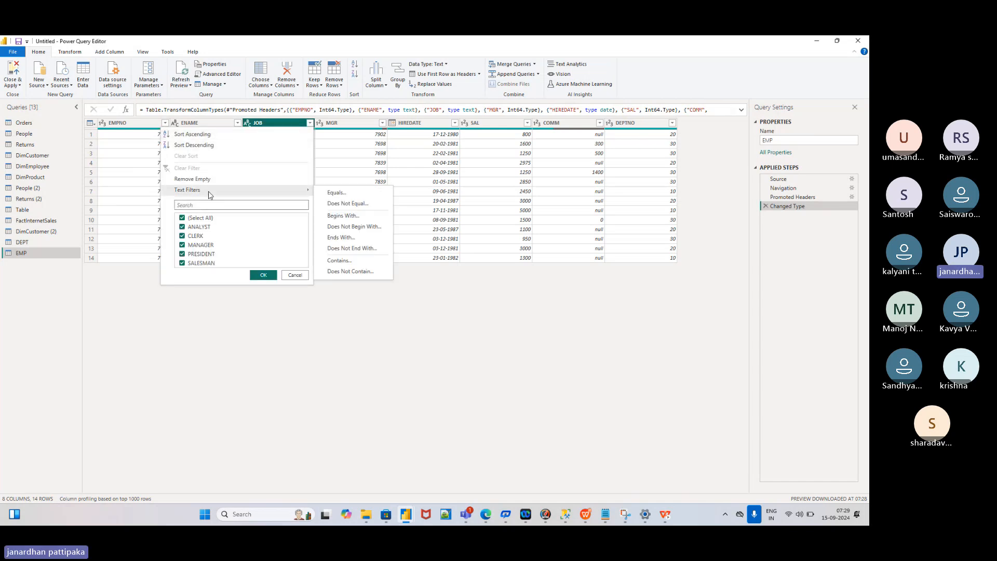
pyautogui.moveTo(241, 194)
pyautogui.click(335, 195)
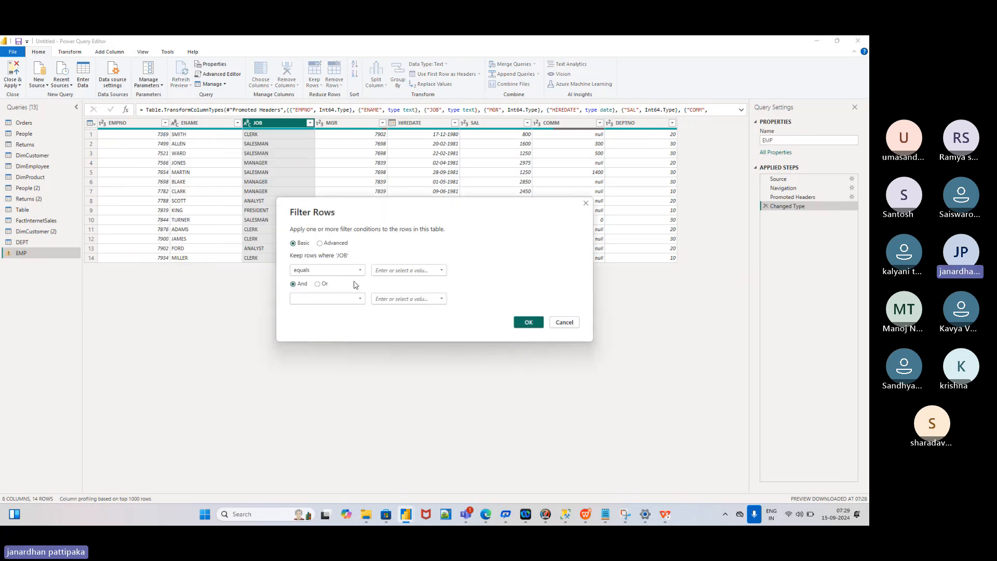
pyautogui.click(440, 270)
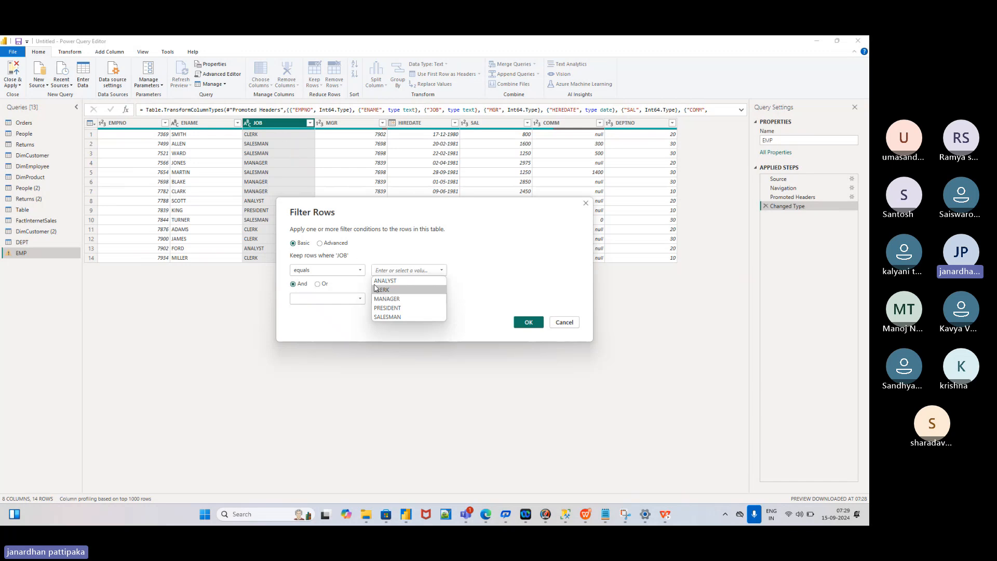
pyautogui.click(384, 316)
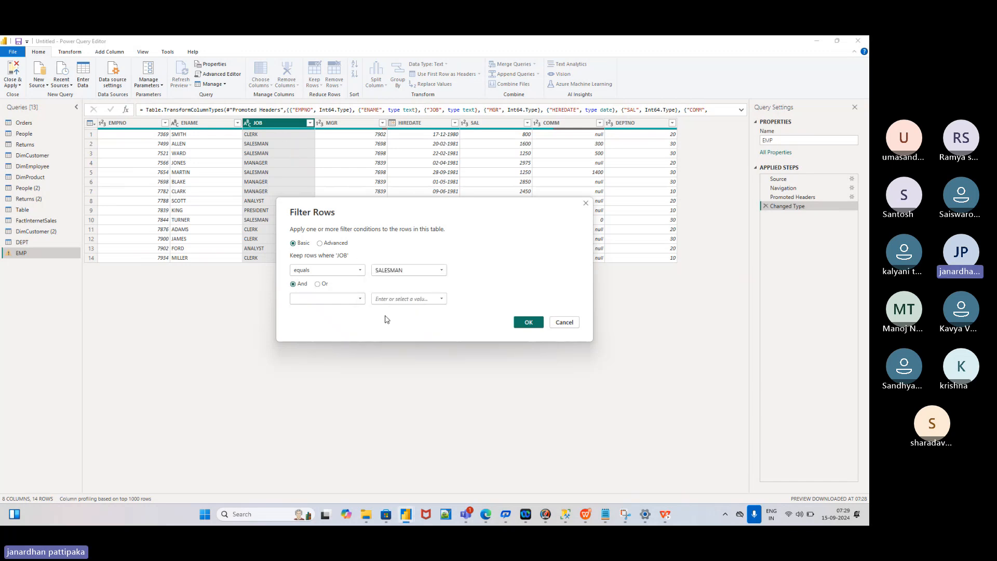
pyautogui.click(529, 323)
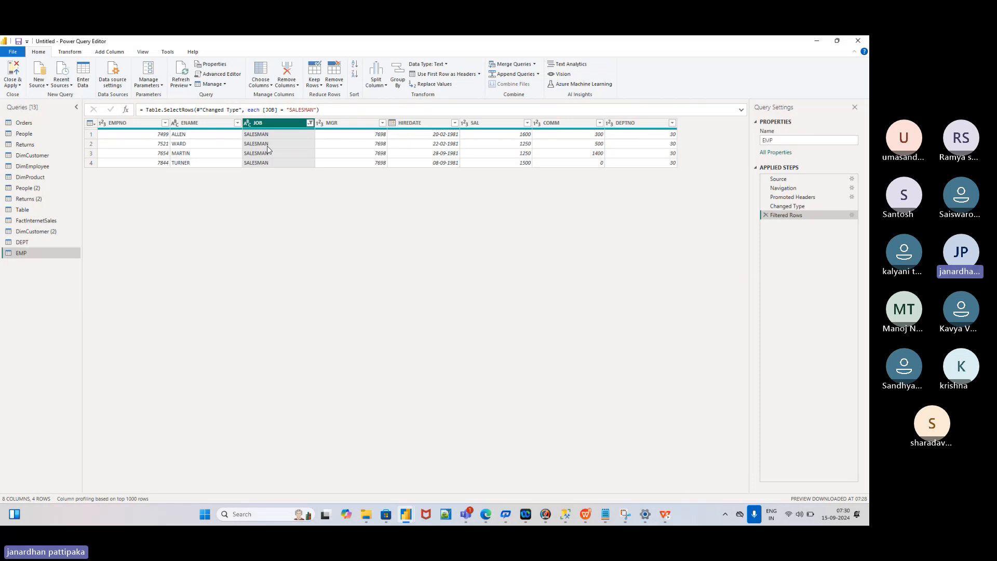
pyautogui.click(309, 124)
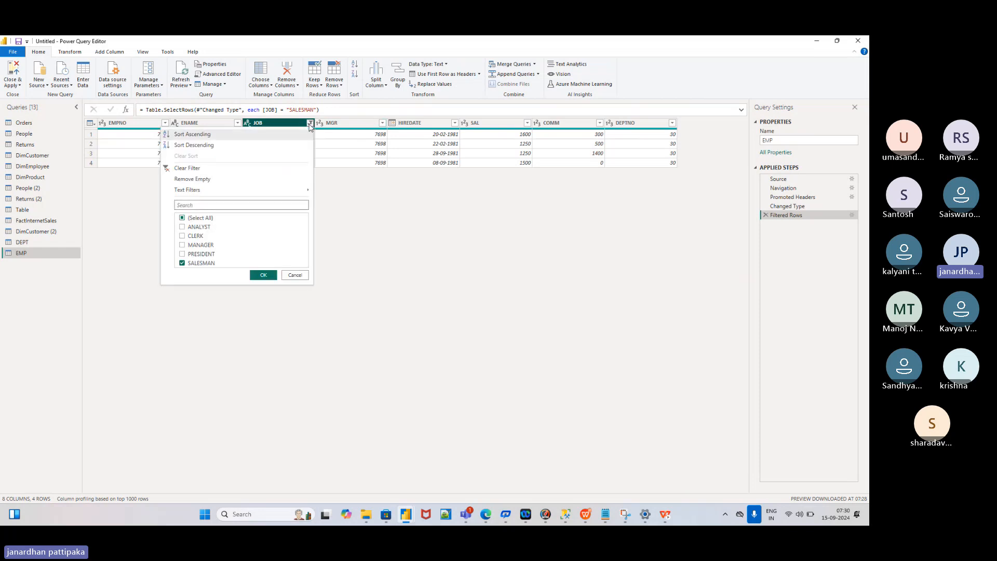
pyautogui.click(168, 168)
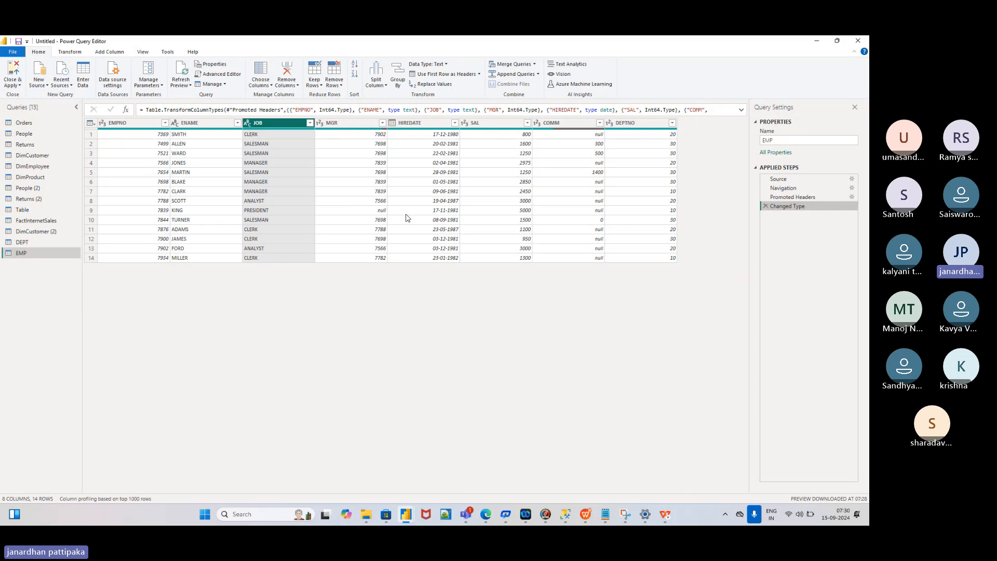
# Step: Filter the EMP table's SAL column with an Equals number filter on 800, and clear that filter again
pyautogui.click(497, 125)
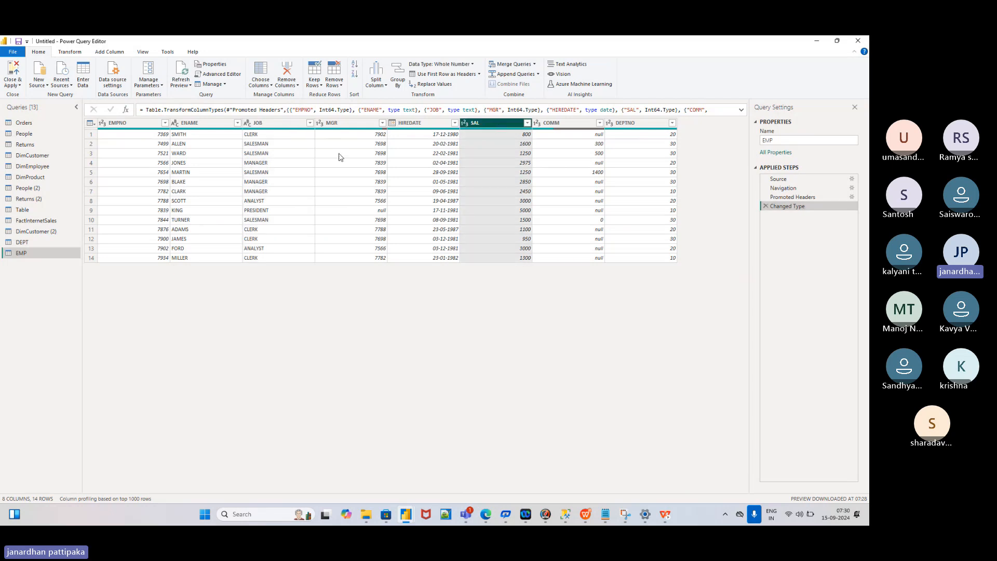
pyautogui.click(528, 123)
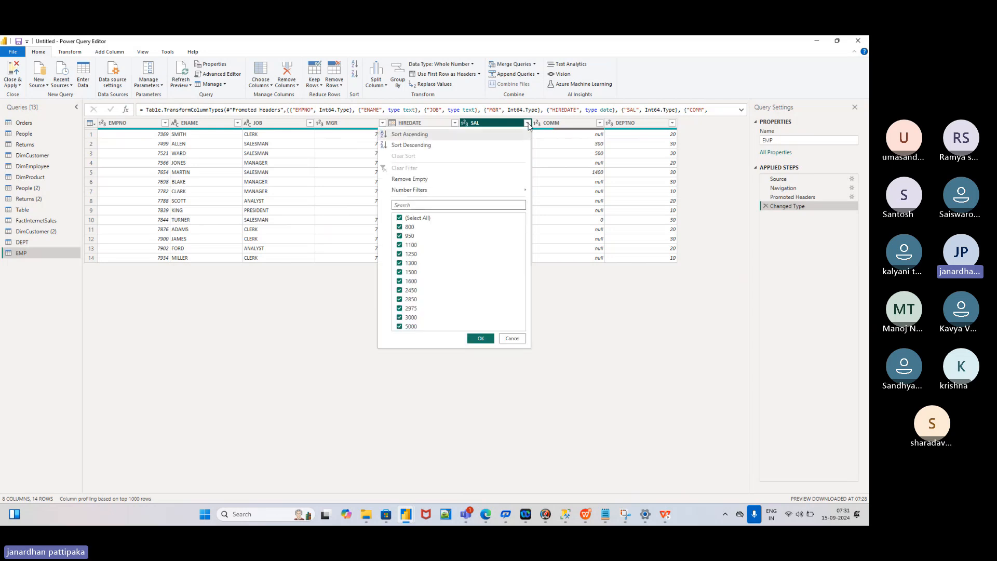
pyautogui.moveTo(423, 191)
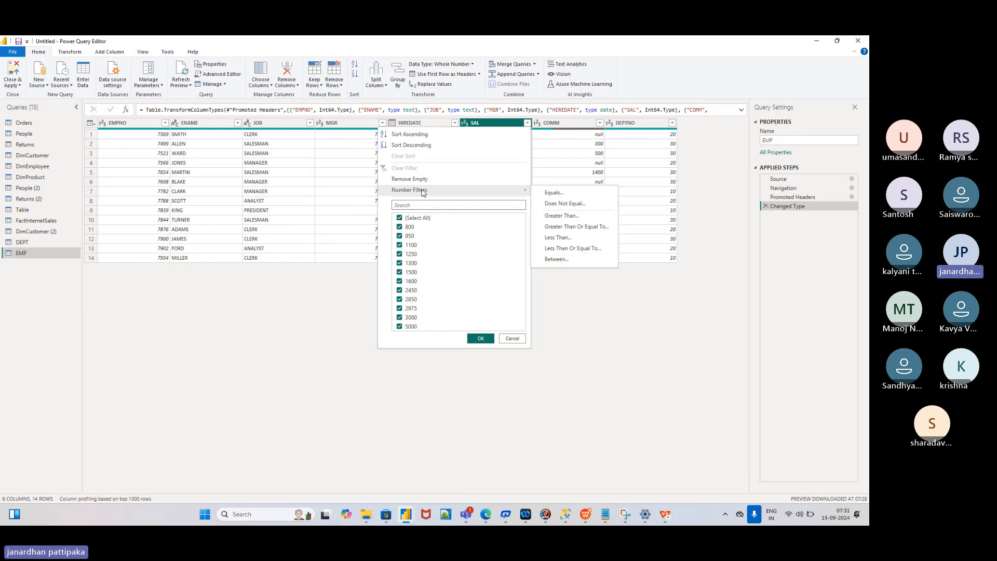
pyautogui.click(551, 194)
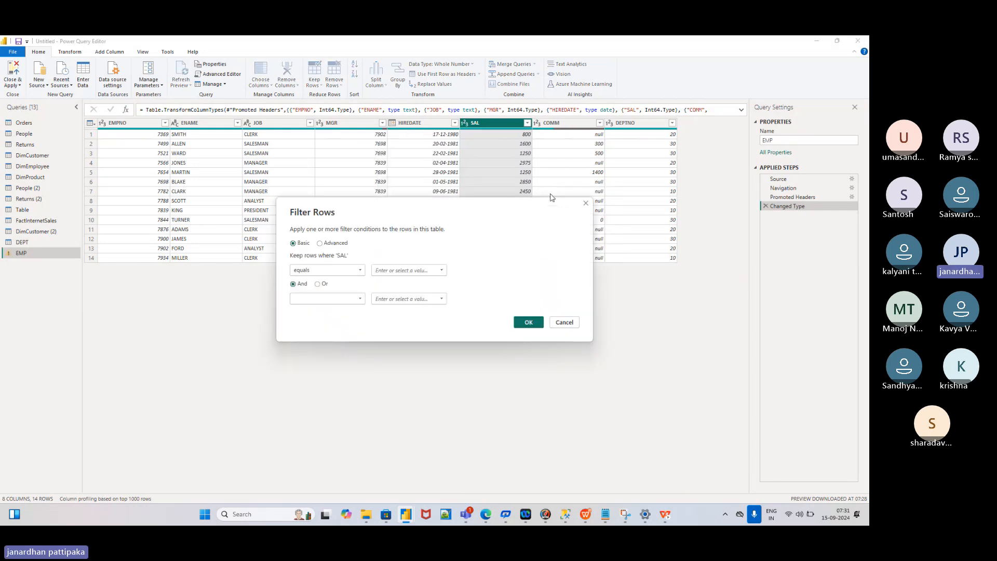
pyautogui.click(442, 270)
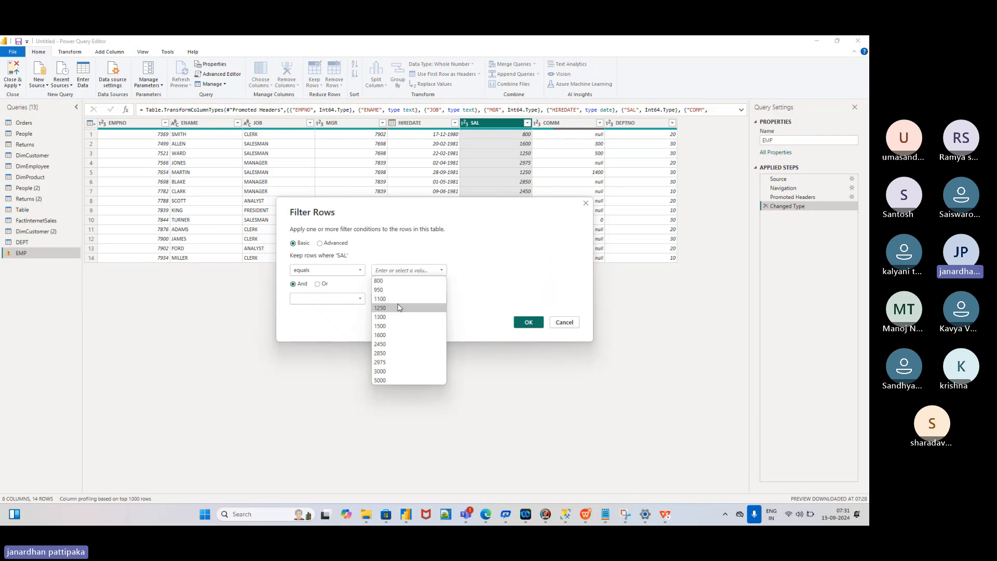
pyautogui.click(380, 281)
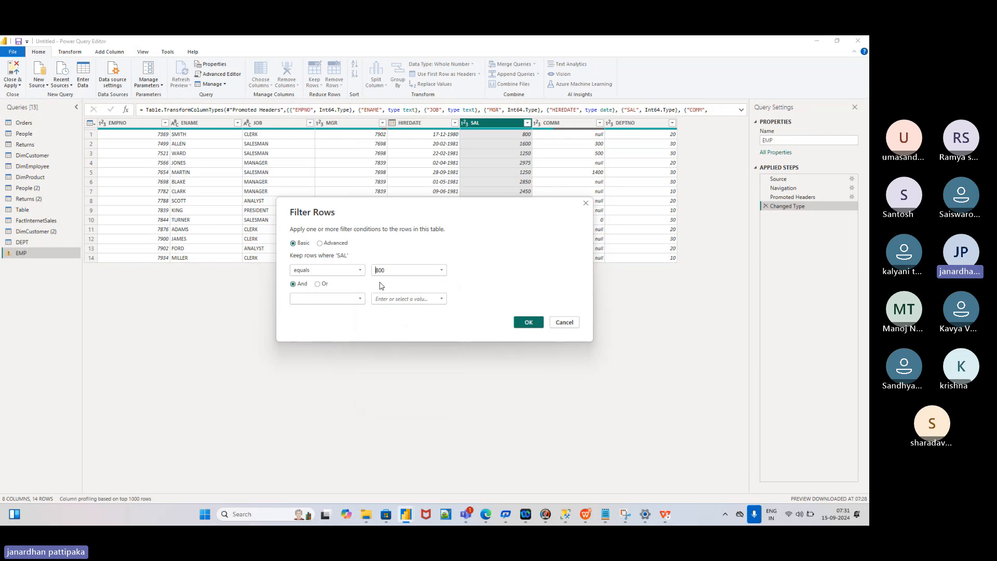
pyautogui.click(527, 323)
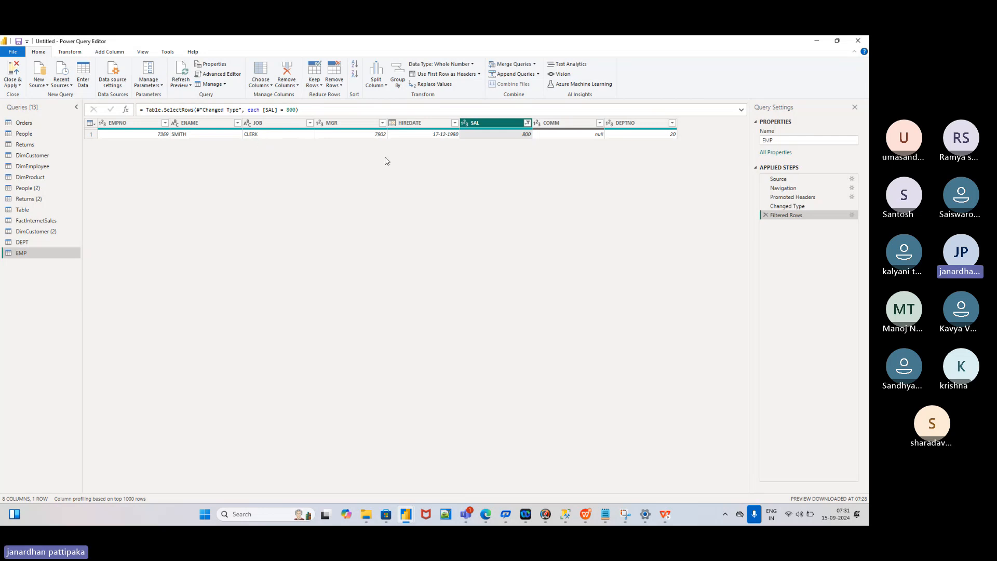
pyautogui.click(527, 123)
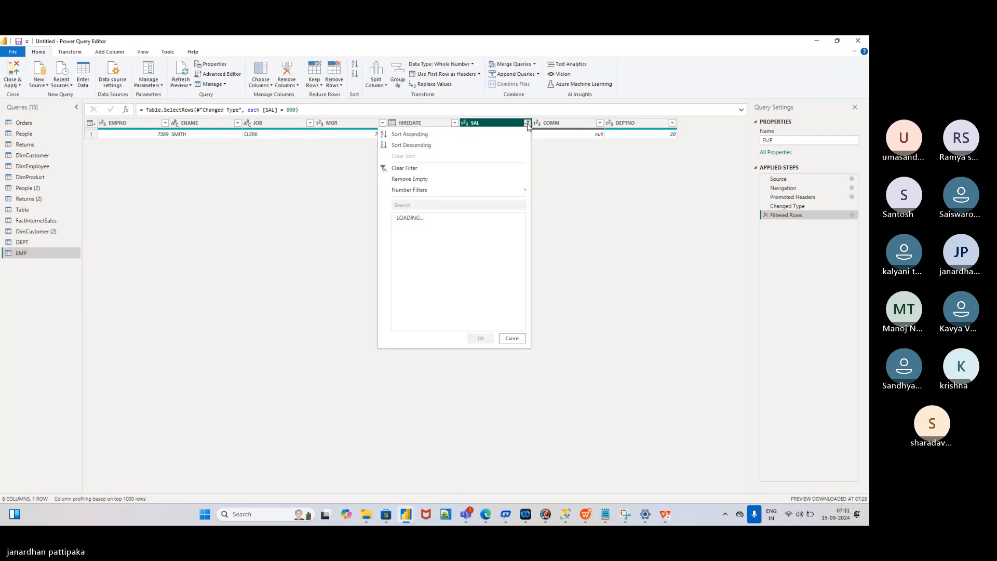
pyautogui.click(404, 167)
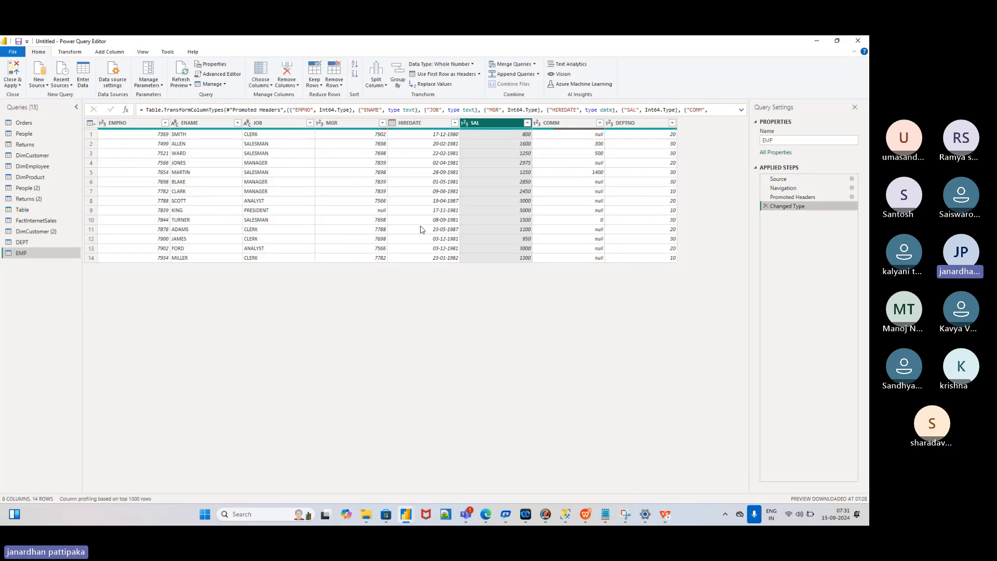
# Step: Filter the EMP table's HIREDATE column with an Equals date filter on 17-12-1980, and clear that filter again
pyautogui.click(455, 123)
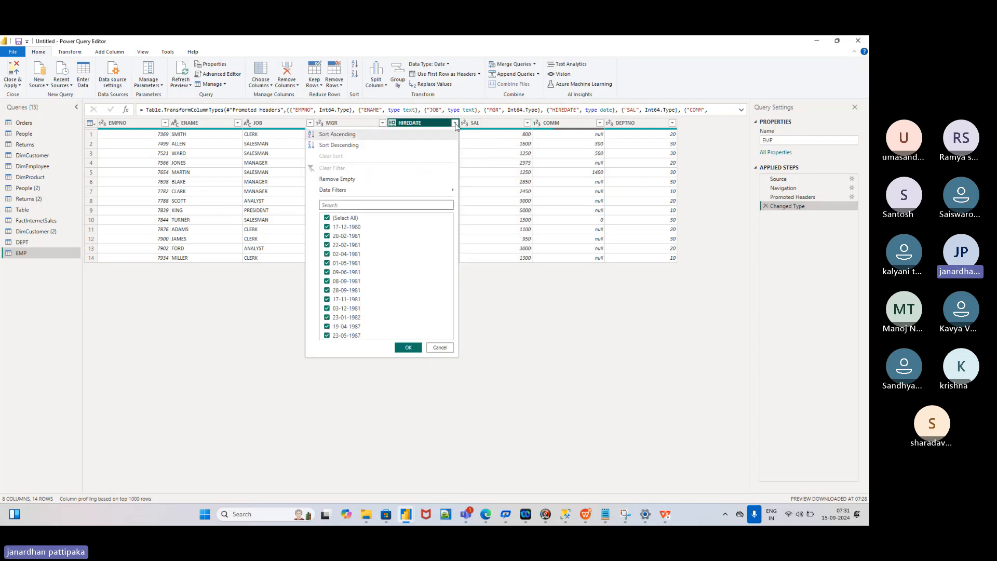
pyautogui.moveTo(363, 195)
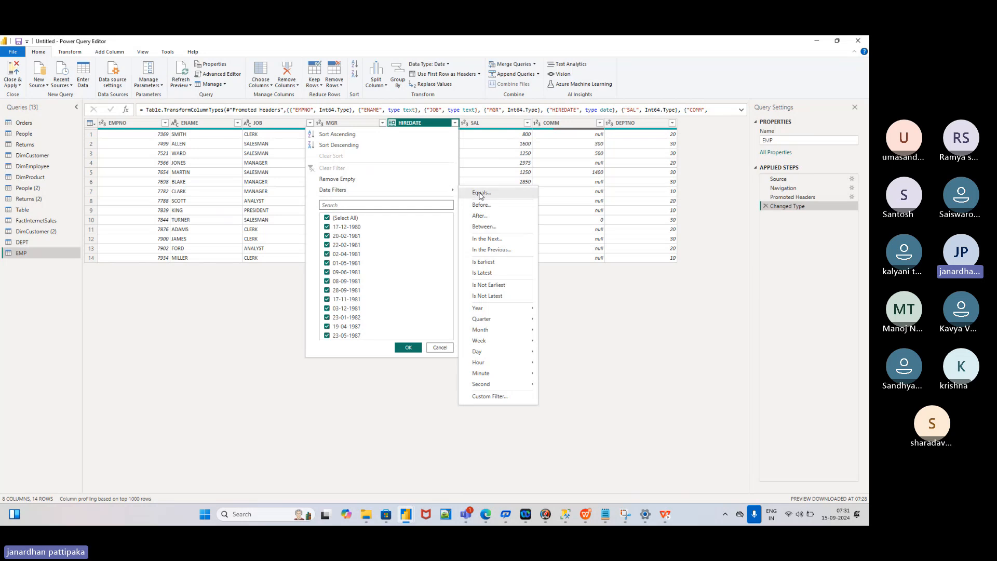
pyautogui.click(481, 197)
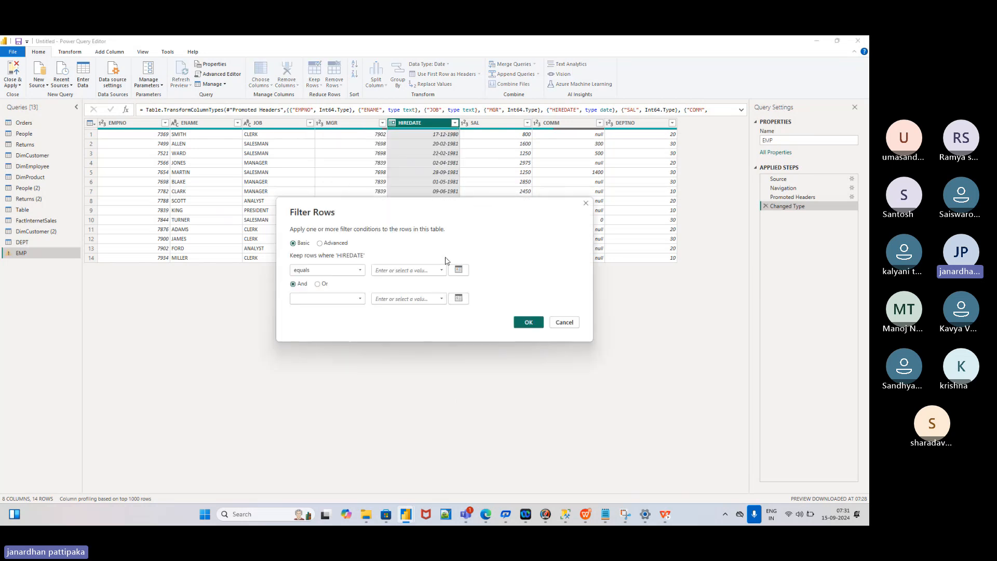
pyautogui.click(441, 271)
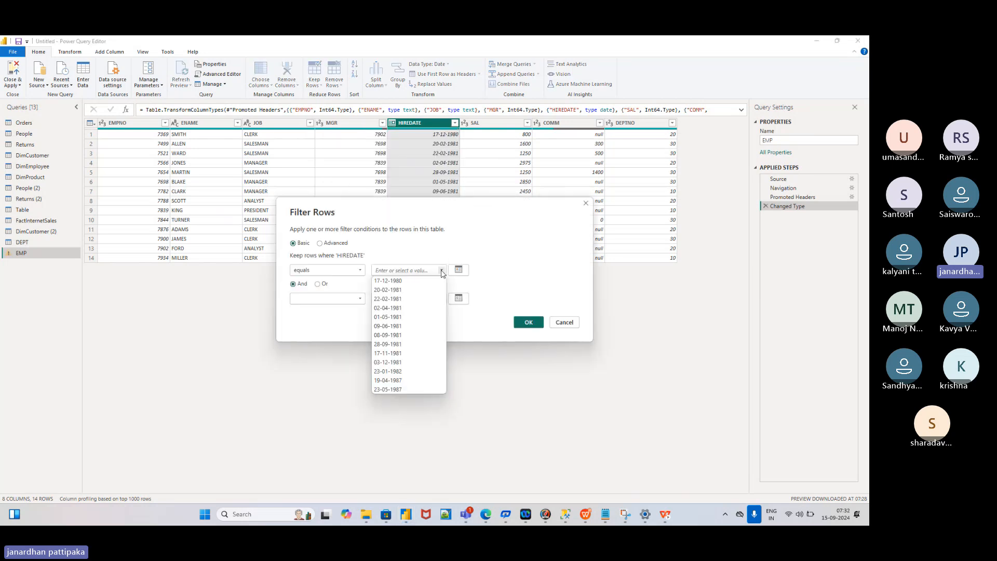
pyautogui.click(385, 281)
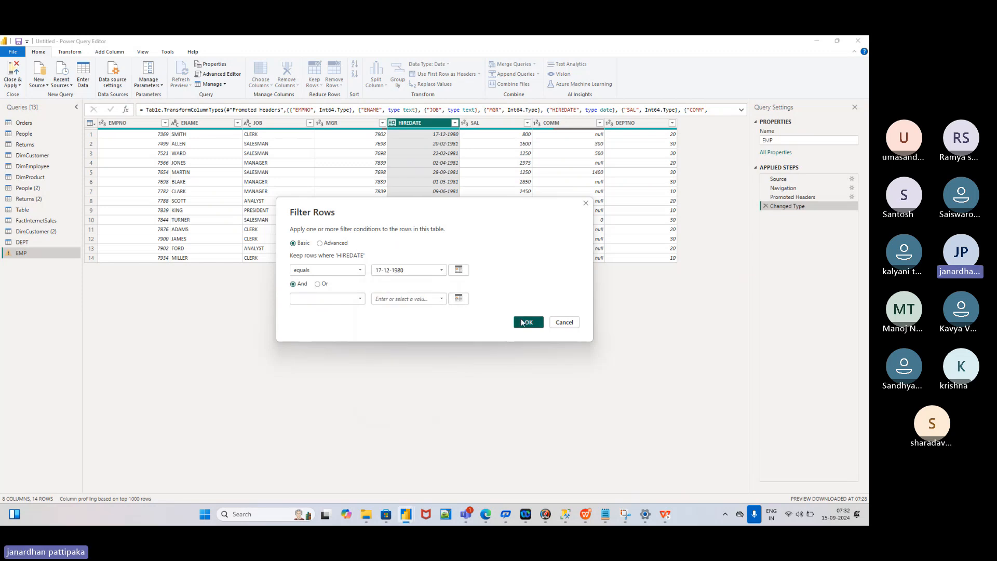
pyautogui.click(527, 324)
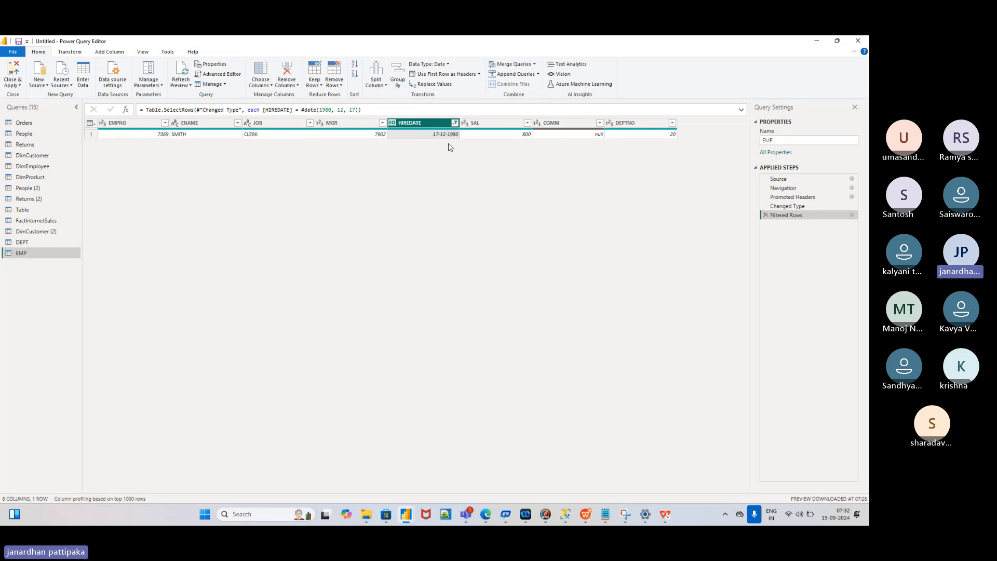
pyautogui.click(454, 126)
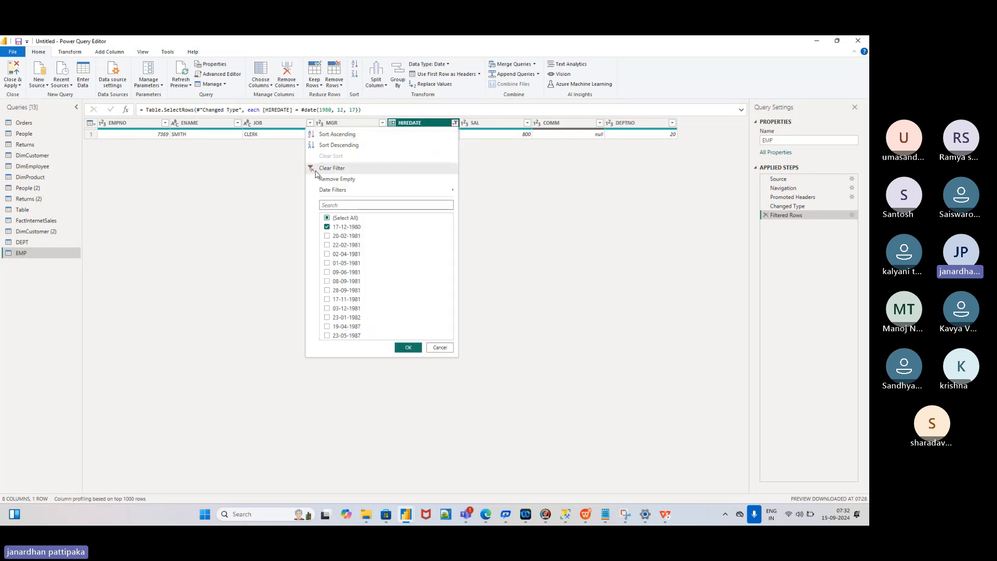
pyautogui.click(315, 171)
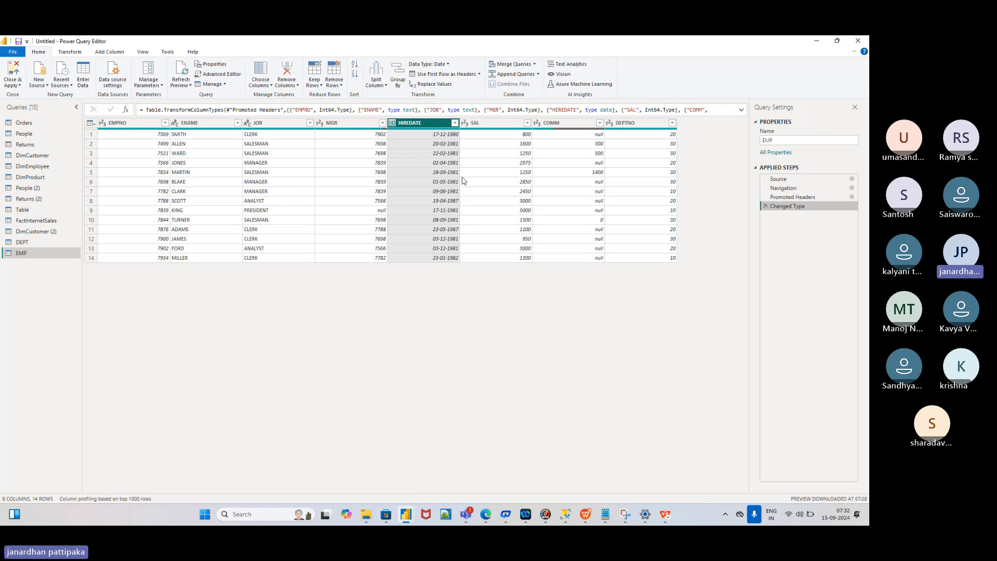
# Step: Filter the EMP table's SAL column with a Does Not Equal number filter on 3000, and clear that filter again
pyautogui.click(497, 128)
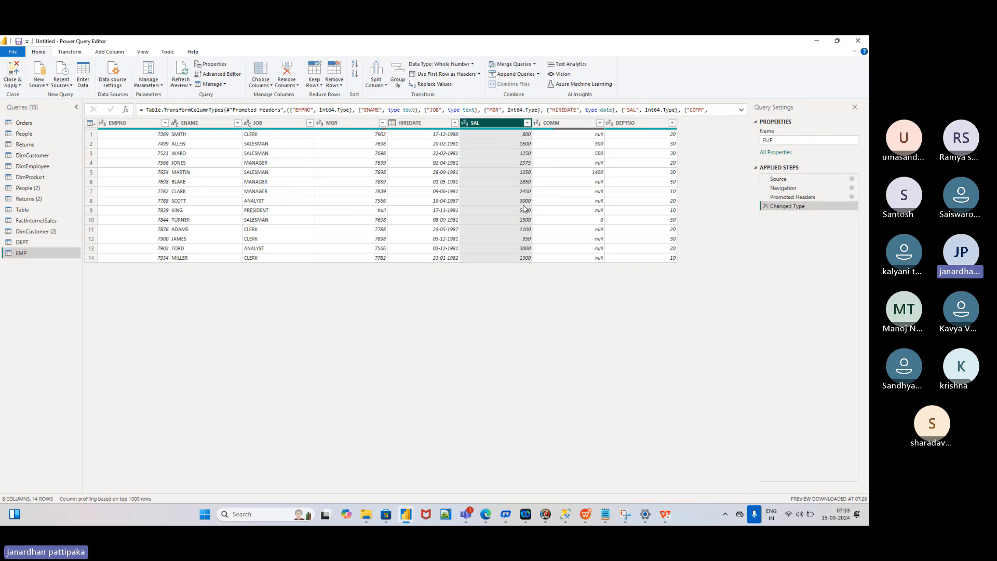
pyautogui.click(527, 123)
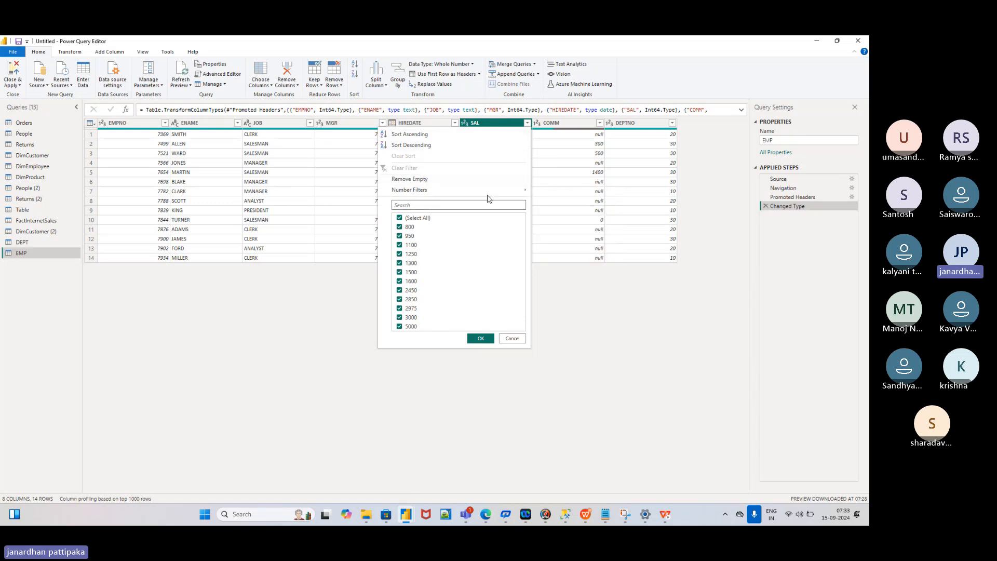
pyautogui.moveTo(487, 192)
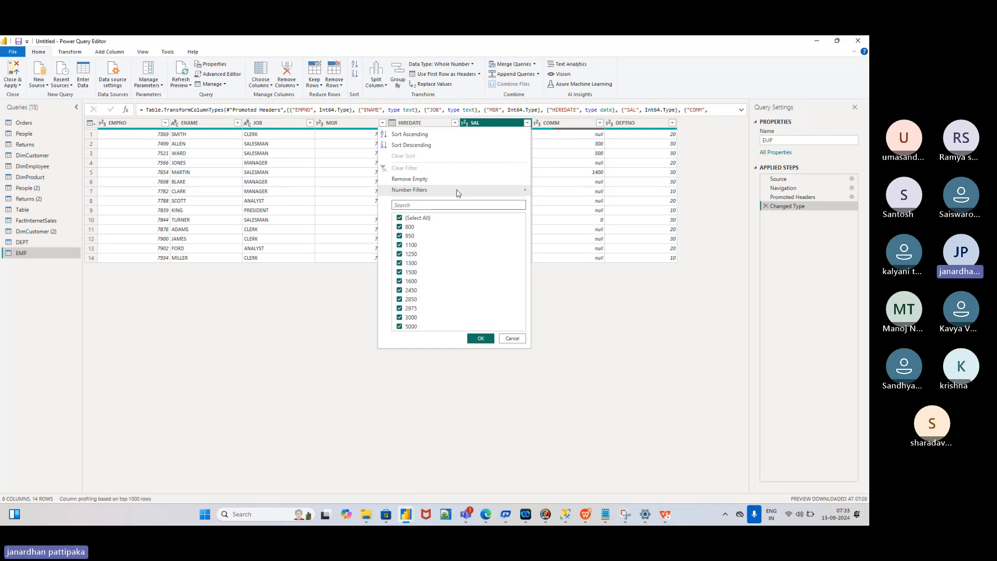
pyautogui.moveTo(457, 190)
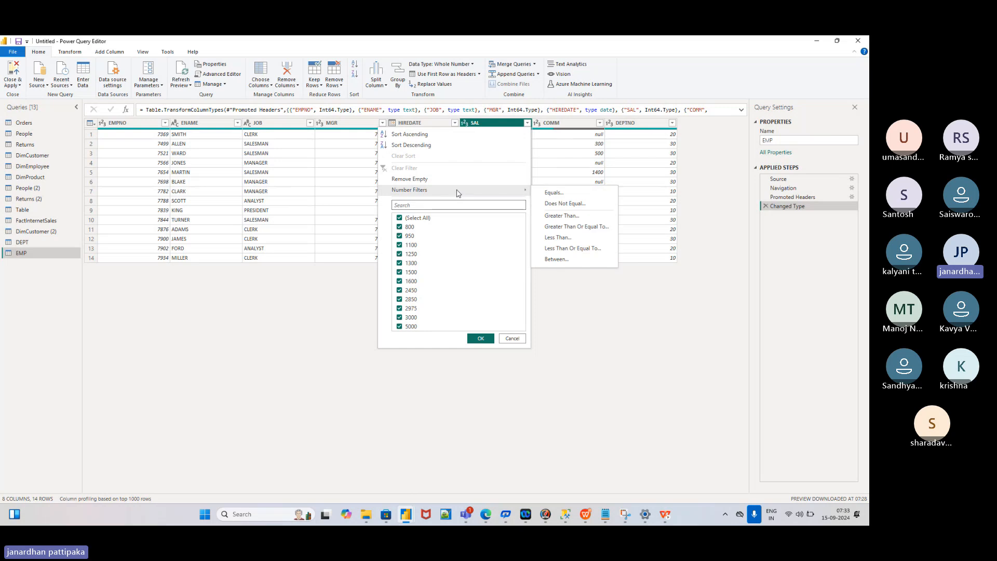
pyautogui.click(553, 206)
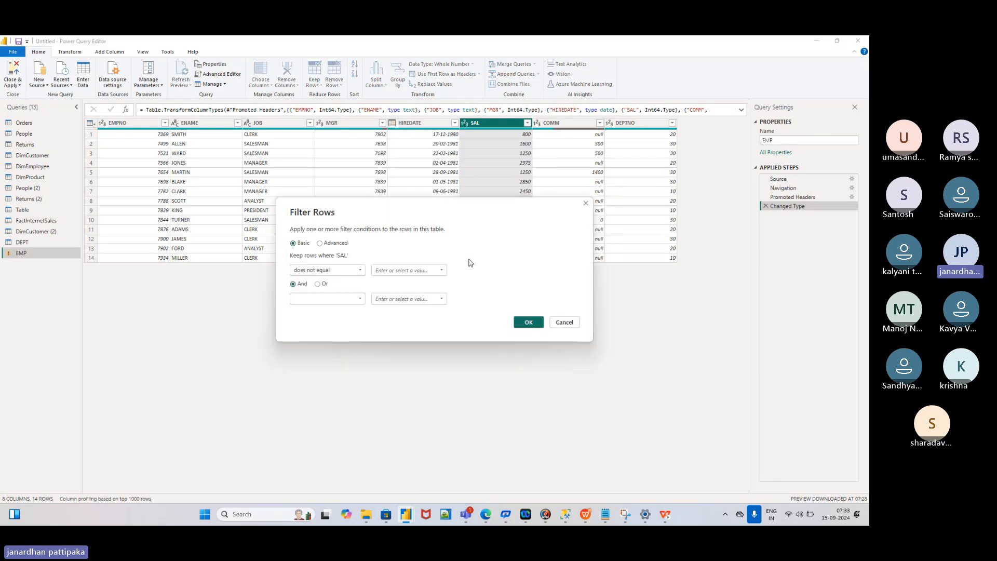
pyautogui.click(440, 270)
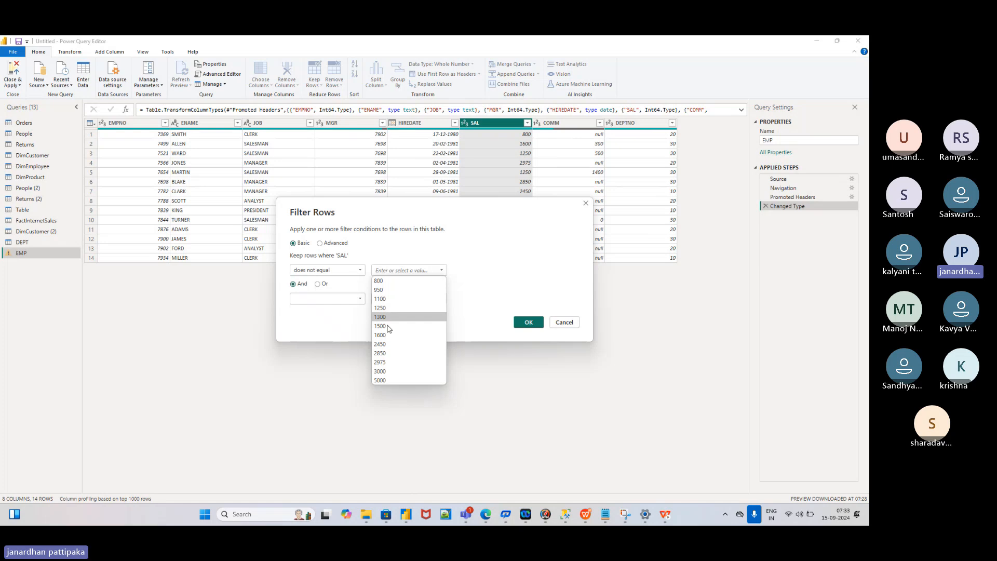
pyautogui.click(380, 372)
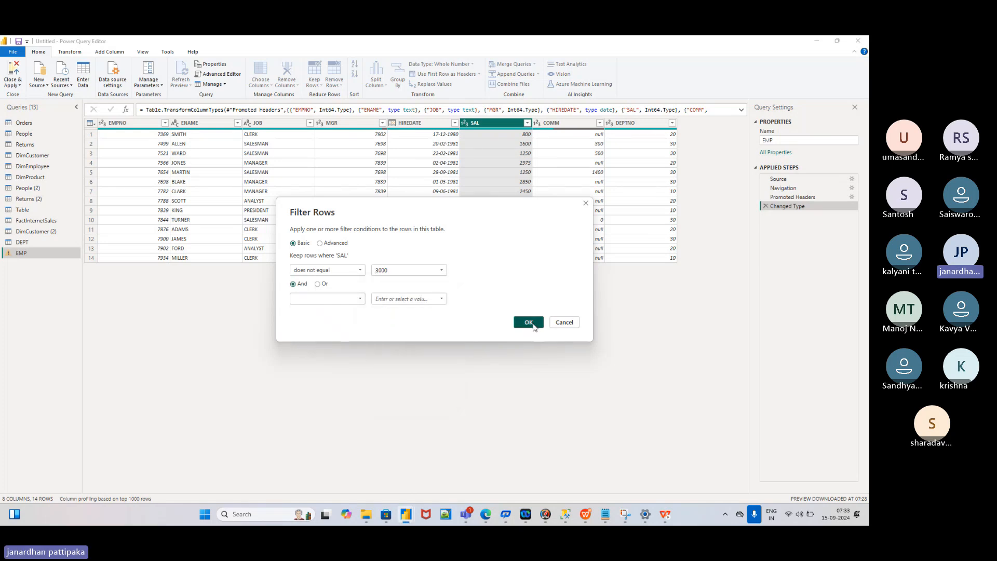
pyautogui.click(529, 322)
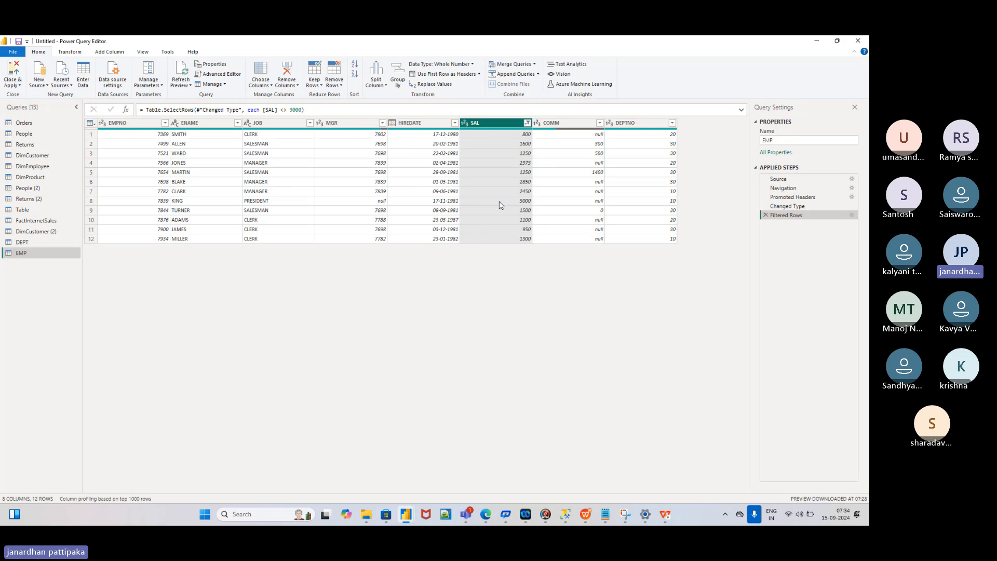
pyautogui.click(527, 122)
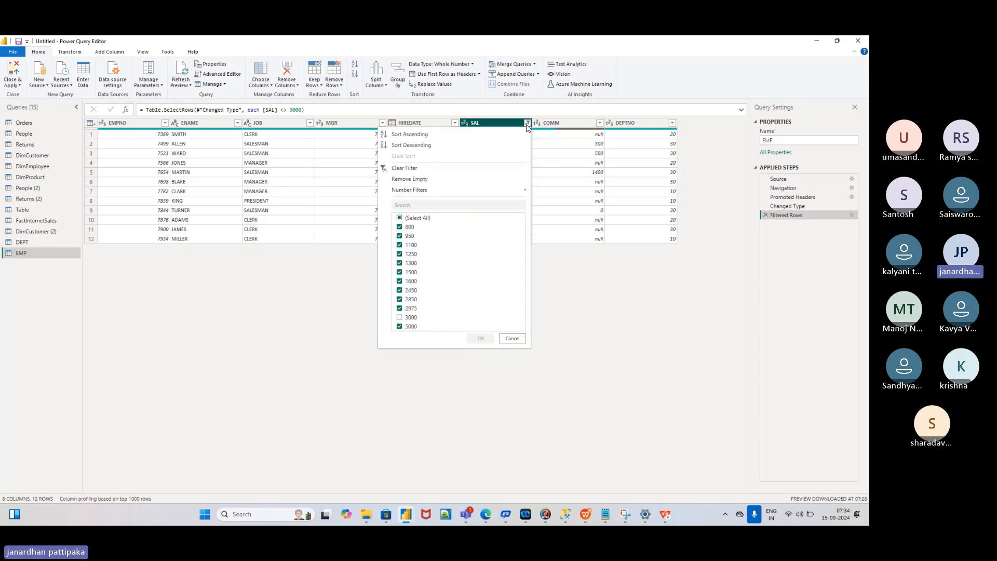
pyautogui.click(386, 169)
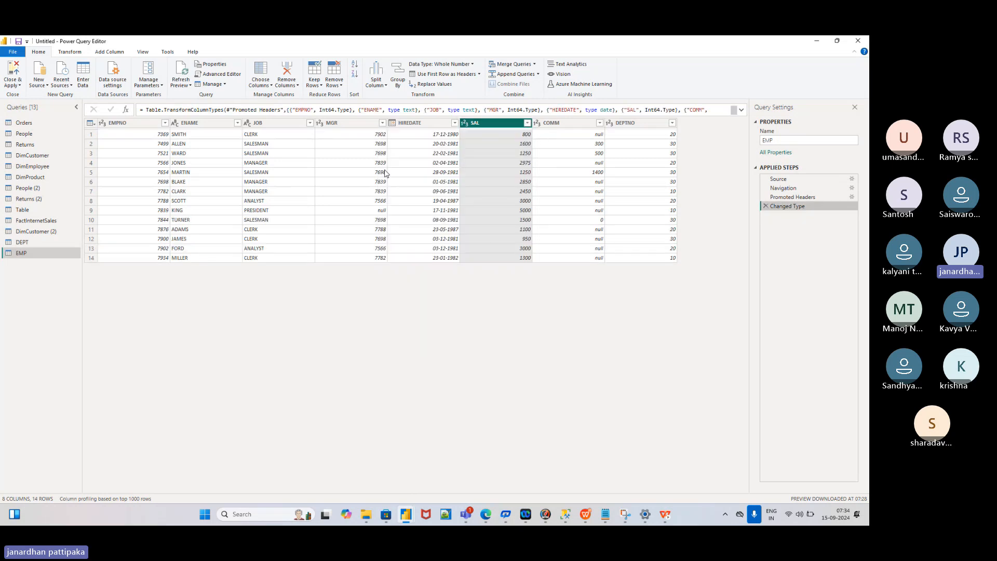
pyautogui.click(527, 123)
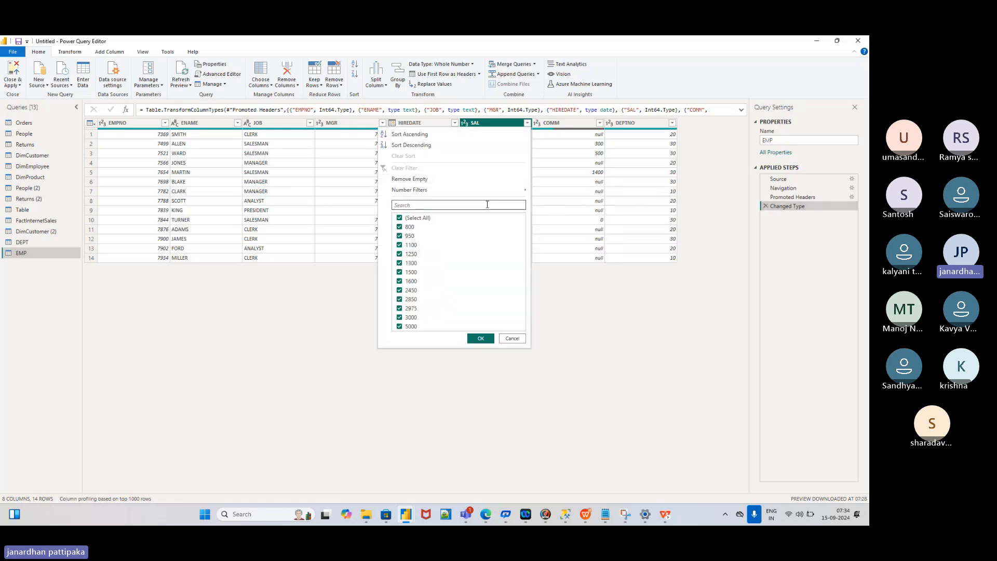
pyautogui.moveTo(507, 191)
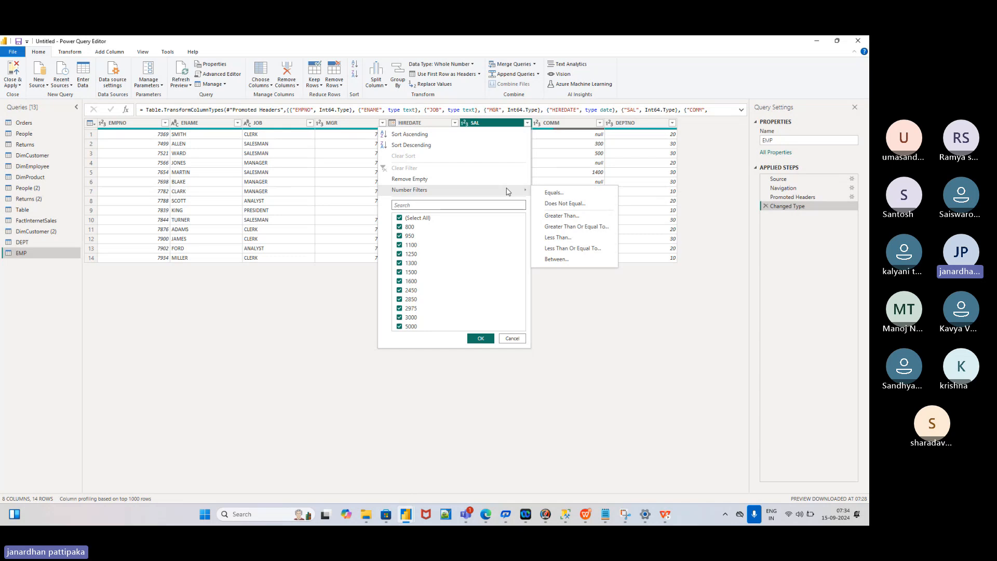
pyautogui.click(353, 307)
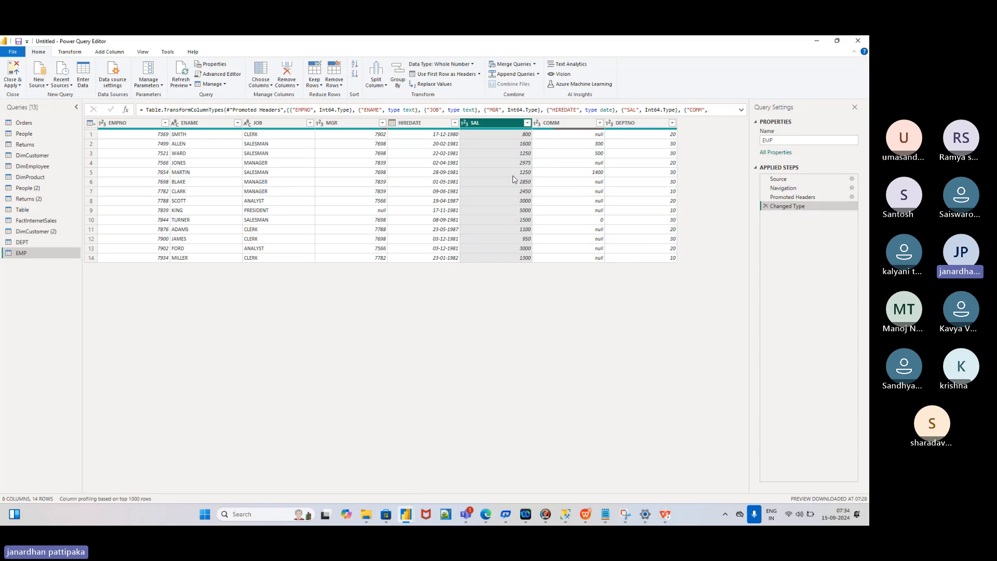
# Step: Filter the EMP table's SAL column with a Greater Than number filter on 1500, and clear that filter again
pyautogui.click(527, 124)
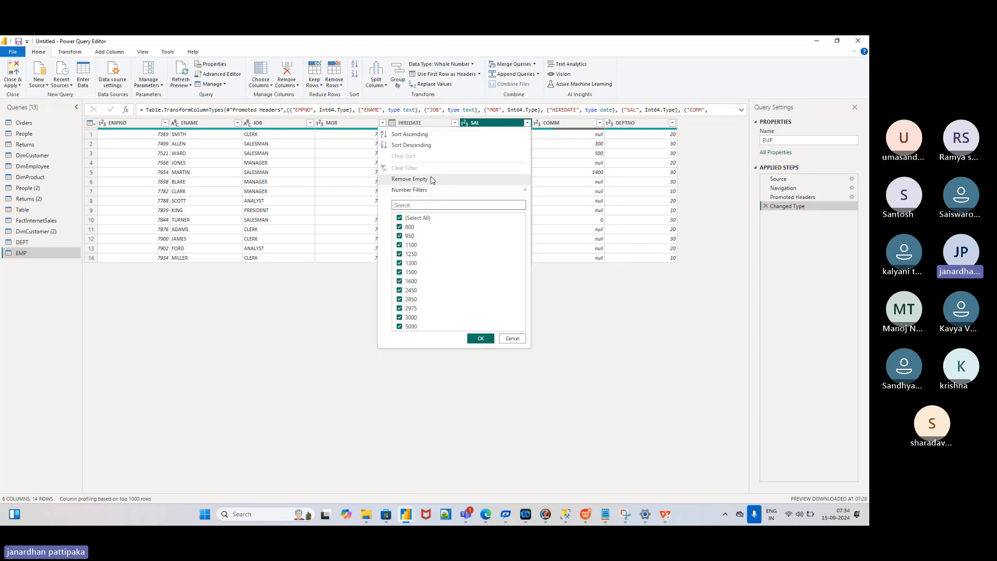
pyautogui.moveTo(430, 195)
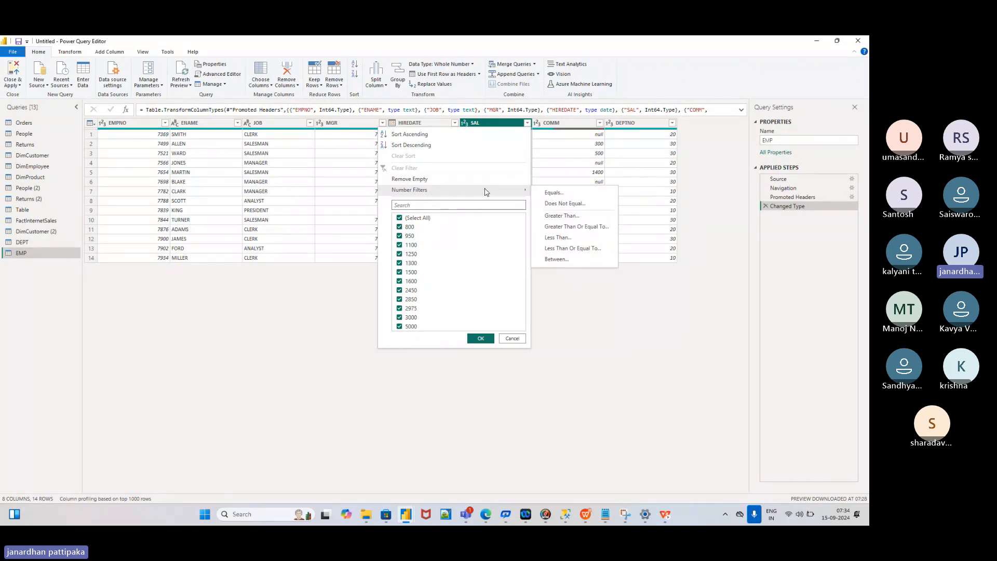
pyautogui.click(556, 217)
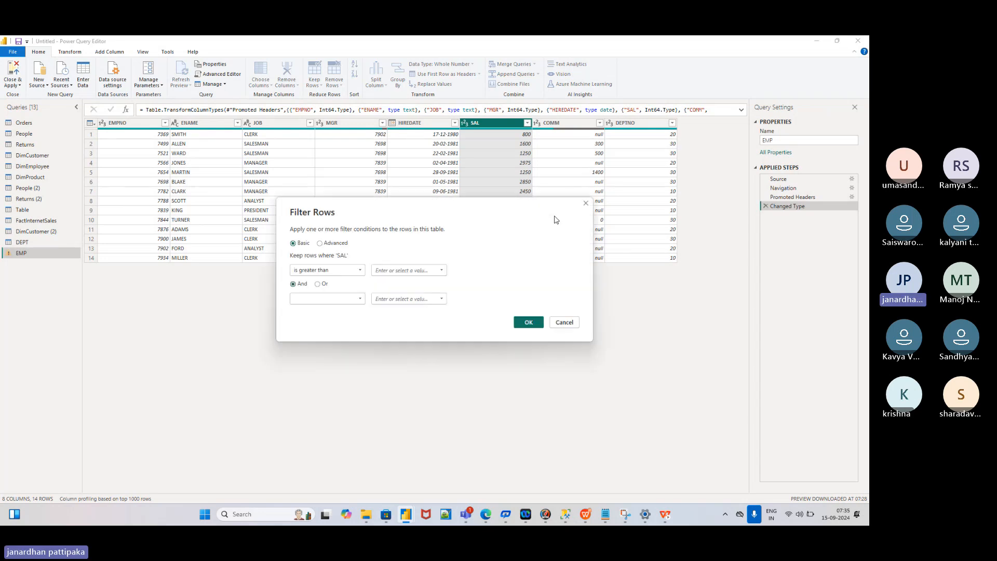
pyautogui.click(442, 271)
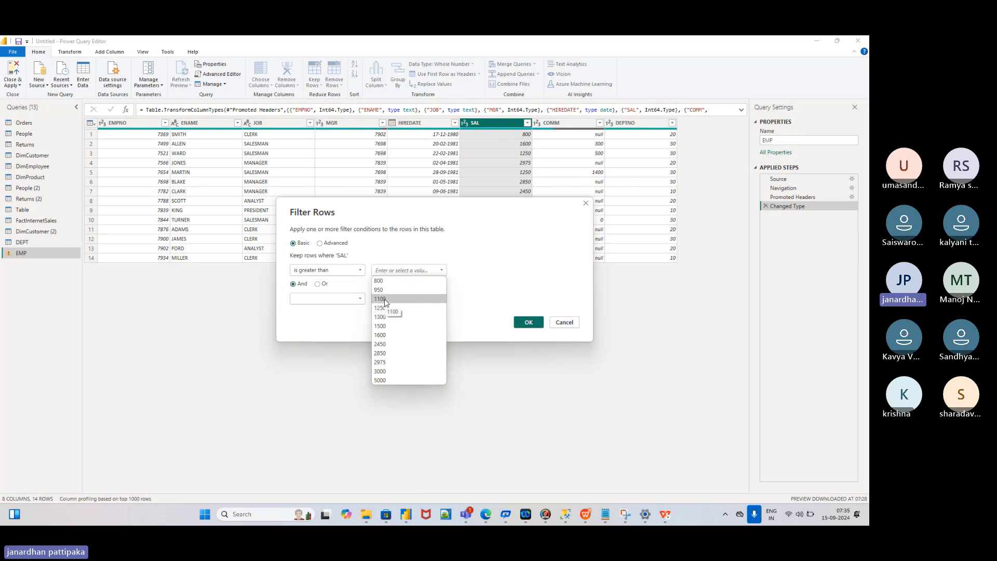
pyautogui.click(381, 326)
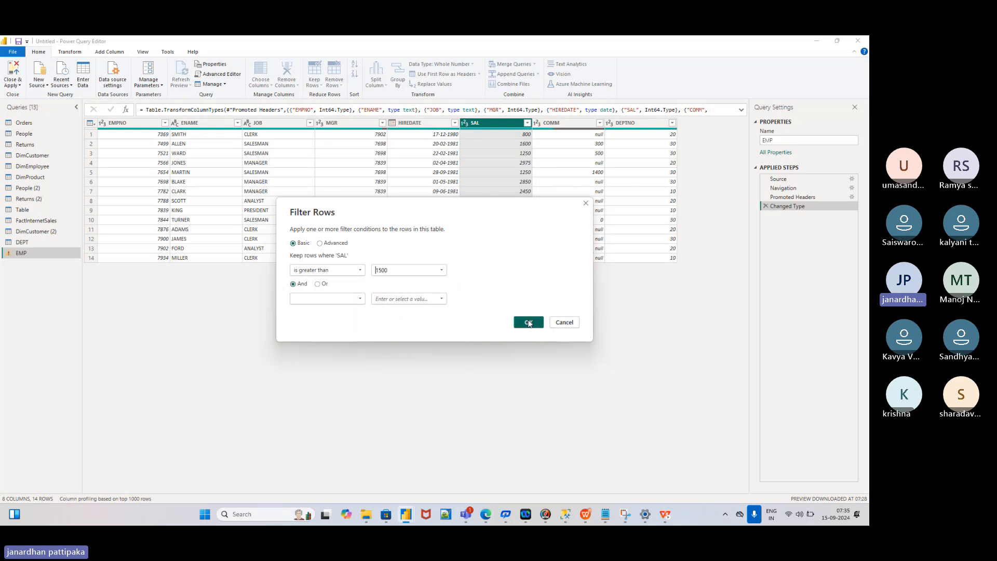
pyautogui.click(529, 323)
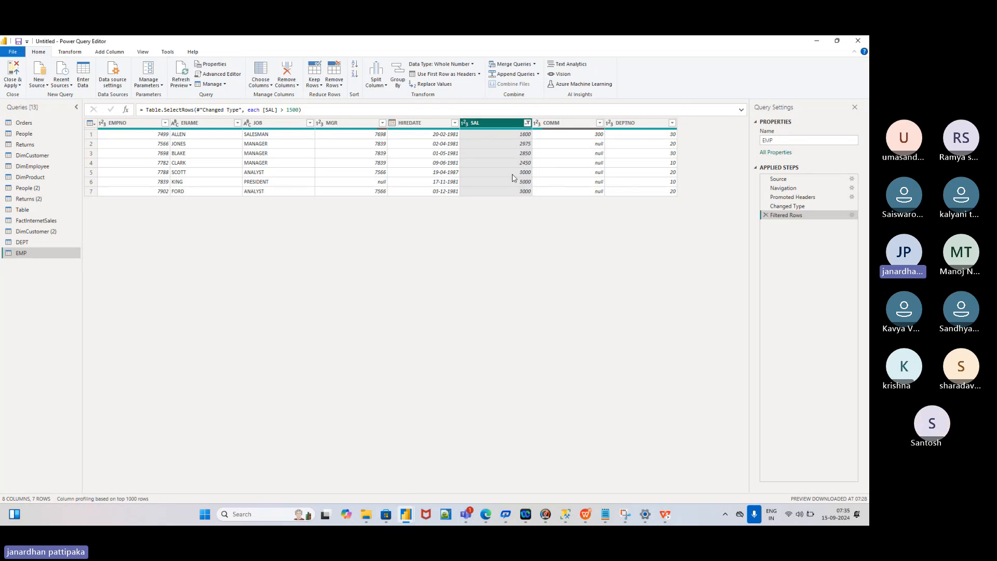
pyautogui.click(527, 124)
pyautogui.click(386, 169)
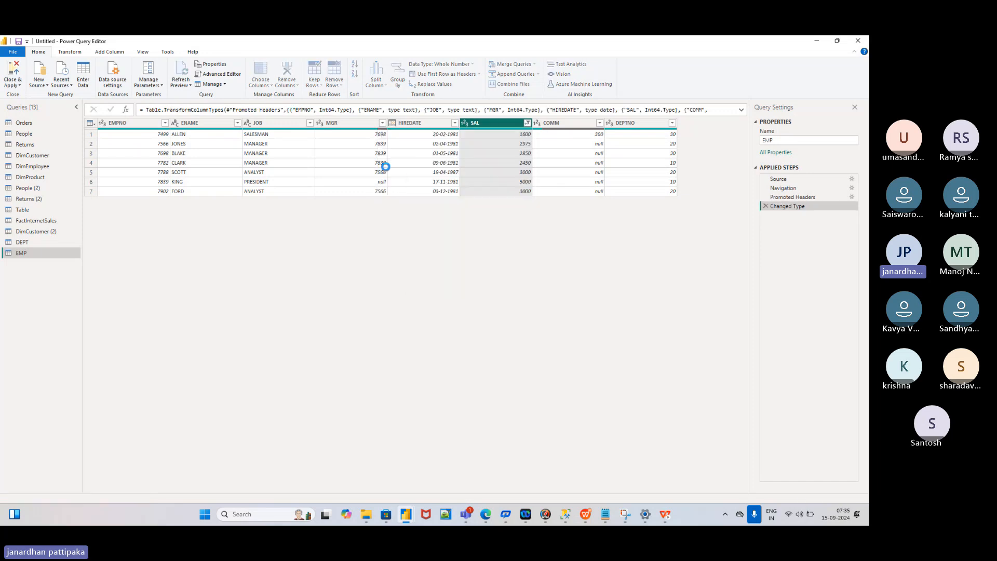
# Step: Filter the EMP table's SAL column with a Greater Than Or Equal To number filter on 1600, and clear that filter again
pyautogui.click(527, 123)
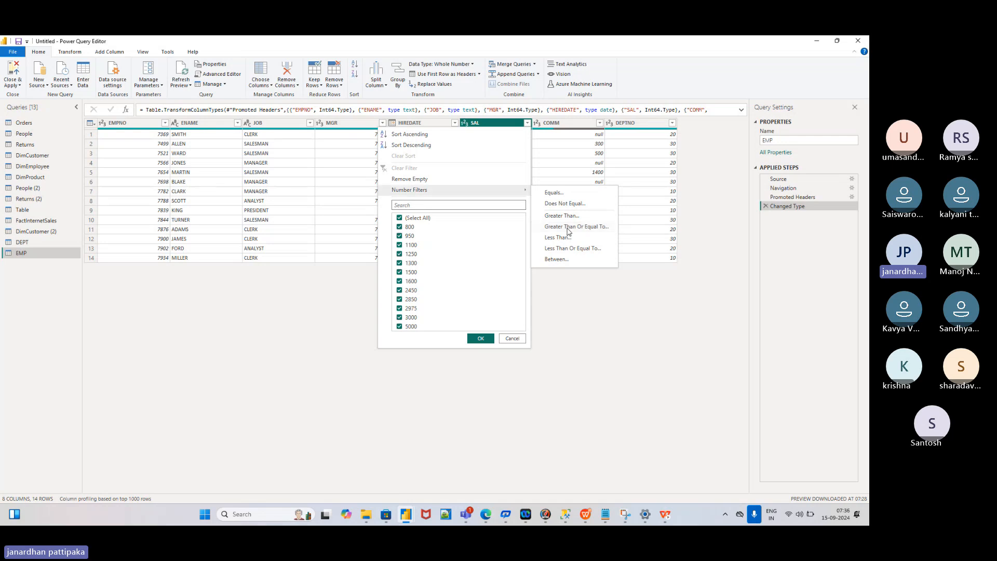
pyautogui.click(569, 229)
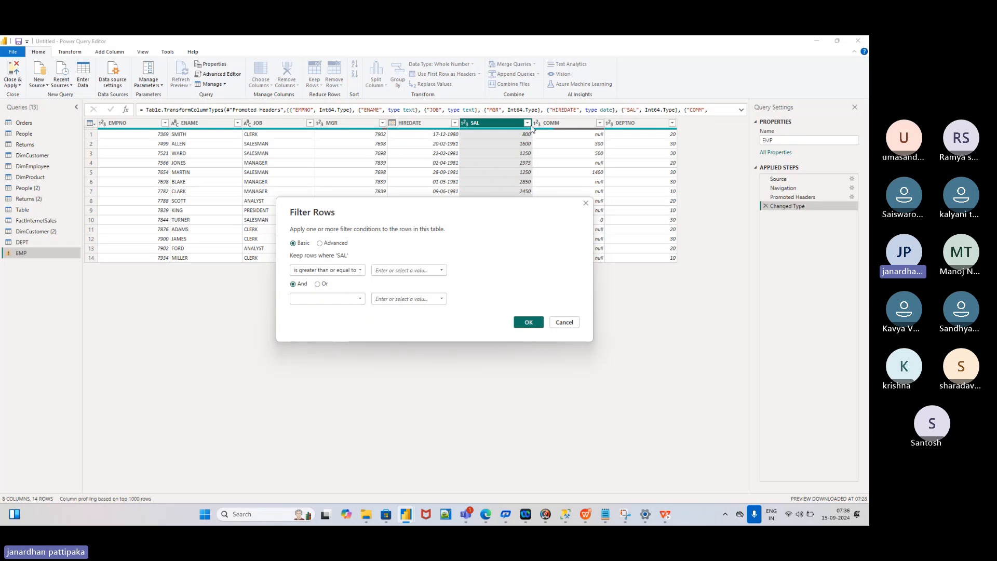
pyautogui.click(441, 271)
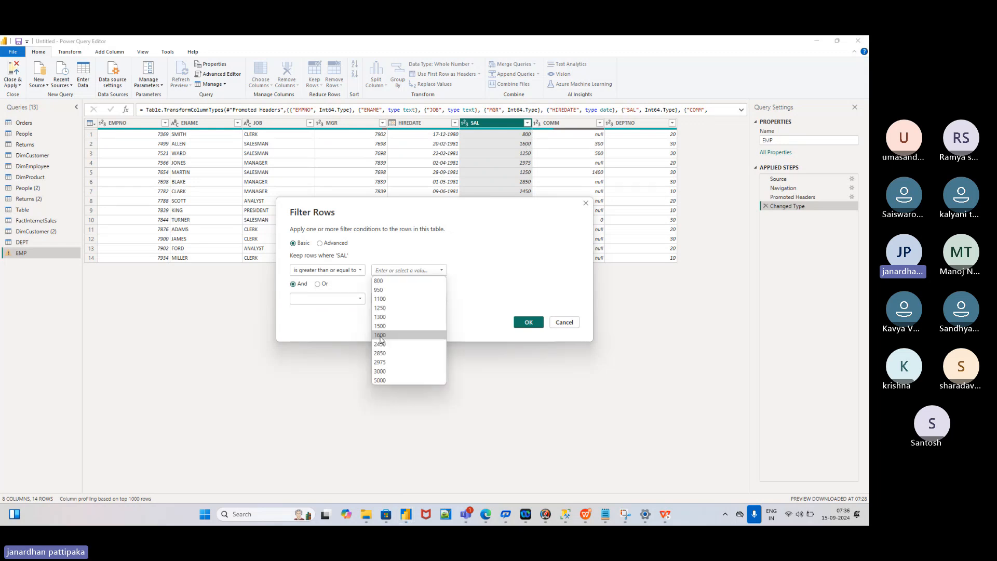
pyautogui.click(382, 338)
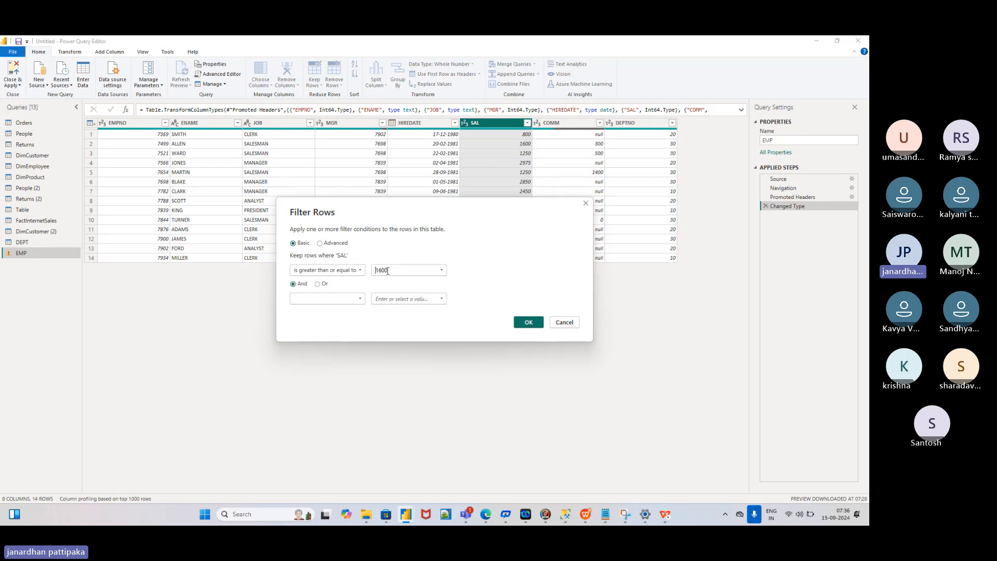
pyautogui.click(529, 323)
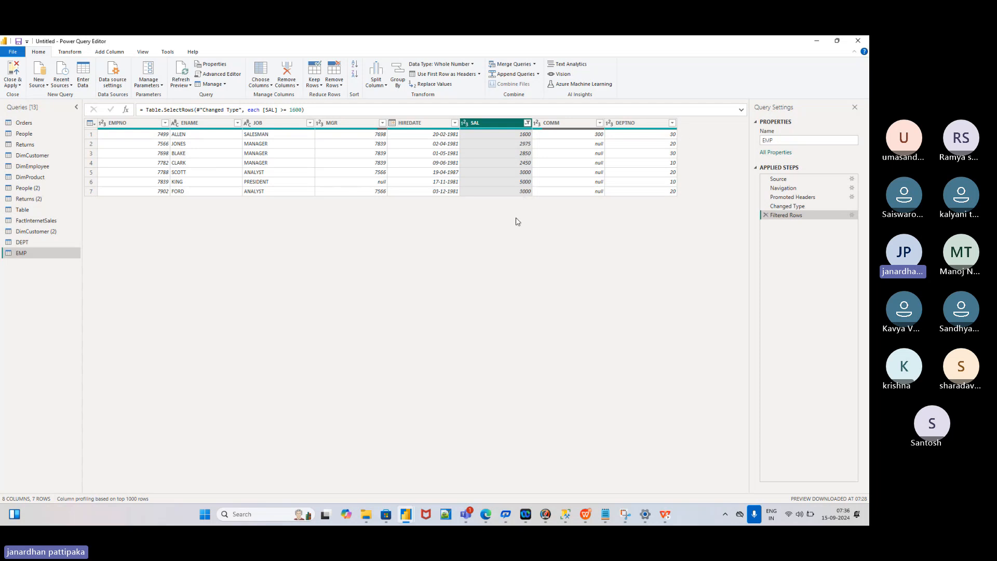
pyautogui.click(527, 124)
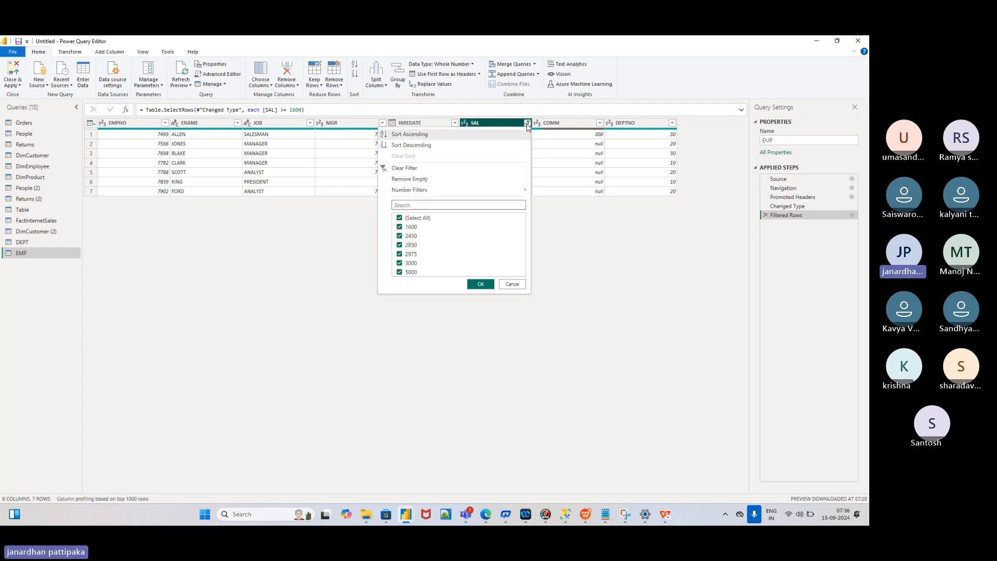
pyautogui.click(385, 169)
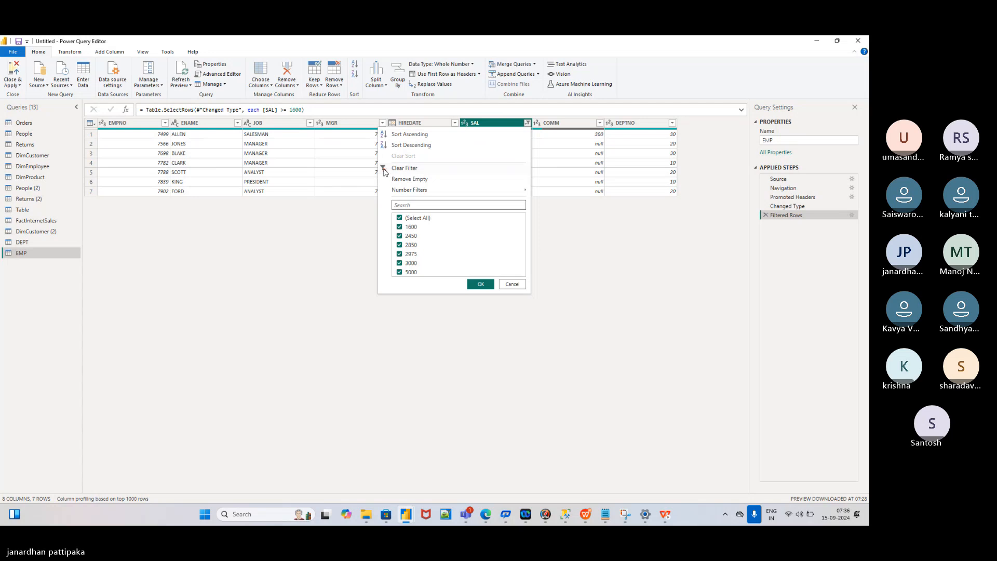
# Step: Filter the EMP table's SAL column with a Less Than number filter on 2450, and clear that filter again
pyautogui.click(527, 124)
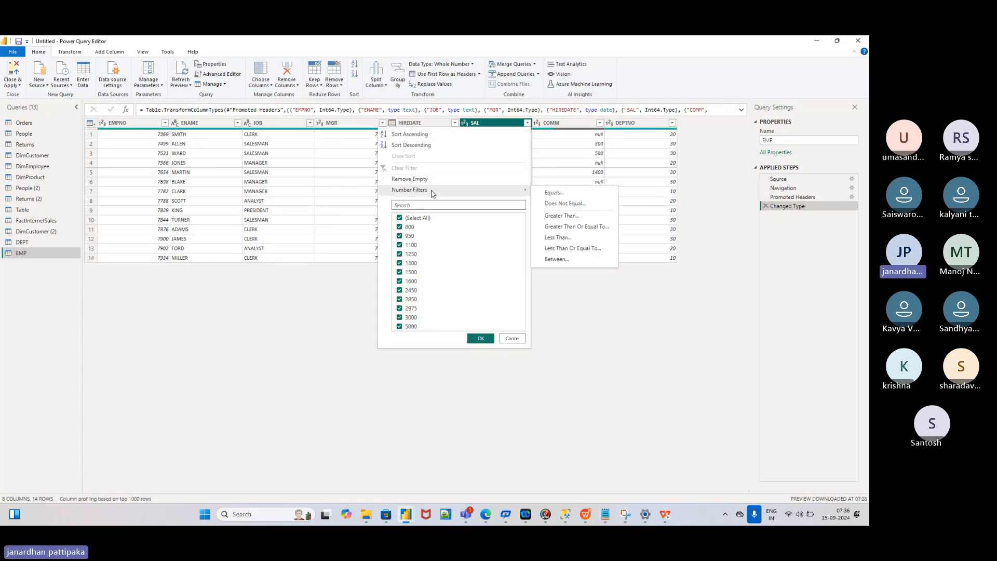
pyautogui.click(557, 239)
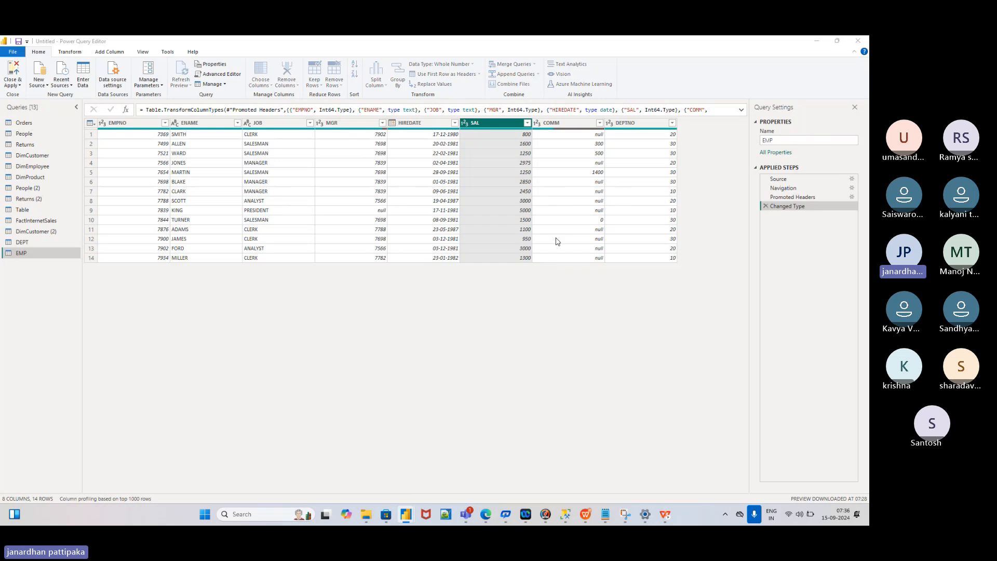
pyautogui.click(442, 271)
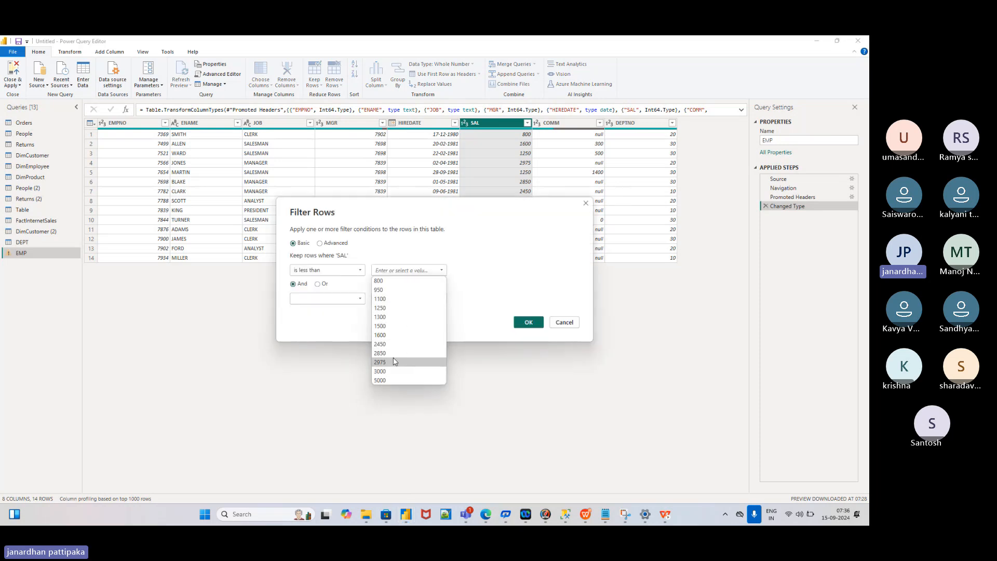
pyautogui.click(384, 346)
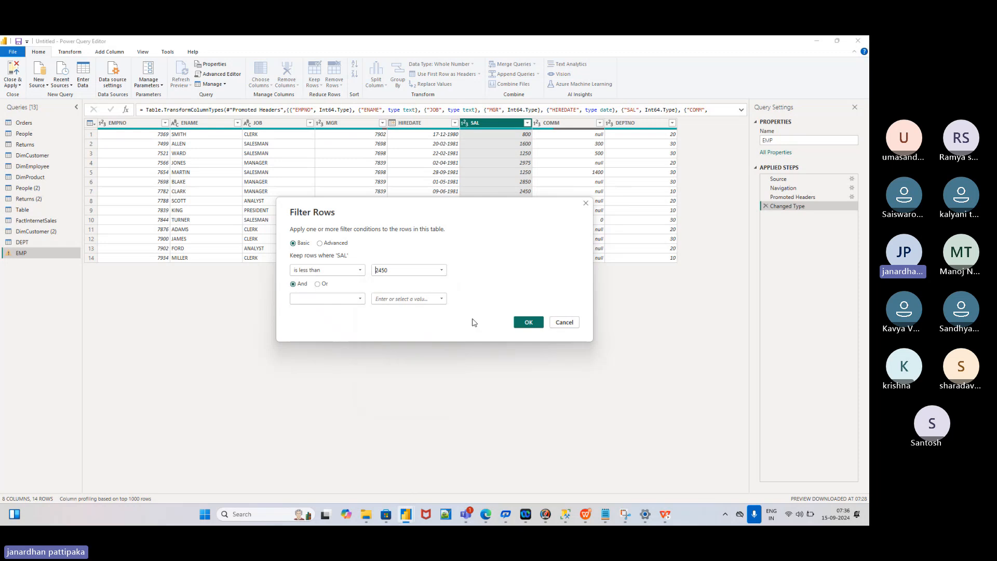
pyautogui.click(528, 323)
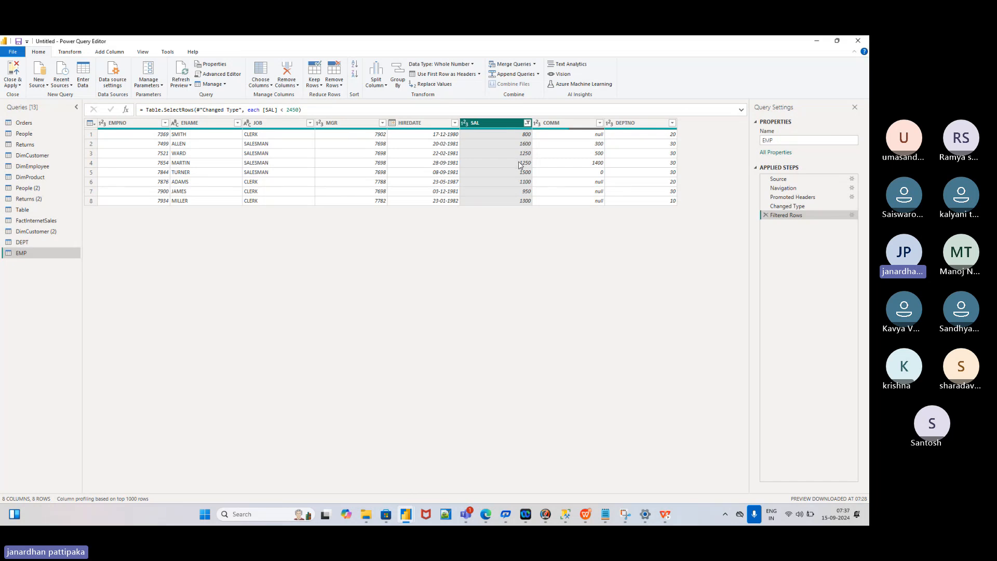
pyautogui.click(527, 123)
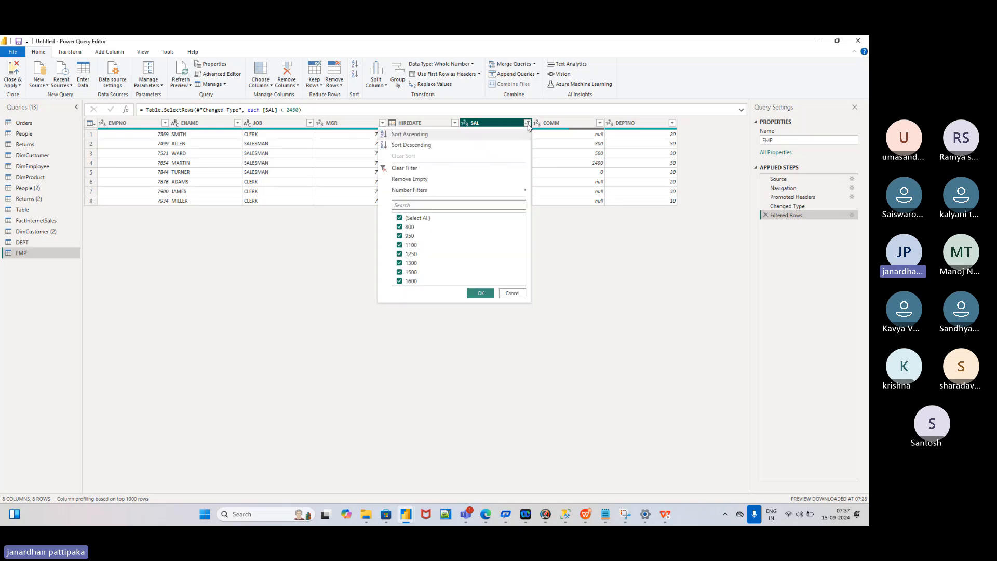
pyautogui.click(385, 170)
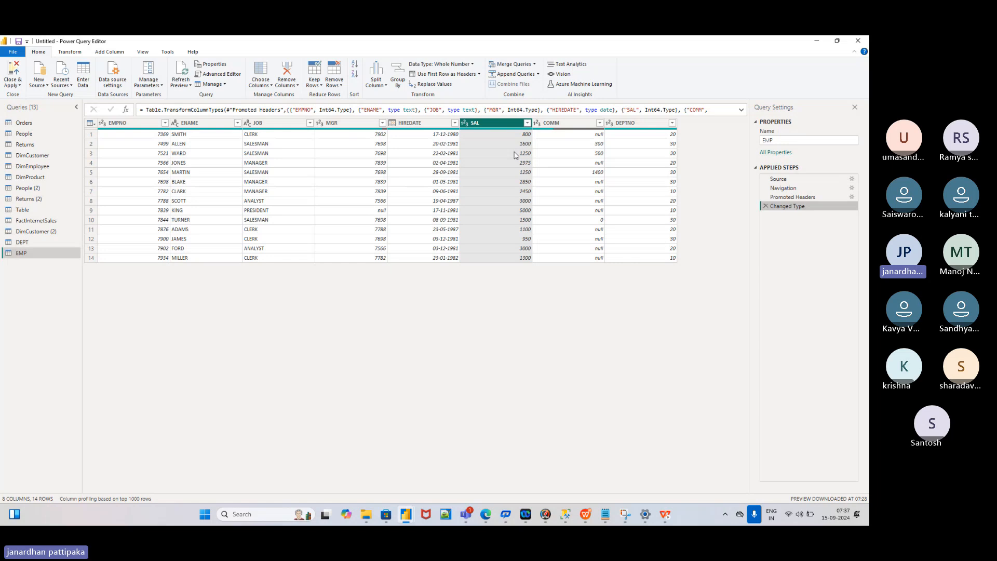
# Step: Filter the EMP table's SAL column with a Between number filter from 800 to 2450, and clear that filter again
pyautogui.click(527, 122)
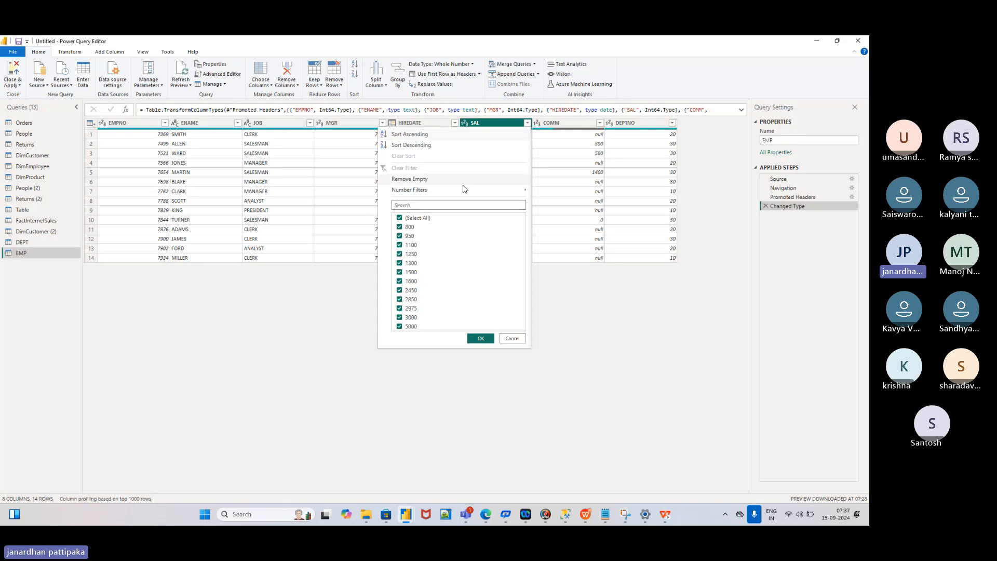
pyautogui.moveTo(441, 193)
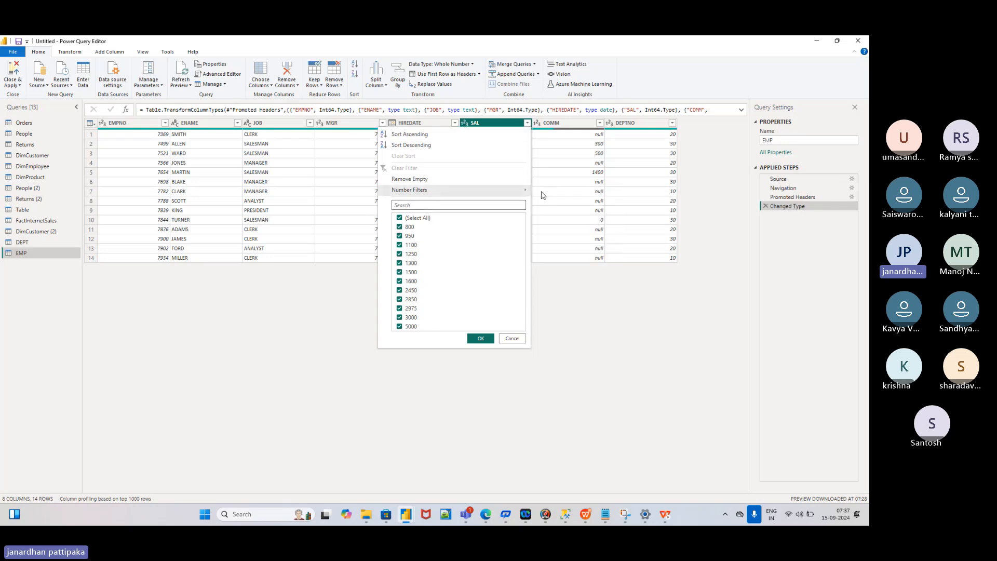
pyautogui.moveTo(521, 194)
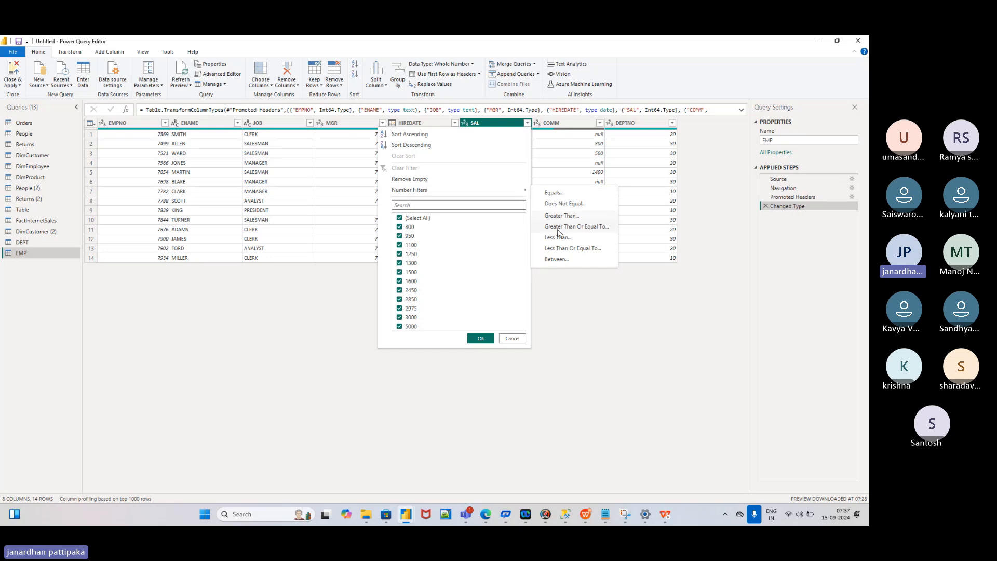
pyautogui.click(556, 259)
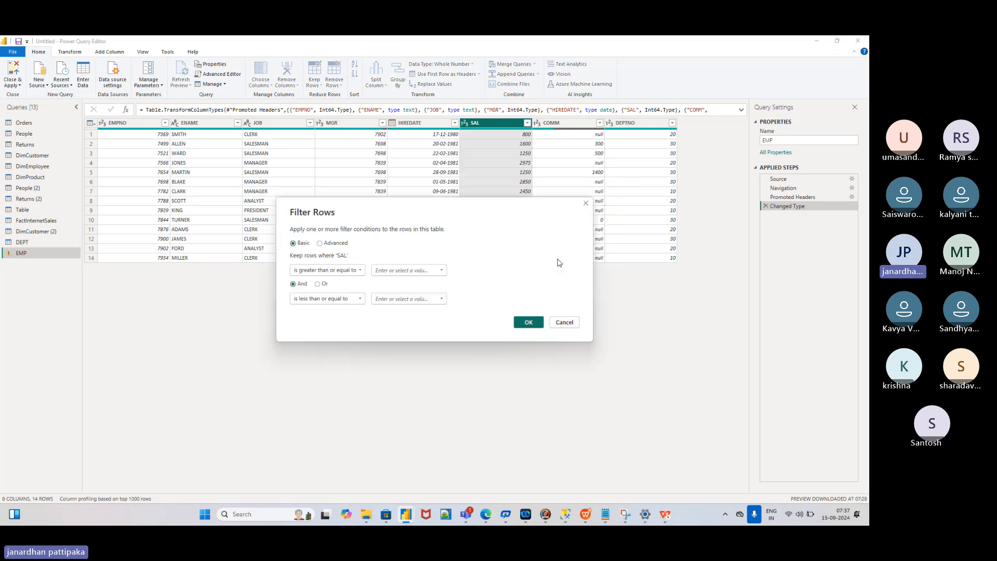
pyautogui.click(442, 272)
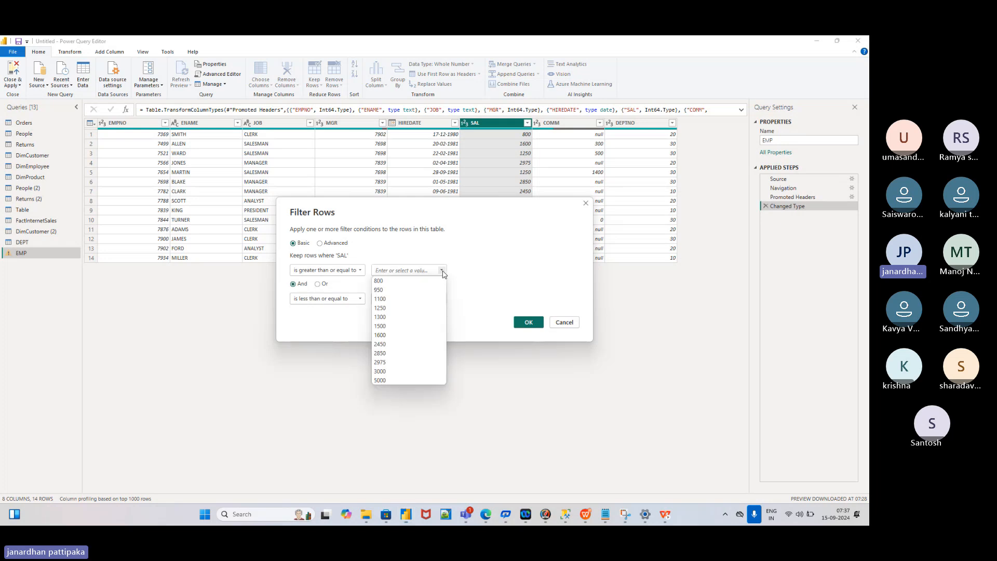
pyautogui.click(382, 283)
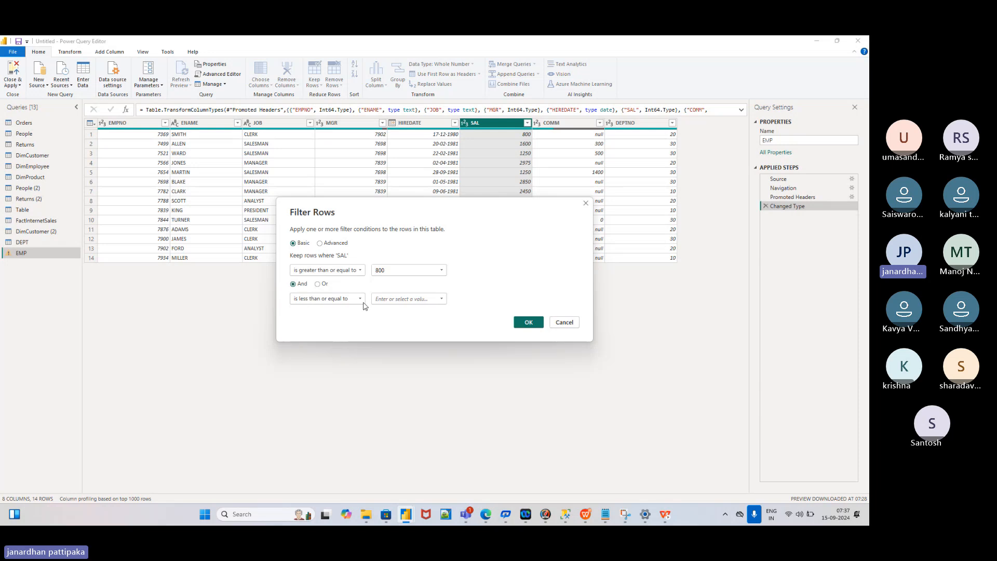
pyautogui.click(443, 301)
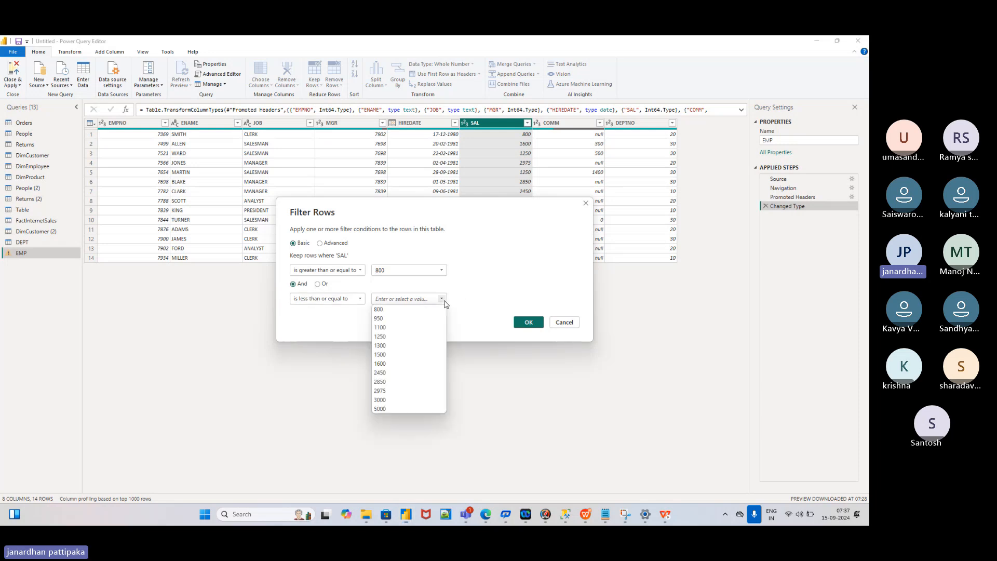
pyautogui.click(382, 373)
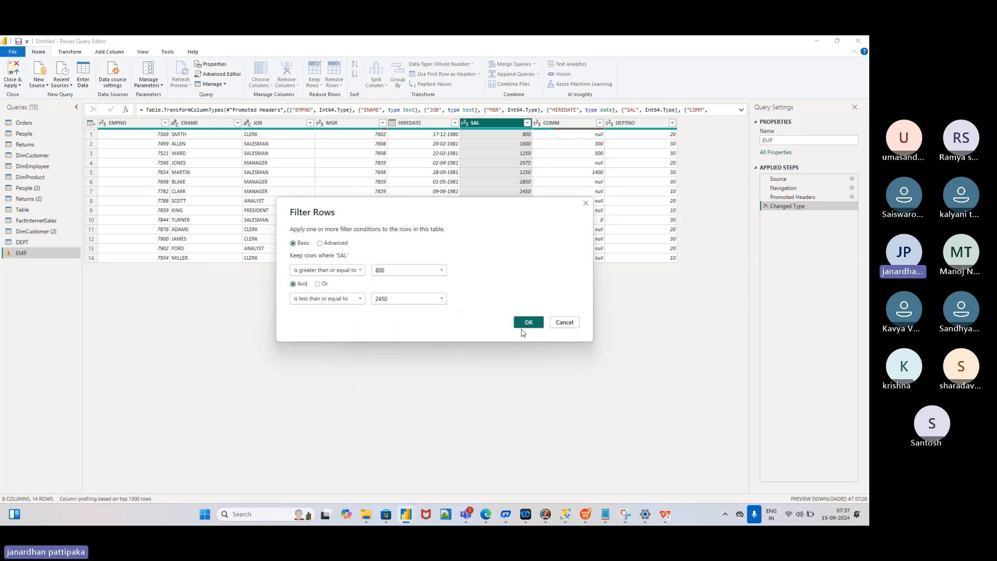
pyautogui.click(525, 324)
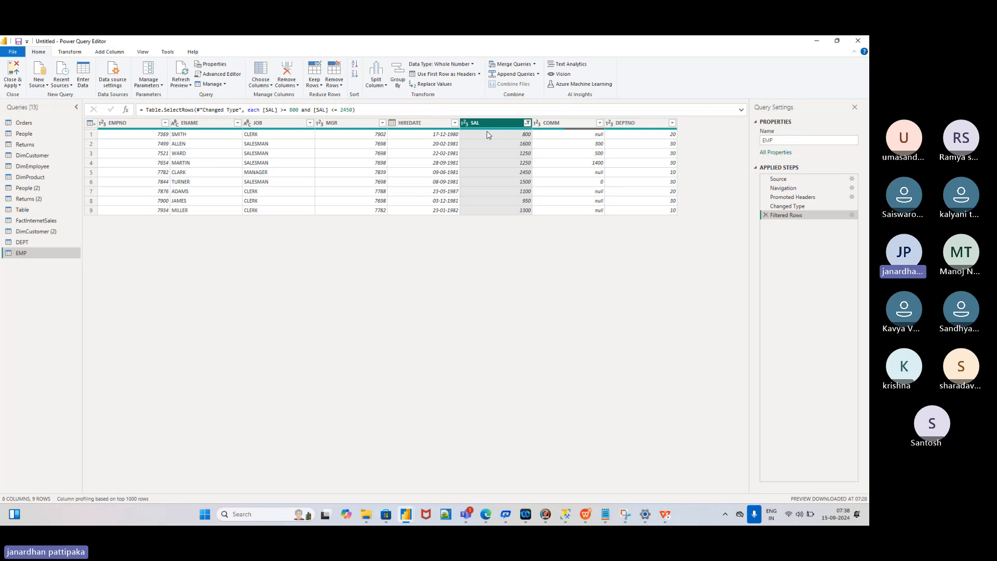
pyautogui.click(528, 123)
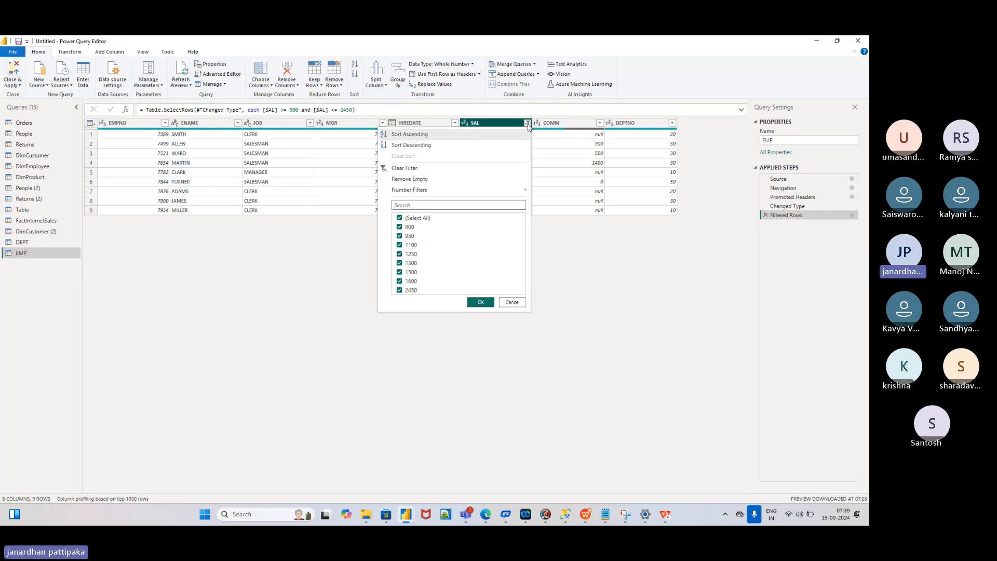
pyautogui.click(528, 123)
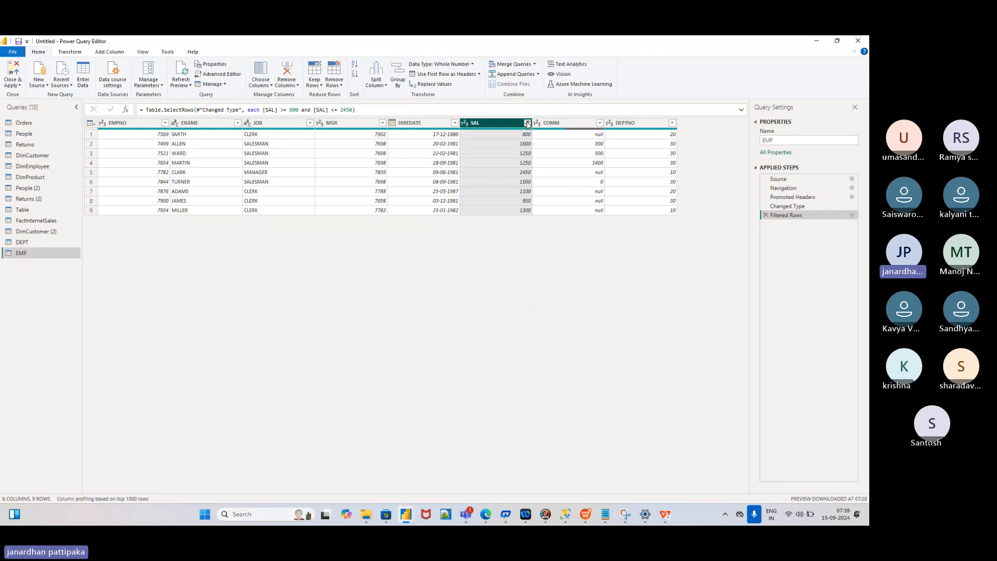
pyautogui.click(528, 124)
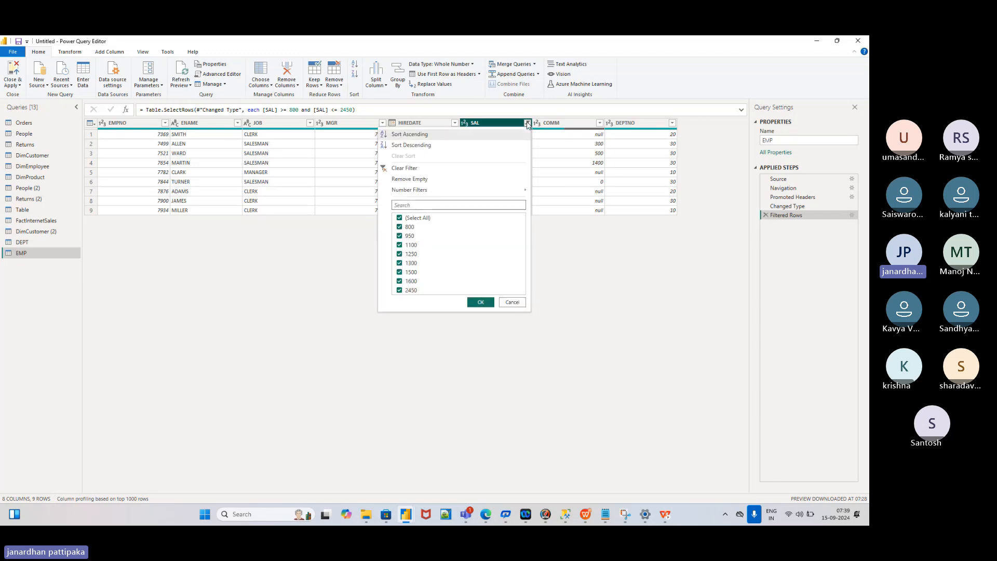
pyautogui.click(393, 168)
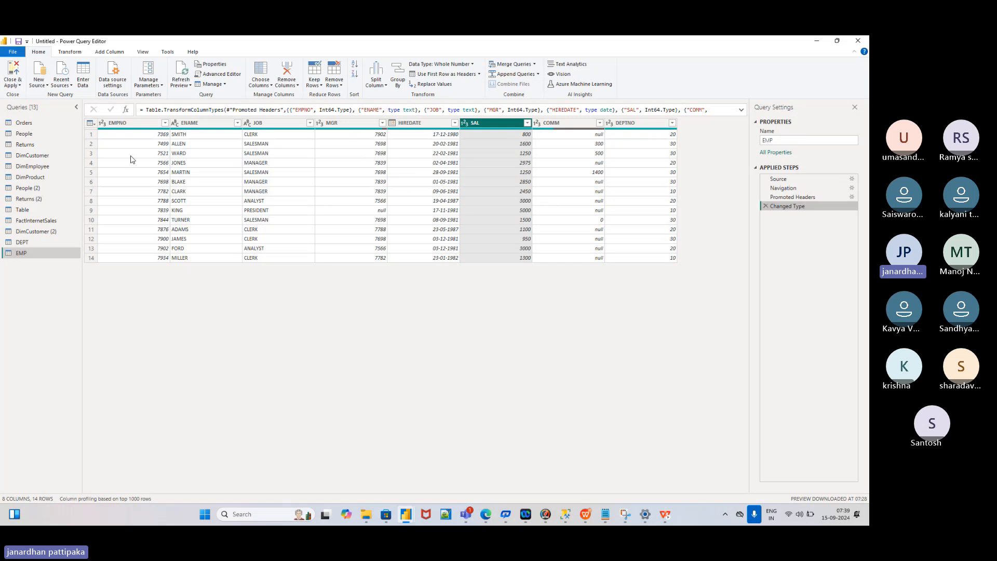
# Step: Open the Orders query and use Go to Column to locate the State column
pyautogui.click(30, 125)
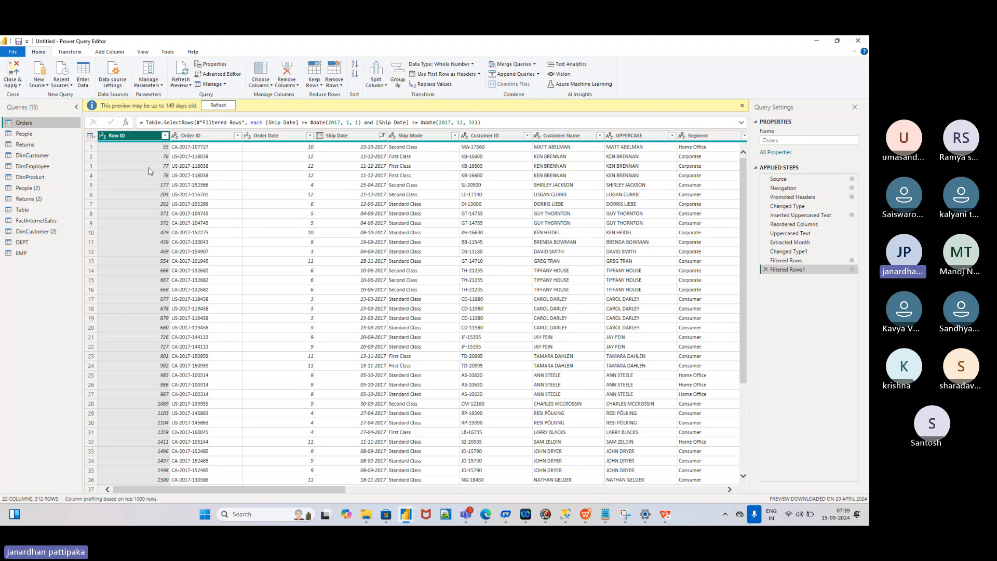
pyautogui.hscroll(10, 591, 217)
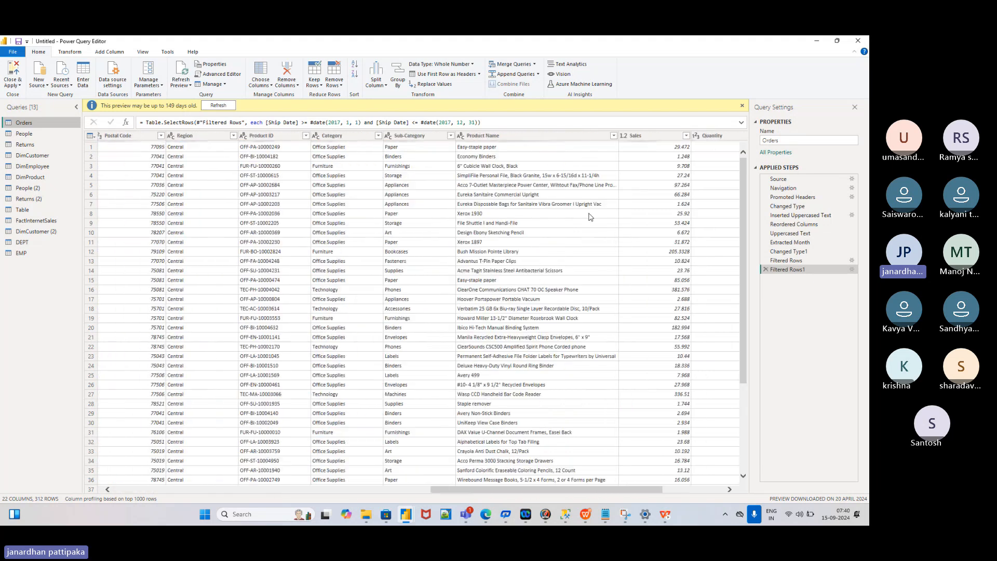
pyautogui.hscroll(-10, 590, 217)
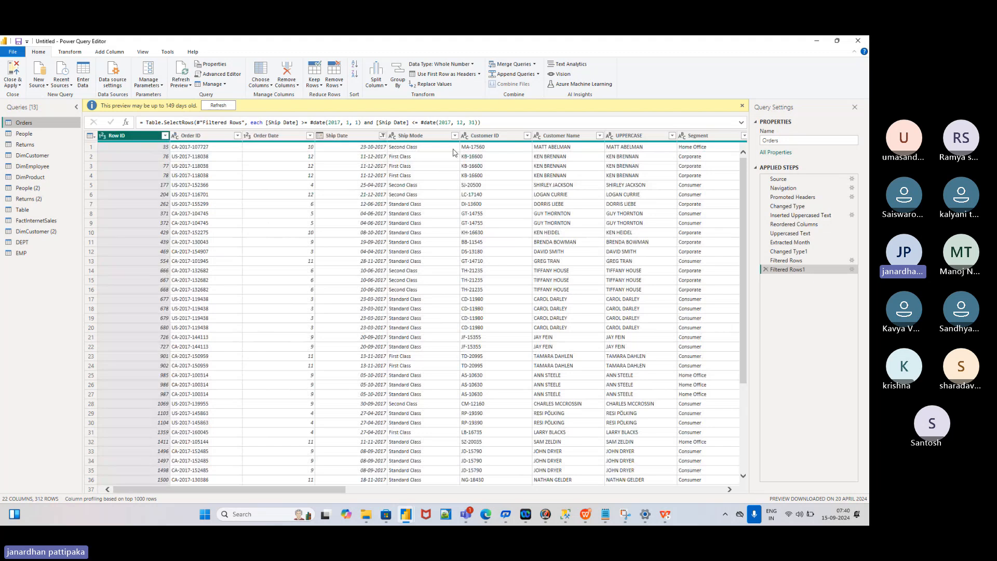
pyautogui.click(272, 86)
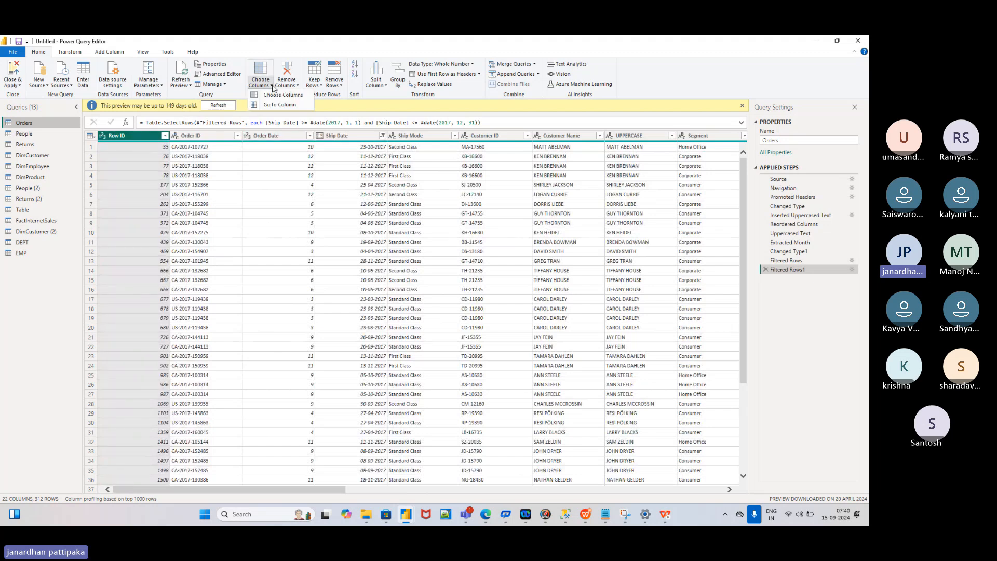
pyautogui.click(279, 106)
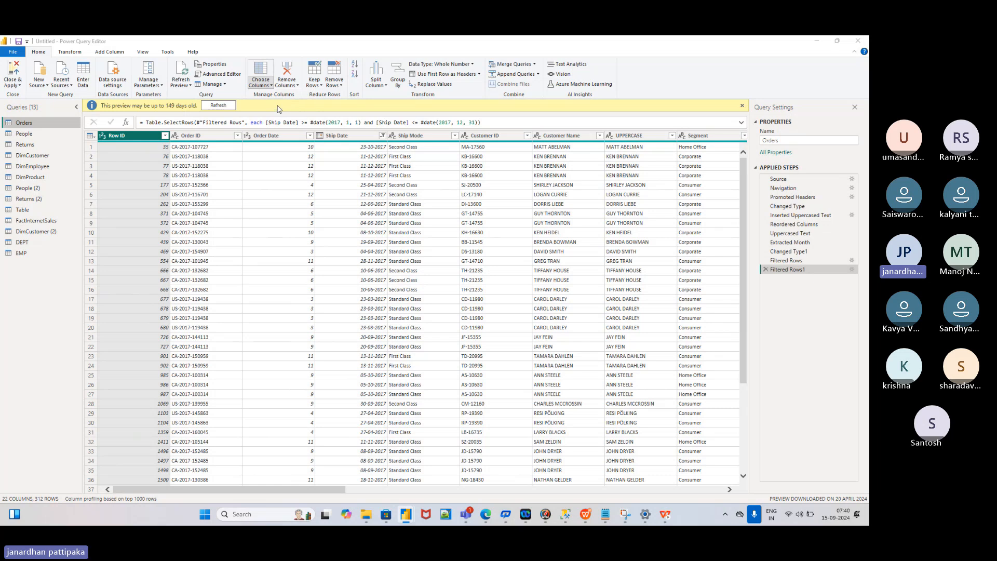
pyautogui.write('state')
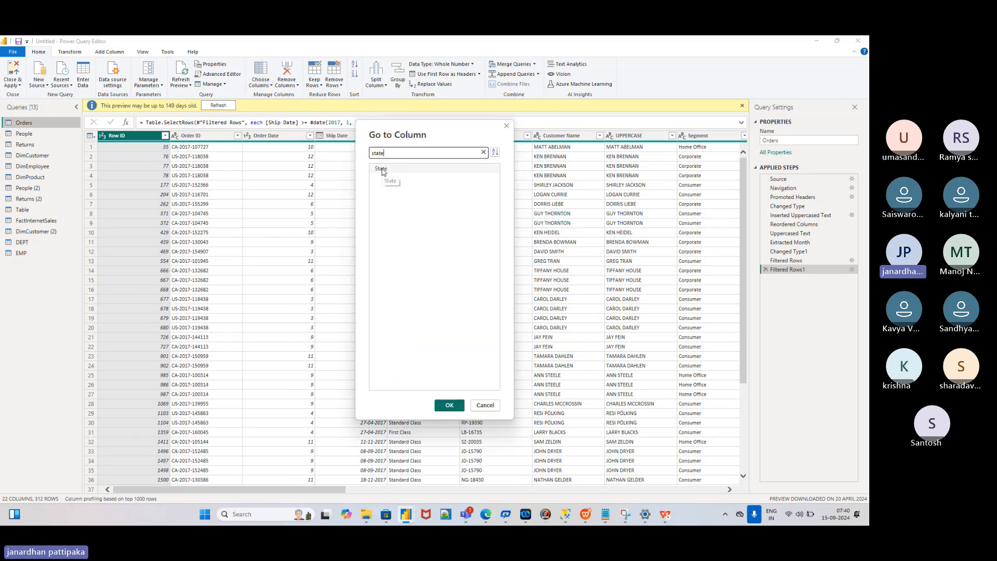
pyautogui.click(383, 169)
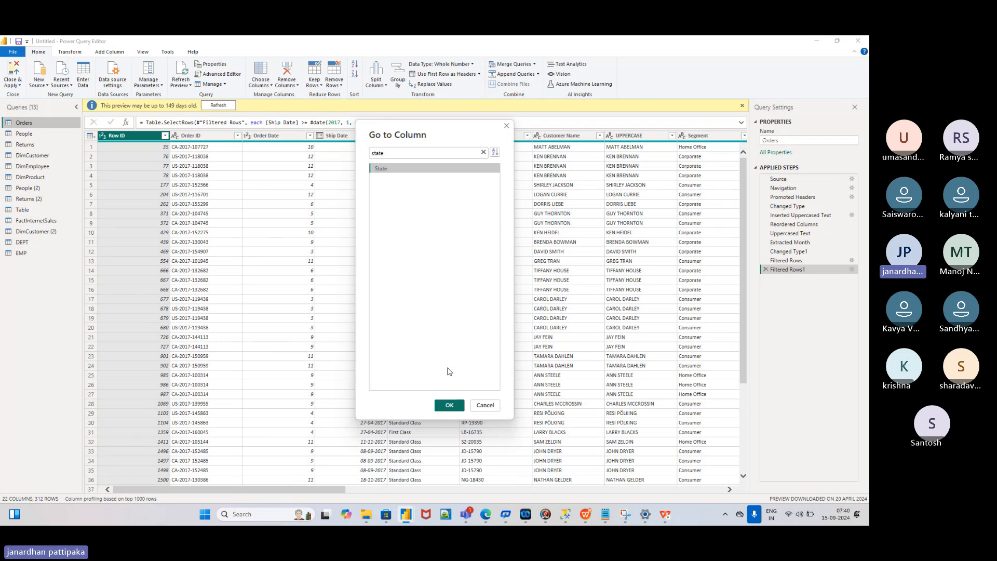
pyautogui.click(449, 405)
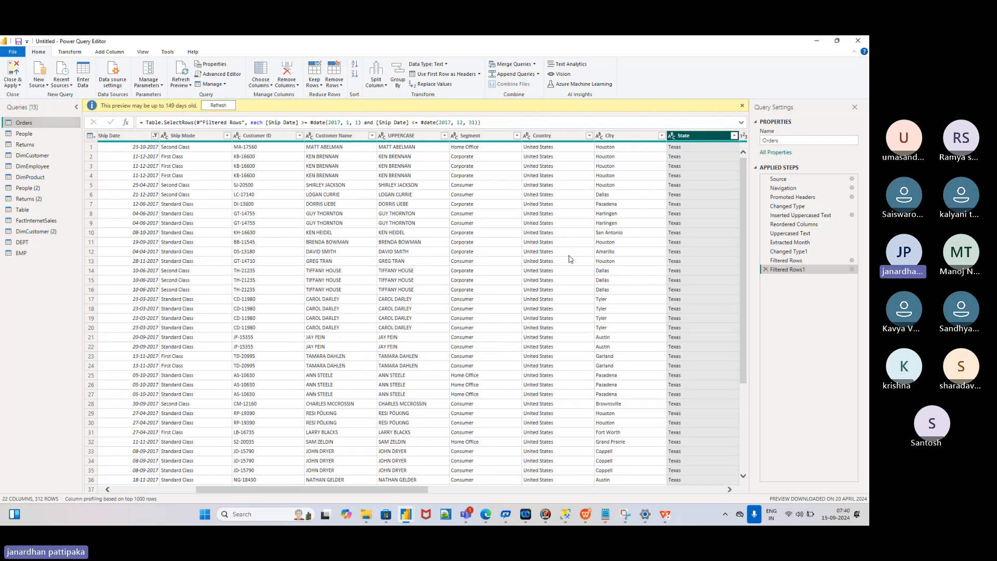
# Step: Inspect the filter values offered for the Orders table's State column, leaving the filter unchanged
pyautogui.hscroll(5, 568, 261)
pyautogui.hscroll(-3, 422, 239)
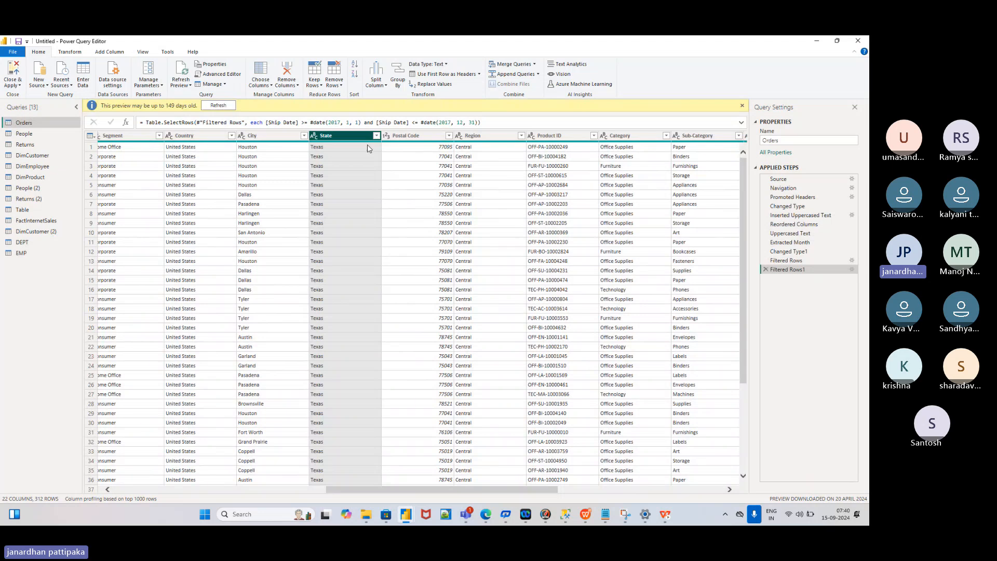
pyautogui.click(376, 136)
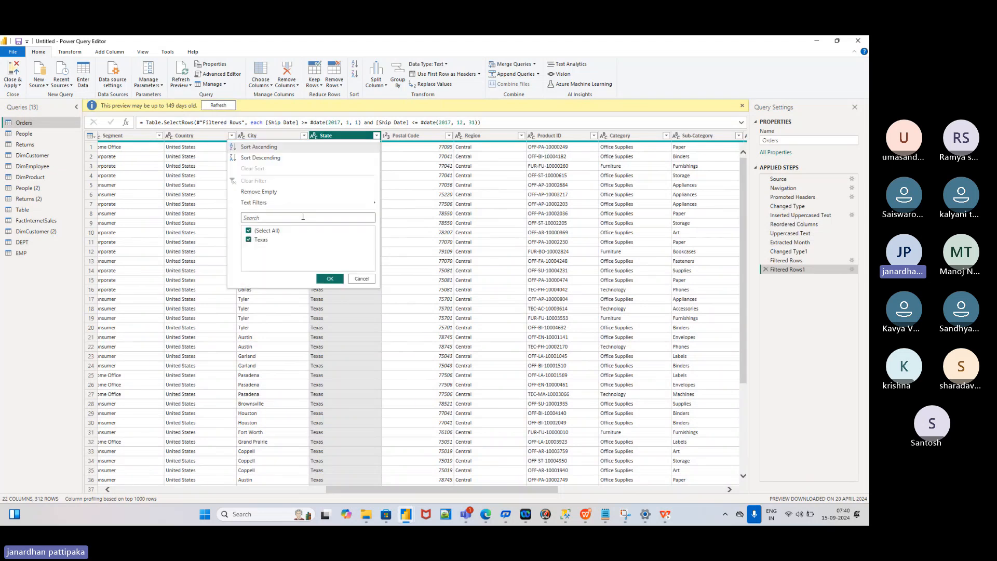
pyautogui.click(407, 187)
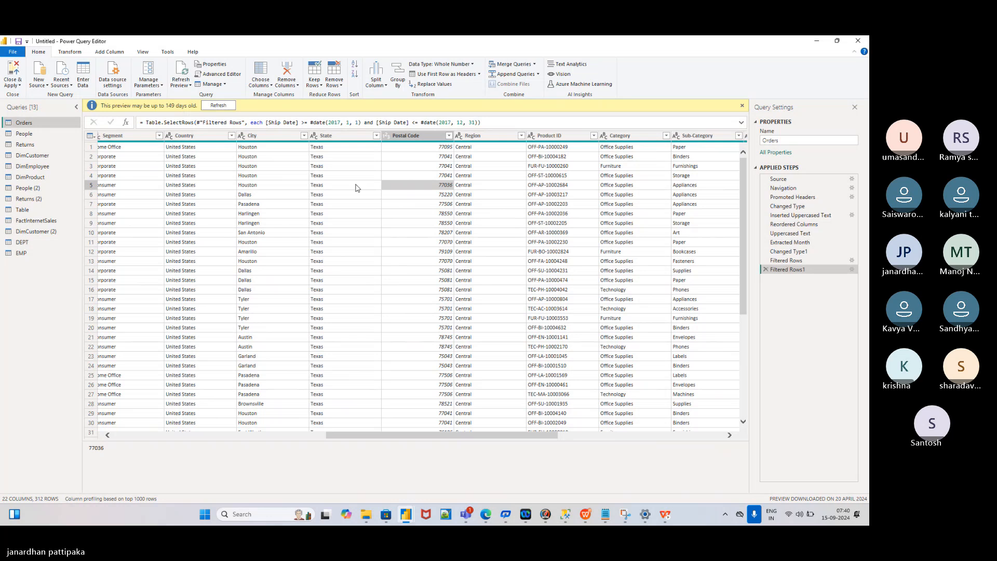
# Step: Apply the State column's filter in the Orders table with all values selected
pyautogui.hscroll(-2, 338, 191)
pyautogui.hscroll(-5, 338, 191)
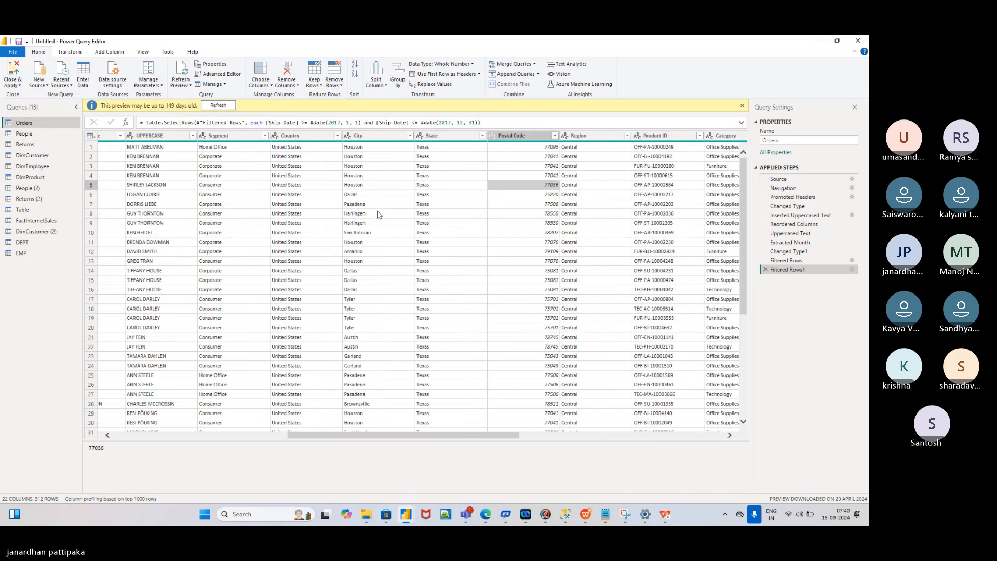
pyautogui.hscroll(-3, 351, 197)
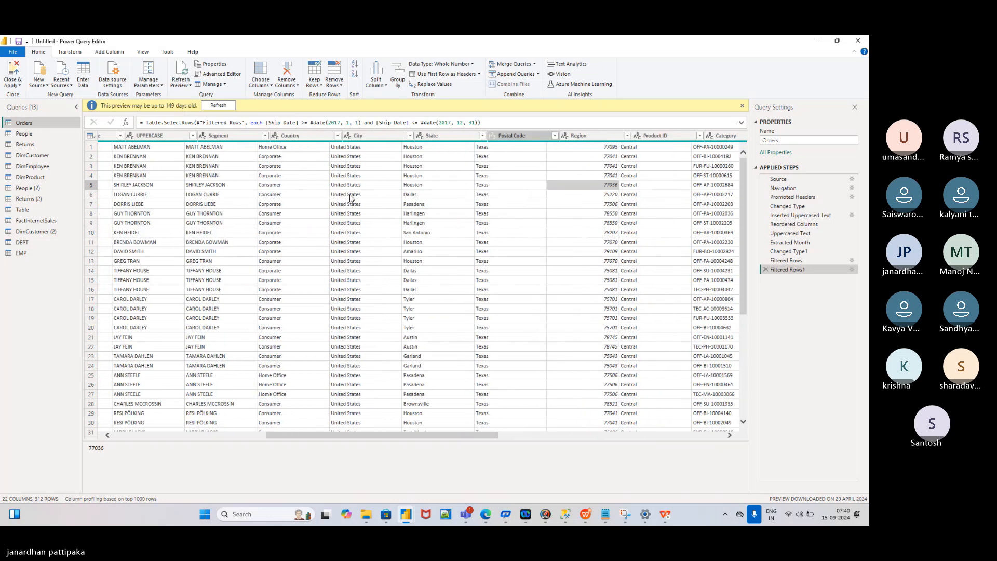
pyautogui.hscroll(3, 350, 198)
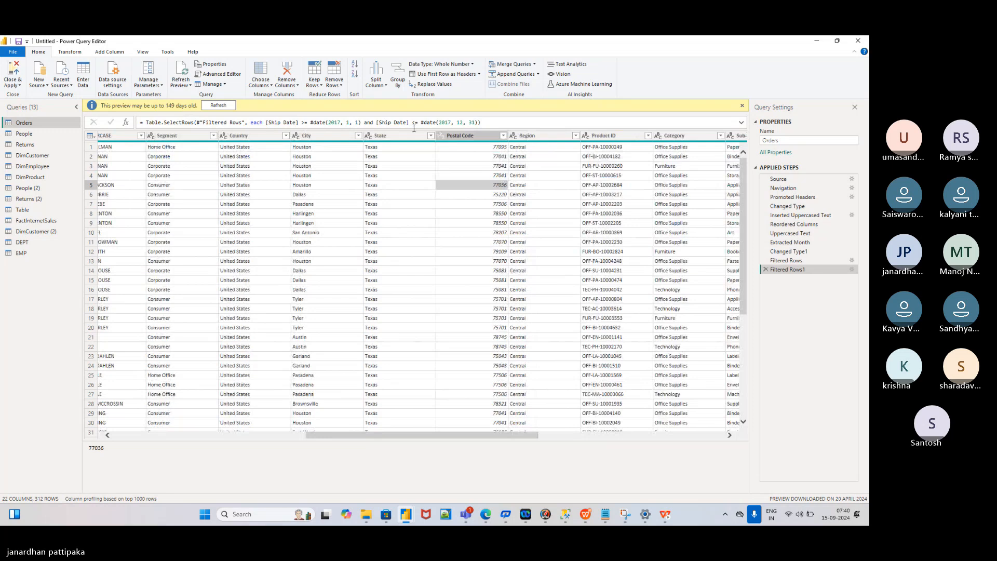
pyautogui.click(430, 136)
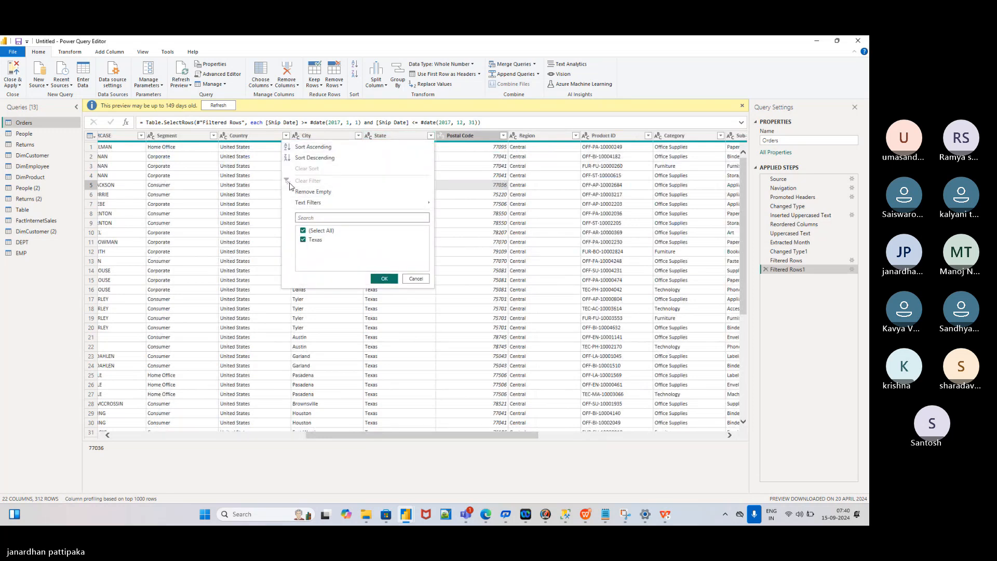
pyautogui.click(383, 279)
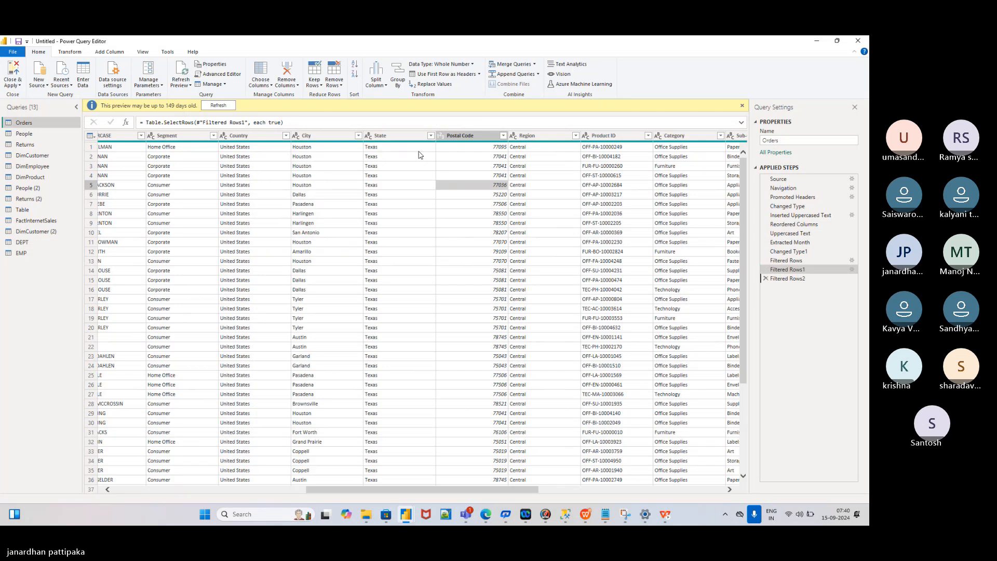
# Step: Reapply the State filter, clearing Texas and selecting all values again
pyautogui.click(430, 124)
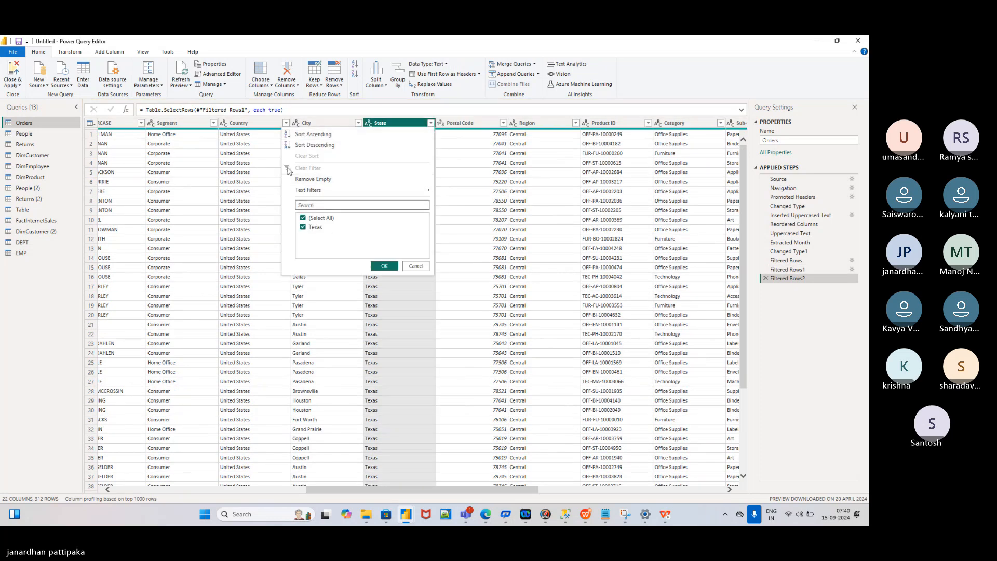
pyautogui.hscroll(-5, 217, 179)
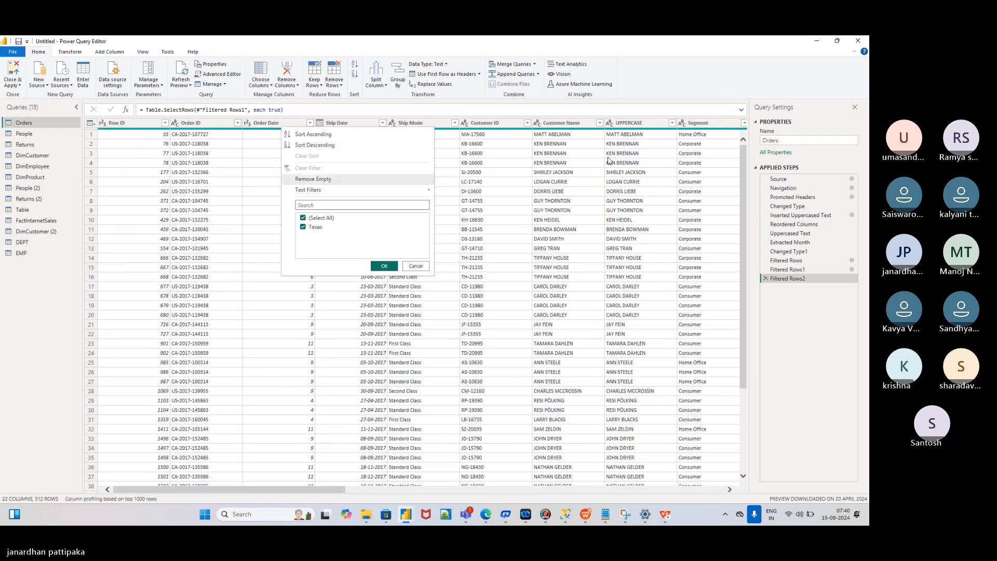
pyautogui.hscroll(5, 610, 161)
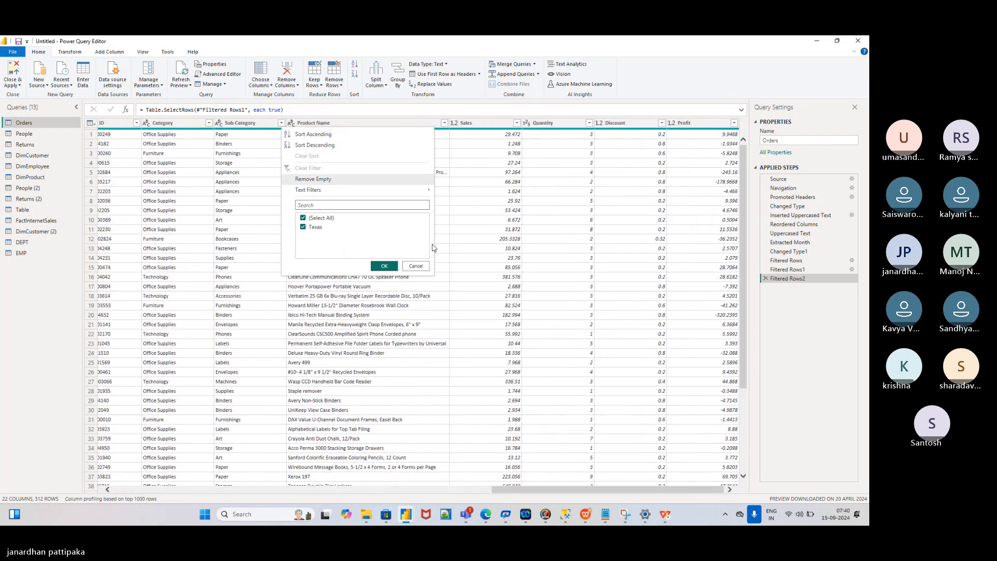
pyautogui.click(386, 269)
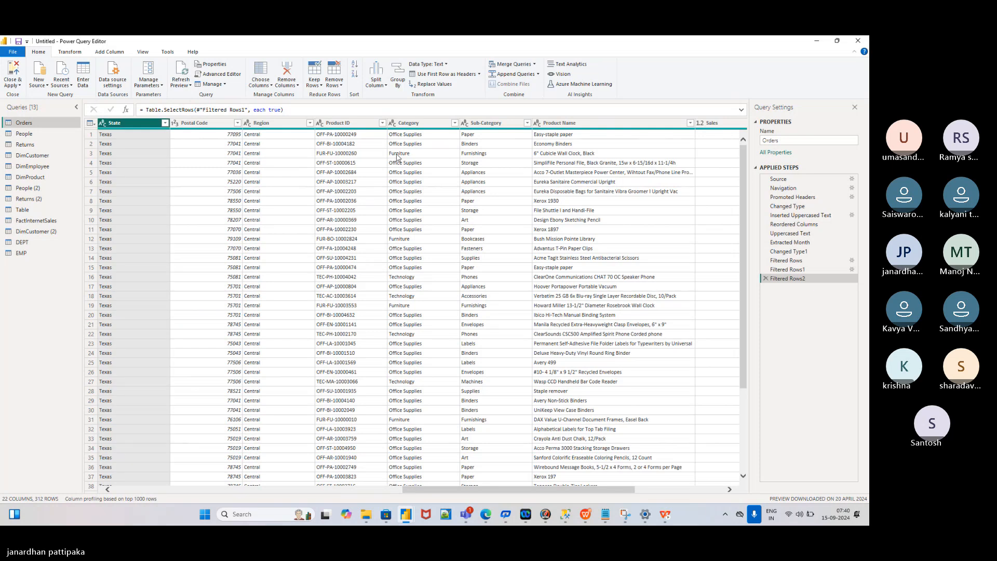
pyautogui.click(165, 122)
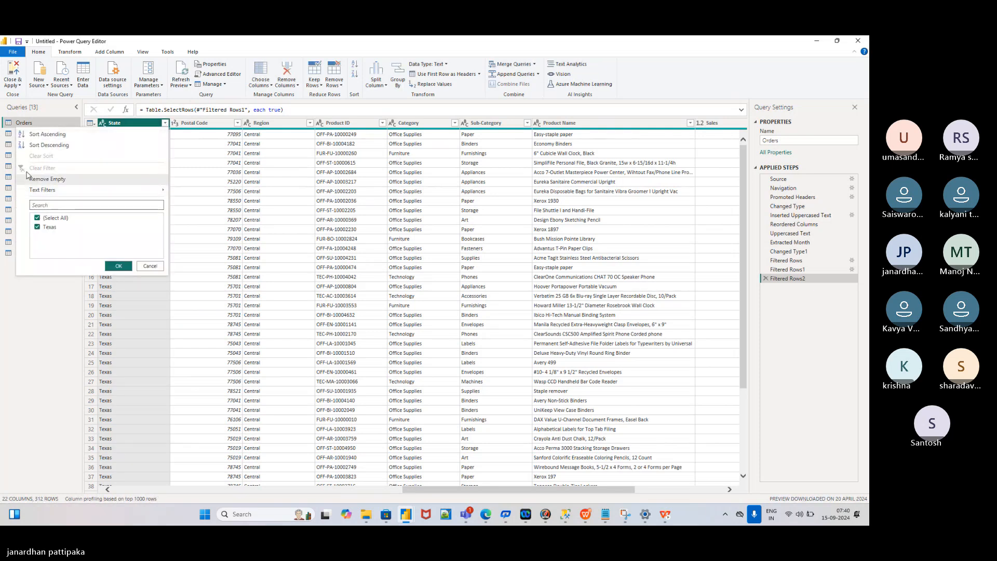
pyautogui.click(39, 226)
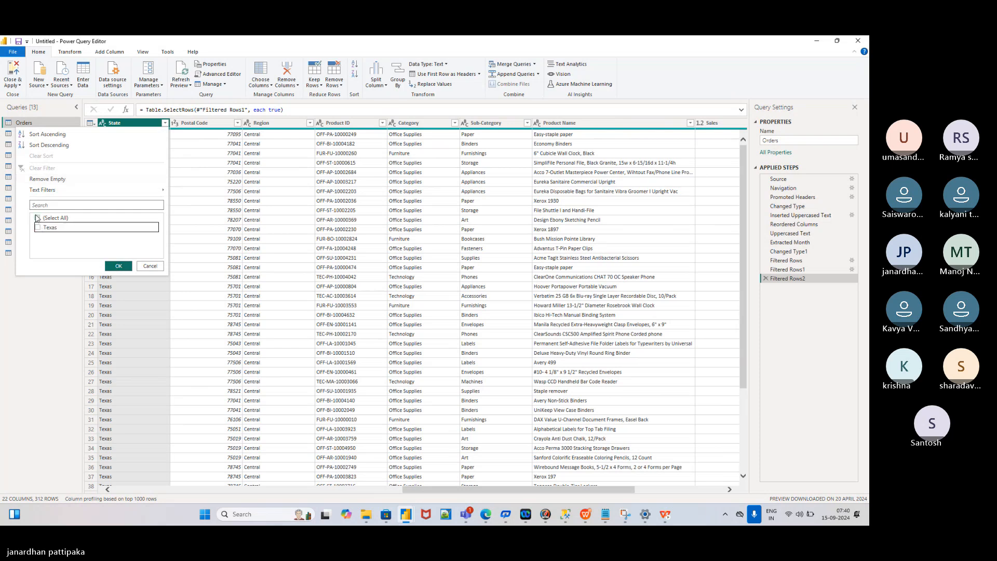
pyautogui.click(38, 218)
pyautogui.click(118, 266)
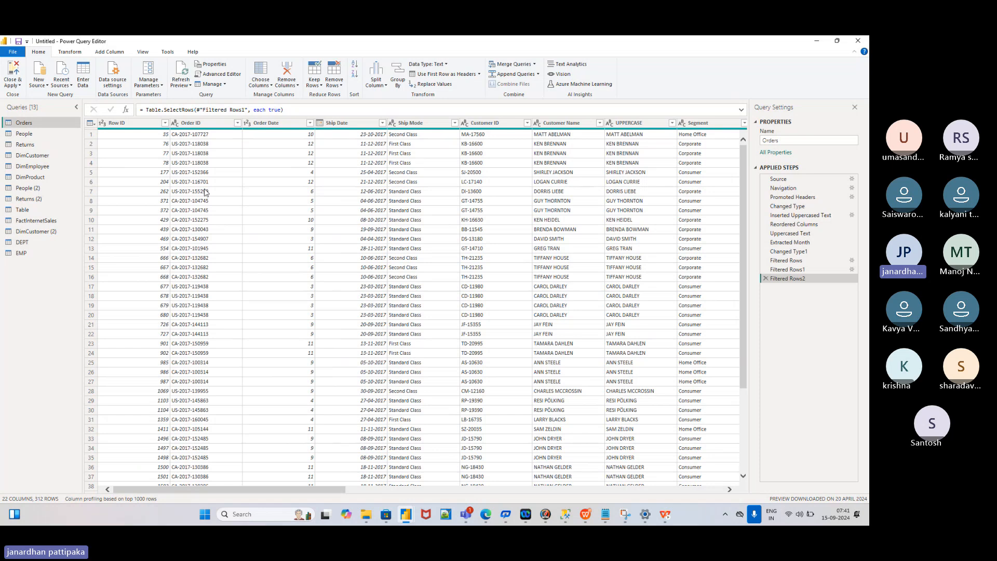
# Step: Remove the State column from the Orders table and look over the remaining columns
pyautogui.hscroll(13, 261, 169)
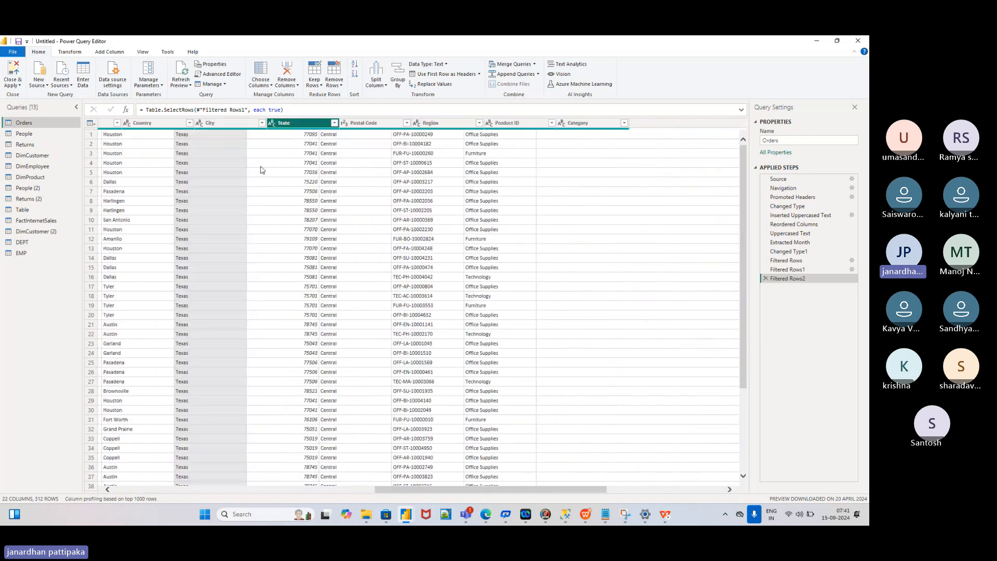
pyautogui.hscroll(8, 261, 169)
pyautogui.hscroll(-15, 261, 170)
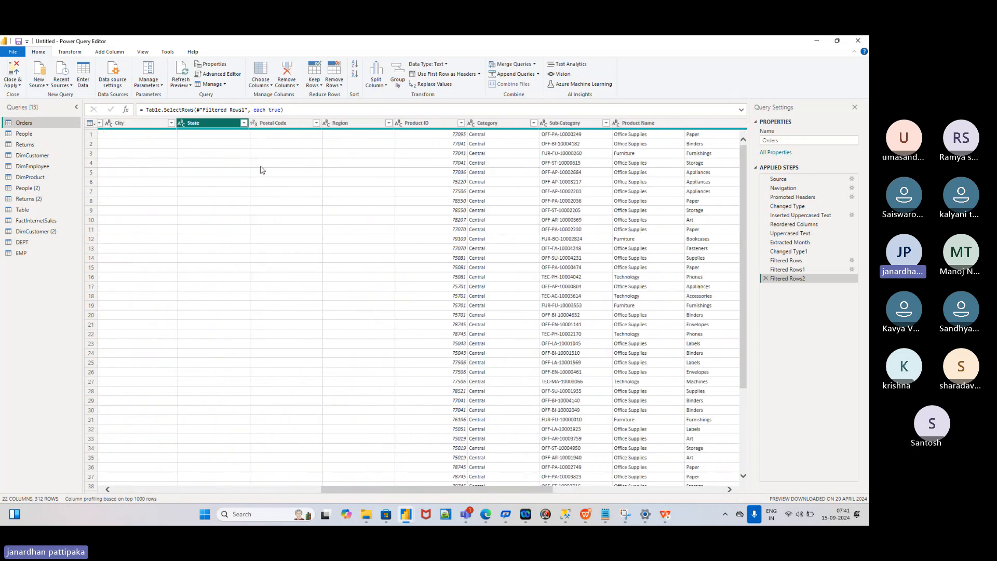
pyautogui.click(400, 124)
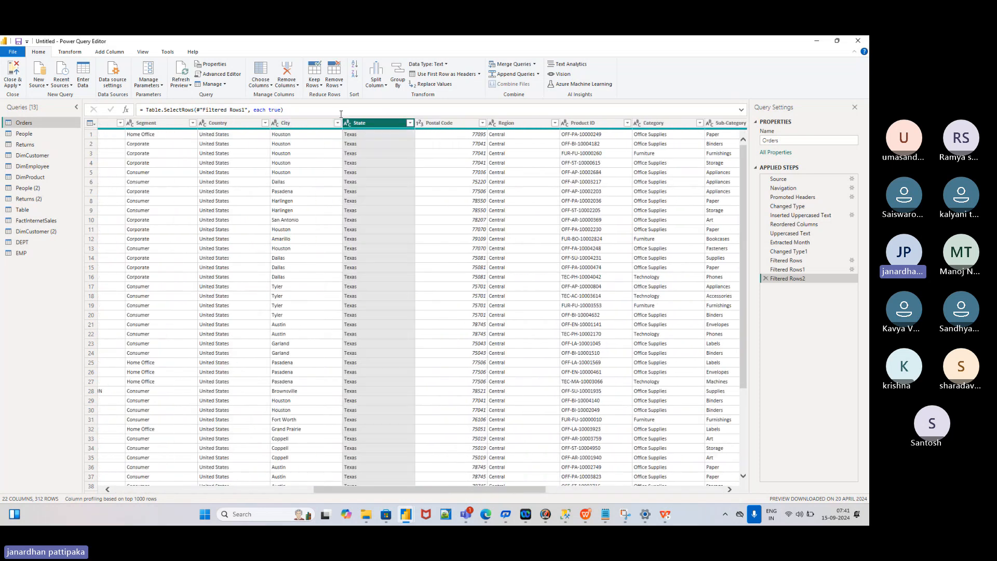
pyautogui.rightClick(413, 125)
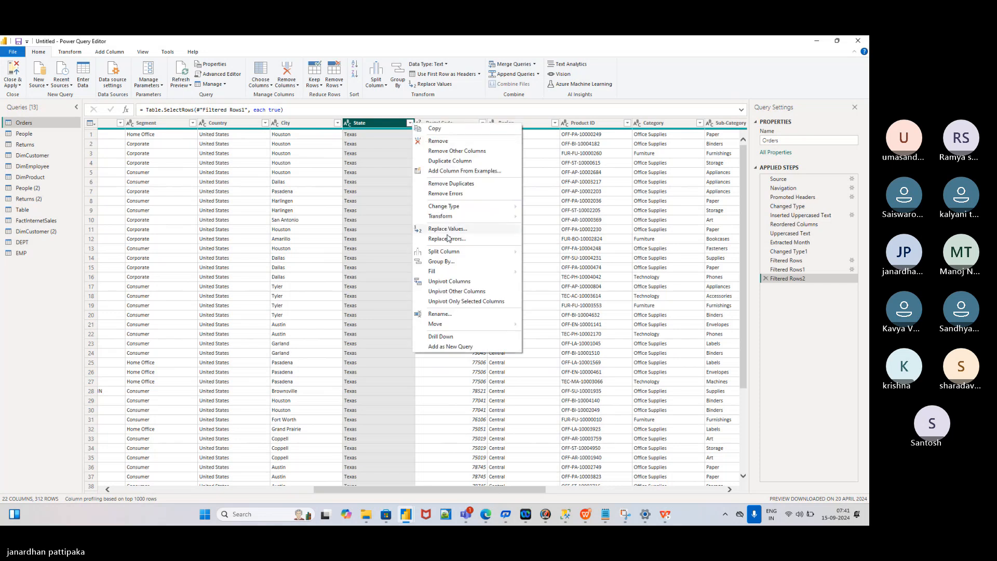
pyautogui.click(422, 144)
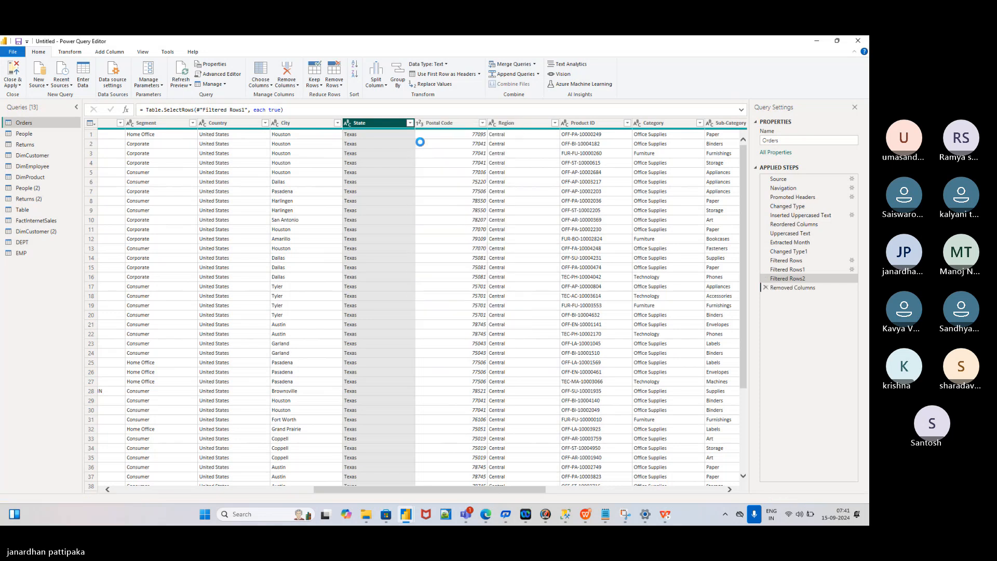
pyautogui.click(452, 124)
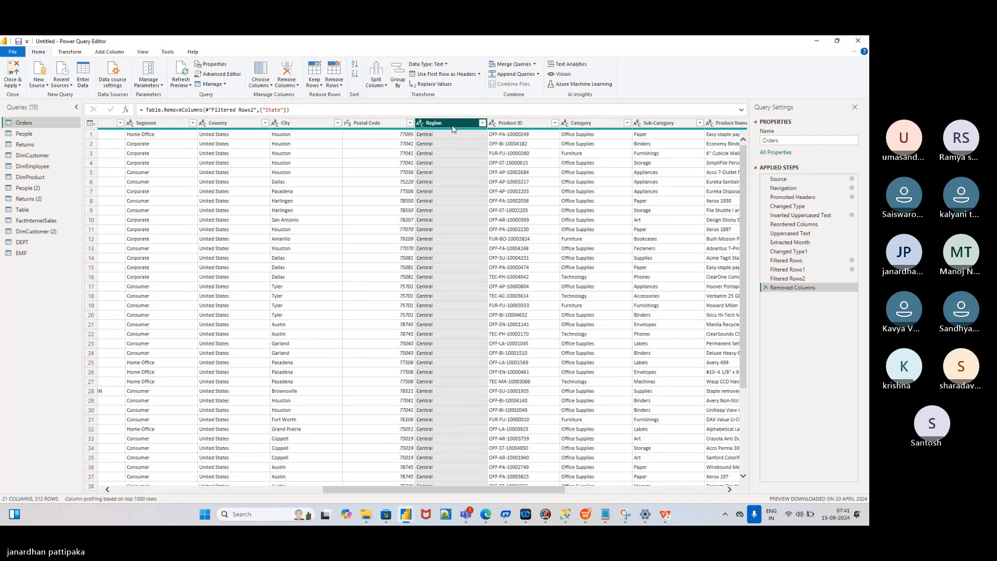
pyautogui.hscroll(1, 481, 136)
pyautogui.hscroll(5, 480, 137)
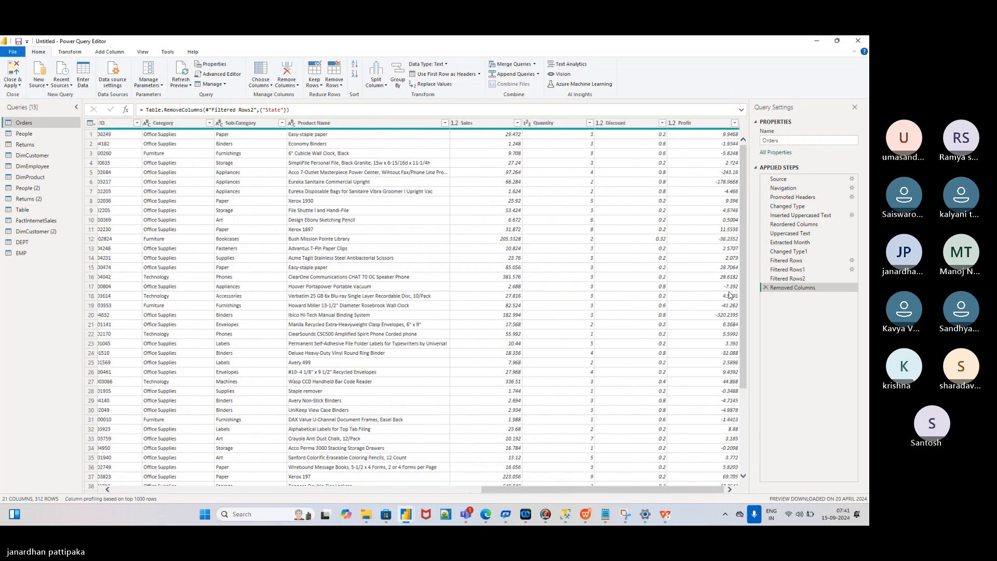
# Step: Delete the applied steps Removed Columns, Filtered Rows2, Filtered Rows1 and Filtered Rows from the Orders query
pyautogui.click(765, 287)
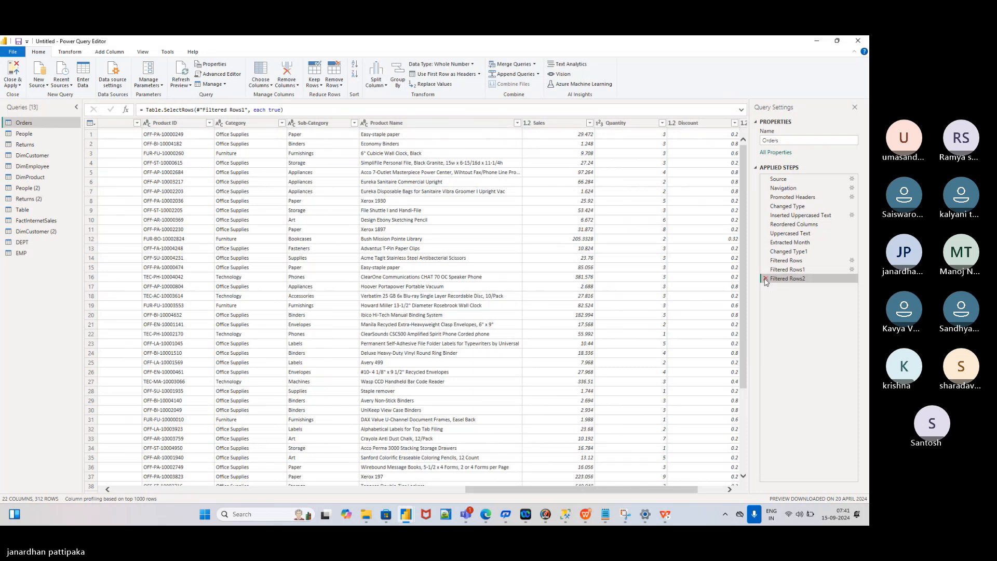
pyautogui.click(766, 278)
pyautogui.click(765, 269)
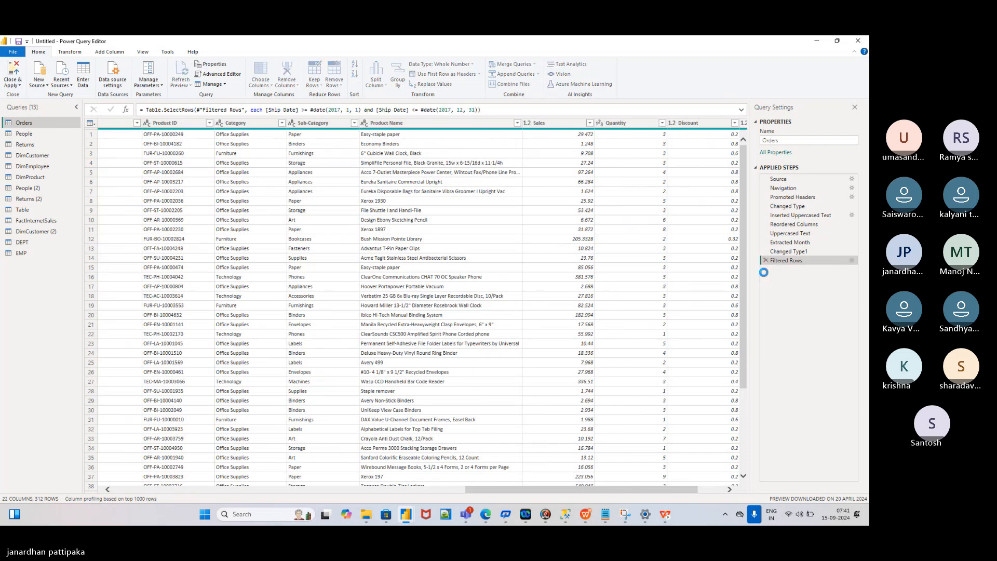
pyautogui.click(766, 261)
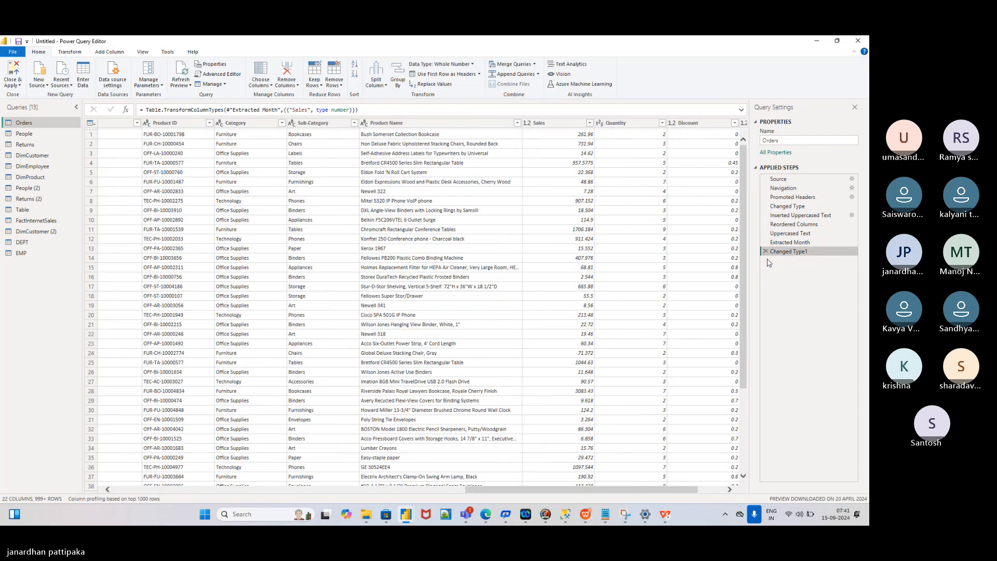
# Step: Use Go to Column to locate the Sales column in the Orders table
pyautogui.click(271, 86)
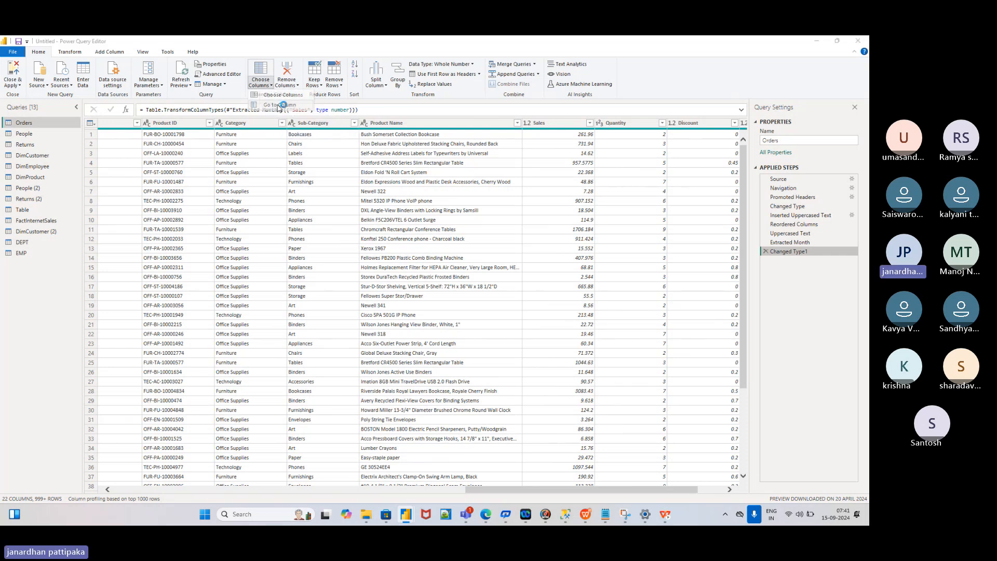
pyautogui.click(279, 105)
pyautogui.write('sales')
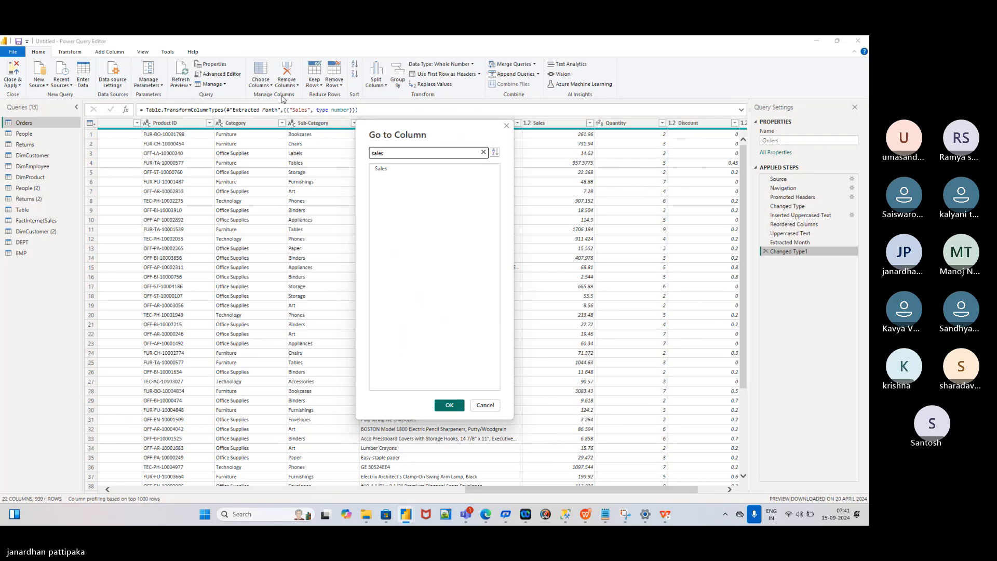
pyautogui.click(384, 172)
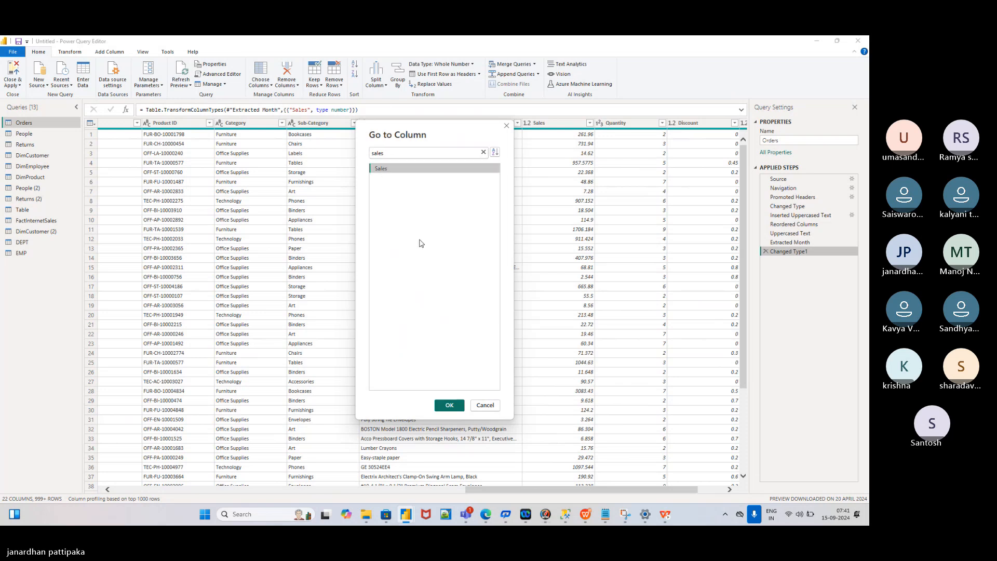
pyautogui.click(448, 404)
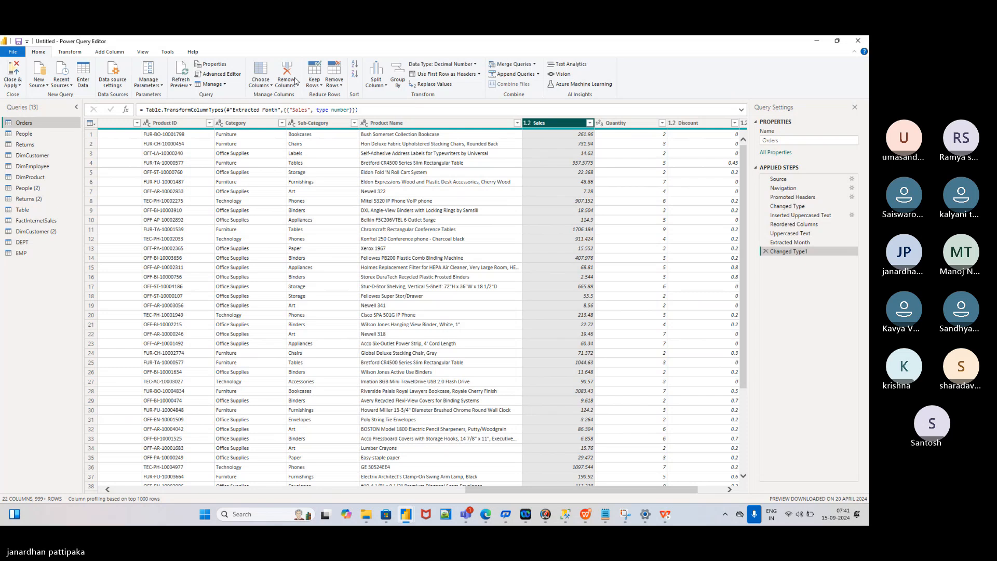
# Step: Use Go to Column to locate the State column in the Orders table
pyautogui.click(272, 86)
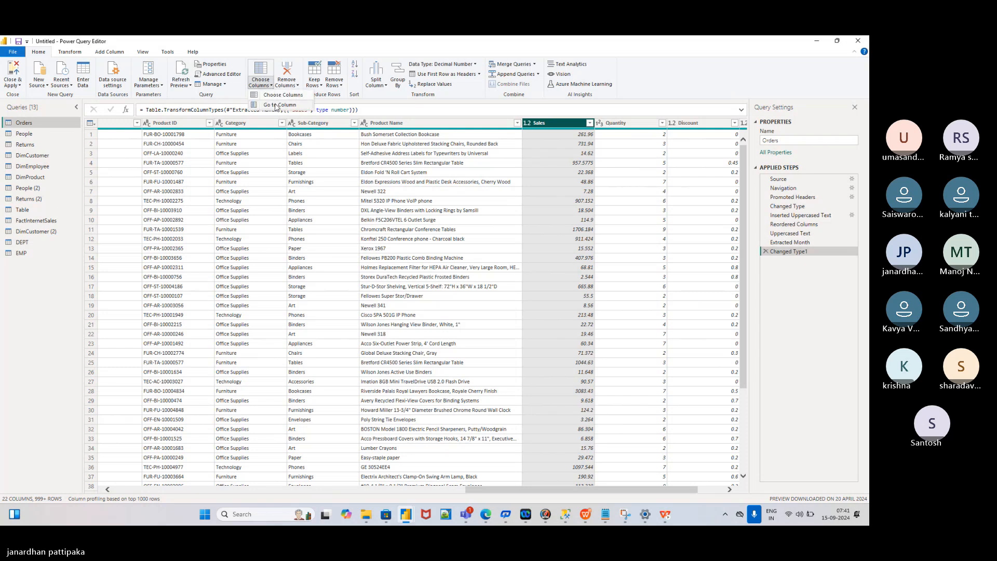
pyautogui.click(275, 105)
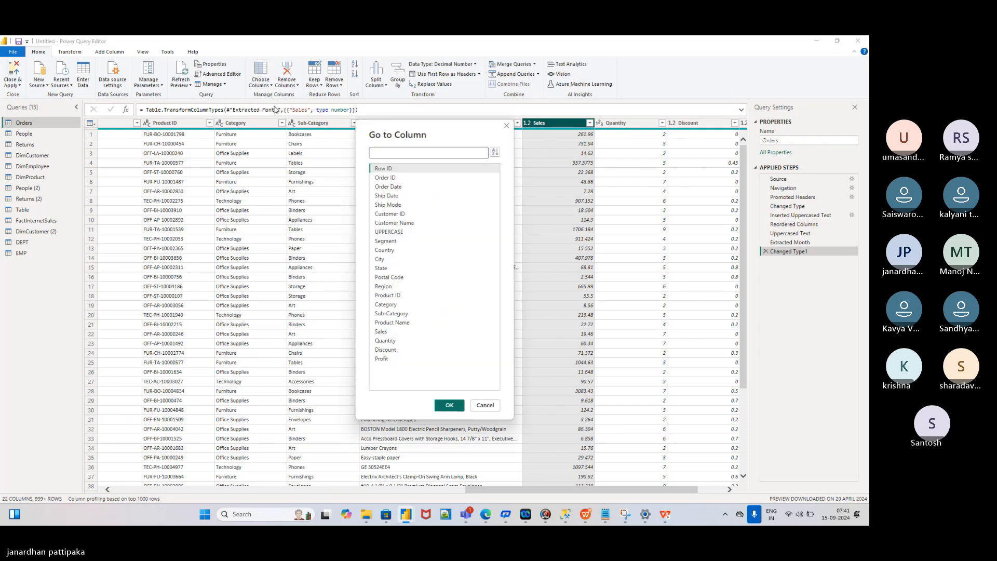
pyautogui.write('state')
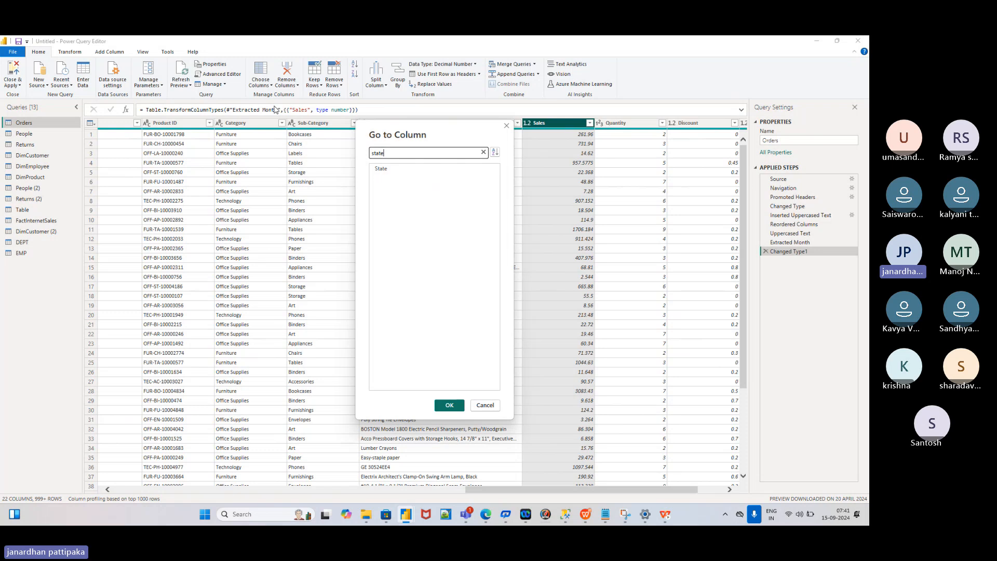
pyautogui.click(381, 168)
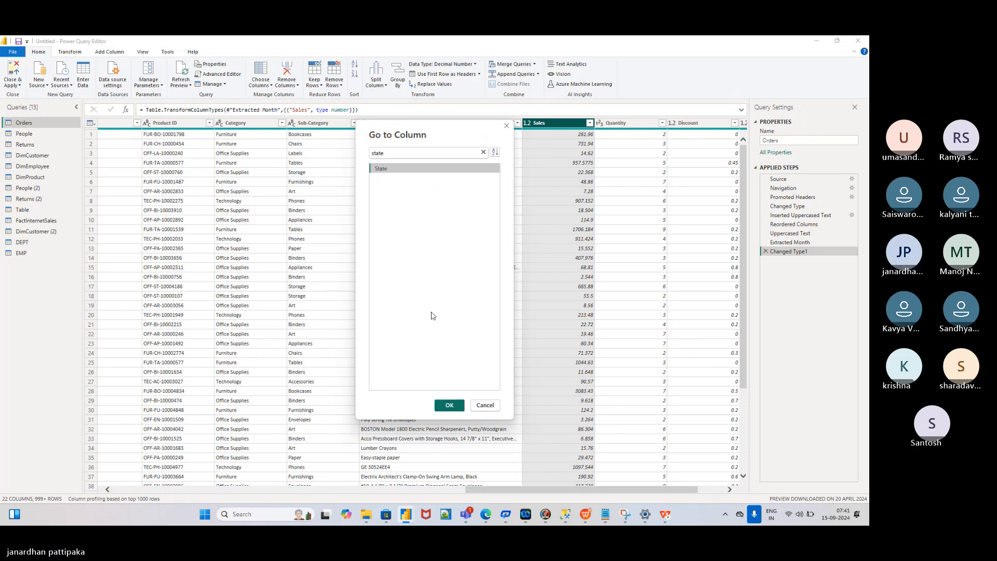
pyautogui.click(450, 406)
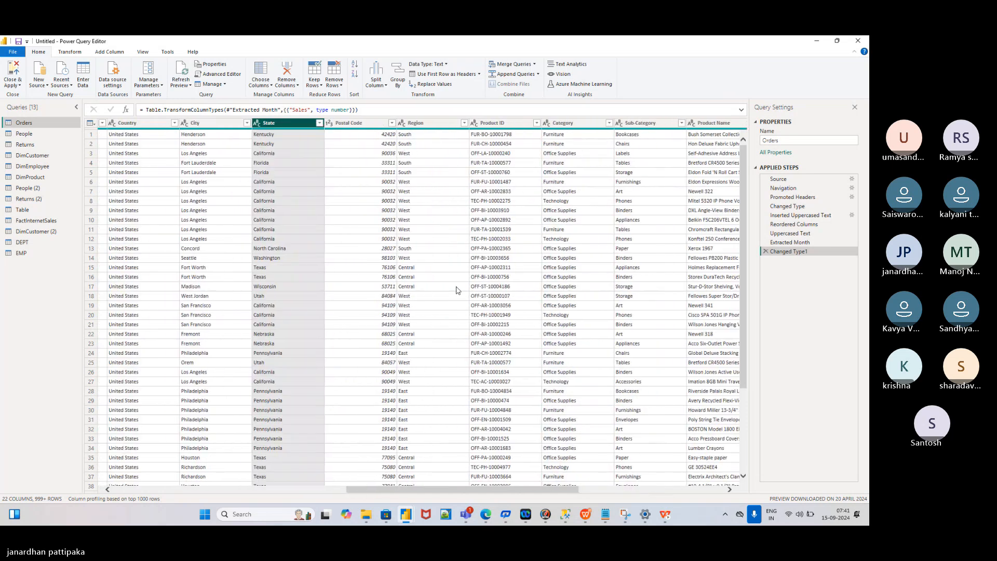
# Step: Apply a text filter keeping Orders rows where State equals Texas, and delete the resulting Filtered Rows step
pyautogui.click(319, 123)
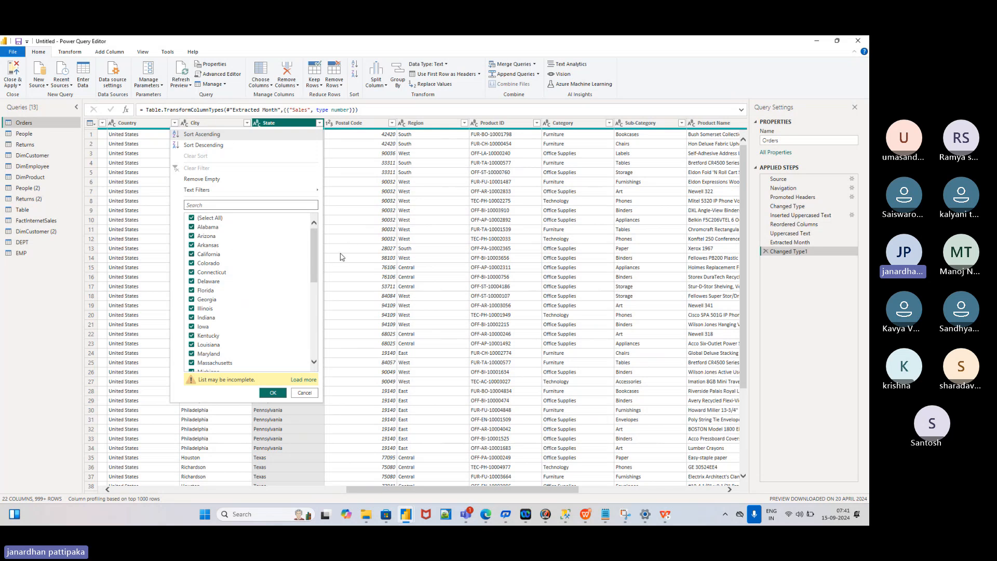
pyautogui.click(349, 201)
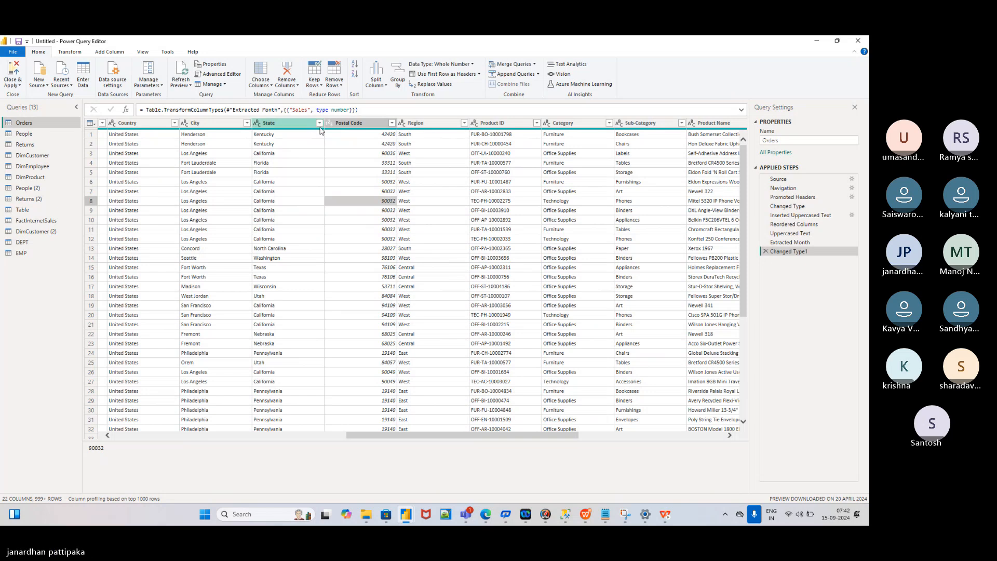
pyautogui.click(320, 123)
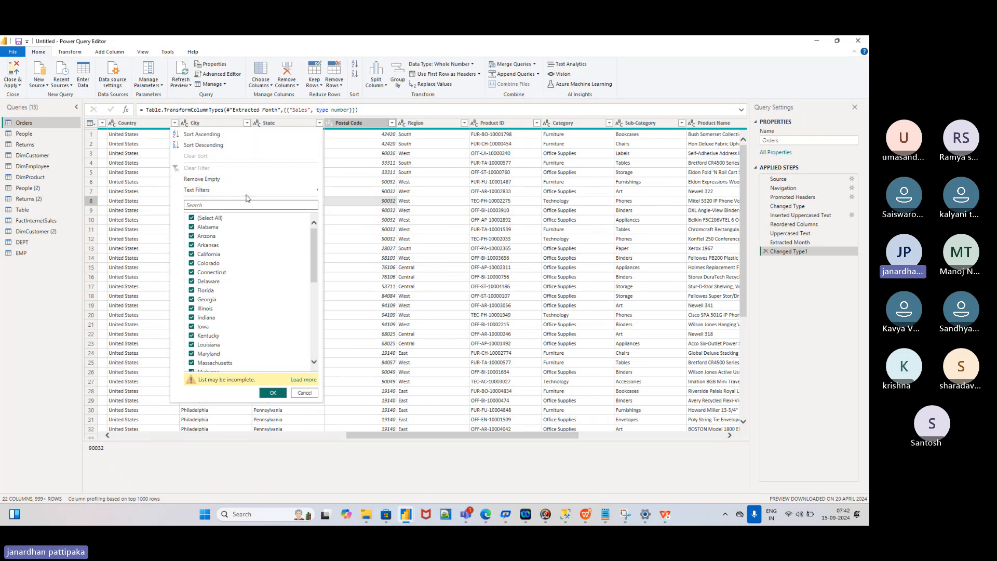
pyautogui.click(278, 191)
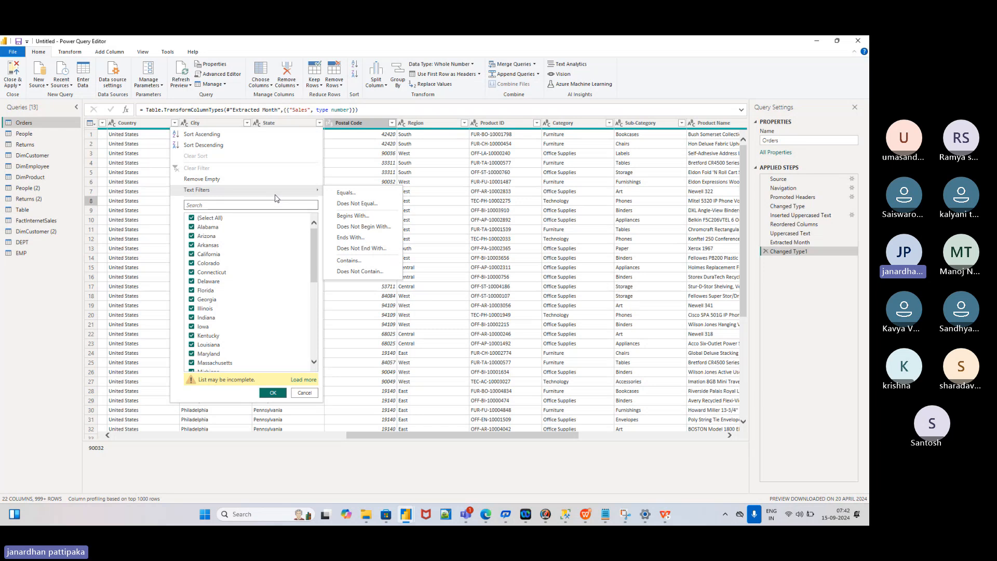
pyautogui.click(344, 196)
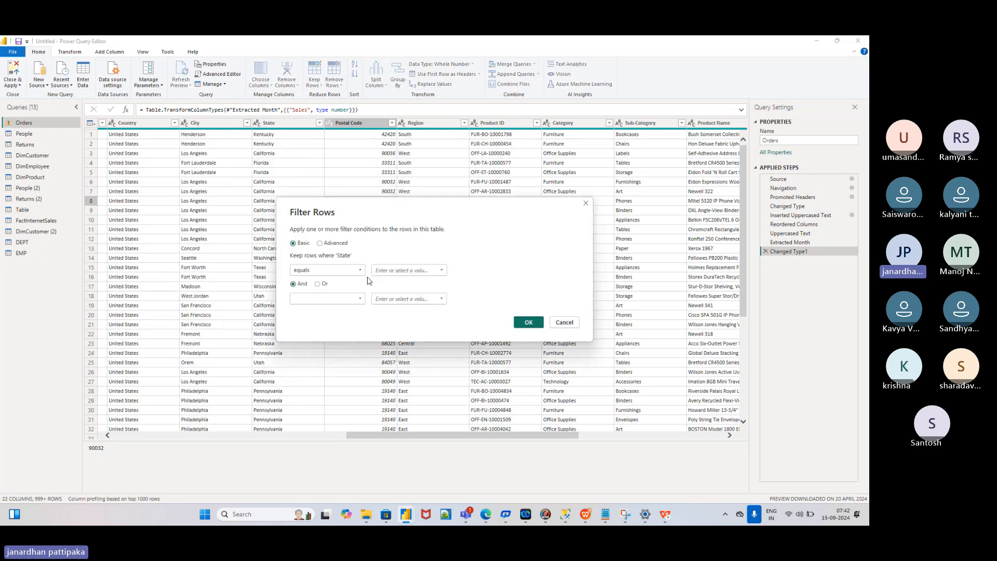
pyautogui.click(384, 271)
pyautogui.click(527, 322)
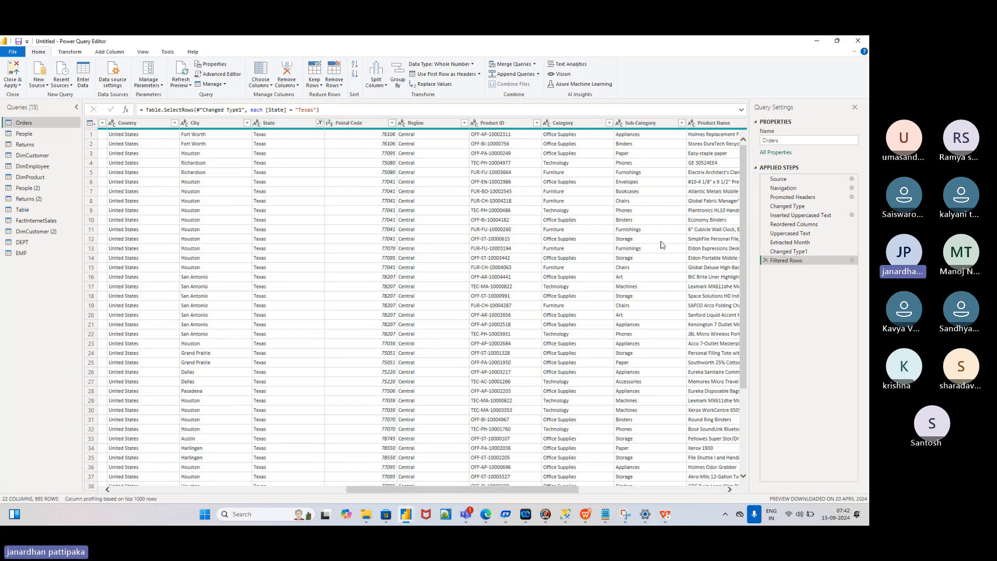
pyautogui.click(766, 261)
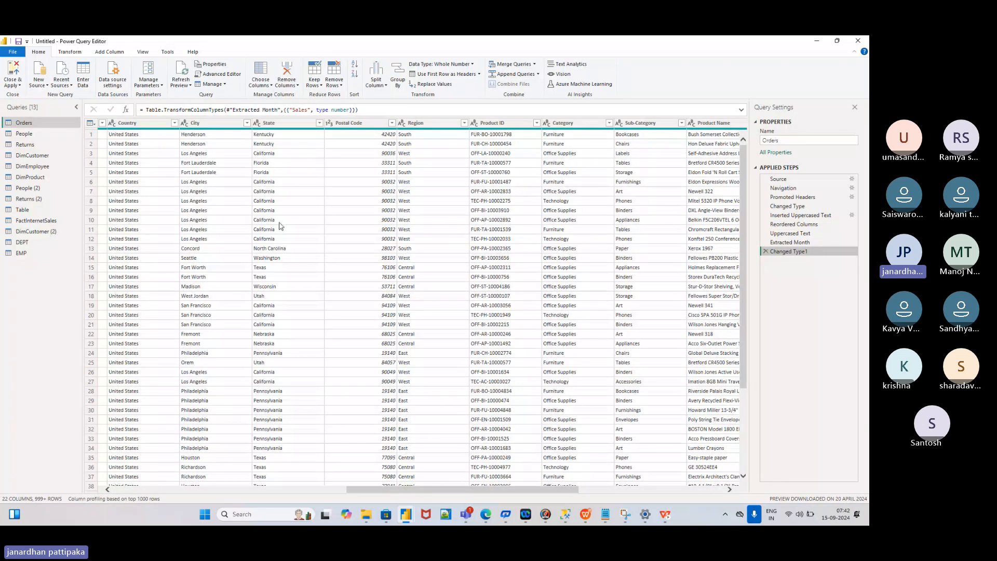
# Step: Apply a text filter keeping Orders rows where State does not equal Texas, and delete the Filtered Rows step after reviewing the rows
pyautogui.click(320, 123)
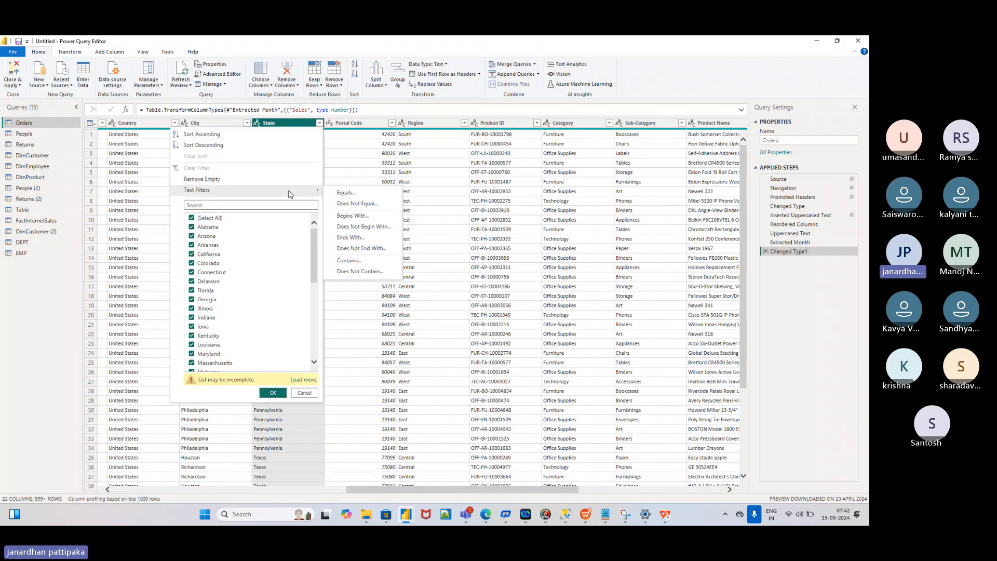
pyautogui.moveTo(265, 192)
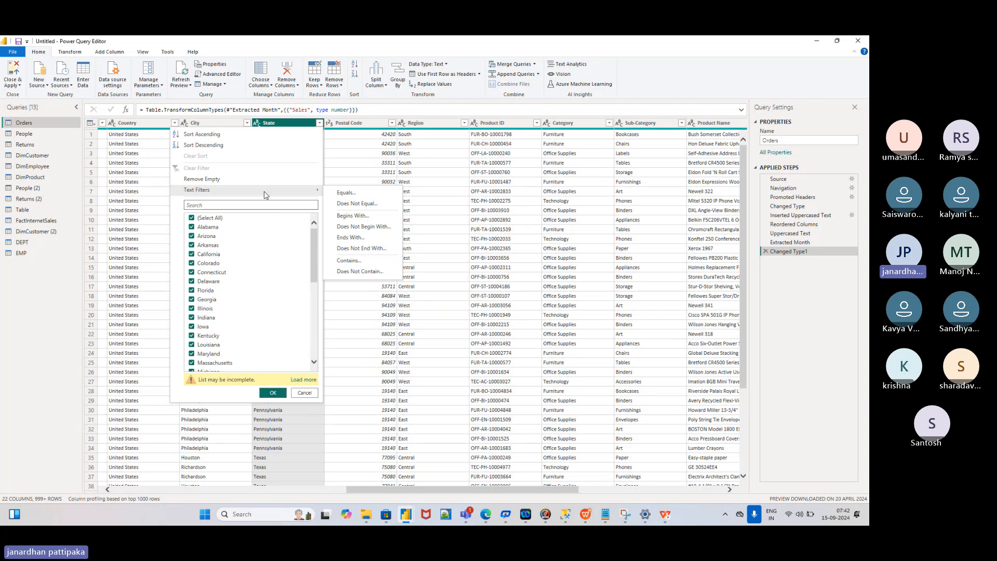
pyautogui.click(346, 204)
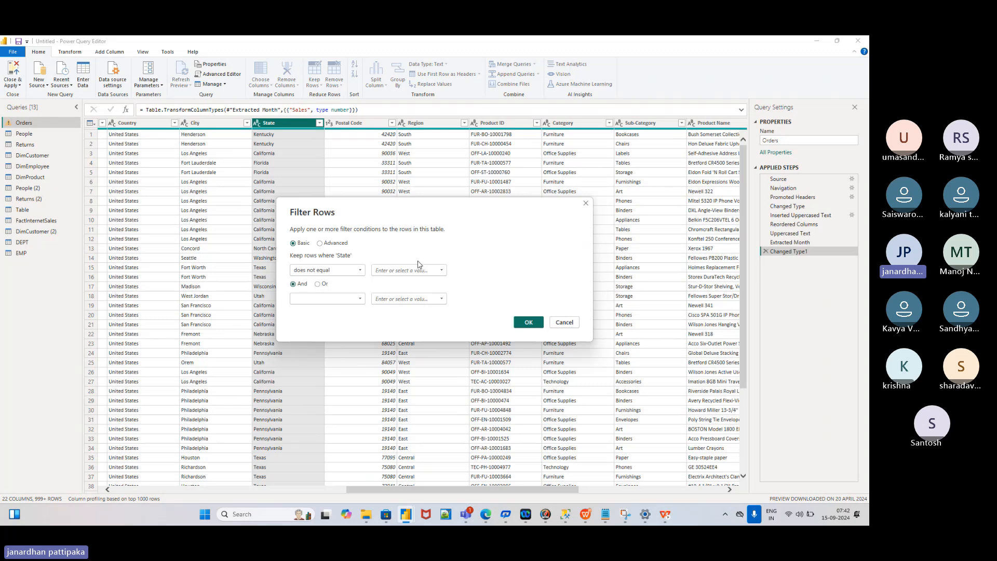
pyautogui.click(410, 269)
pyautogui.click(526, 323)
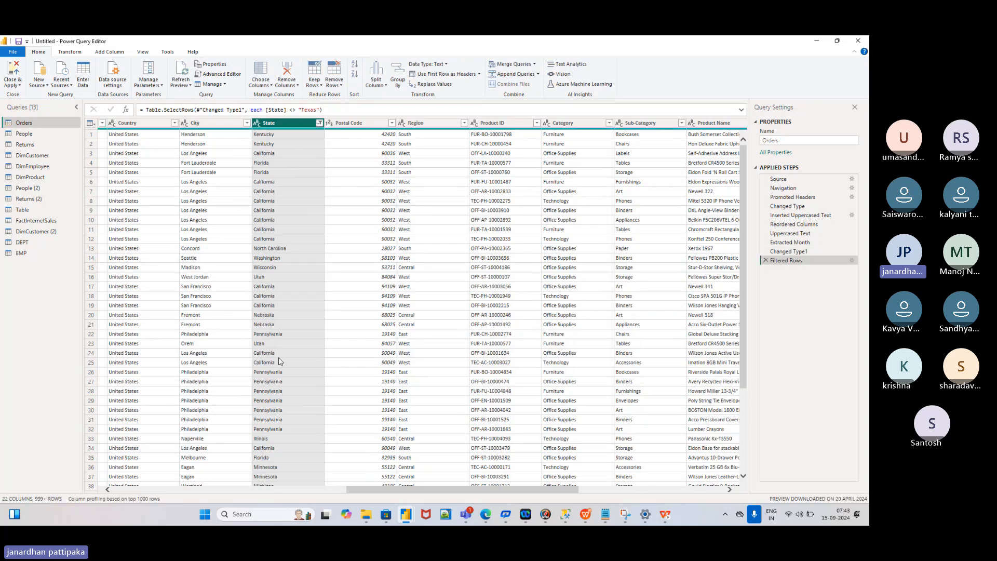
pyautogui.scroll(-6, 279, 361)
pyautogui.scroll(-14, 280, 360)
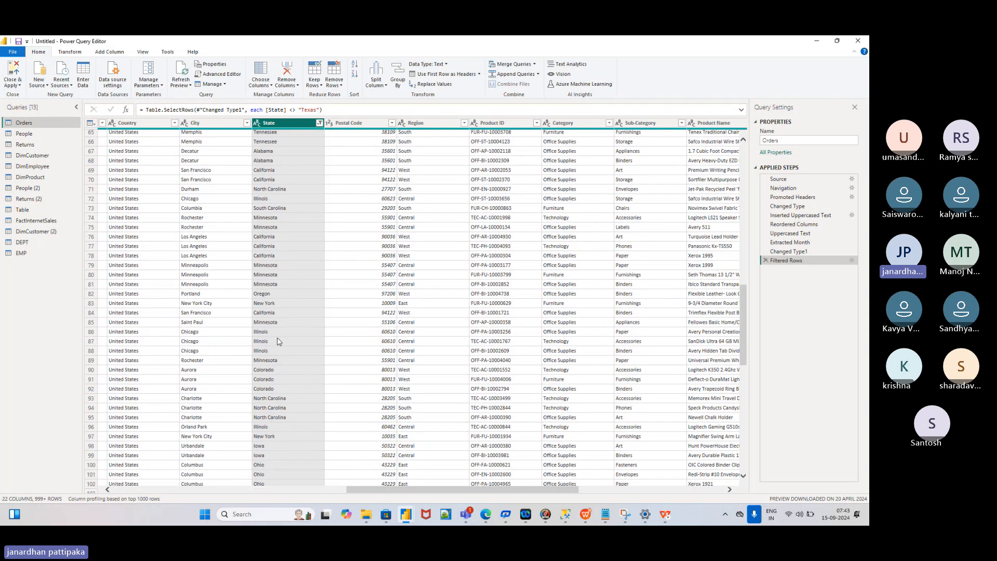
pyautogui.scroll(20, 279, 342)
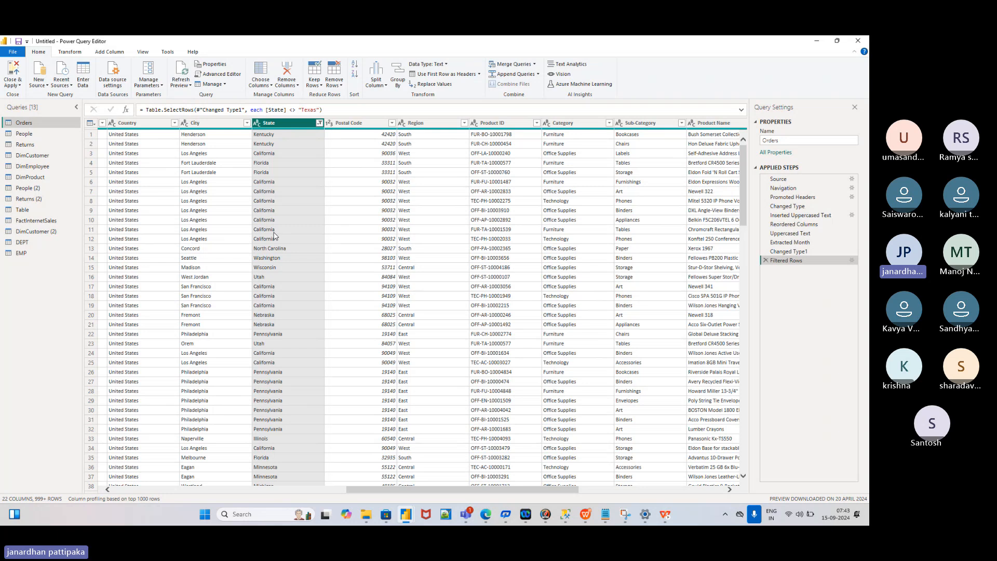
pyautogui.click(765, 260)
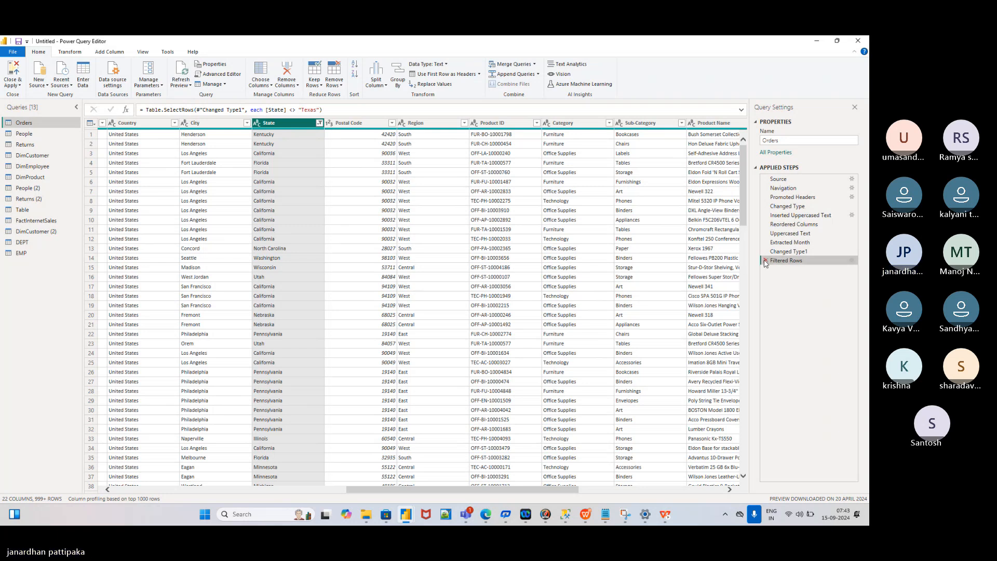
# Step: Apply a text filter to the Orders table keeping rows where State begins with A
pyautogui.click(320, 123)
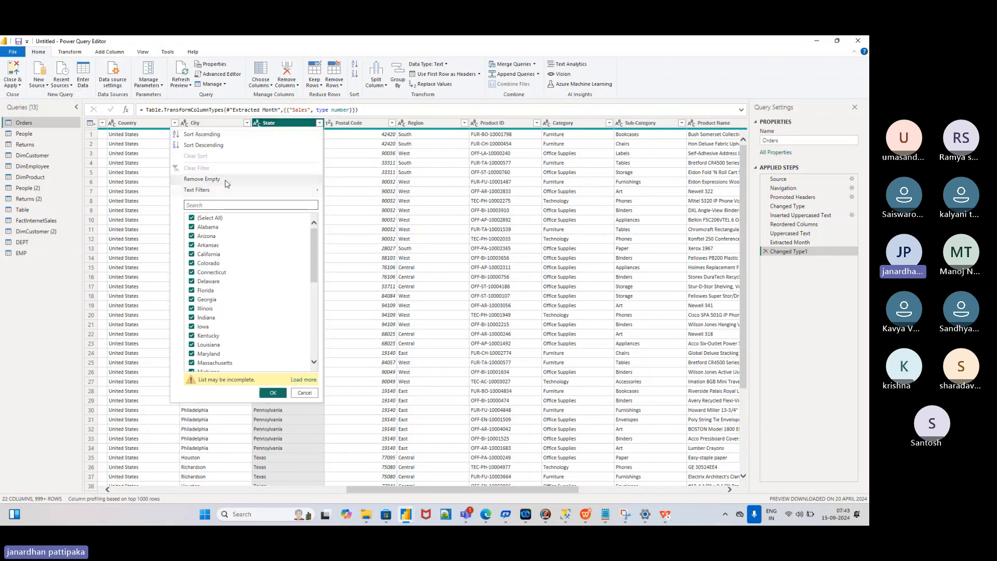
pyautogui.moveTo(244, 190)
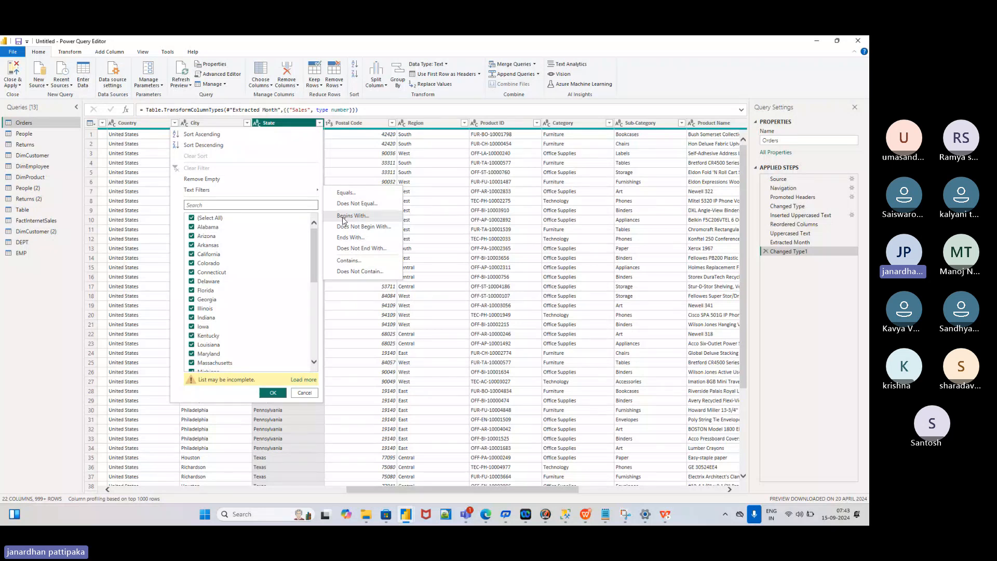
pyautogui.scroll(-2, 232, 306)
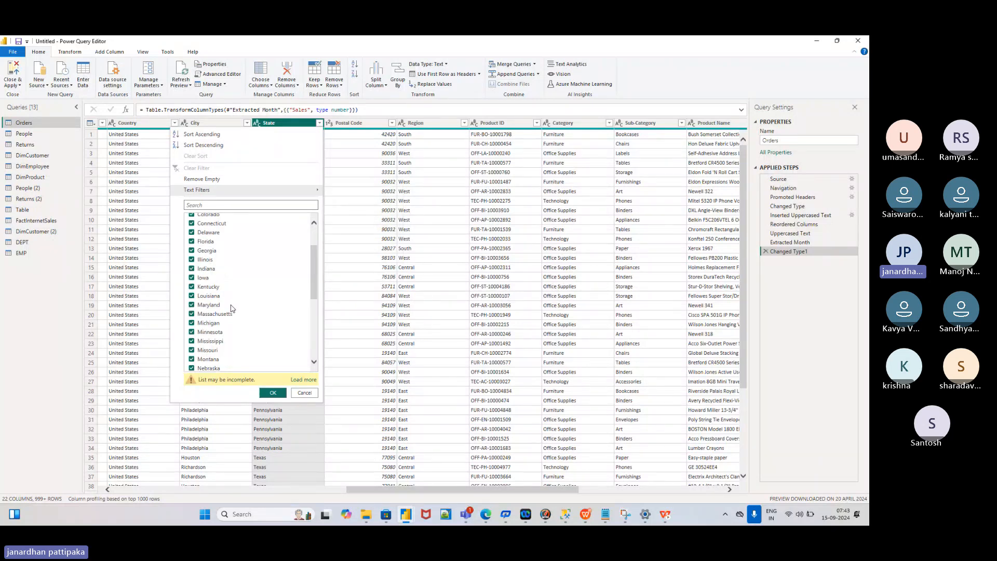
pyautogui.scroll(2, 232, 308)
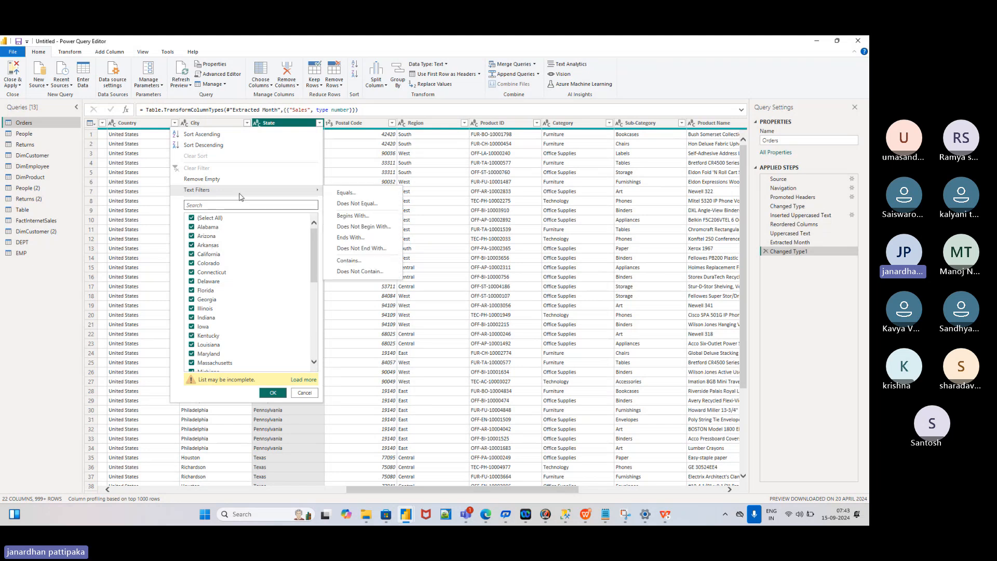
pyautogui.moveTo(299, 191)
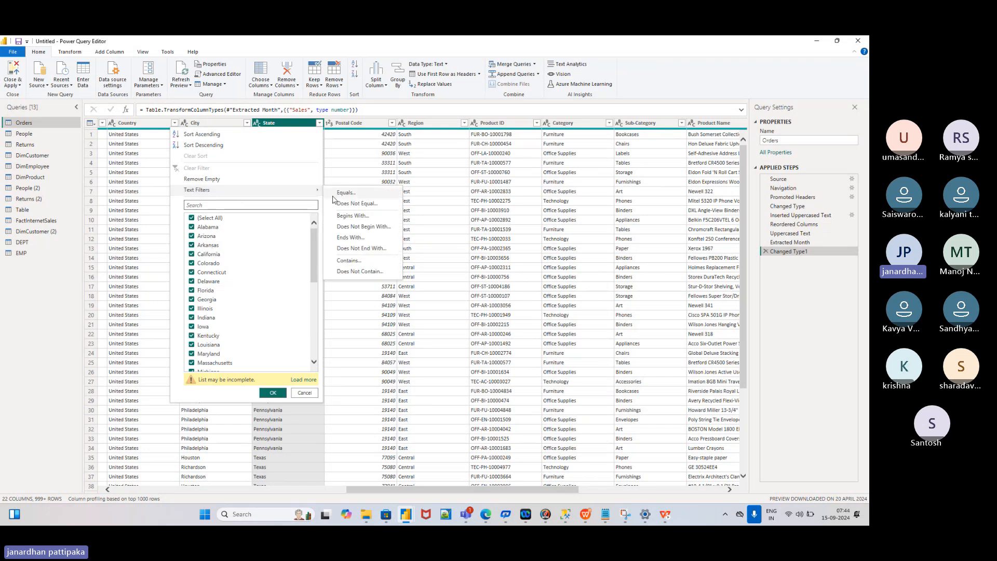
pyautogui.click(345, 216)
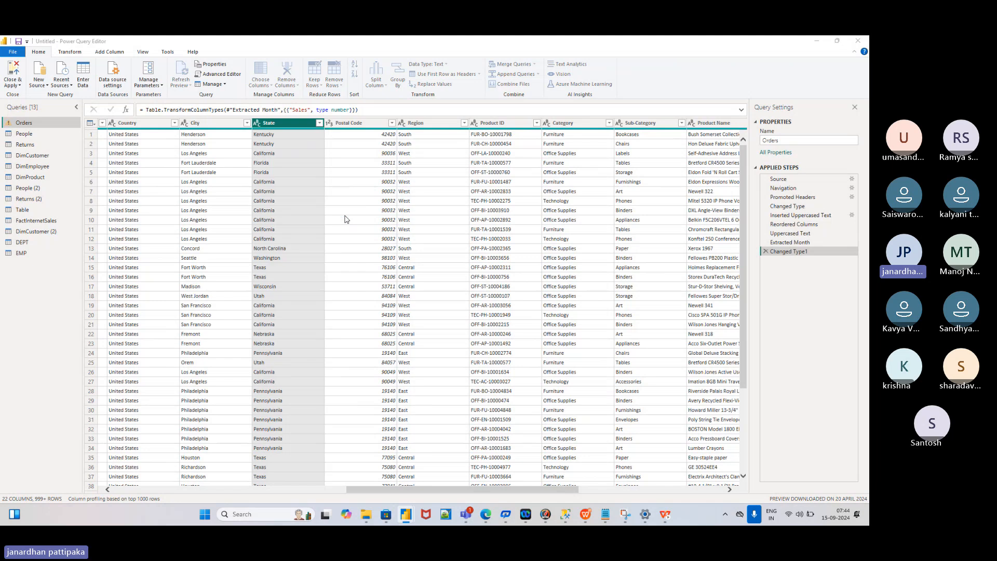
pyautogui.click(389, 272)
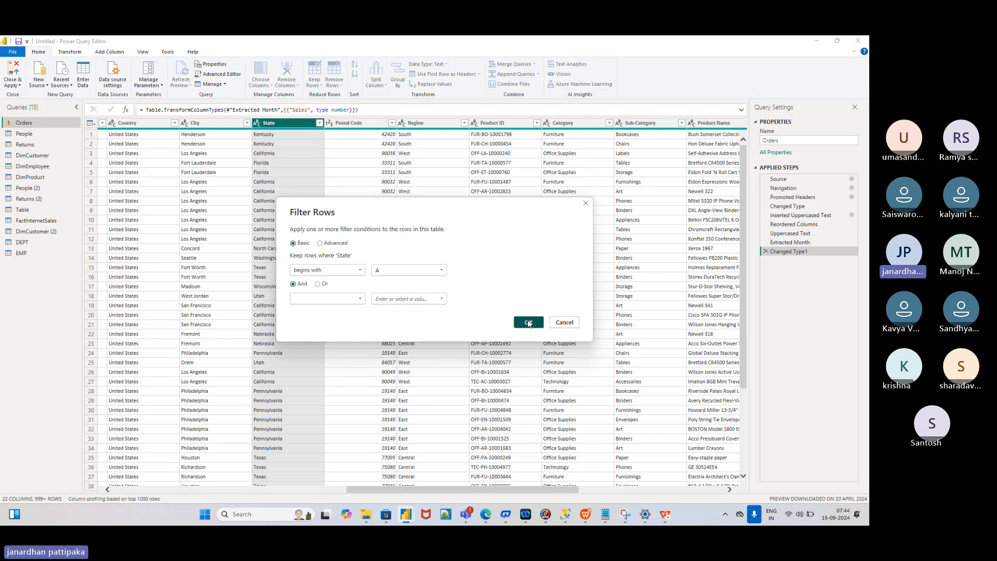
pyautogui.click(528, 323)
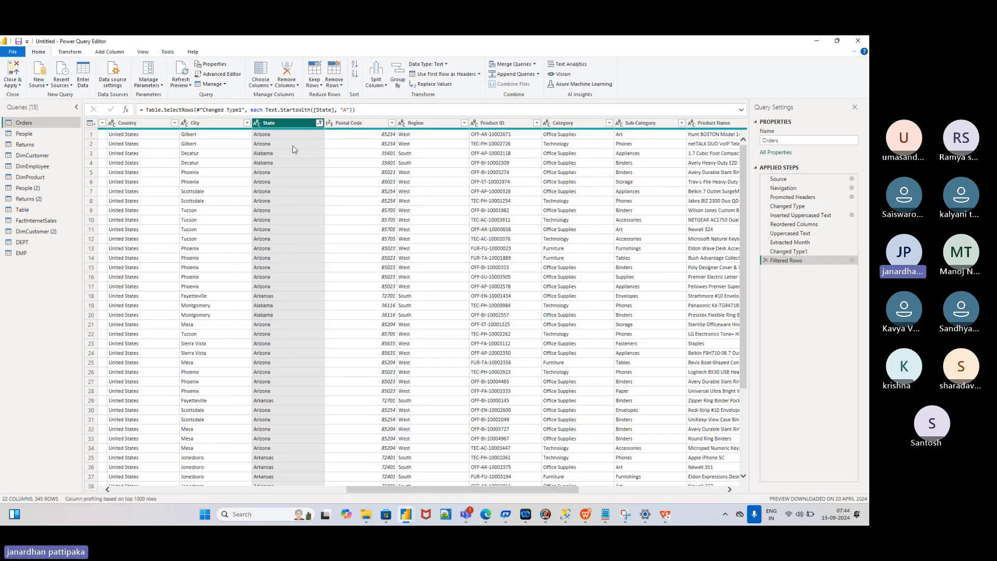
# Step: Check which State values remain in the filter list, and delete the Filtered Rows step from the Orders query
pyautogui.click(320, 124)
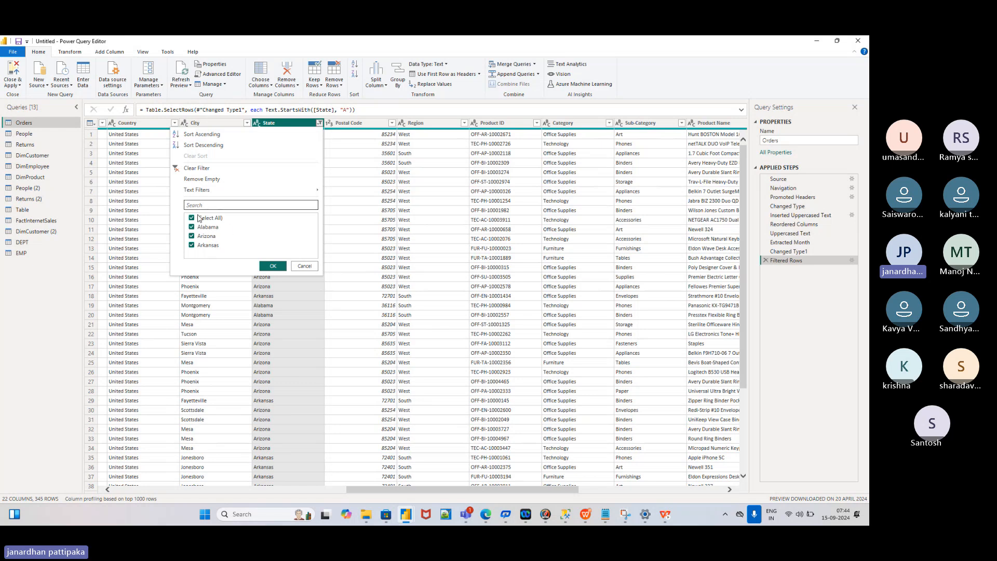
pyautogui.click(359, 155)
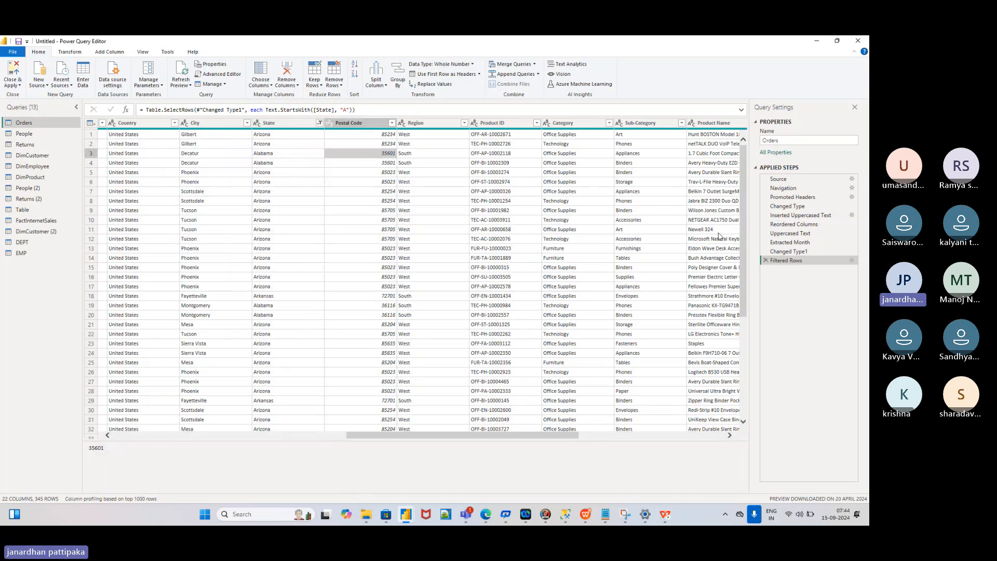
pyautogui.click(765, 260)
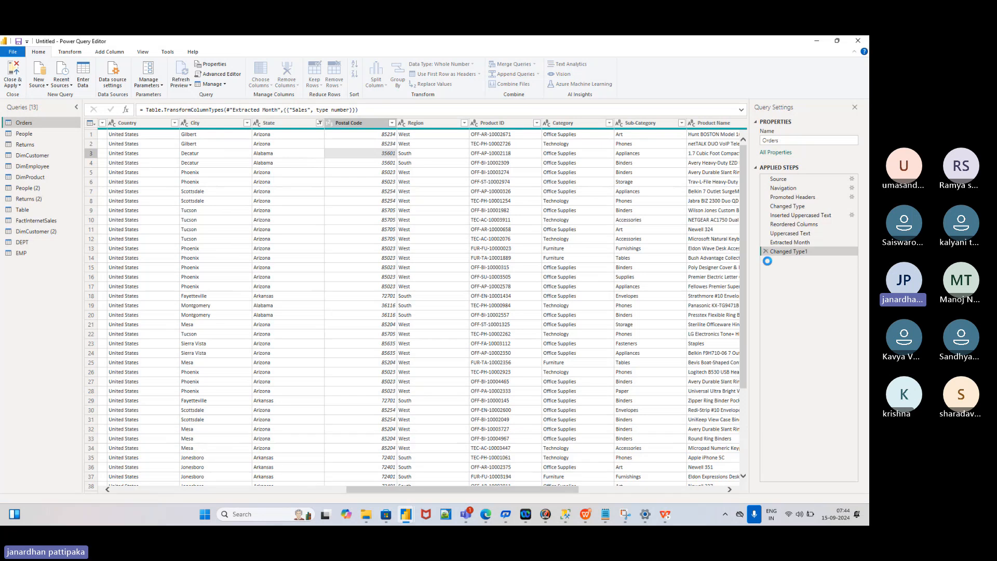
# Step: Apply a text filter to the Orders table keeping rows where State does not begin with A
pyautogui.click(319, 123)
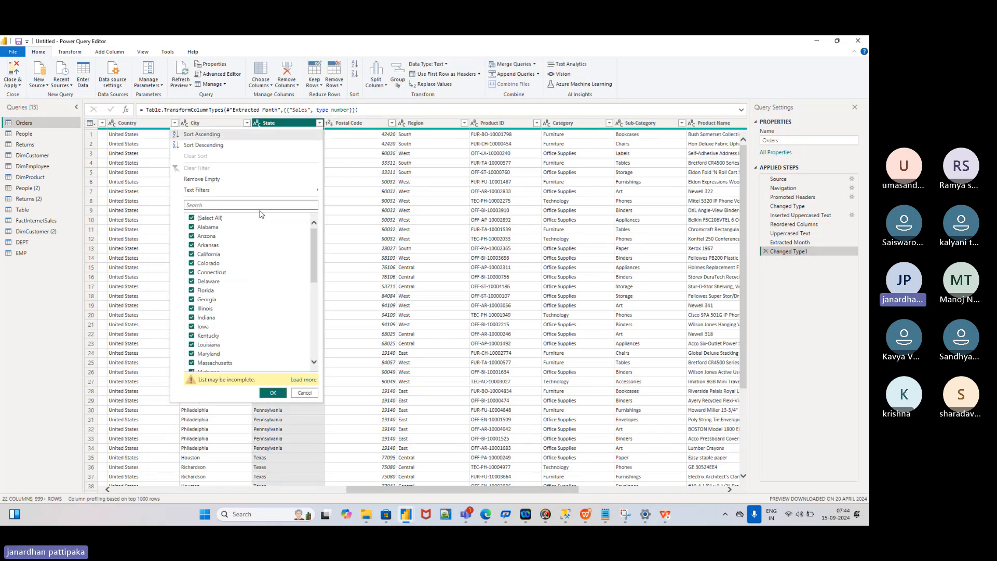
pyautogui.moveTo(250, 191)
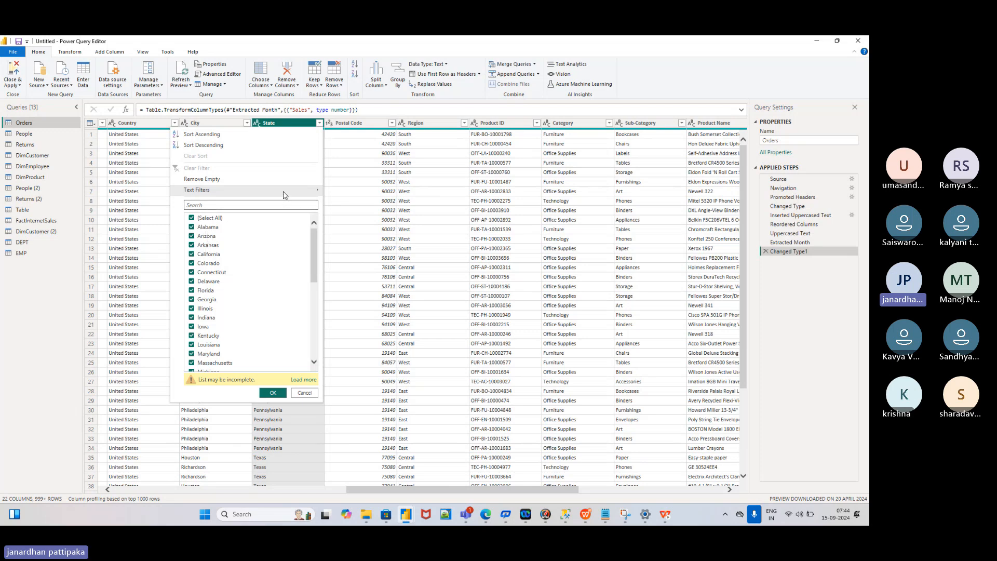
pyautogui.moveTo(284, 195)
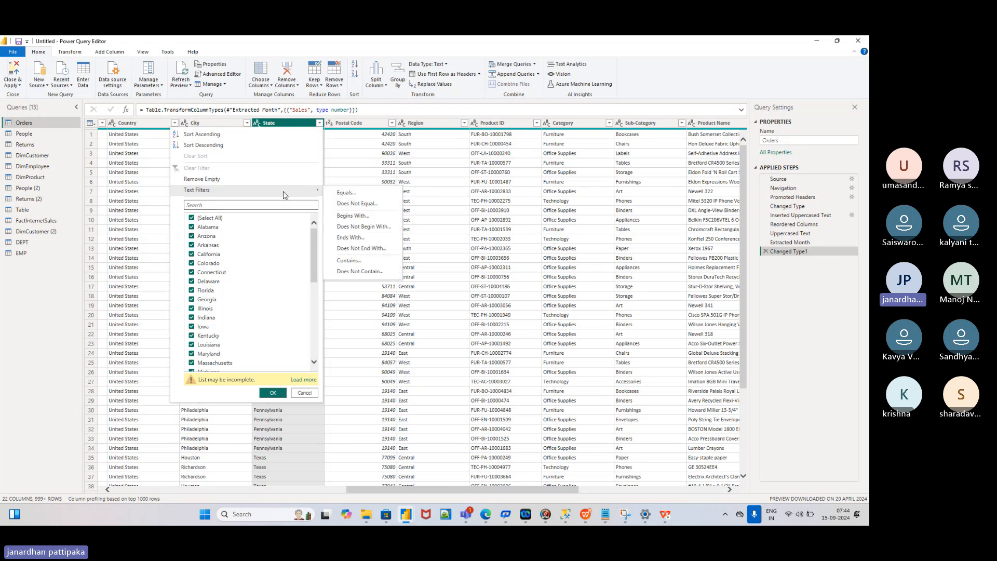
pyautogui.click(349, 227)
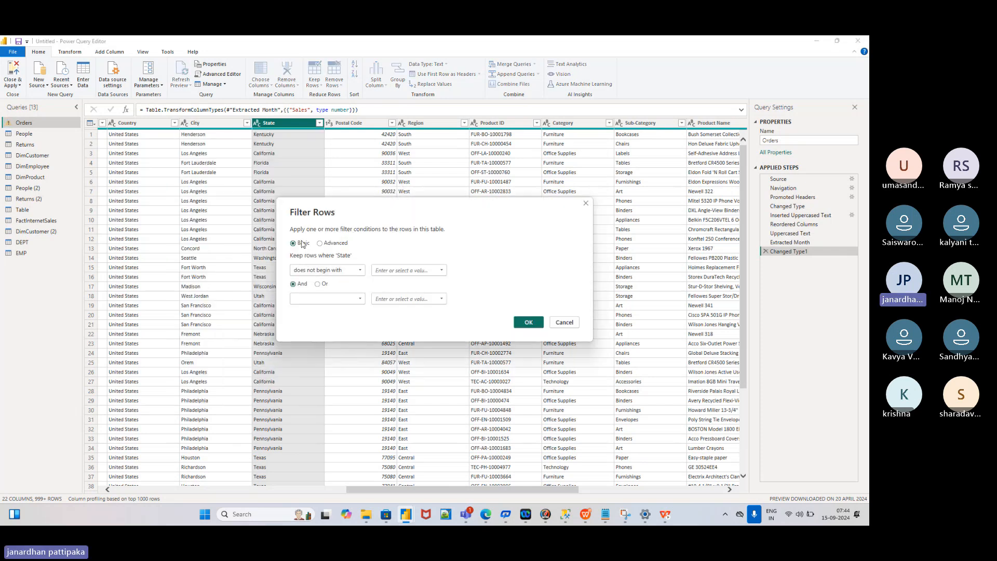
pyautogui.click(380, 271)
pyautogui.press('capslock')
pyautogui.write('A')
pyautogui.click(529, 323)
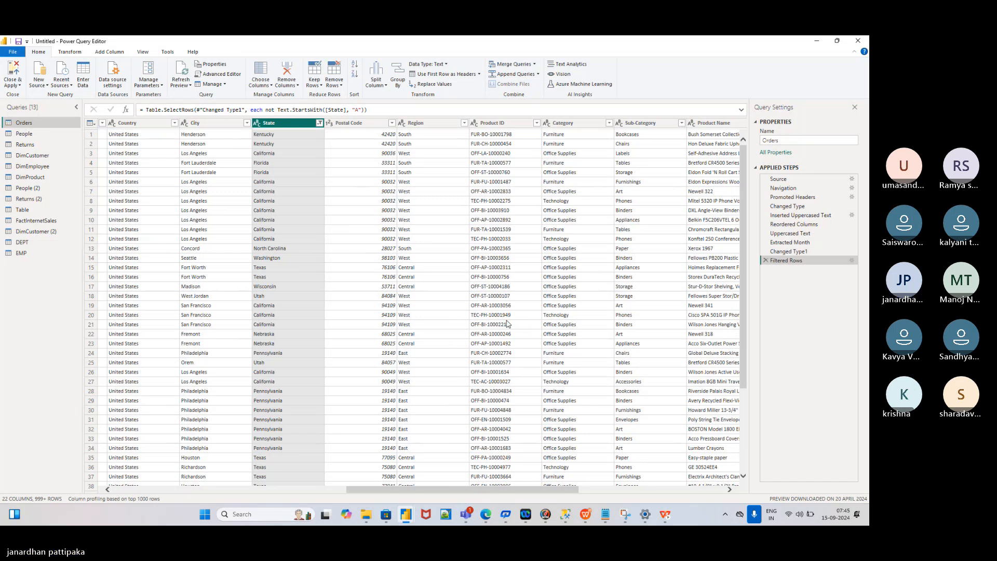
# Step: Check which State values remain in the filter list, and clear the filter on the State column of the Orders table
pyautogui.click(320, 124)
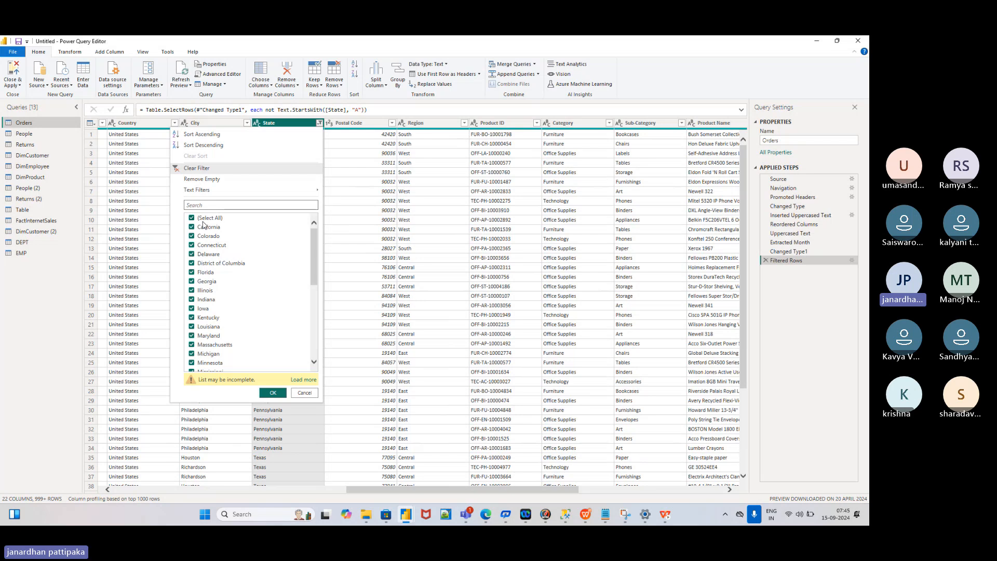
pyautogui.click(345, 191)
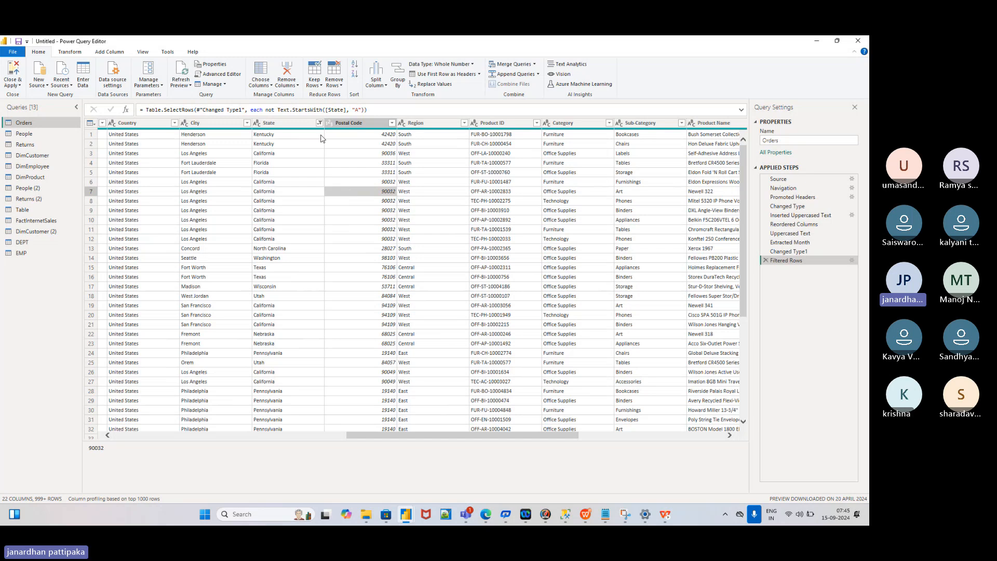
pyautogui.click(319, 122)
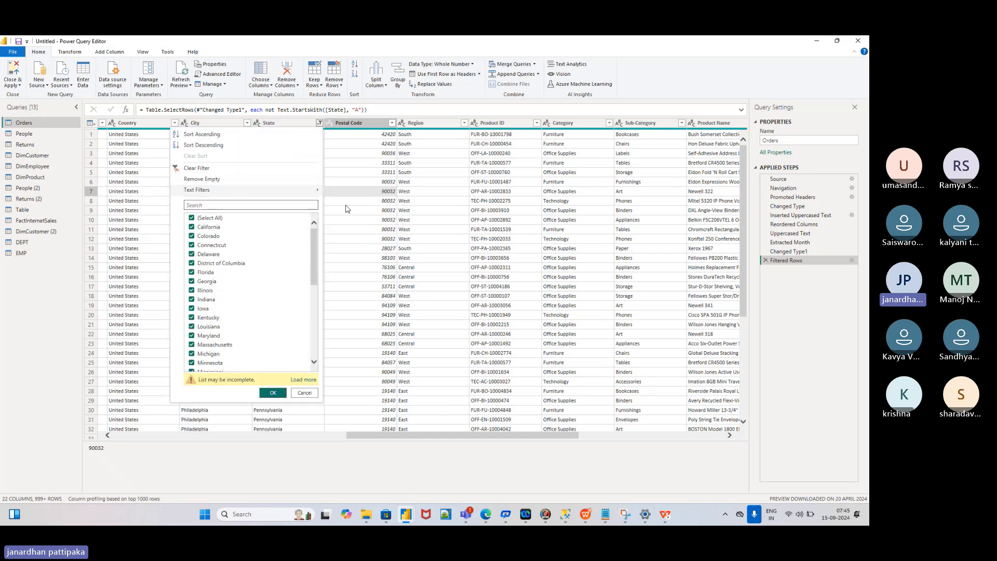
pyautogui.moveTo(270, 191)
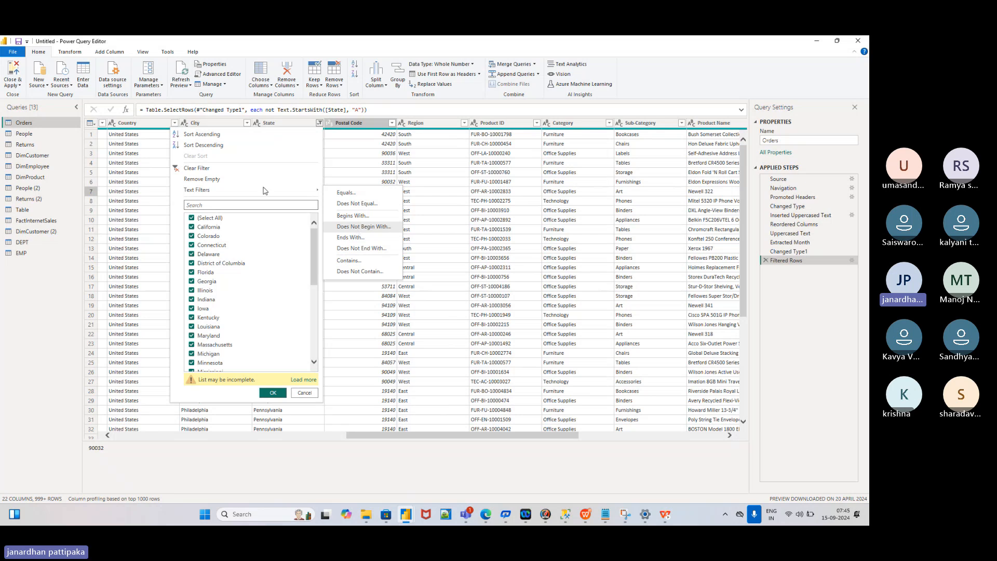
pyautogui.click(175, 168)
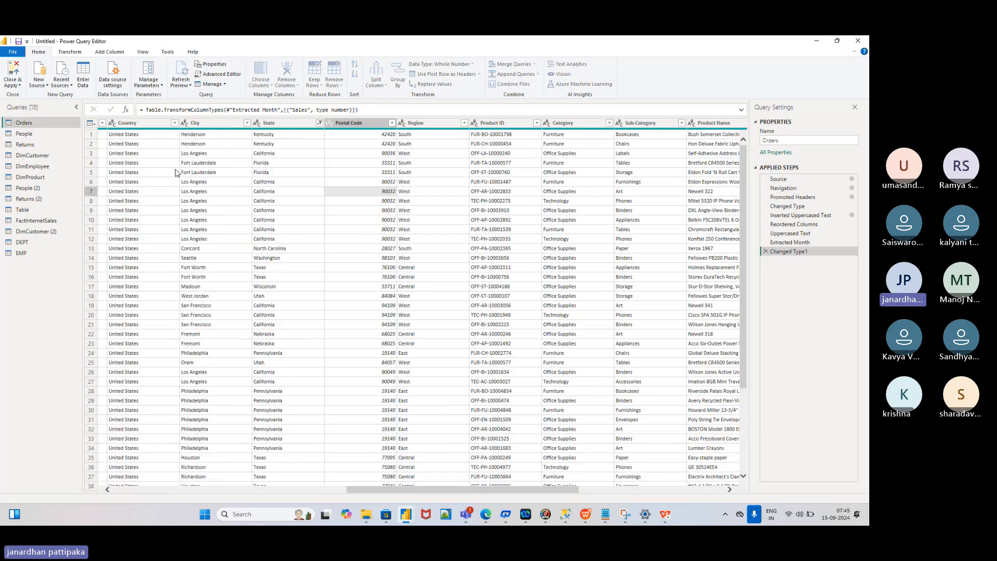
# Step: Apply a text filter to the Orders table keeping rows where State ends with nia
pyautogui.click(279, 125)
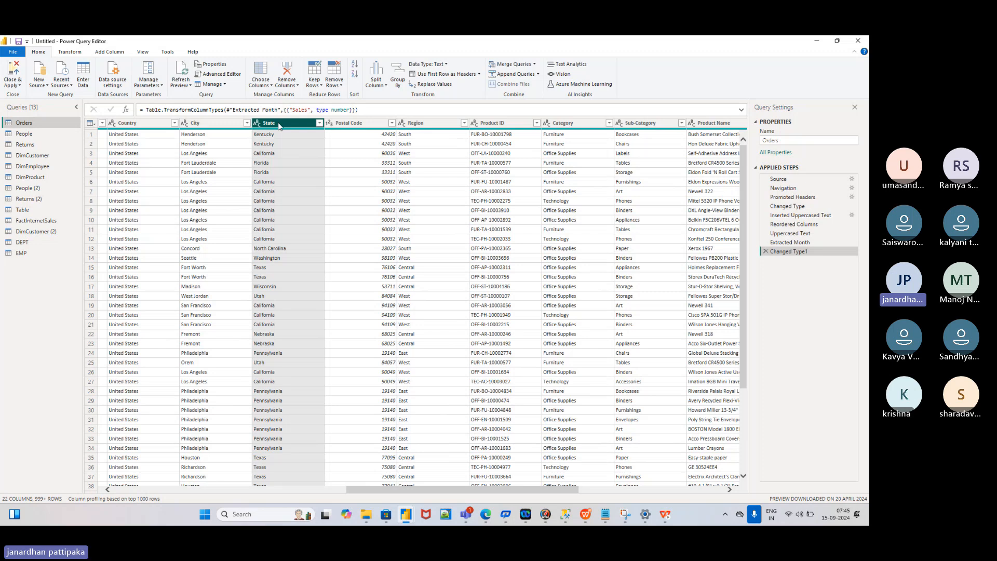
pyautogui.click(319, 123)
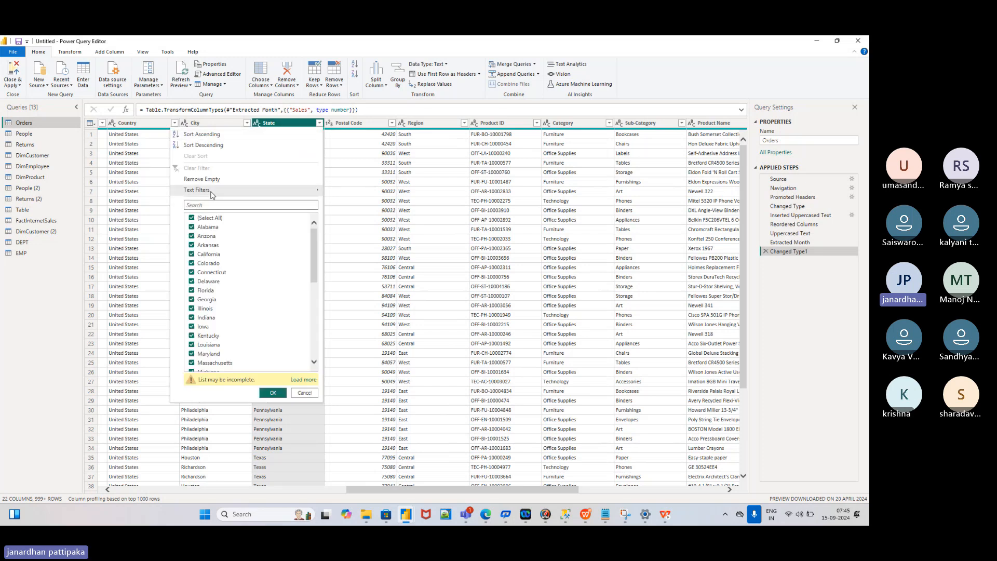
pyautogui.moveTo(211, 194)
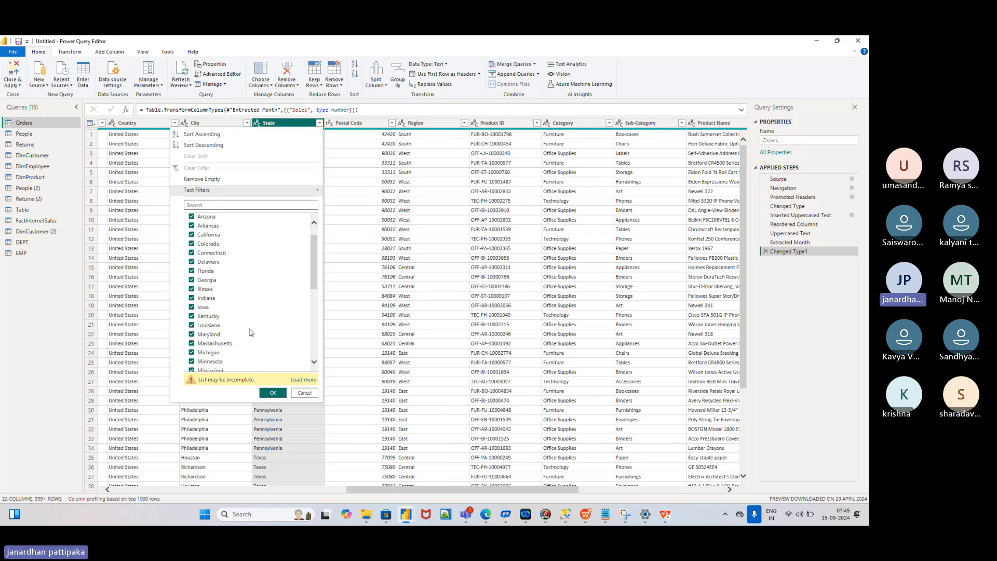
pyautogui.scroll(-2, 250, 332)
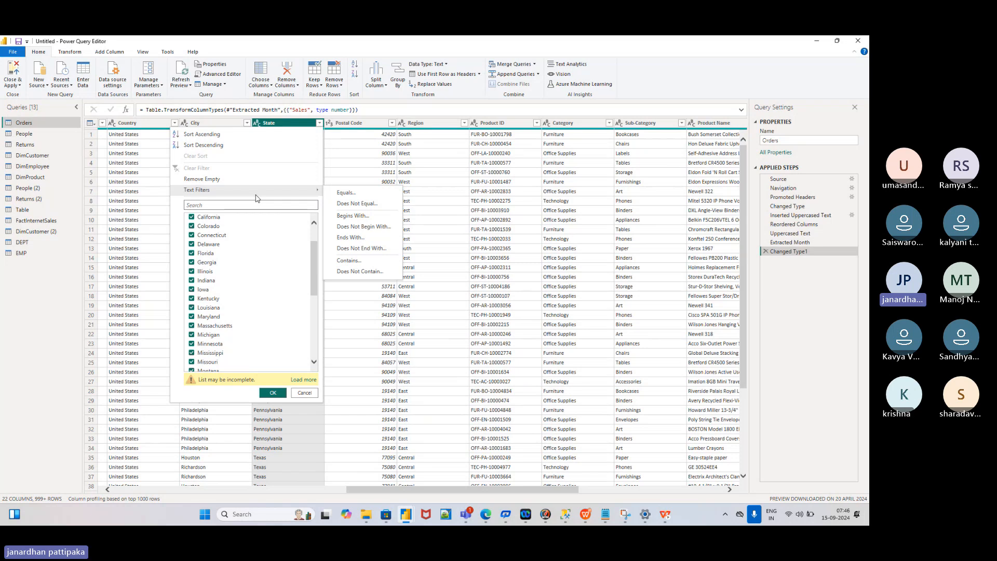
pyautogui.click(349, 238)
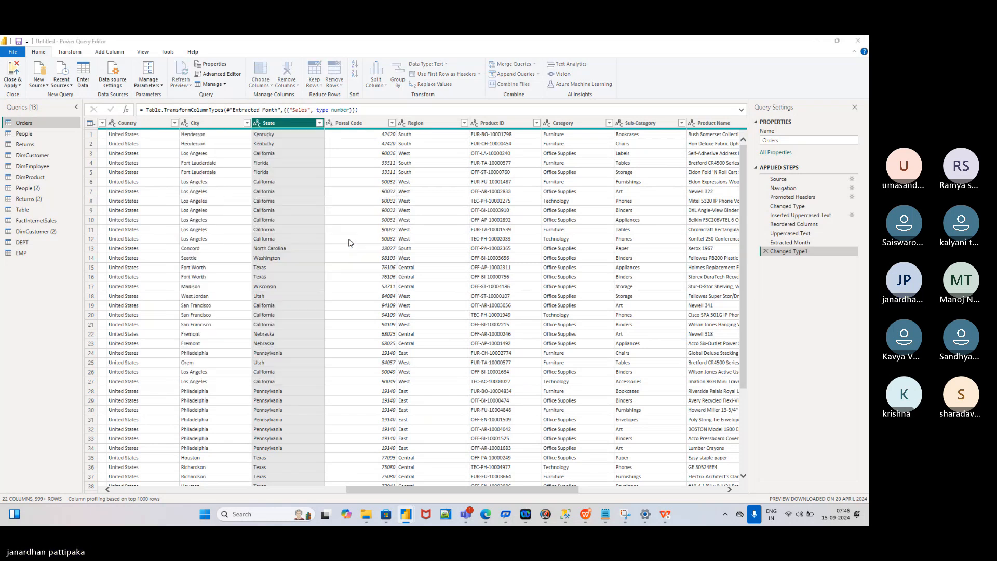
pyautogui.click(383, 271)
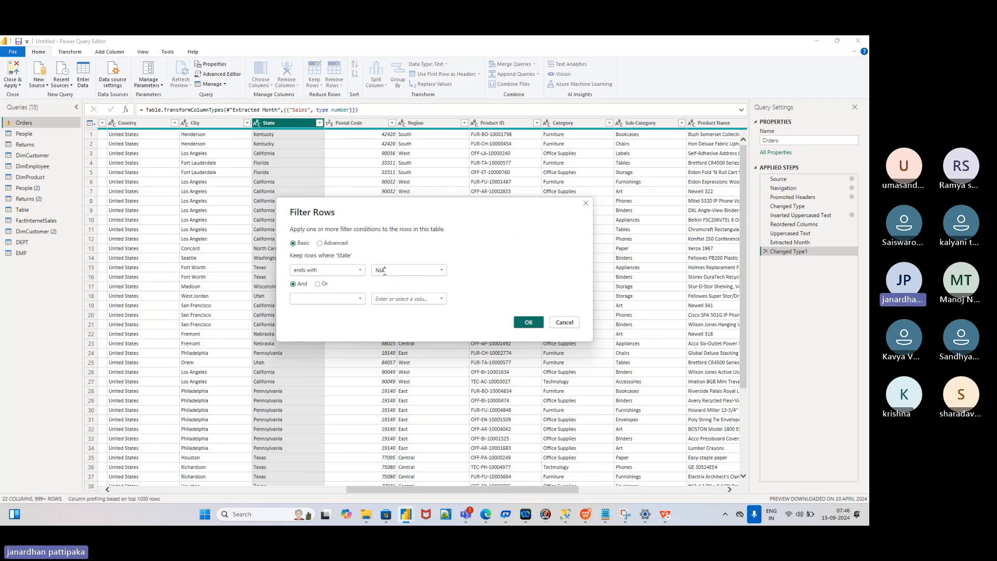
pyautogui.press('BackSpace')
pyautogui.press('BackSpace')
pyautogui.press('BackSpace')
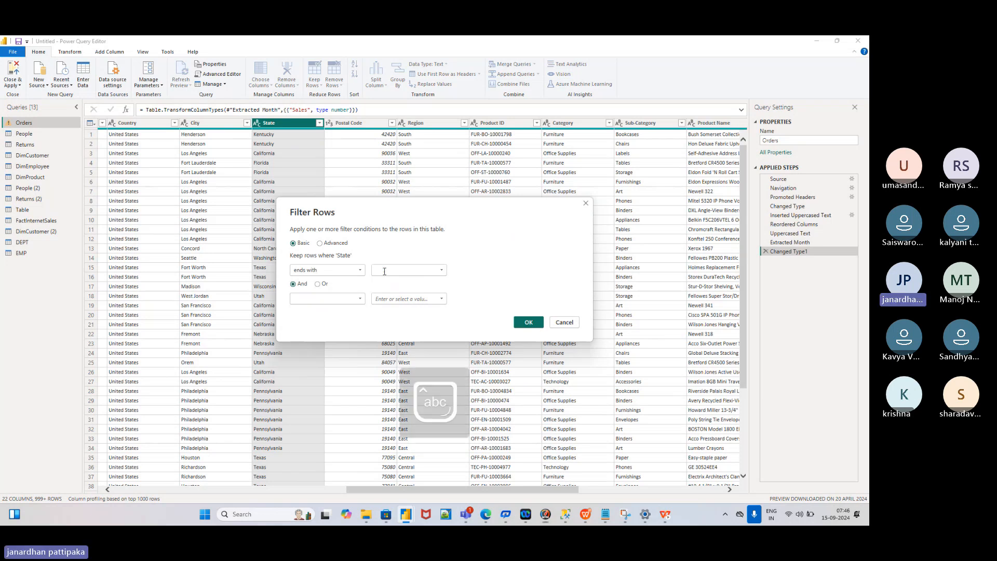
pyautogui.click(527, 322)
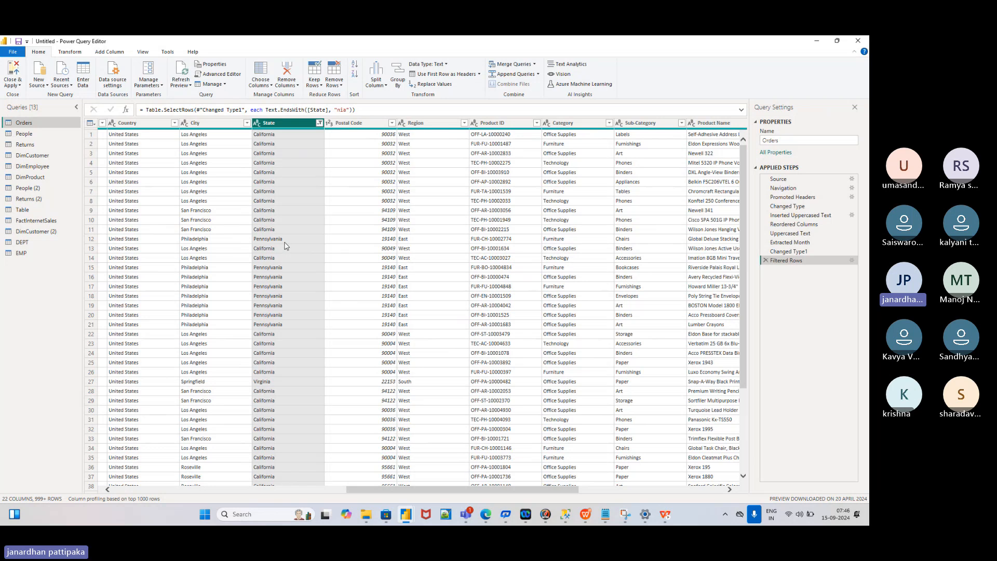
# Step: Review the filtered rows and State values, and remove the extra Filtered Rows1 step and the State filter from the Orders query
pyautogui.scroll(-15, 269, 363)
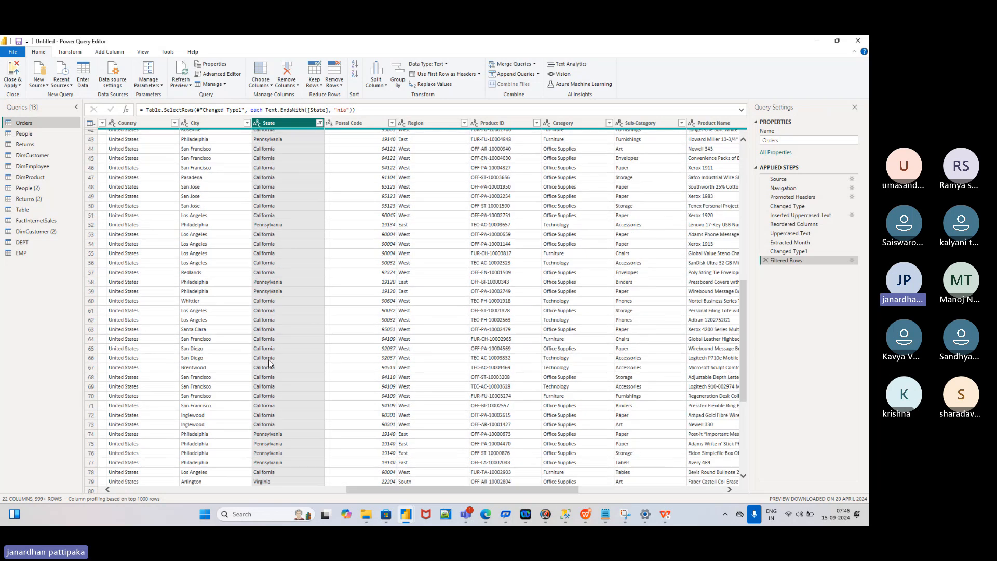
pyautogui.click(319, 124)
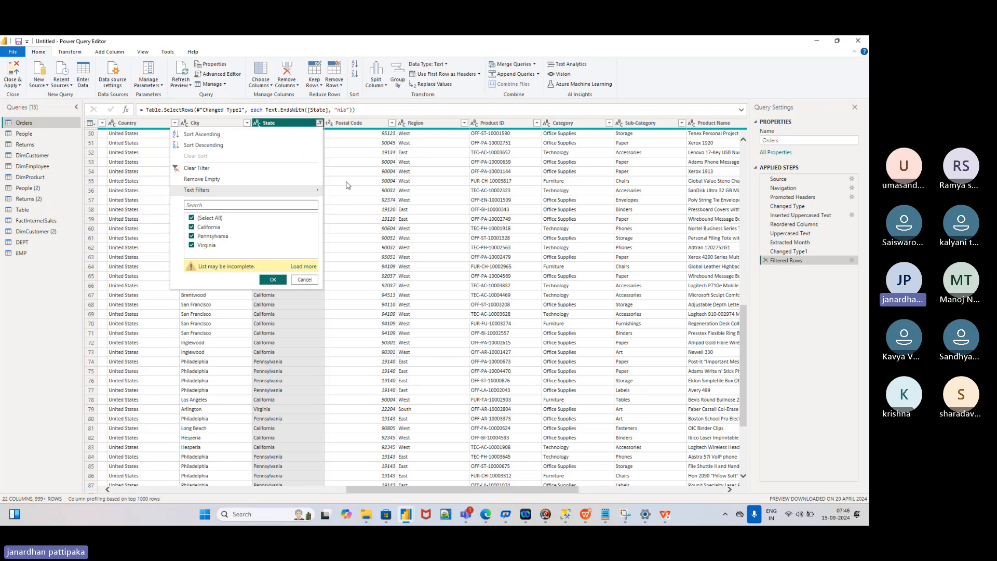
pyautogui.click(274, 280)
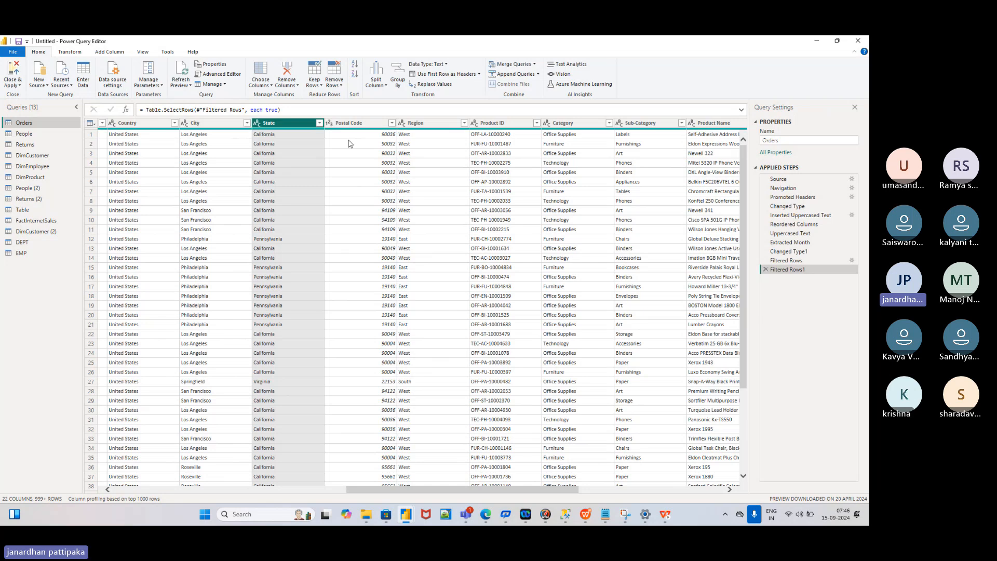
pyautogui.click(319, 123)
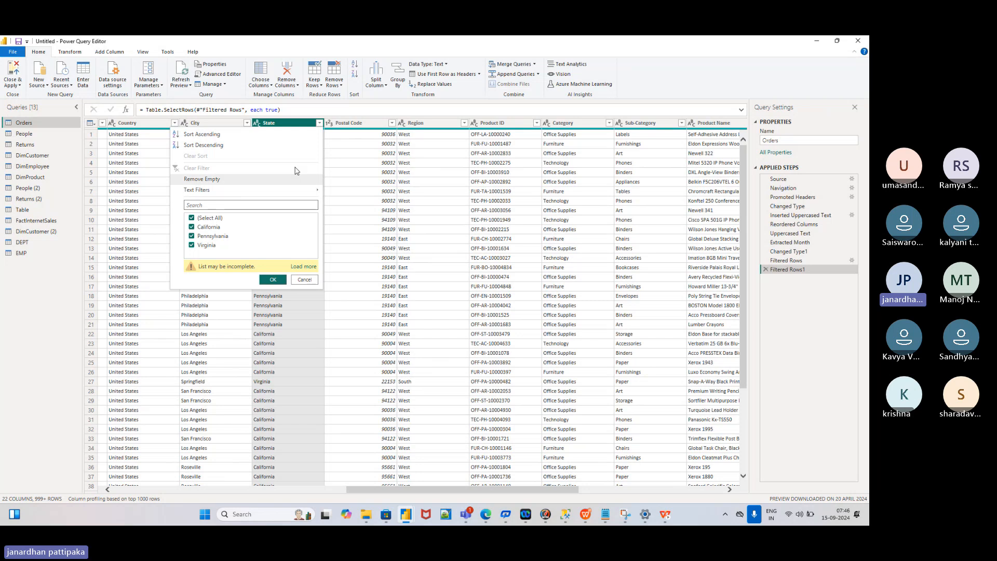
pyautogui.click(766, 270)
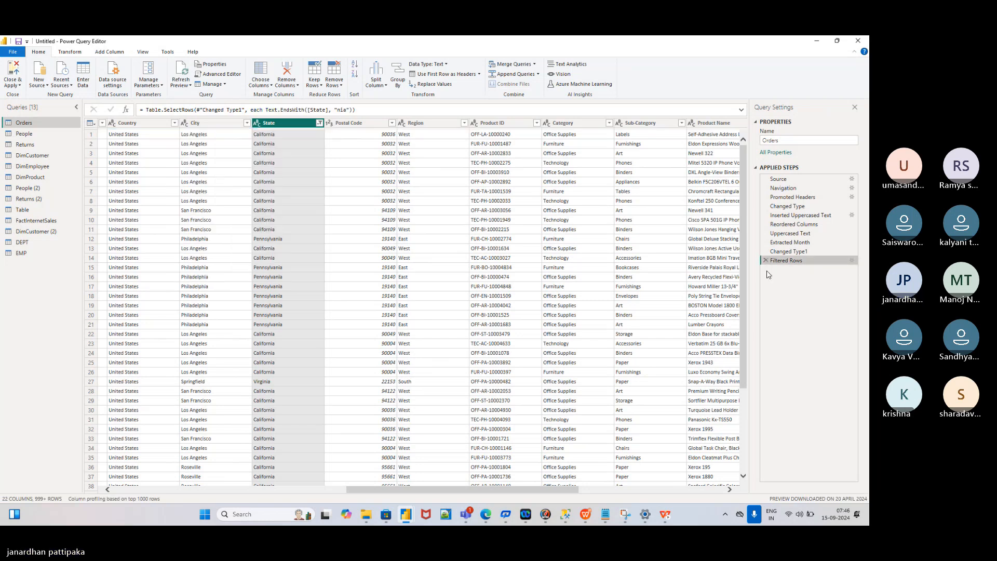
pyautogui.click(319, 123)
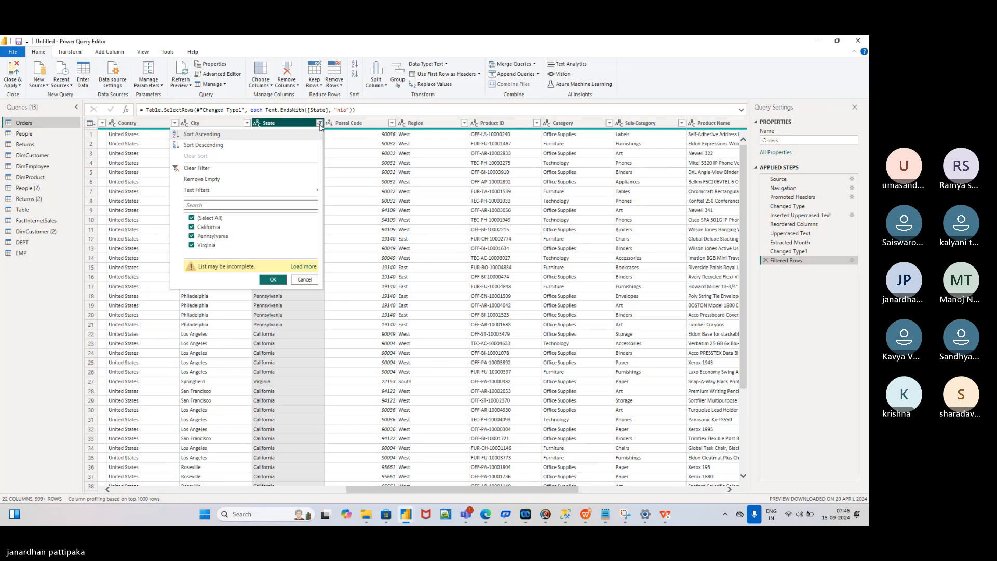
pyautogui.click(179, 169)
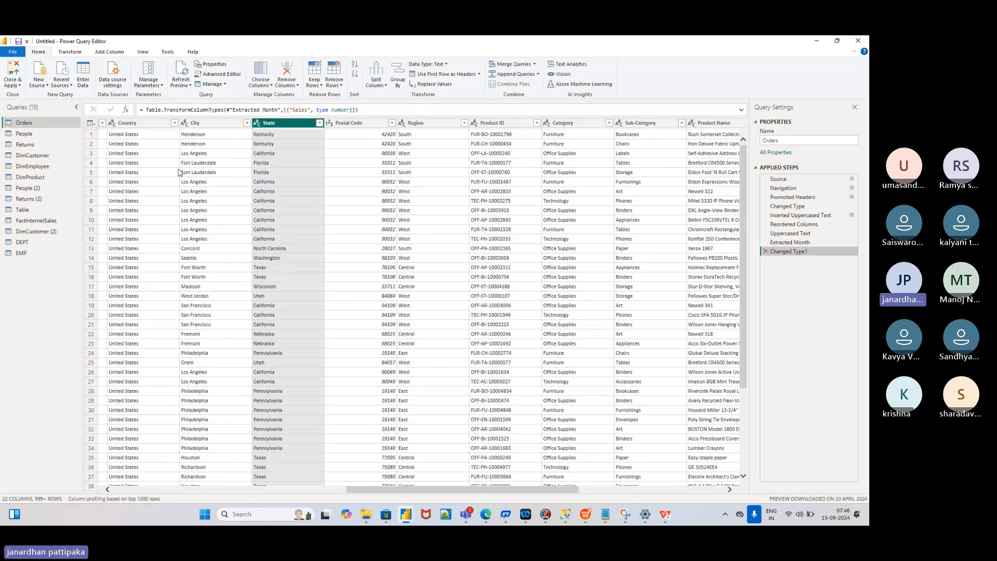
# Step: Start a basic text filter on the State column with the first condition set to equals New York
pyautogui.click(320, 123)
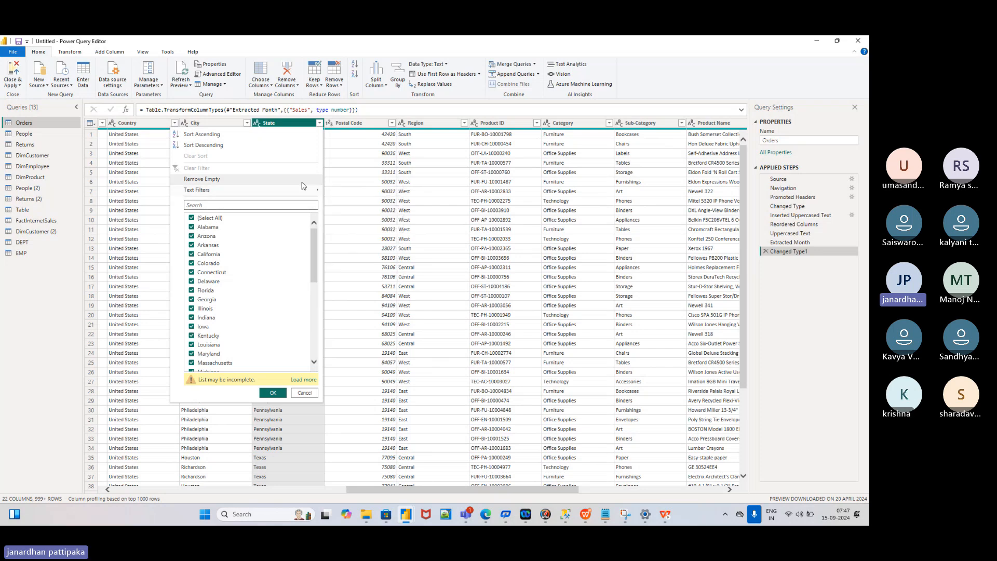
pyautogui.moveTo(254, 195)
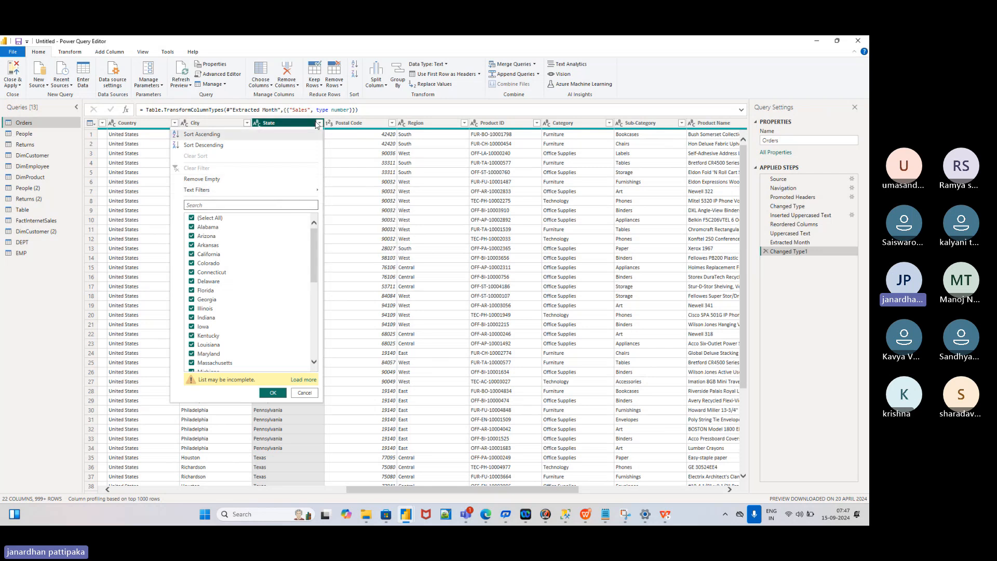
pyautogui.moveTo(232, 193)
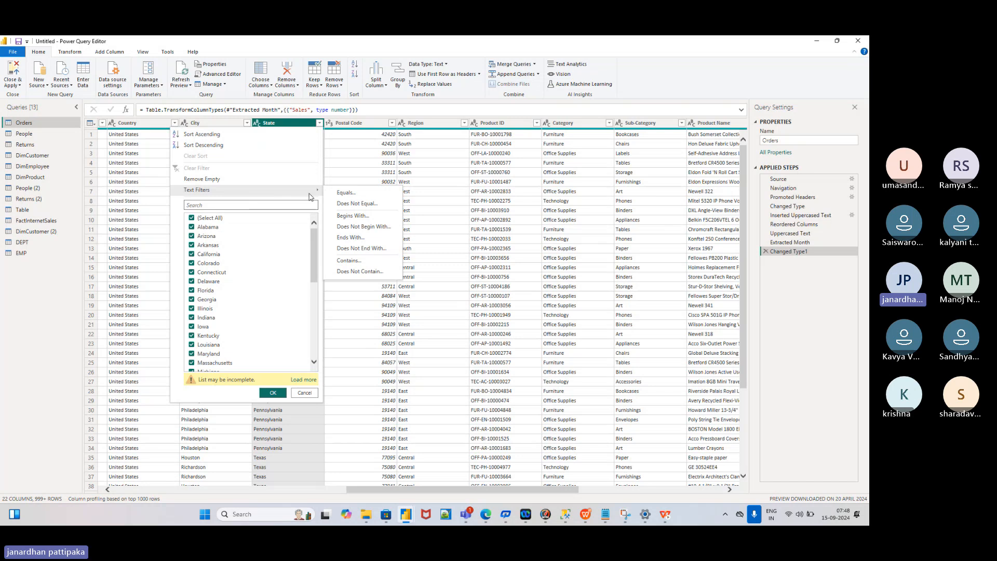
pyautogui.click(347, 194)
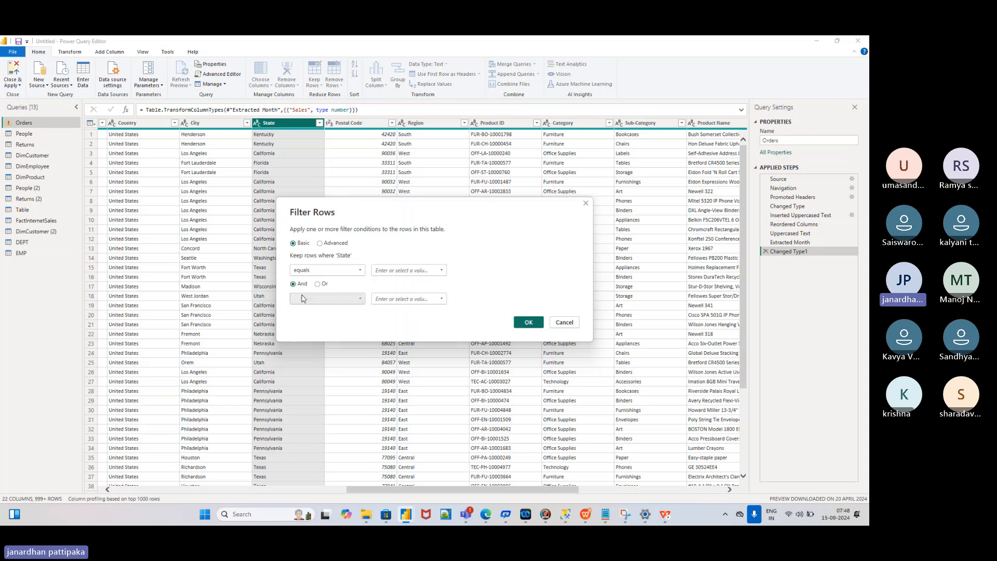
pyautogui.click(403, 269)
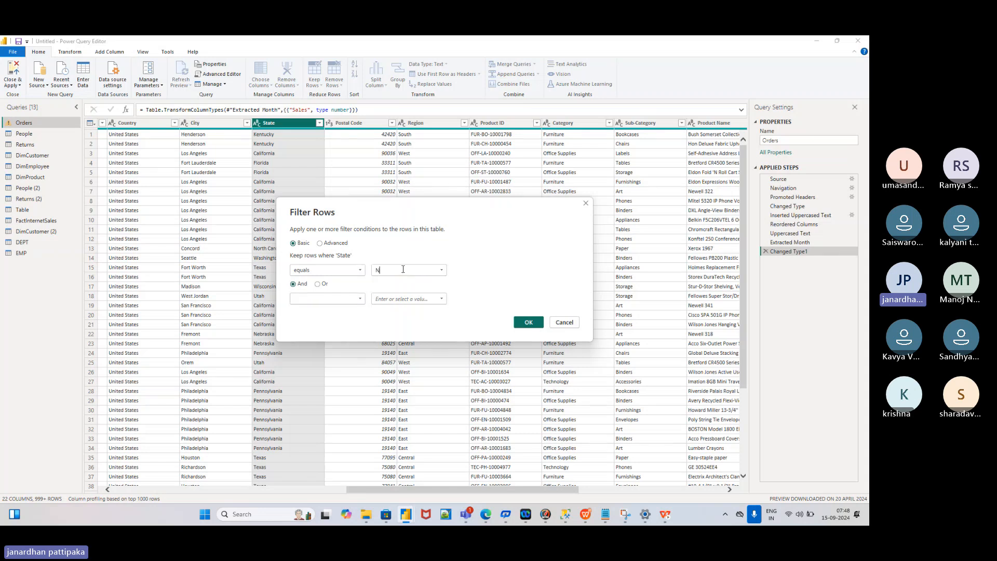
pyautogui.write('New')
pyautogui.click(443, 271)
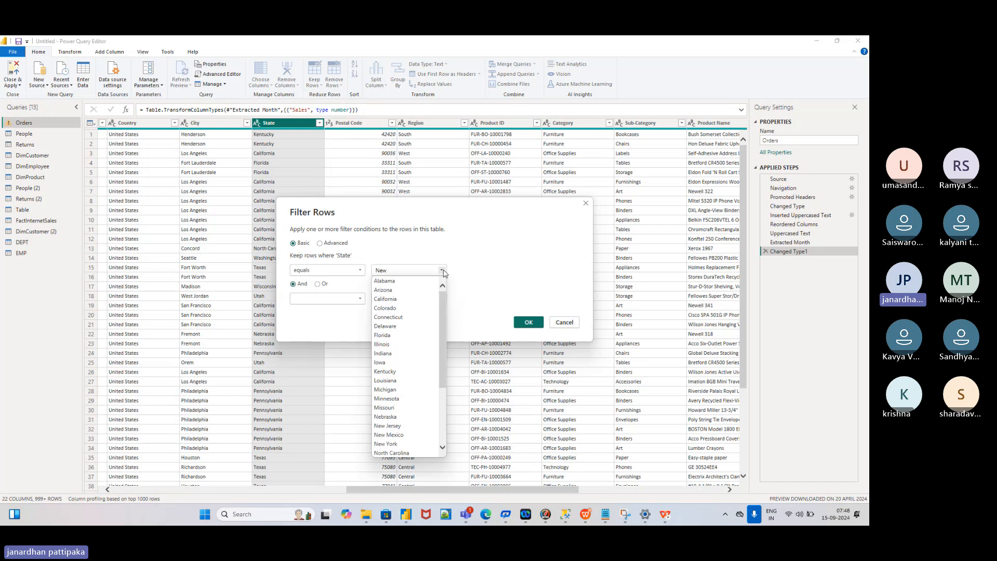
pyautogui.scroll(-1, 390, 408)
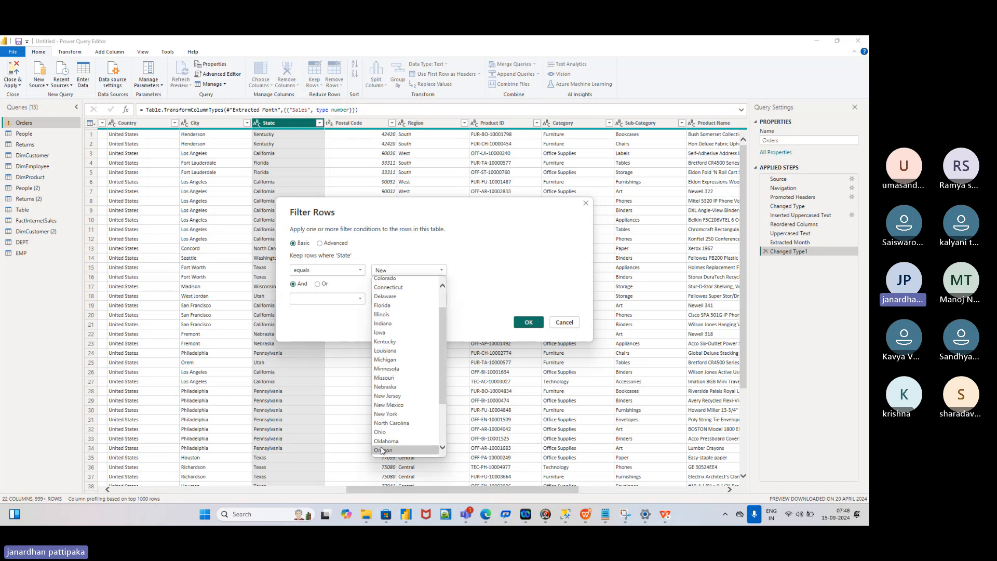
pyautogui.click(389, 415)
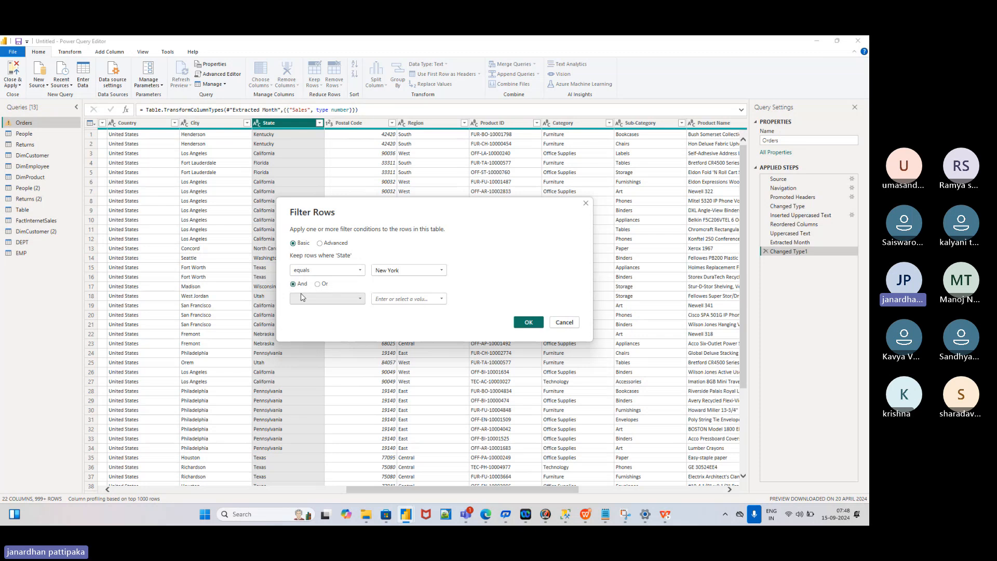
# Step: Apply the row filter with a second And condition where State equals Texas, and clear the State filter after reviewing the table
pyautogui.click(361, 301)
pyautogui.click(304, 323)
pyautogui.click(442, 299)
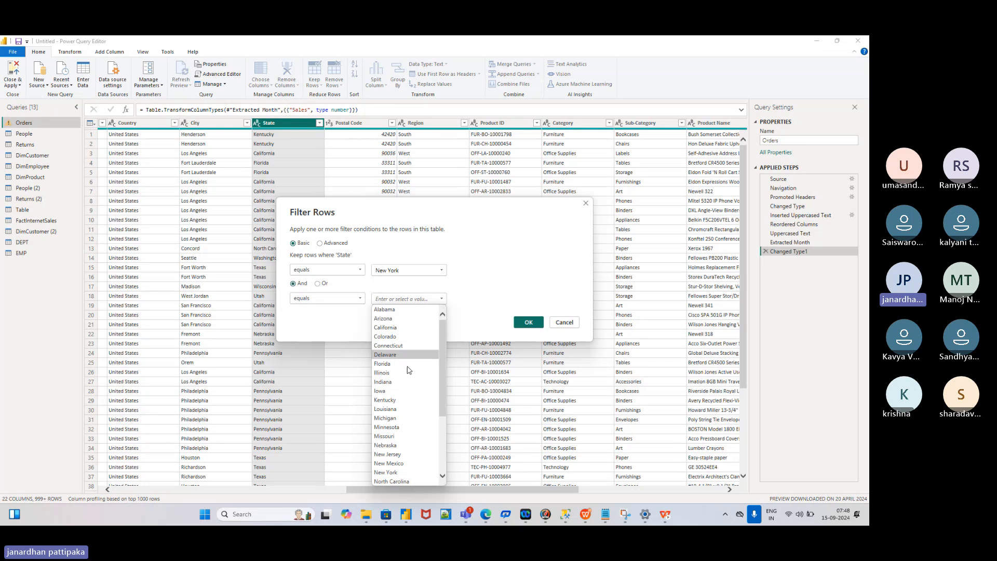
pyautogui.scroll(-4, 400, 395)
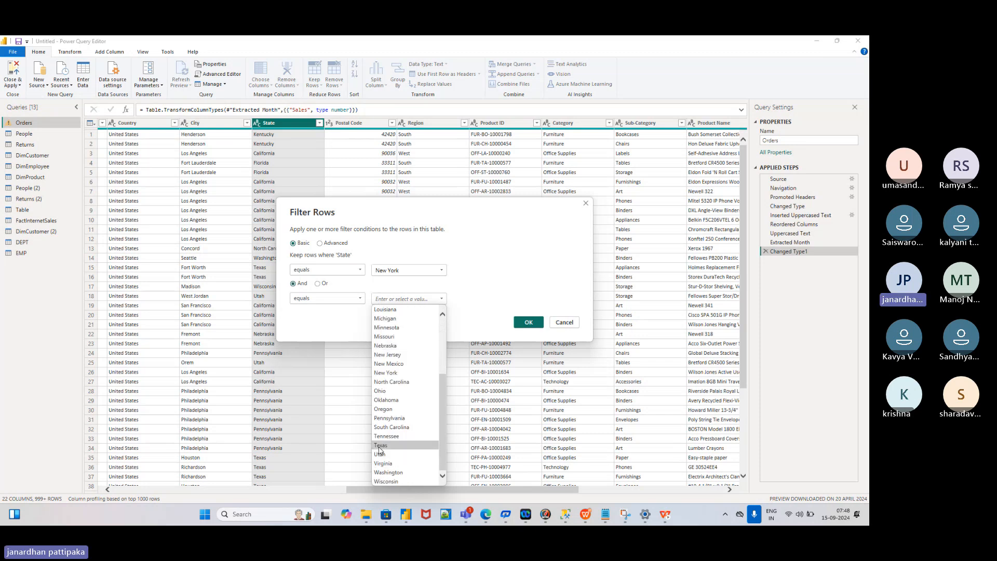
pyautogui.click(380, 446)
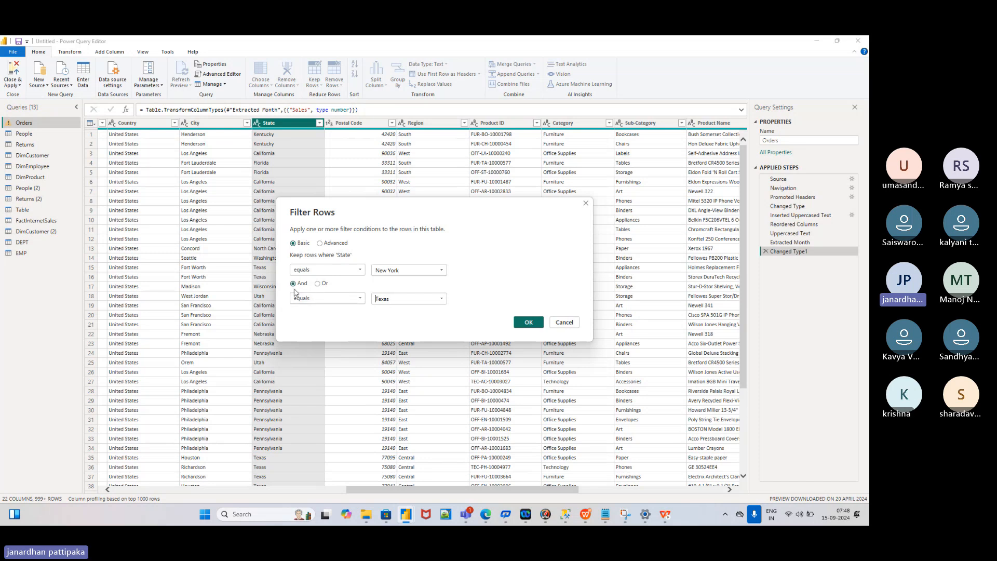
pyautogui.click(529, 325)
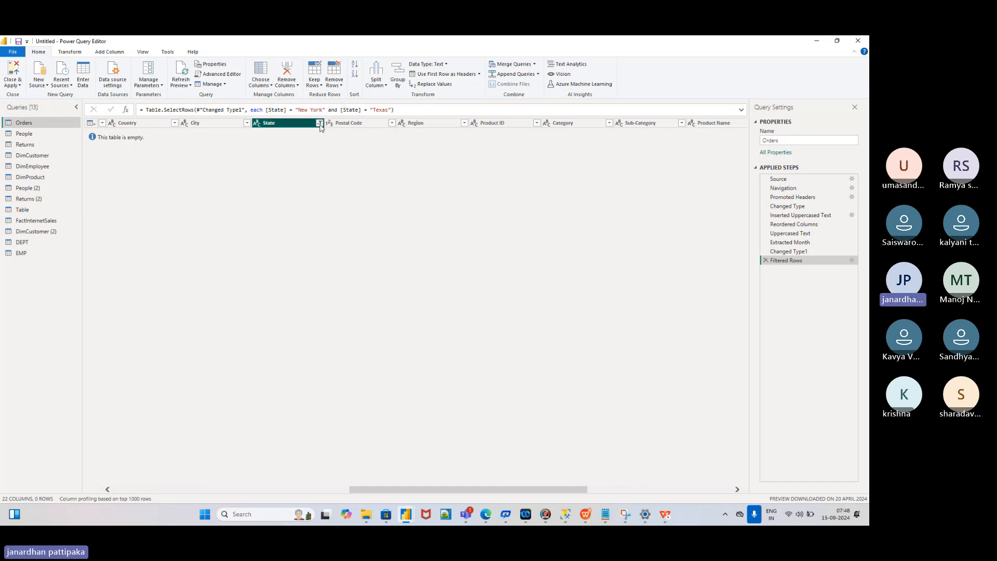
pyautogui.click(319, 124)
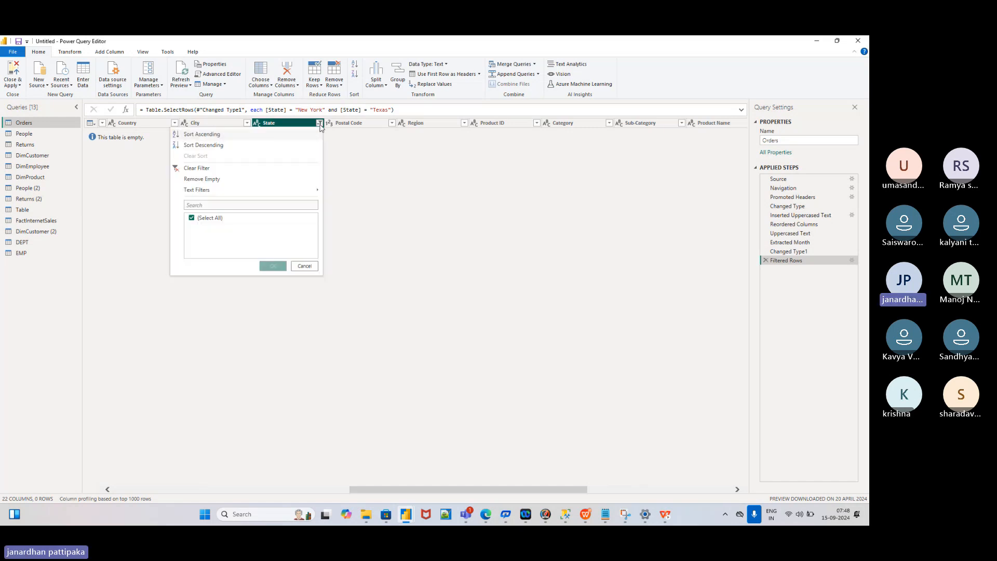
pyautogui.click(178, 168)
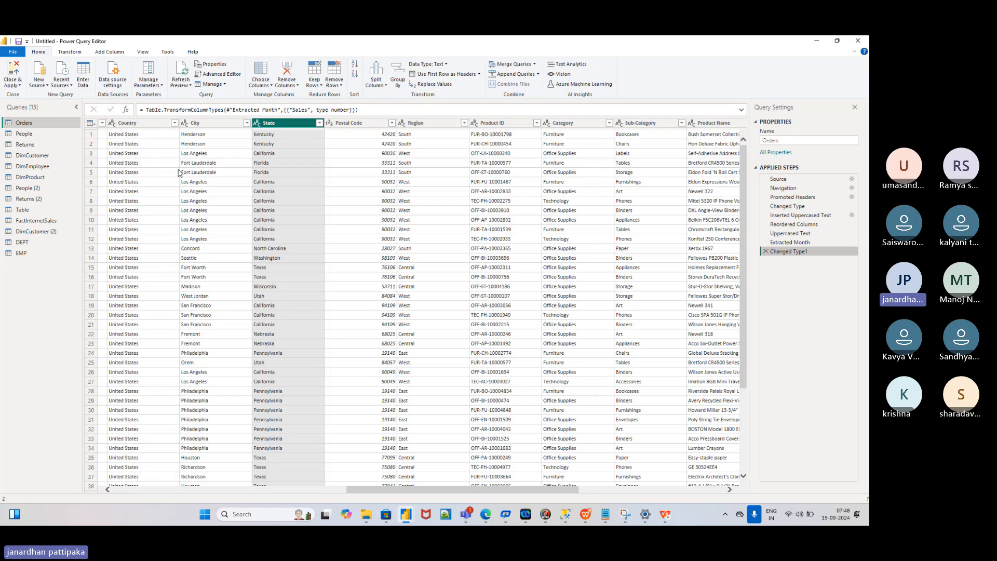
# Step: Start an Equals text filter on the State column with New York as the first condition's value
pyautogui.click(320, 123)
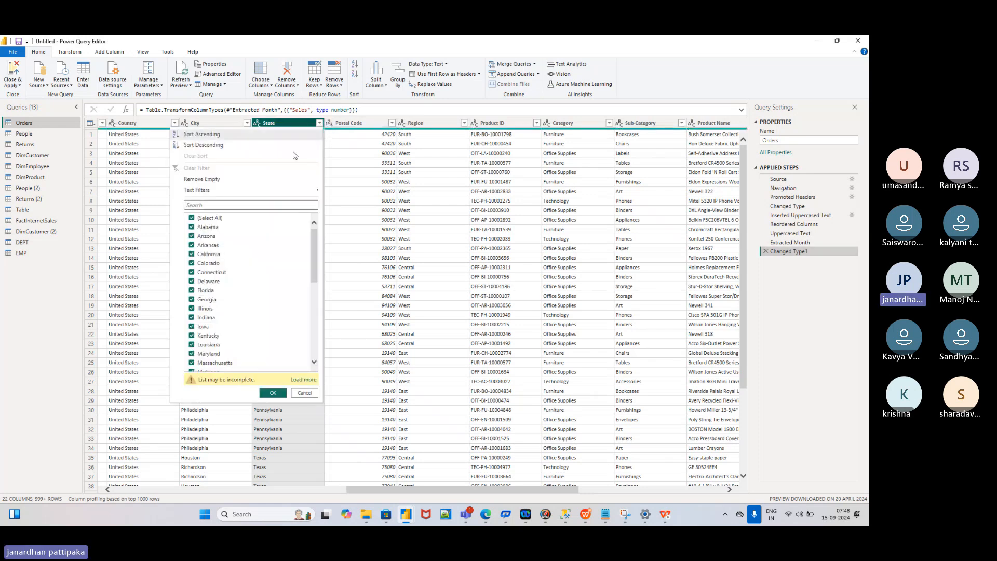
pyautogui.moveTo(207, 192)
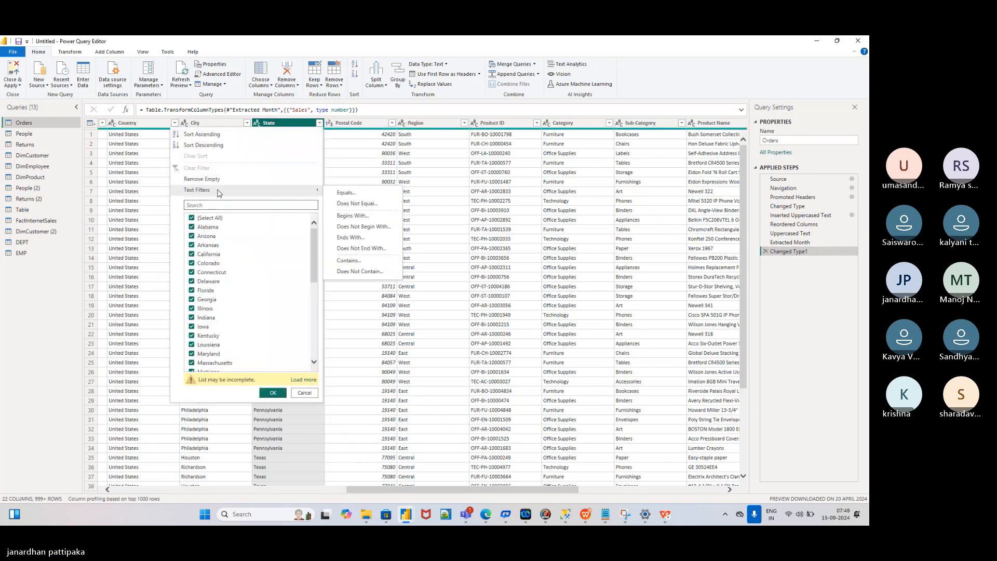
pyautogui.click(341, 194)
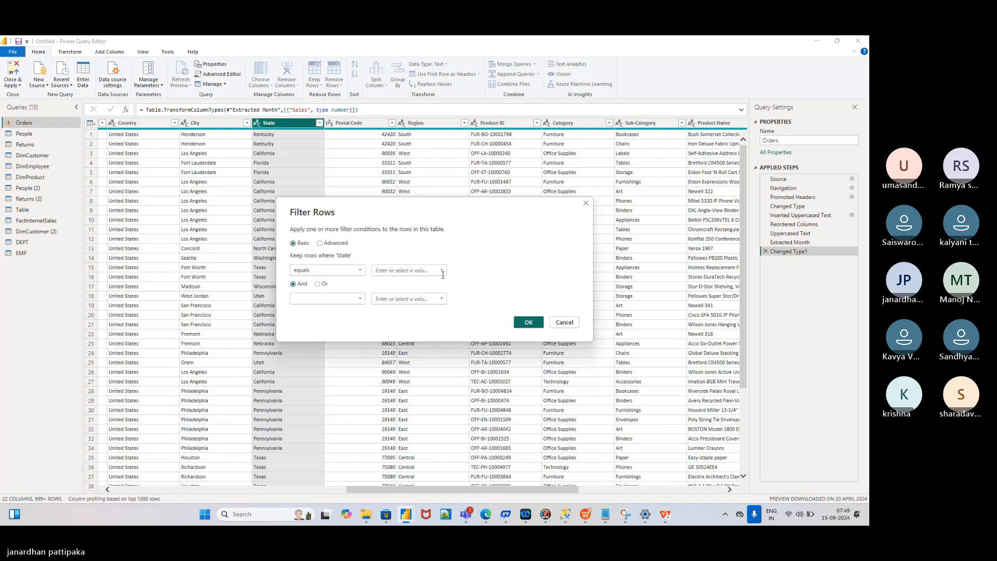
pyautogui.click(441, 271)
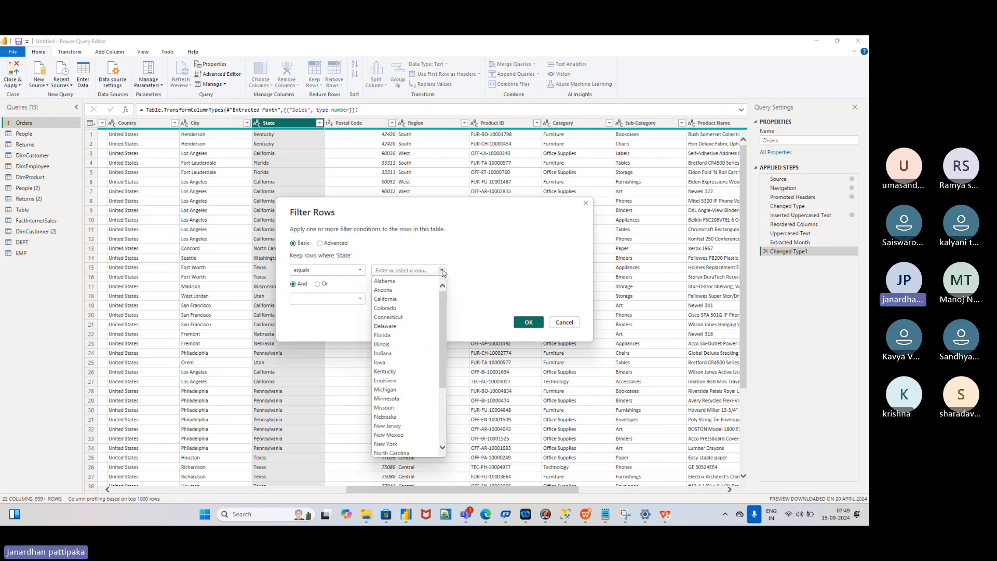
pyautogui.click(396, 445)
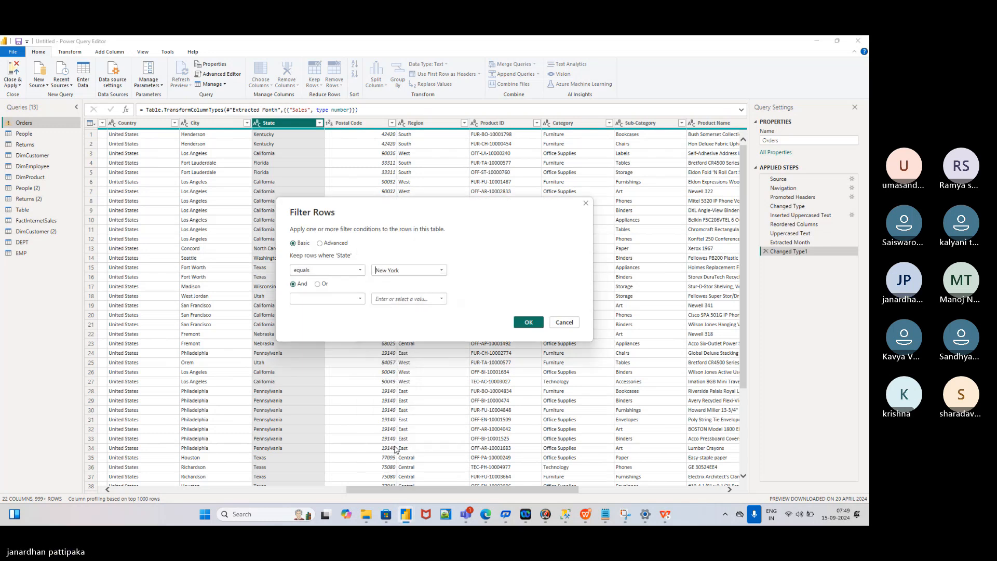
# Step: Add a second condition joined with Or where State equals Texas, and apply the row filter
pyautogui.click(317, 285)
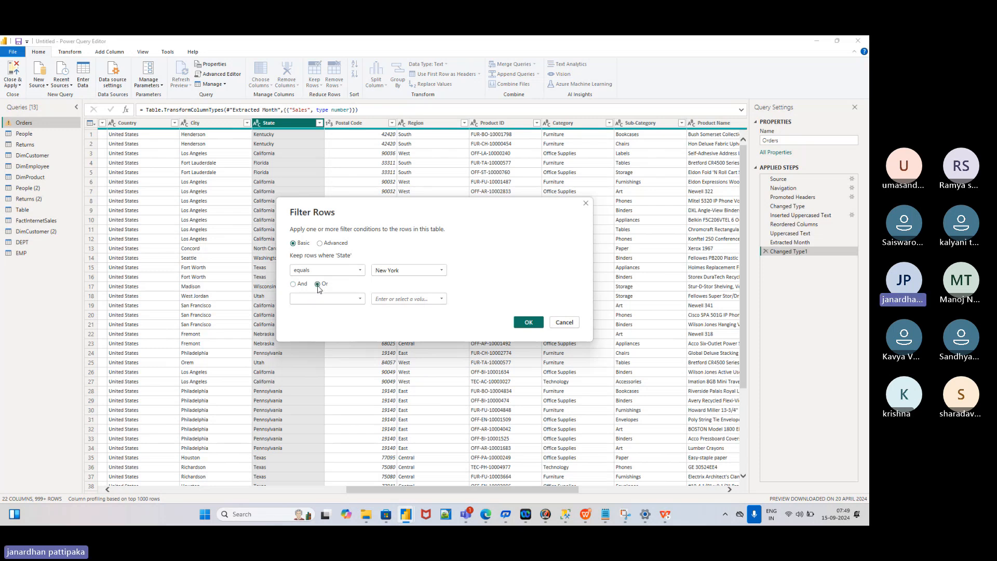
pyautogui.click(359, 300)
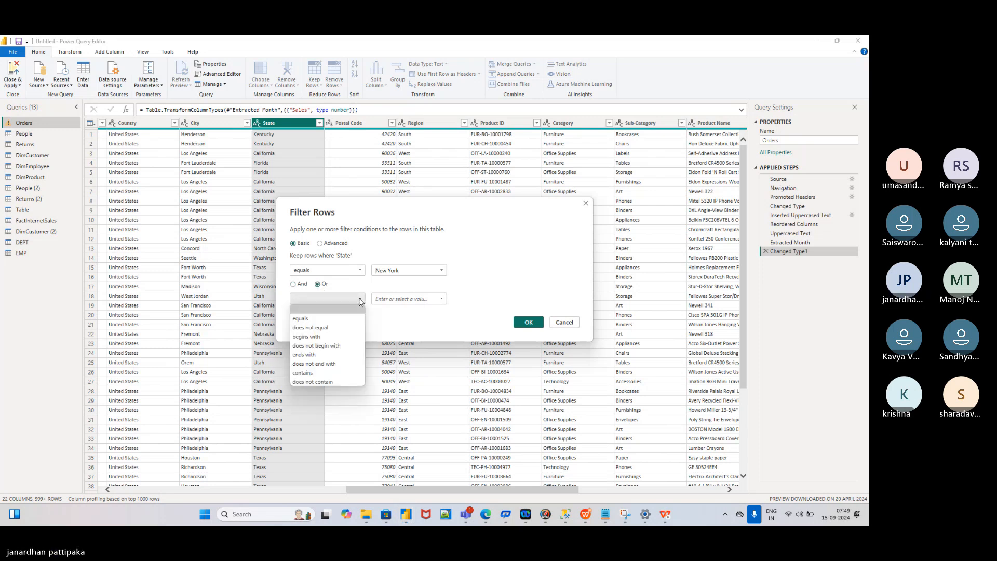
pyautogui.click(304, 318)
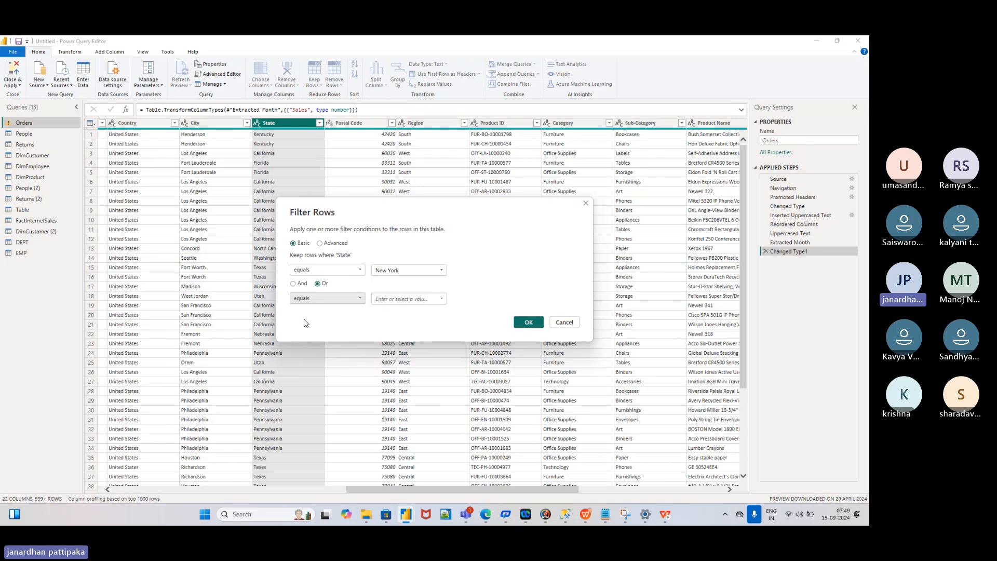
pyautogui.click(442, 300)
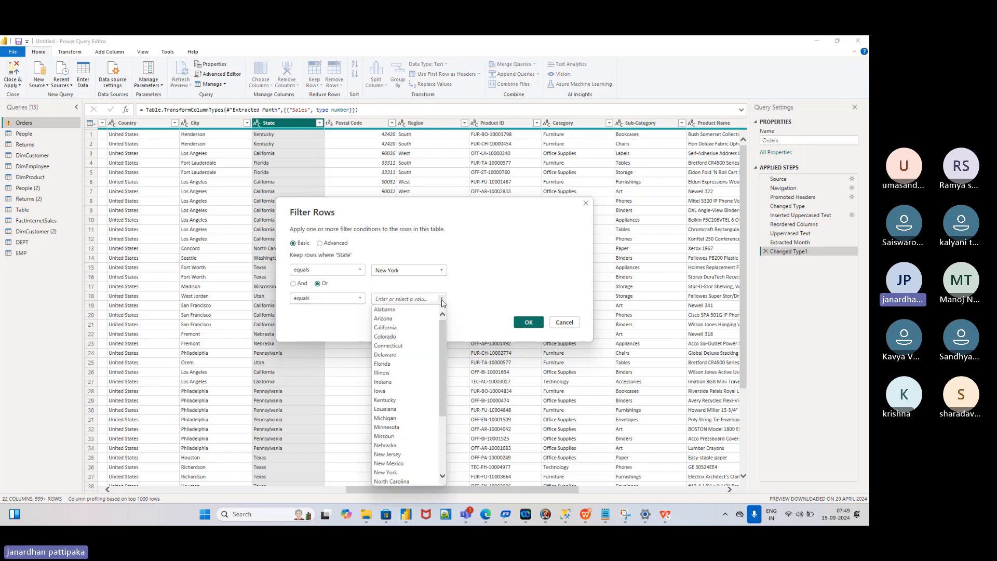
pyautogui.scroll(-4, 384, 436)
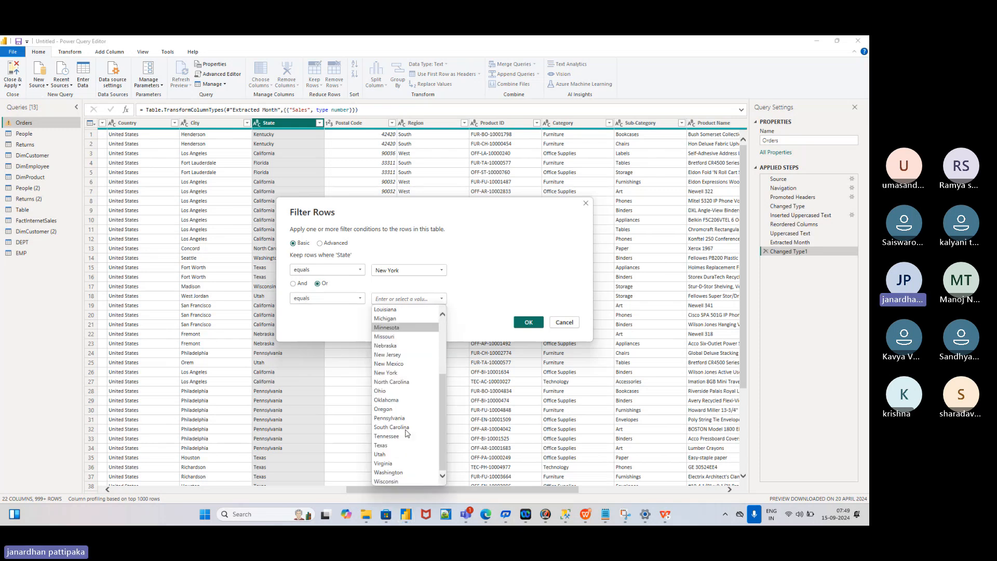
pyautogui.click(381, 446)
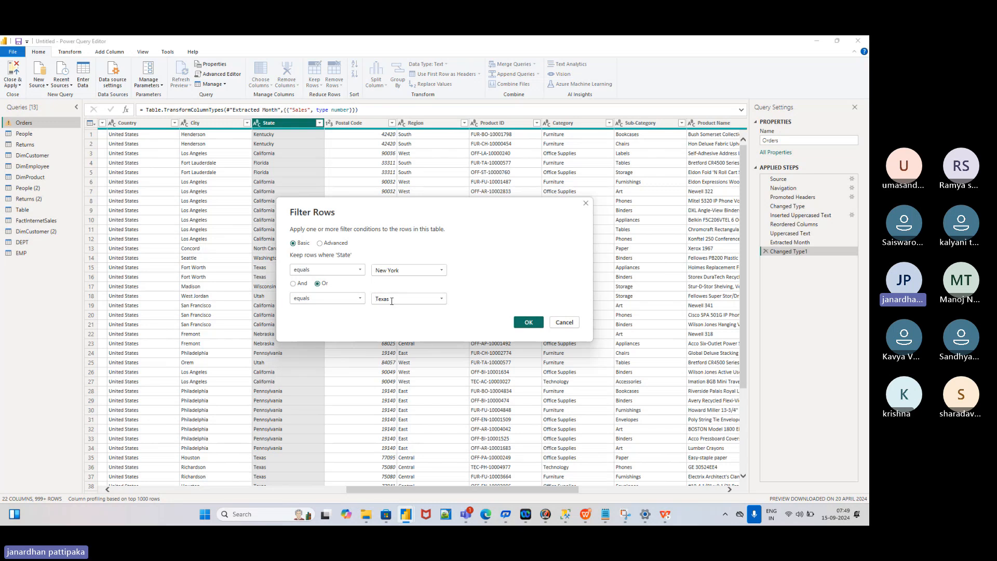
pyautogui.click(527, 322)
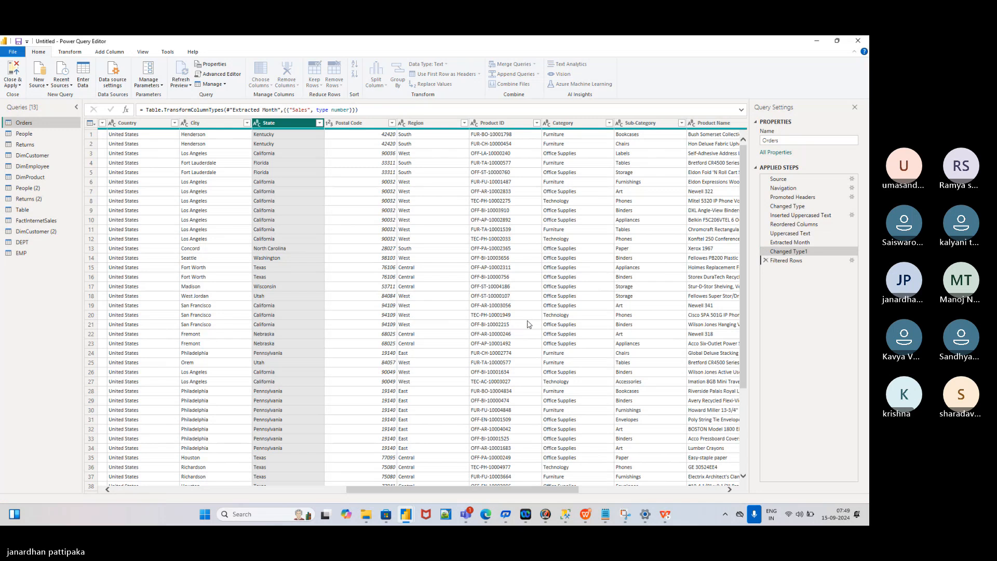
# Step: Check which states are selected in the State column's filter list and accept the selection
pyautogui.click(319, 123)
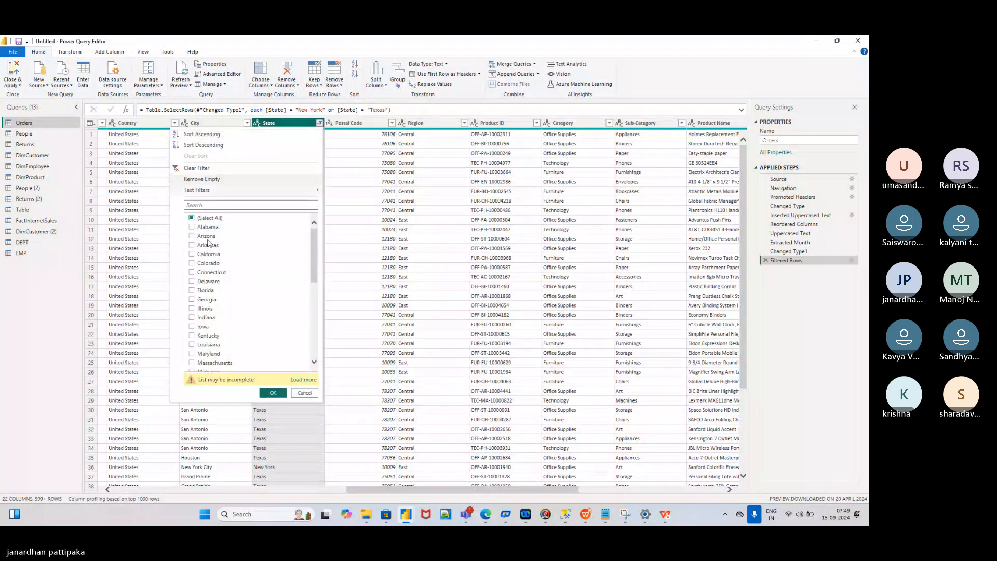
pyautogui.scroll(-4, 234, 283)
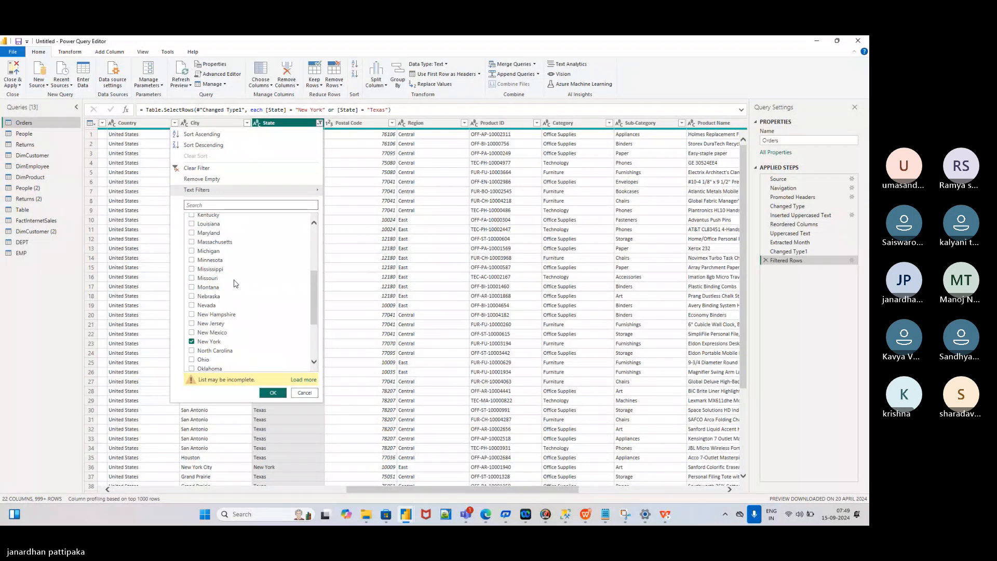
pyautogui.scroll(-3, 235, 283)
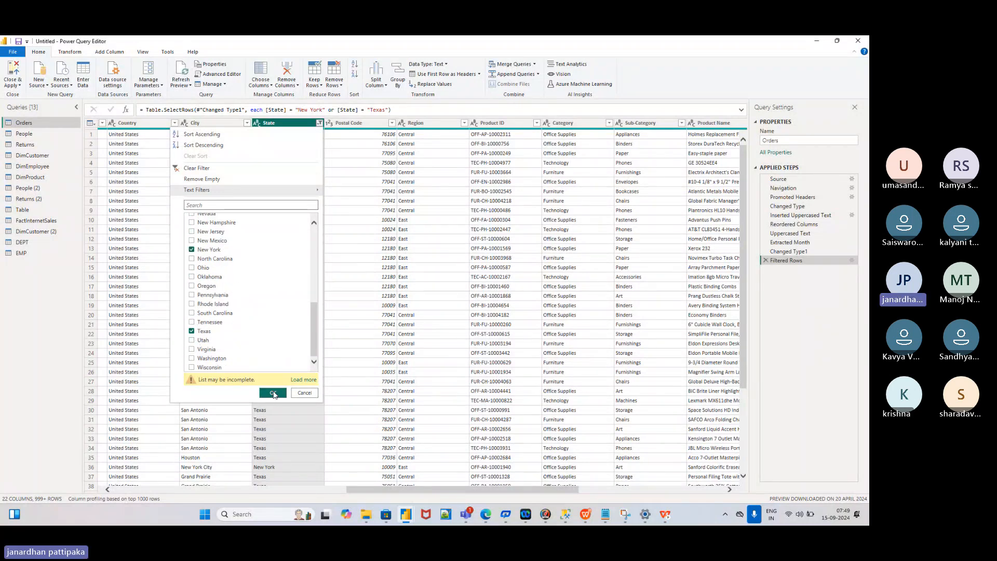
pyautogui.click(273, 393)
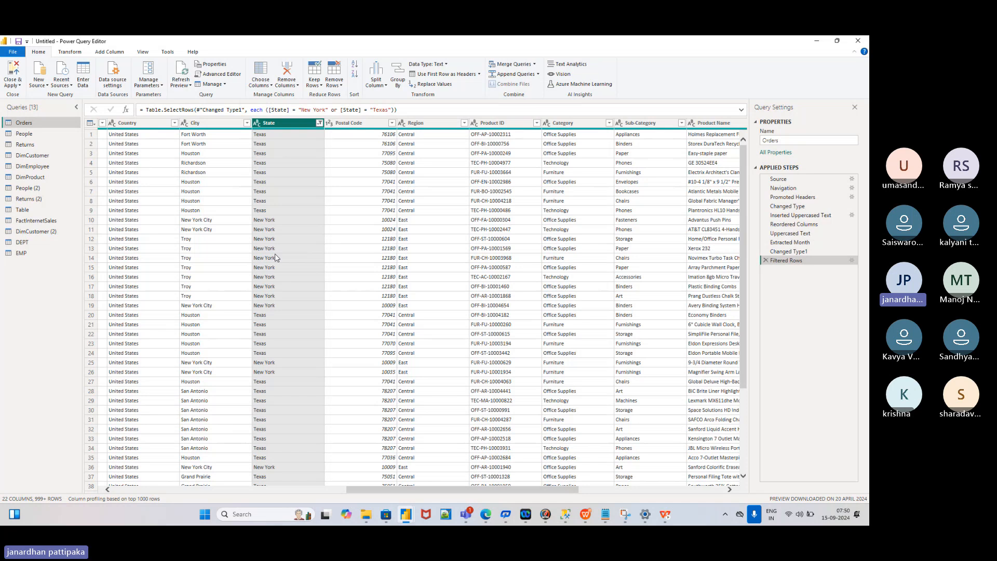
# Step: Clear the New York or Texas filter from the State column
pyautogui.click(320, 124)
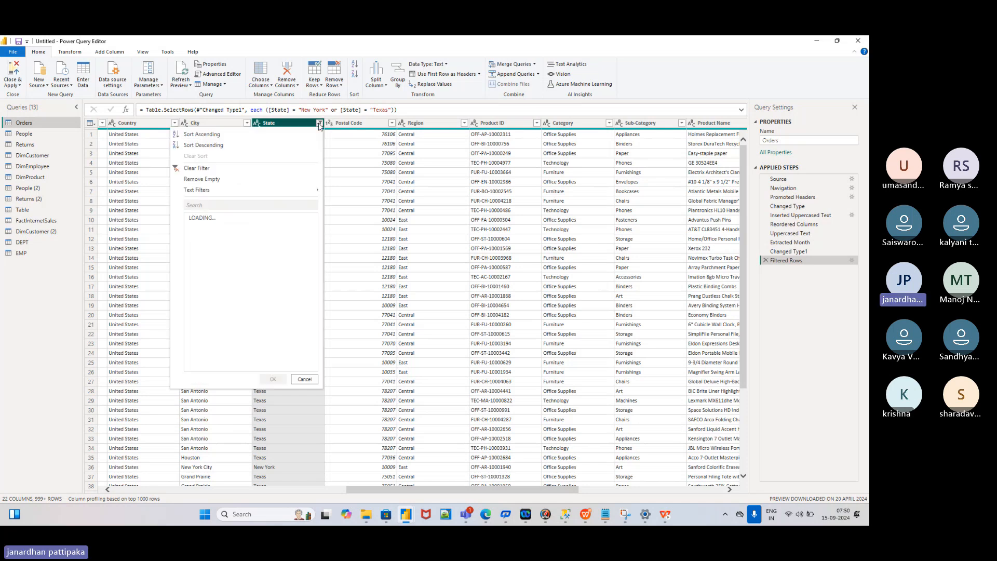
pyautogui.click(342, 136)
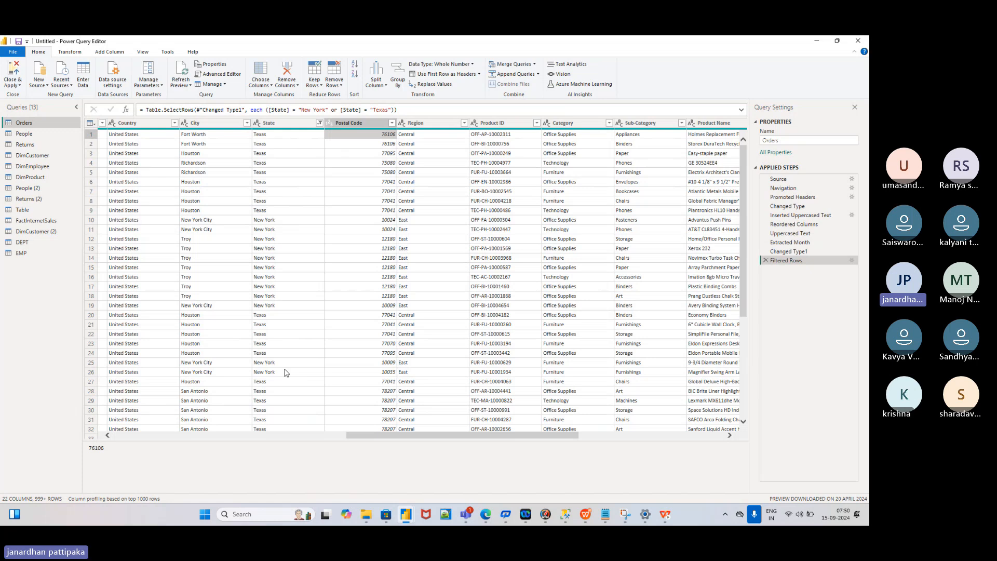
pyautogui.click(320, 123)
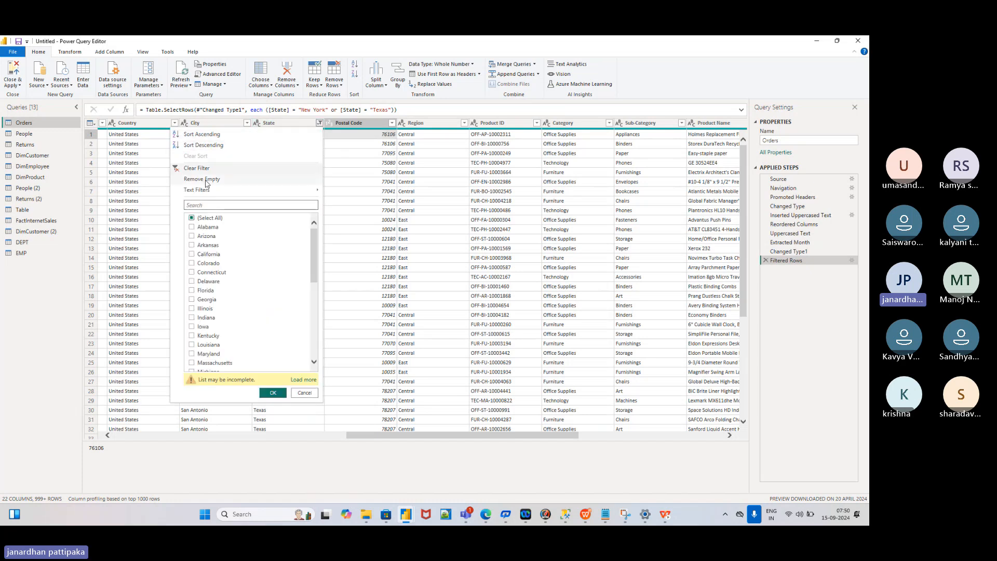
pyautogui.click(176, 170)
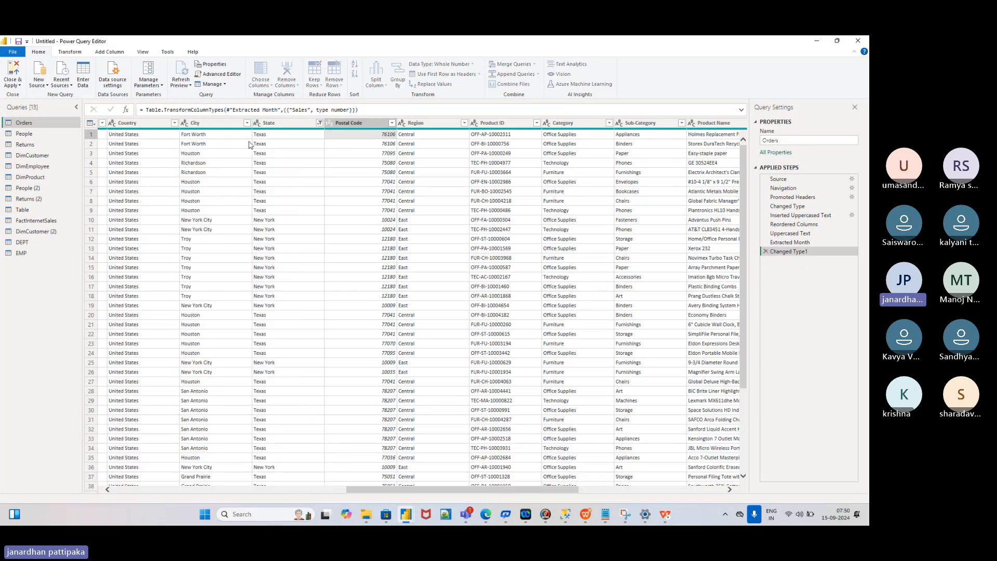
# Step: Start an Equals text filter on the State column with Alabama as the first condition's value
pyautogui.click(320, 123)
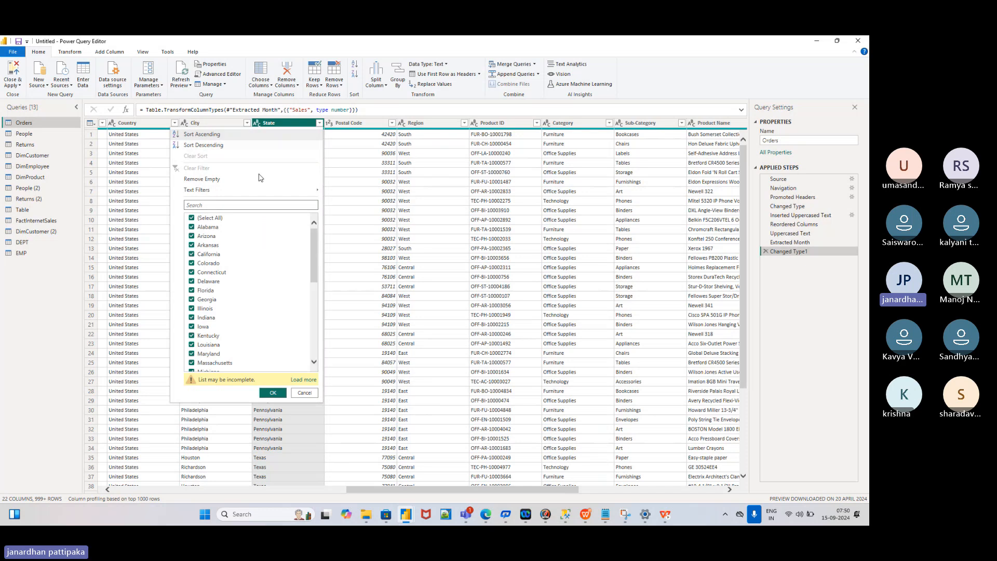
pyautogui.moveTo(204, 194)
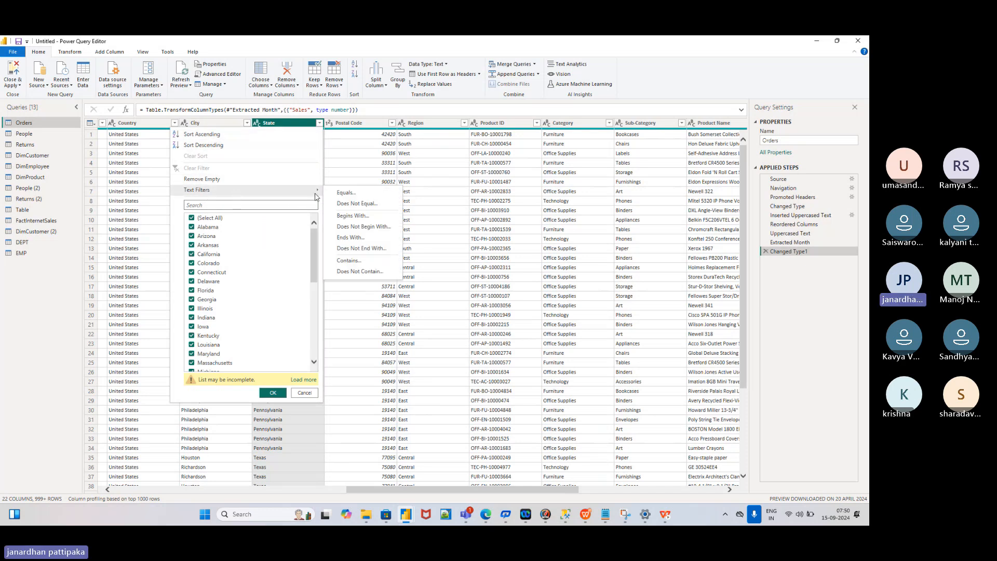
pyautogui.click(346, 193)
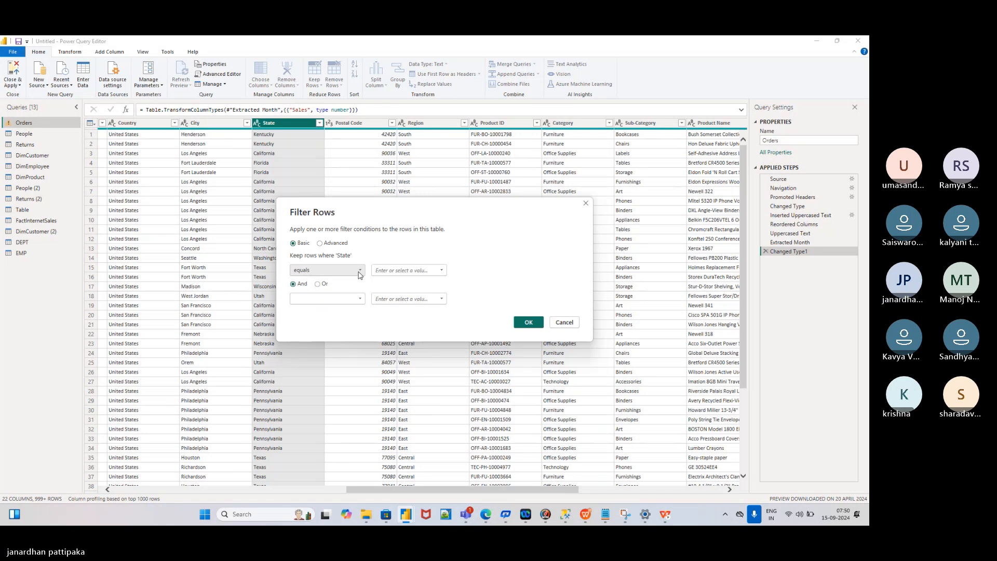
pyautogui.click(442, 271)
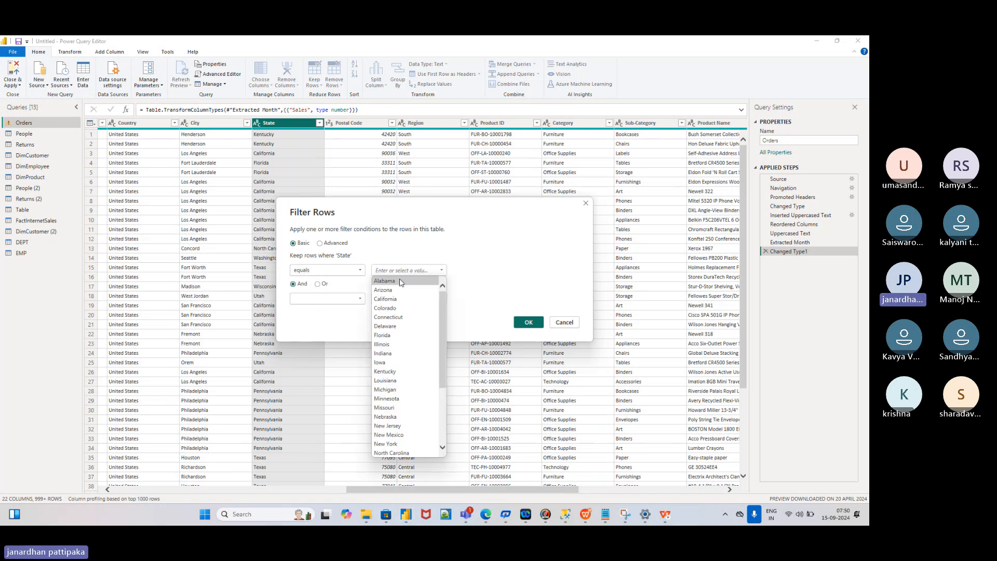
pyautogui.click(390, 282)
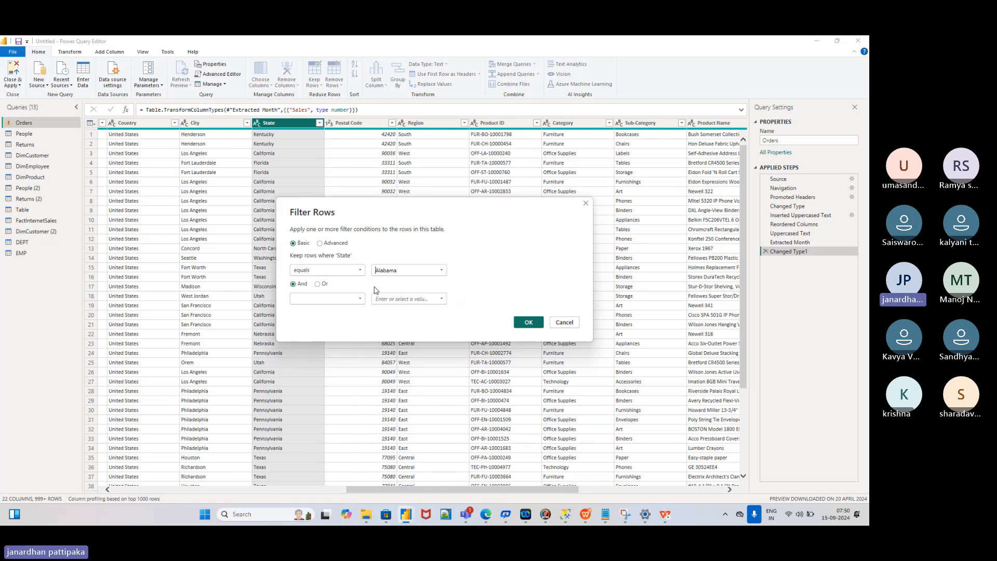
# Step: Add a second condition joined with And where State equals Arizona, and apply the row filter
pyautogui.click(346, 300)
pyautogui.click(307, 323)
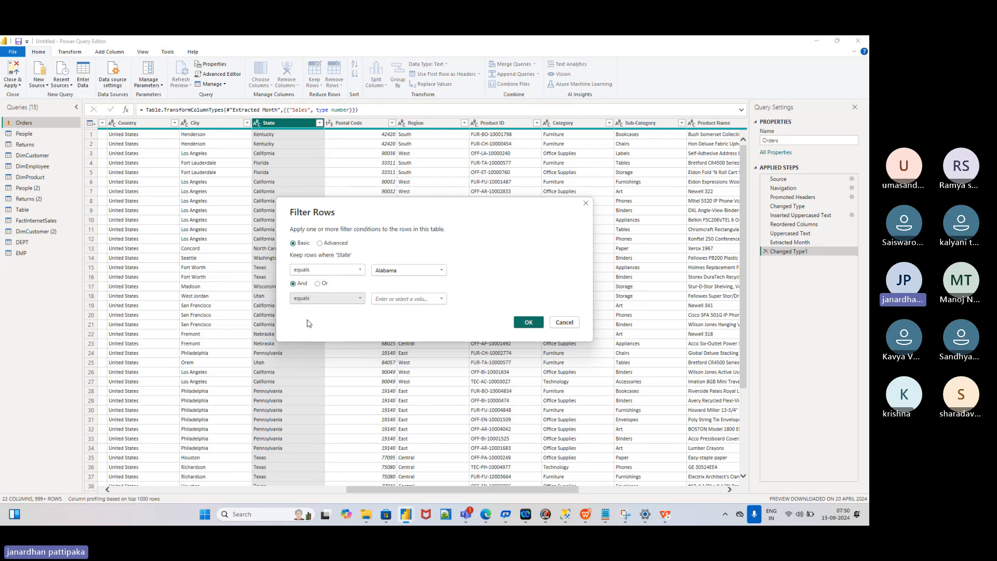
pyautogui.click(434, 297)
pyautogui.click(393, 324)
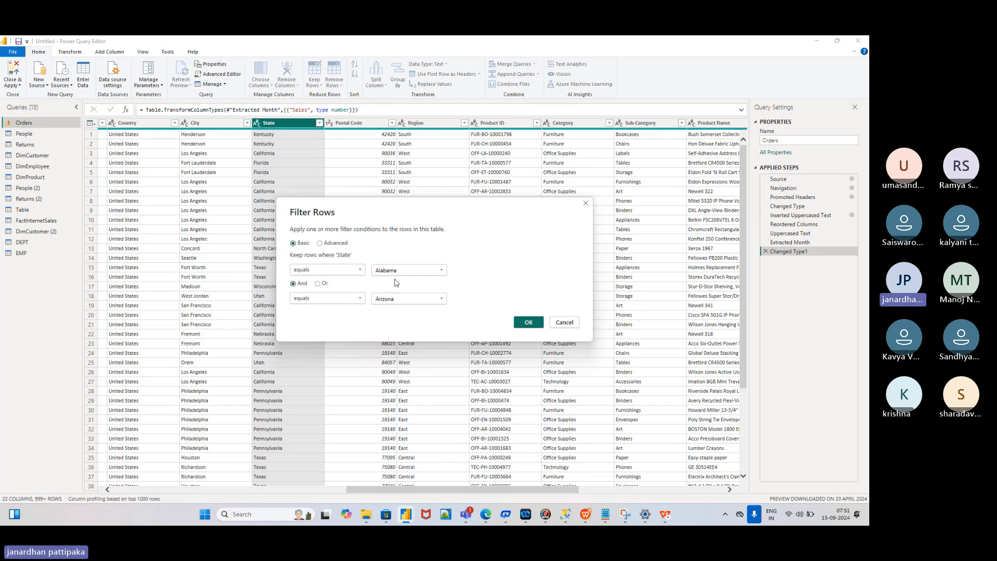
pyautogui.click(528, 323)
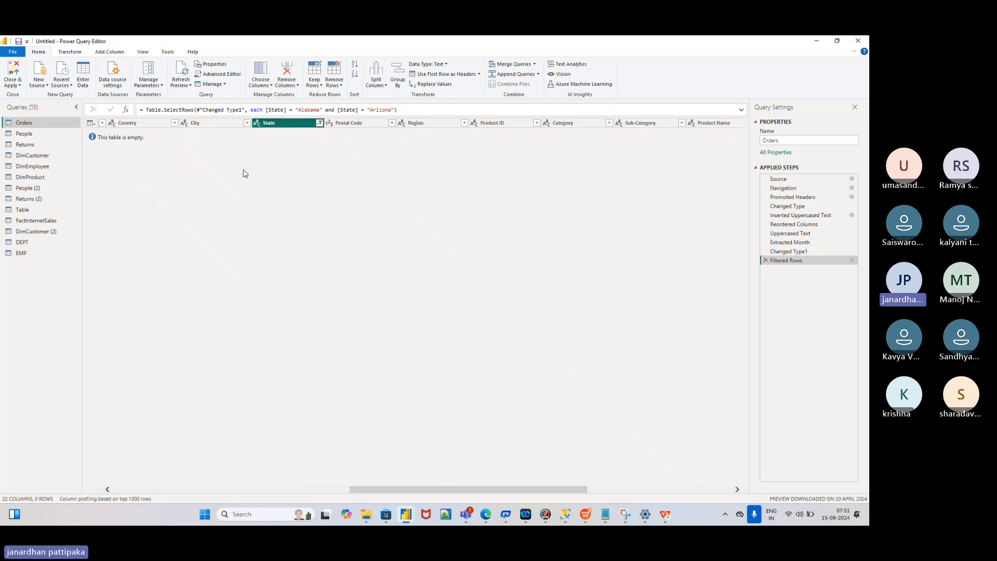
# Step: Clear the Alabama and Arizona filter from the State column
pyautogui.click(320, 123)
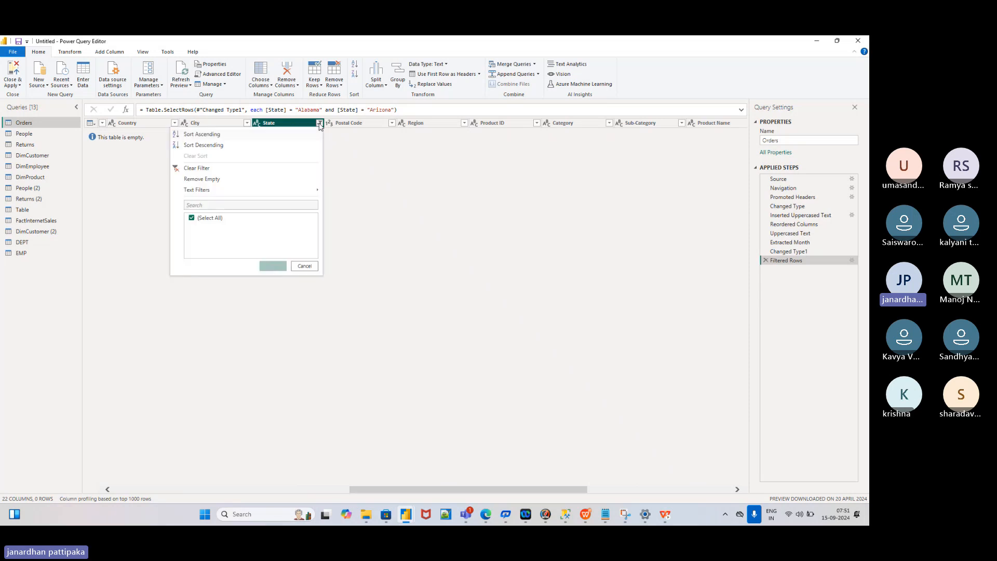
pyautogui.click(177, 169)
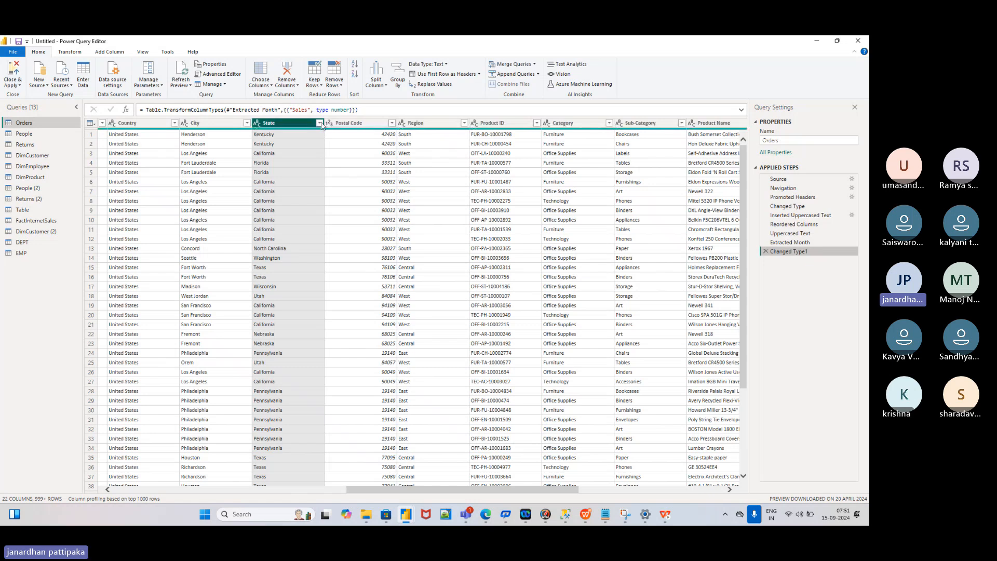
# Step: Open a new Equals text filter on the State column and set its first value to Alabama
pyautogui.click(320, 123)
pyautogui.moveTo(226, 194)
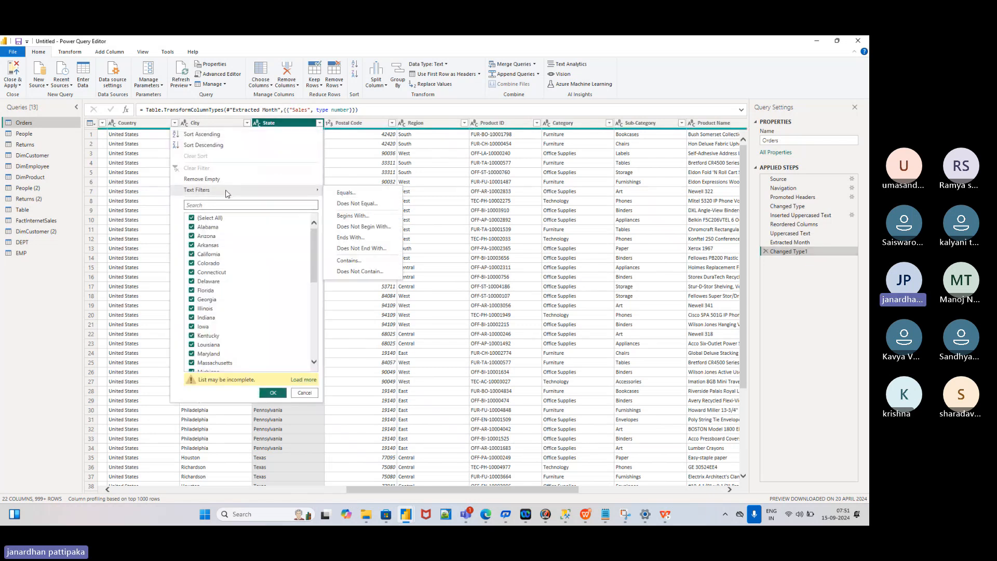
pyautogui.click(344, 194)
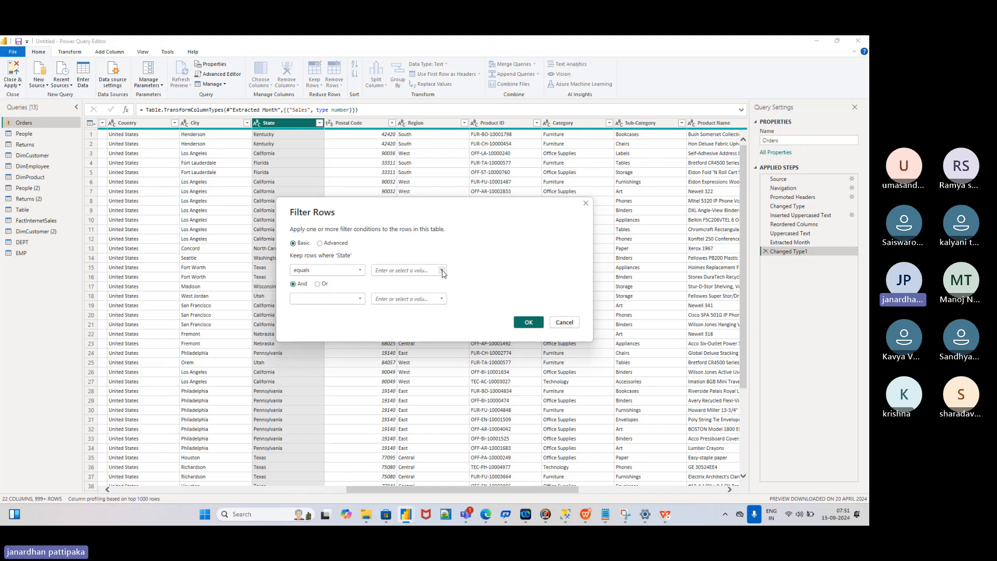
pyautogui.click(442, 270)
pyautogui.click(385, 281)
# Step: Add a second condition joined with Or where State equals California, and apply the row filter
pyautogui.click(359, 299)
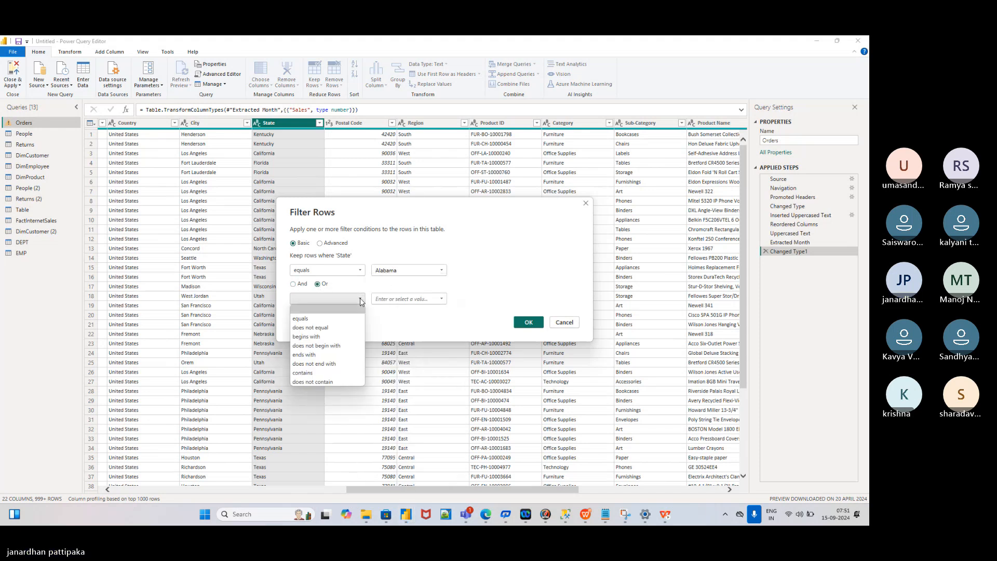
pyautogui.click(314, 319)
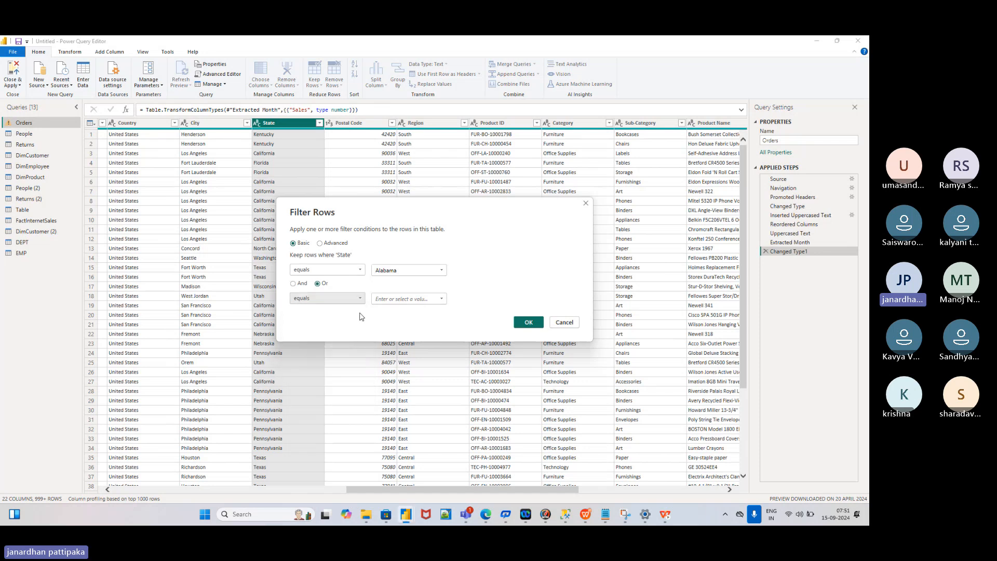
pyautogui.click(442, 300)
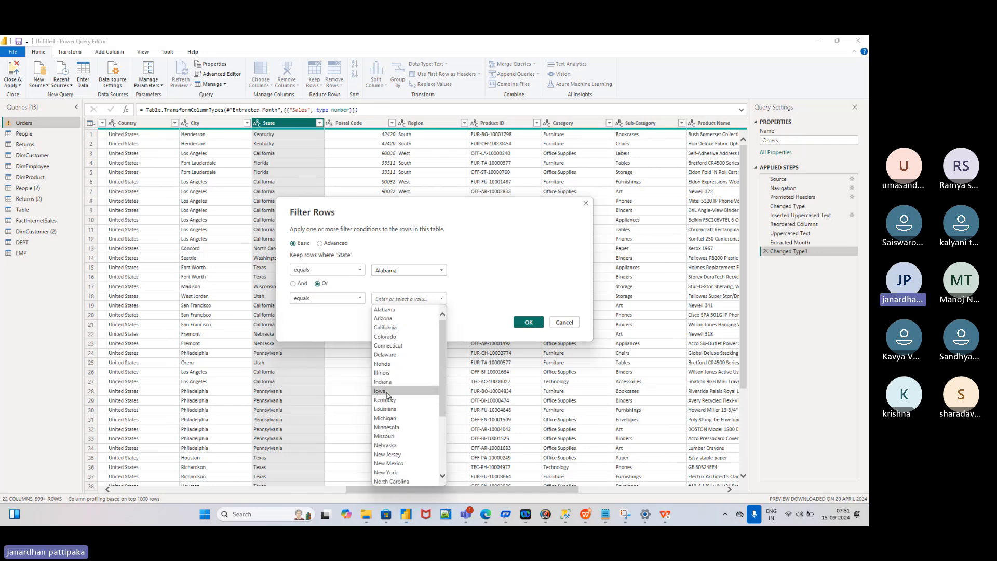
pyautogui.click(390, 328)
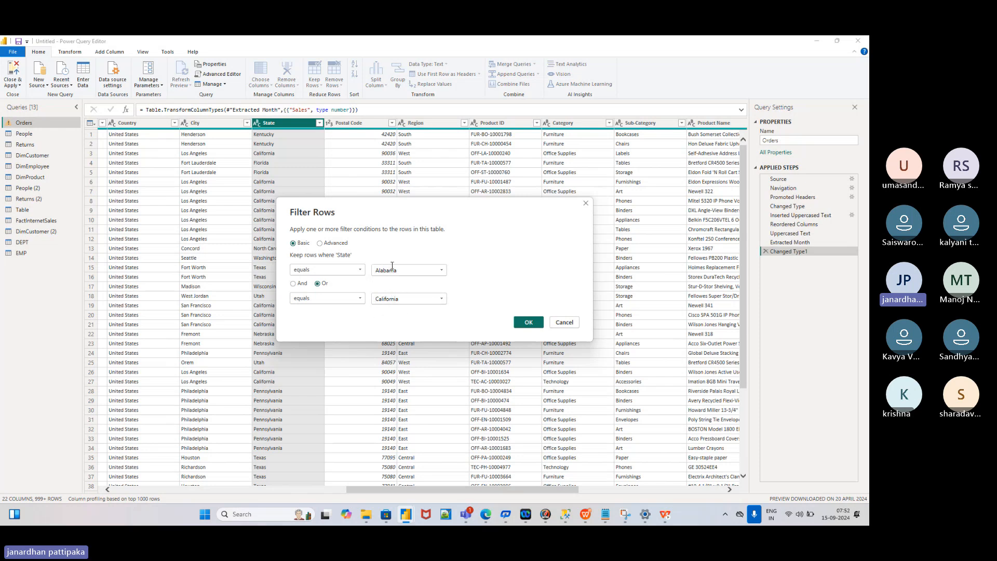
pyautogui.click(527, 323)
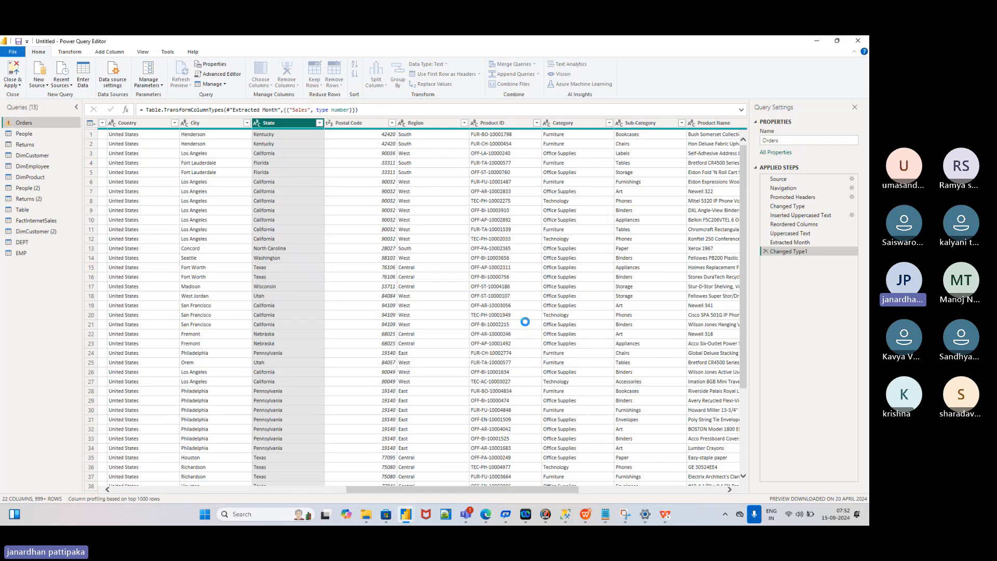
# Step: Try a Between number filter on the SAL column of the EMP query without entering values, and dismiss it
pyautogui.click(320, 123)
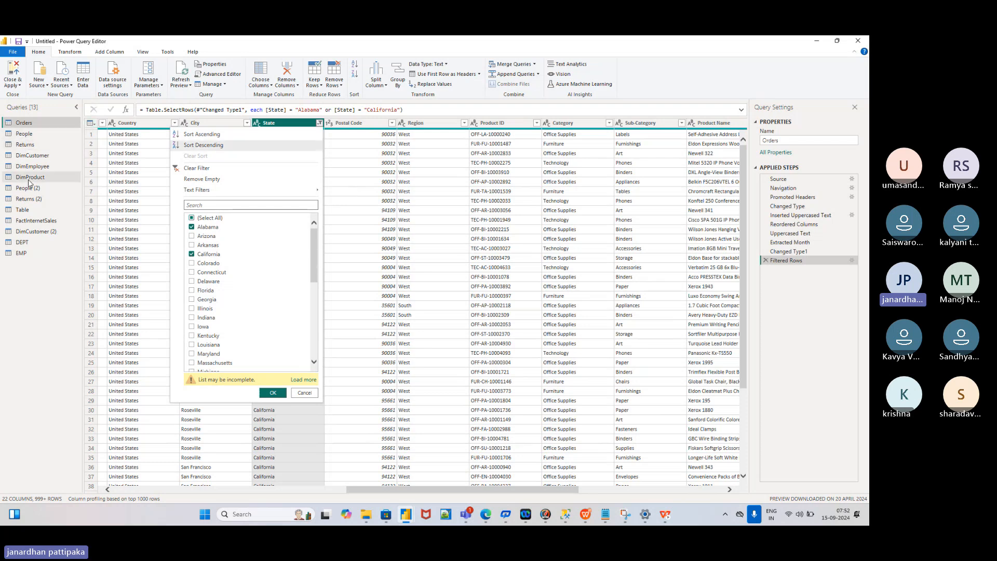
pyautogui.click(22, 253)
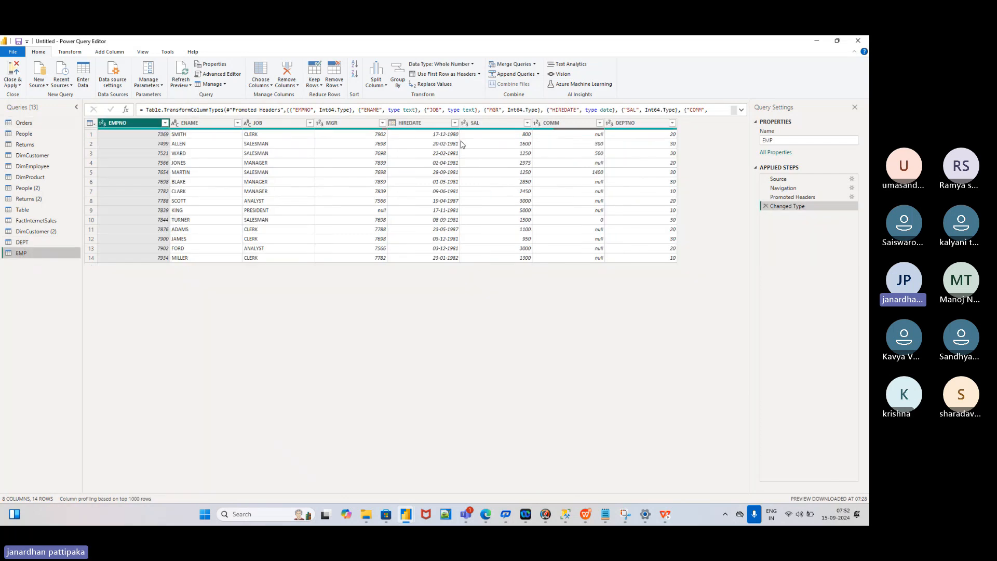
pyautogui.click(527, 123)
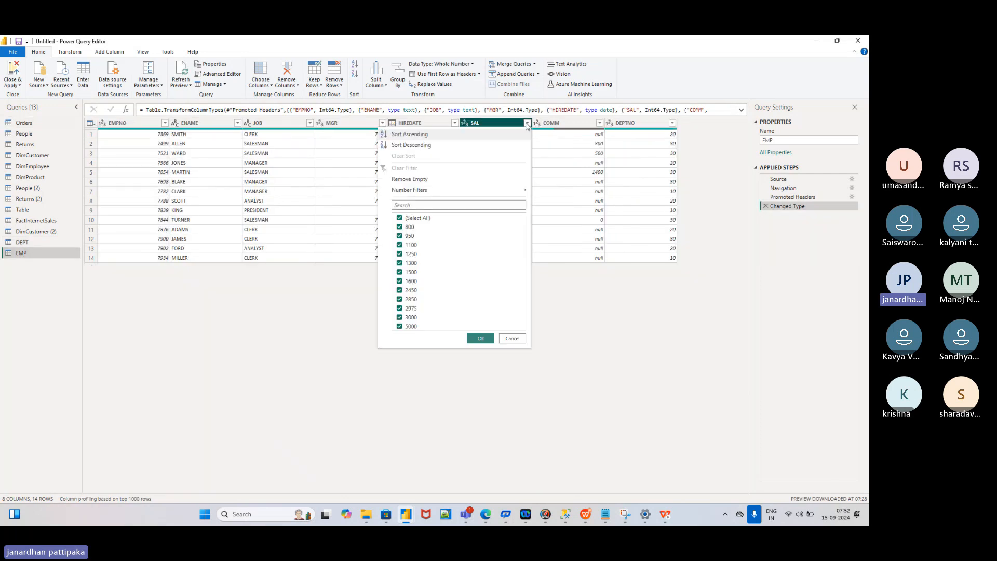
pyautogui.moveTo(425, 193)
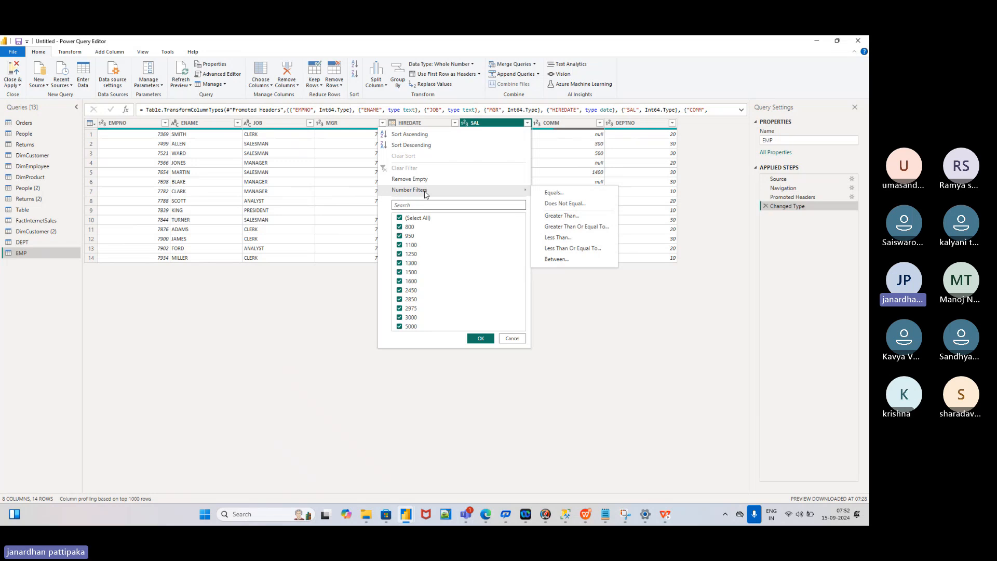
pyautogui.click(551, 259)
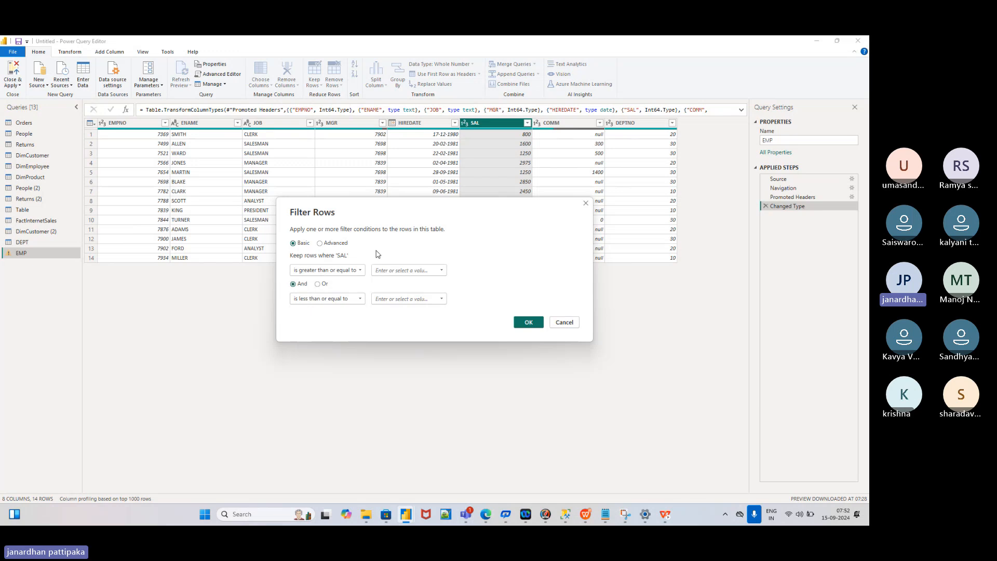
pyautogui.click(537, 322)
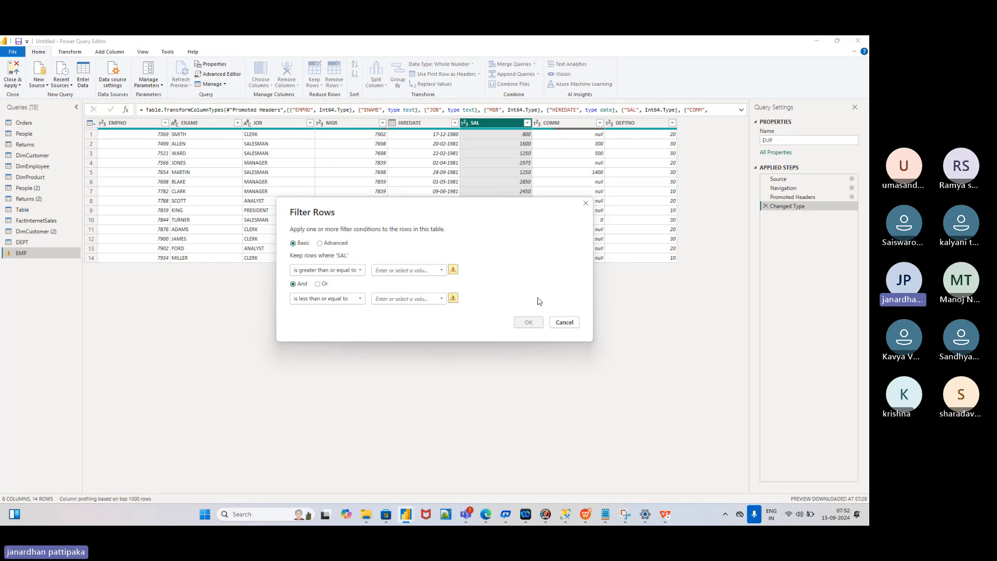
pyautogui.click(585, 204)
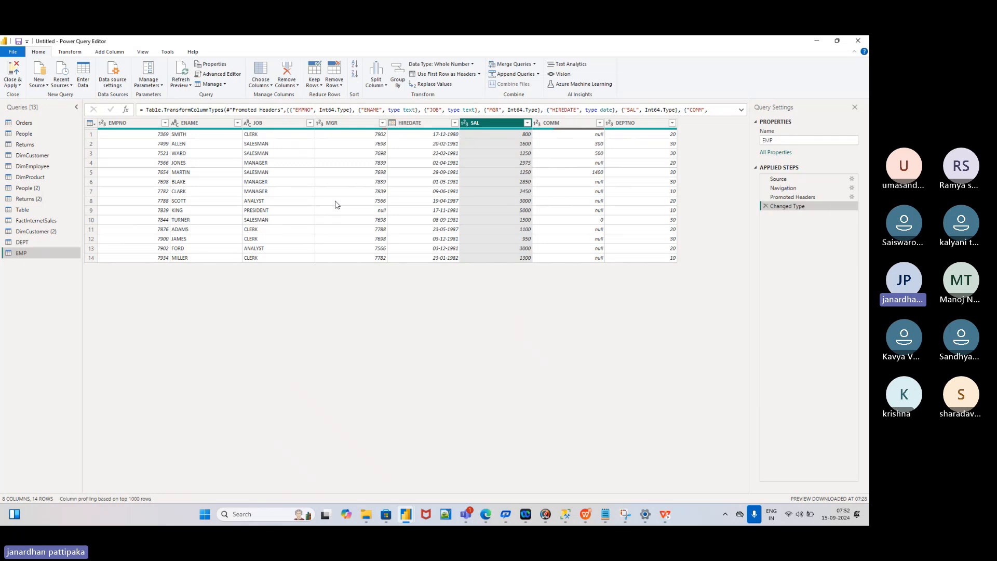
pyautogui.click(206, 130)
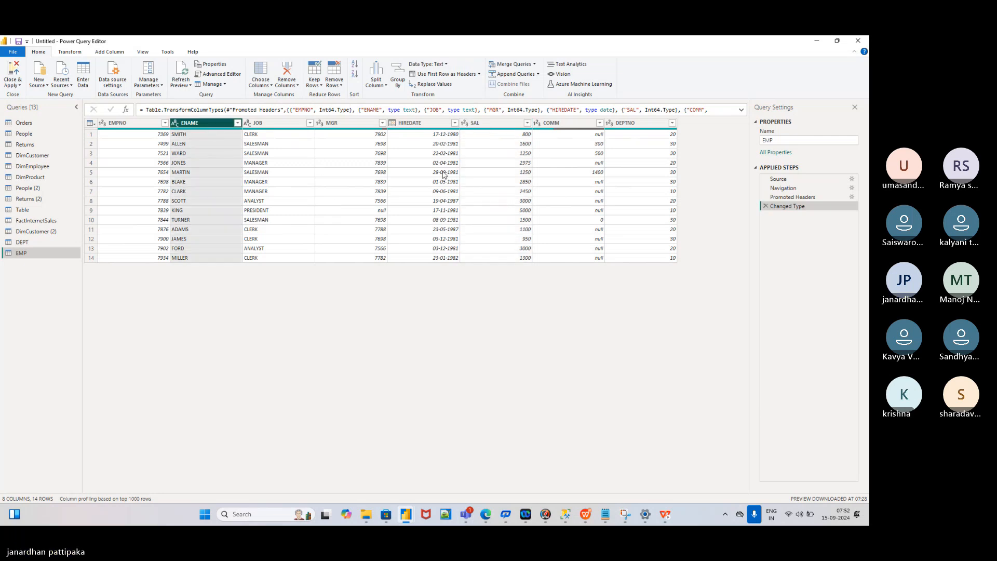
# Step: Try an Equals number filter on the DEPTID column of the DEPT query without entering a value, and cancel it
pyautogui.click(23, 243)
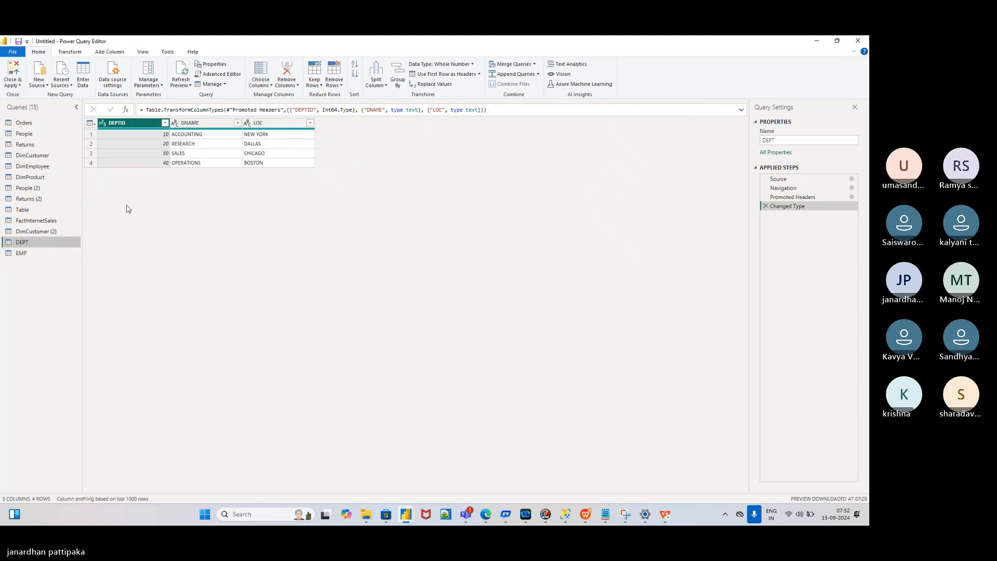
pyautogui.click(166, 123)
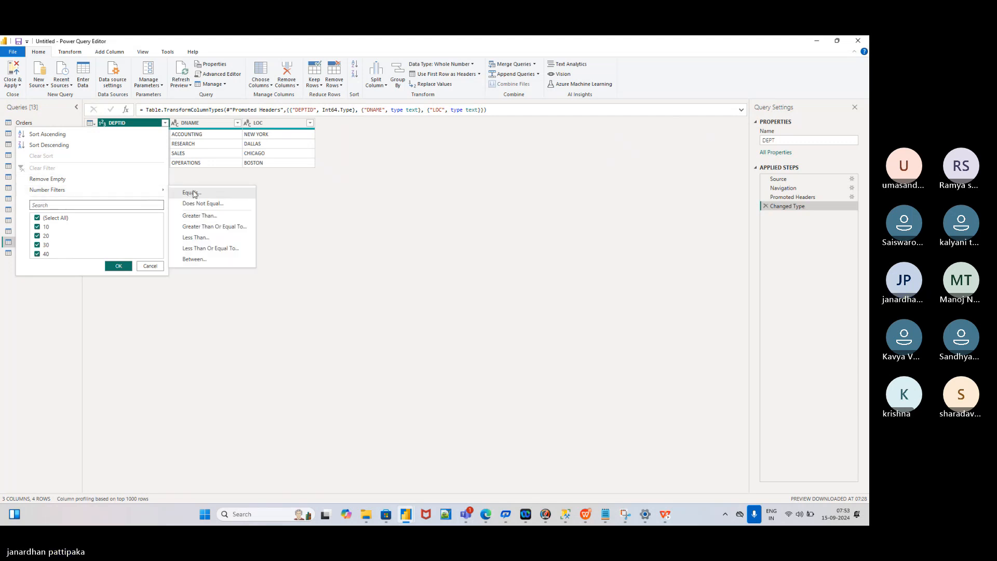
pyautogui.click(192, 197)
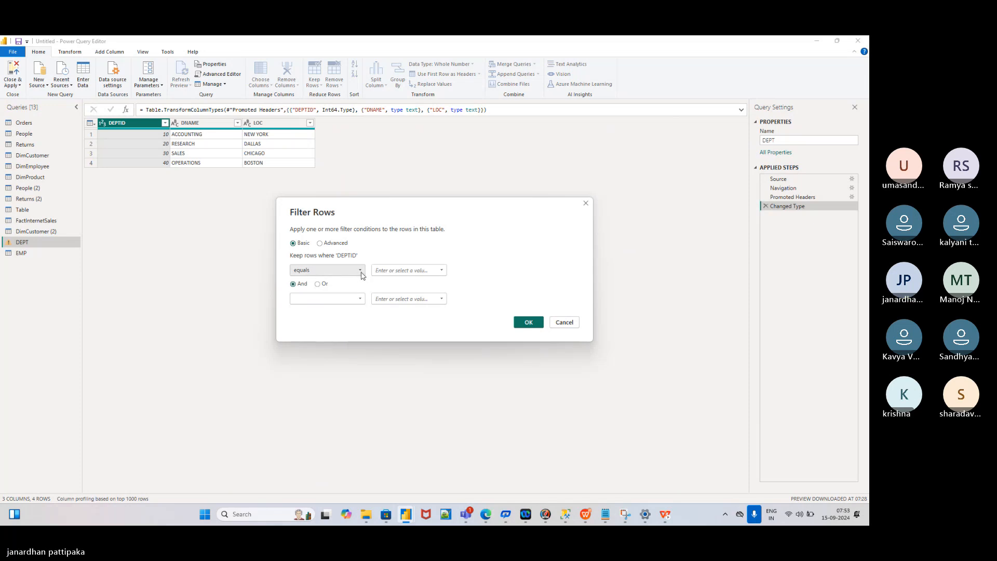
pyautogui.click(362, 275)
pyautogui.click(303, 284)
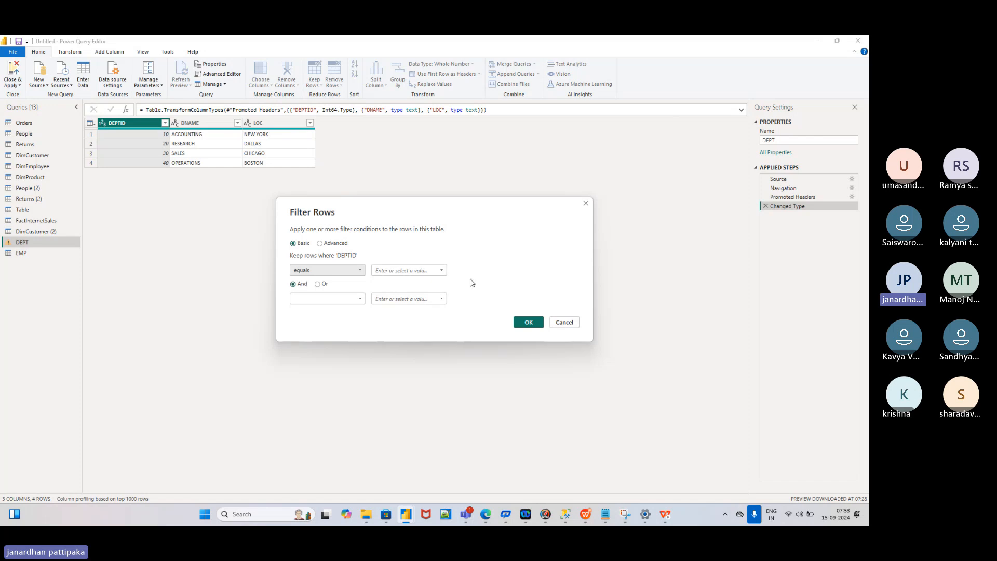
pyautogui.click(532, 329)
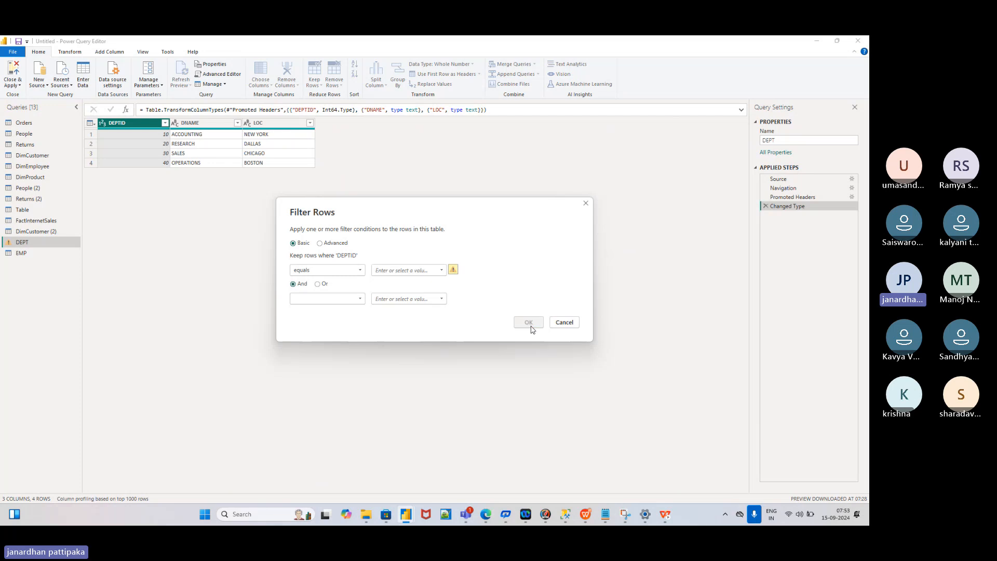
pyautogui.click(563, 325)
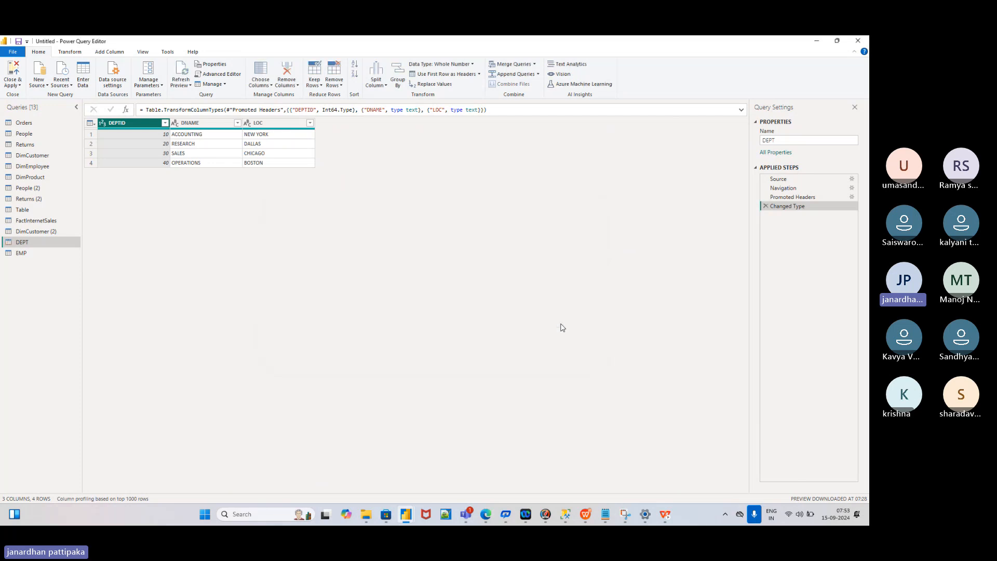
# Step: Return to the Orders query and clear the Alabama or California filter from the State column
pyautogui.click(24, 146)
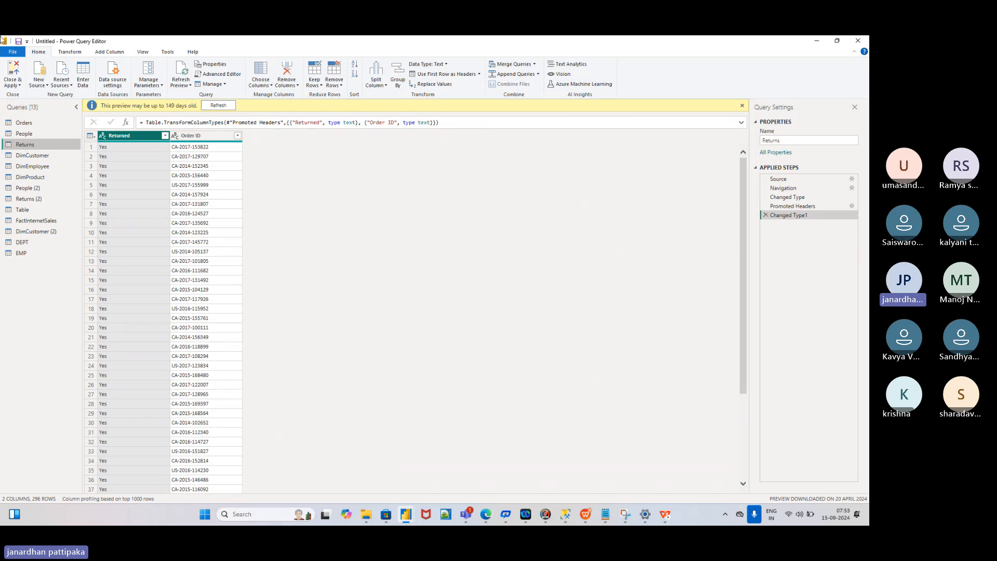
pyautogui.click(25, 124)
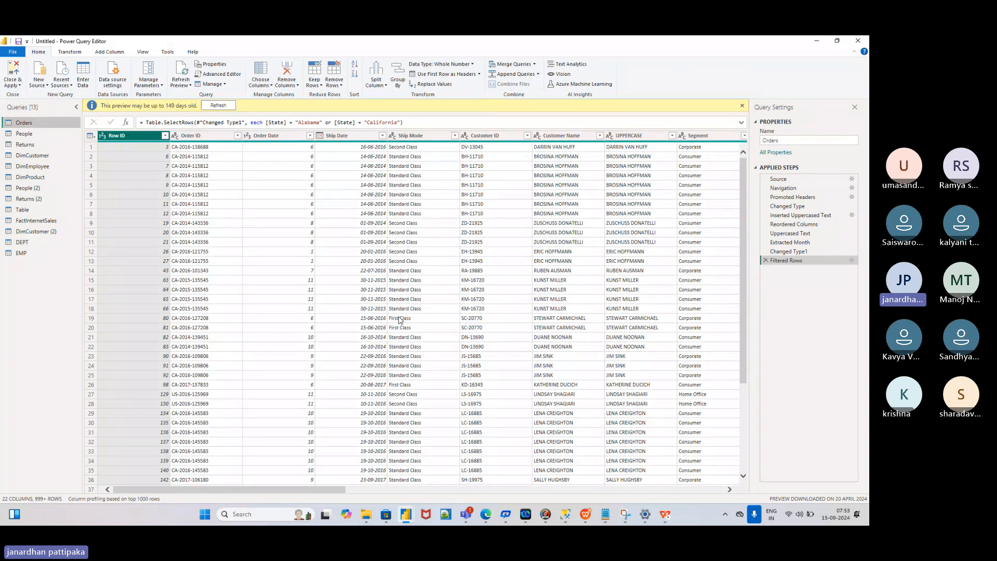
pyautogui.hscroll(5, 400, 319)
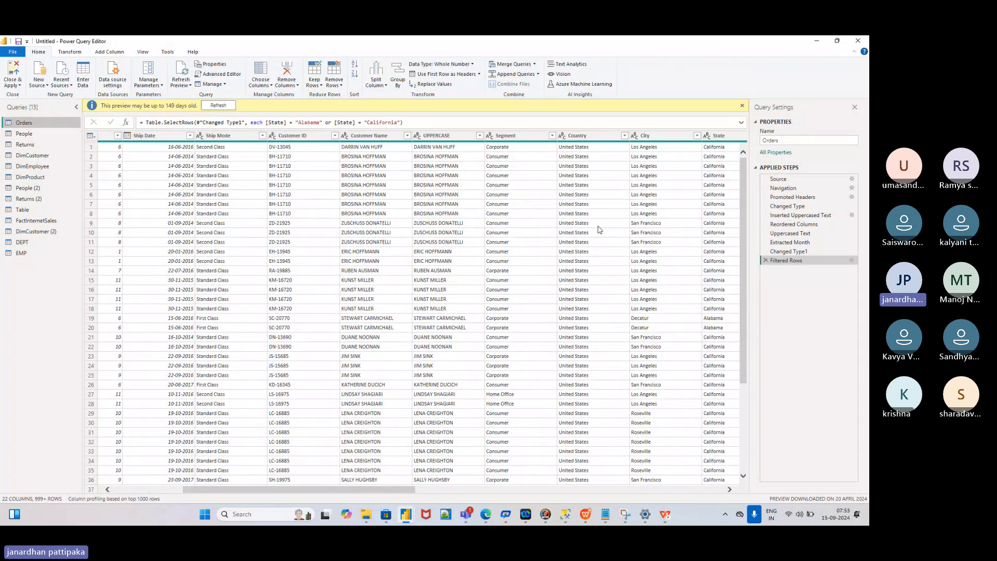
pyautogui.hscroll(3, 597, 226)
pyautogui.click(552, 136)
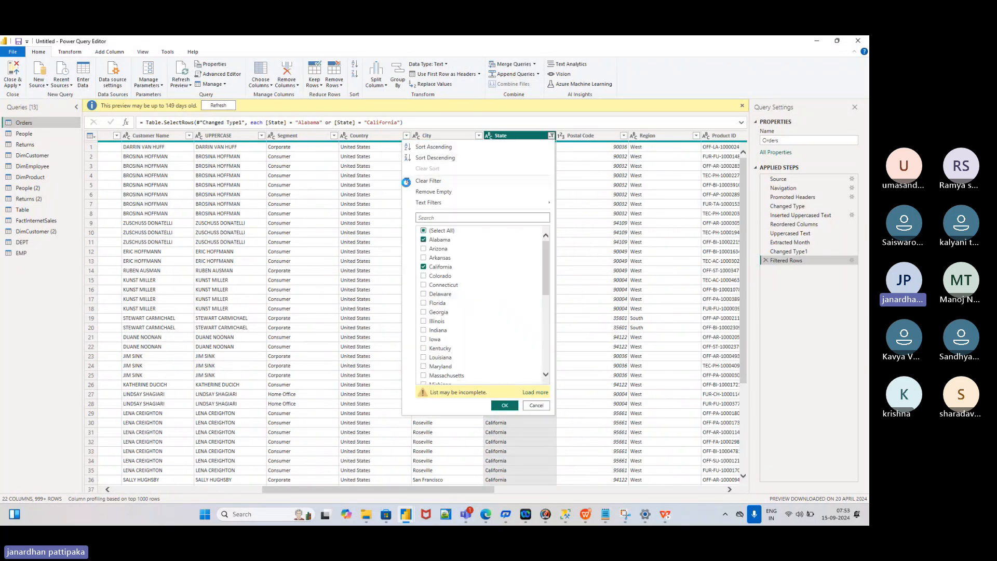
pyautogui.click(408, 180)
# Step: Start an Equals text filter on the State column with New York as the first condition's value
pyautogui.hscroll(3, 520, 199)
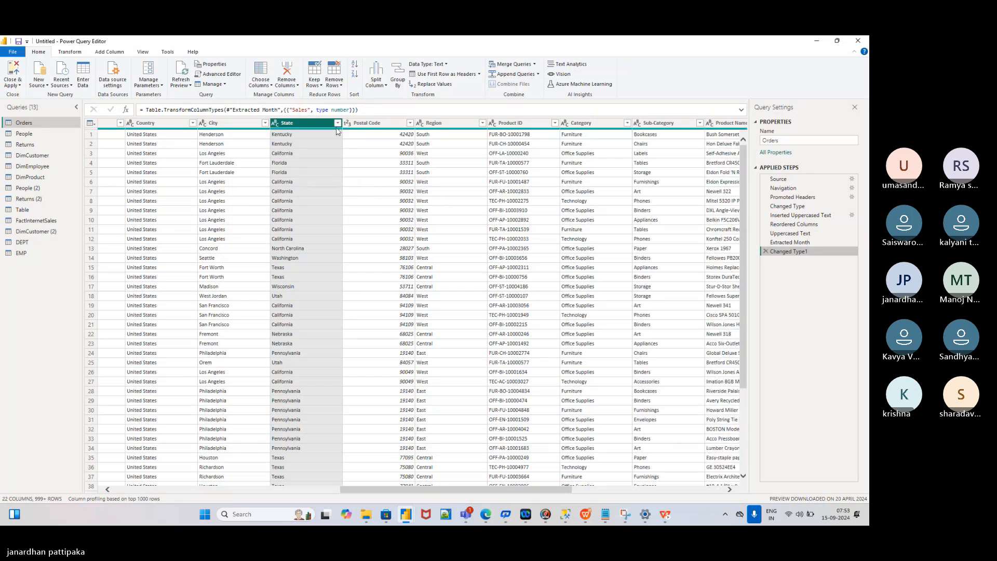
pyautogui.moveTo(336, 132)
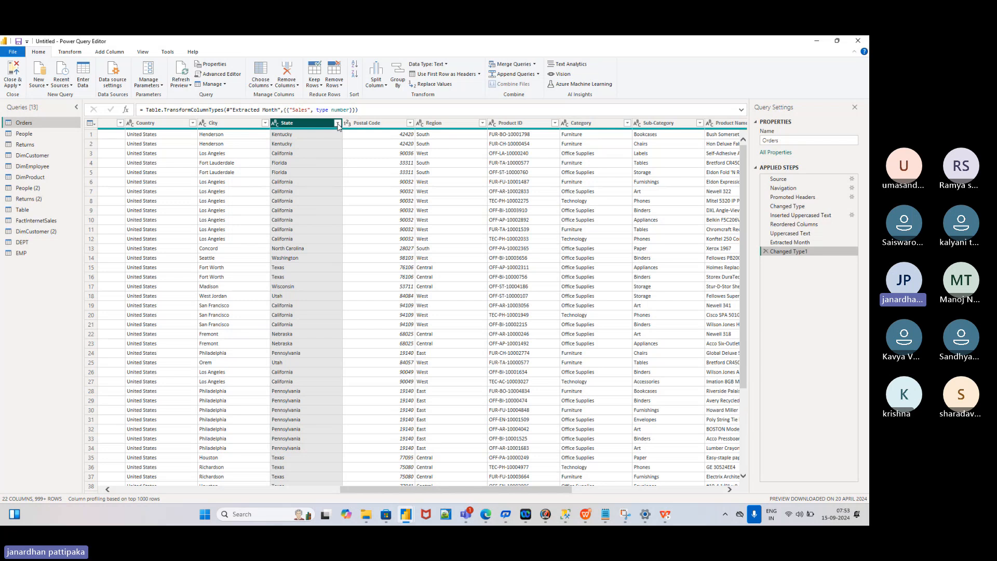
pyautogui.click(337, 124)
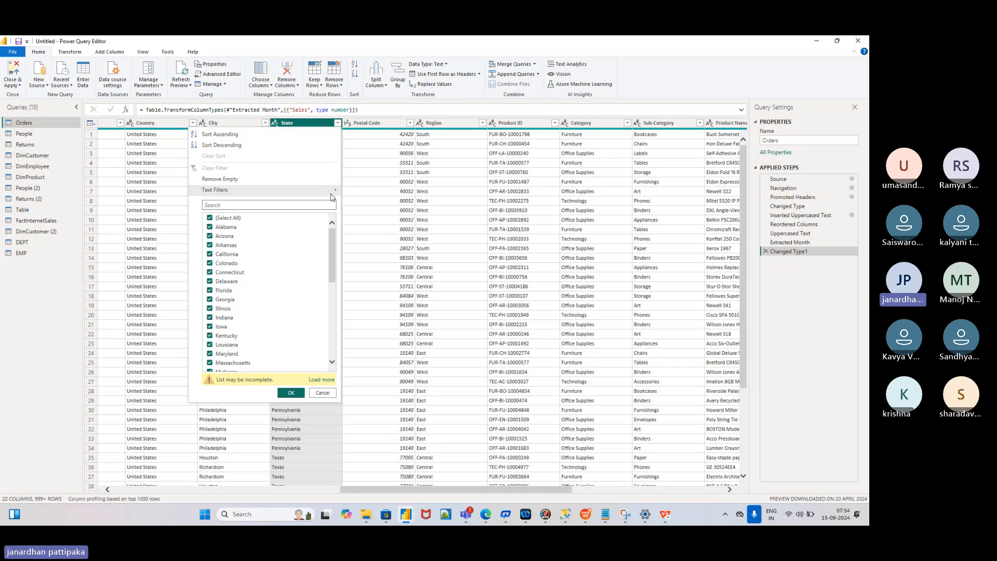
pyautogui.click(358, 194)
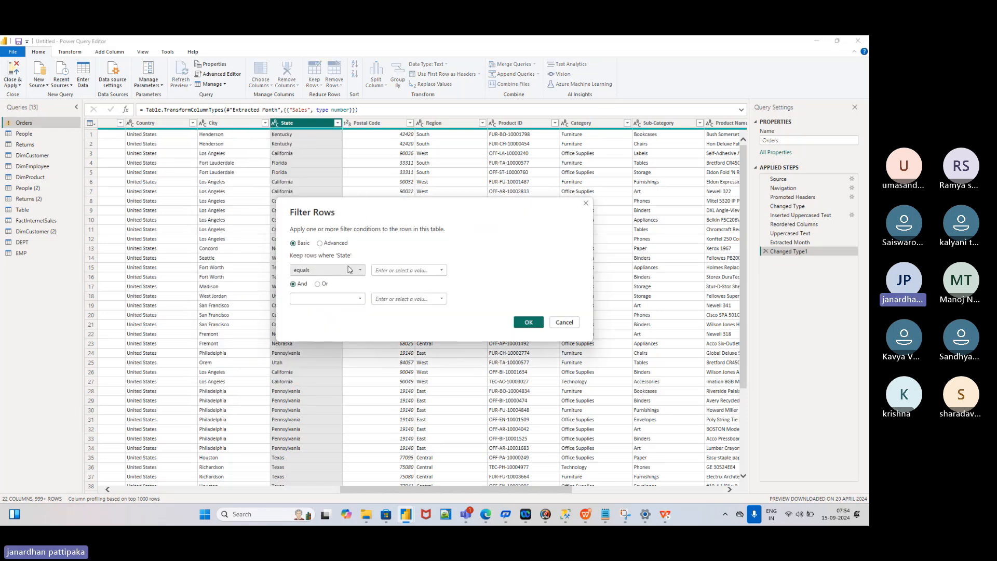
pyautogui.click(441, 271)
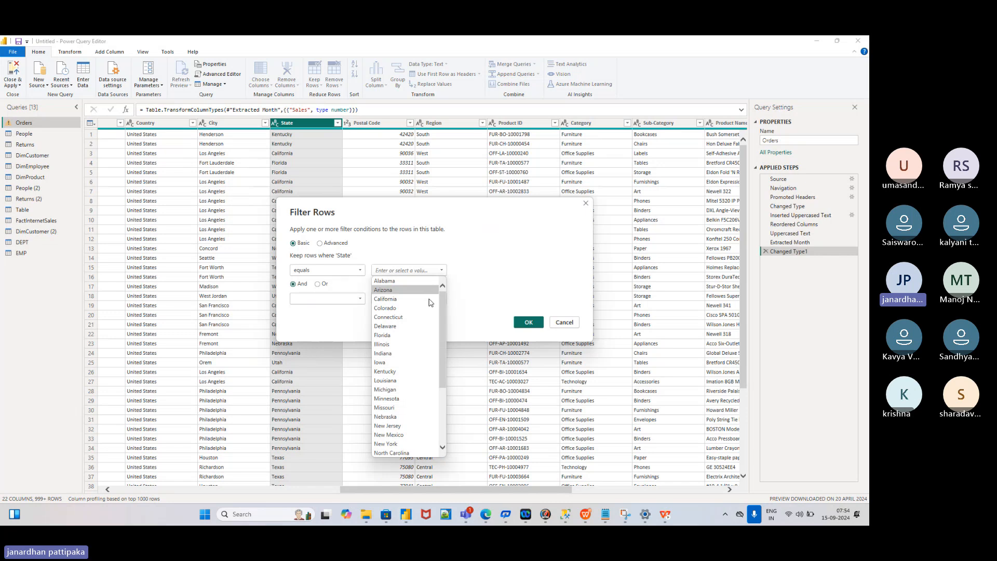
pyautogui.click(381, 446)
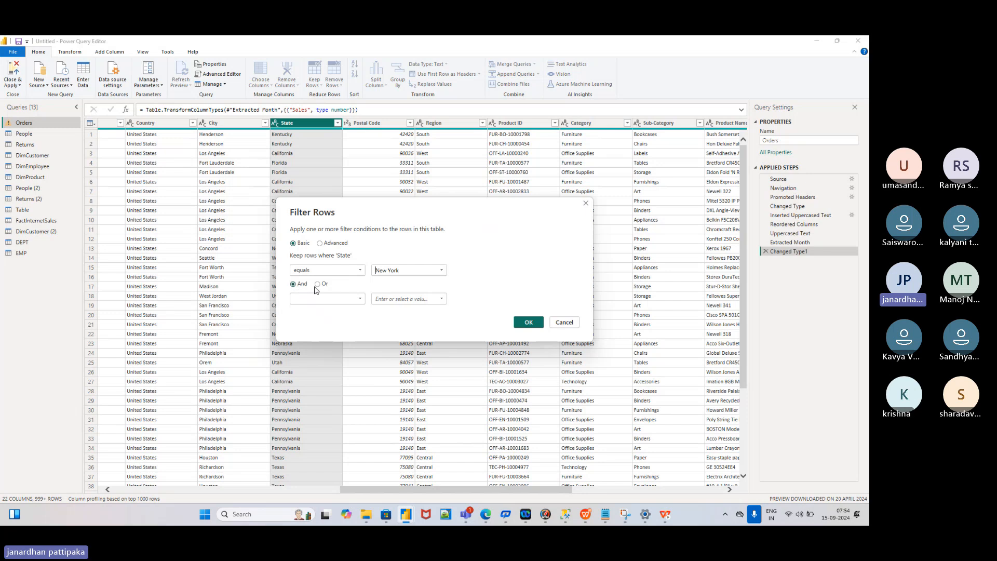
# Step: Add a second condition joined with Or where State equals Texas, and switch the row filter to Advanced mode
pyautogui.click(360, 299)
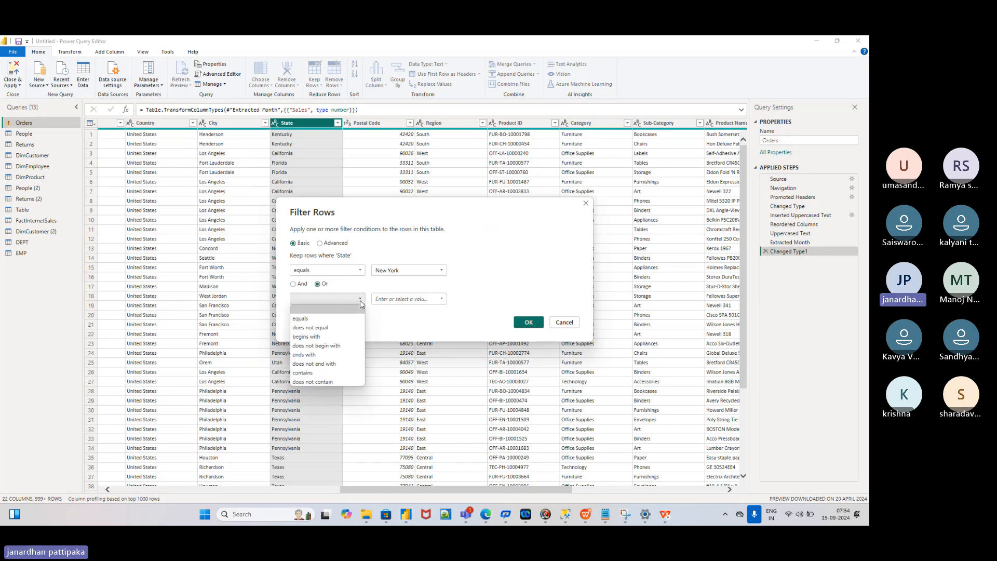
pyautogui.click(303, 318)
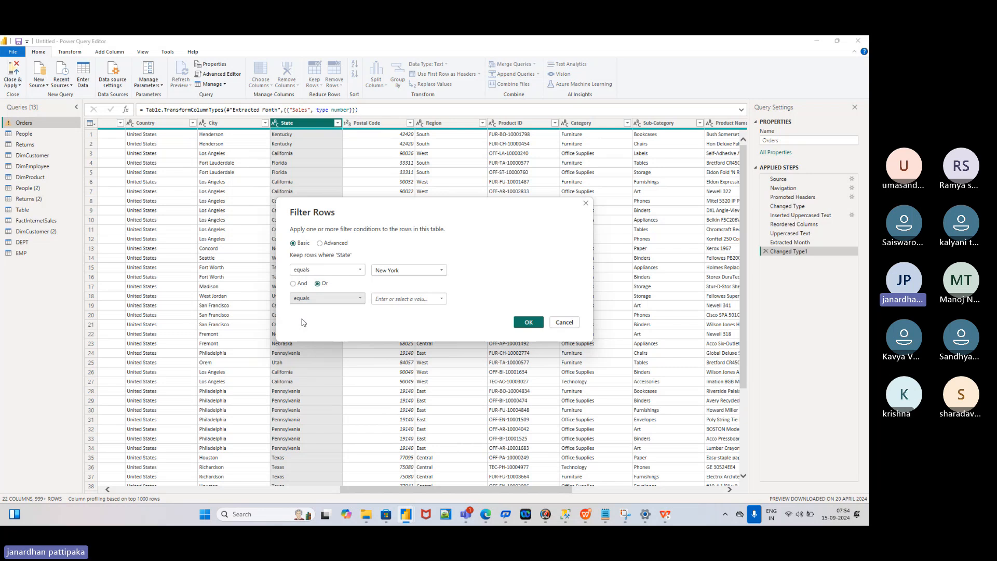
pyautogui.click(442, 300)
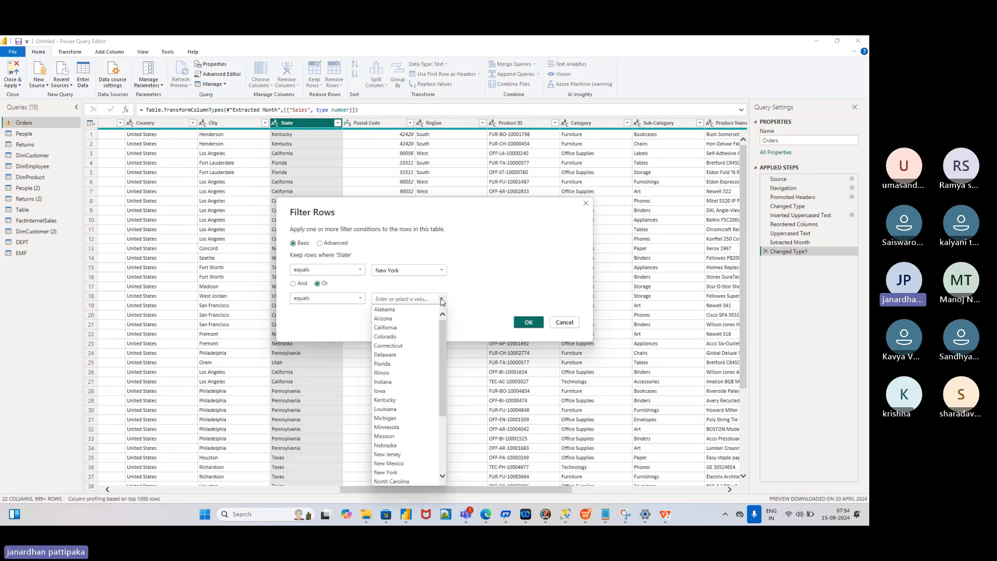
pyautogui.scroll(-3, 419, 350)
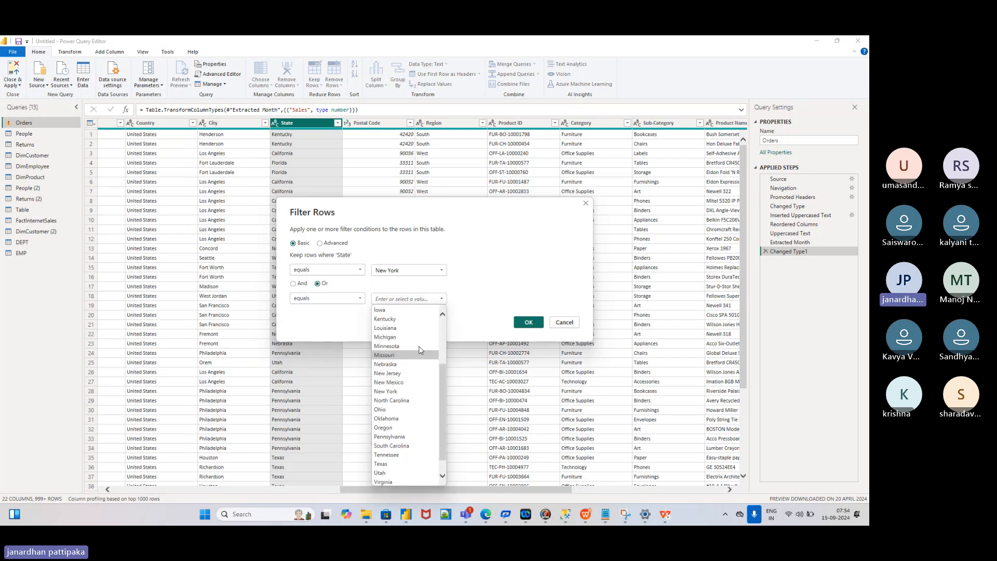
pyautogui.scroll(3, 421, 358)
pyautogui.scroll(-4, 420, 358)
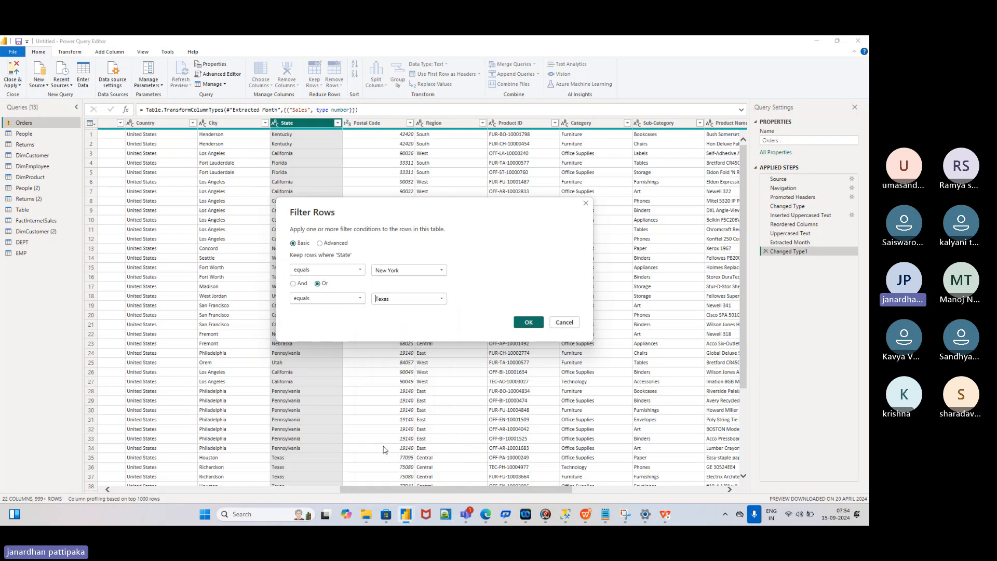
pyautogui.click(382, 446)
pyautogui.click(319, 244)
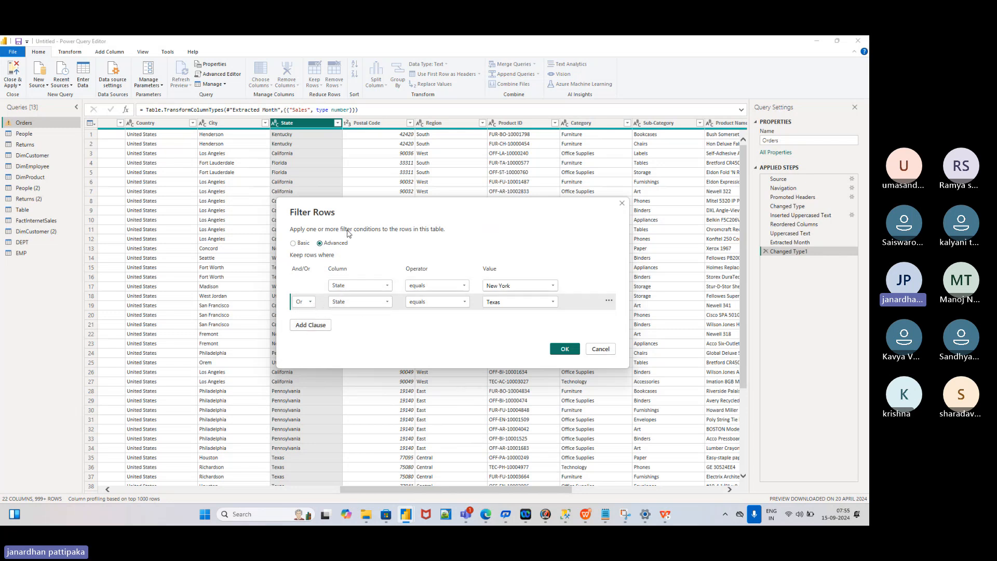
# Step: Add a third clause joined with And where State equals South Carolina, and apply the row filter
pyautogui.click(313, 326)
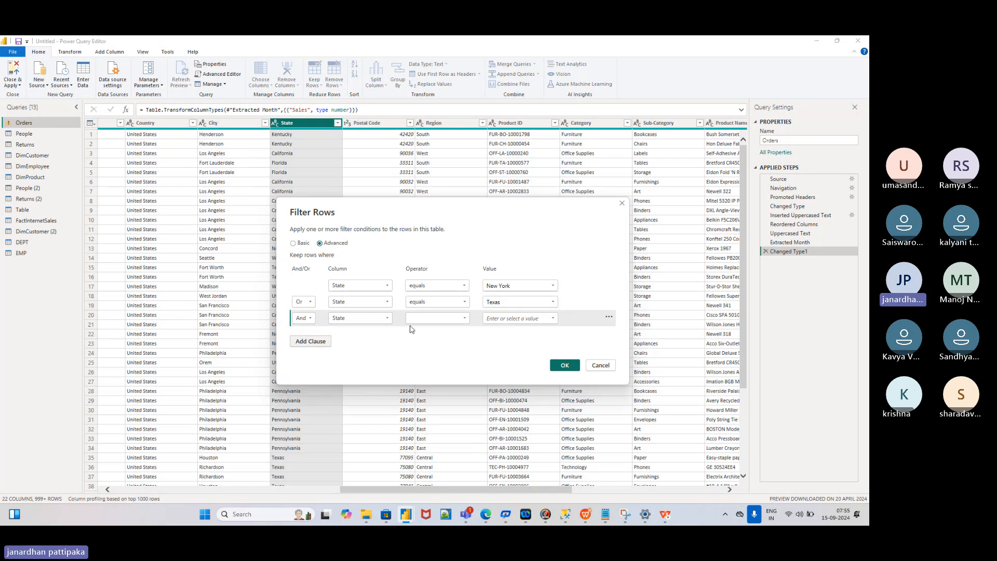
pyautogui.click(465, 317)
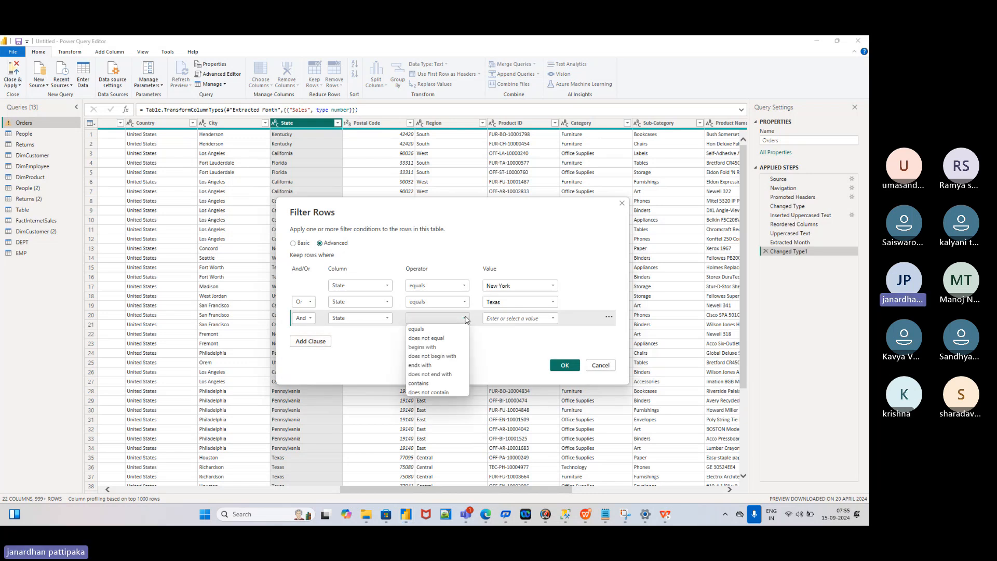
pyautogui.click(424, 331)
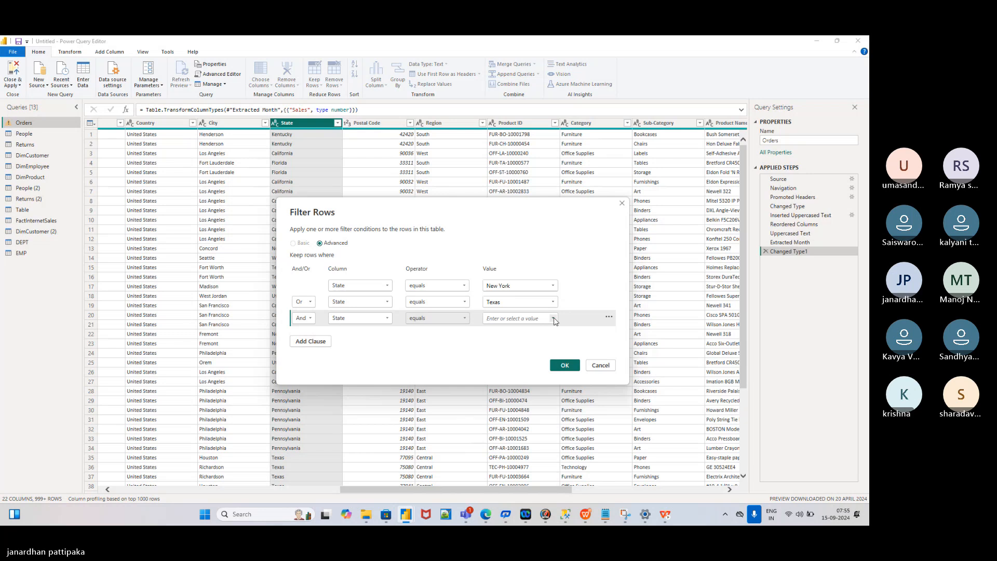
pyautogui.click(554, 318)
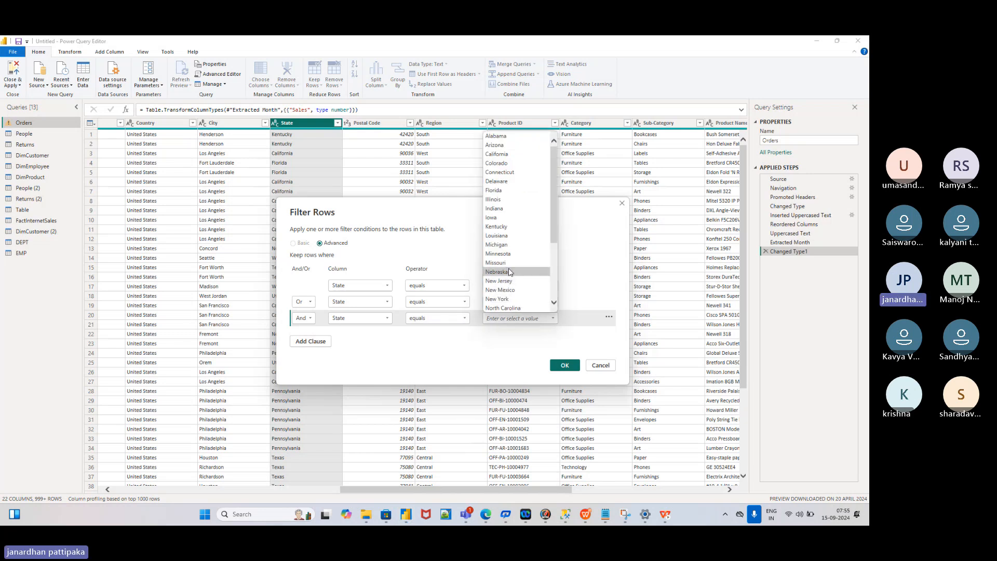
pyautogui.scroll(-4, 506, 244)
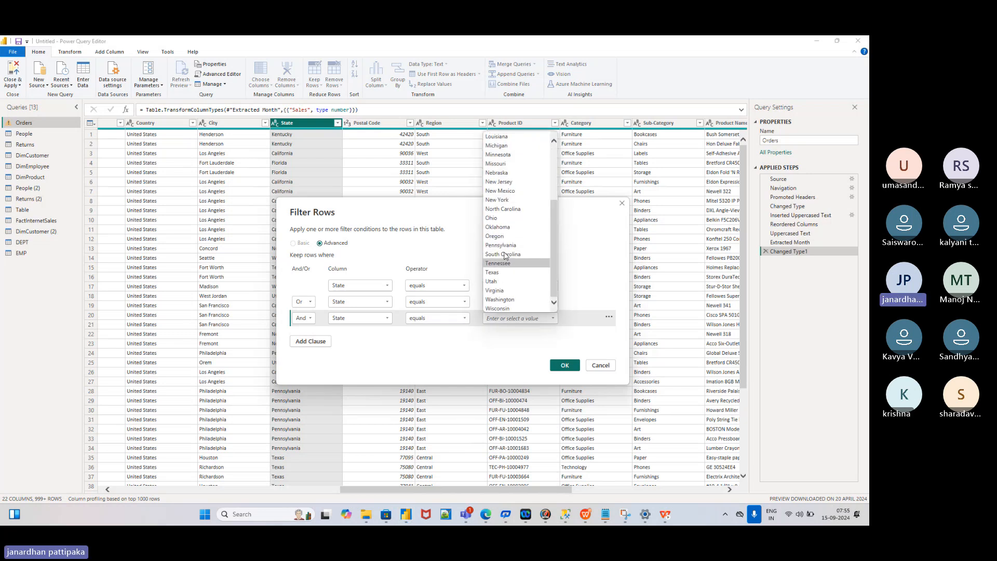
pyautogui.click(502, 255)
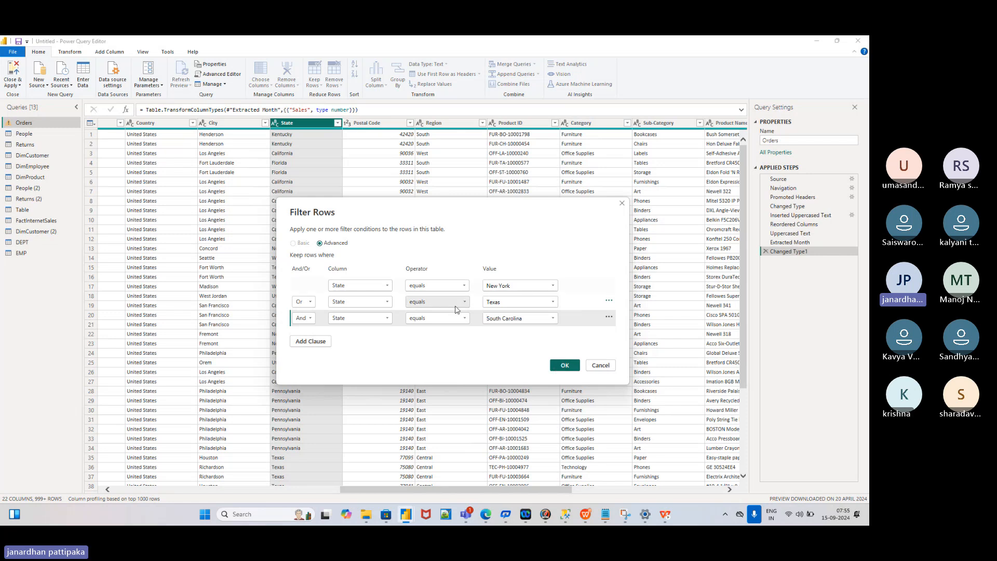
pyautogui.click(564, 367)
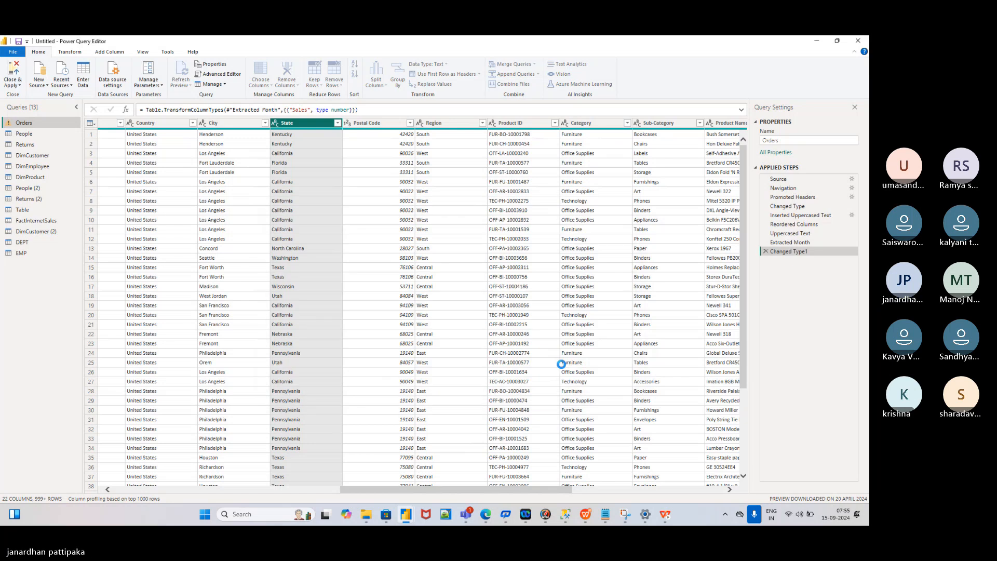
# Step: Check which states remain in the State column's filter list, and clear the column's filter
pyautogui.click(337, 123)
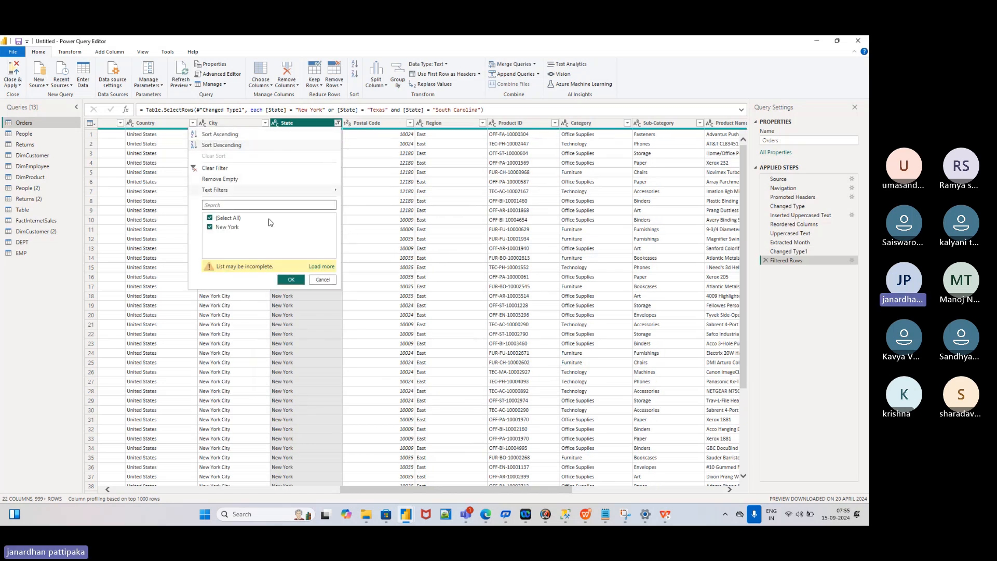
pyautogui.click(357, 152)
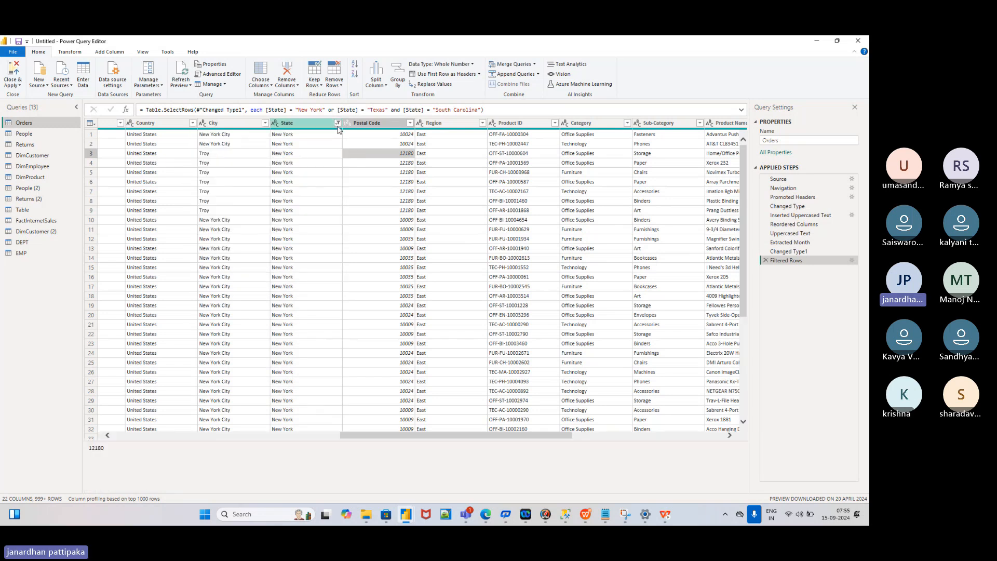
pyautogui.click(337, 123)
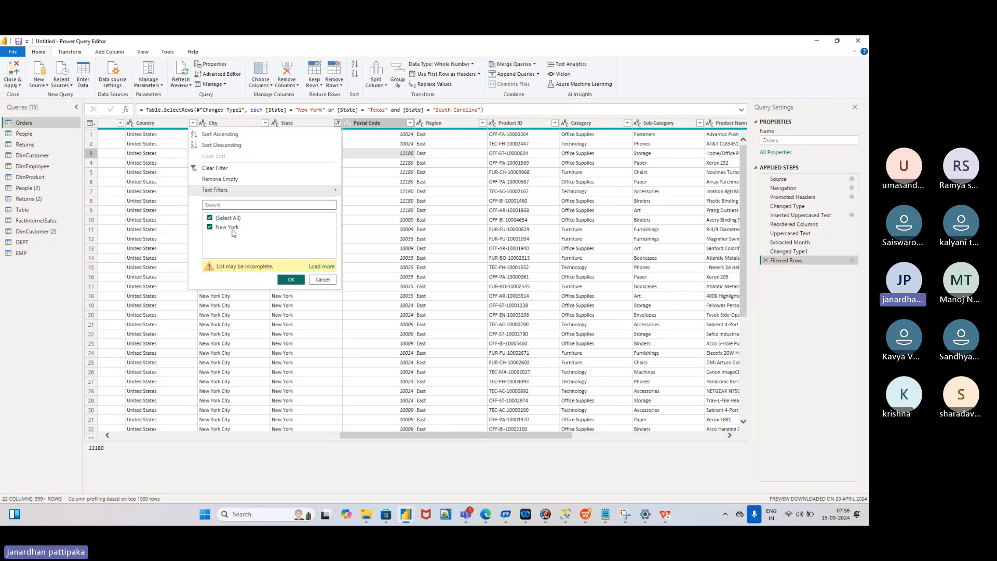
pyautogui.click(374, 168)
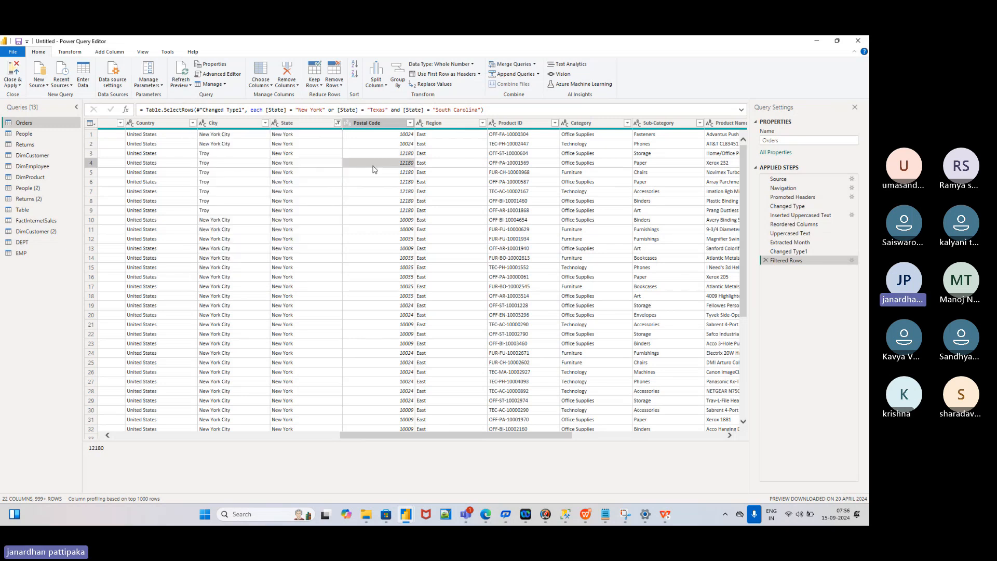
pyautogui.click(338, 123)
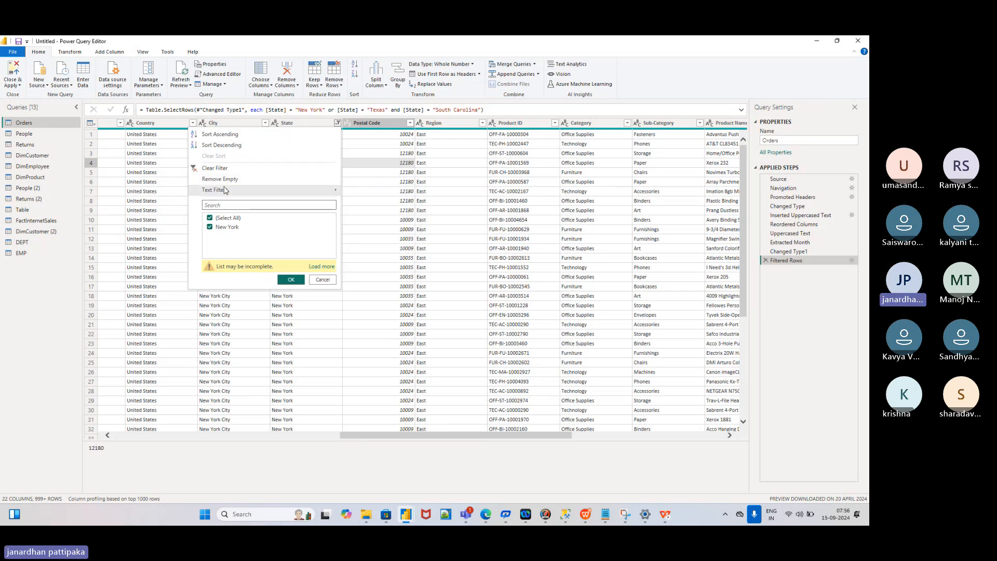
pyautogui.click(199, 168)
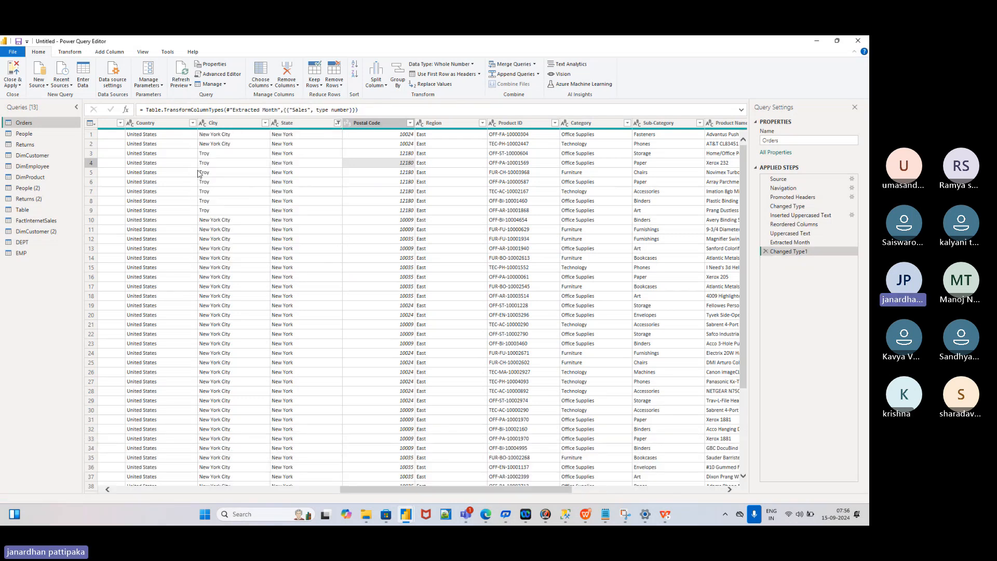
# Step: Start an Equals text filter on the State column in Advanced mode with Alabama as the first clause's value
pyautogui.click(338, 122)
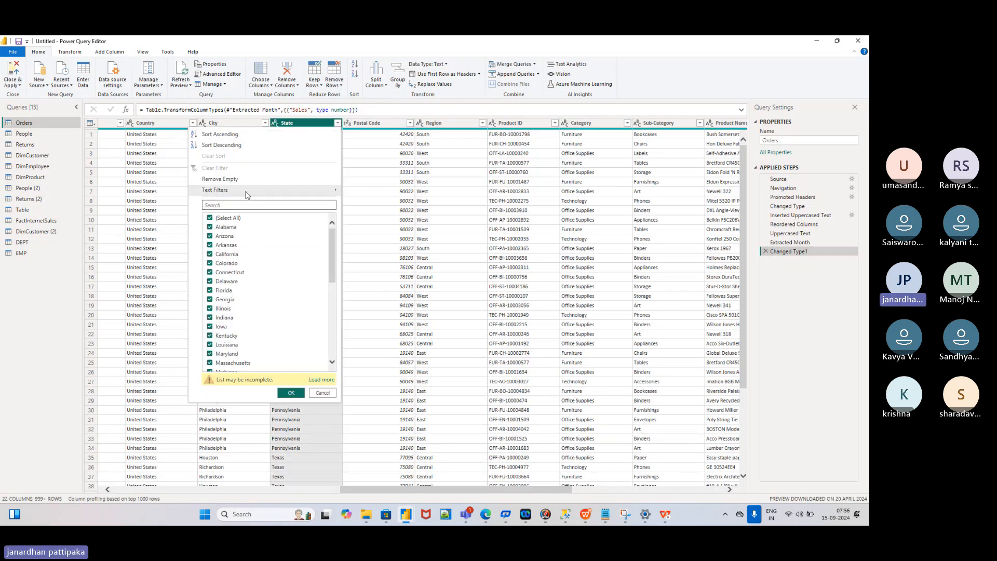
pyautogui.moveTo(255, 197)
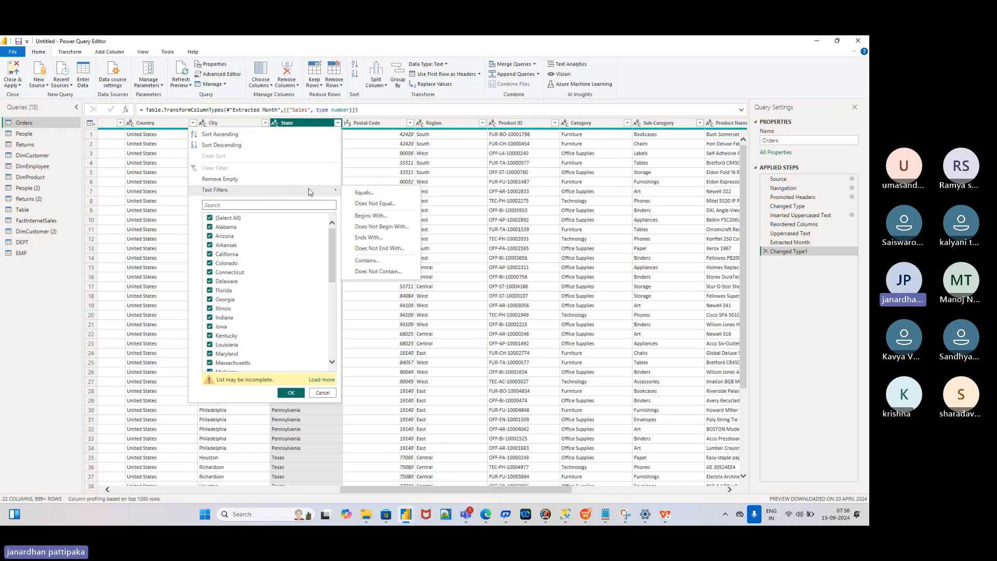
pyautogui.click(358, 194)
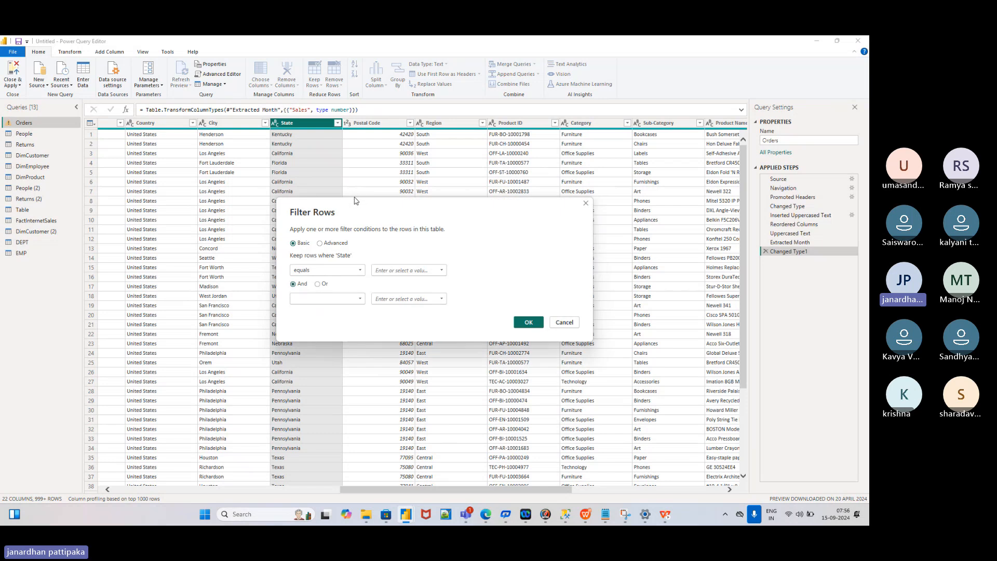
pyautogui.click(320, 244)
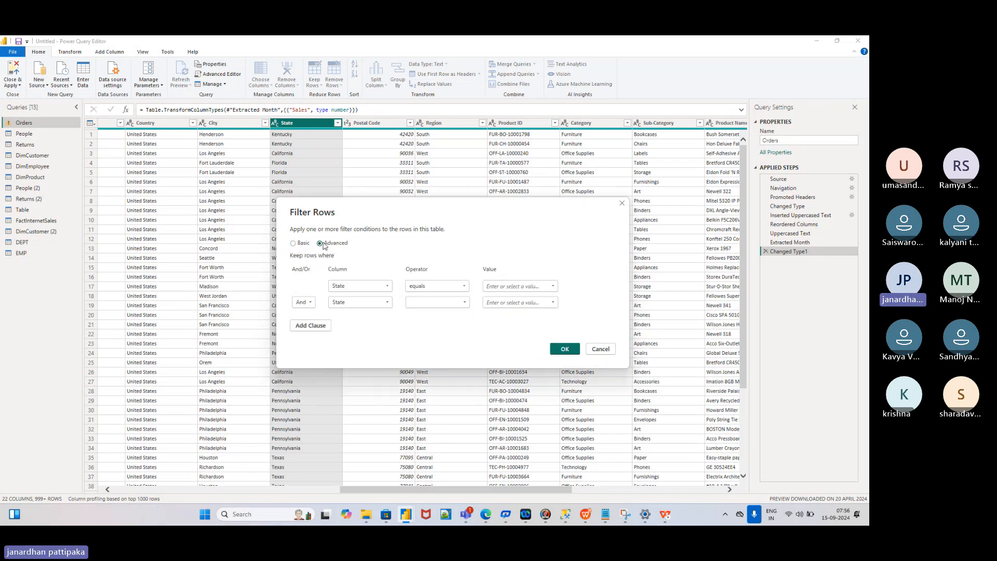
pyautogui.click(553, 287)
pyautogui.click(503, 299)
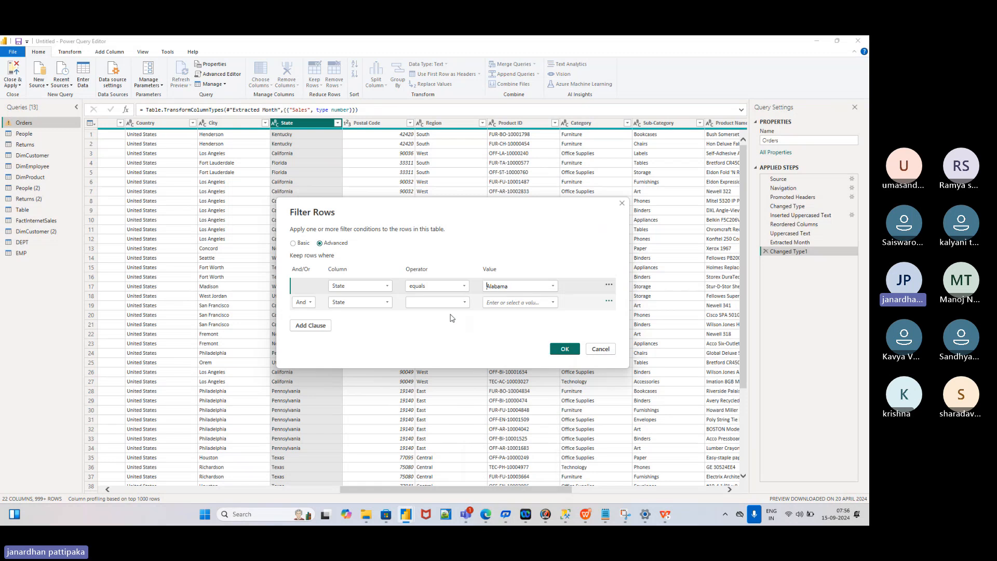
# Step: Set the second clause to be joined with Or where State equals Arizona
pyautogui.click(310, 303)
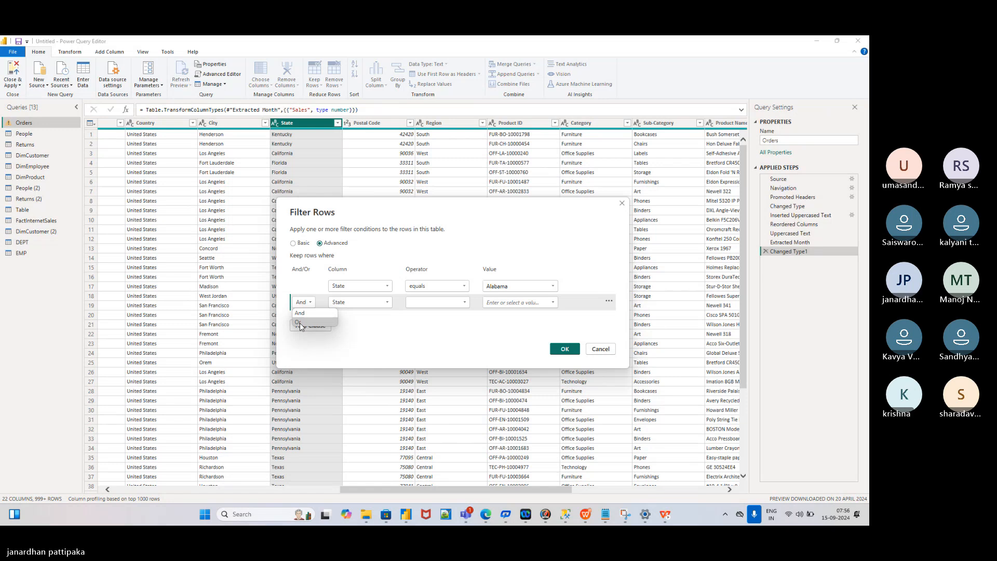
pyautogui.click(299, 323)
pyautogui.click(464, 302)
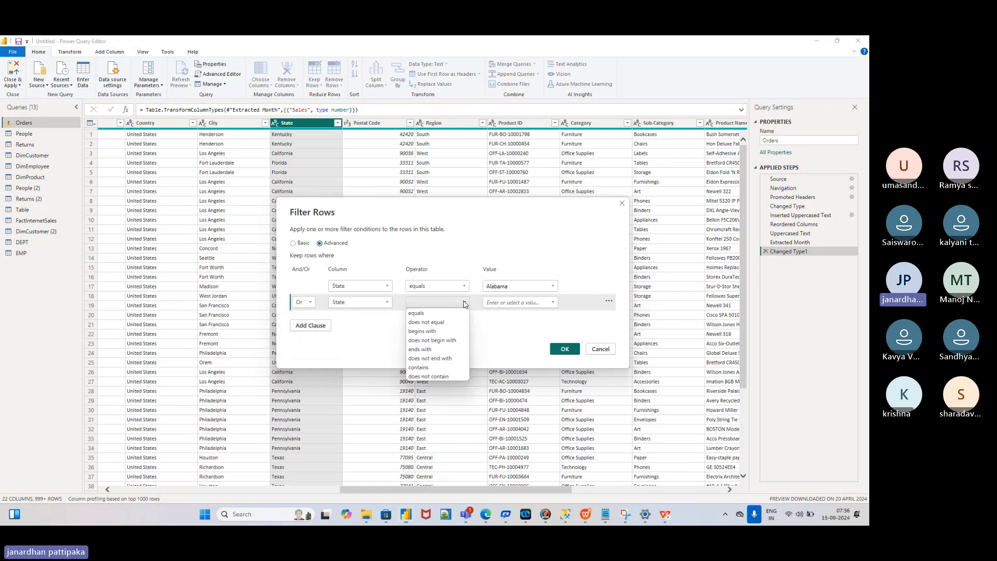
pyautogui.click(416, 313)
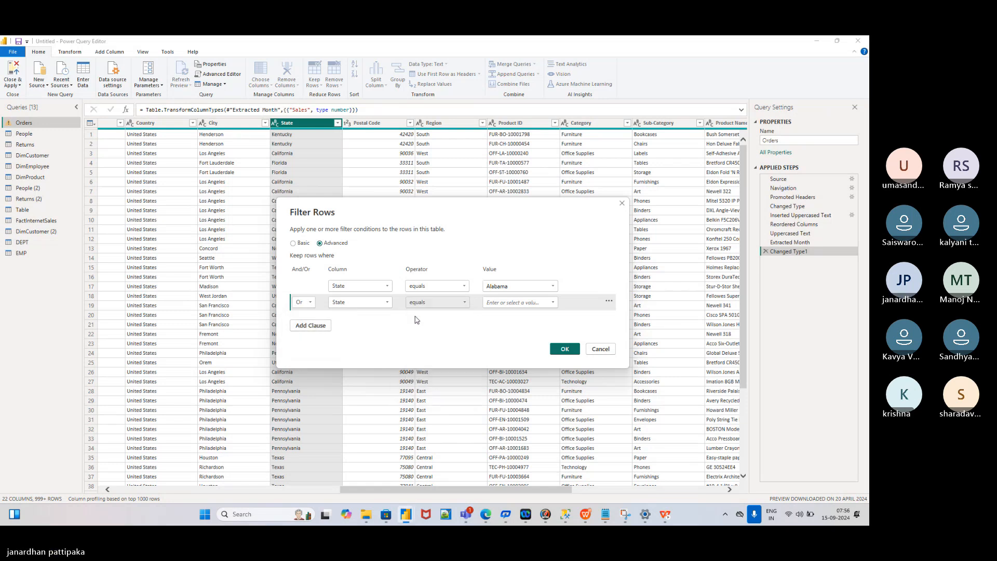
pyautogui.click(554, 302)
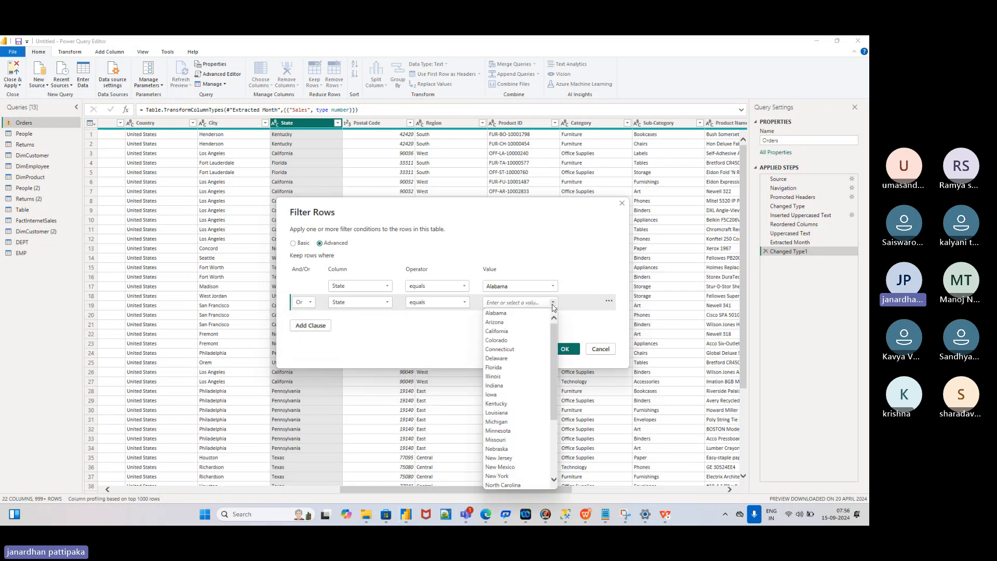
pyautogui.click(497, 324)
# Step: Add a third clause joined with Or where State equals New York, apply the filter, and check the State filter list
pyautogui.click(315, 327)
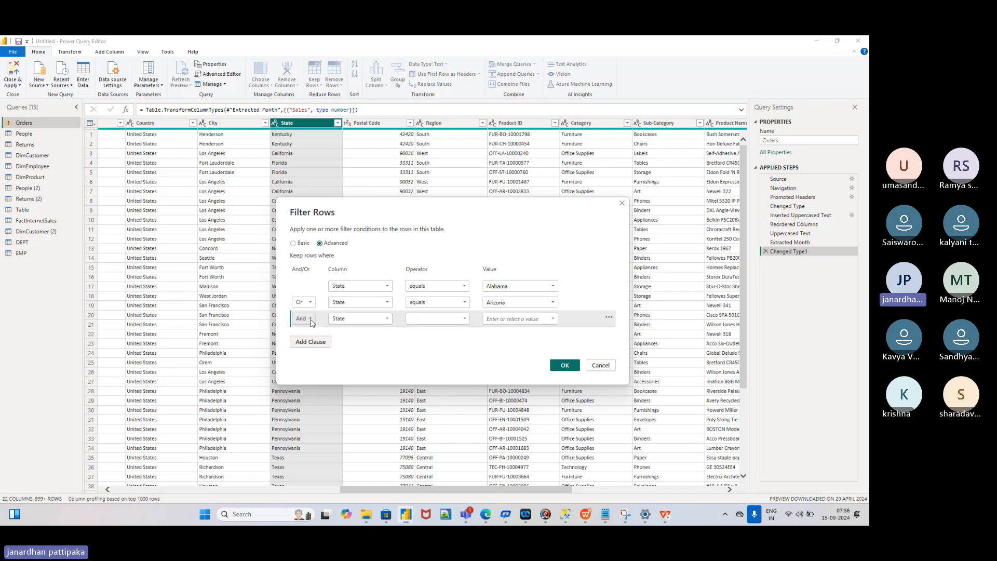
pyautogui.click(310, 319)
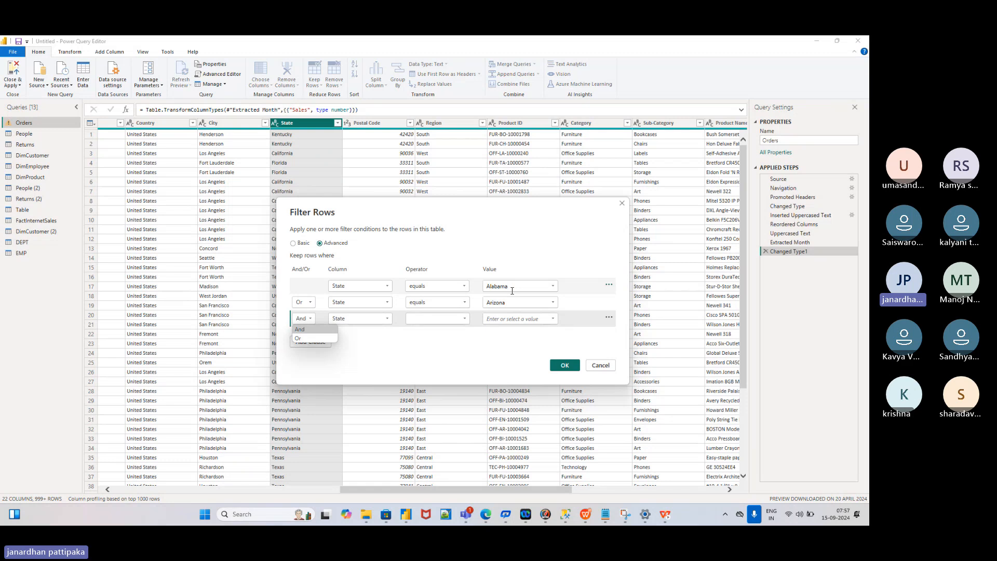
pyautogui.click(301, 338)
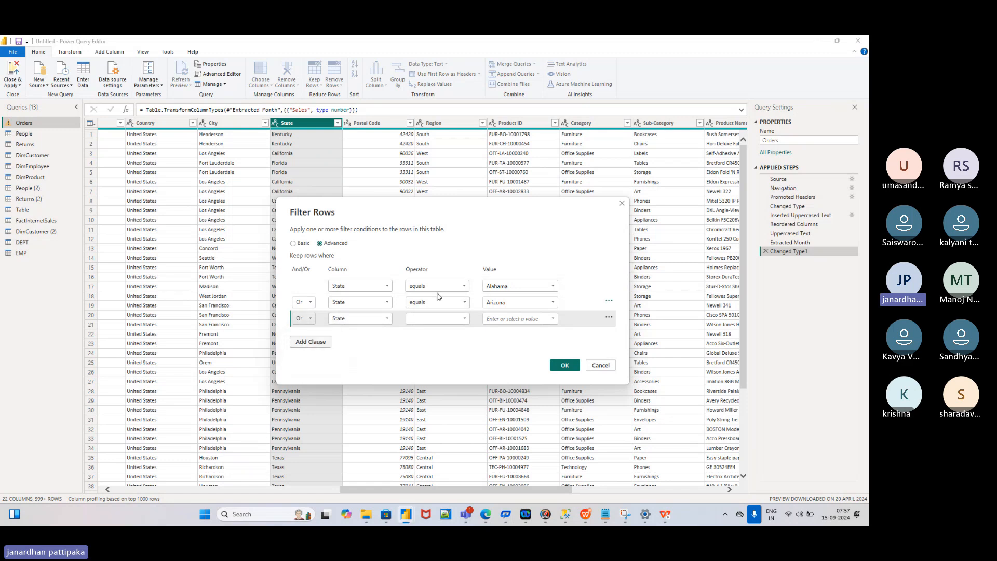
pyautogui.click(438, 319)
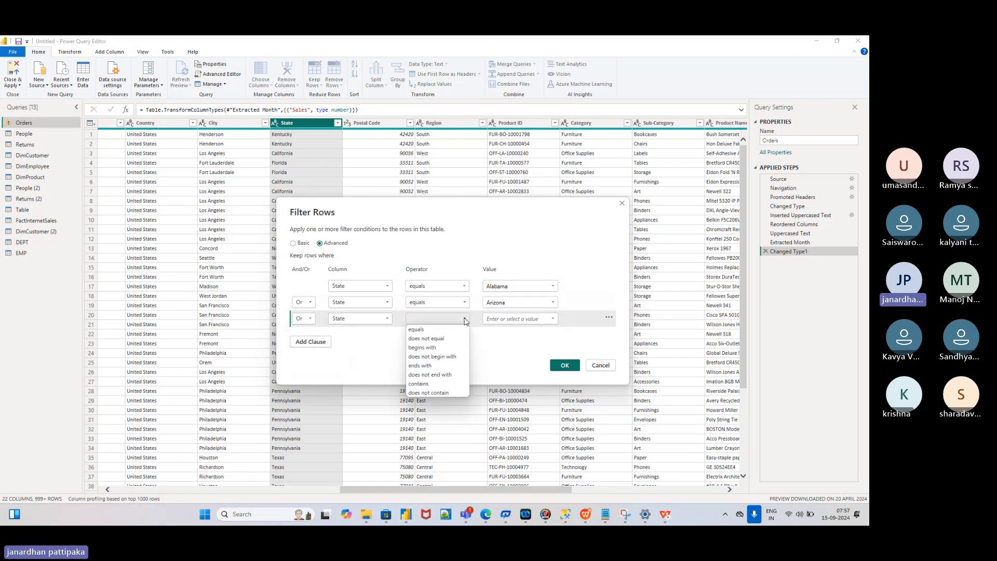
pyautogui.click(419, 330)
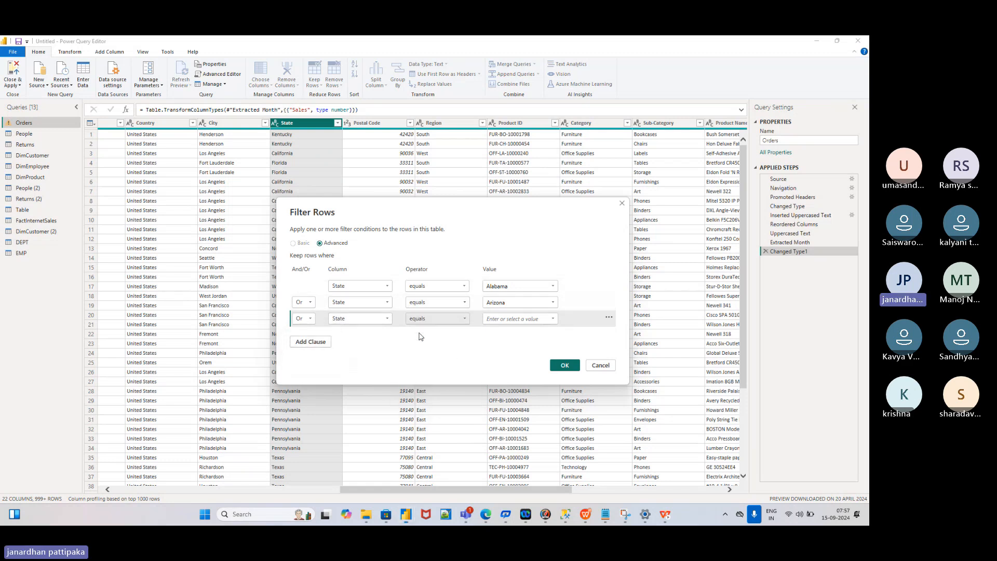
pyautogui.click(553, 319)
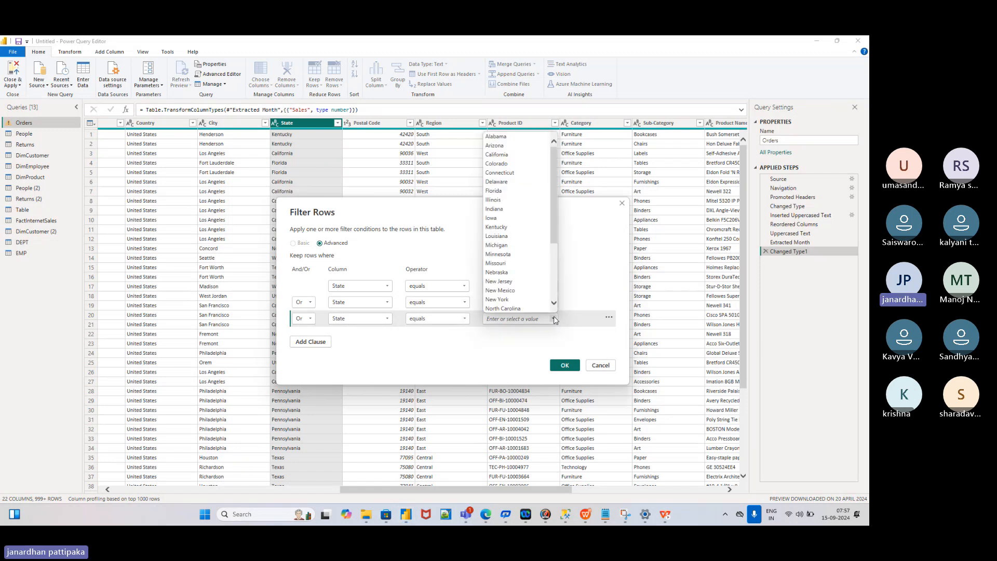
pyautogui.click(498, 299)
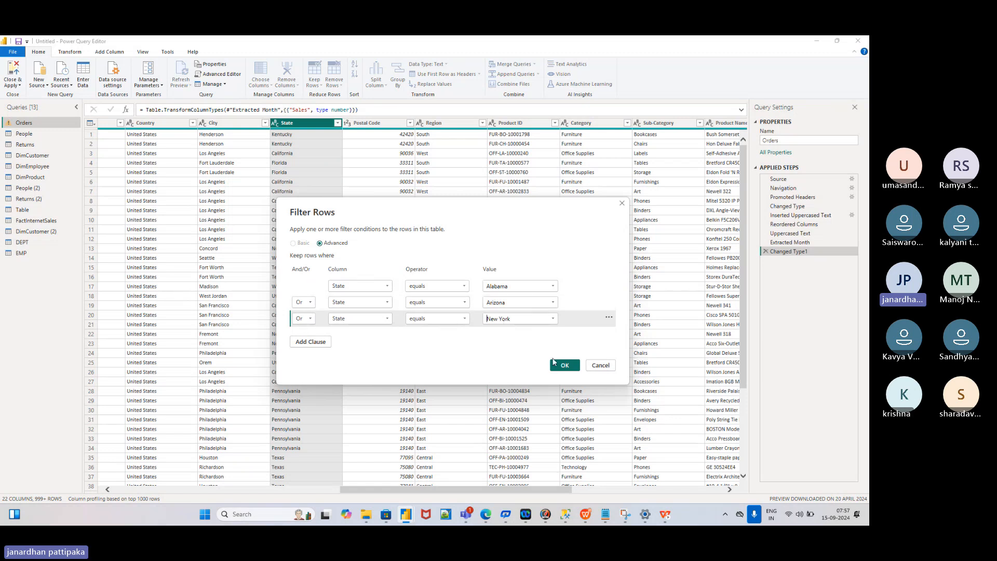
pyautogui.click(563, 366)
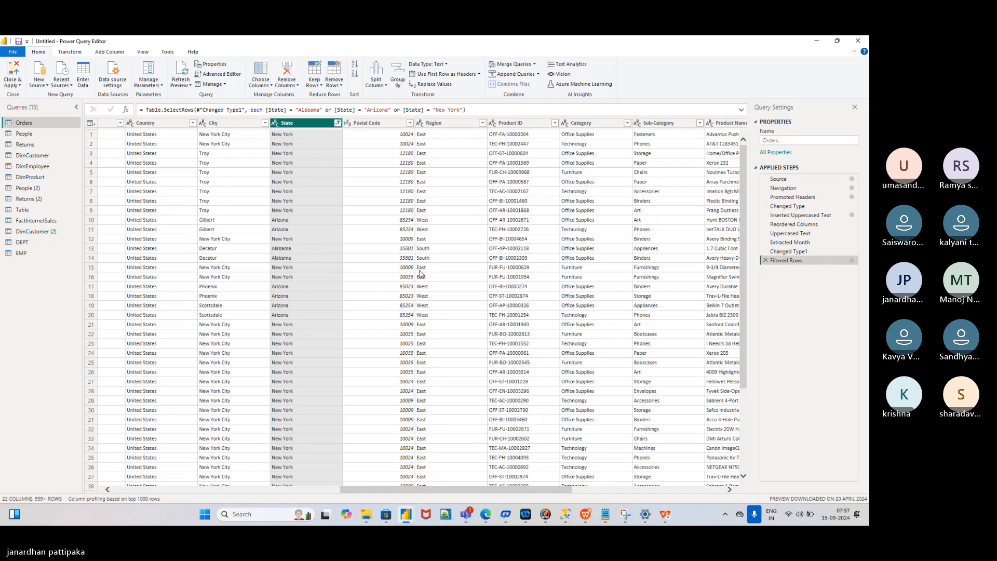
pyautogui.click(338, 123)
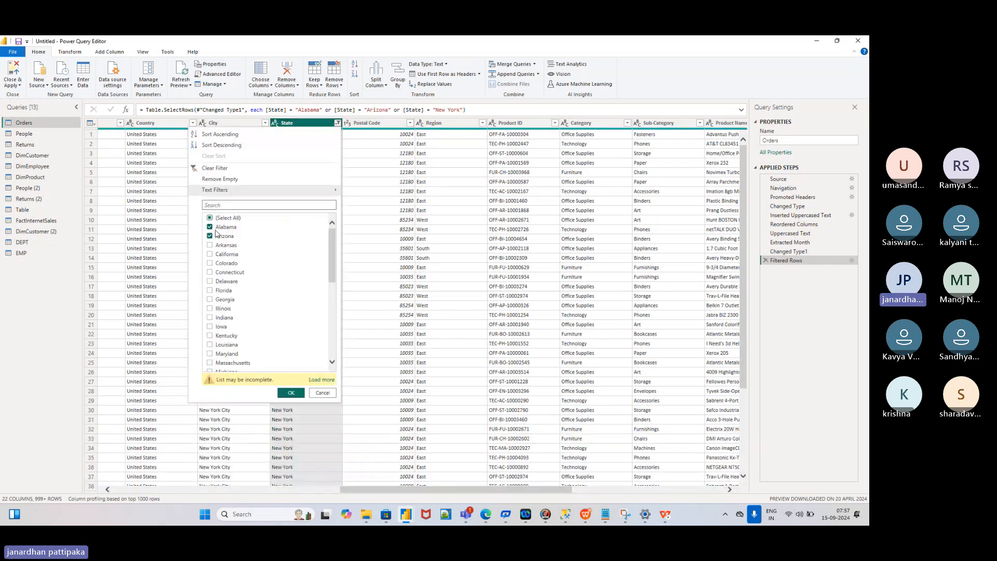
pyautogui.scroll(-6, 221, 270)
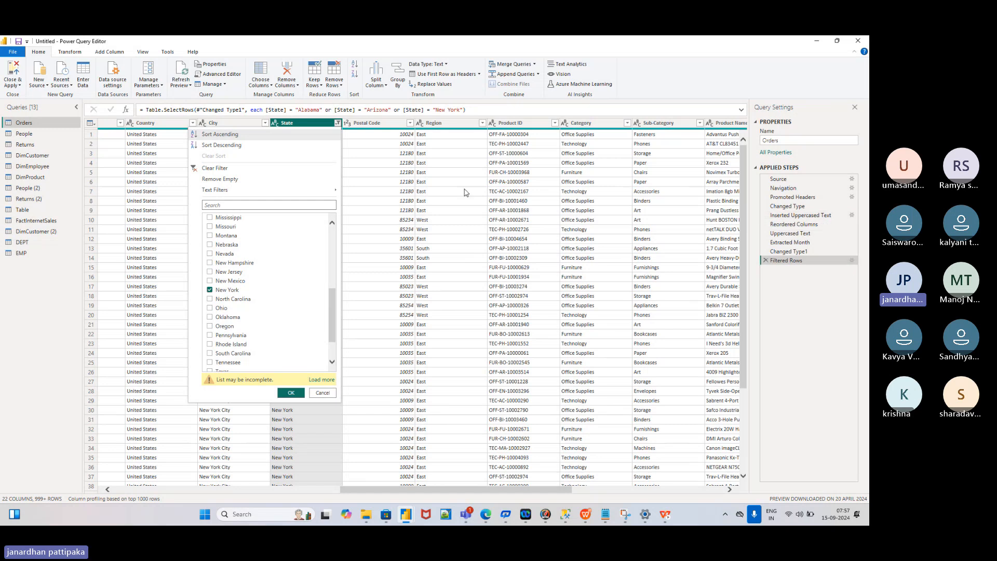
# Step: Edit the Filtered Rows step so that the New York clause is joined with And instead of Or
pyautogui.click(852, 261)
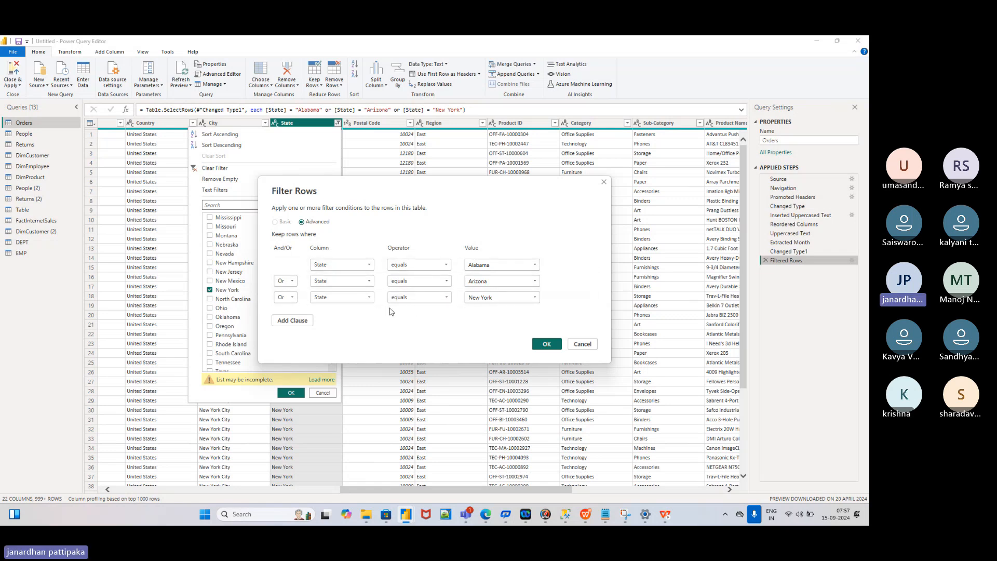
pyautogui.click(294, 301)
pyautogui.click(283, 310)
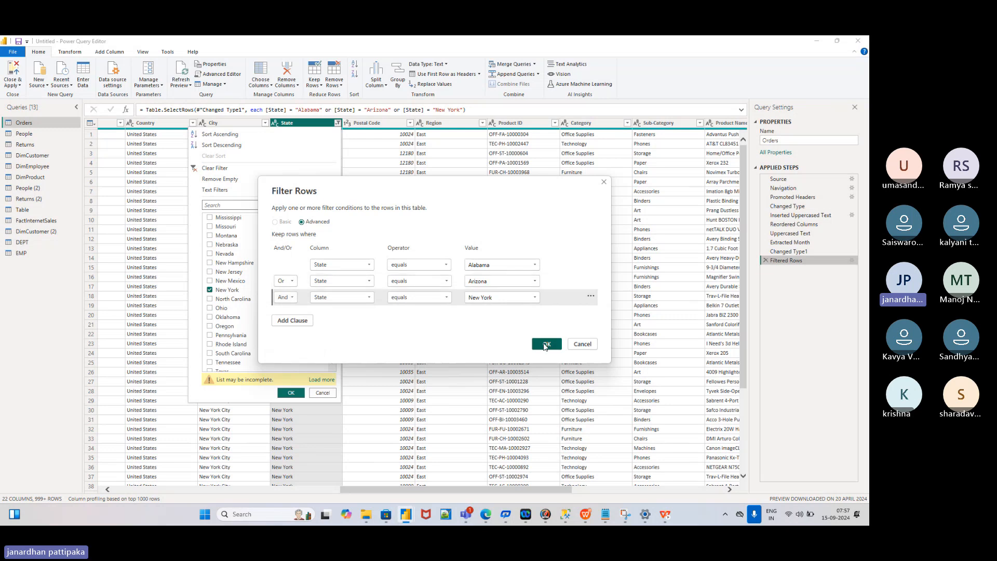
pyautogui.click(545, 344)
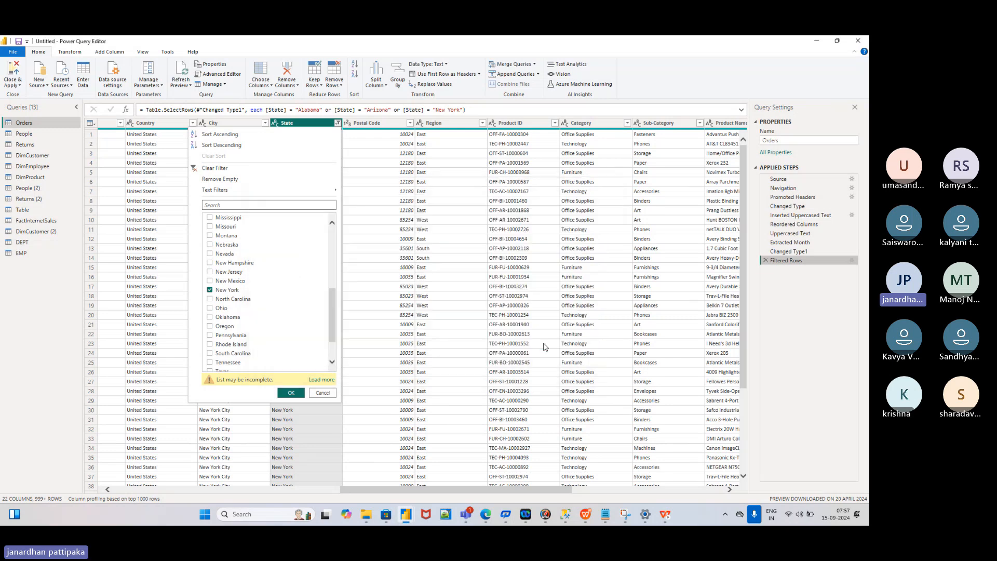
# Step: Edit the Filtered Rows step so the New York clause is joined with Or, and check the State filter list
pyautogui.click(337, 123)
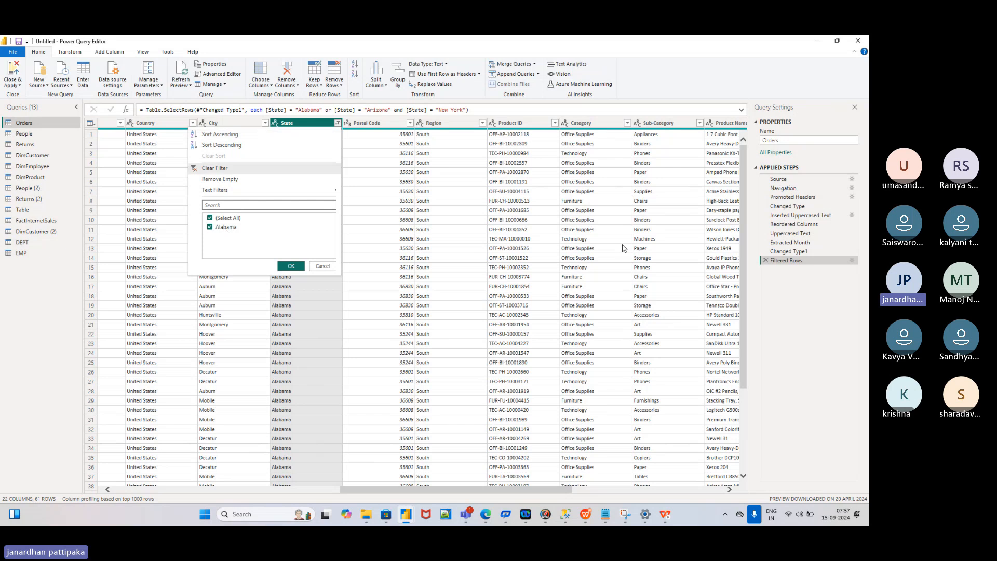
pyautogui.click(853, 261)
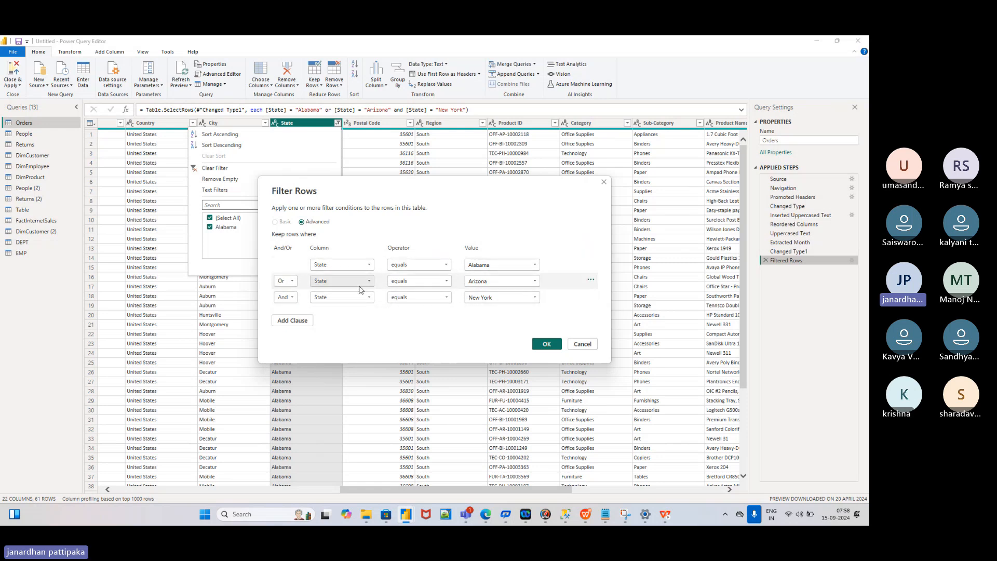
pyautogui.click(291, 298)
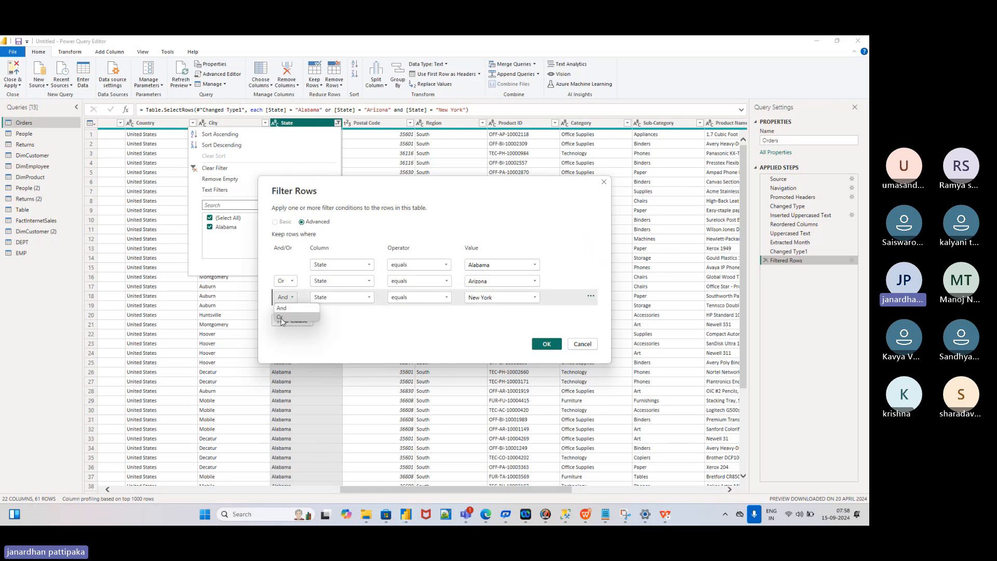
pyautogui.click(281, 322)
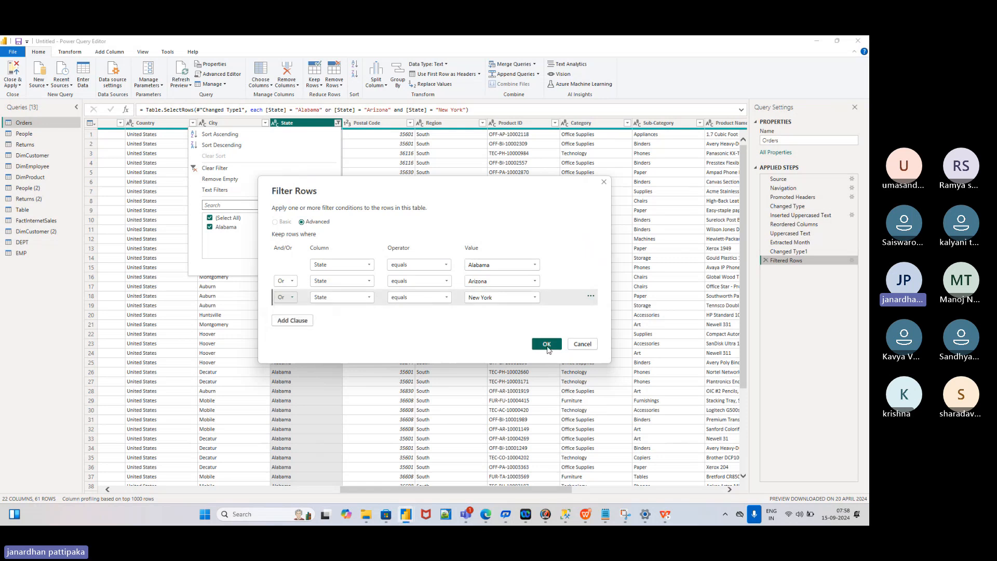
pyautogui.click(545, 345)
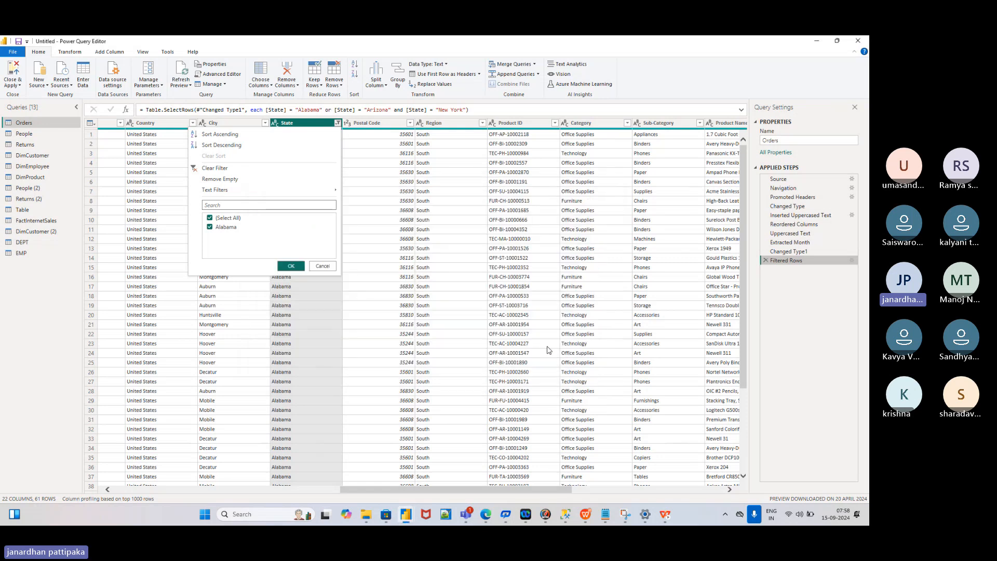
pyautogui.click(337, 124)
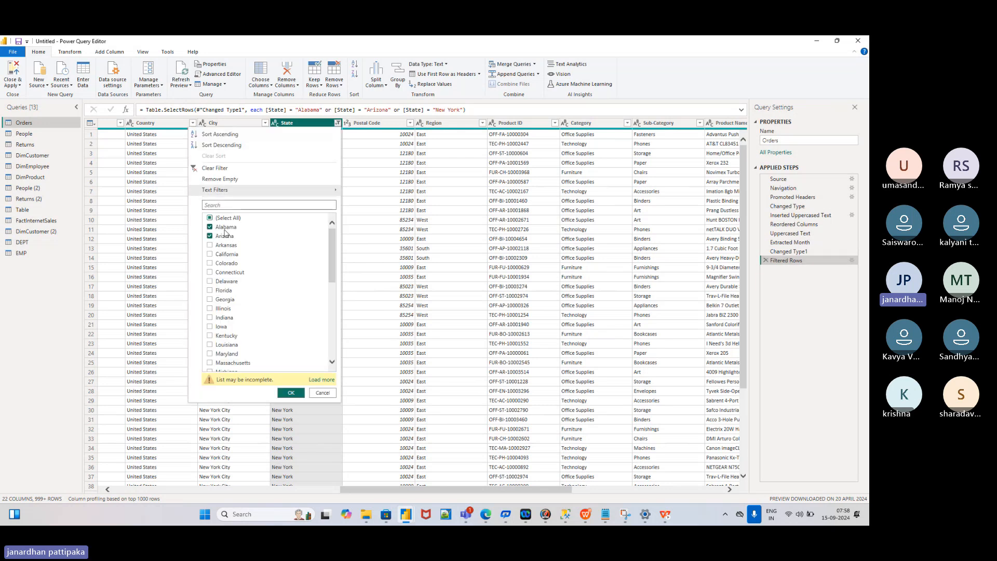
pyautogui.scroll(-8, 251, 284)
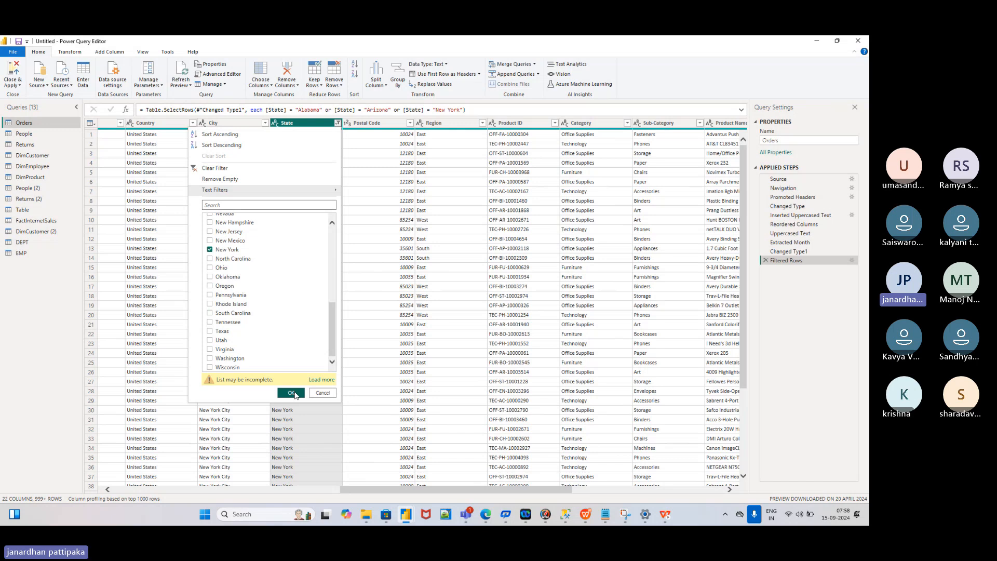
pyautogui.click(805, 322)
# Step: Clear the filter on the State column and reopen its filter list to check the values
pyautogui.click(338, 122)
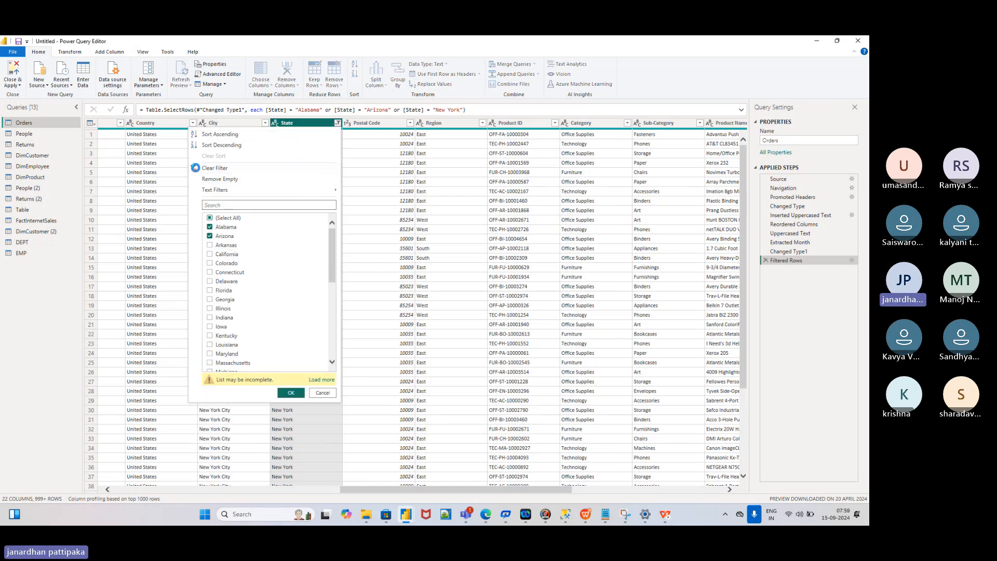
pyautogui.click(196, 168)
pyautogui.click(338, 123)
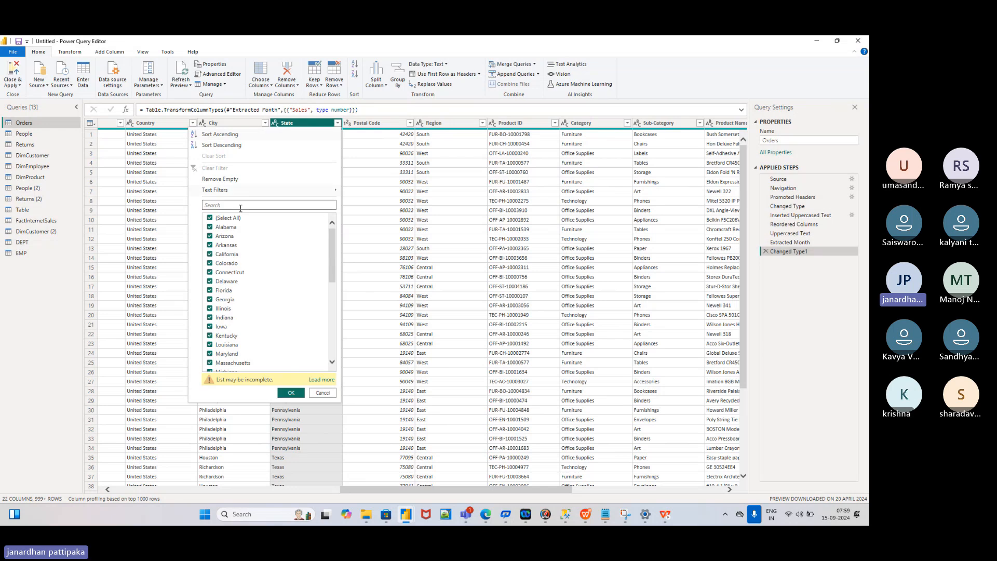
pyautogui.moveTo(231, 192)
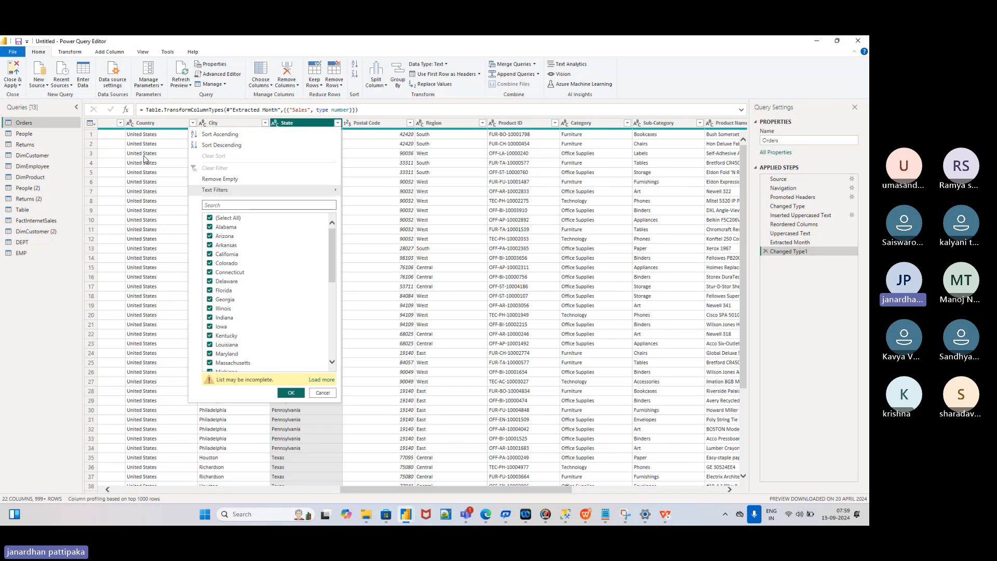
# Step: Open the DimCustomer query and look through its columns
pyautogui.click(25, 156)
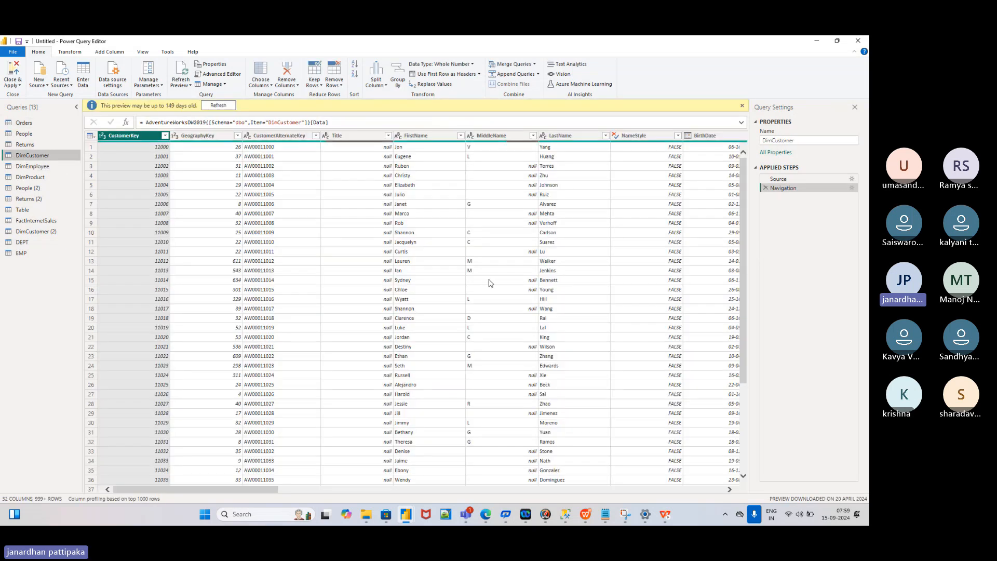
pyautogui.hscroll(15, 491, 283)
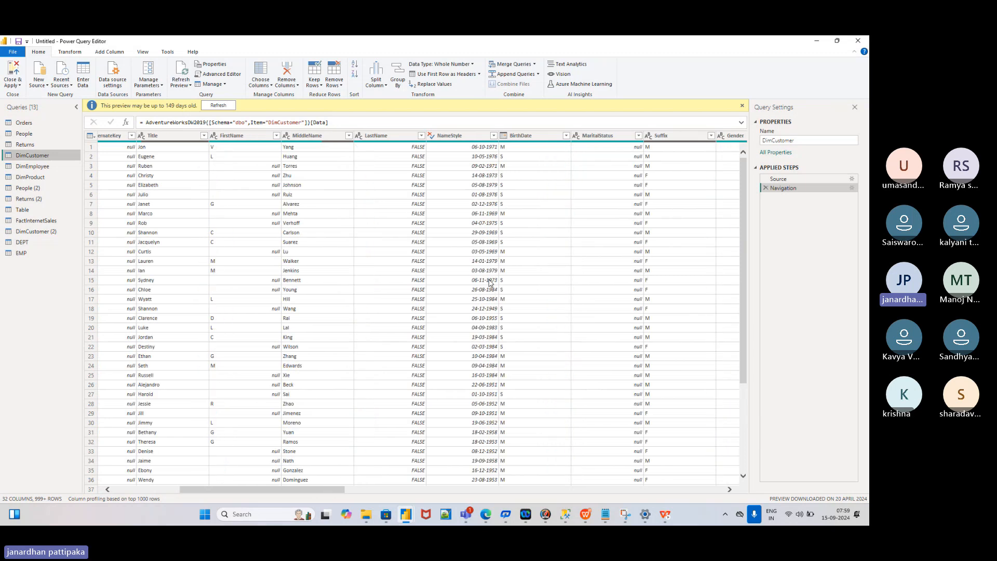
pyautogui.hscroll(3, 490, 283)
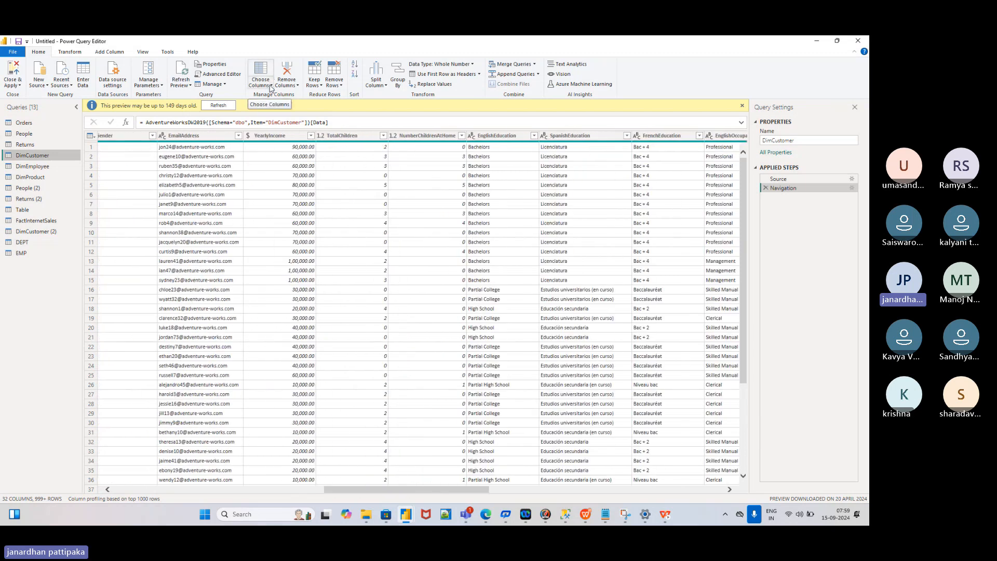
# Step: Use Go to Column to review the DimCustomer column list and jump to CustomerKey
pyautogui.click(270, 86)
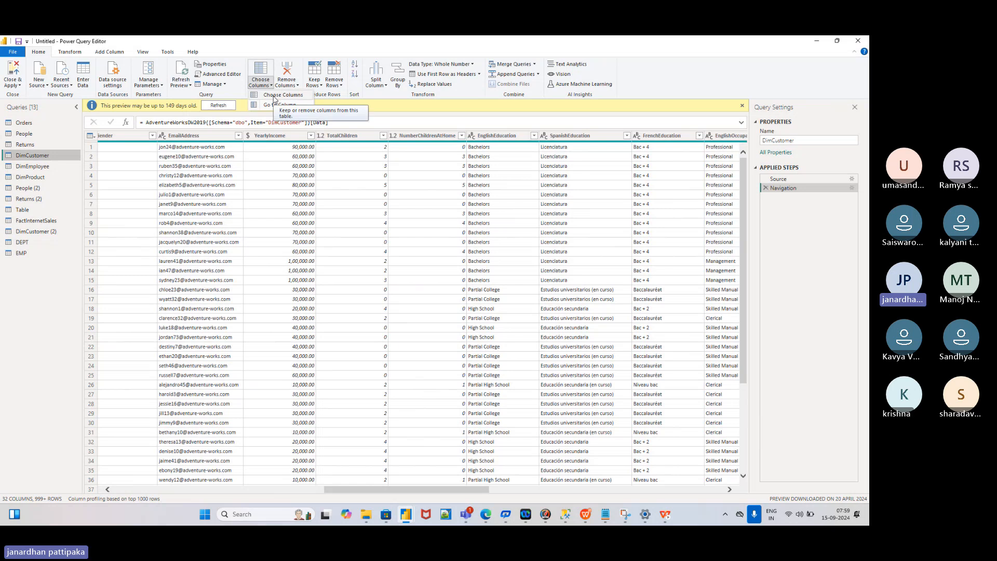
pyautogui.click(279, 105)
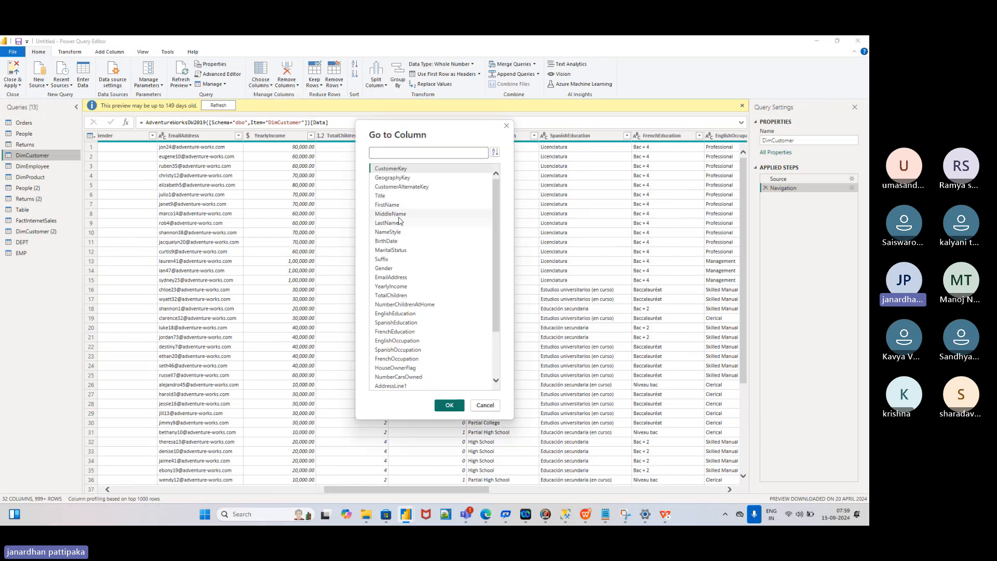
pyautogui.scroll(-3, 393, 308)
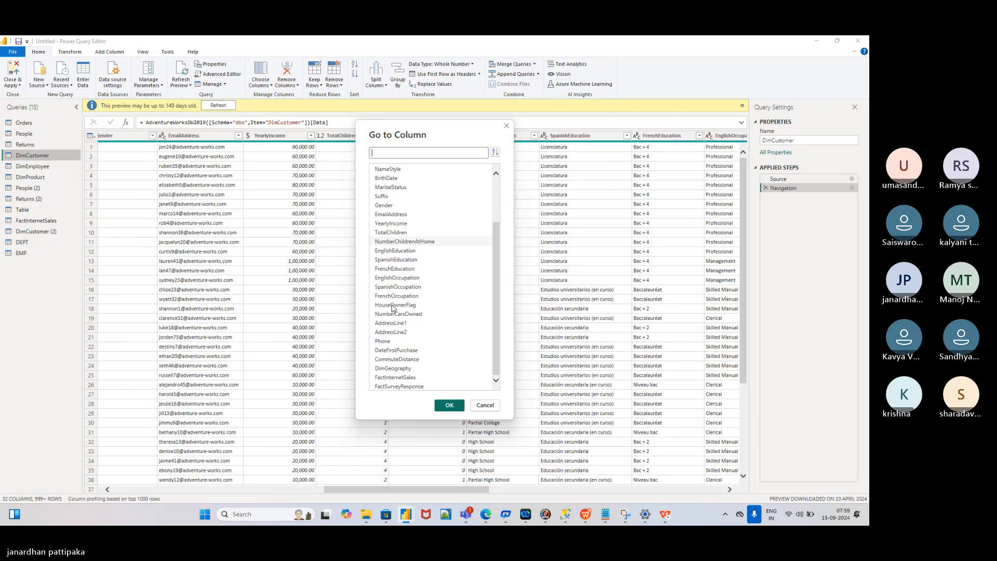
pyautogui.scroll(3, 393, 308)
pyautogui.scroll(-1, 393, 308)
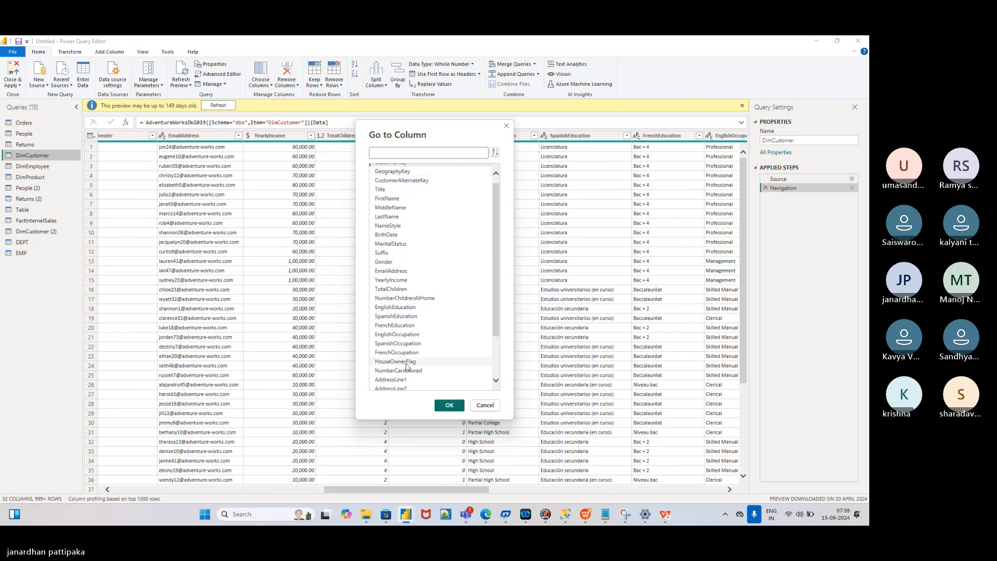
pyautogui.scroll(-2, 406, 366)
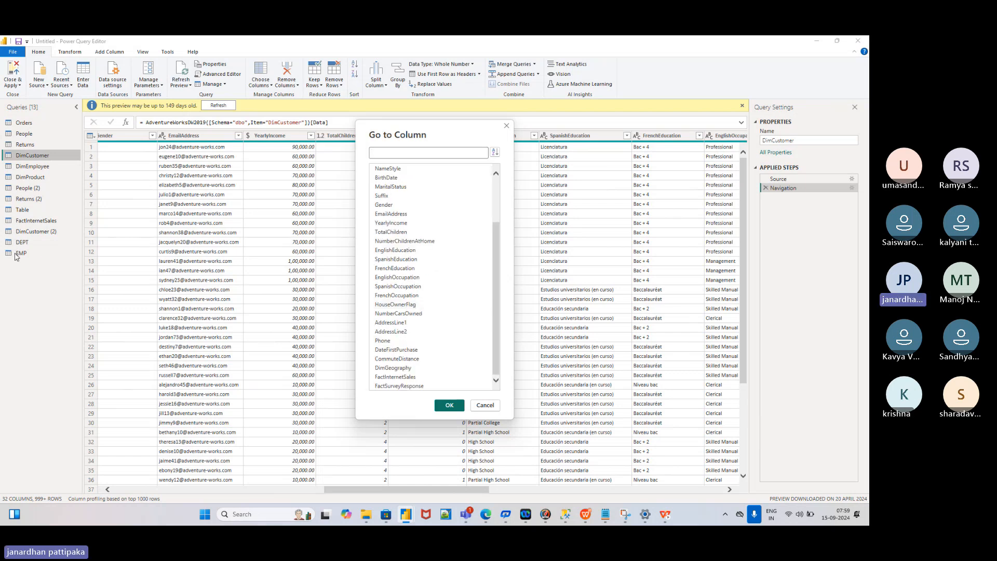
pyautogui.click(449, 406)
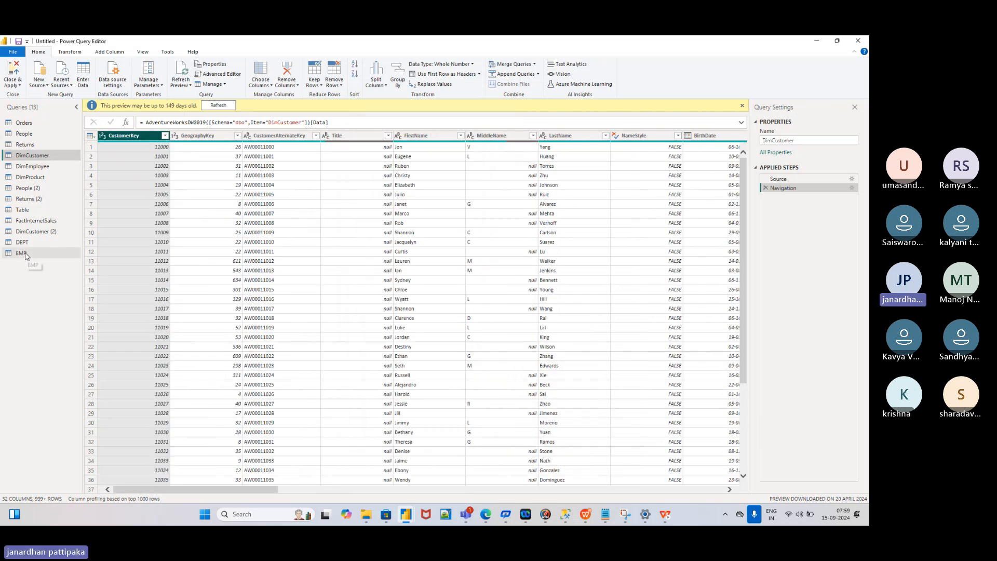
# Step: Look at the EMP query and return to the Customer Name column of the Orders query
pyautogui.click(23, 253)
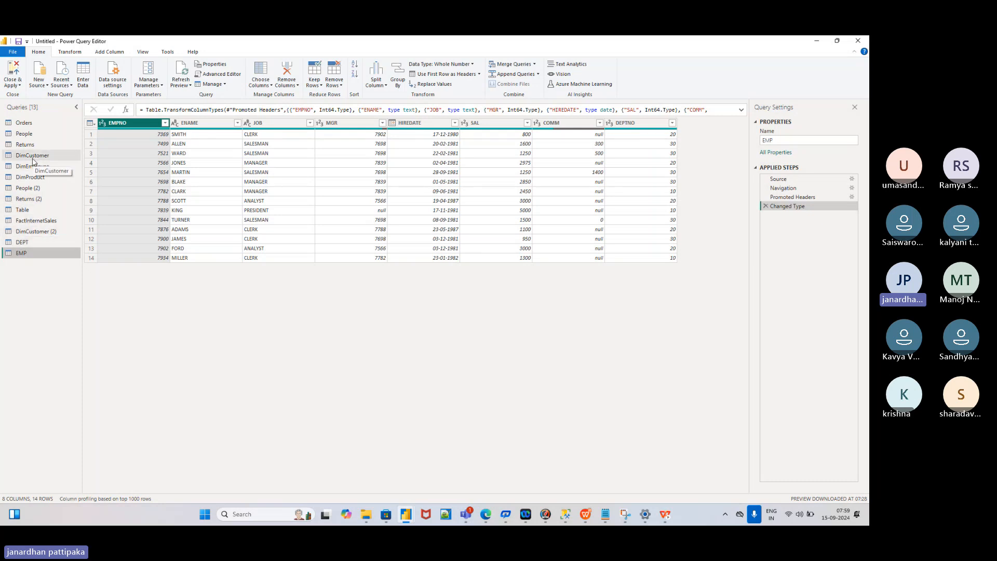
pyautogui.click(24, 123)
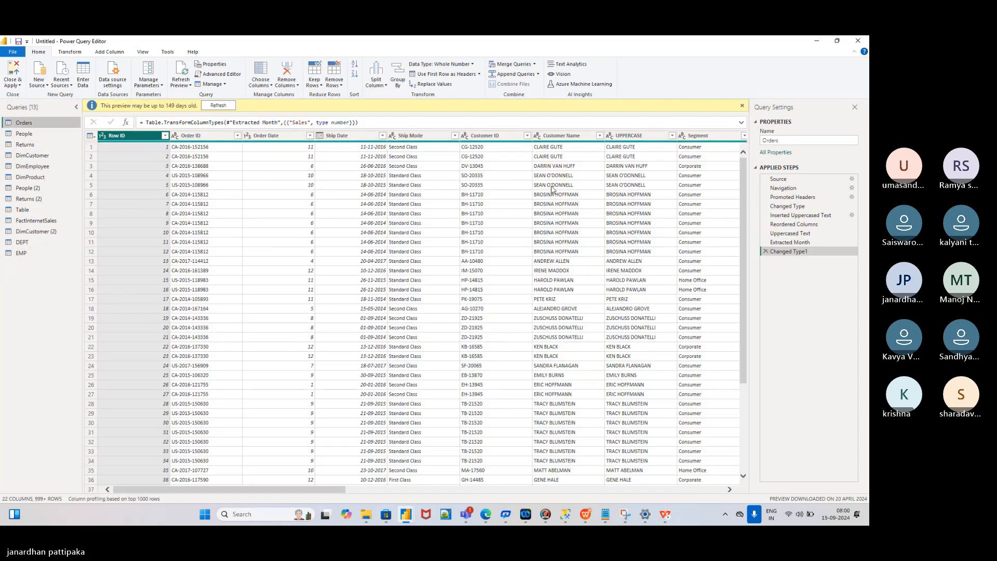
pyautogui.hscroll(3, 546, 236)
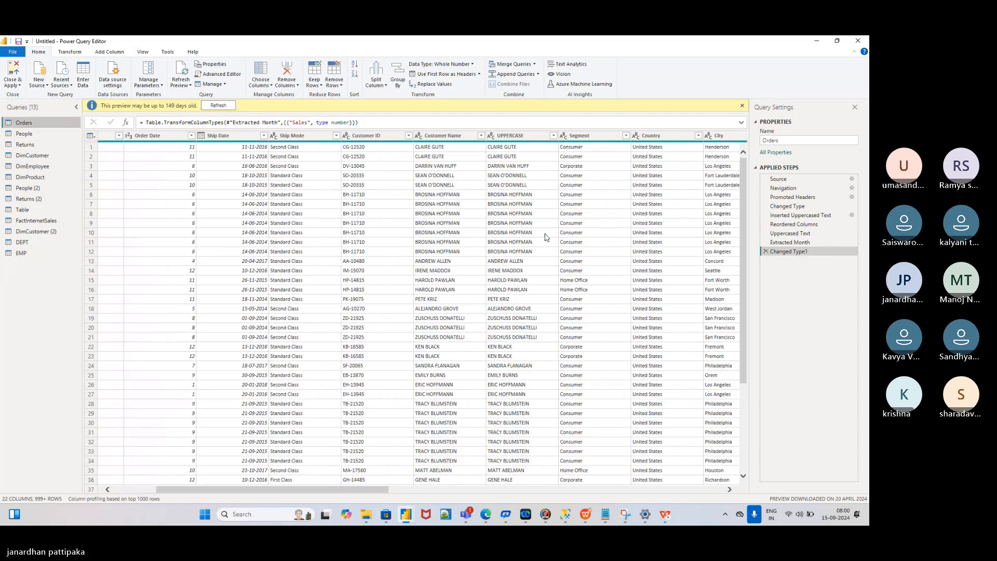
# Step: Search the Customer Name column's filter values for a customer's name, without applying the filter
pyautogui.click(481, 136)
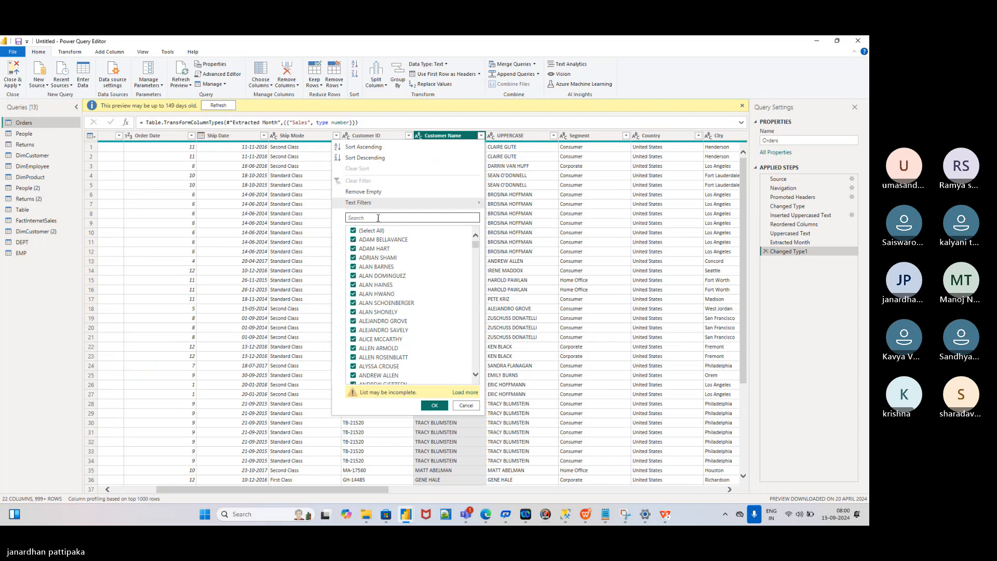
pyautogui.click(378, 218)
pyautogui.write('allen')
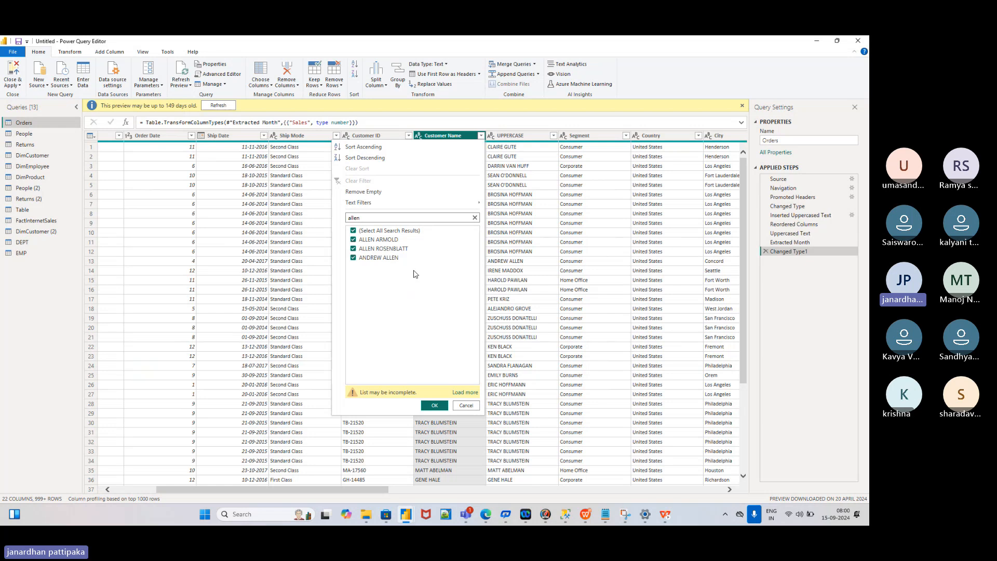
pyautogui.click(532, 176)
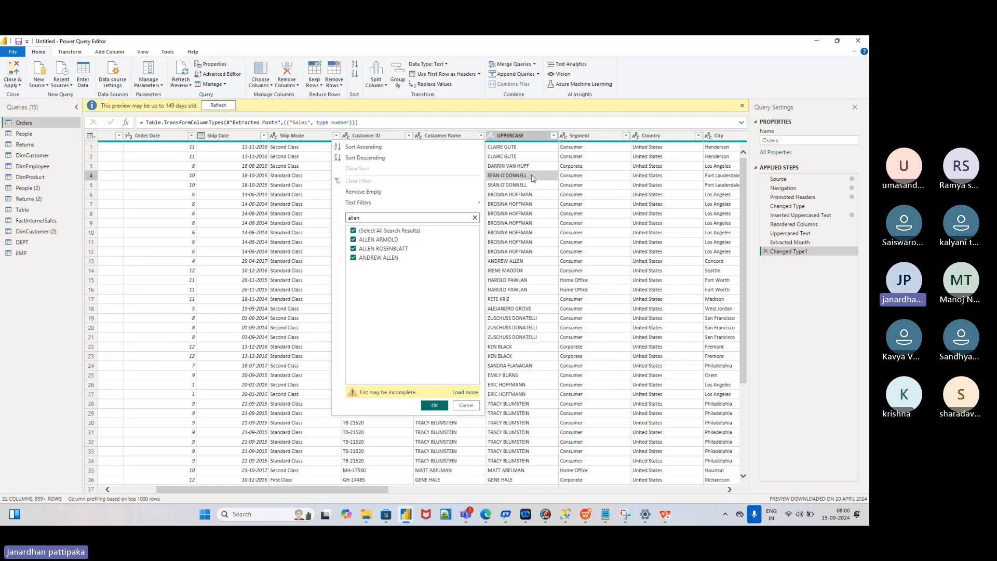
pyautogui.click(448, 136)
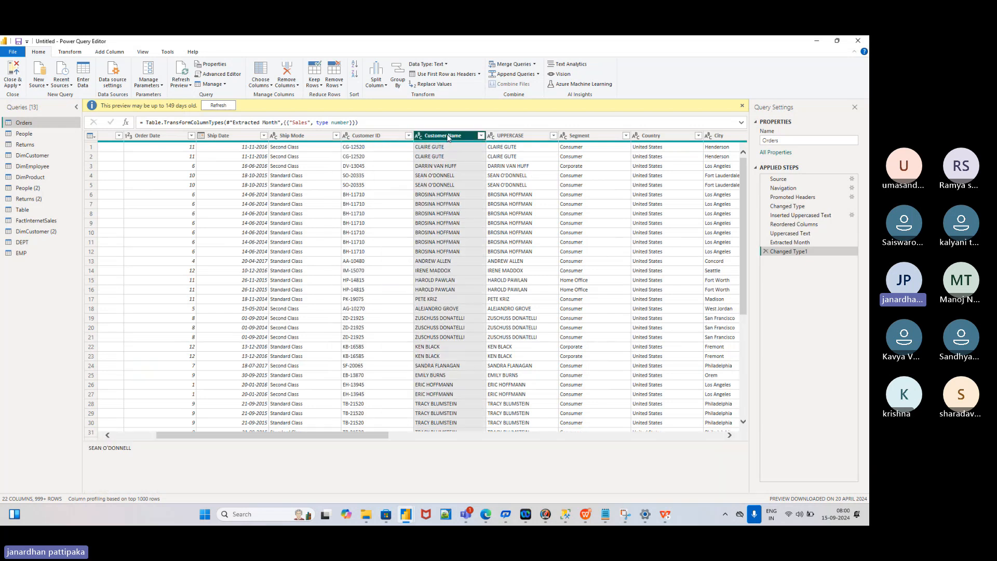
pyautogui.rightClick(447, 137)
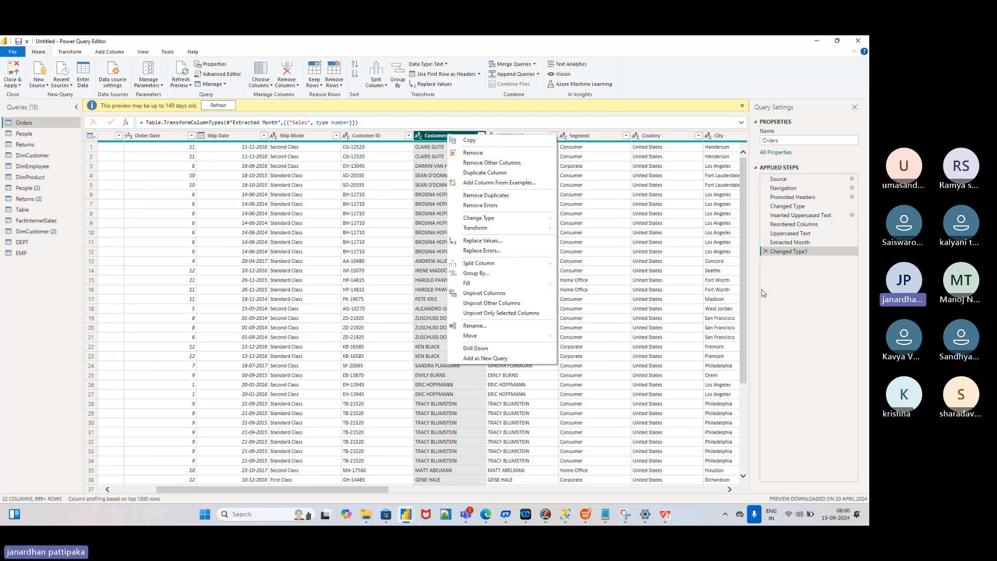
pyautogui.click(783, 295)
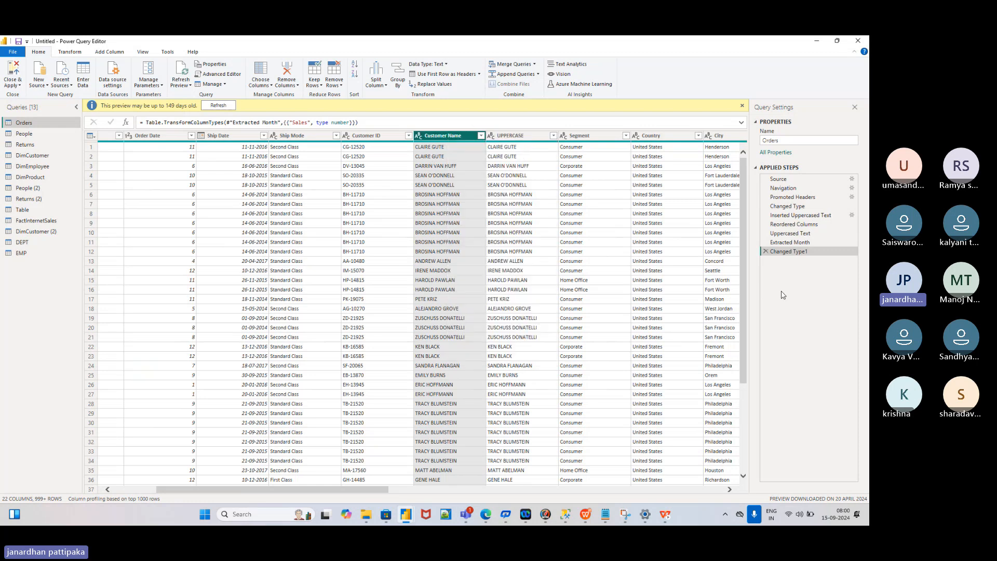
# Step: Apply a Contains text filter to the Customer Name column with the customer's name in capitals, and review the filtered rows
pyautogui.click(482, 136)
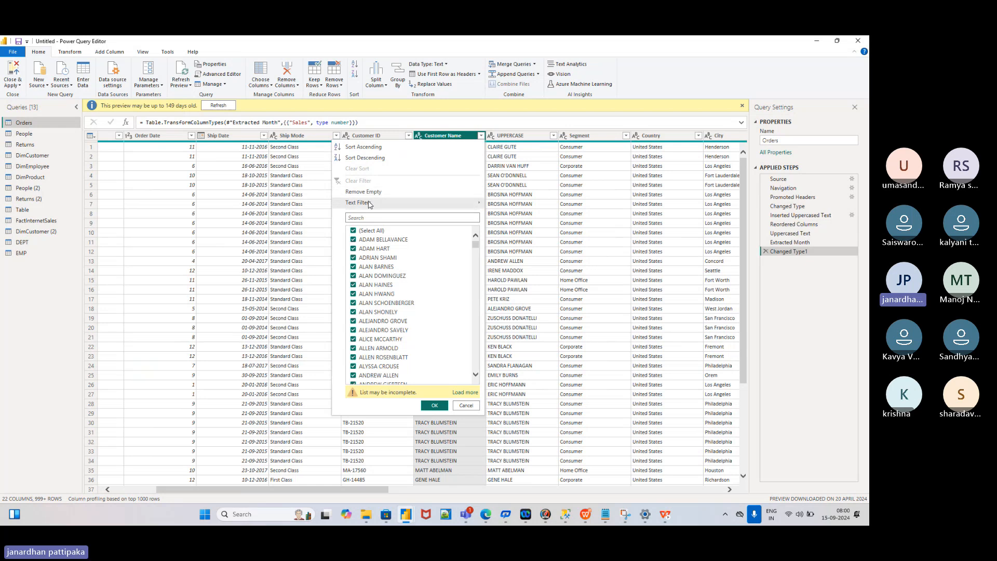
pyautogui.moveTo(371, 203)
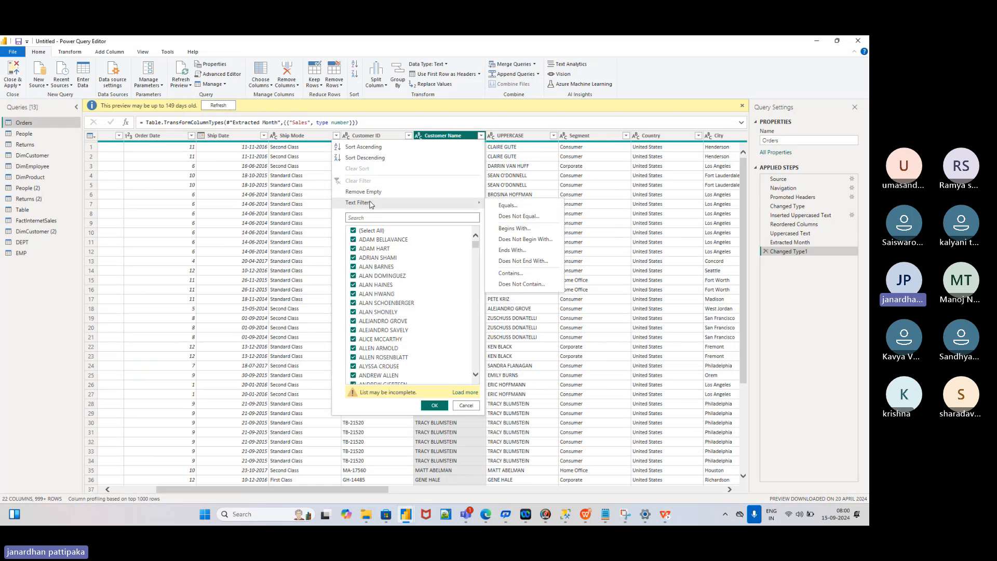
pyautogui.click(504, 275)
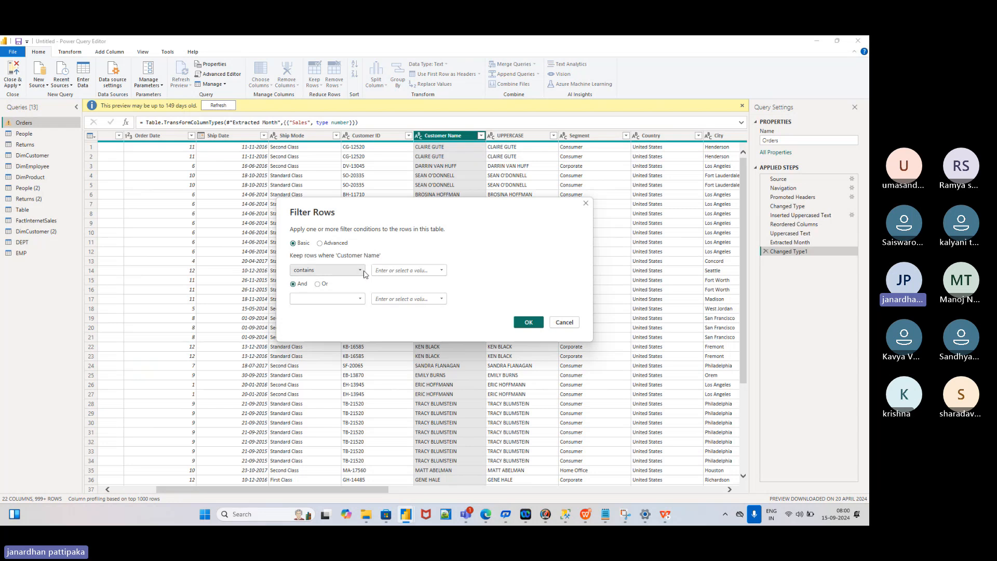
pyautogui.click(383, 273)
pyautogui.press('capslock')
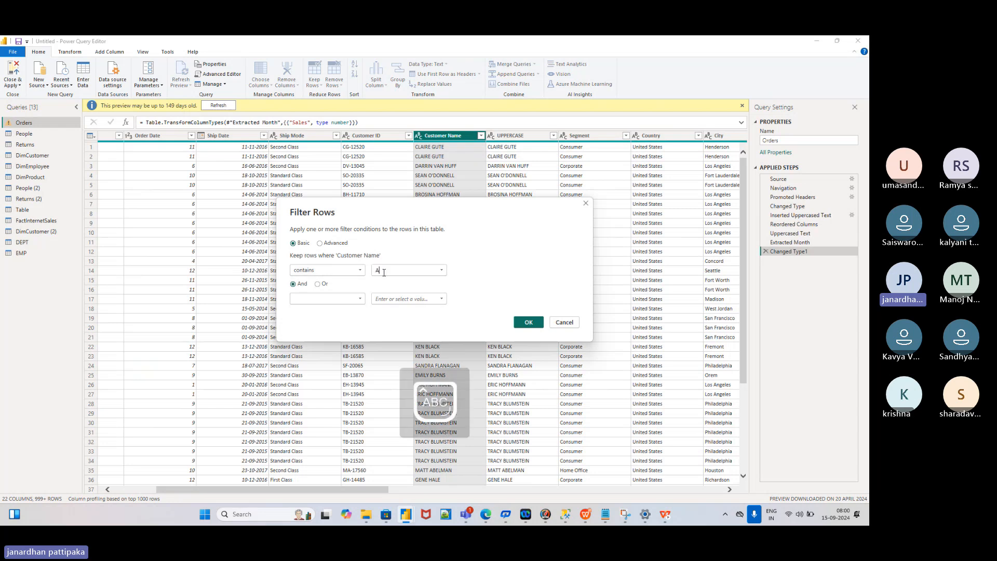
pyautogui.write('ALLEN')
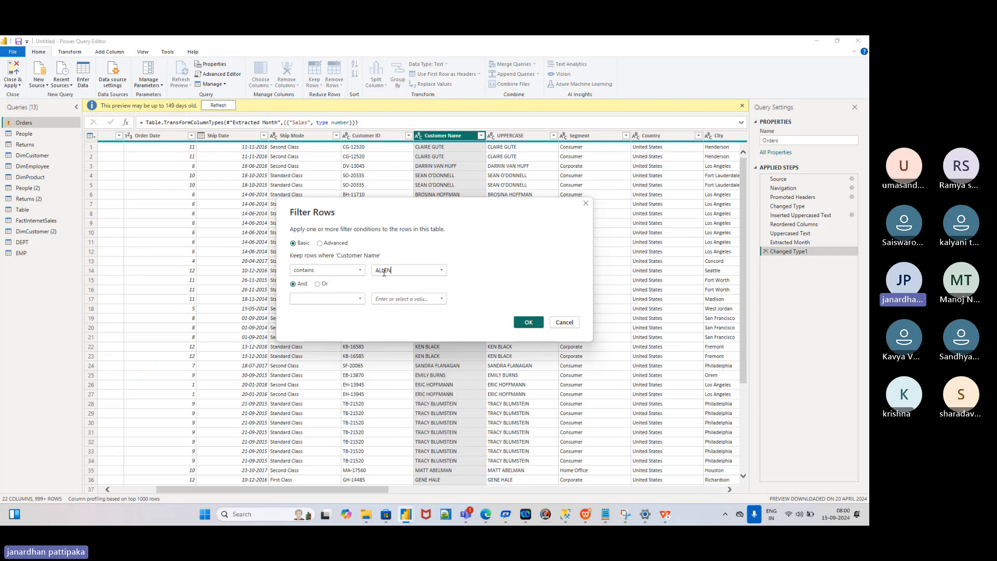
pyautogui.press('BackSpace')
pyautogui.press('BackSpace')
pyautogui.write('EN')
pyautogui.click(529, 322)
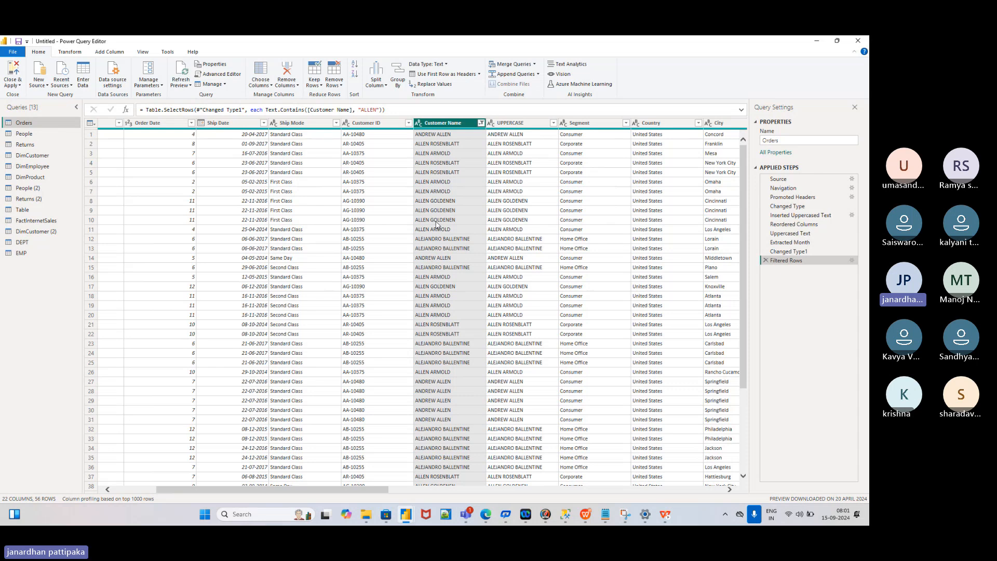
pyautogui.scroll(-4, 430, 378)
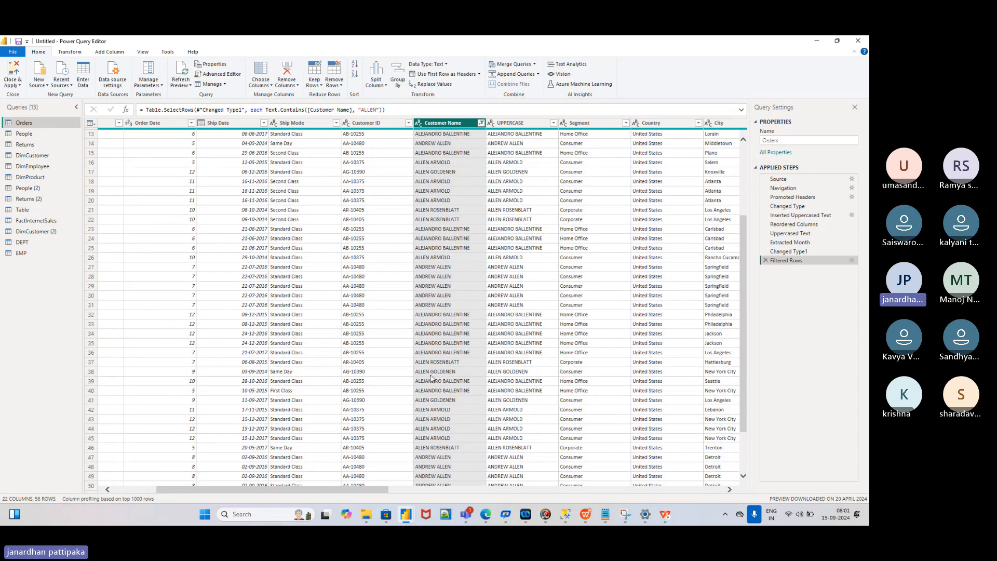
# Step: Review the remaining rows kept by the Contains filter on Customer Name
pyautogui.click(431, 372)
pyautogui.scroll(-3, 433, 384)
pyautogui.scroll(-2, 435, 405)
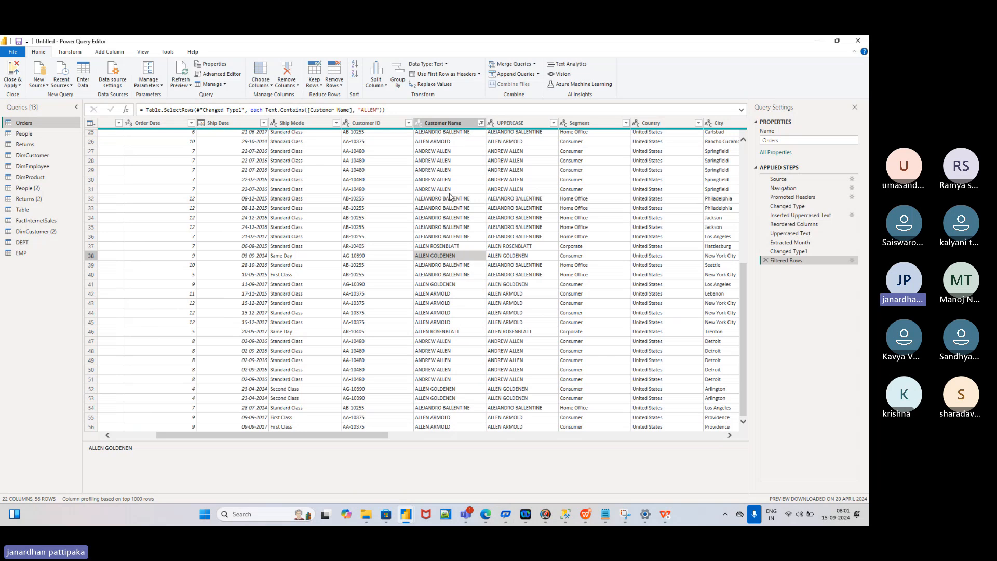
pyautogui.scroll(8, 449, 196)
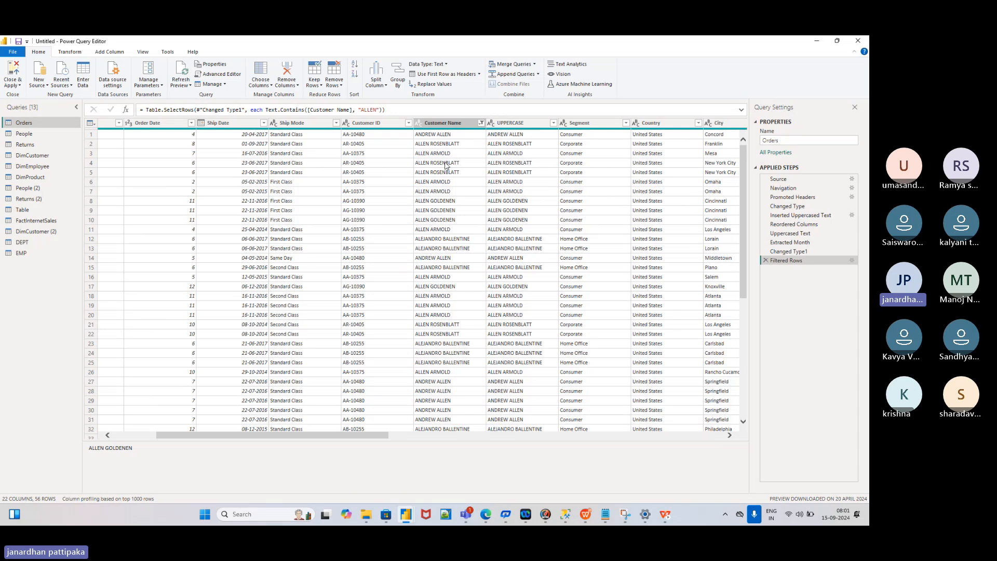
# Step: Edit the Filtered Rows step so Customer Name does not contain the customer's name
pyautogui.click(480, 124)
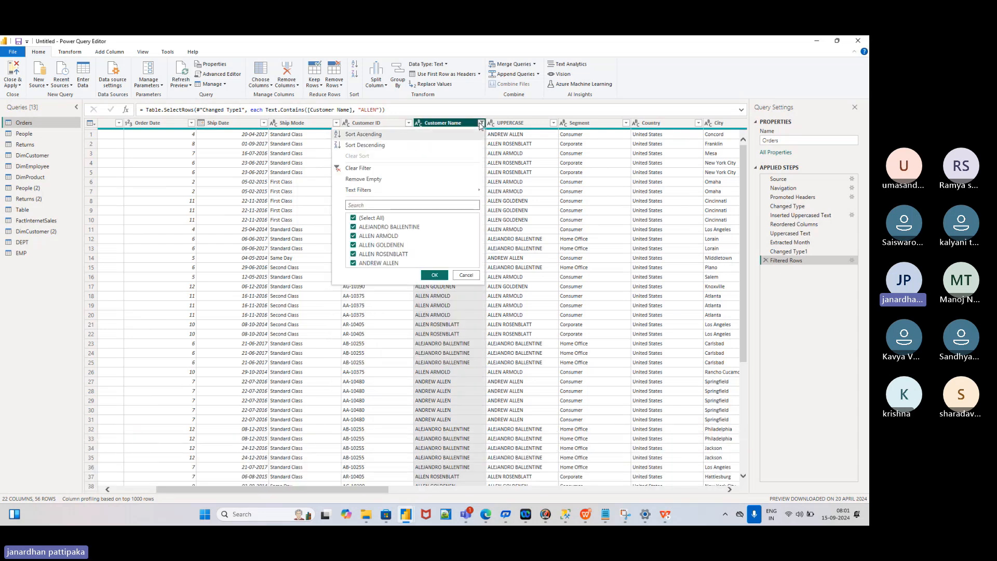
pyautogui.click(852, 261)
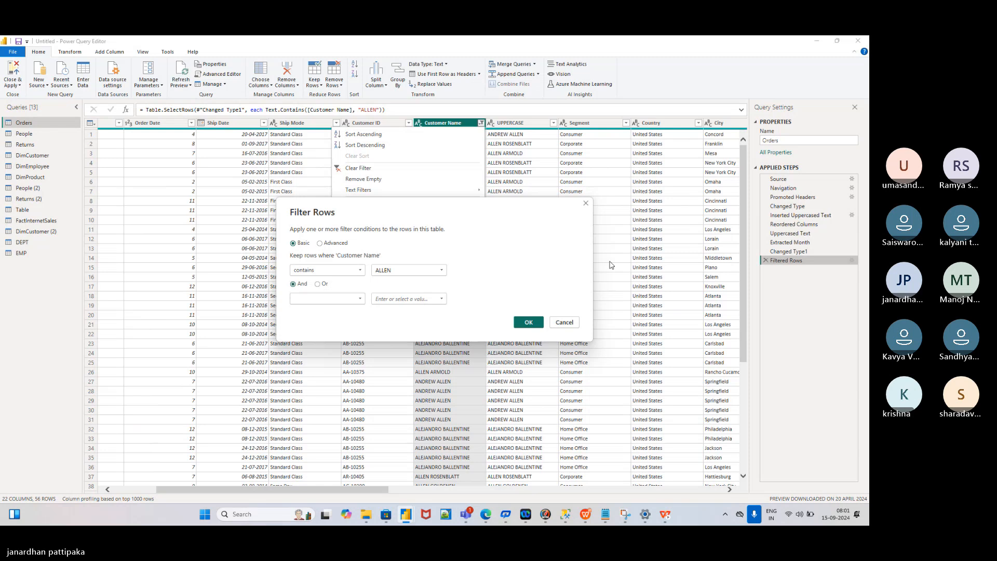
pyautogui.click(360, 271)
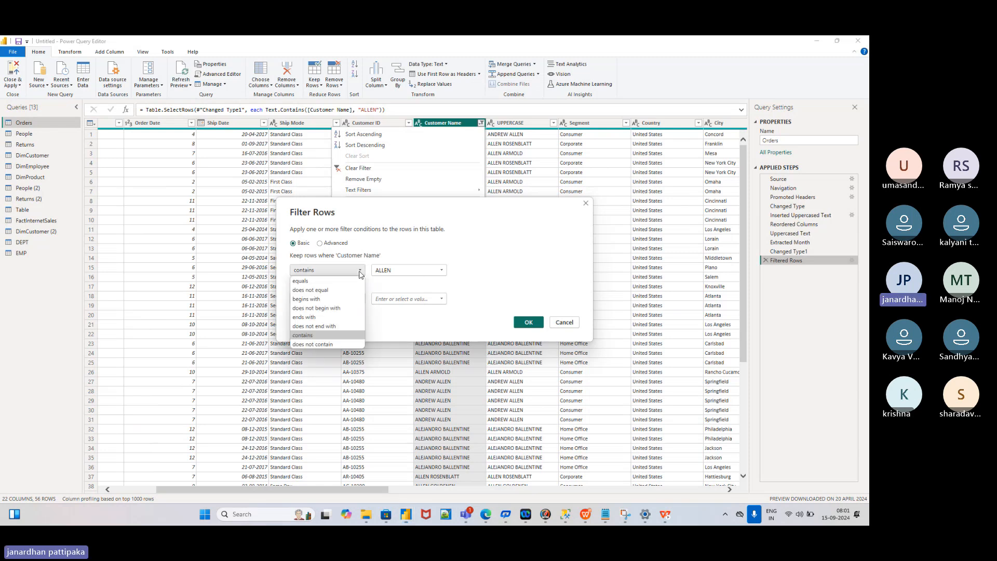
pyautogui.click(318, 344)
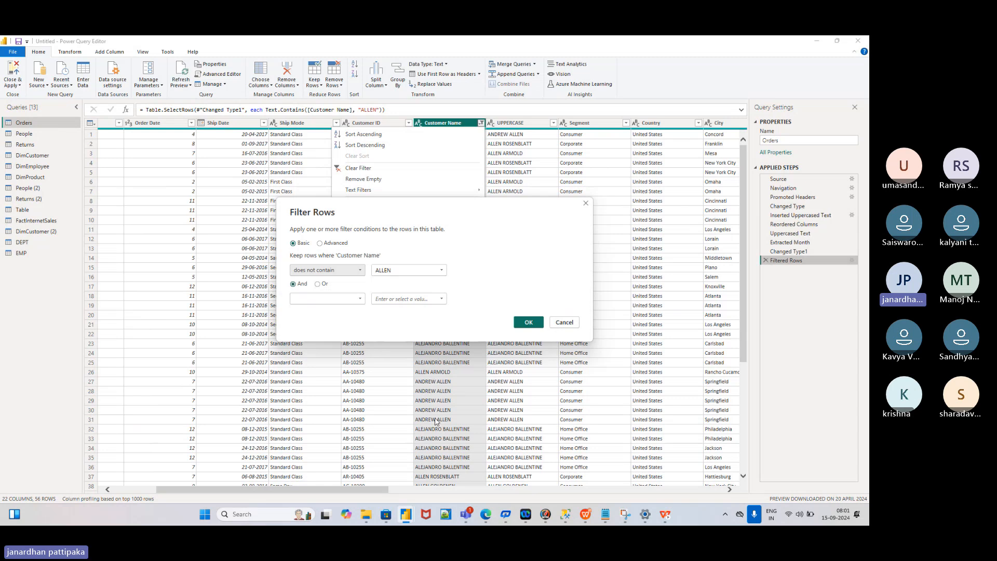
pyautogui.click(530, 324)
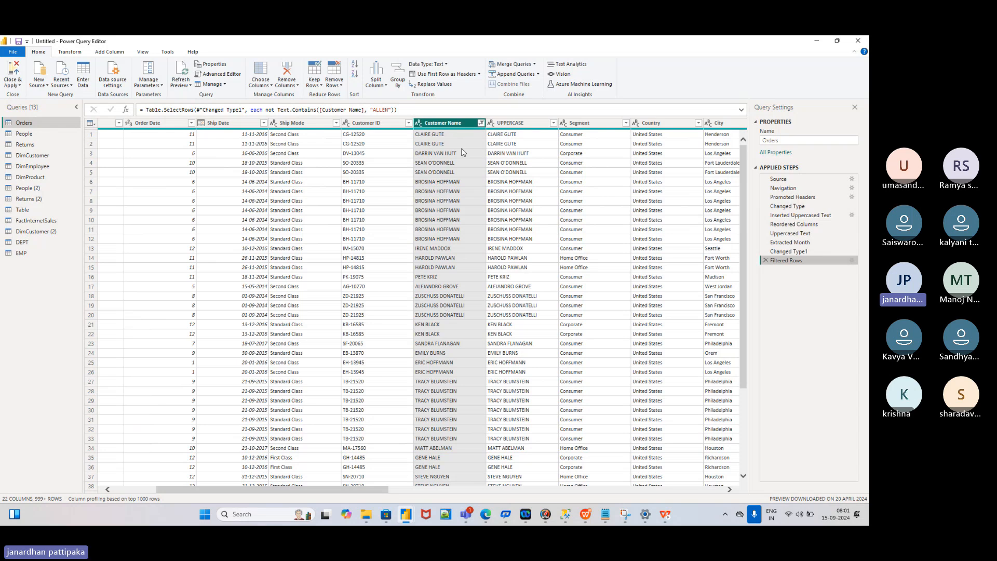
# Step: Look through the Orders rows left by the does-not-contain filter and return to the first row
pyautogui.scroll(-15, 440, 299)
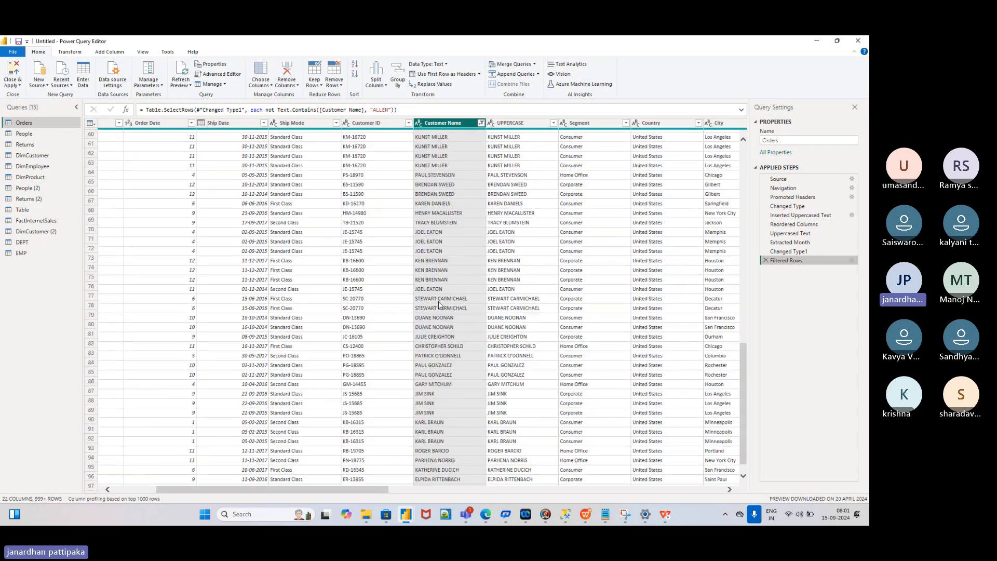
pyautogui.scroll(-20, 438, 304)
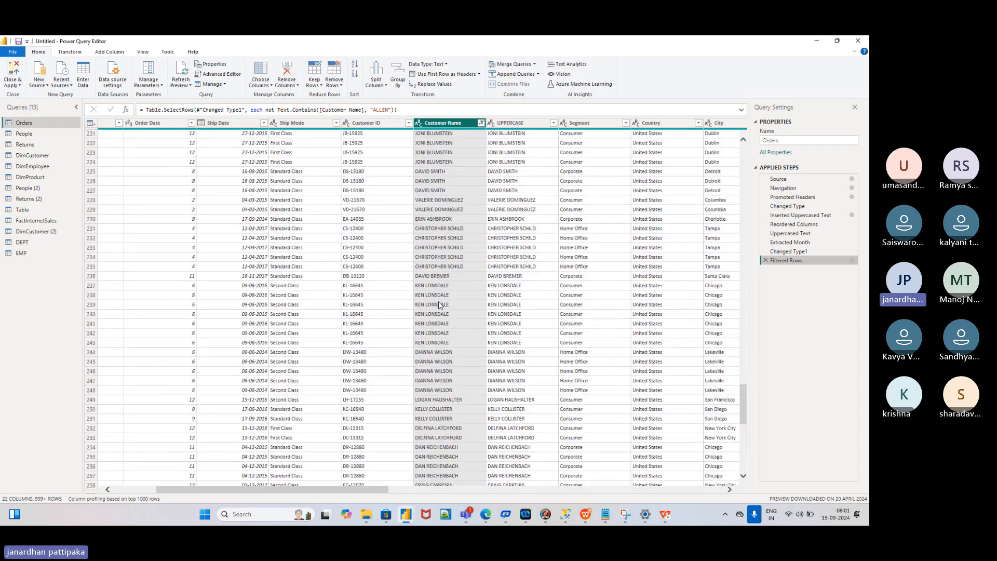
pyautogui.scroll(-20, 439, 304)
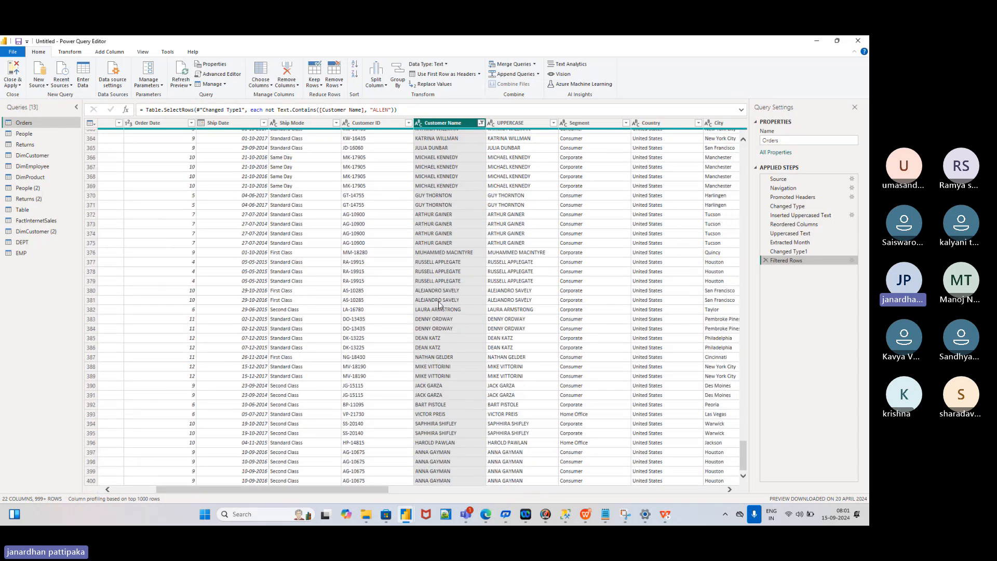
pyautogui.scroll(20, 439, 305)
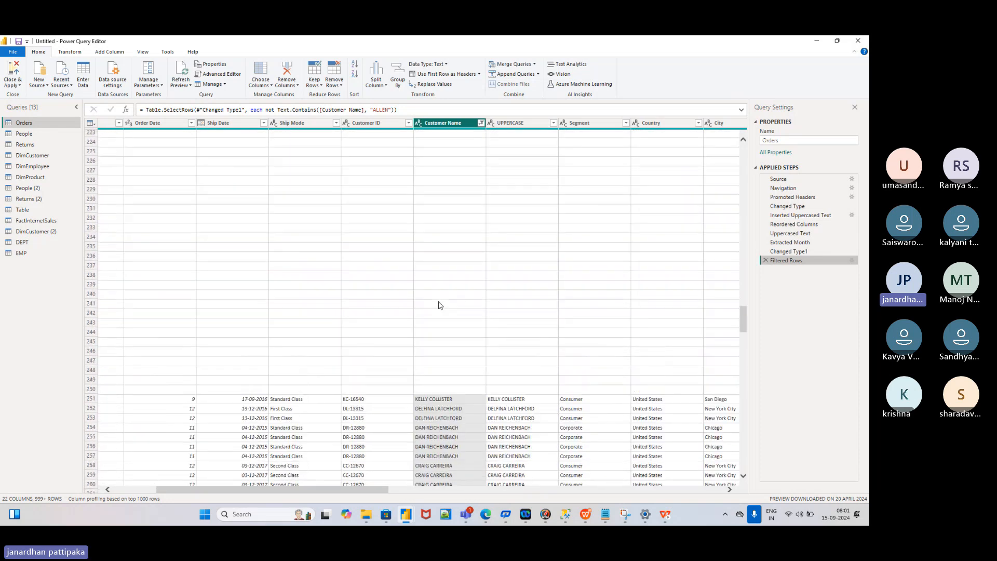
pyautogui.scroll(20, 439, 305)
pyautogui.scroll(20, 438, 305)
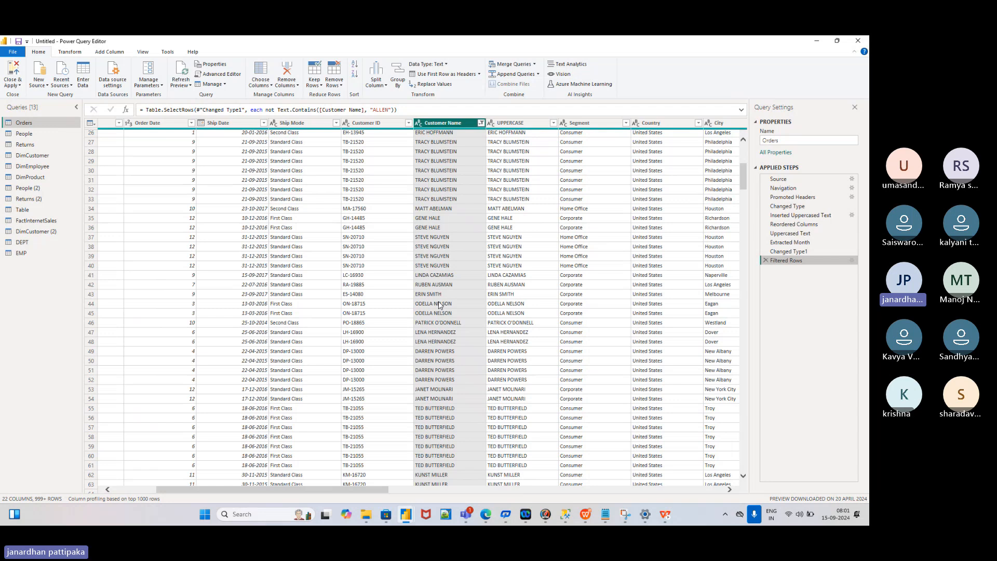
pyautogui.scroll(6, 439, 305)
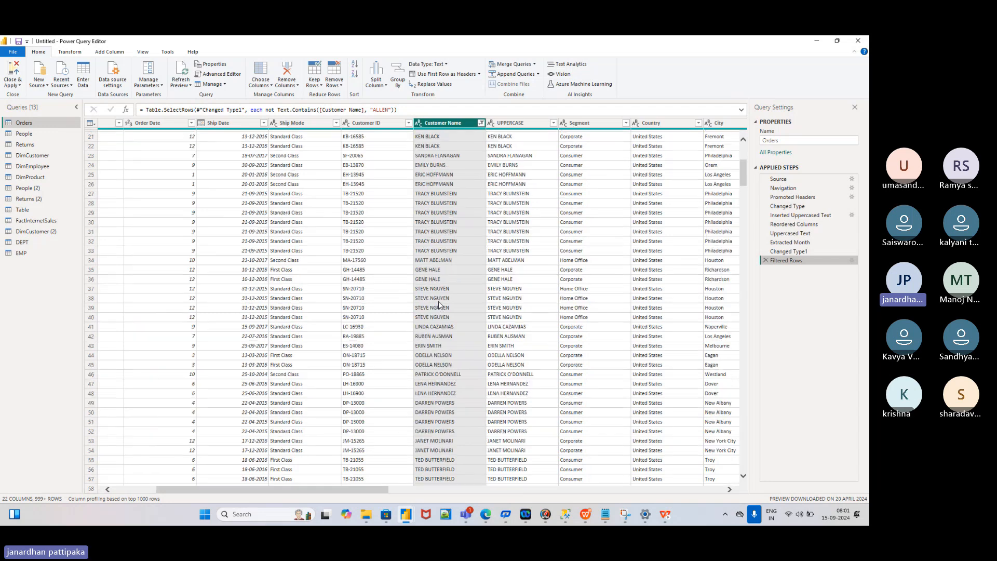
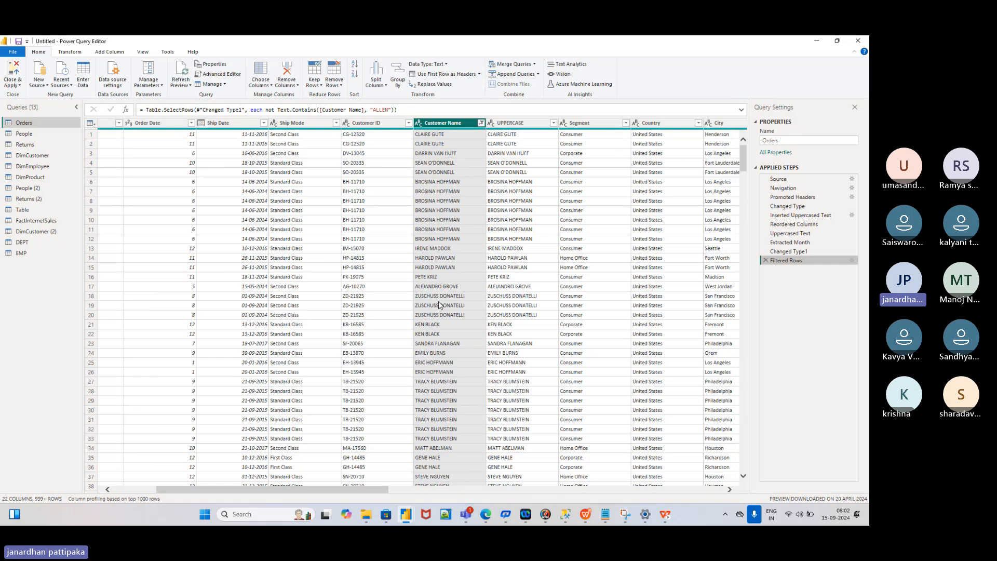
# Step: Clear the filter on the Customer Name column
pyautogui.click(480, 123)
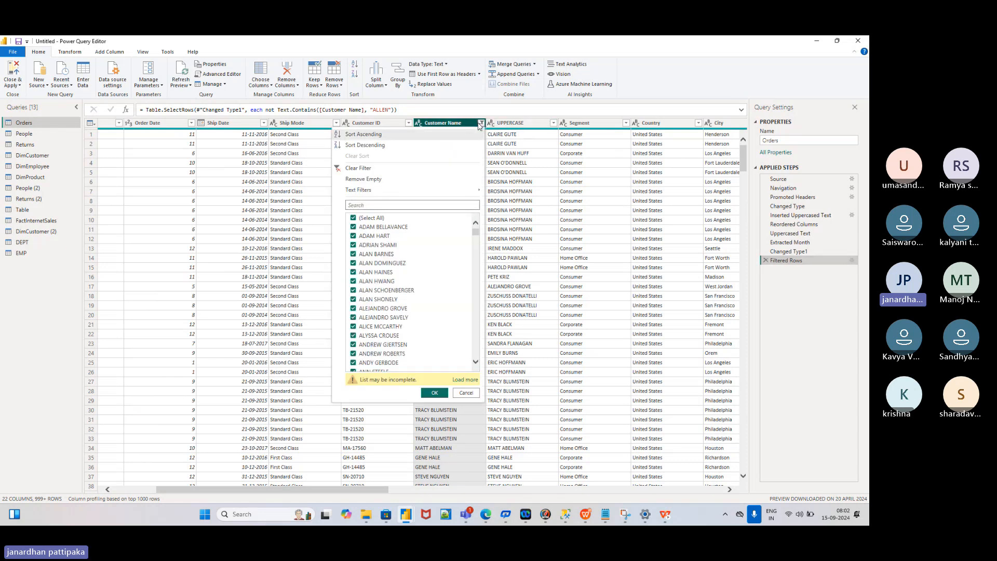
pyautogui.click(338, 168)
pyautogui.click(426, 201)
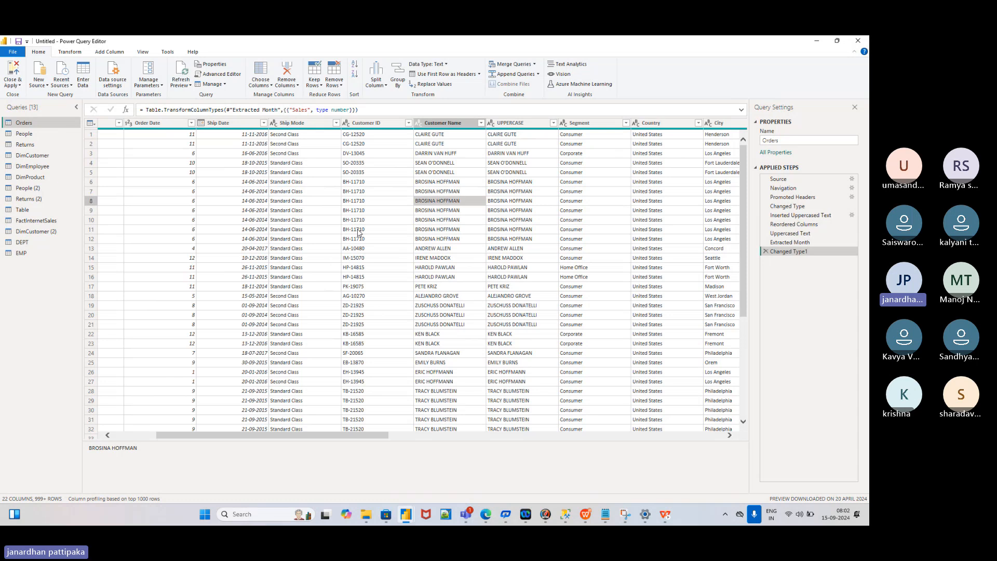
# Step: Look across the Orders columns and use Go to Column to jump to Order Date
pyautogui.hscroll(5, 533, 227)
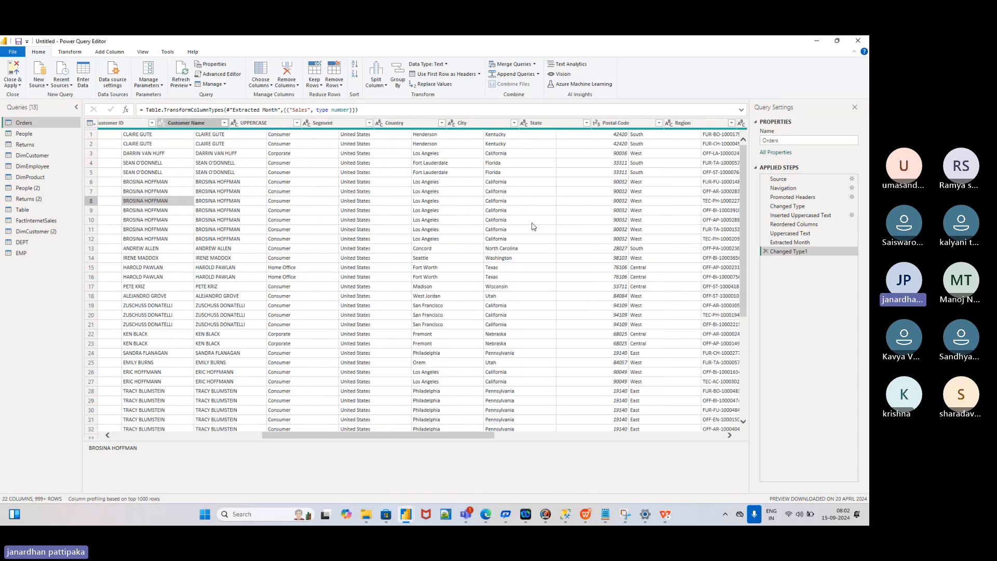
pyautogui.hscroll(5, 533, 226)
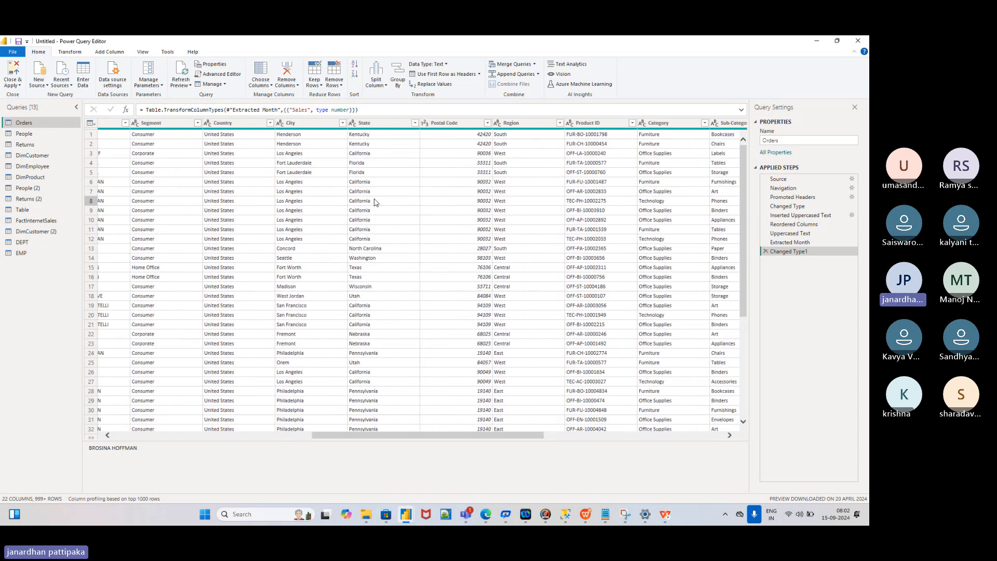
pyautogui.hscroll(5, 507, 204)
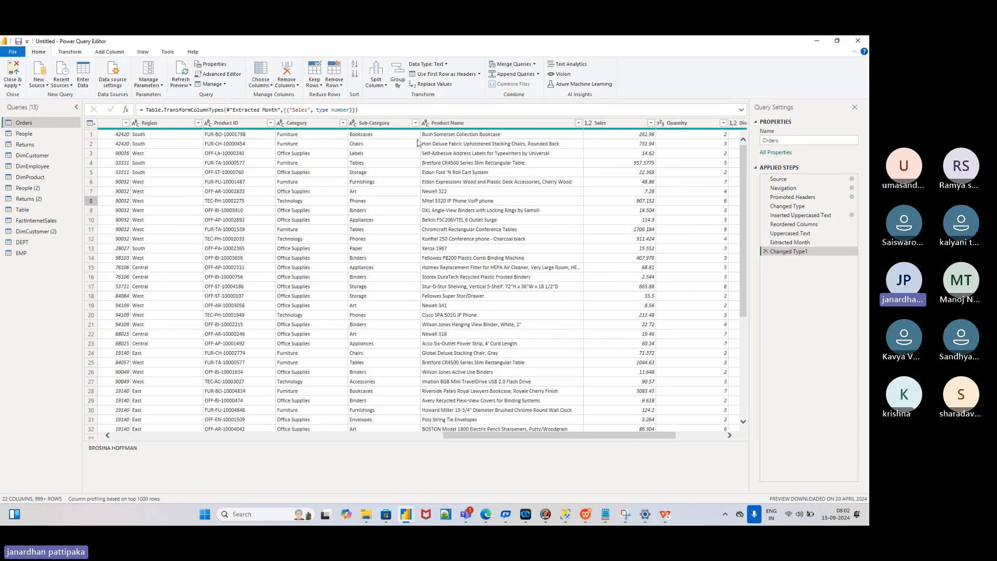
pyautogui.click(271, 87)
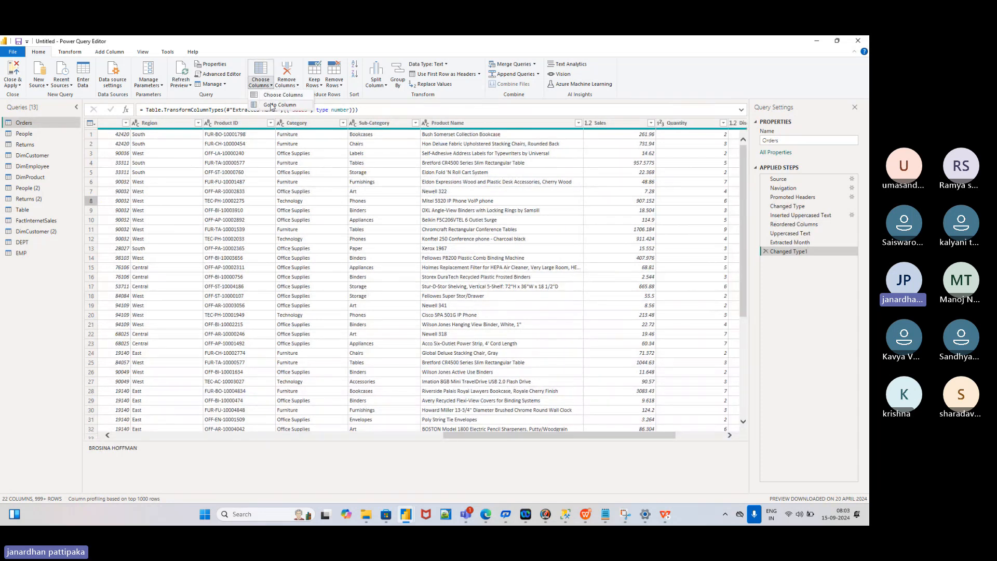
pyautogui.click(271, 105)
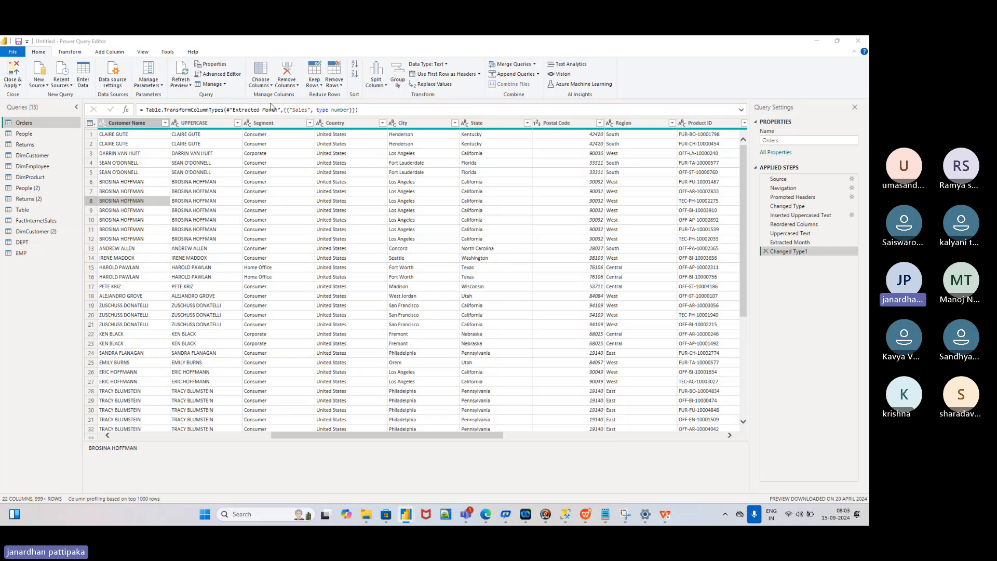
pyautogui.click(445, 403)
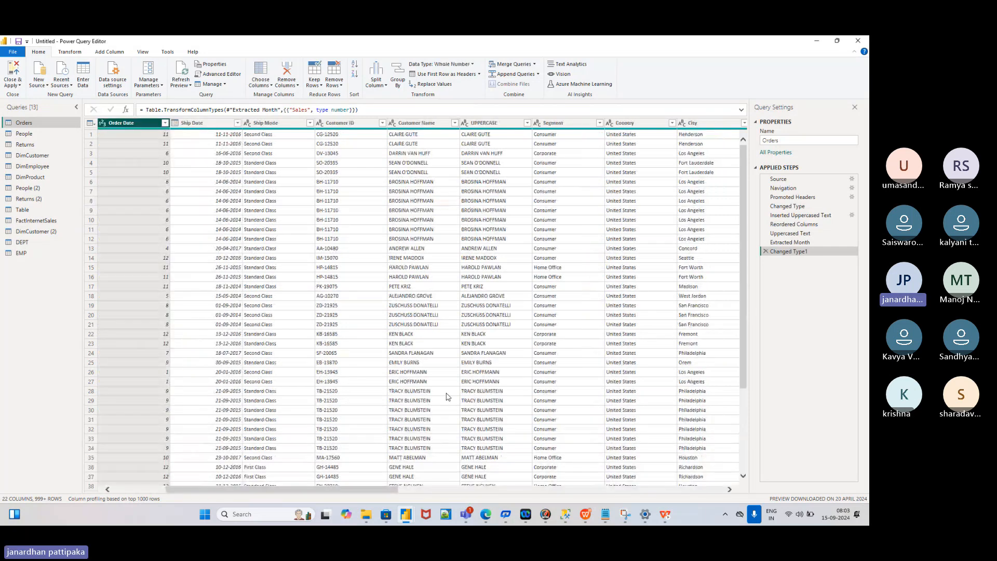
pyautogui.hscroll(-3, 210, 255)
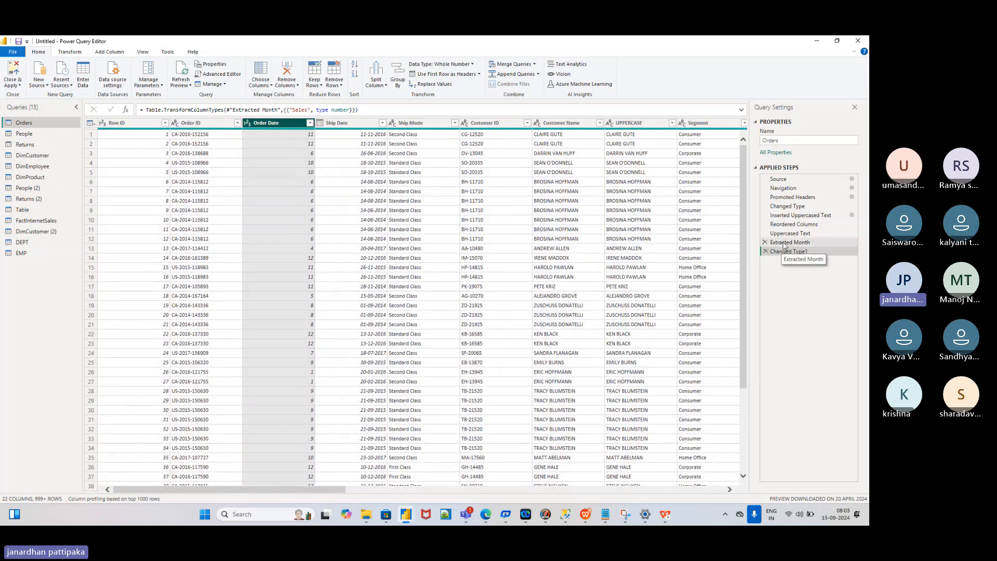
# Step: Delete the applied steps Changed Type1, Extracted Month, Uppercased Text, Reordered Columns and Inserted Uppercased Text from the Orders query
pyautogui.moveTo(778, 233); pyautogui.dragTo(777, 233)
pyautogui.click(765, 251)
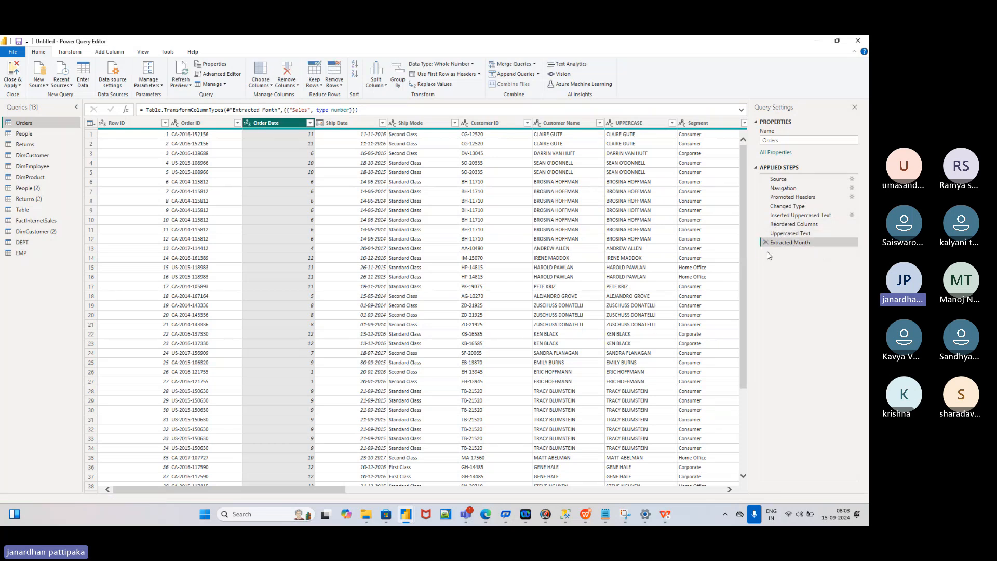
pyautogui.click(766, 243)
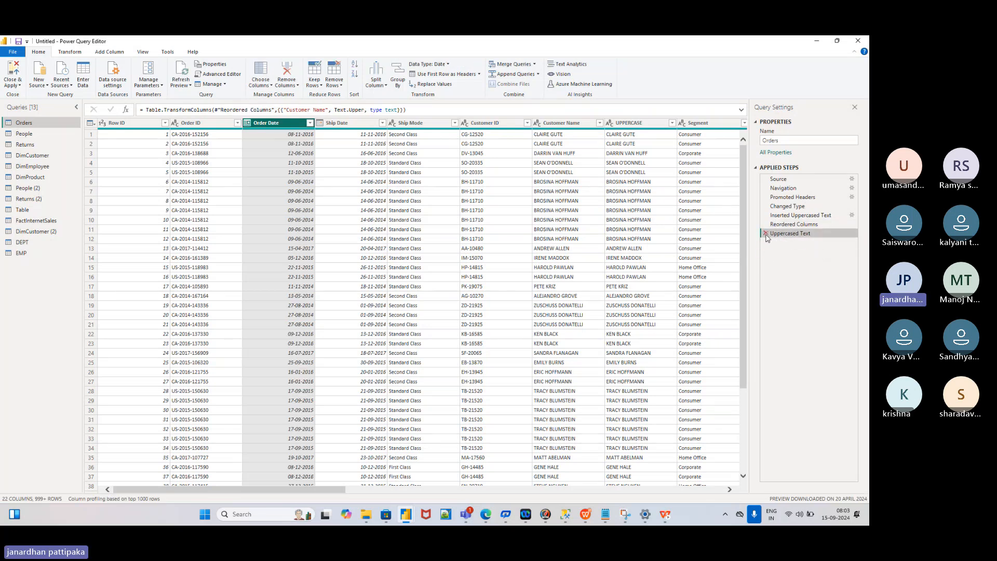
pyautogui.click(765, 233)
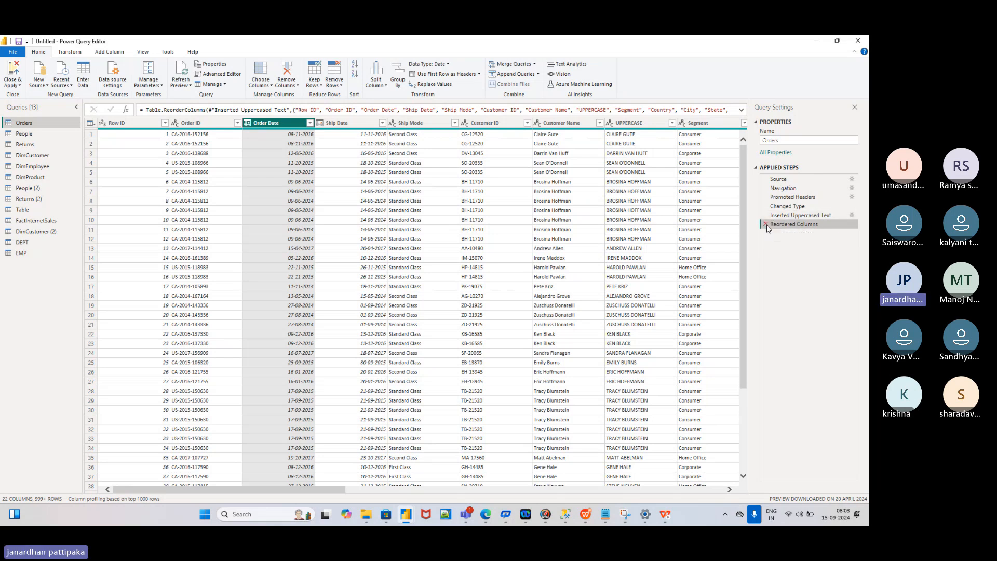
pyautogui.click(766, 224)
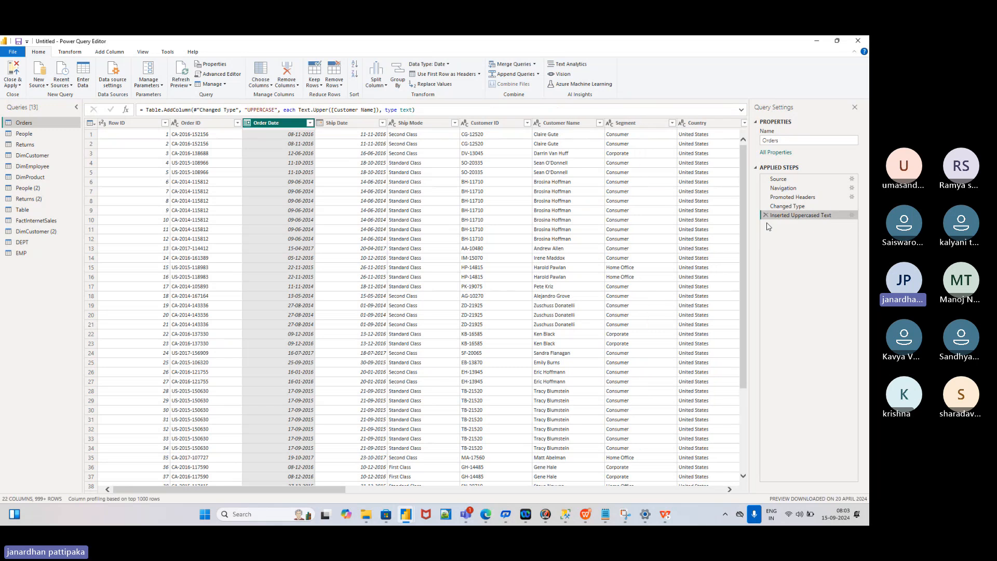
pyautogui.click(766, 215)
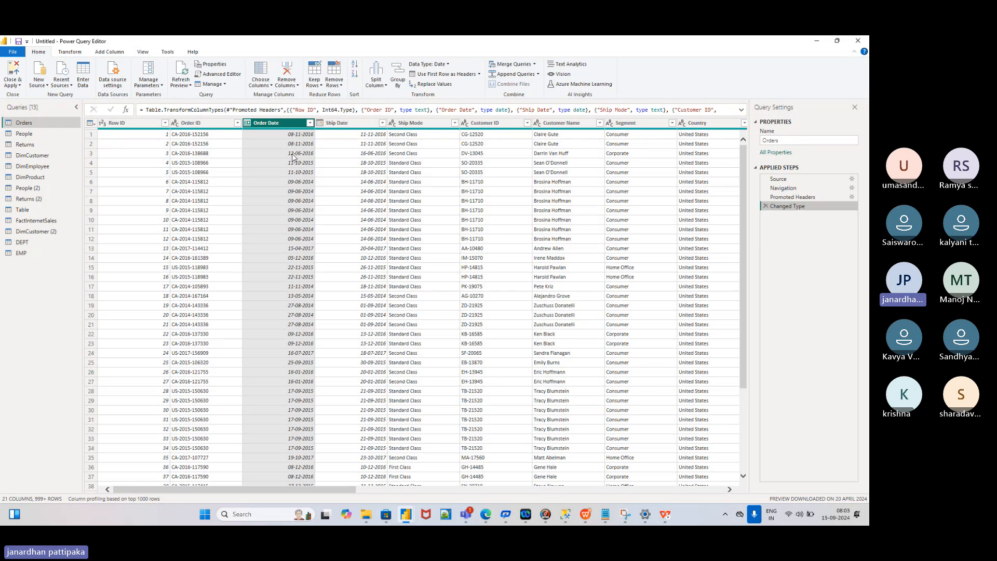
# Step: Start an Equals date filter on the Order Date column and browse the dates offered for its first condition
pyautogui.click(310, 123)
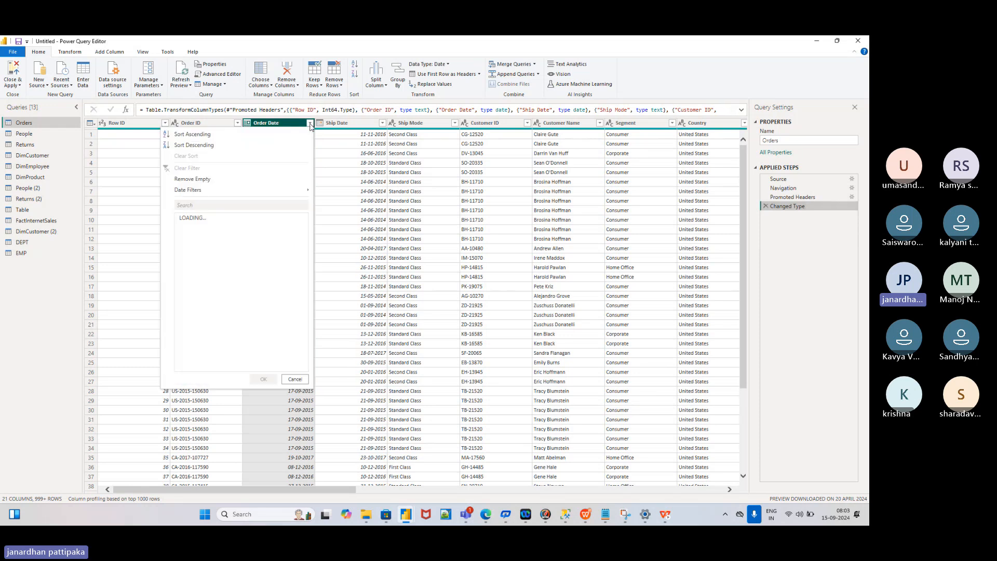
pyautogui.moveTo(207, 194)
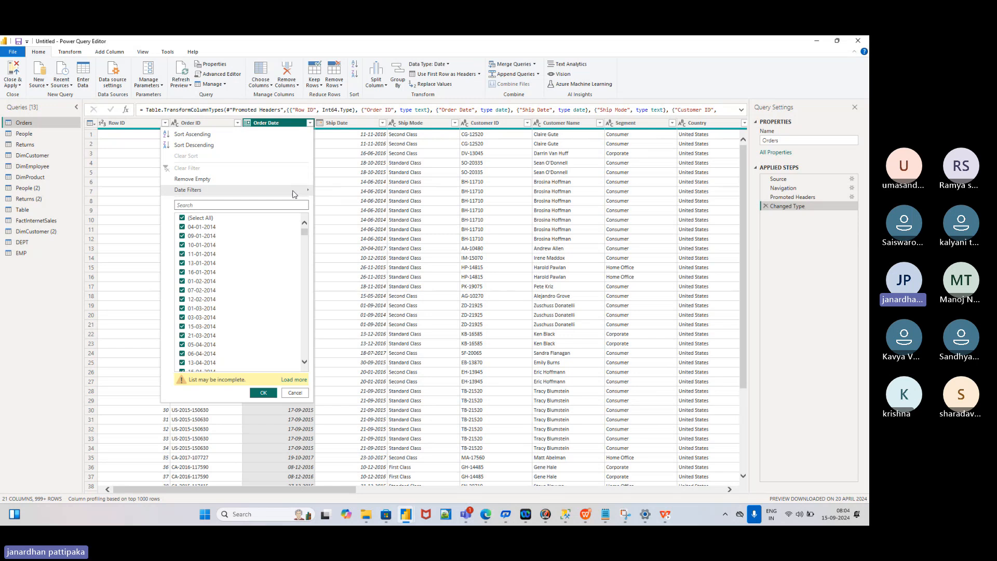
pyautogui.click(334, 196)
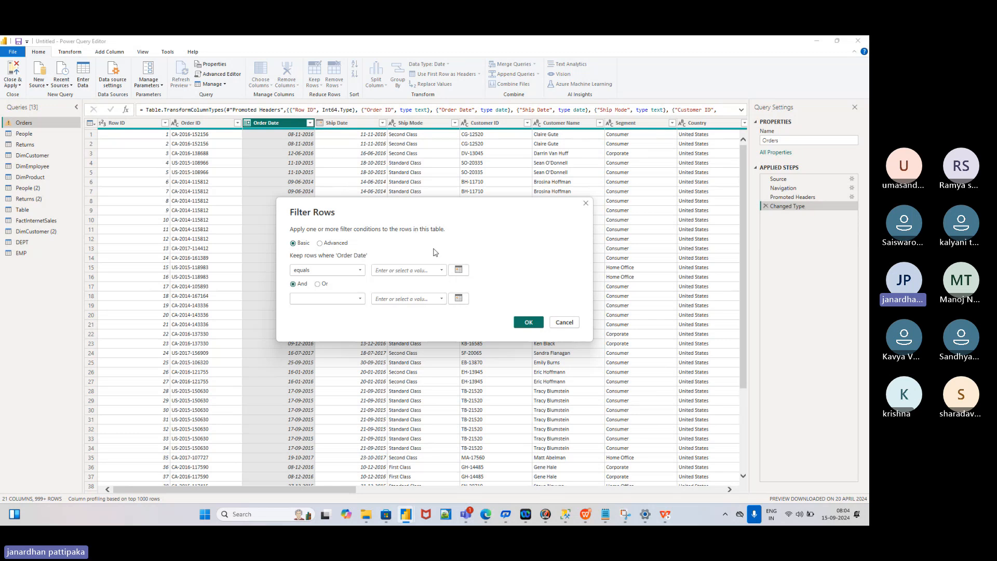
pyautogui.click(441, 270)
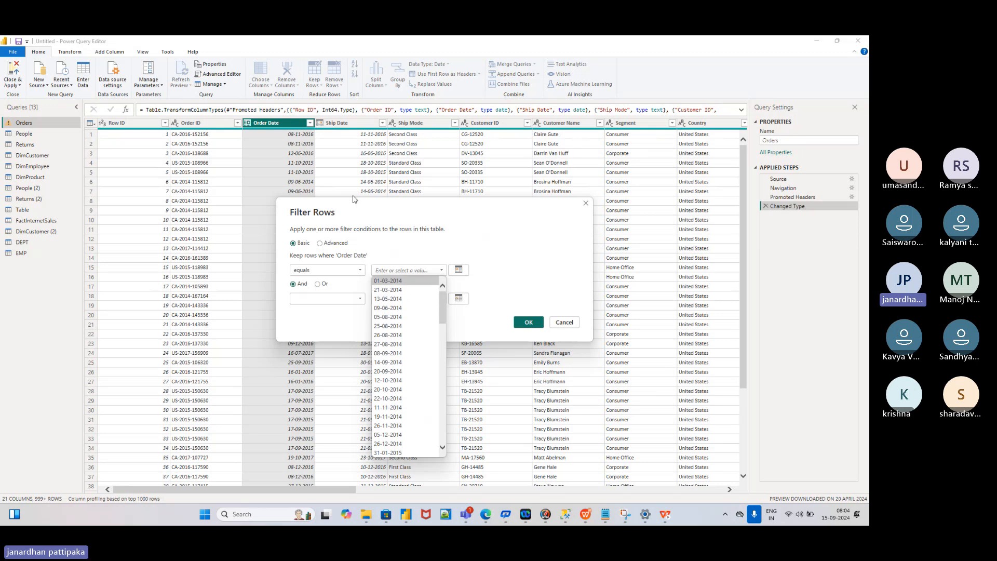
pyautogui.scroll(-10, 400, 390)
pyautogui.scroll(-5, 400, 390)
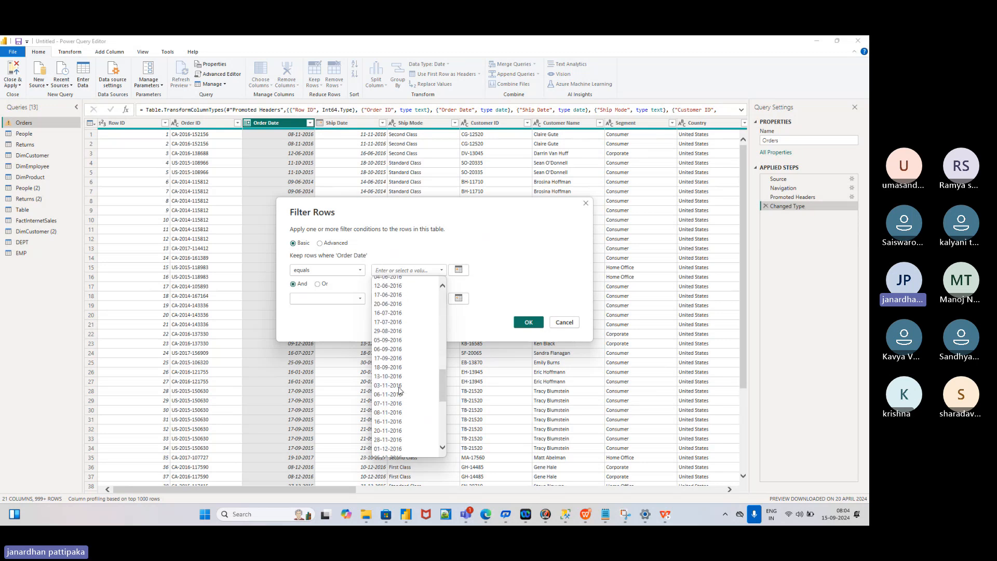
# Step: Filter the Order Date column to rows that equal 08-11-2016, picking the date from the calendar
pyautogui.click(460, 271)
pyautogui.click(460, 270)
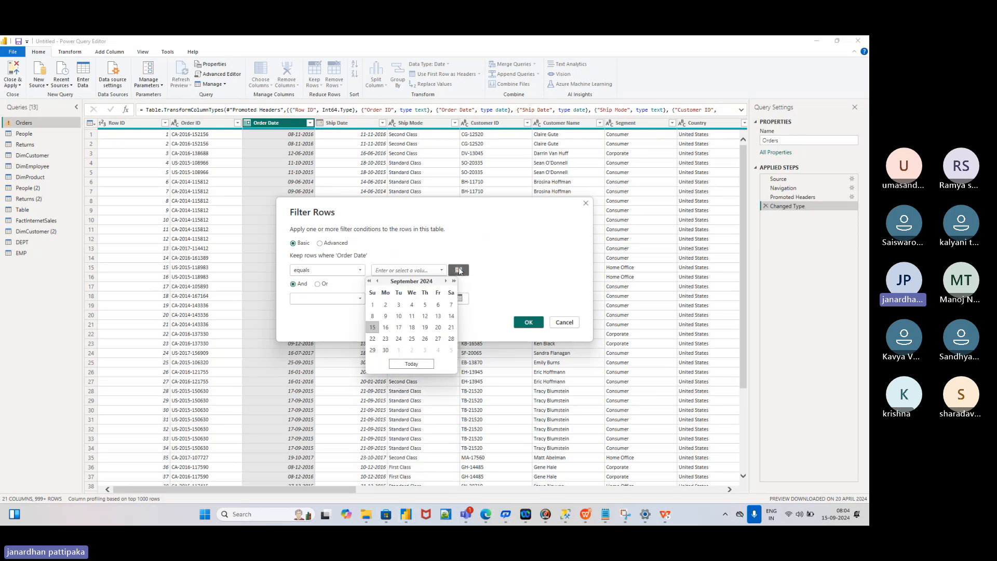
pyautogui.click(369, 281)
pyautogui.click(370, 281)
pyautogui.click(370, 281)
pyautogui.click(369, 281)
pyautogui.click(369, 281)
pyautogui.click(370, 281)
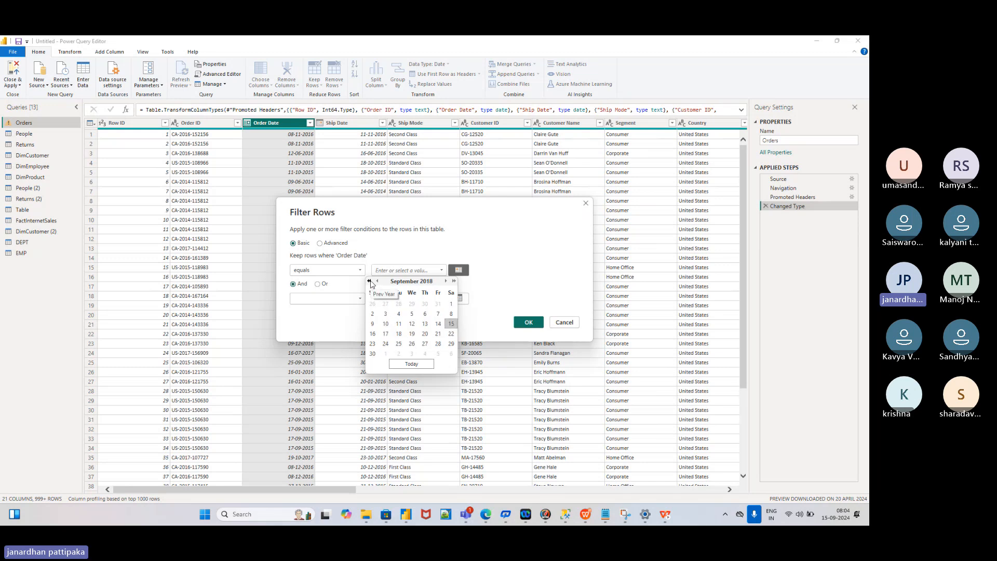
pyautogui.click(370, 282)
pyautogui.click(370, 282)
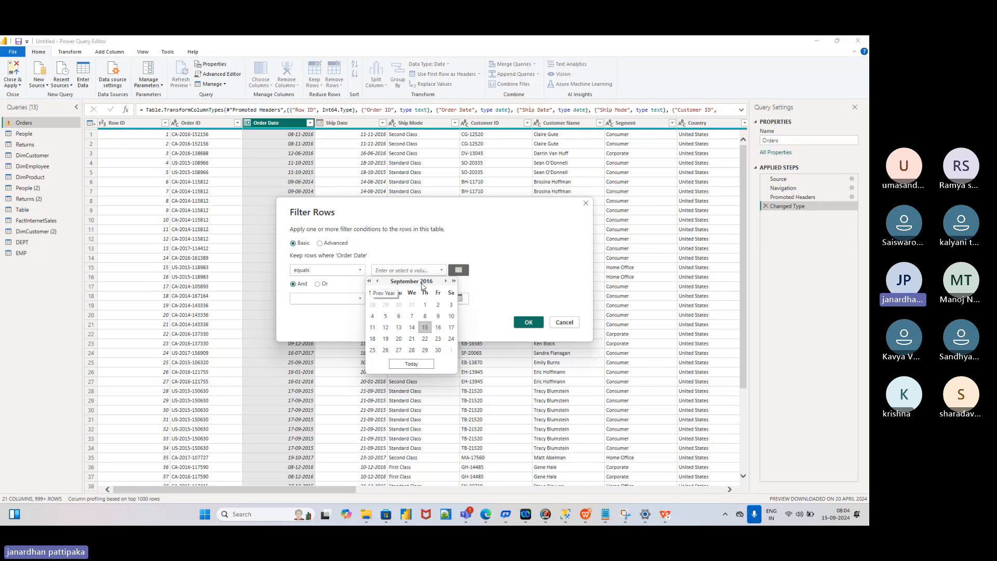
pyautogui.click(446, 281)
pyautogui.click(445, 281)
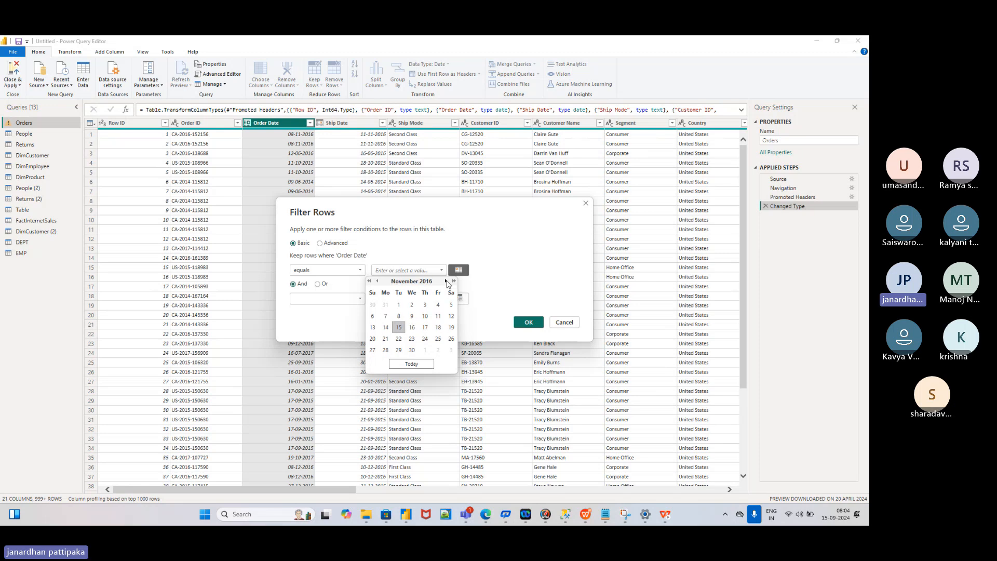
pyautogui.click(398, 316)
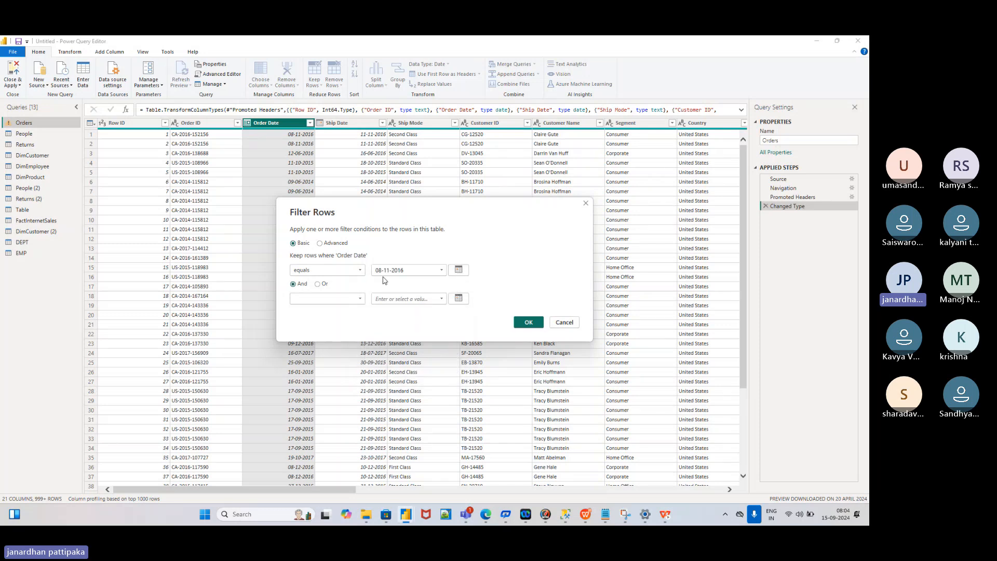
pyautogui.click(527, 323)
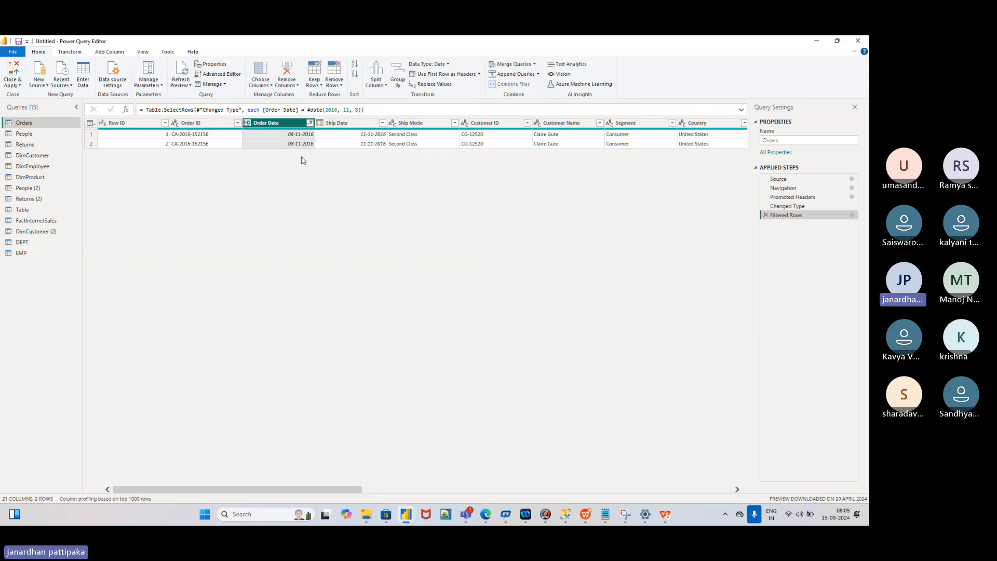
# Step: Review the settings of the Filtered Rows step and look across all columns of the filtered orders
pyautogui.click(852, 216)
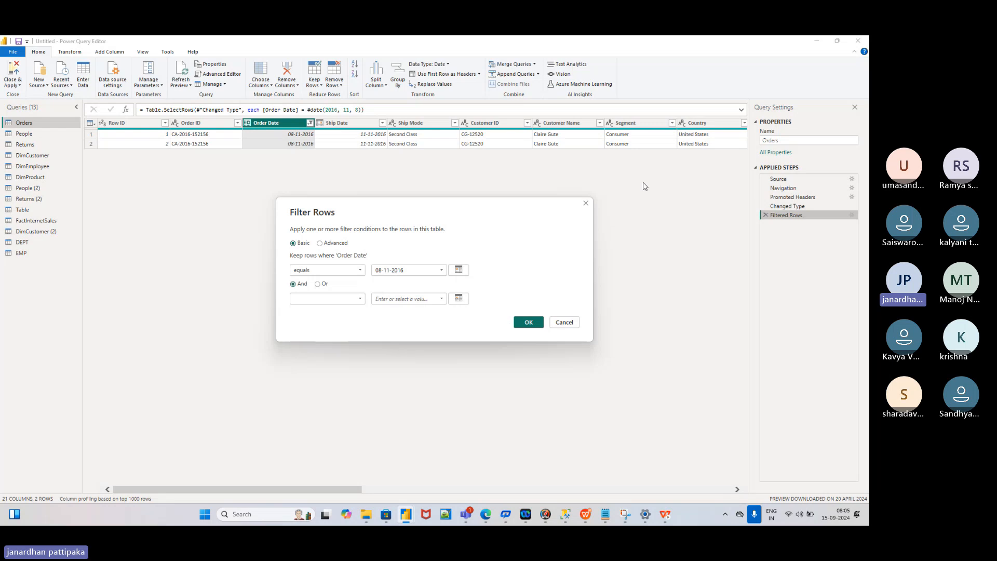
pyautogui.click(529, 322)
pyautogui.hscroll(5, 552, 154)
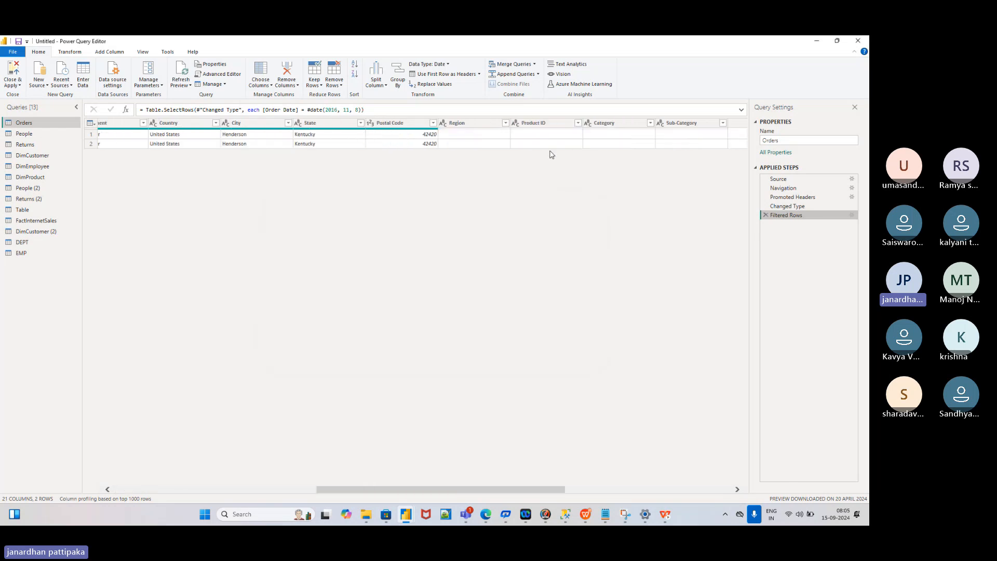
pyautogui.hscroll(5, 551, 154)
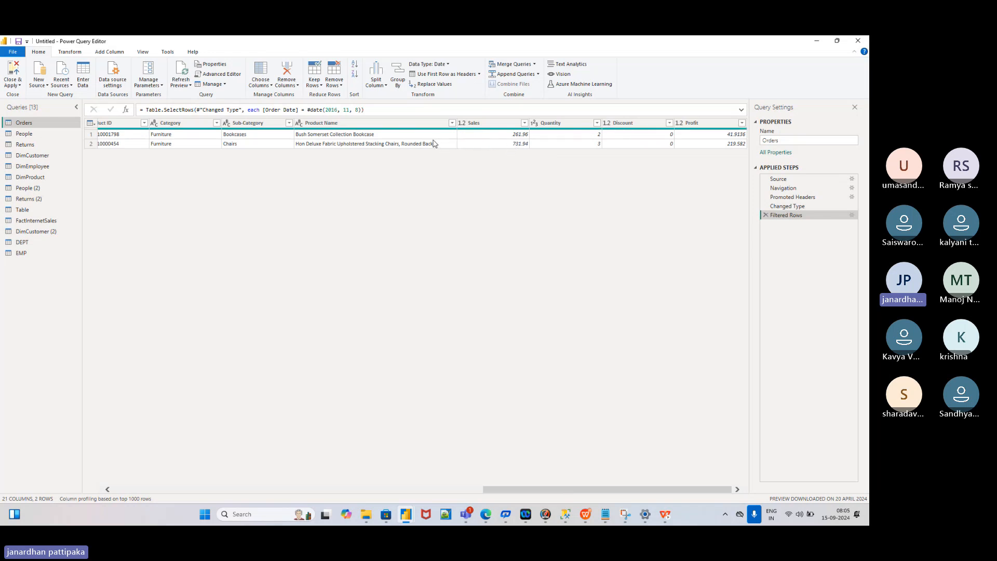
pyautogui.hscroll(-10, 435, 144)
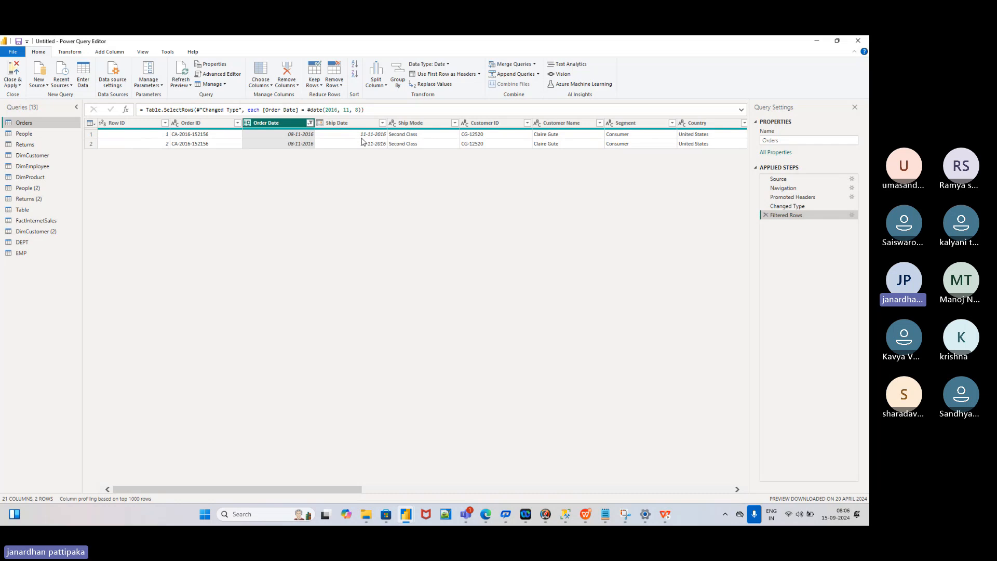
# Step: Clear the equals filter on the Order Date column
pyautogui.click(310, 123)
pyautogui.click(360, 201)
pyautogui.click(310, 126)
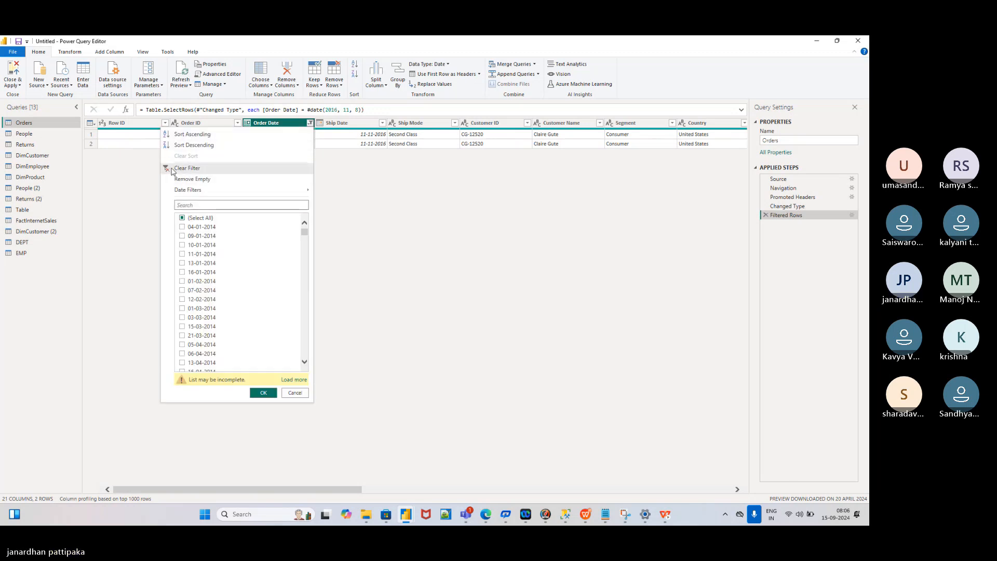
pyautogui.click(169, 168)
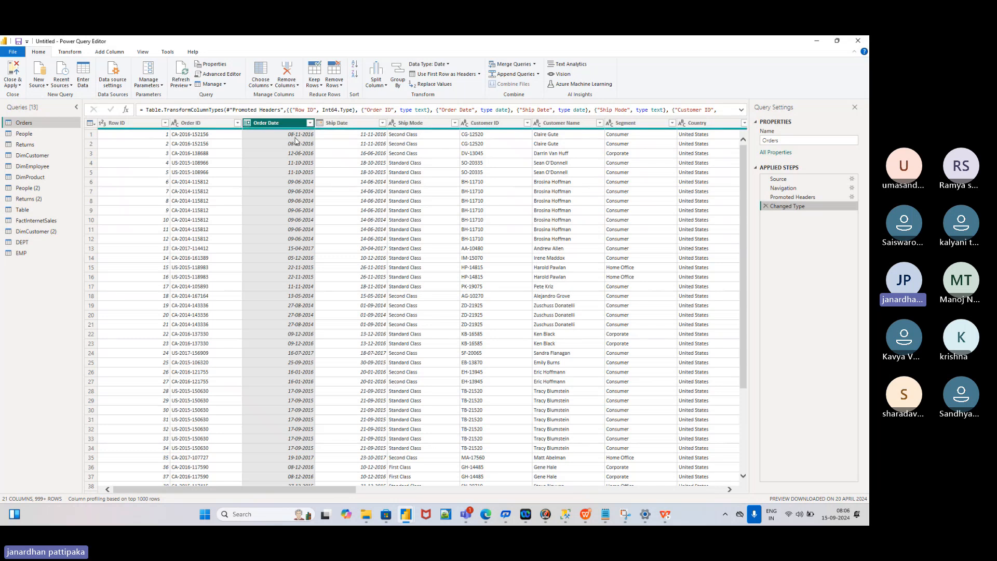
# Step: Start a custom date filter on Order Date with the first condition set to does not equal
pyautogui.click(310, 123)
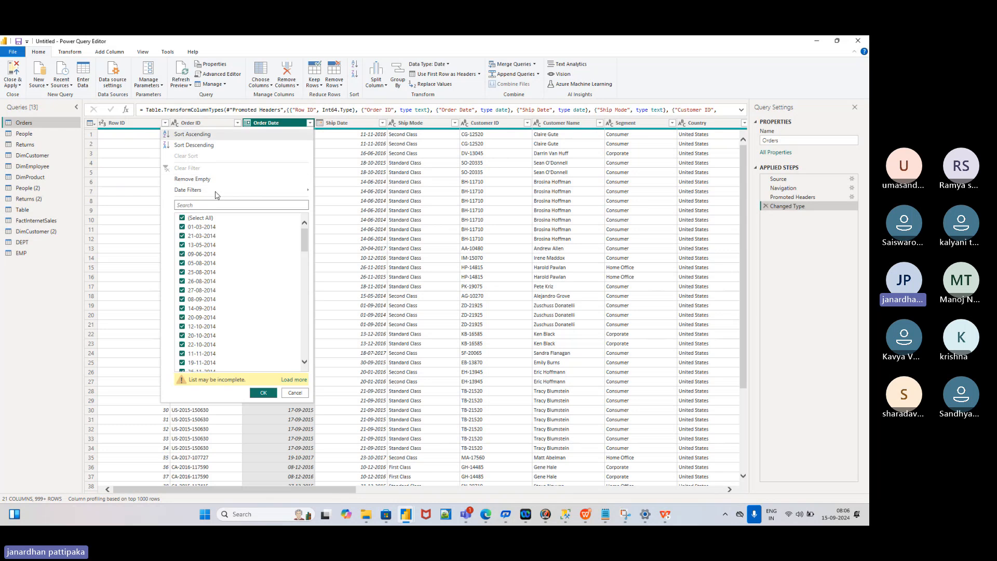
pyautogui.moveTo(219, 192)
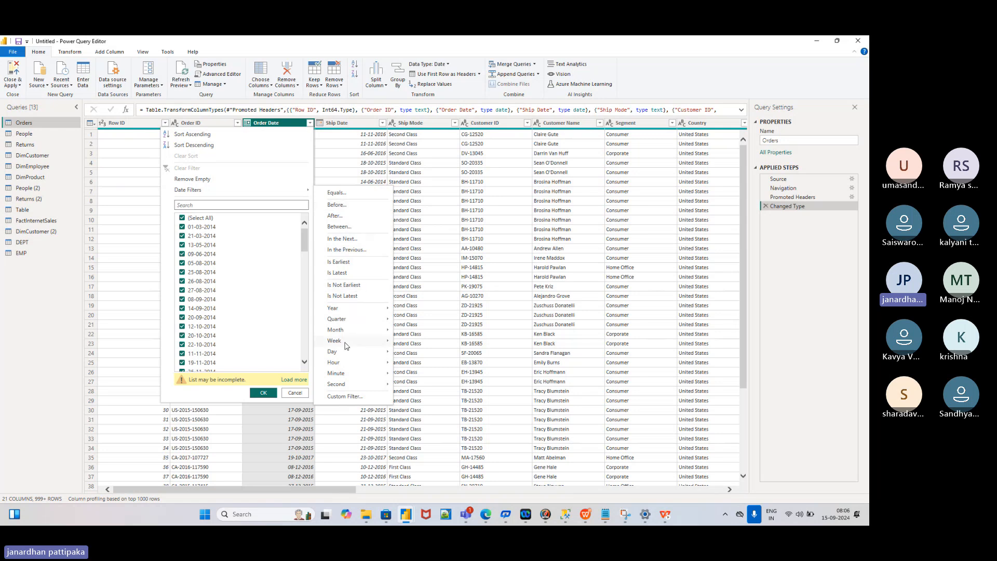
pyautogui.moveTo(347, 346)
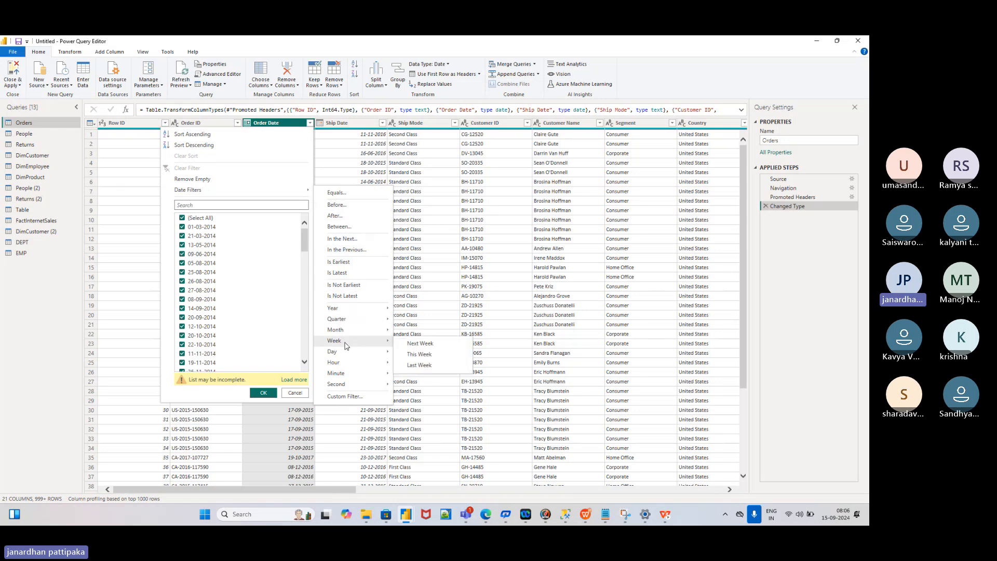
pyautogui.click(336, 397)
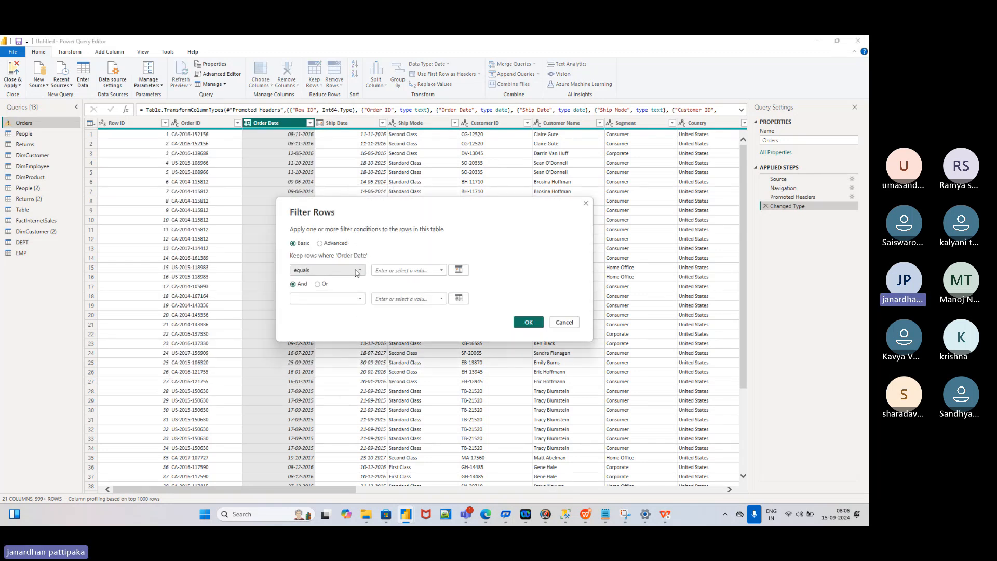
pyautogui.click(357, 273)
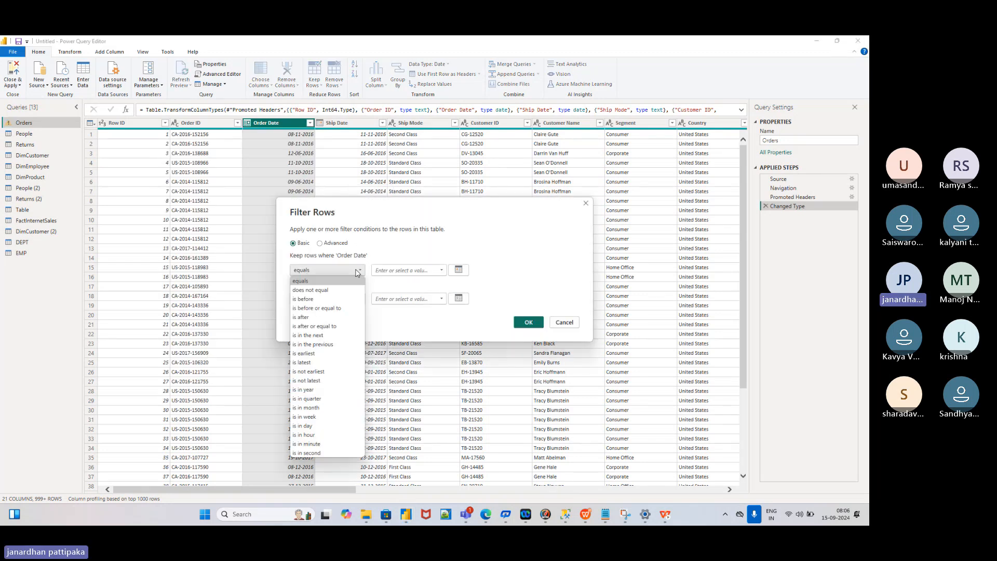
pyautogui.click(310, 291)
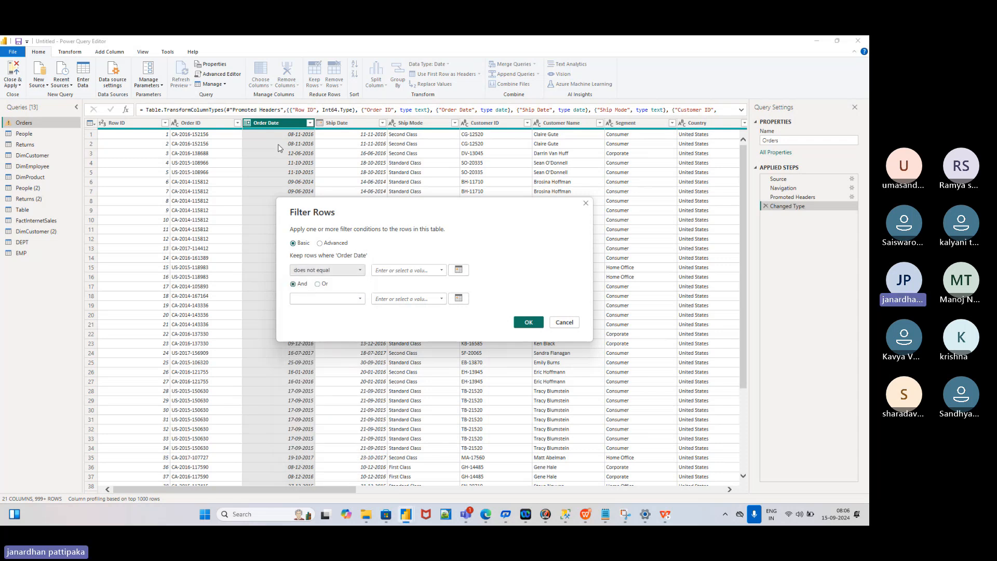
# Step: Pick 08-11-2016 from the calendar as the excluded order date and apply the filter
pyautogui.click(457, 270)
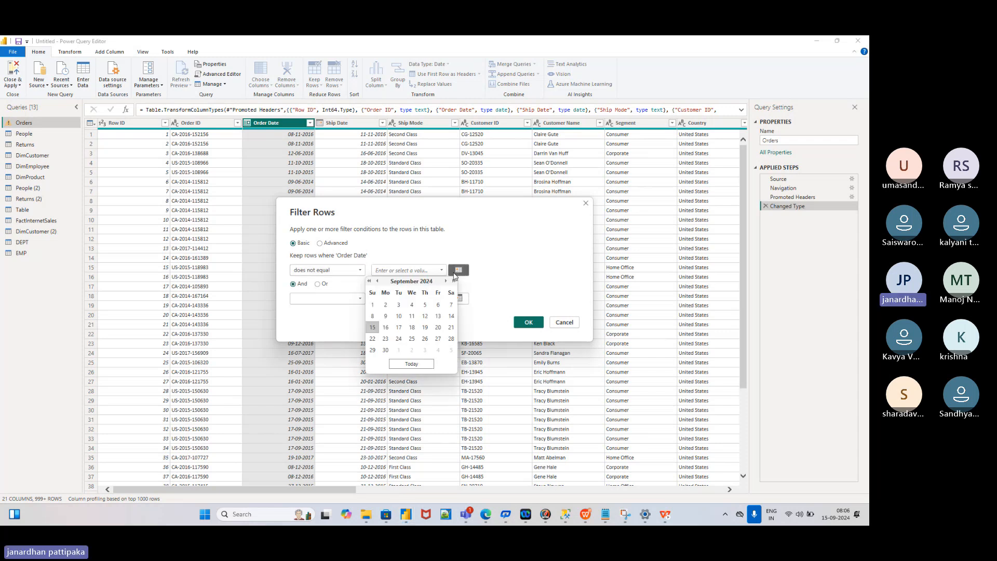
pyautogui.click(370, 281)
pyautogui.click(370, 281)
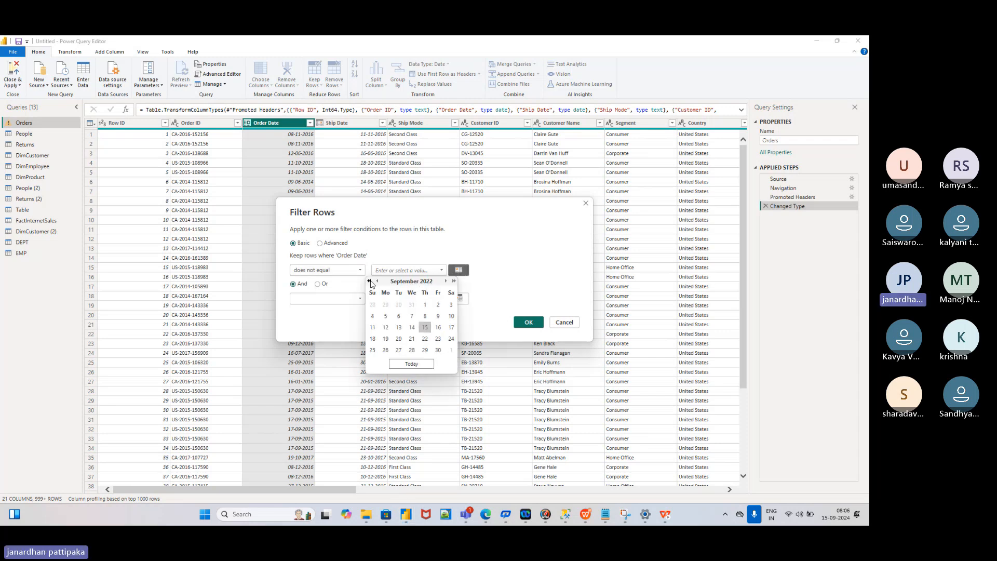
pyautogui.click(370, 281)
pyautogui.click(370, 281)
pyautogui.click(369, 281)
pyautogui.click(370, 281)
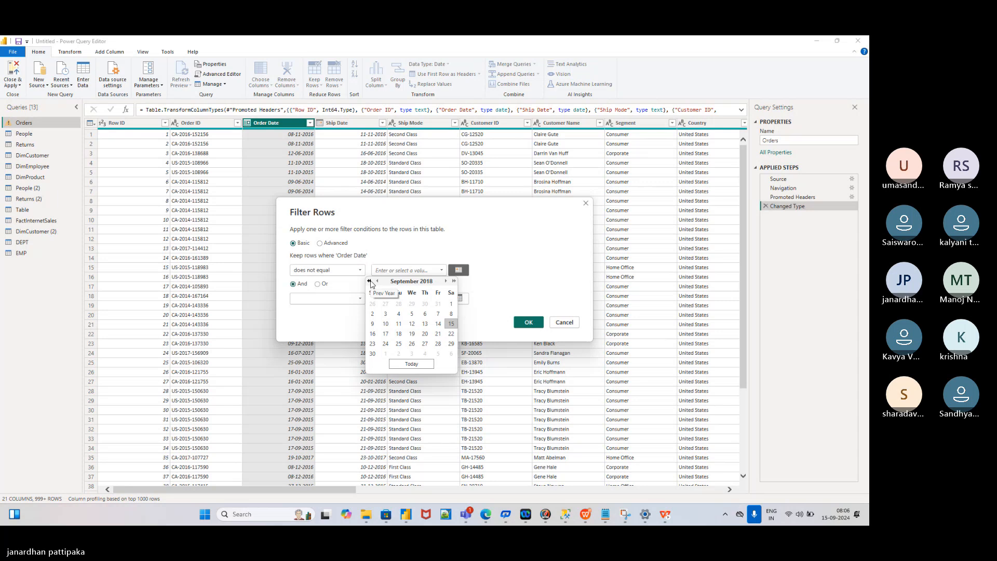
pyautogui.click(369, 281)
pyautogui.click(369, 281)
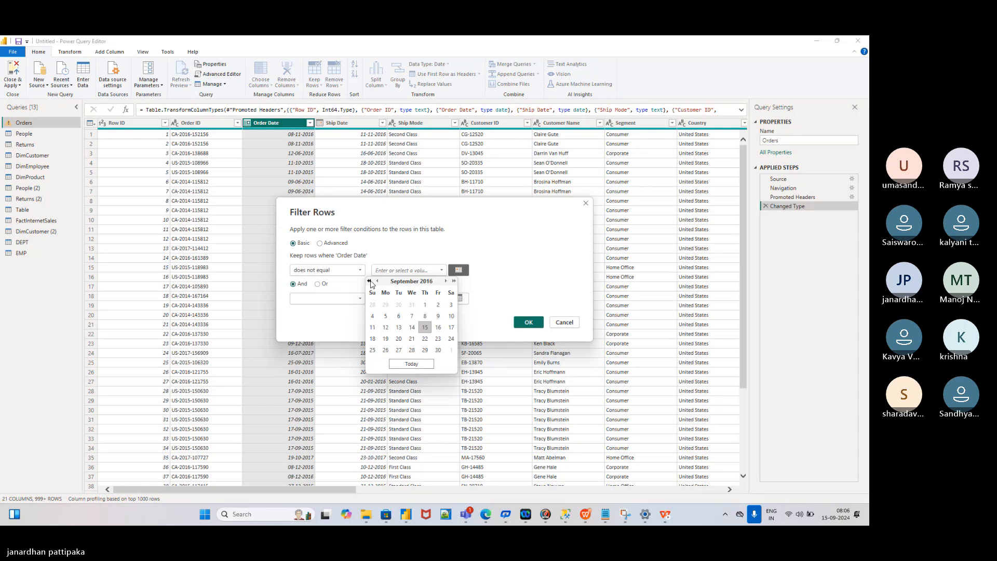
pyautogui.click(445, 281)
pyautogui.click(445, 281)
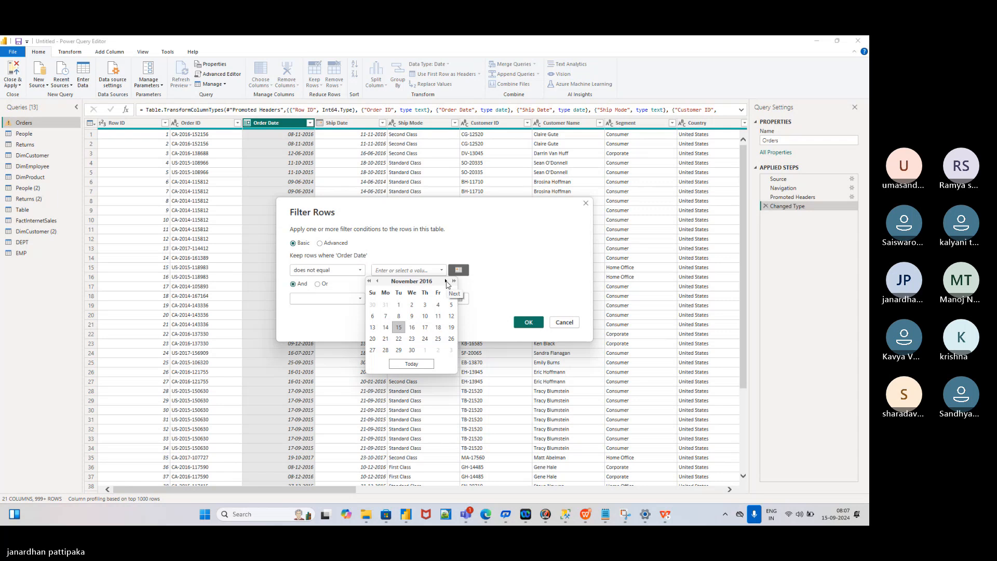
pyautogui.click(398, 317)
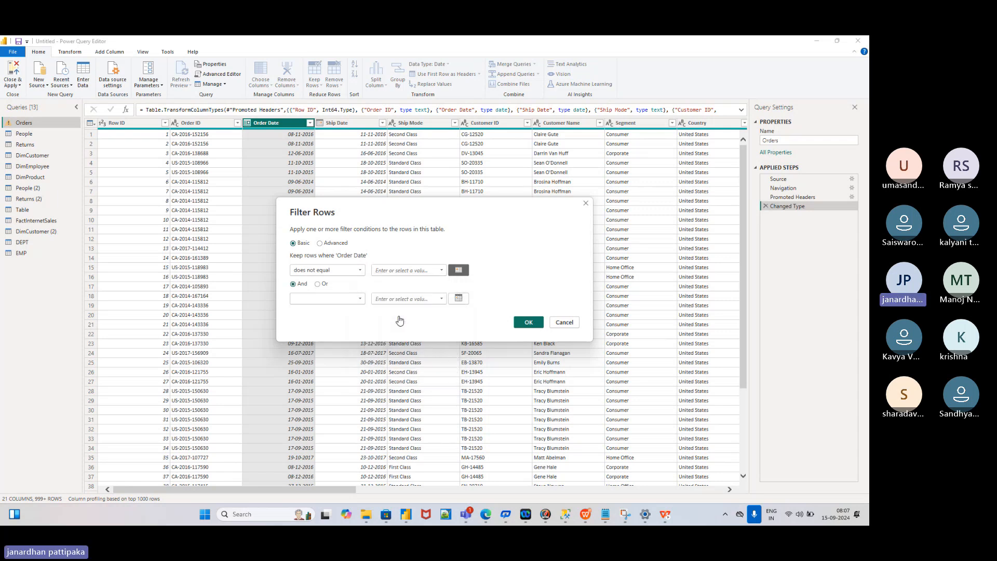
pyautogui.click(529, 322)
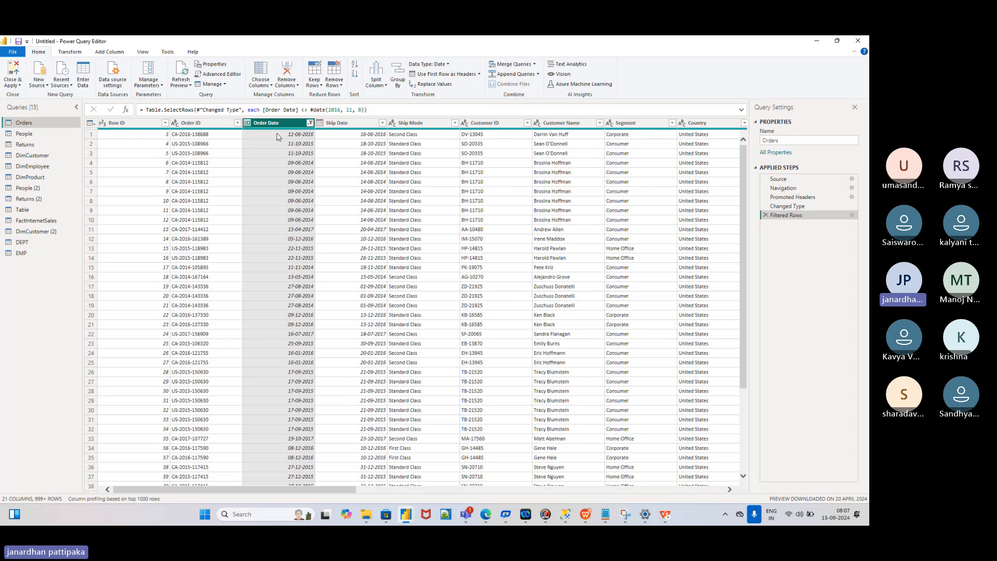
# Step: Check the order dates kept by the does not equal filter and clear the filter on Order Date
pyautogui.scroll(-13, 296, 224)
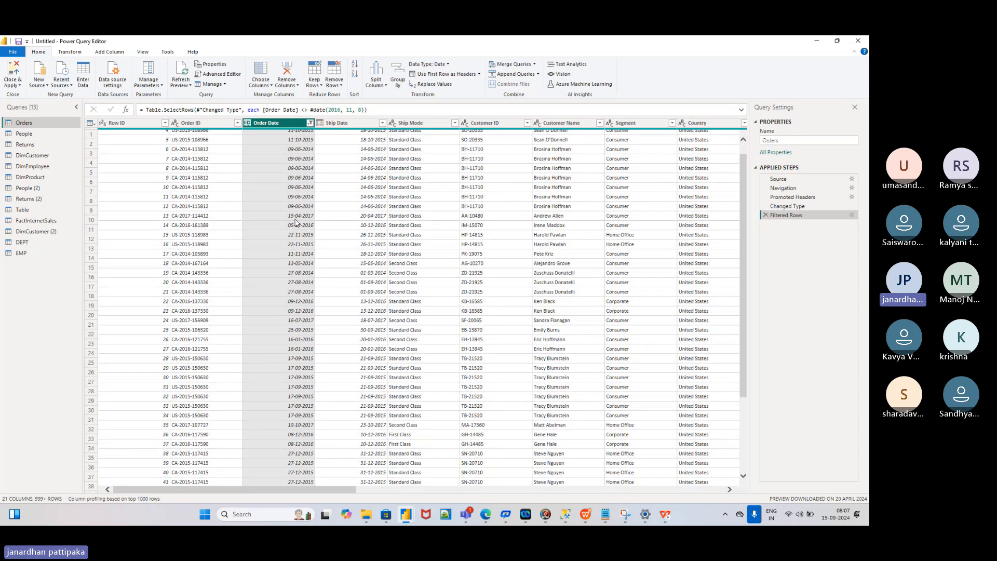
pyautogui.scroll(13, 296, 223)
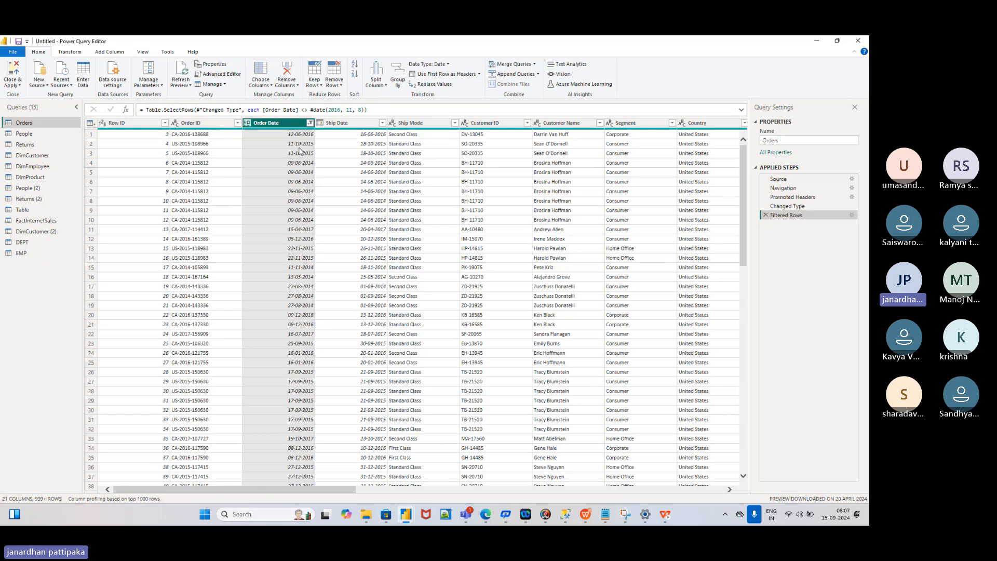
pyautogui.click(310, 123)
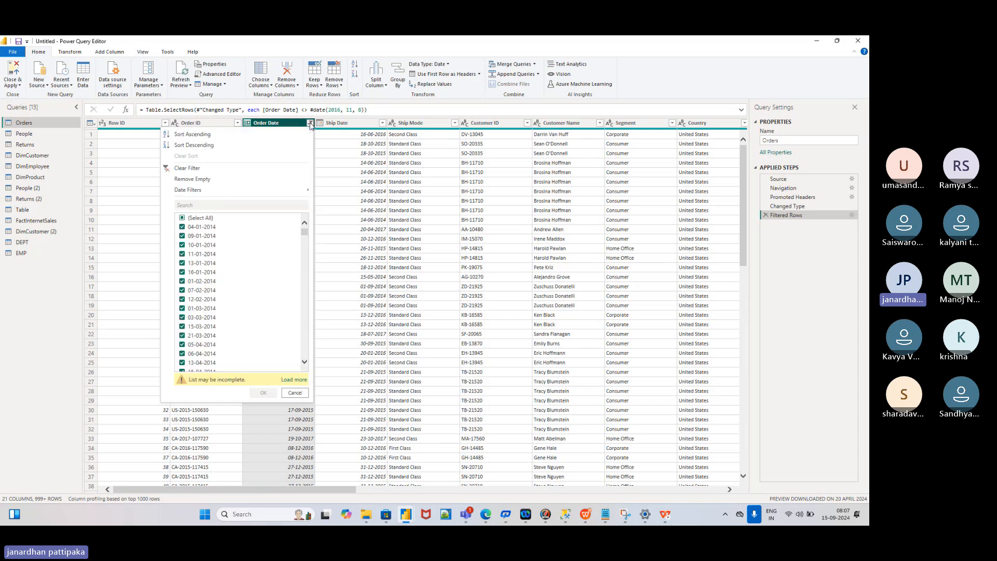
pyautogui.moveTo(215, 191)
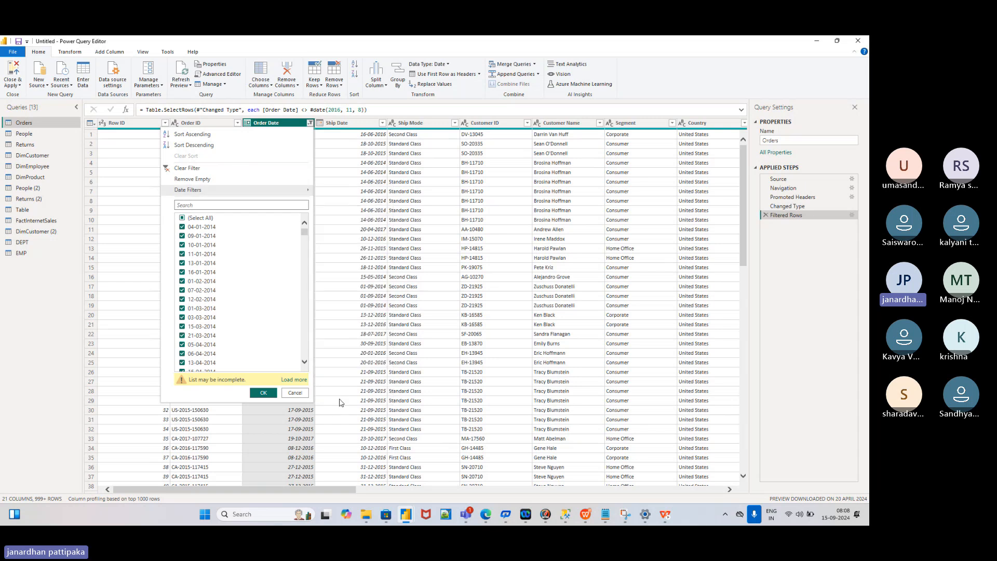
pyautogui.click(166, 170)
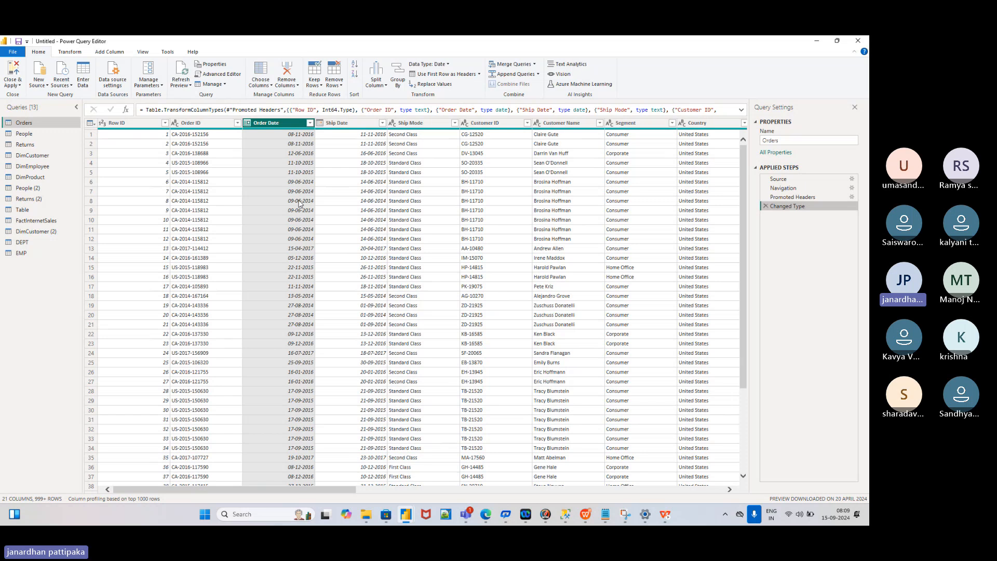
# Step: Examine the range of dates listed in the Order Date filter and close it without filtering
pyautogui.click(310, 123)
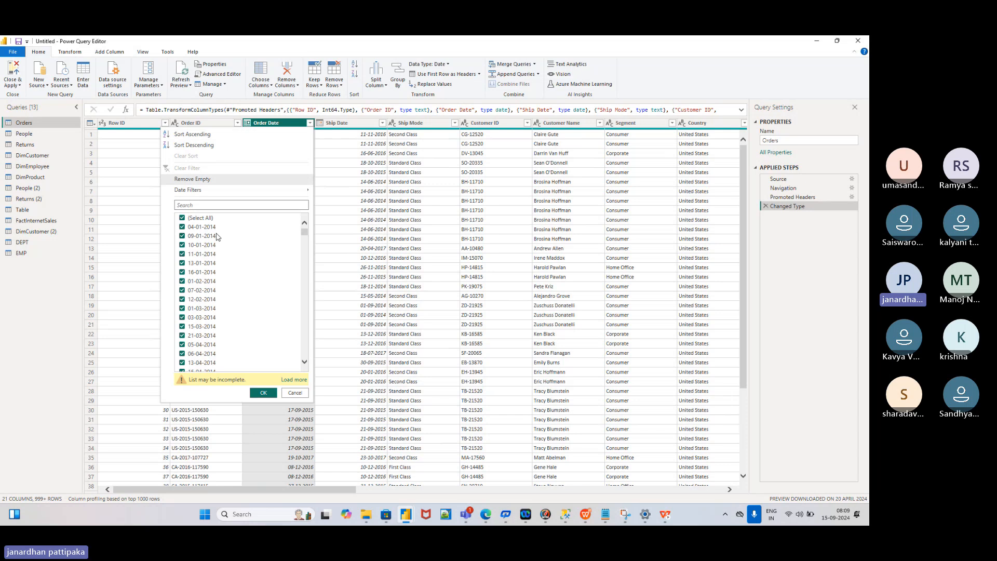
pyautogui.moveTo(304, 234); pyautogui.dragTo(303, 387)
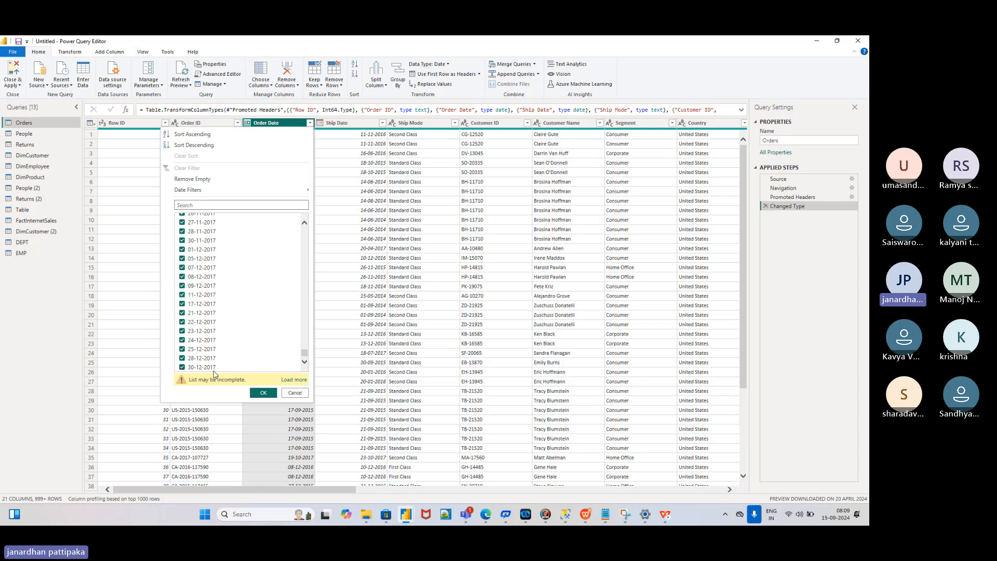
pyautogui.scroll(10, 234, 283)
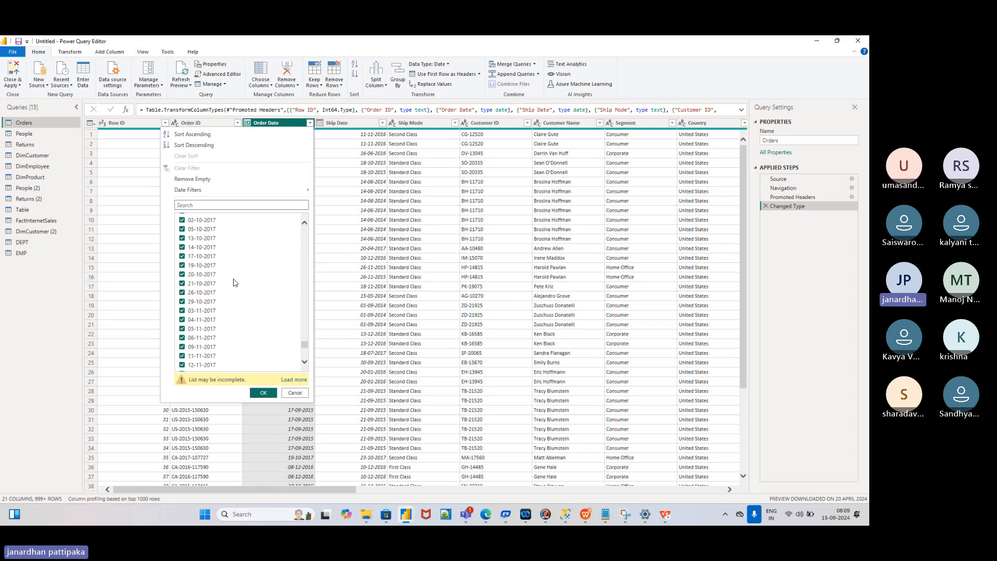
pyautogui.scroll(12, 234, 284)
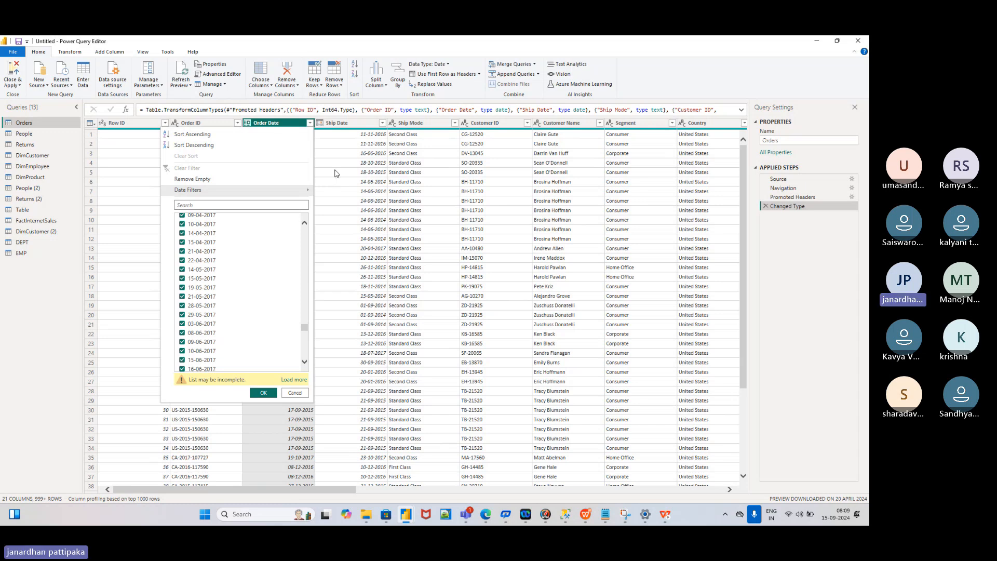
pyautogui.click(310, 125)
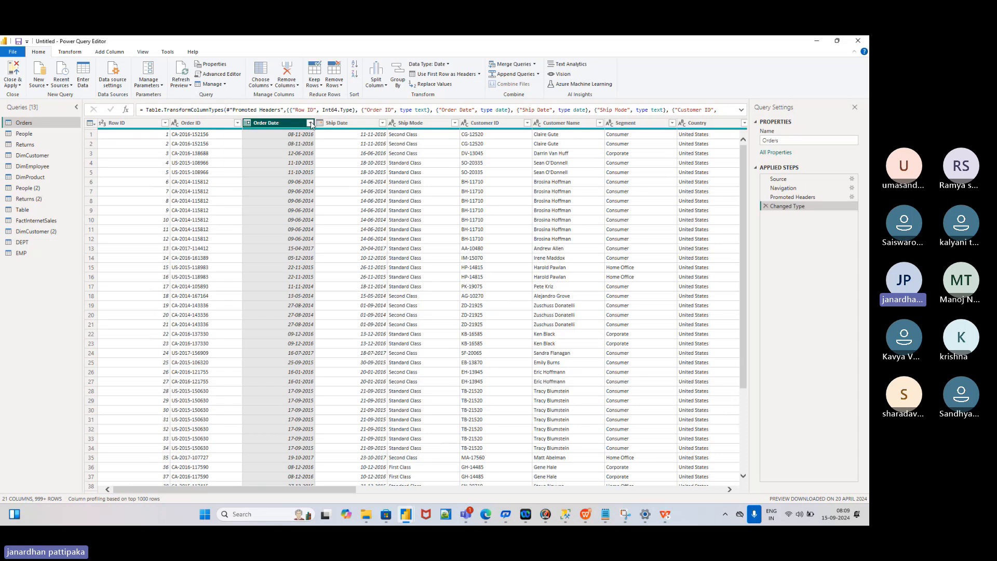
# Step: Start an After date filter on Order Date and open the calendar for its first condition's value
pyautogui.click(310, 124)
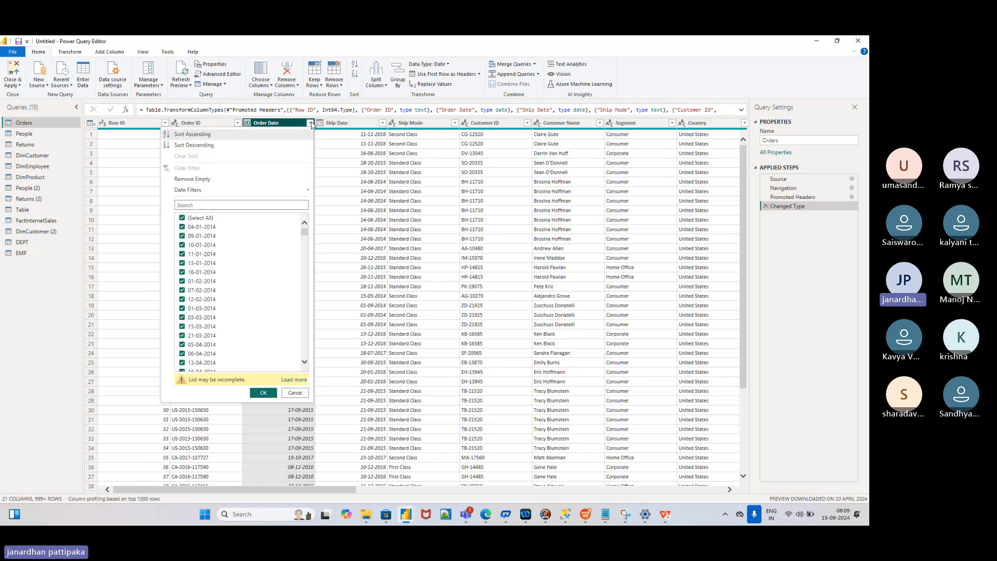
pyautogui.moveTo(219, 193)
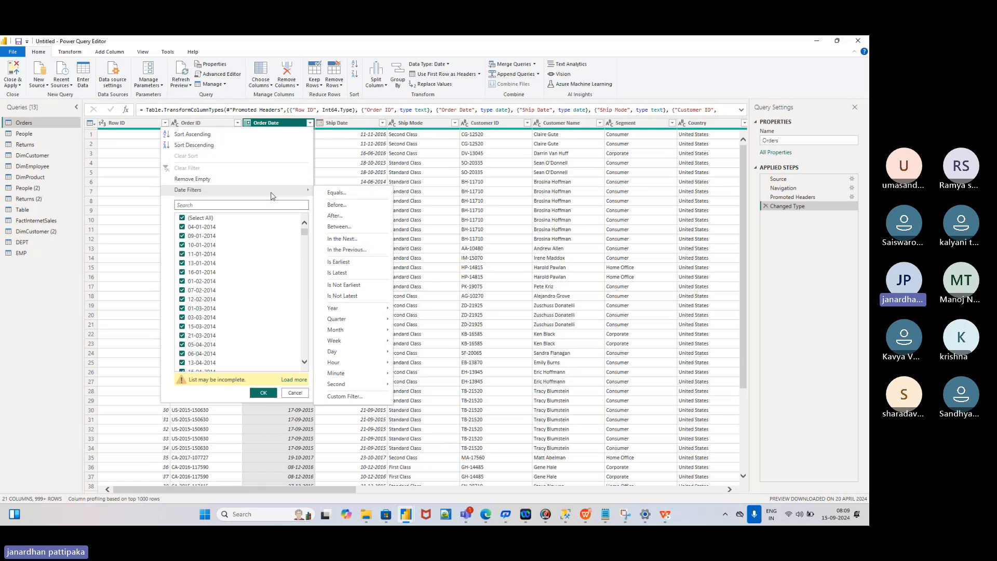
pyautogui.click(332, 218)
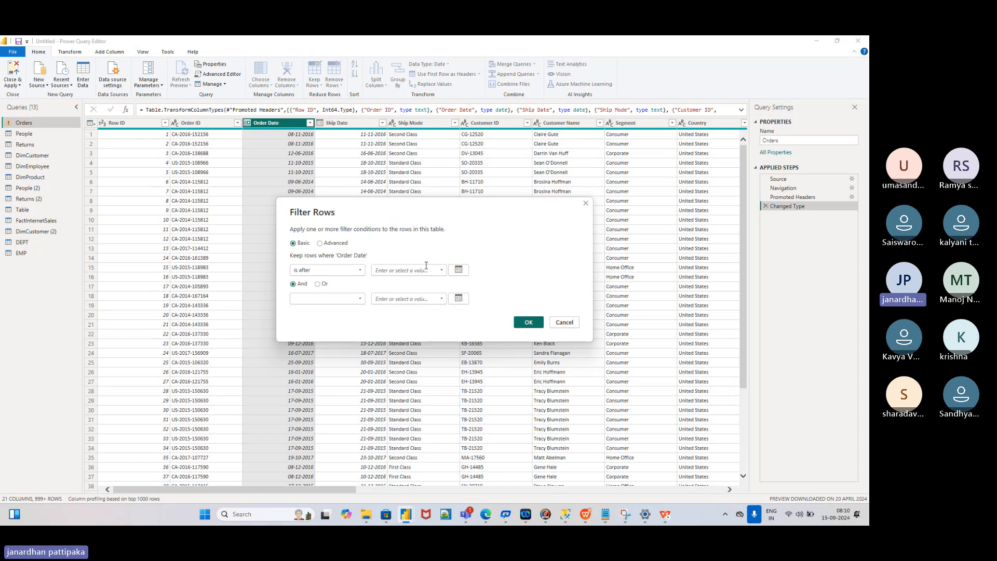
pyautogui.click(441, 270)
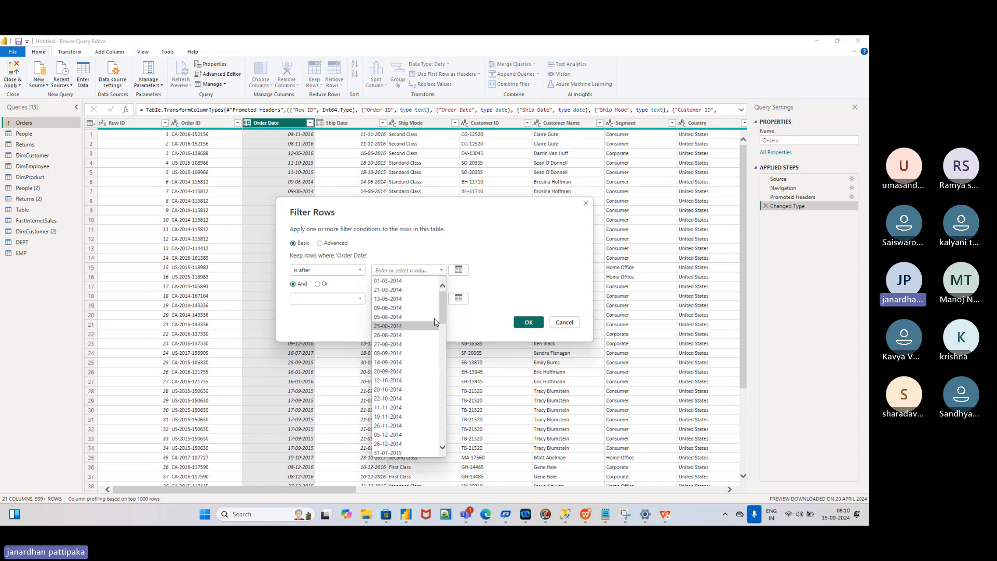
pyautogui.click(458, 271)
pyautogui.click(458, 270)
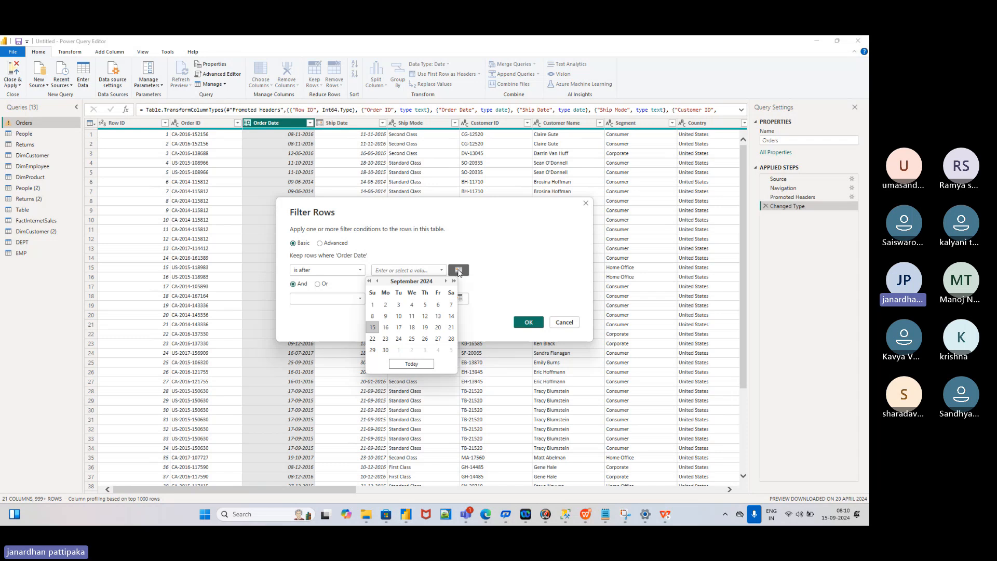
# Step: Pick 31-12-2015 from the calendar as the is-after date and apply the Order Date filter
pyautogui.click(370, 281)
pyautogui.click(369, 281)
pyautogui.click(369, 281)
pyautogui.click(369, 281)
pyautogui.click(369, 281)
pyautogui.click(369, 281)
pyautogui.click(370, 281)
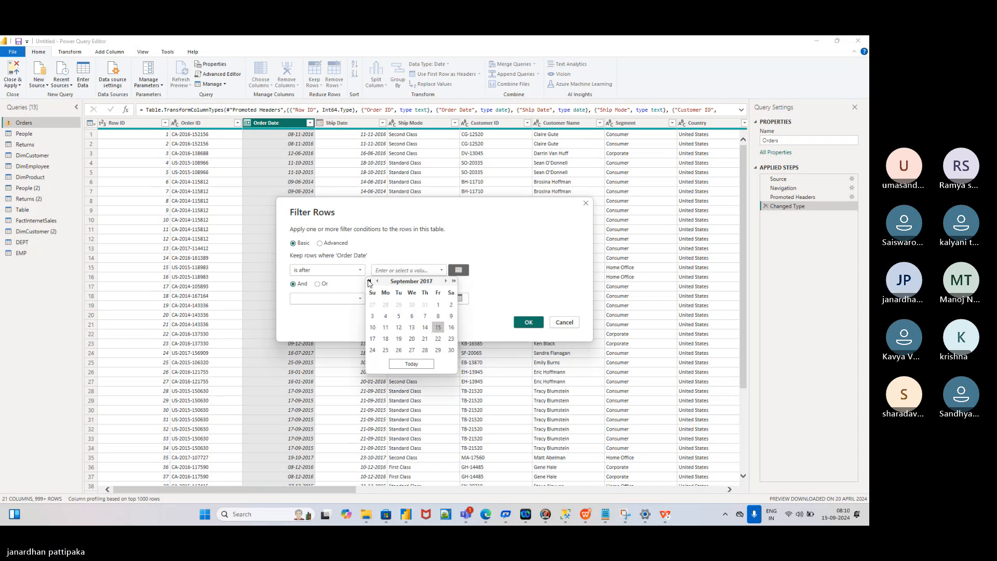
pyautogui.click(369, 281)
pyautogui.click(369, 281)
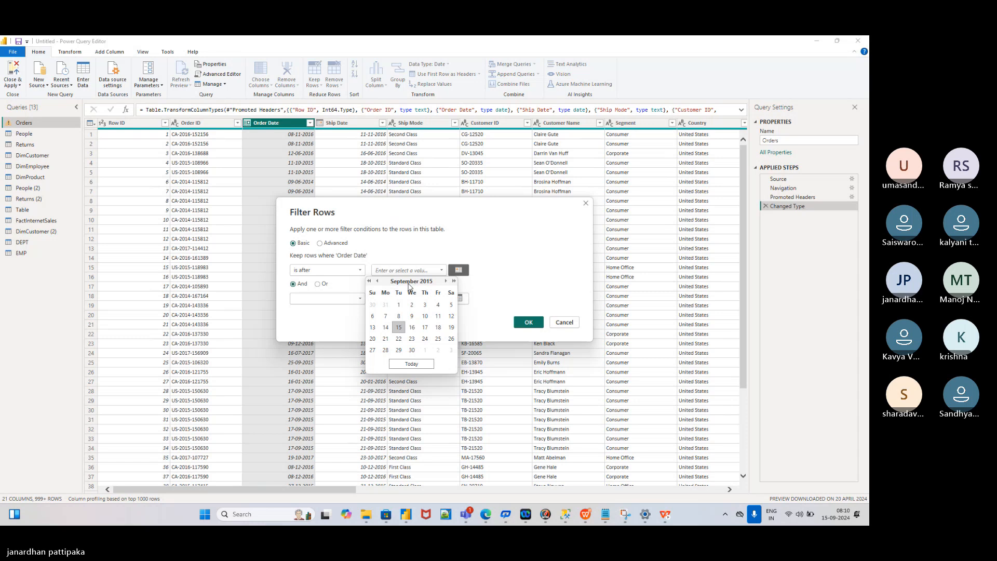
pyautogui.click(446, 281)
pyautogui.click(446, 280)
pyautogui.click(446, 281)
pyautogui.click(425, 350)
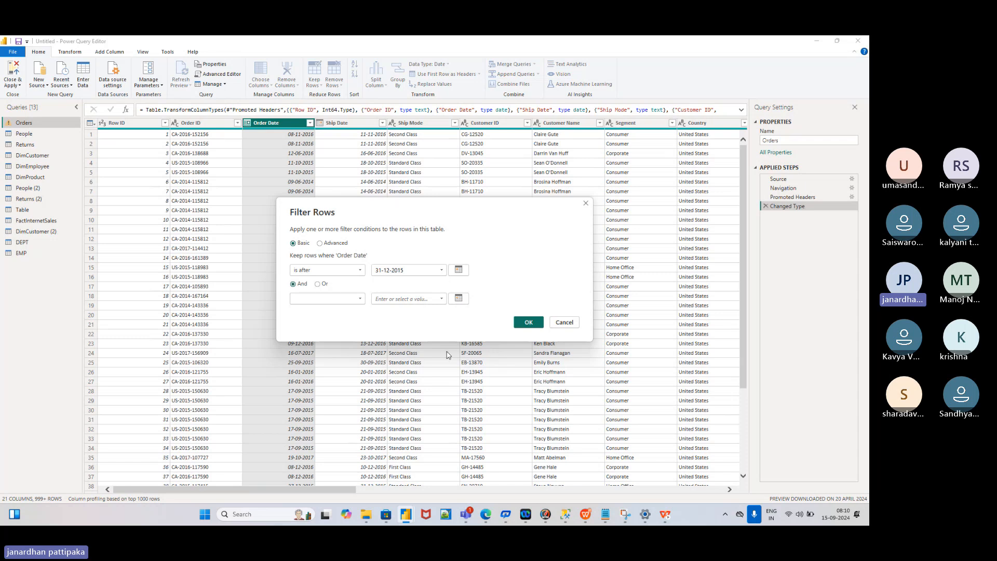
pyautogui.click(523, 326)
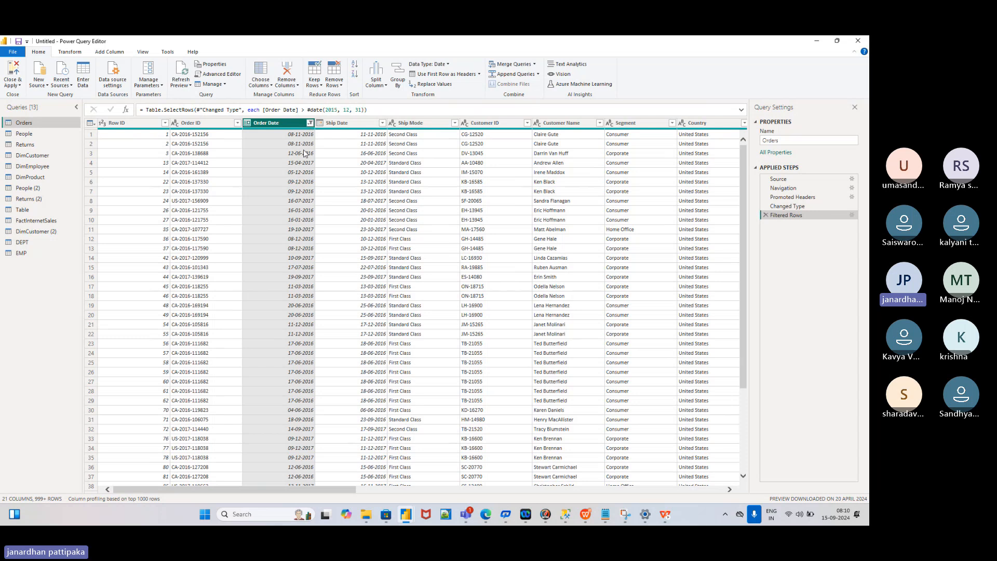
# Step: Check the order dates listed in the Order Date filter from beginning to end and close the list without changes
pyautogui.click(310, 123)
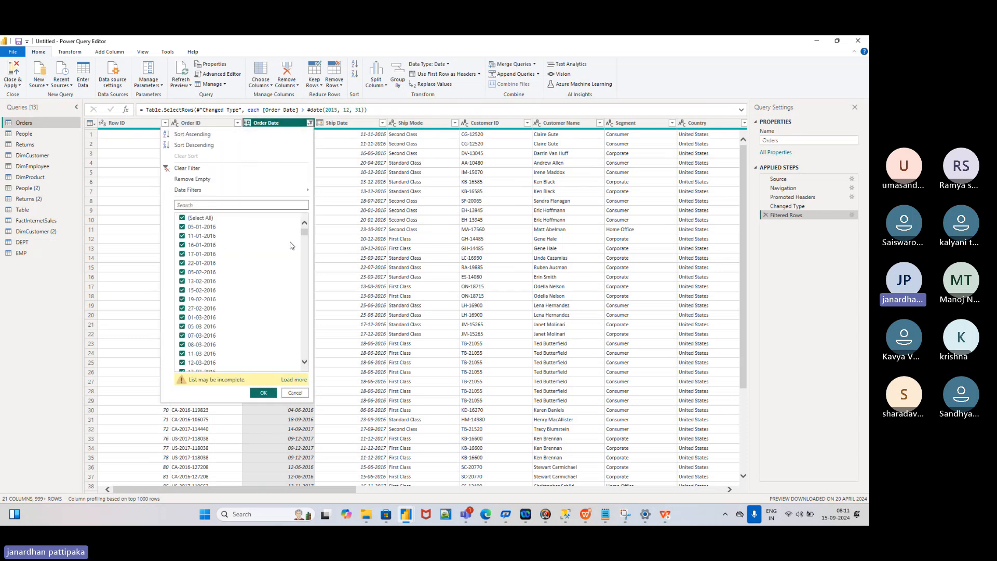
pyautogui.moveTo(304, 234); pyautogui.dragTo(315, 379)
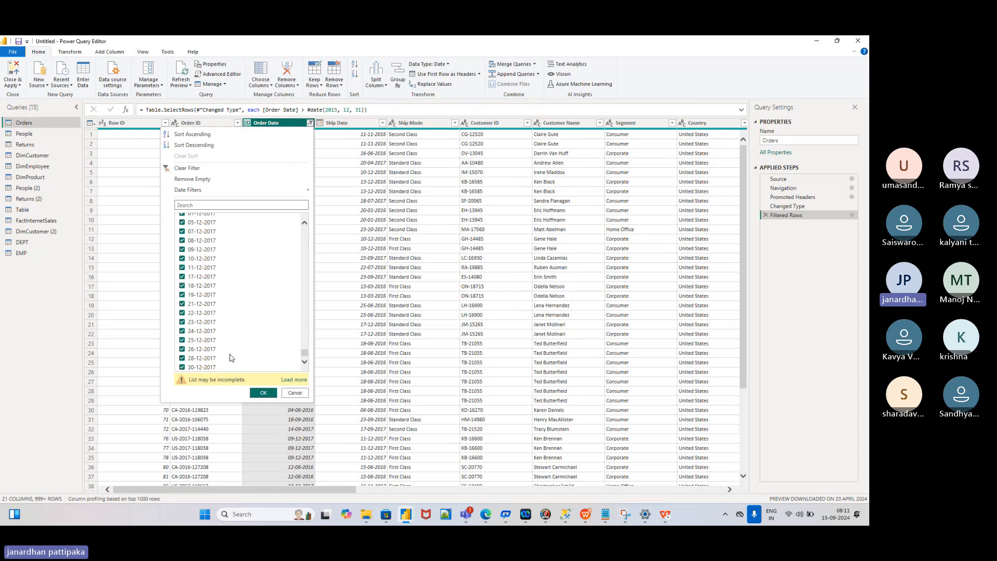
pyautogui.scroll(5, 234, 263)
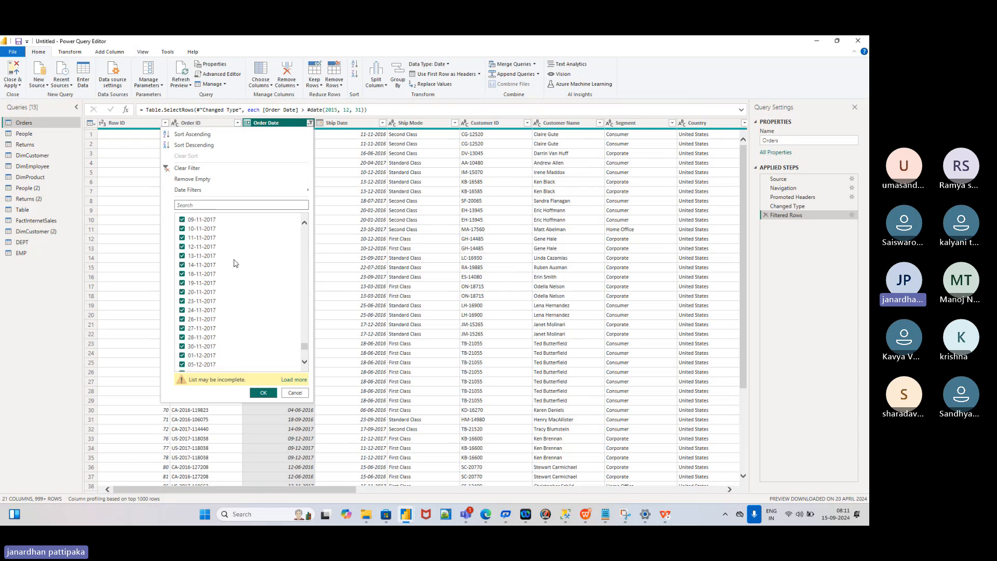
pyautogui.scroll(15, 234, 263)
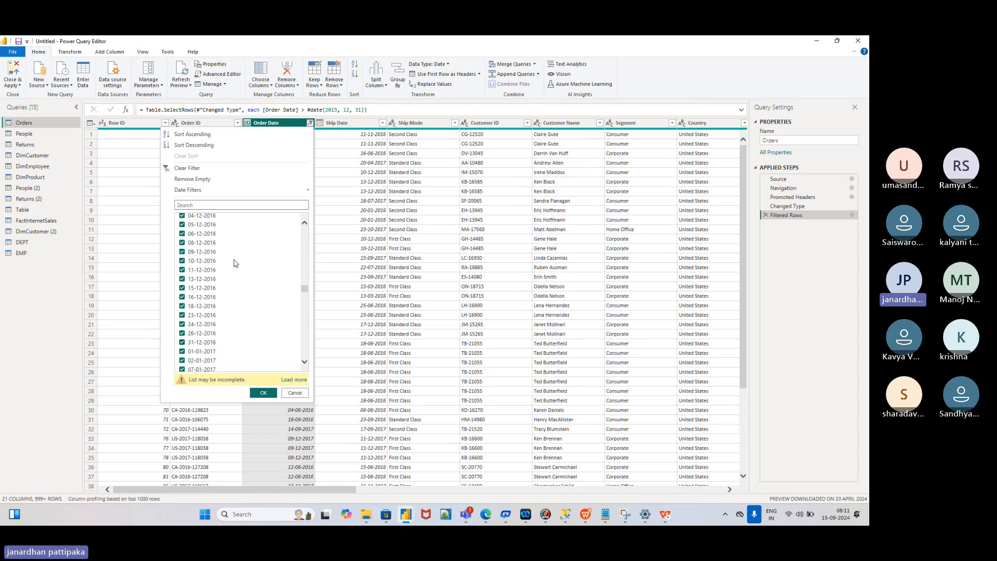
pyautogui.scroll(20, 234, 264)
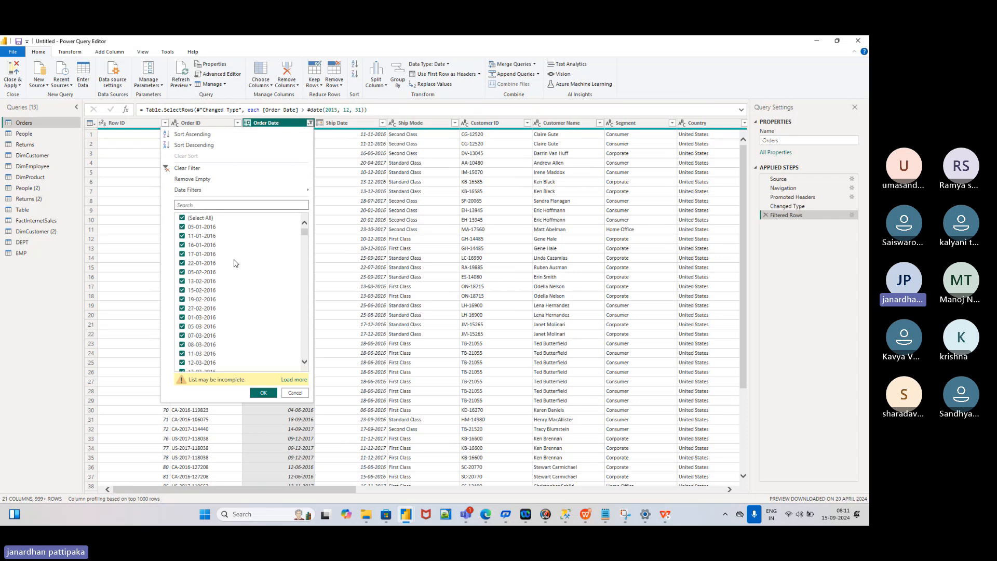
pyautogui.click(329, 149)
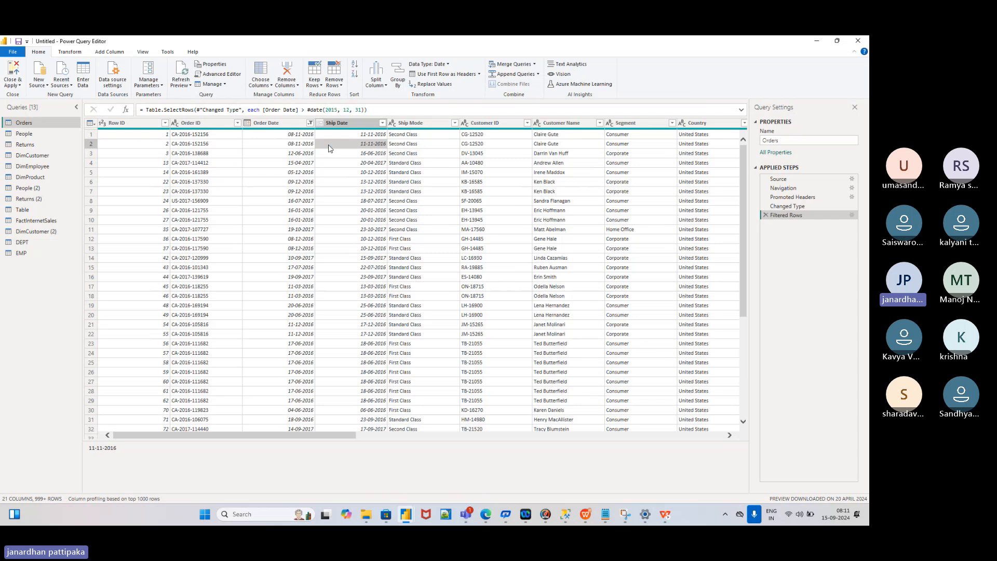
# Step: Open the Filtered Rows step's settings, close them unchanged, and clear the filter on Order Date
pyautogui.click(853, 216)
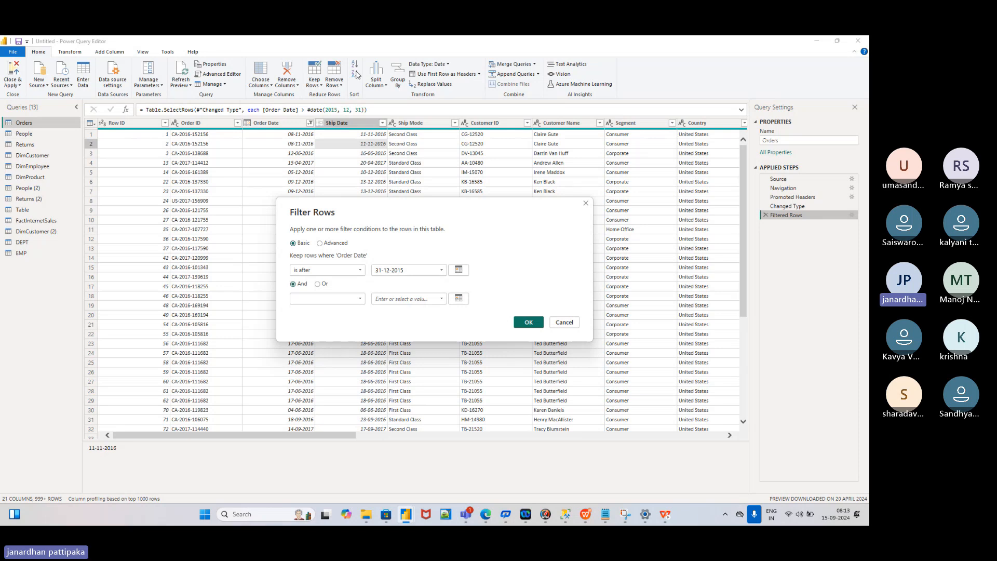
pyautogui.click(587, 205)
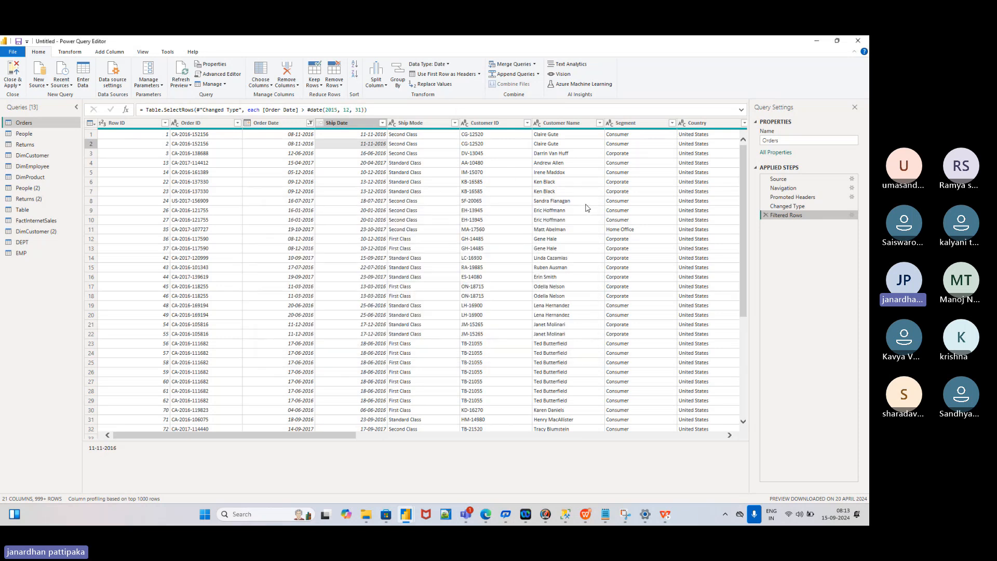
pyautogui.click(310, 125)
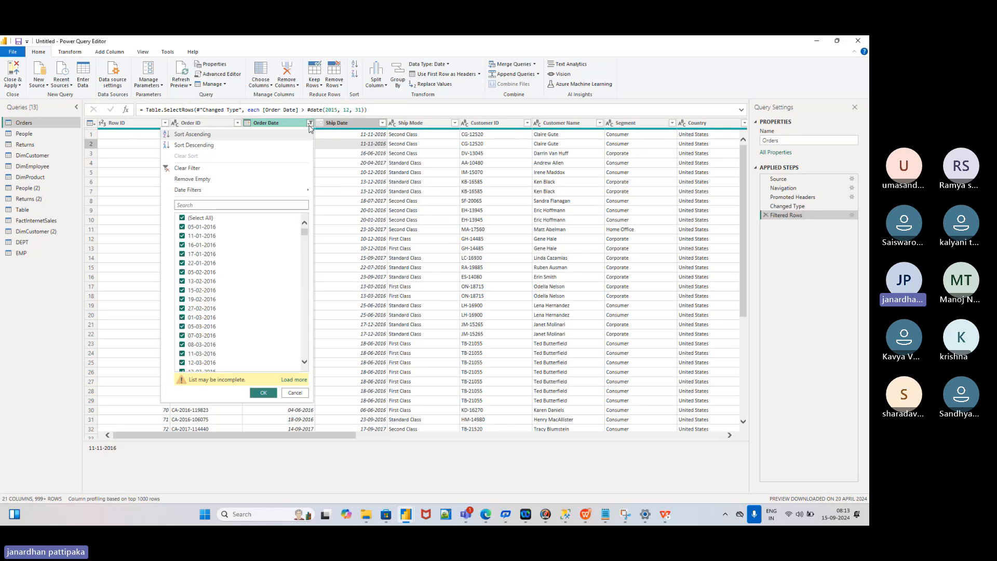
pyautogui.click(171, 171)
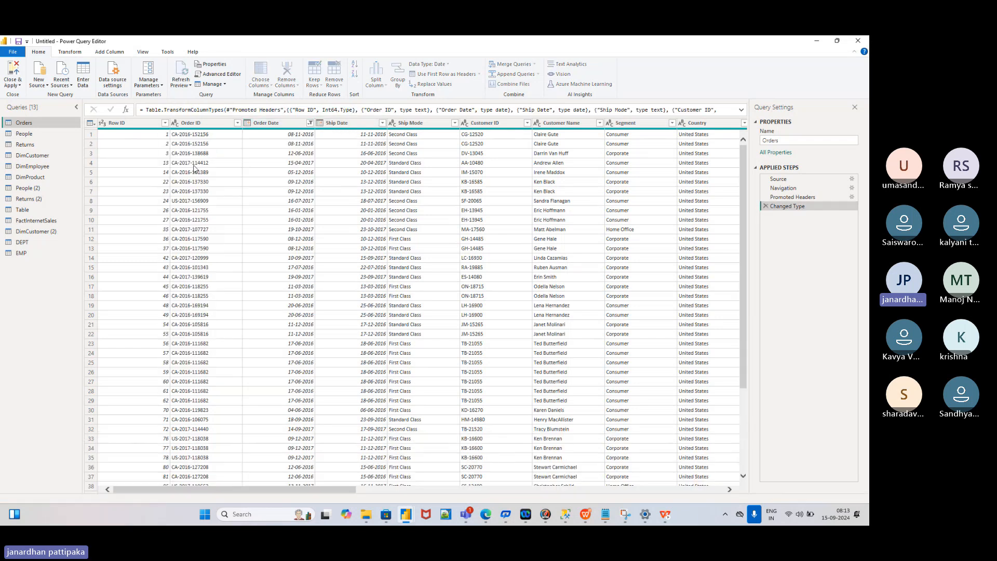
pyautogui.click(283, 127)
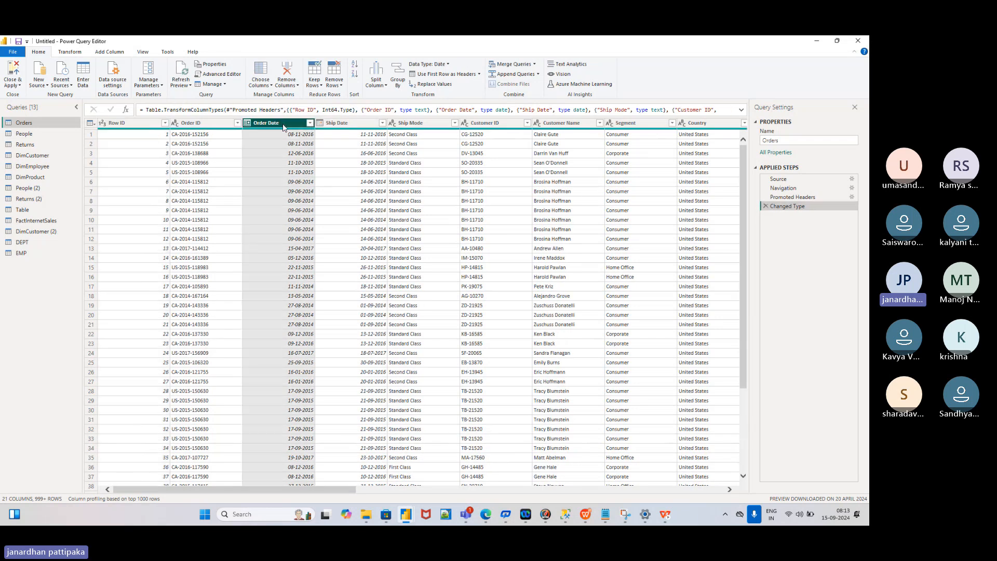
pyautogui.click(310, 123)
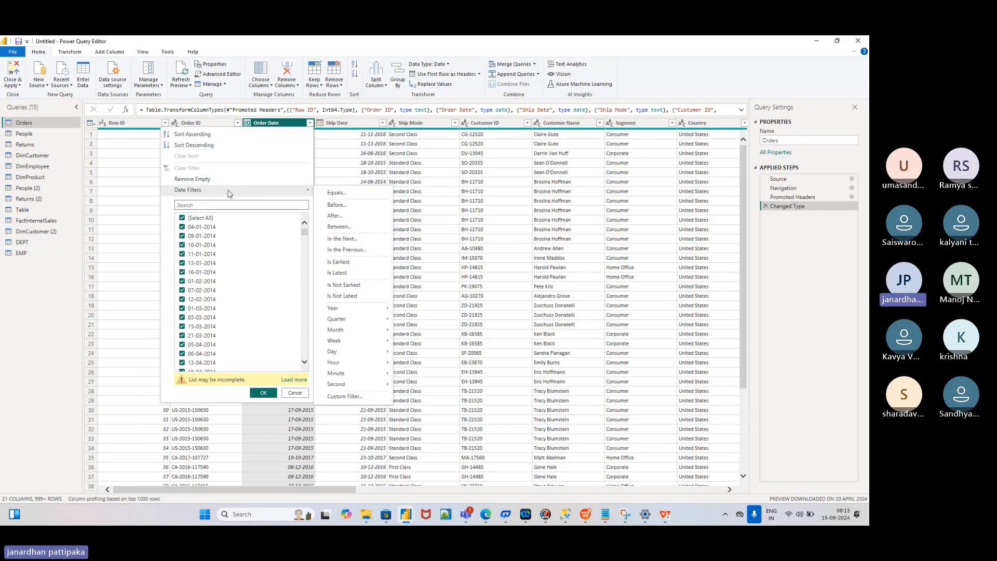
pyautogui.moveTo(241, 196)
pyautogui.click(335, 206)
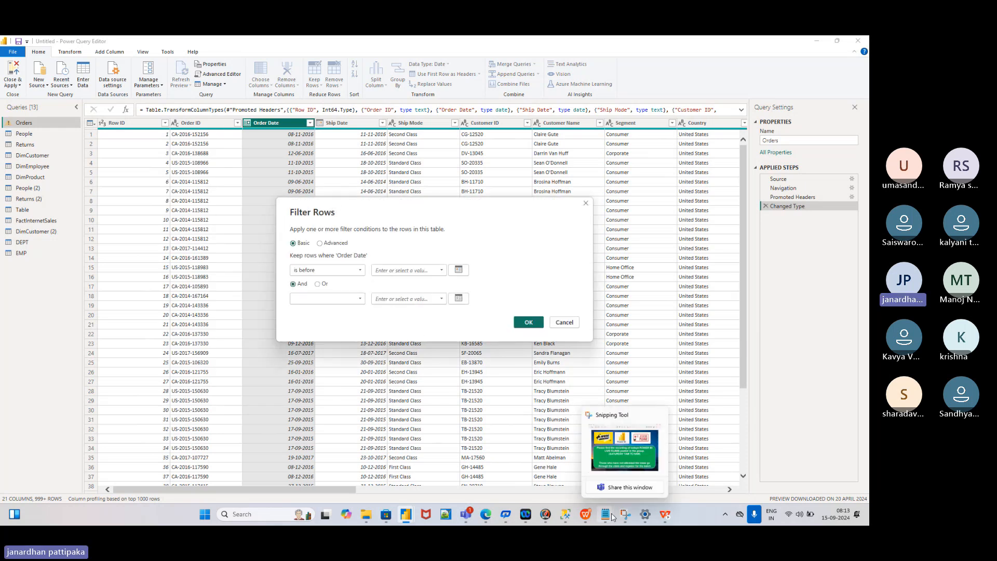
# Step: Switch to the blank Notepad document, write "HOW TO LOAD DATA BEFORE 31ST DECEMBER 2015", and minimize Notepad
pyautogui.moveTo(606, 518)
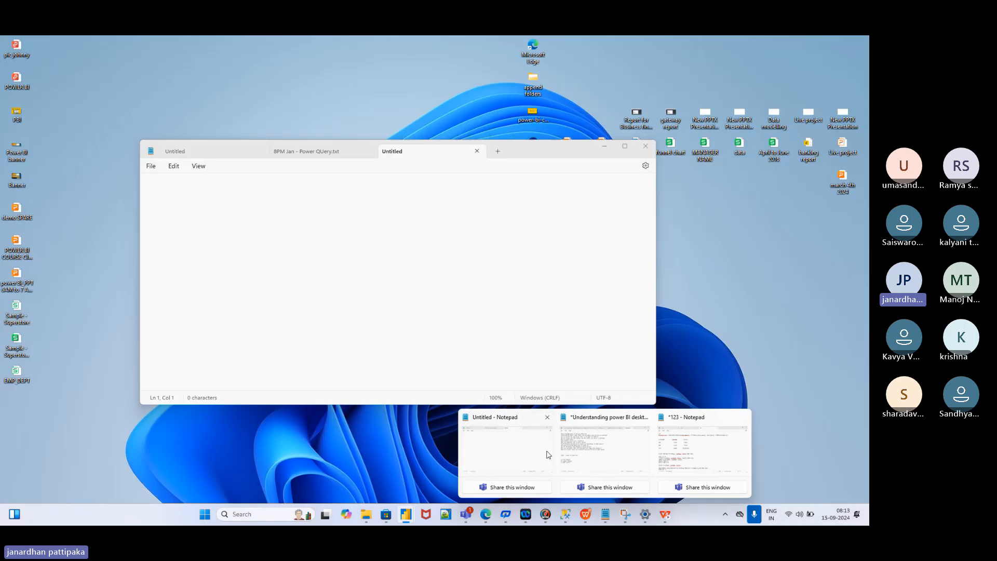
pyautogui.click(534, 468)
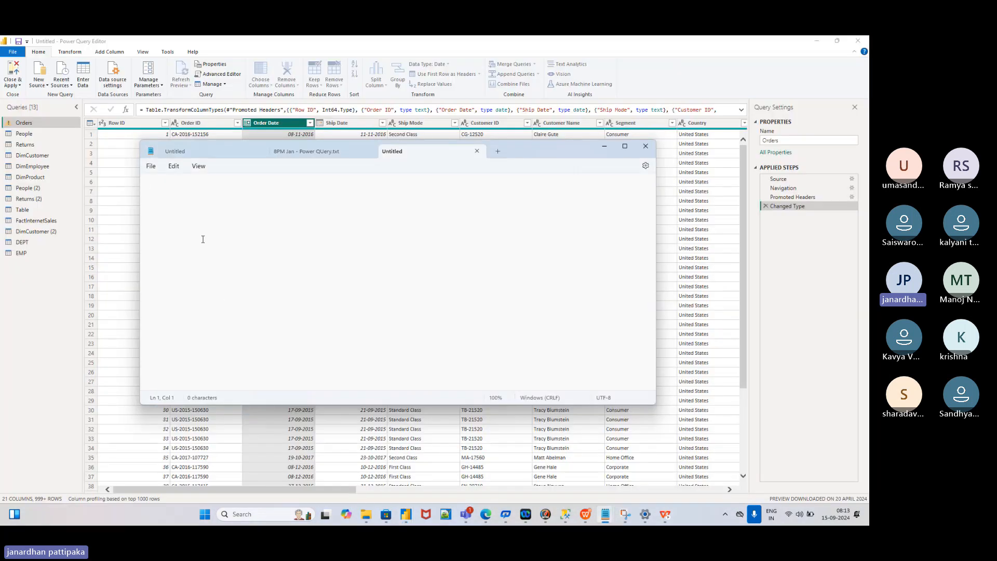
pyautogui.write('HOW ')
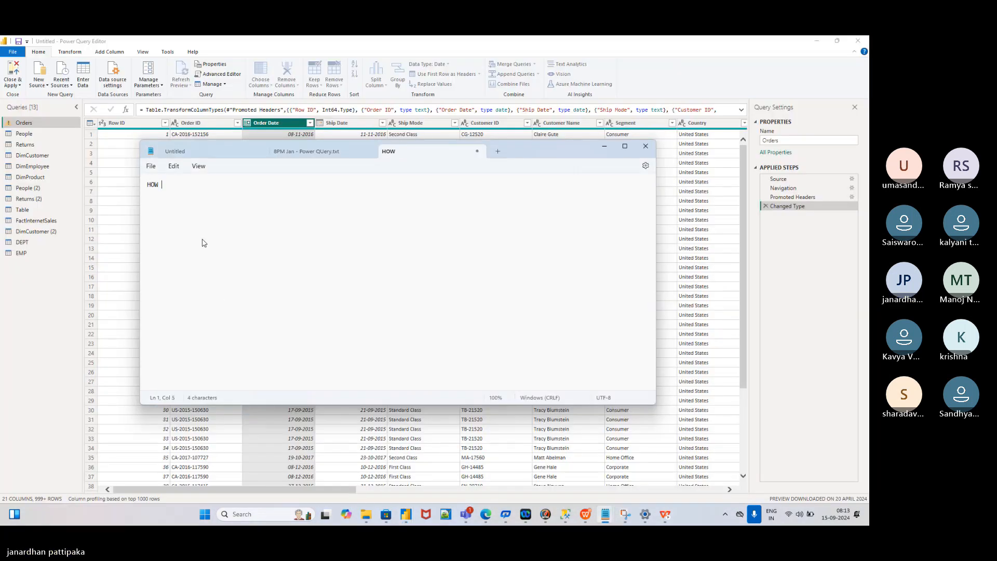
pyautogui.write('TO LOAD DATA ')
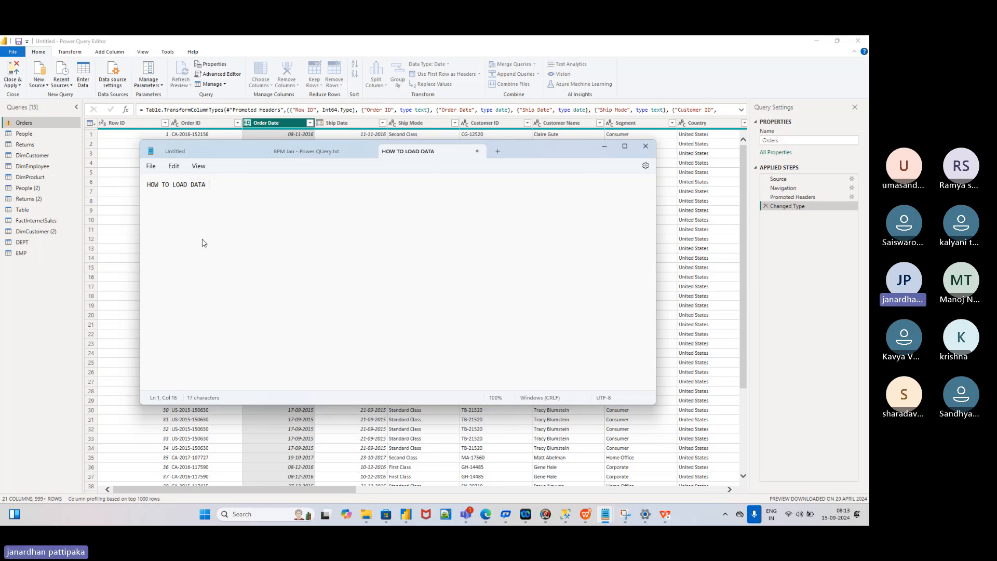
pyautogui.write('BEFOR')
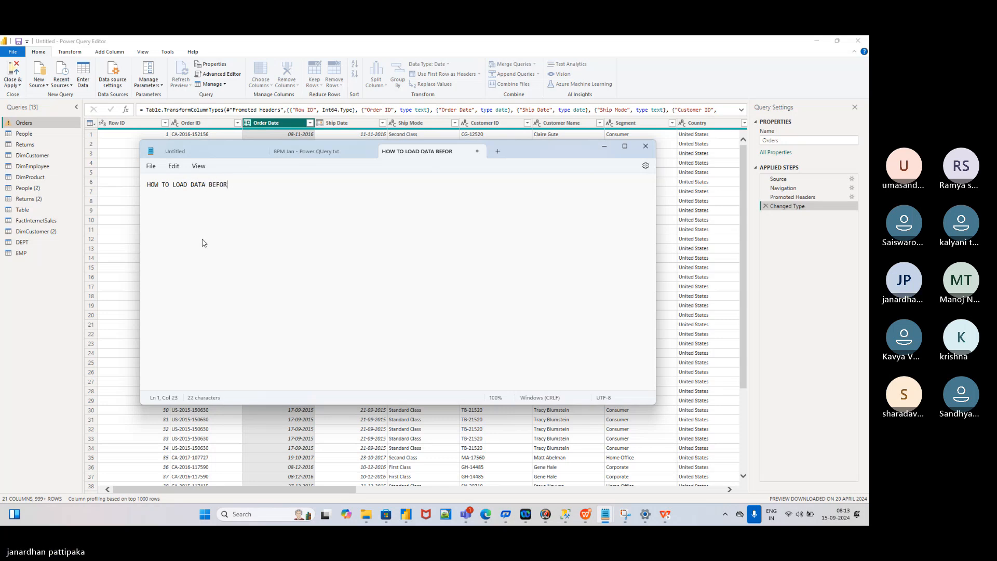
pyautogui.write('E 31ST DECEMBER ')
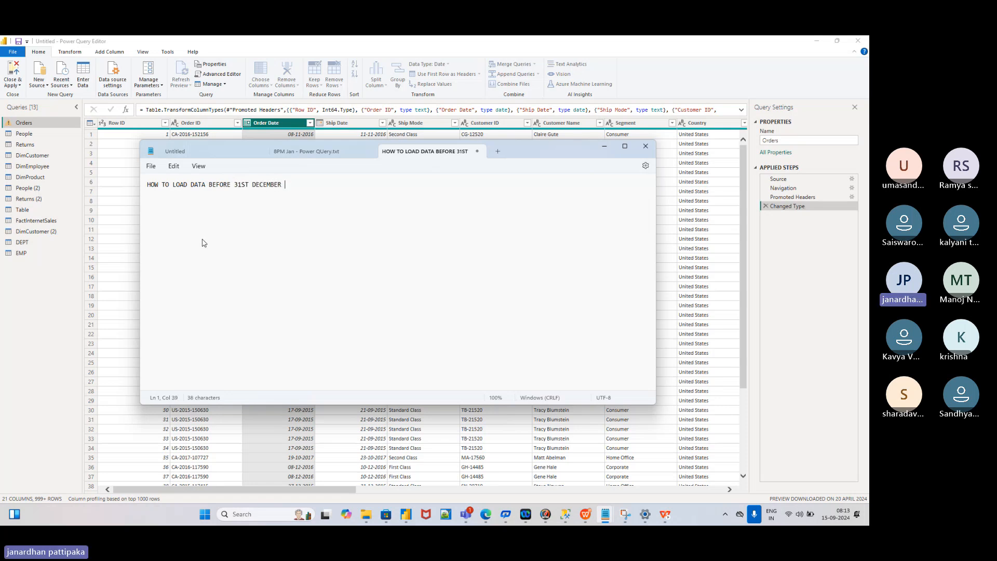
pyautogui.write('2015')
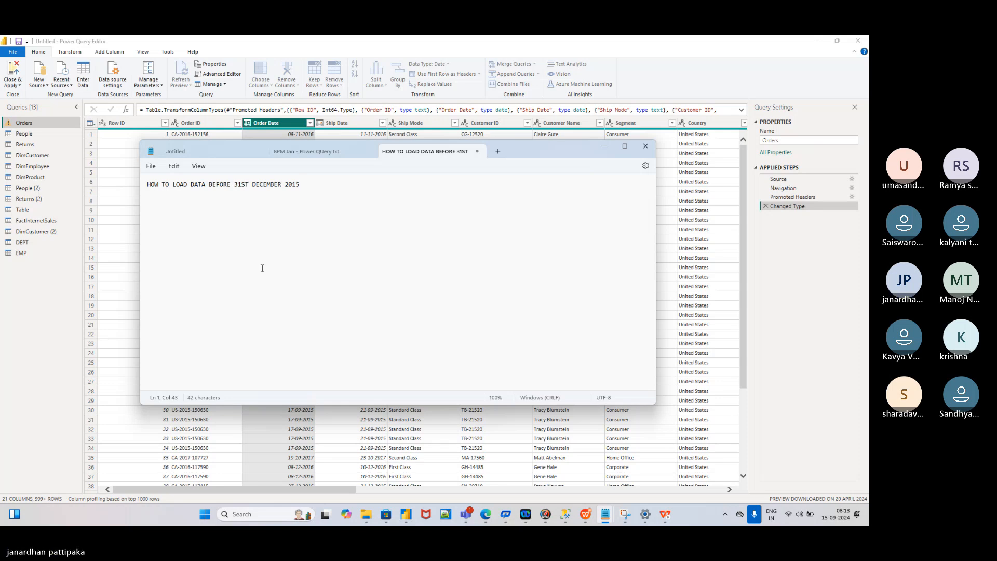
pyautogui.click(605, 149)
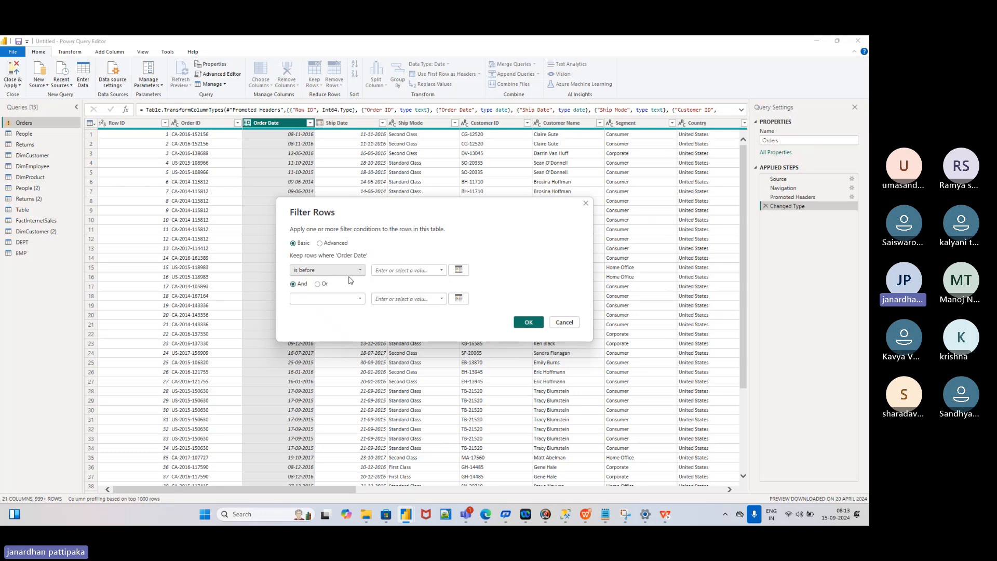
# Step: Dismiss the open Filter Rows dialog and start a new Before date filter on Order Date
pyautogui.click(587, 203)
pyautogui.click(309, 123)
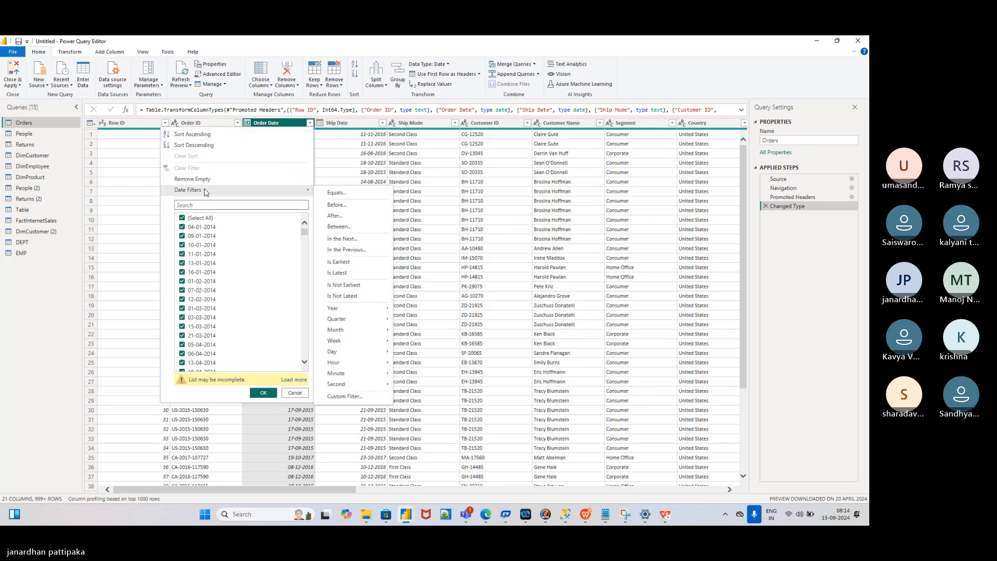
pyautogui.moveTo(232, 194)
pyautogui.click(336, 204)
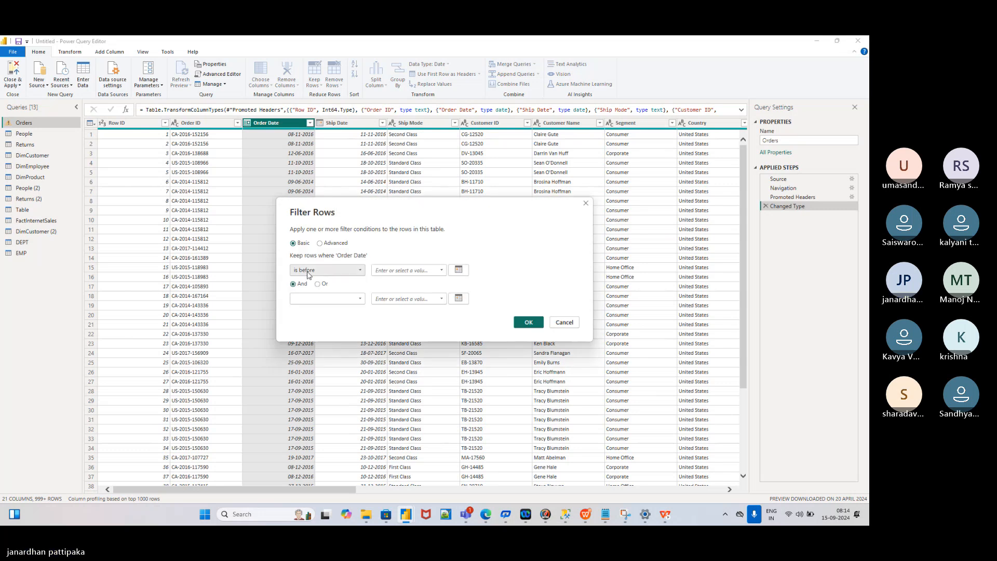
# Step: Set the "is before" condition on Order Date to 01-01-2016 and apply the filter
pyautogui.click(456, 272)
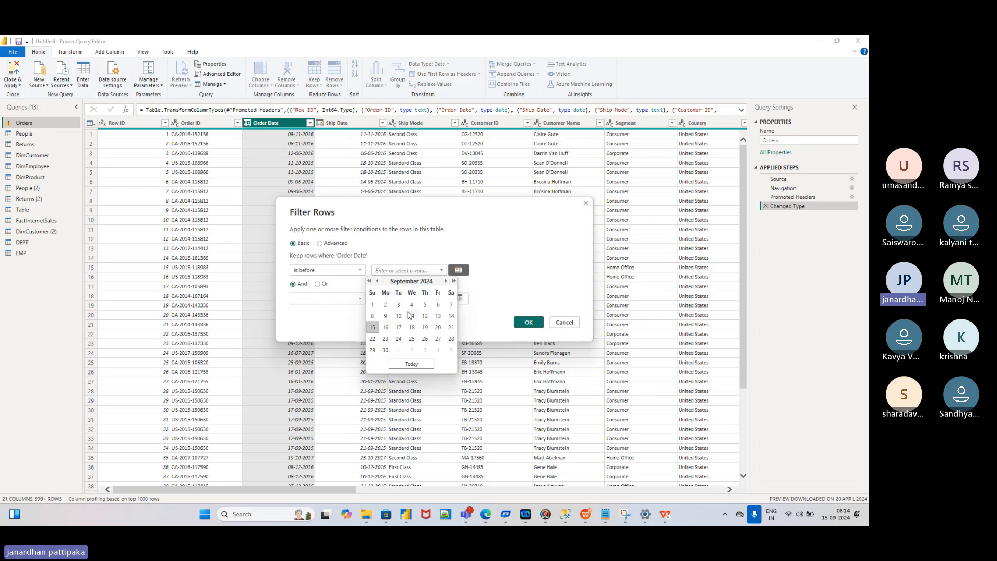
pyautogui.click(370, 280)
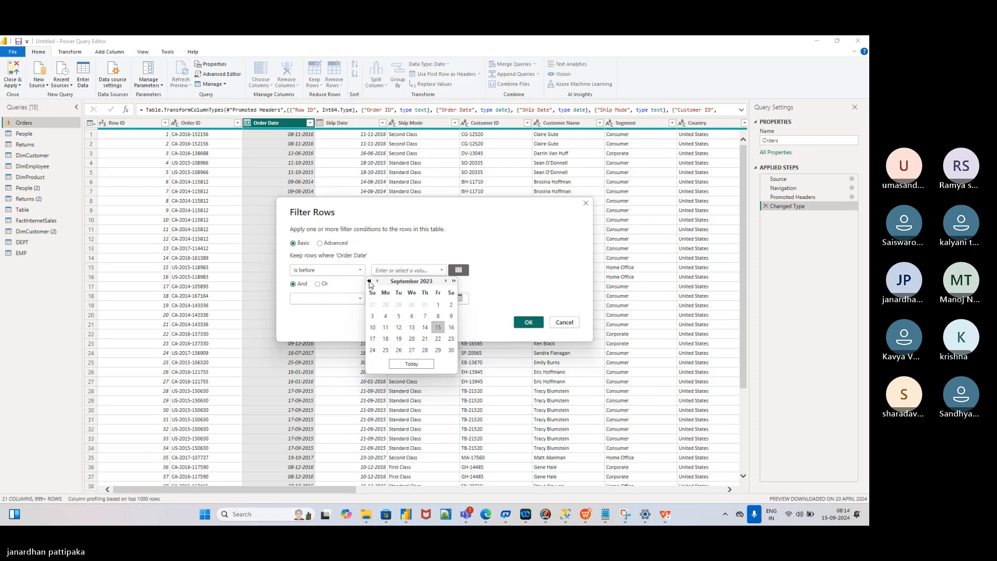
pyautogui.click(369, 281)
pyautogui.click(370, 281)
pyautogui.click(370, 280)
pyautogui.click(369, 281)
pyautogui.click(369, 281)
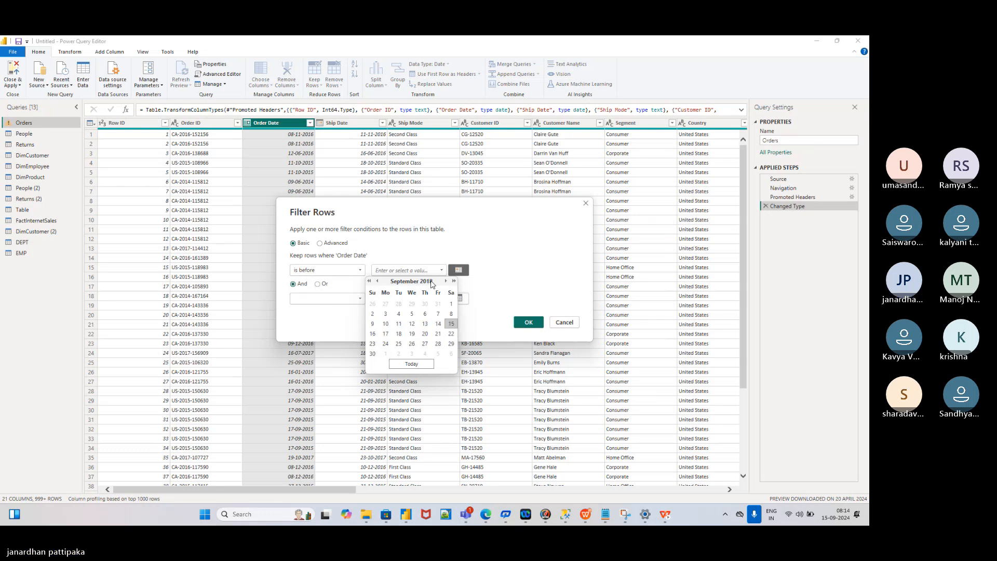
pyautogui.click(369, 281)
pyautogui.click(369, 281)
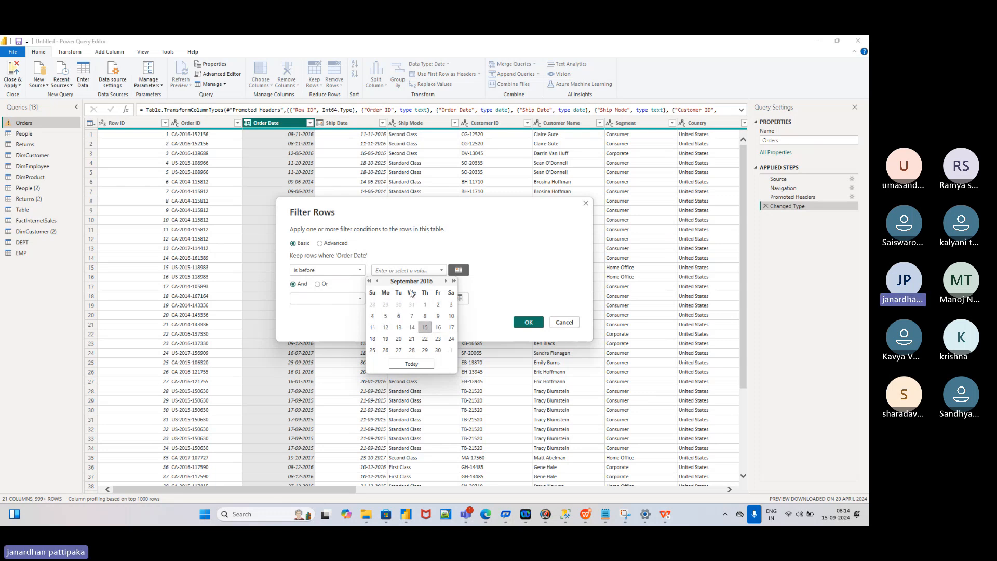
pyautogui.click(378, 281)
pyautogui.click(377, 281)
pyautogui.click(377, 281)
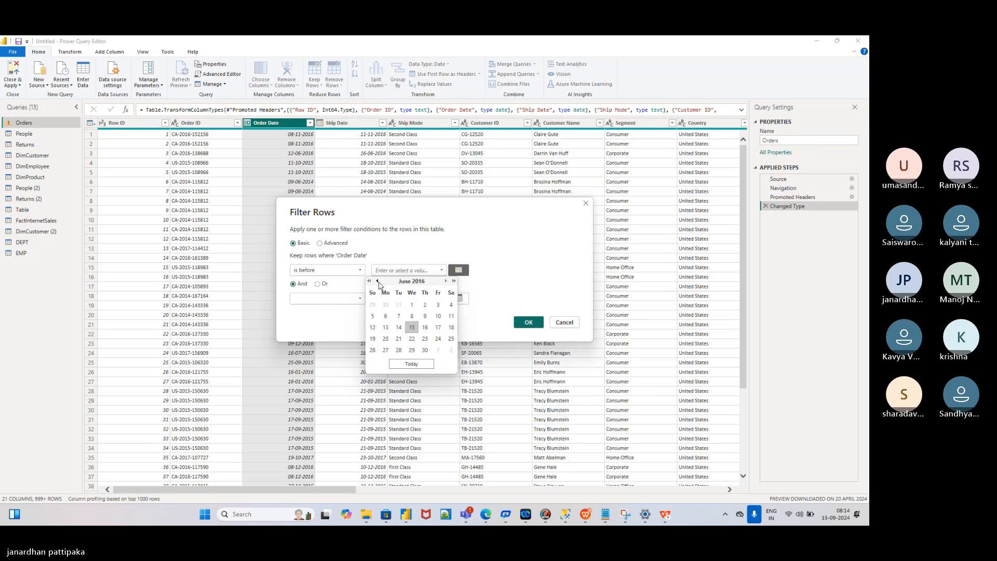
pyautogui.click(377, 281)
pyautogui.click(378, 281)
pyautogui.click(378, 281)
pyautogui.click(378, 281)
pyautogui.click(378, 280)
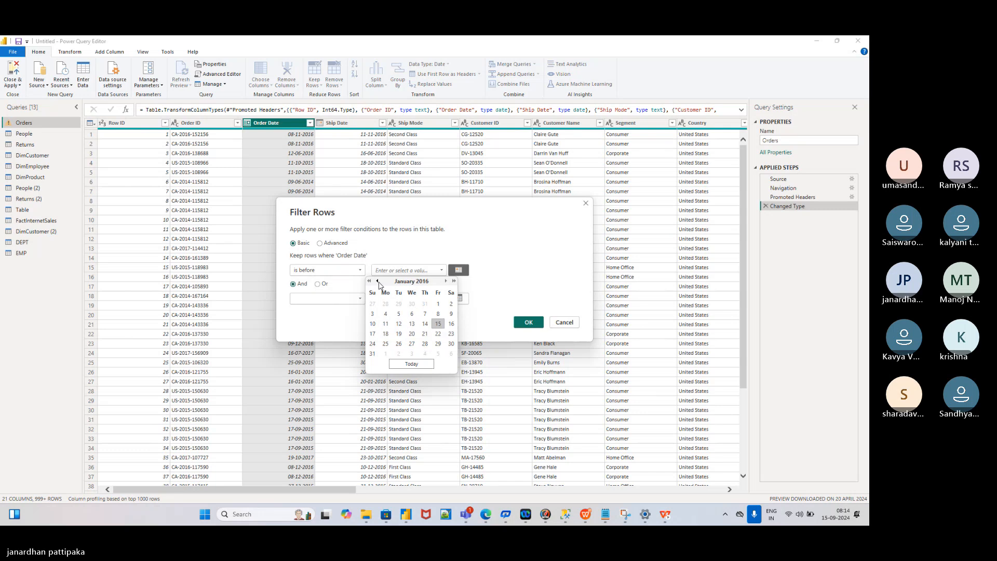
pyautogui.click(438, 304)
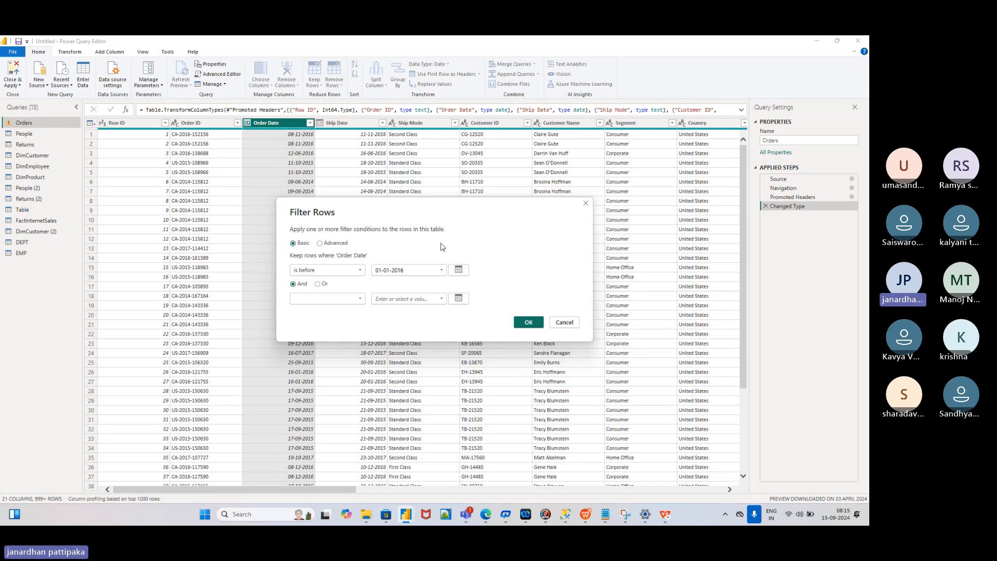
pyautogui.click(528, 323)
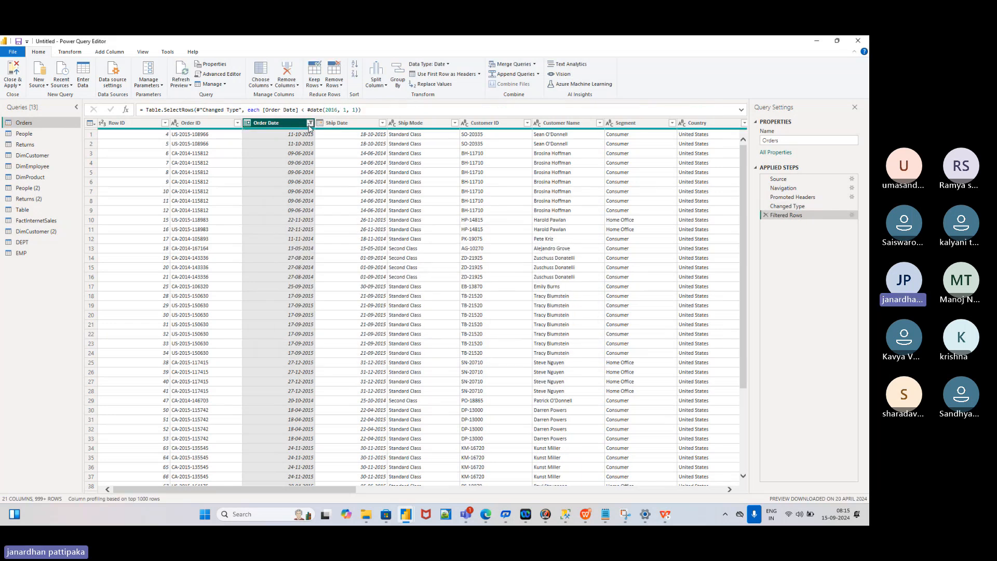
# Step: Check the dates remaining in the Order Date filter list from beginning to end
pyautogui.click(310, 125)
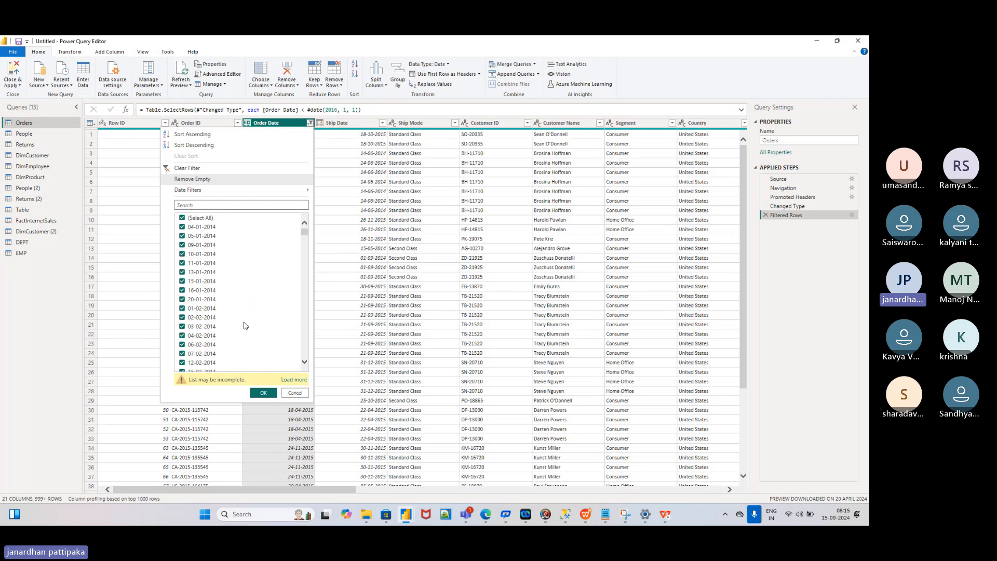
pyautogui.scroll(-20, 246, 326)
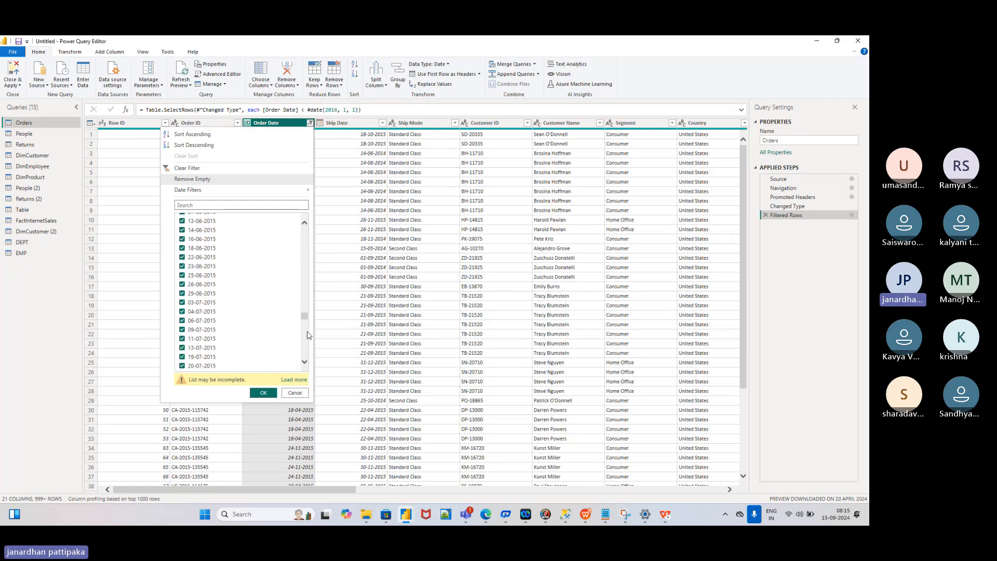
pyautogui.moveTo(306, 321); pyautogui.dragTo(305, 375)
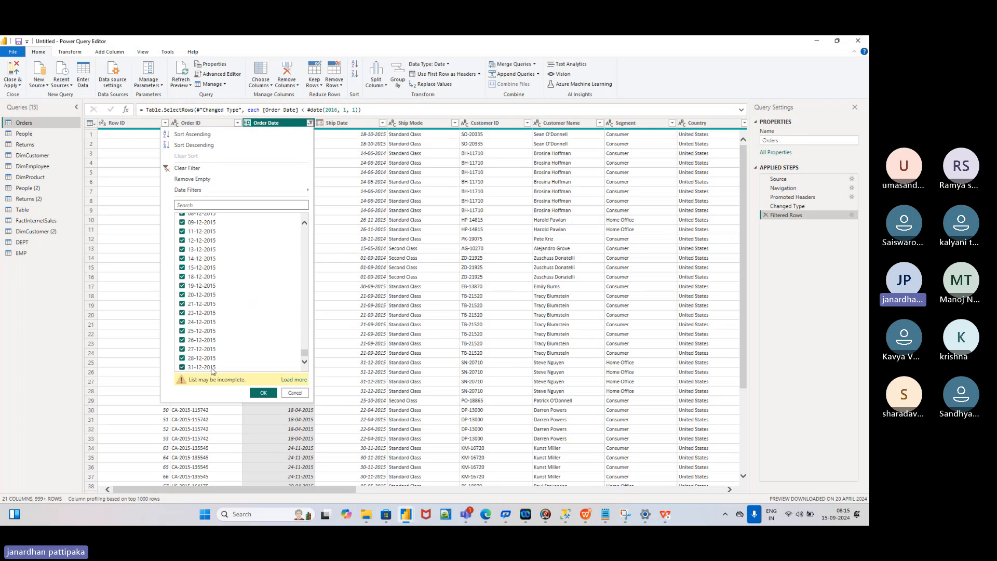
pyautogui.scroll(5, 210, 281)
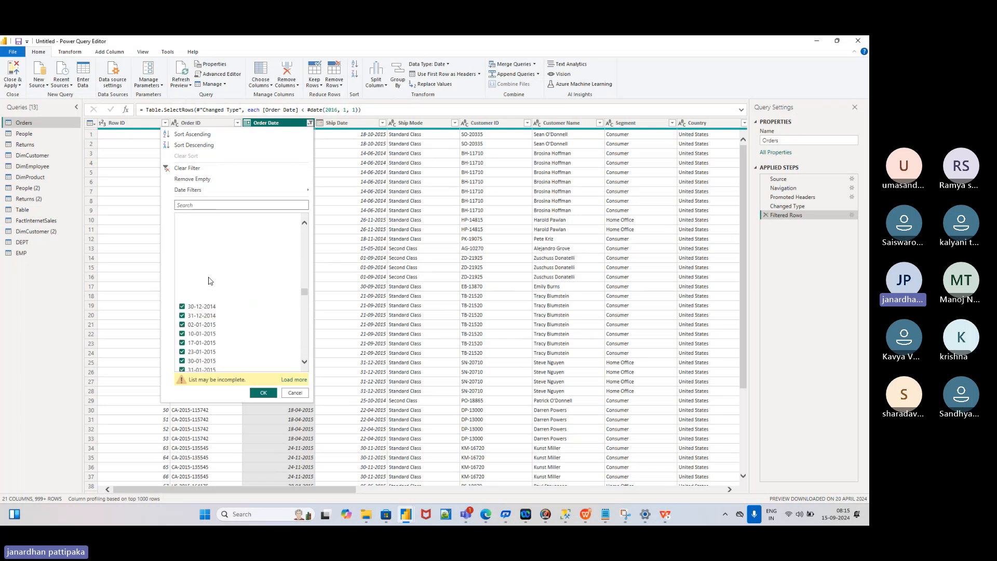
pyautogui.scroll(5, 208, 280)
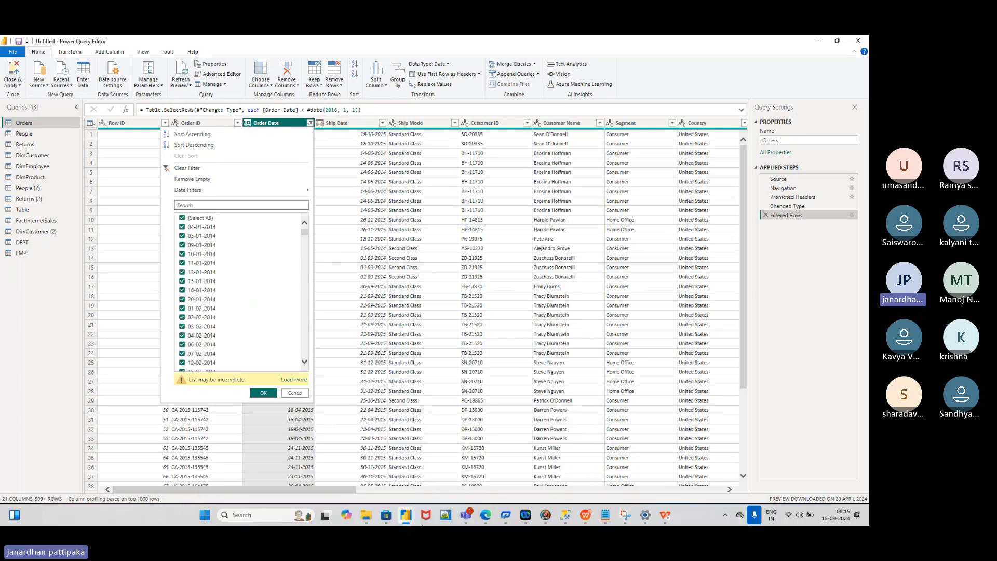
# Step: Compare the question written in Notepad with the Filtered Rows step's condition in Power Query Editor, and close its settings unchanged
pyautogui.click(605, 515)
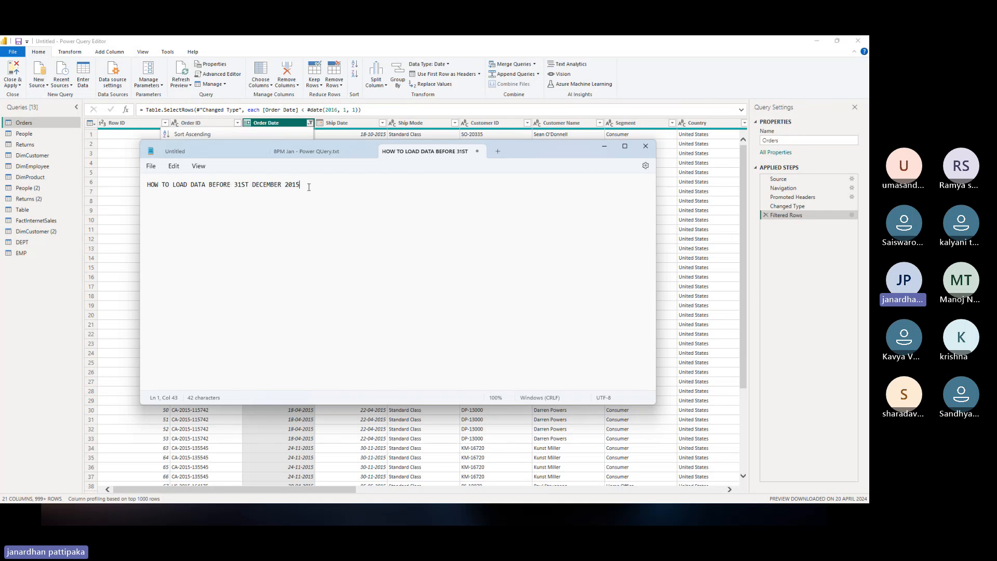
pyautogui.click(802, 244)
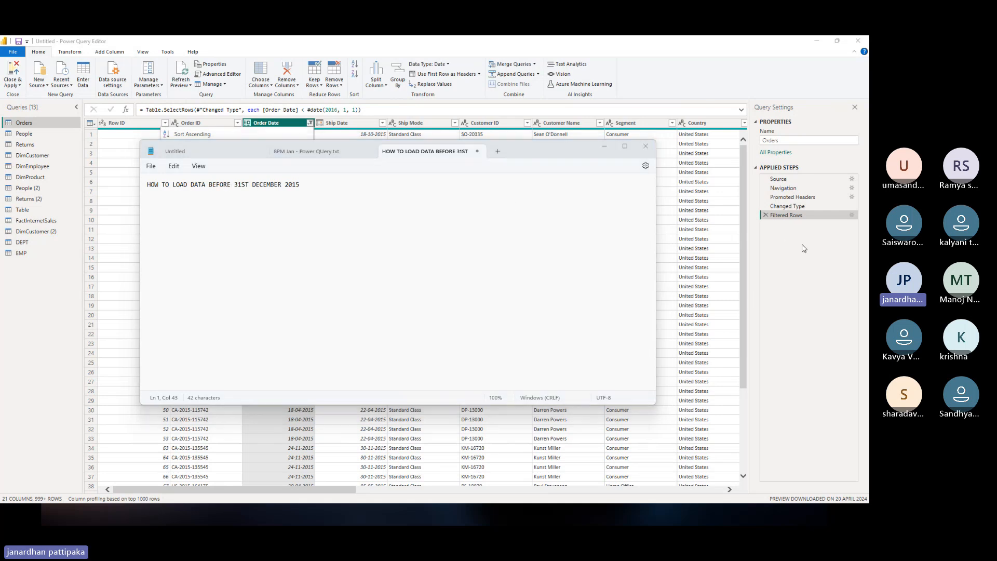
pyautogui.click(852, 215)
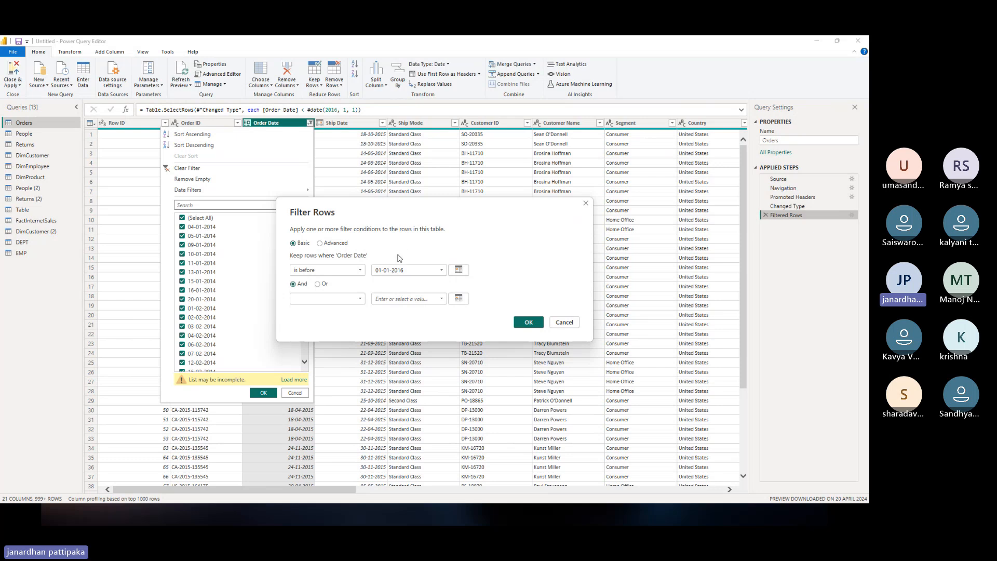
pyautogui.hotkey('alt', 'Tab')
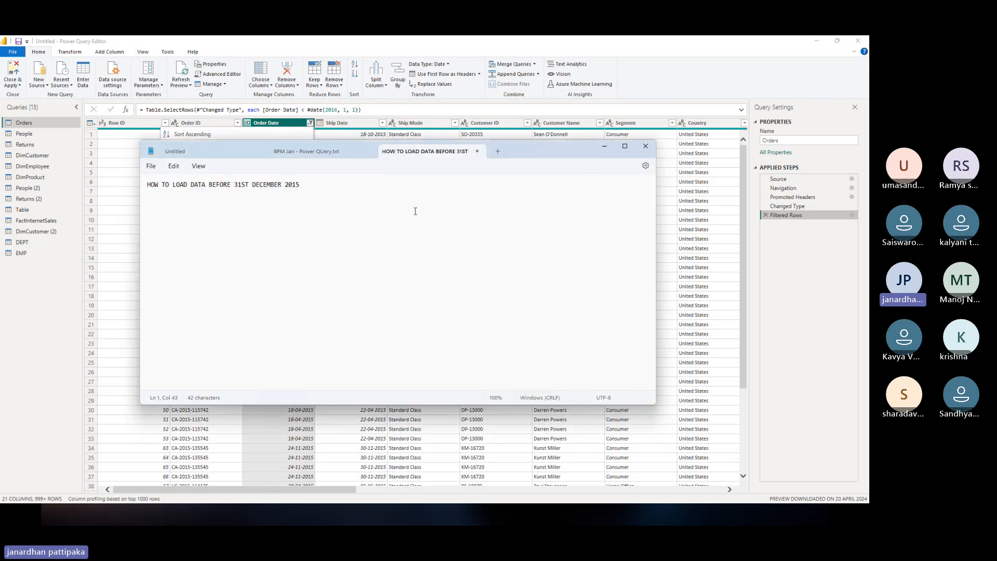
pyautogui.hotkey('alt', 'Tab')
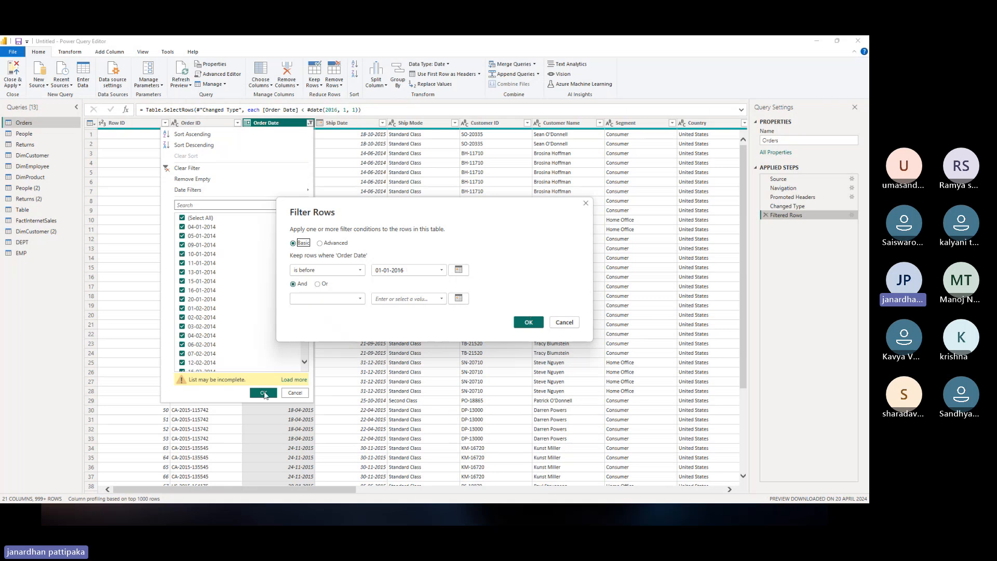
pyautogui.click(528, 323)
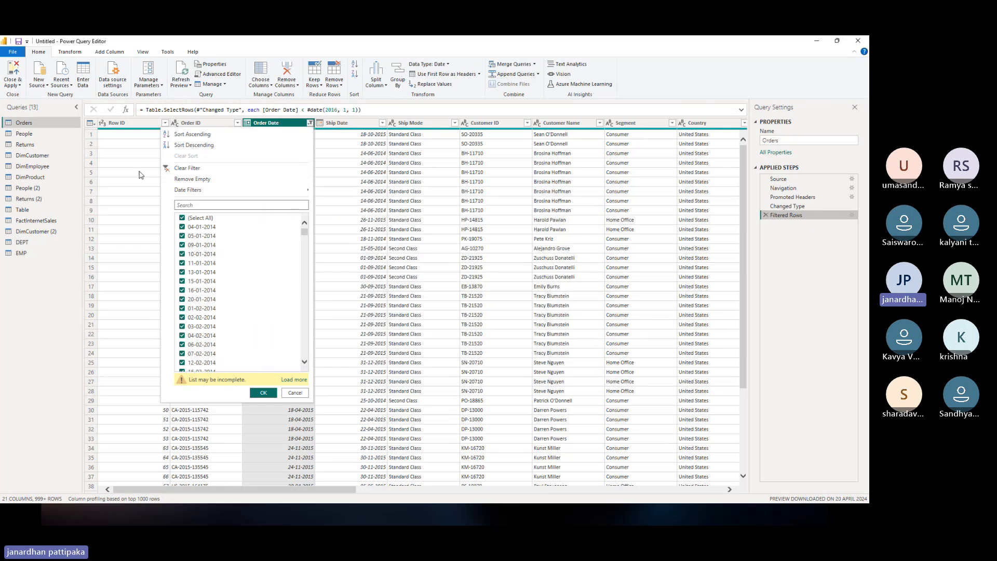
# Step: Clear the filter on Order Date and start a Between date filter on the same column
pyautogui.click(166, 168)
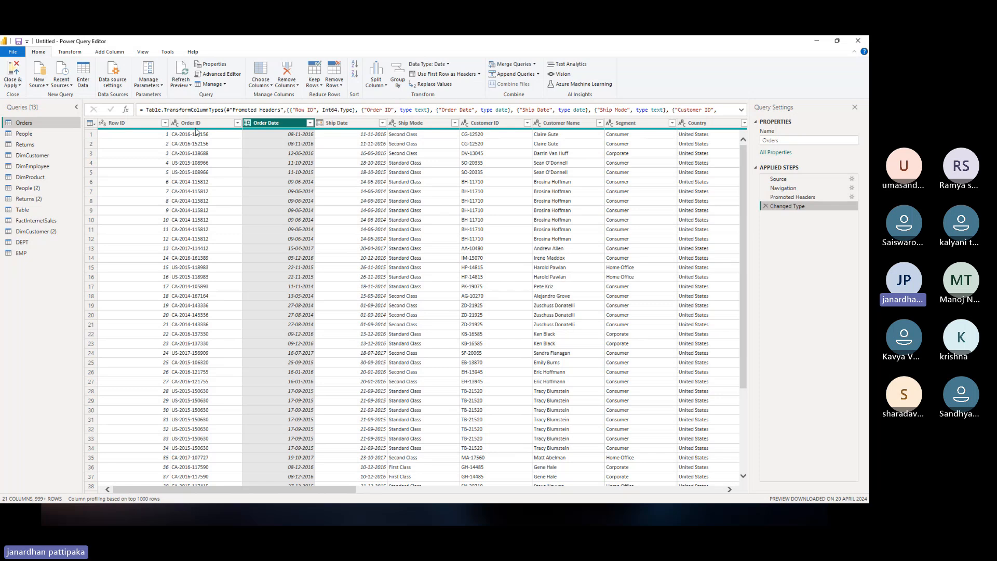
pyautogui.click(310, 123)
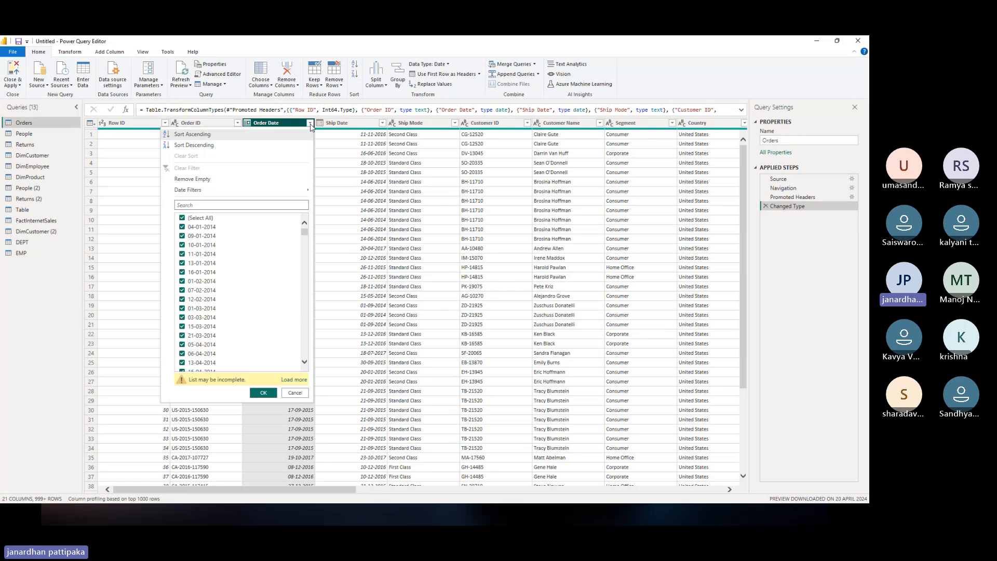
pyautogui.moveTo(207, 192)
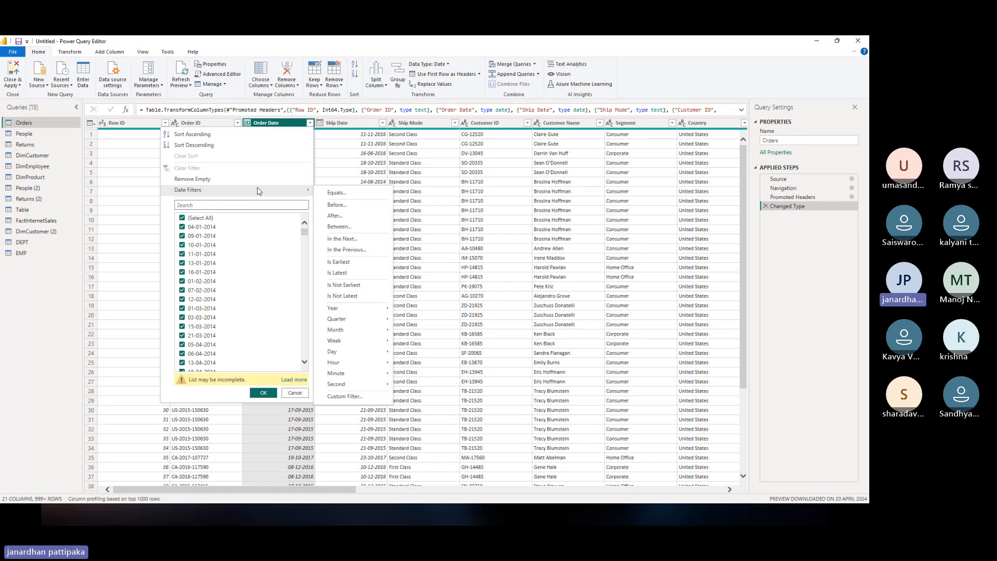
pyautogui.click(338, 228)
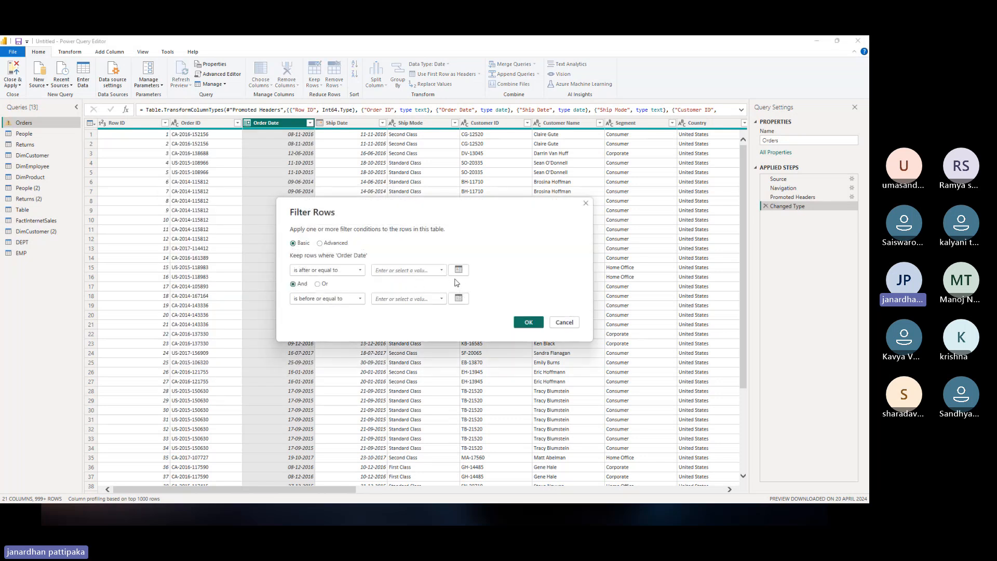
# Step: Set the "is after or equal to" date of the Between filter to 01-01-2016
pyautogui.click(457, 271)
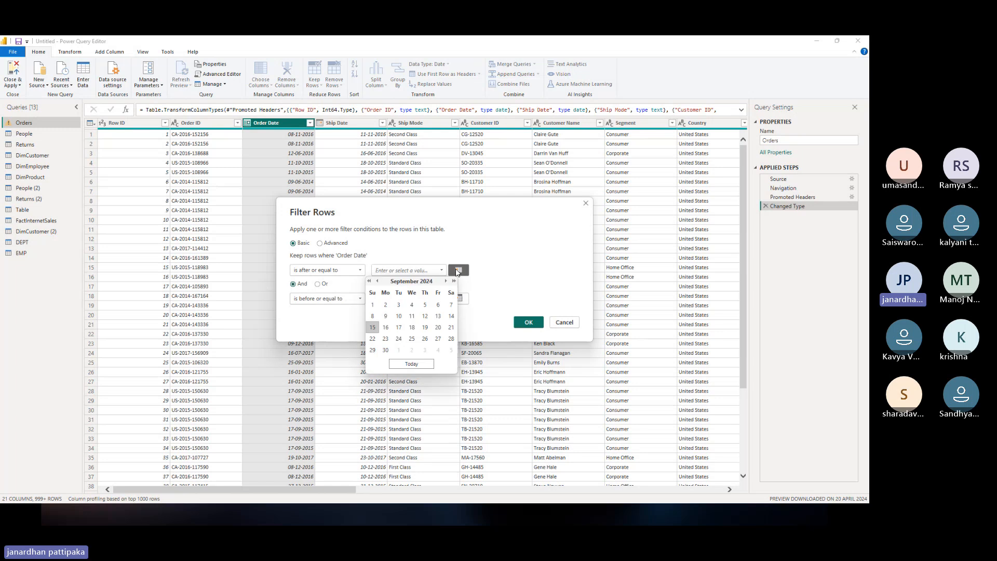
pyautogui.click(370, 281)
pyautogui.click(369, 281)
pyautogui.click(370, 282)
pyautogui.click(369, 282)
pyautogui.click(370, 282)
pyautogui.click(369, 282)
pyautogui.click(369, 281)
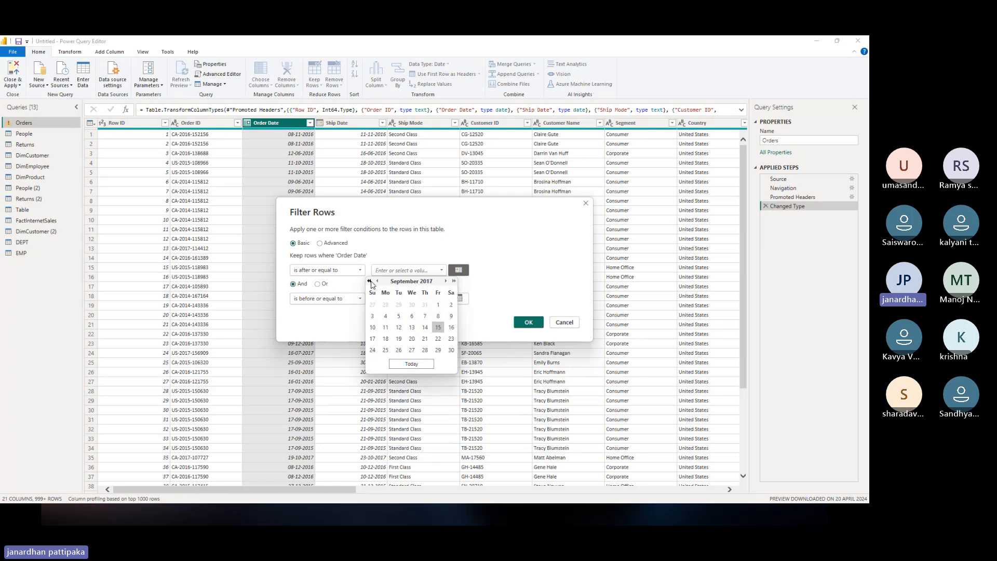
pyautogui.click(370, 281)
pyautogui.click(369, 281)
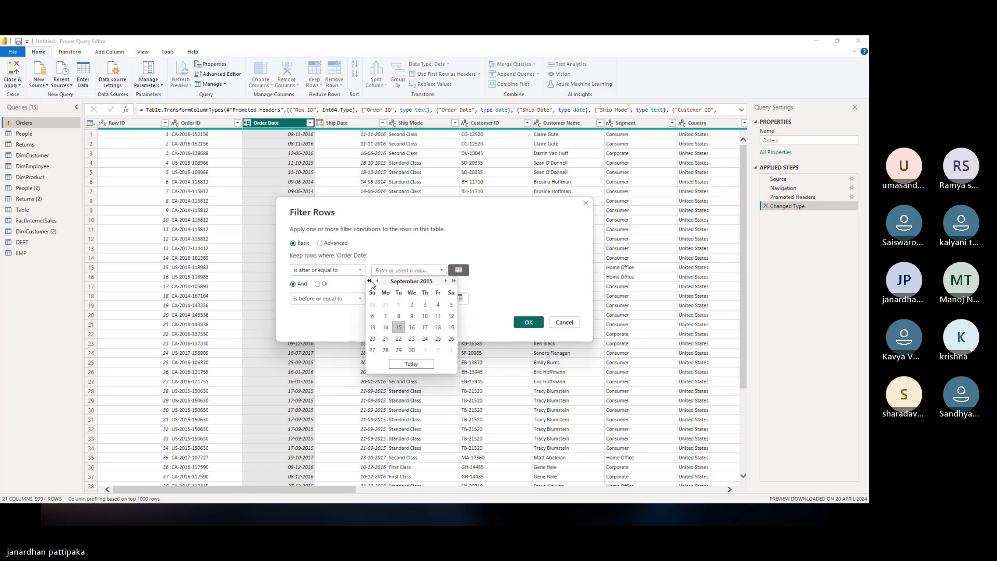
pyautogui.click(446, 281)
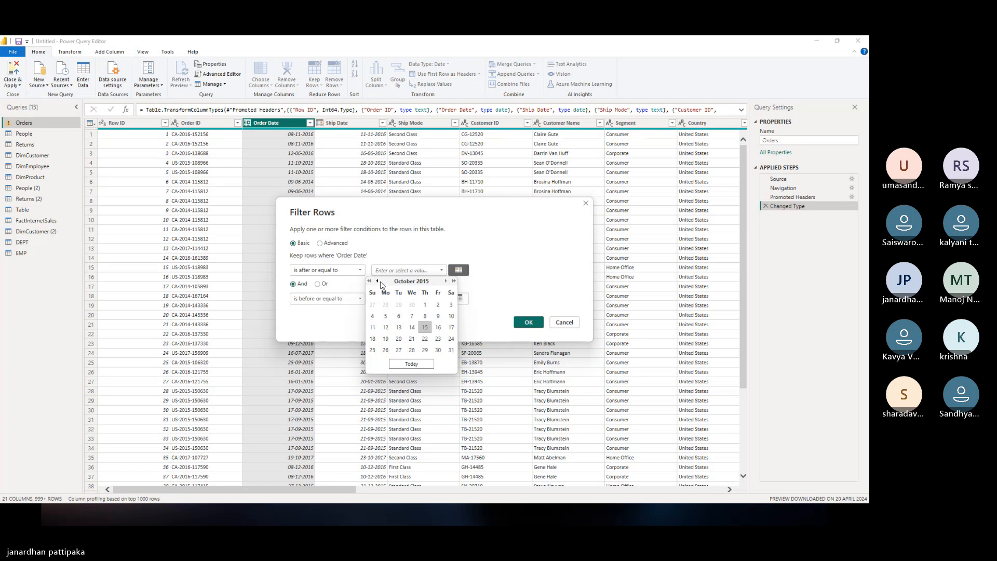
pyautogui.click(454, 281)
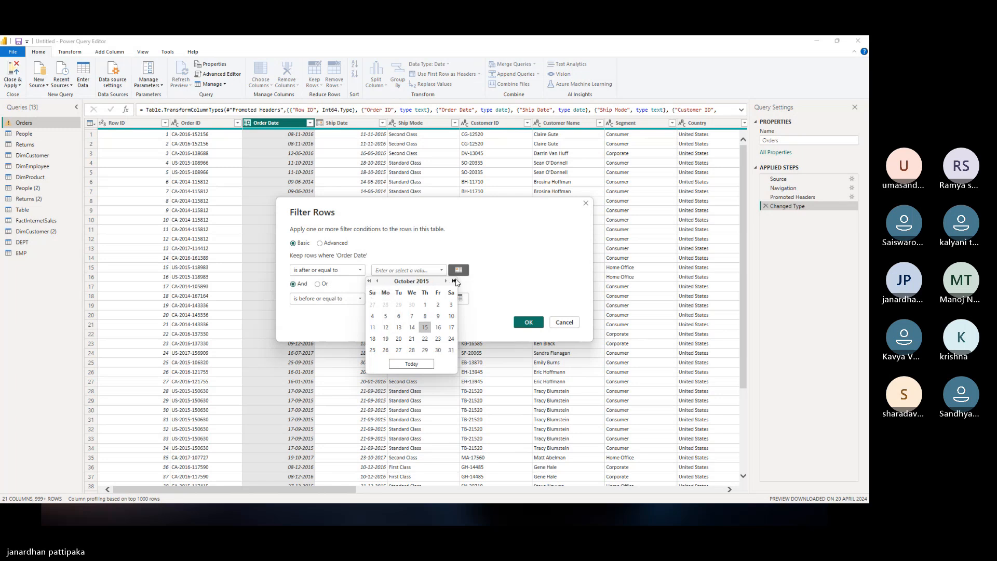
pyautogui.click(377, 281)
pyautogui.click(377, 281)
pyautogui.click(377, 281)
pyautogui.click(377, 281)
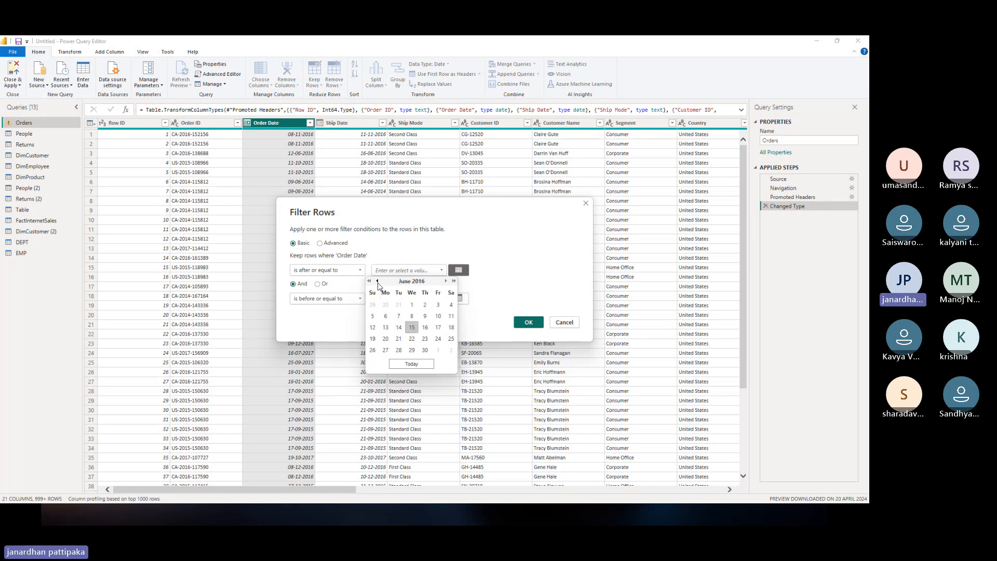
pyautogui.click(377, 281)
pyautogui.click(377, 280)
pyautogui.click(377, 280)
pyautogui.click(377, 281)
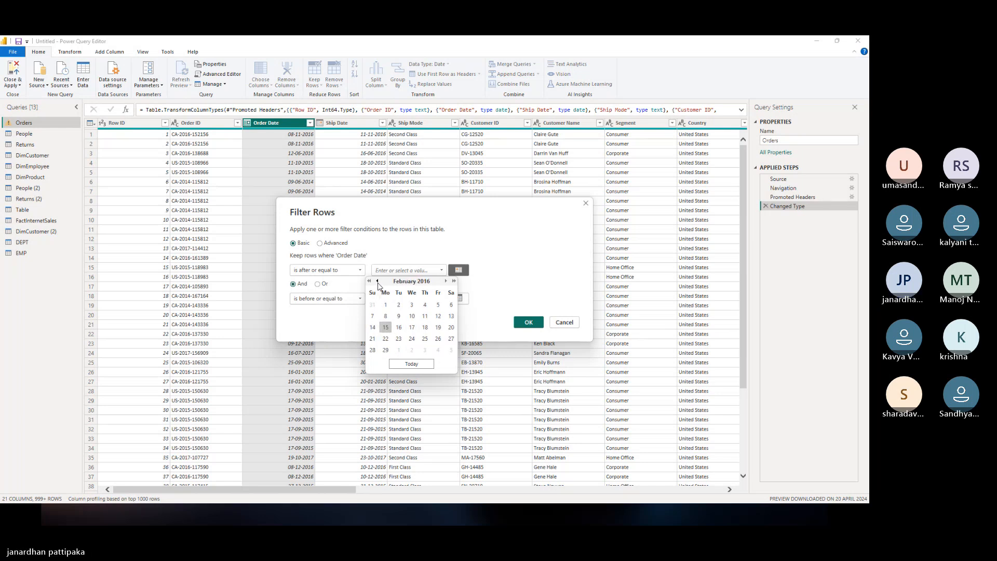
pyautogui.click(377, 281)
pyautogui.click(438, 304)
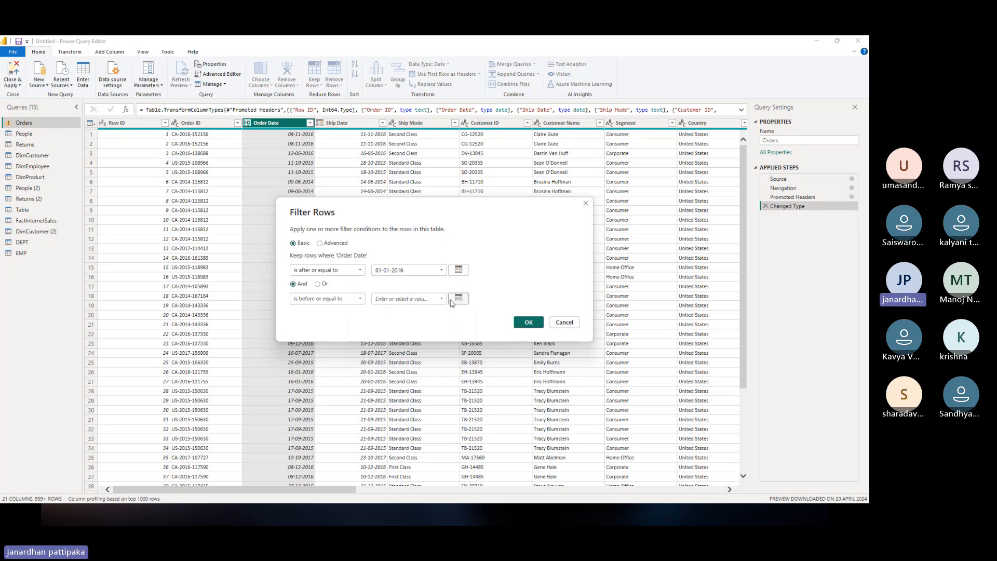
# Step: Set the Between filter's "is before or equal to" date to 31-12-2016 and apply the filter to Order Date
pyautogui.click(453, 301)
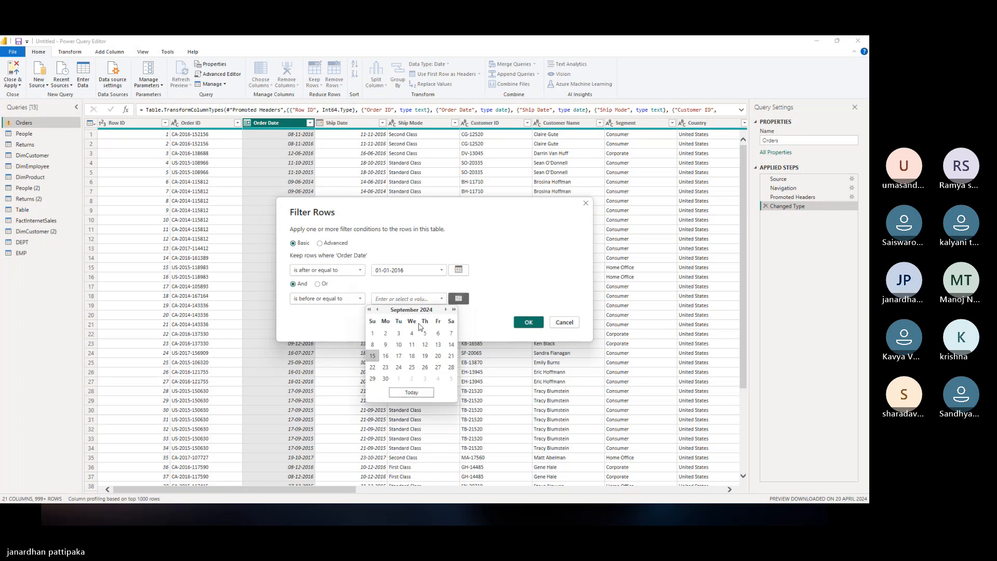
pyautogui.click(369, 310)
pyautogui.click(370, 310)
pyautogui.click(370, 310)
pyautogui.click(370, 310)
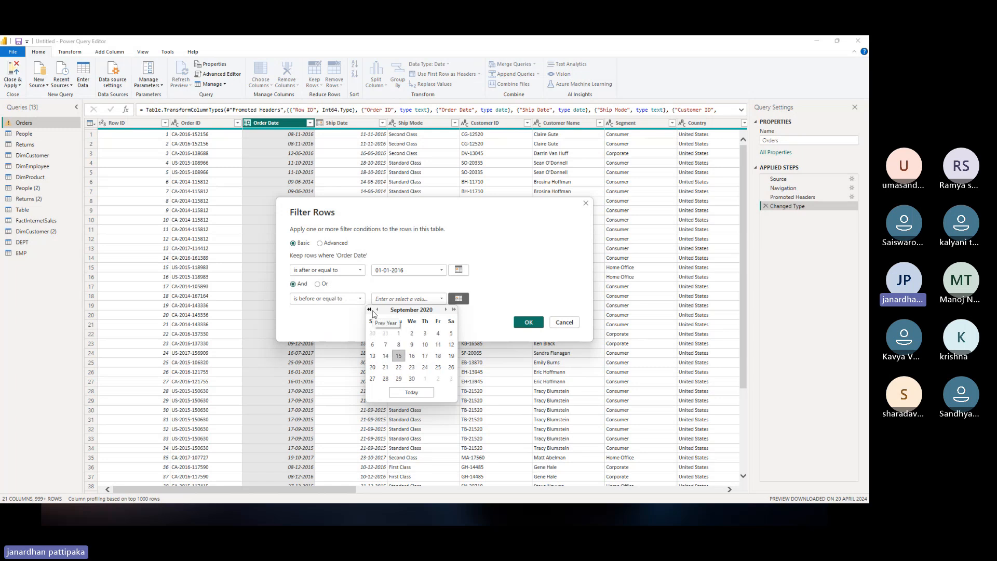
pyautogui.click(370, 310)
pyautogui.click(370, 310)
pyautogui.click(370, 310)
pyautogui.click(370, 310)
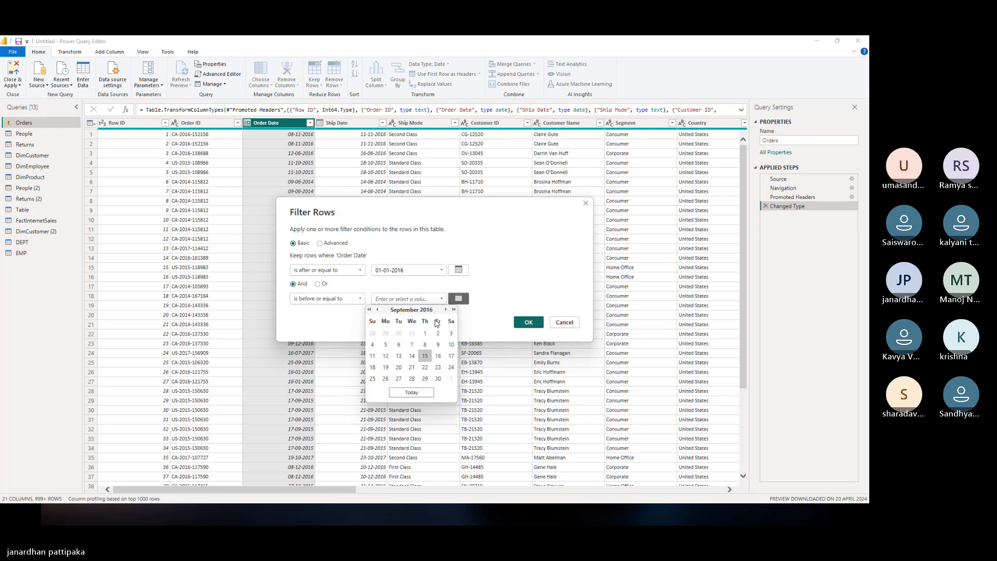
pyautogui.click(452, 310)
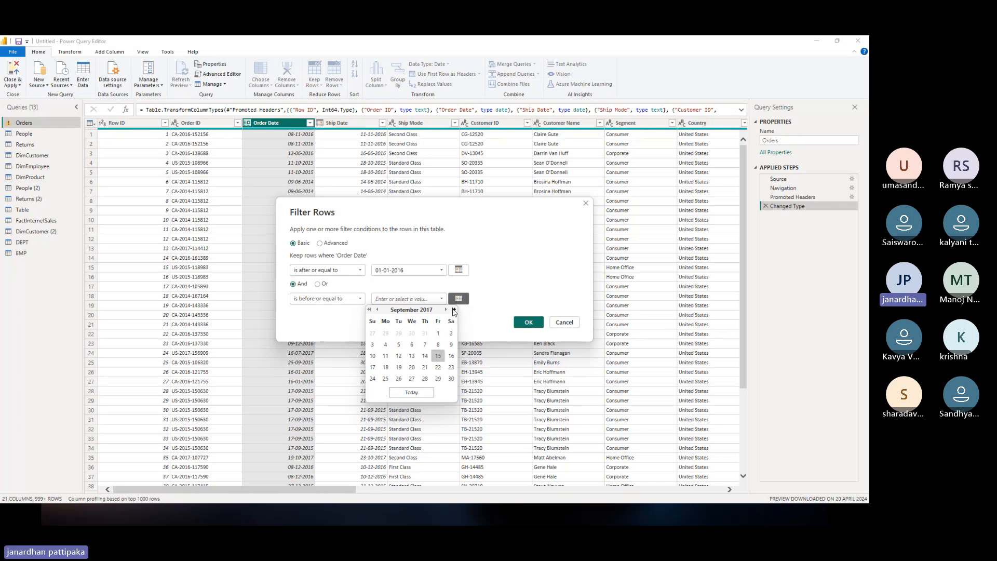
pyautogui.click(371, 310)
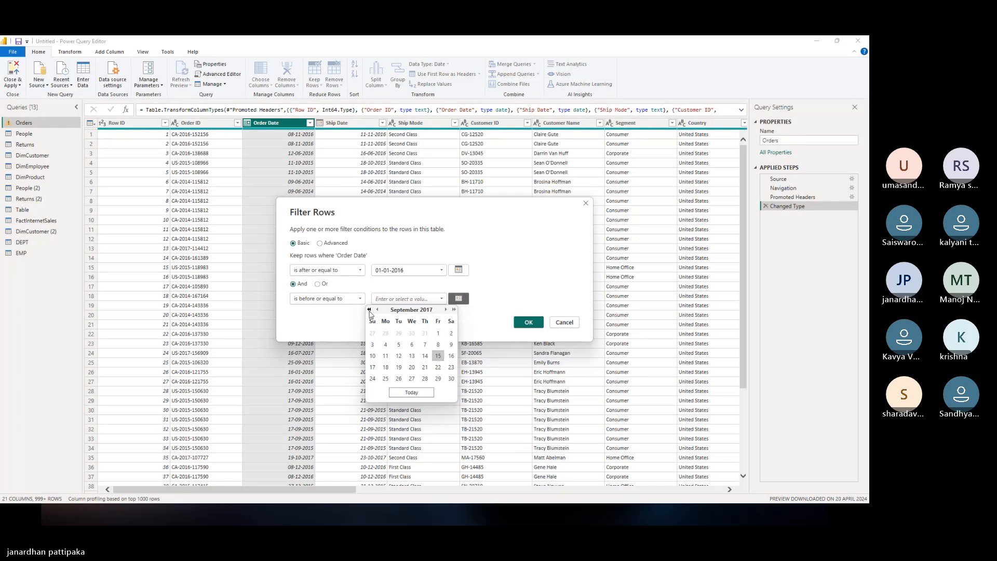
pyautogui.click(446, 310)
pyautogui.click(447, 310)
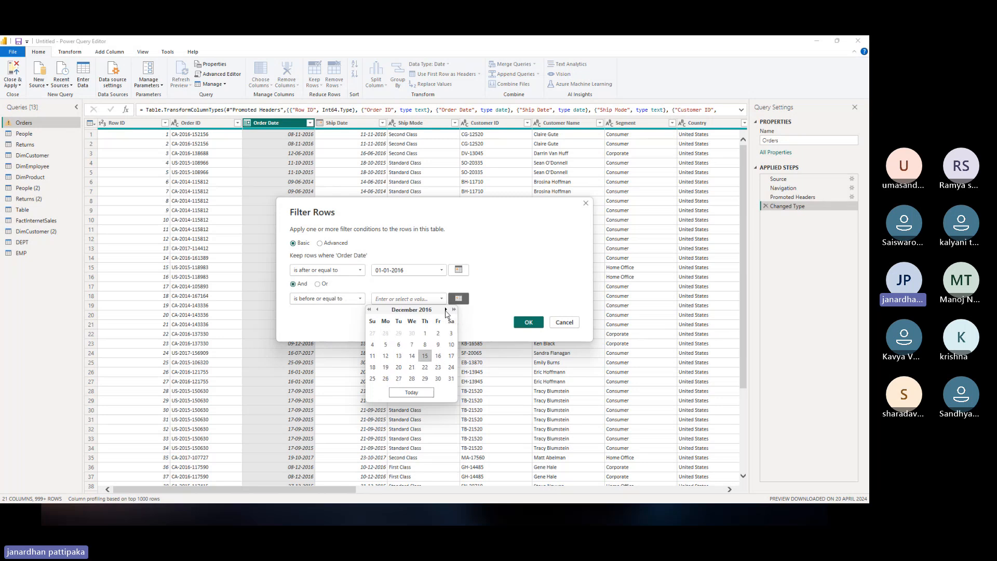
pyautogui.click(450, 380)
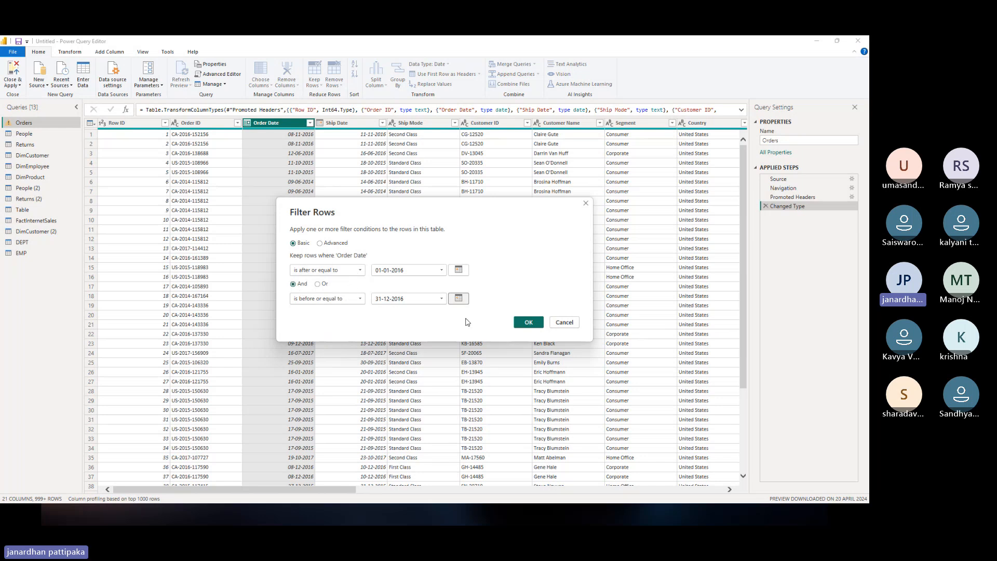
pyautogui.click(529, 321)
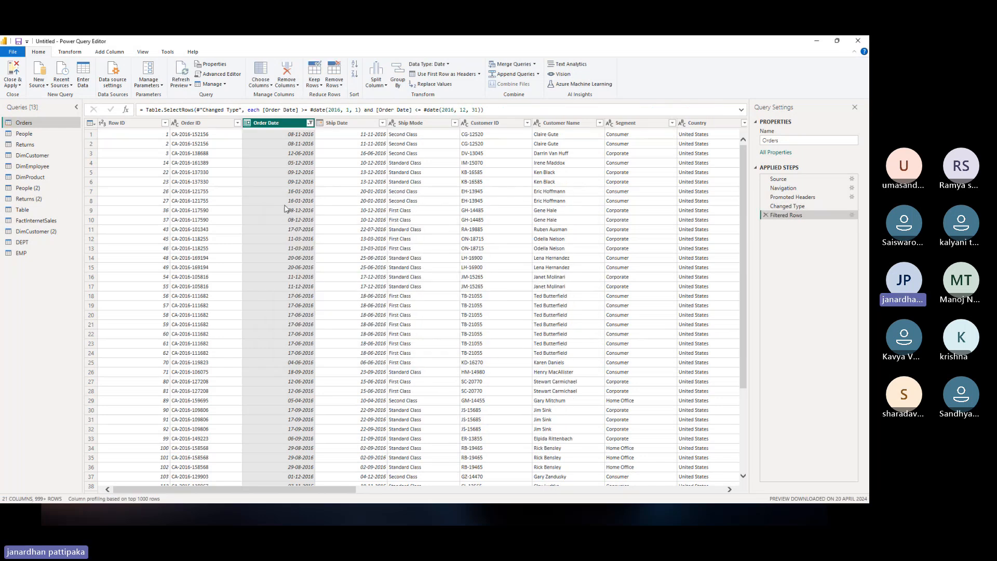
# Step: Check the dates kept by the Between filter in the Order Date value list, and close the list unchanged
pyautogui.click(310, 124)
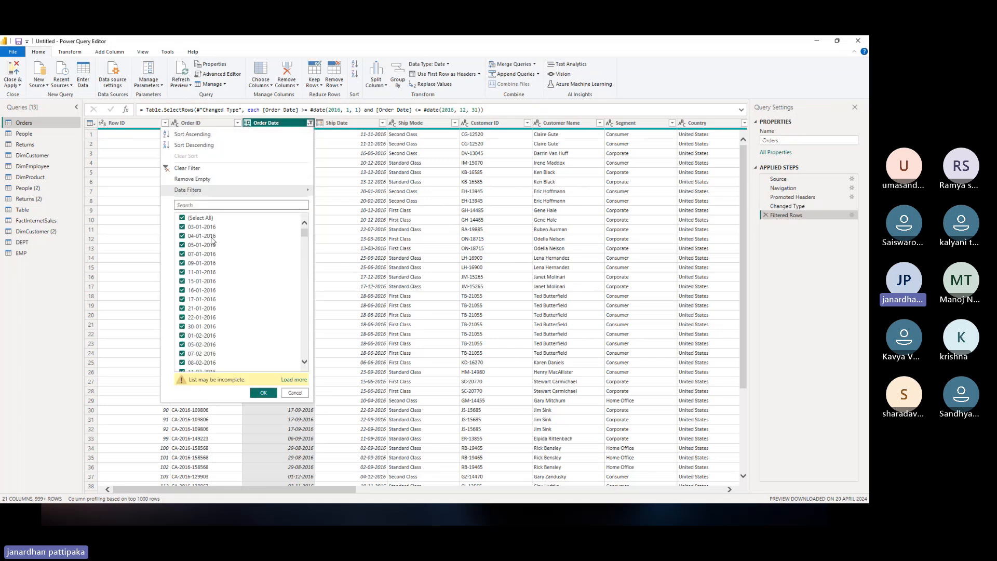
pyautogui.moveTo(304, 232)
pyautogui.mouseDown()
pyautogui.moveTo(311, 367)
pyautogui.moveTo(309, 235)
pyautogui.mouseUp()
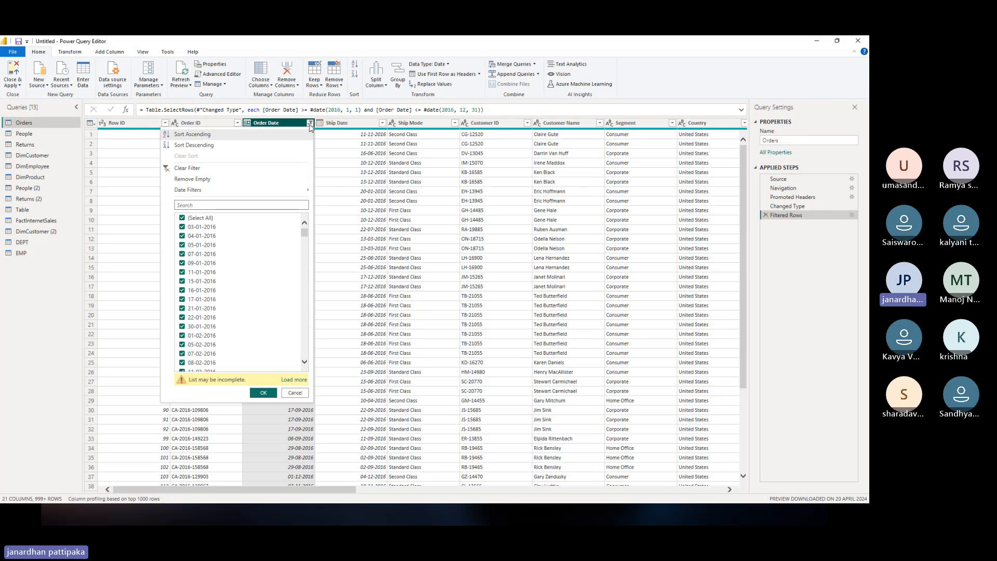
pyautogui.click(295, 392)
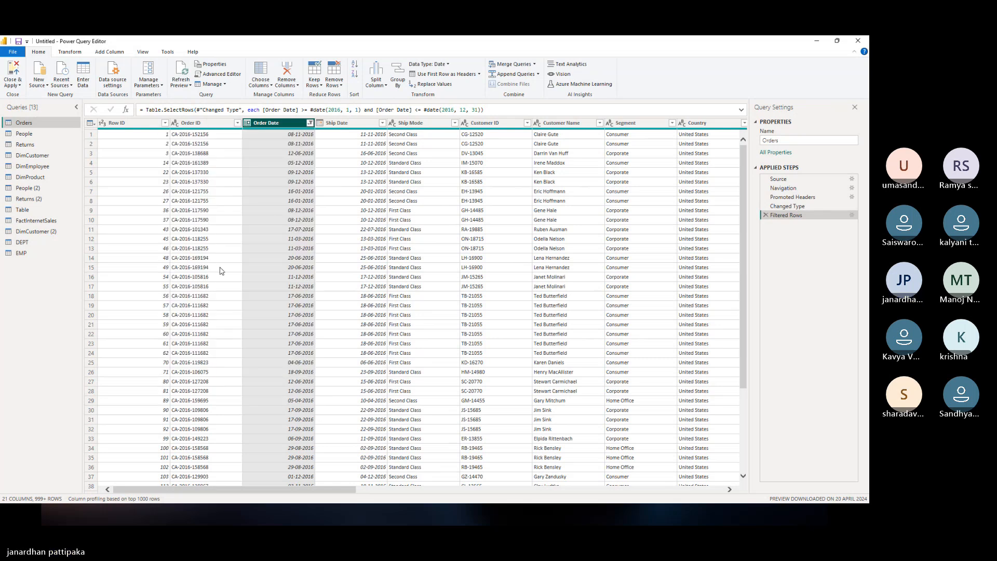
# Step: Clear the Between filter on Order Date and apply an "is in the previous" filter of 2 days instead
pyautogui.click(309, 124)
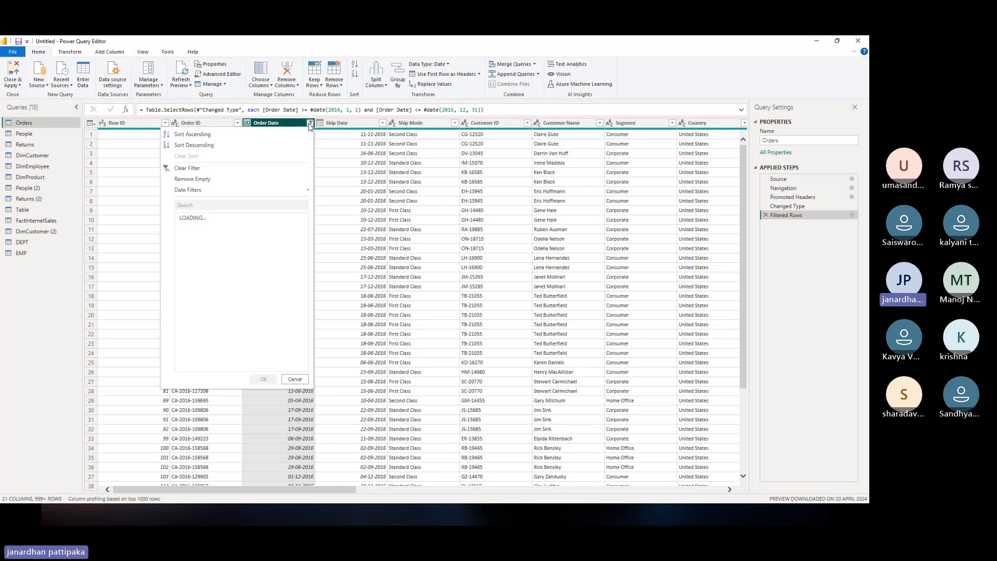
pyautogui.click(168, 169)
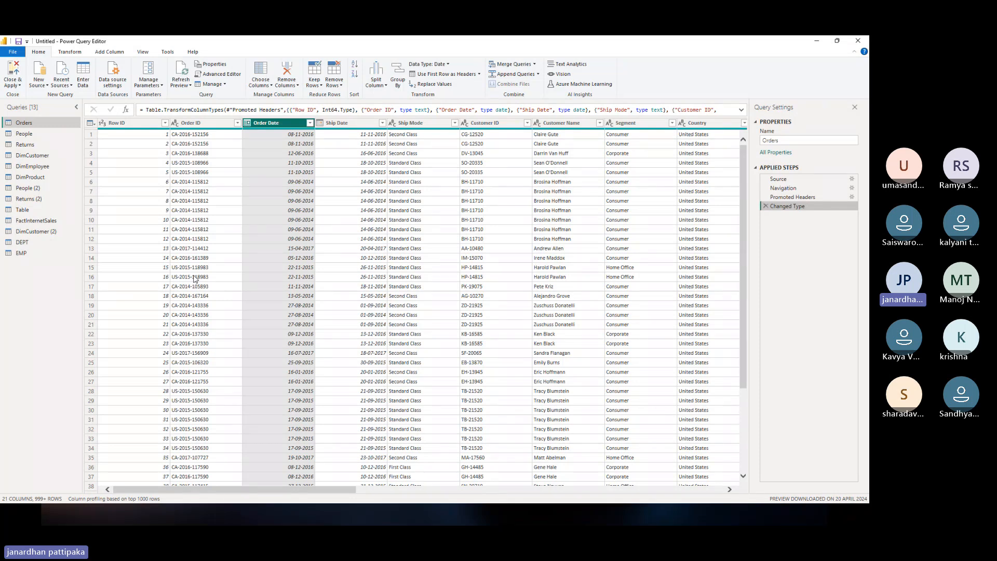
pyautogui.click(310, 123)
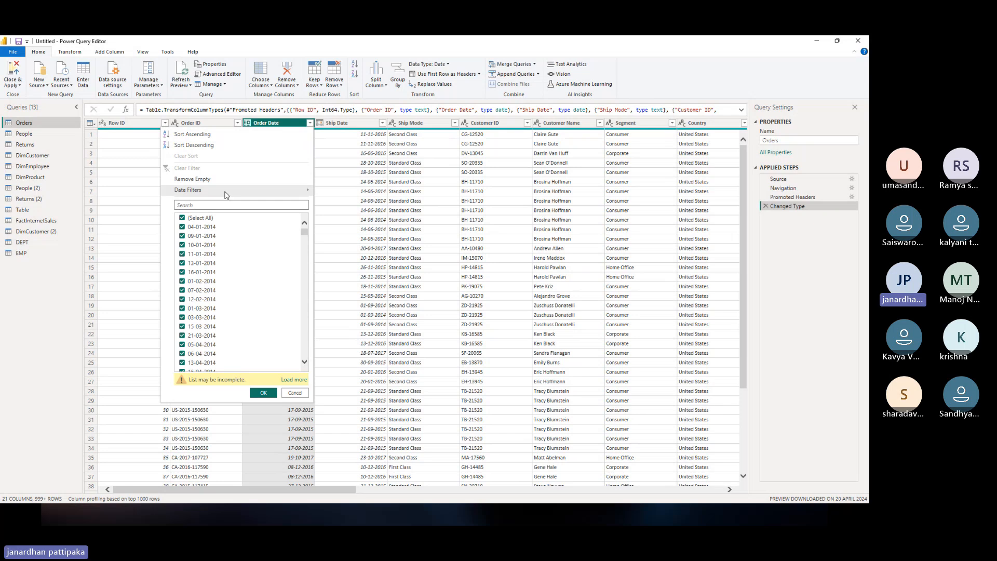
pyautogui.moveTo(284, 189)
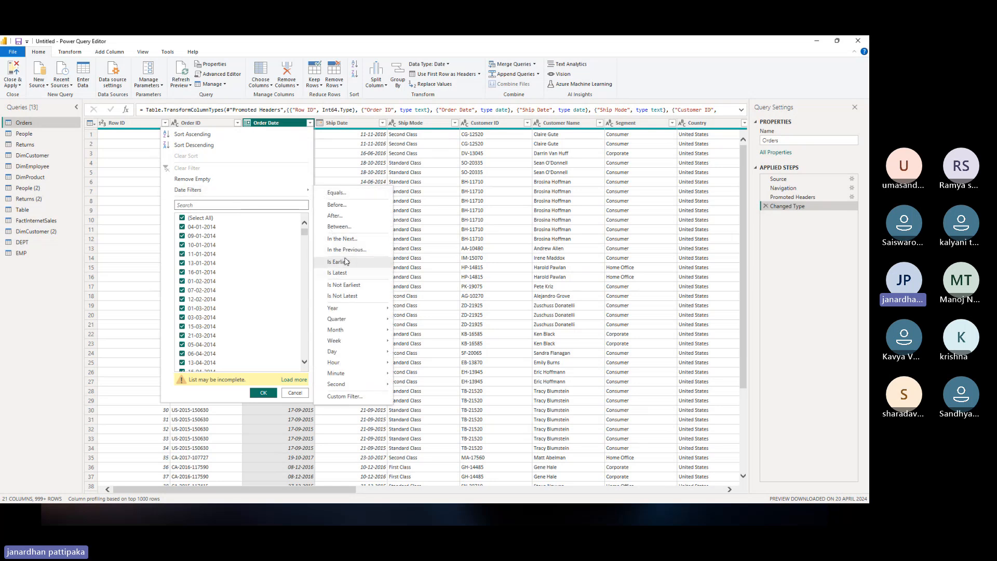
pyautogui.click(348, 251)
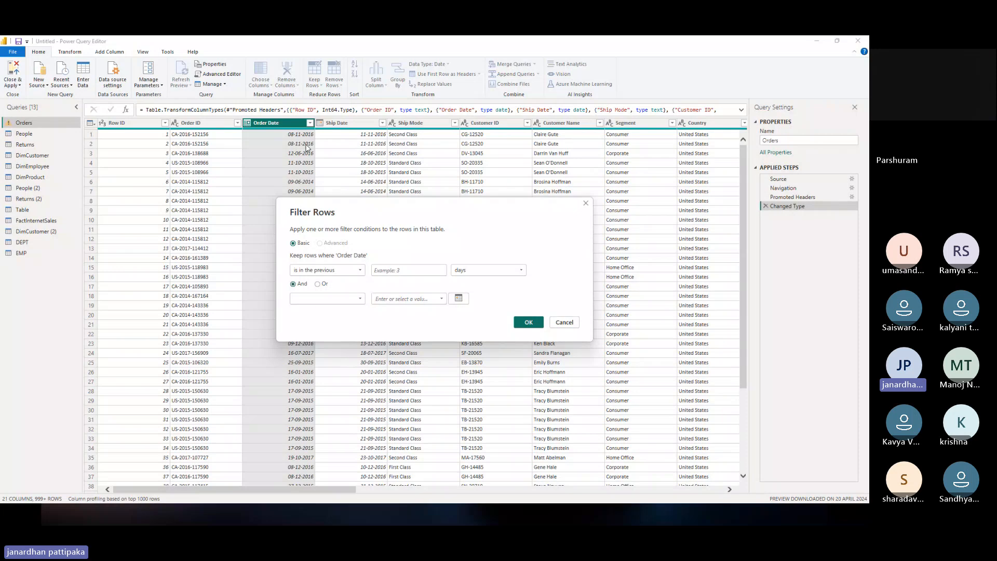
pyautogui.click(402, 271)
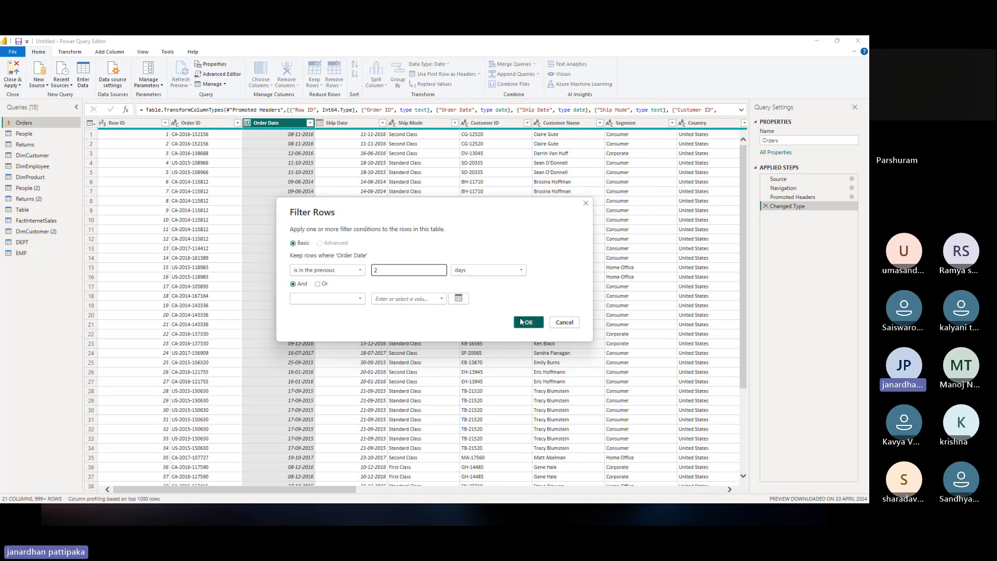
pyautogui.click(521, 322)
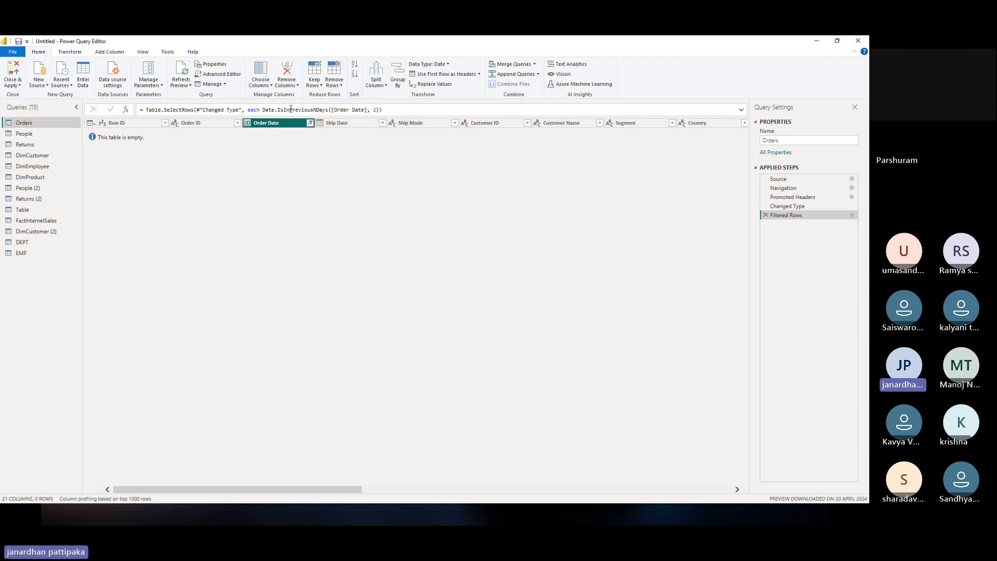
# Step: Open the filter options of the Order Date column
pyautogui.click(310, 123)
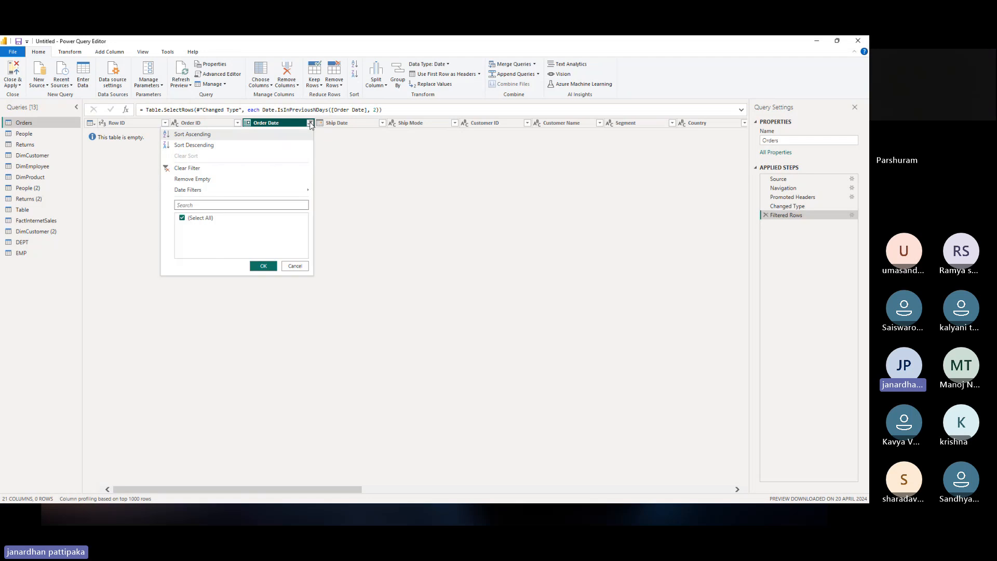
# Step: Clear the Order Date filter in the Orders query and look through the column's date list to its end
pyautogui.click(168, 168)
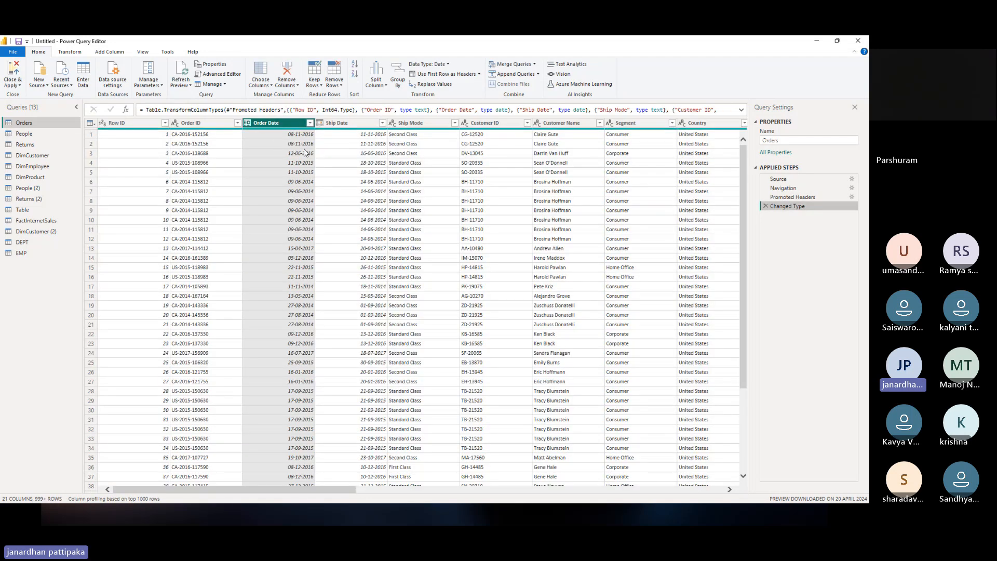
pyautogui.click(310, 123)
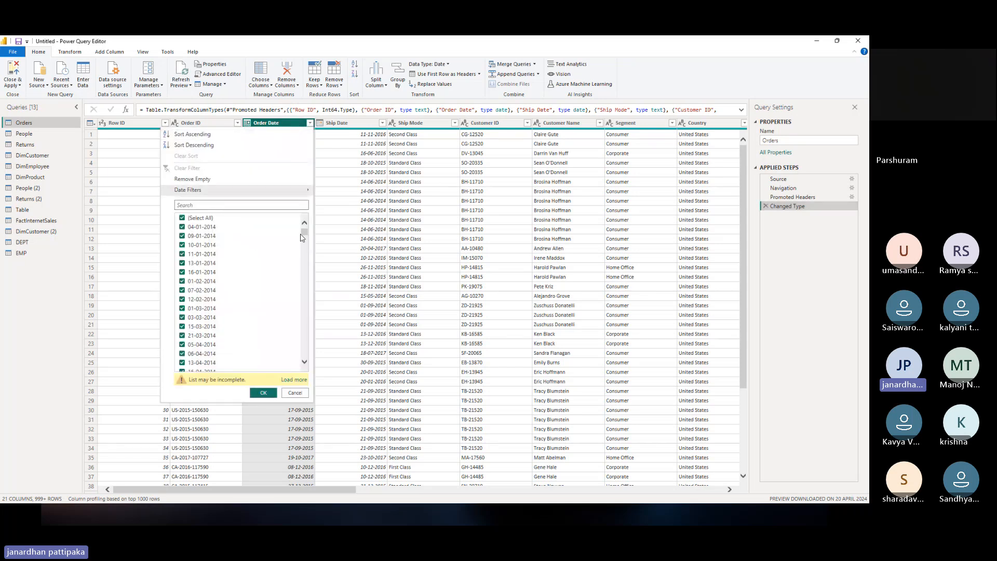
pyautogui.moveTo(301, 236); pyautogui.dragTo(306, 375)
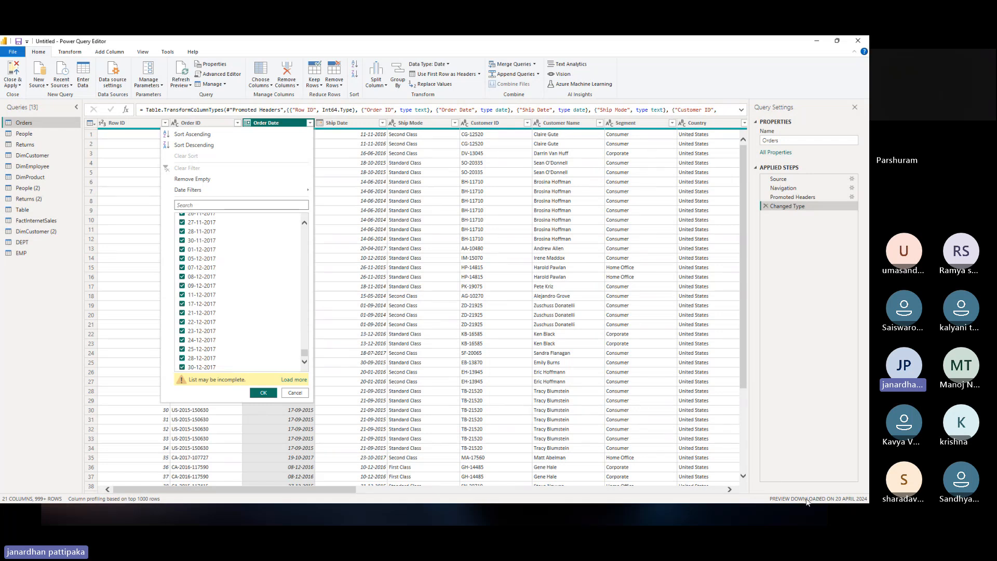
pyautogui.click(340, 164)
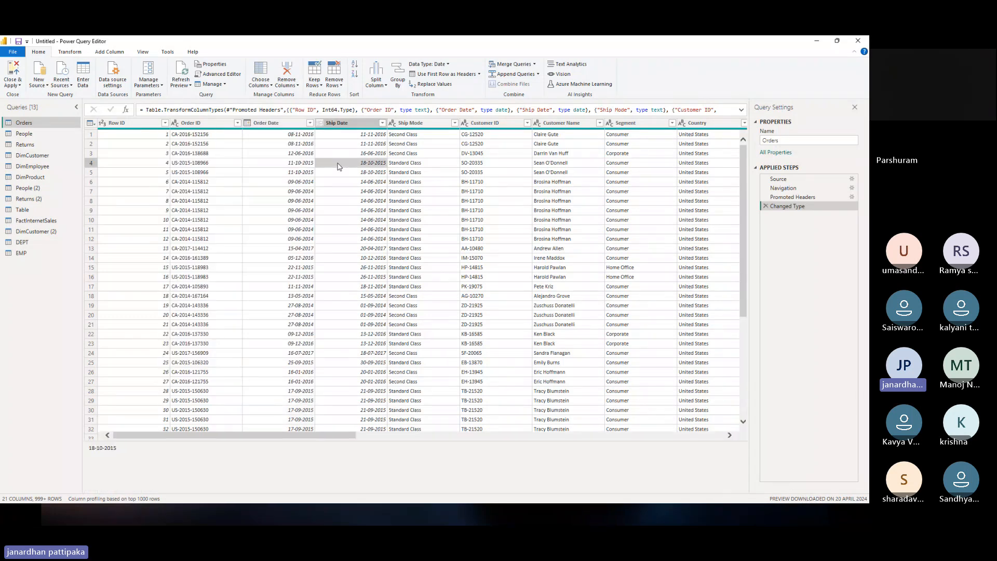
# Step: Filter the Order Date column to keep rows that are in the previous 2 days
pyautogui.click(310, 123)
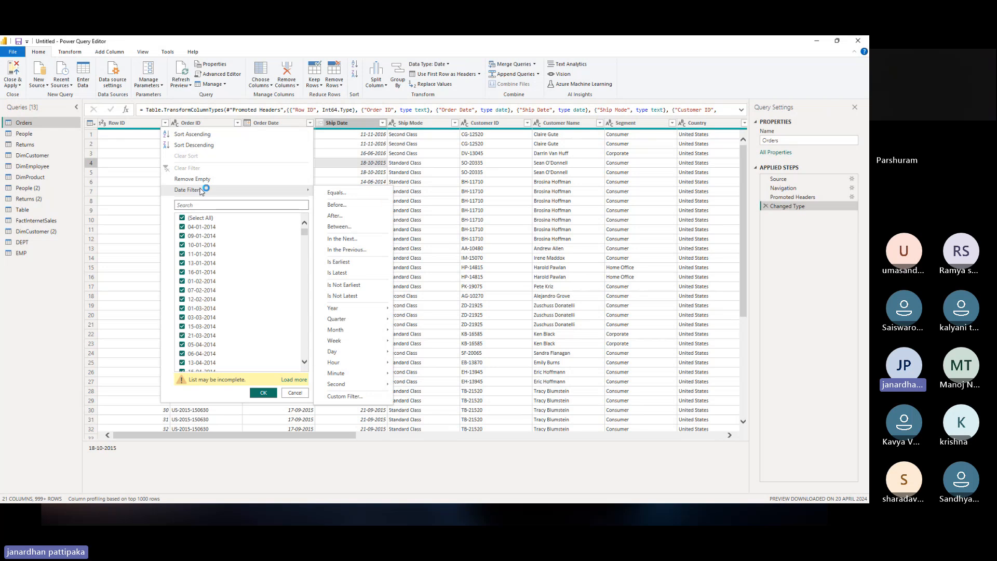
pyautogui.moveTo(275, 193)
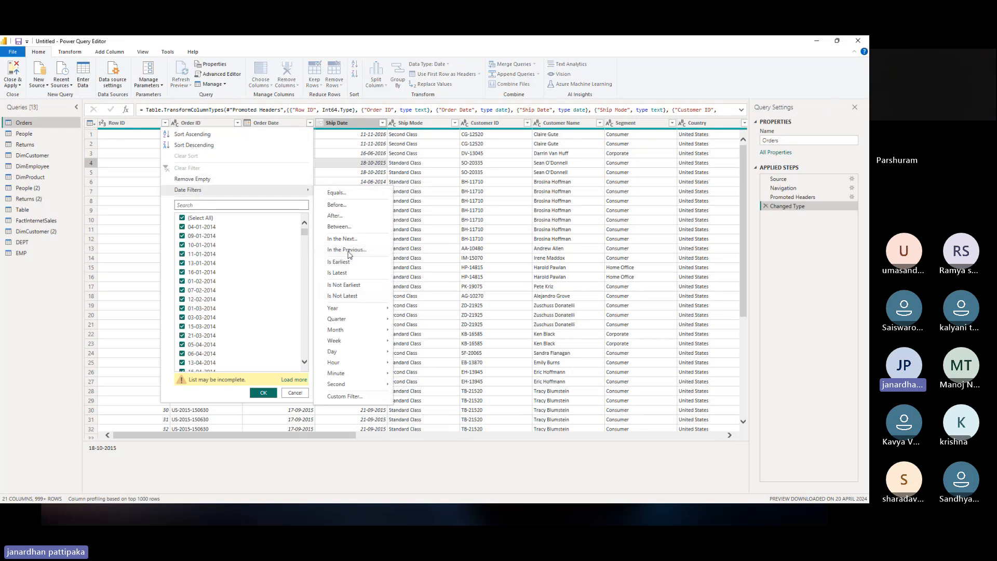
pyautogui.click(347, 250)
pyautogui.click(394, 269)
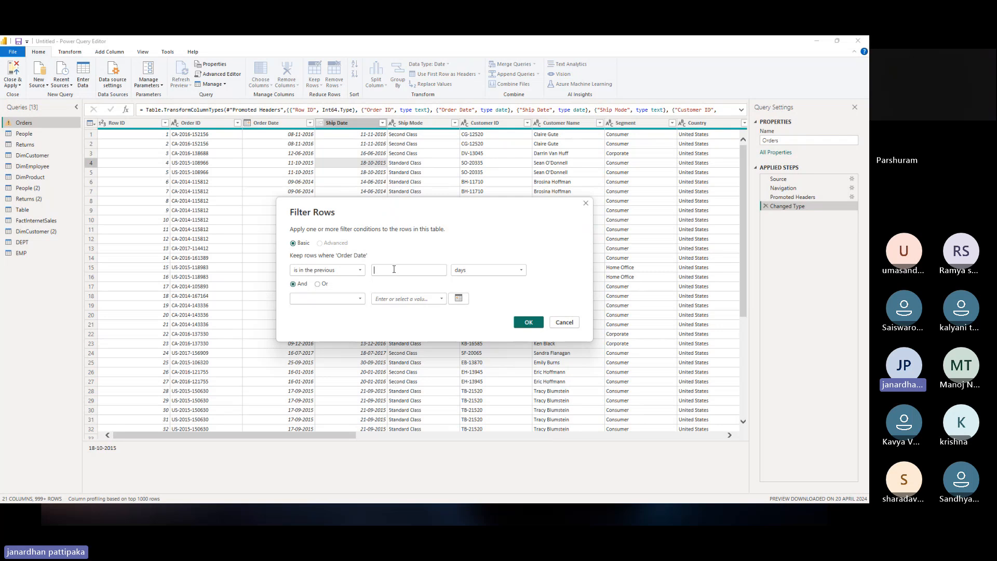
pyautogui.write('2')
pyautogui.click(528, 323)
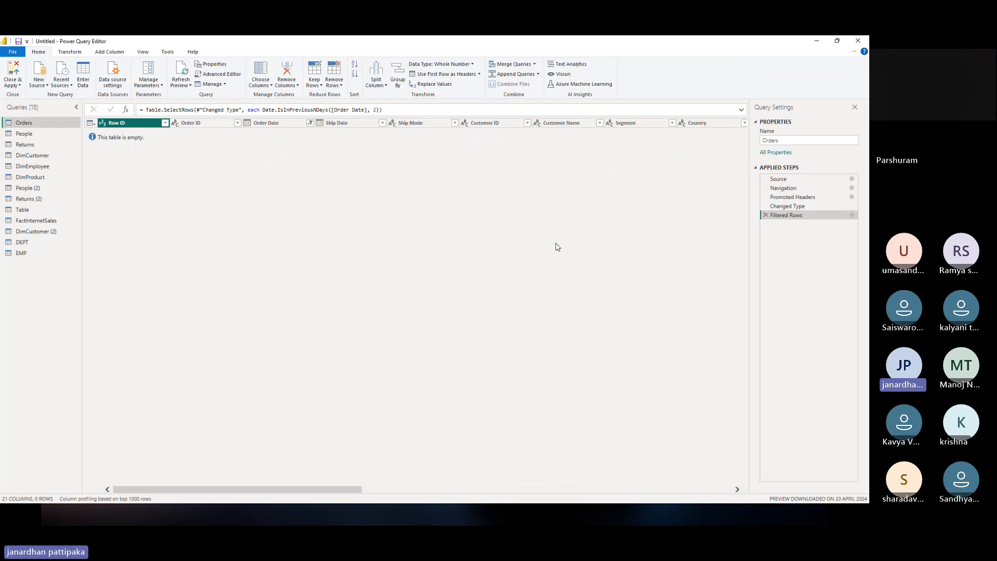
# Step: Minimize the open Power Query, Power BI Desktop and Notepad windows and end the running slide show
pyautogui.click(815, 41)
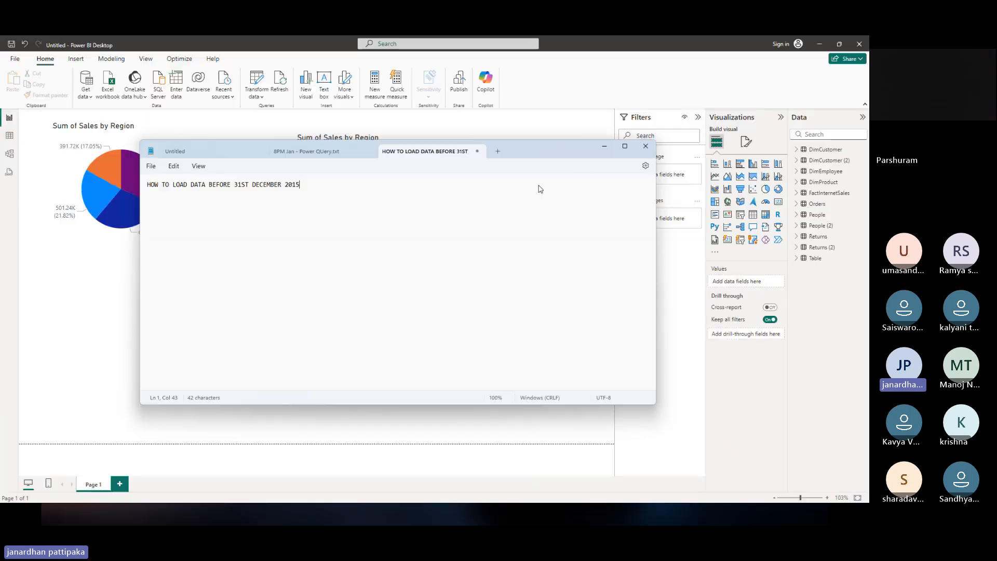
pyautogui.click(821, 47)
pyautogui.click(821, 46)
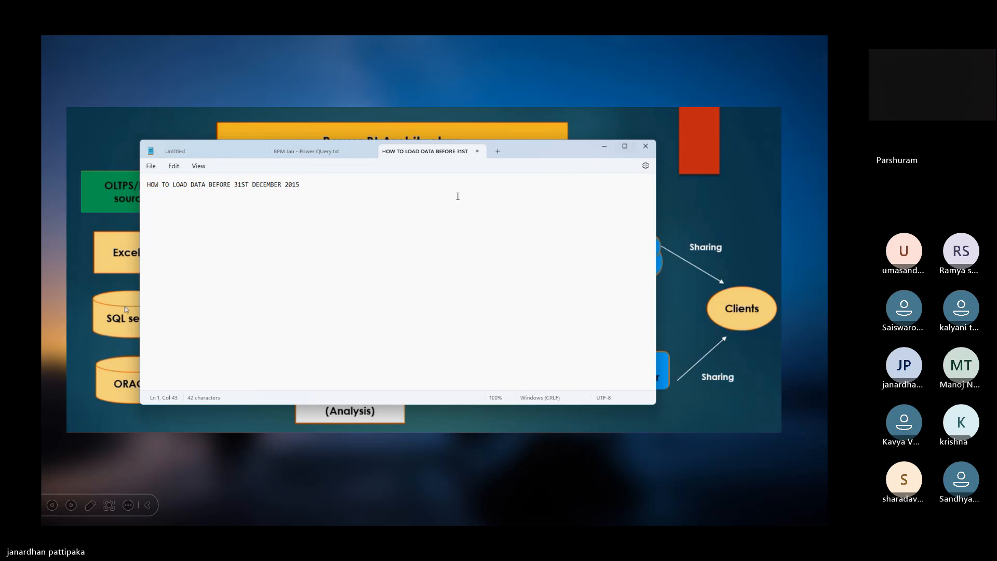
pyautogui.click(603, 149)
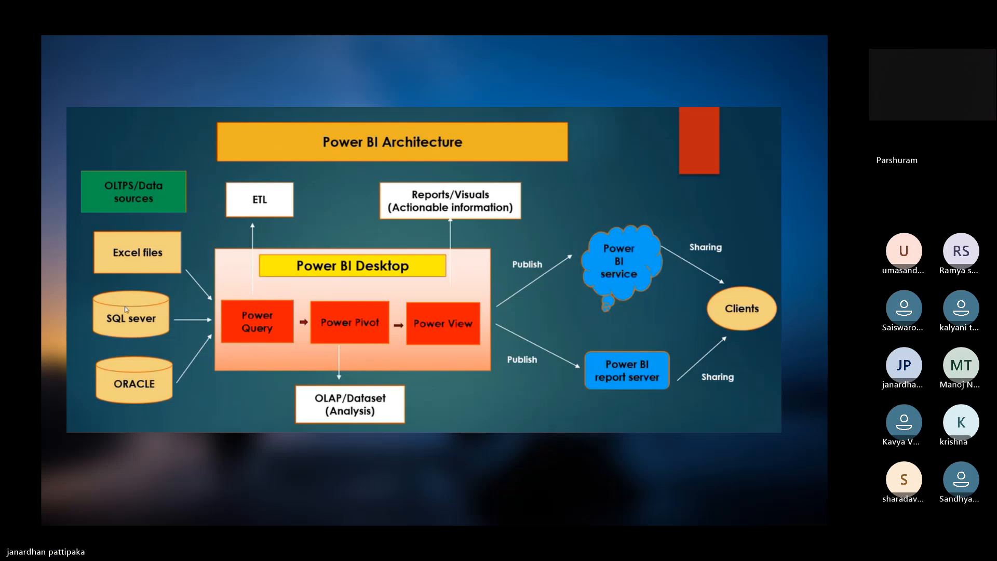
pyautogui.press('Right')
pyautogui.press('Escape')
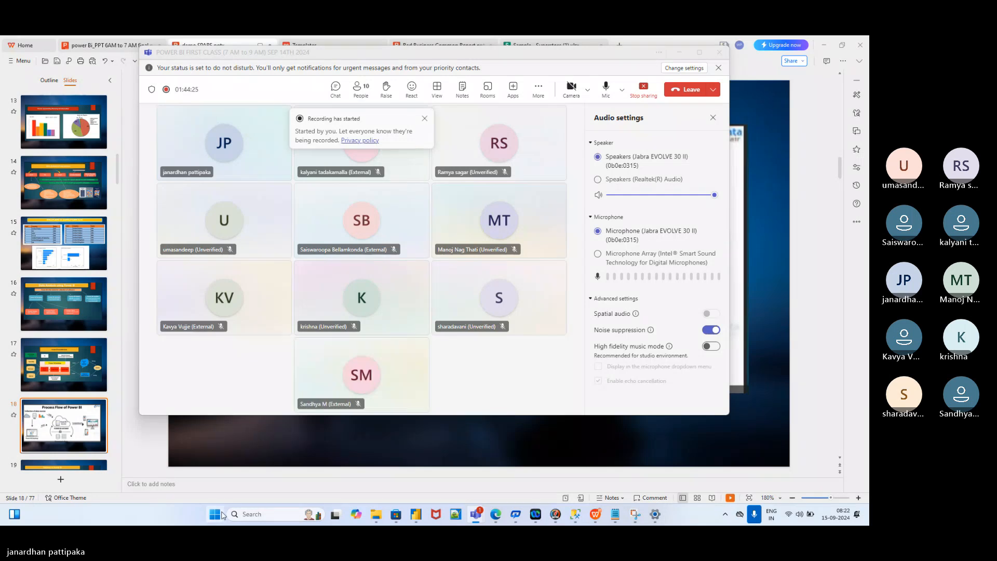
# Step: Open the Windows date and time settings and turn off setting the time automatically
pyautogui.click(255, 516)
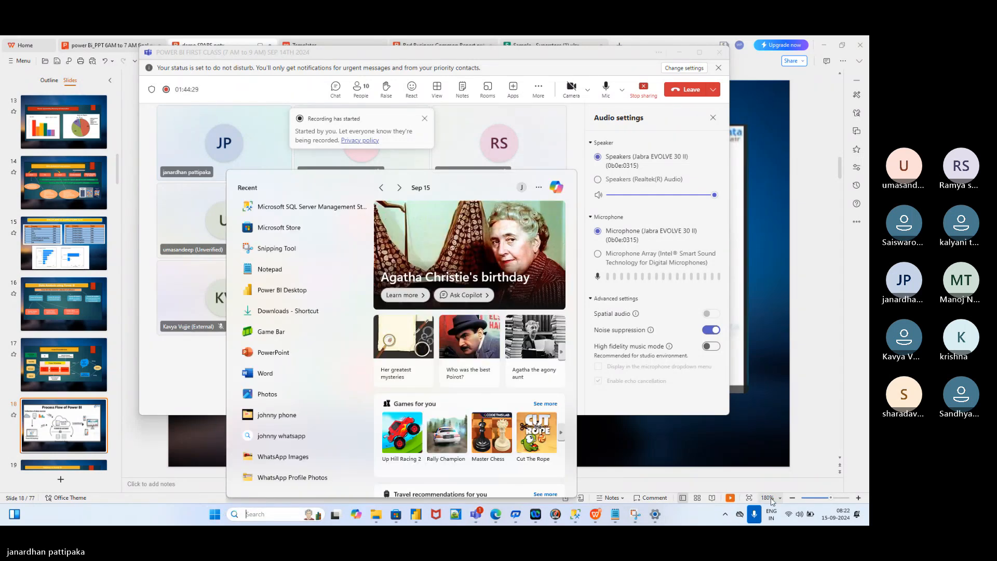
pyautogui.click(842, 523)
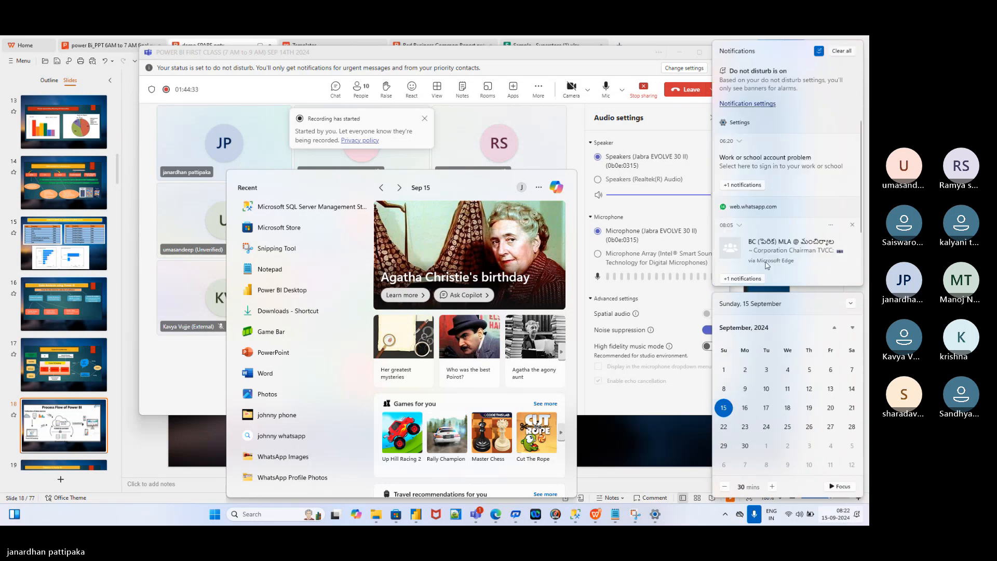
pyautogui.click(737, 126)
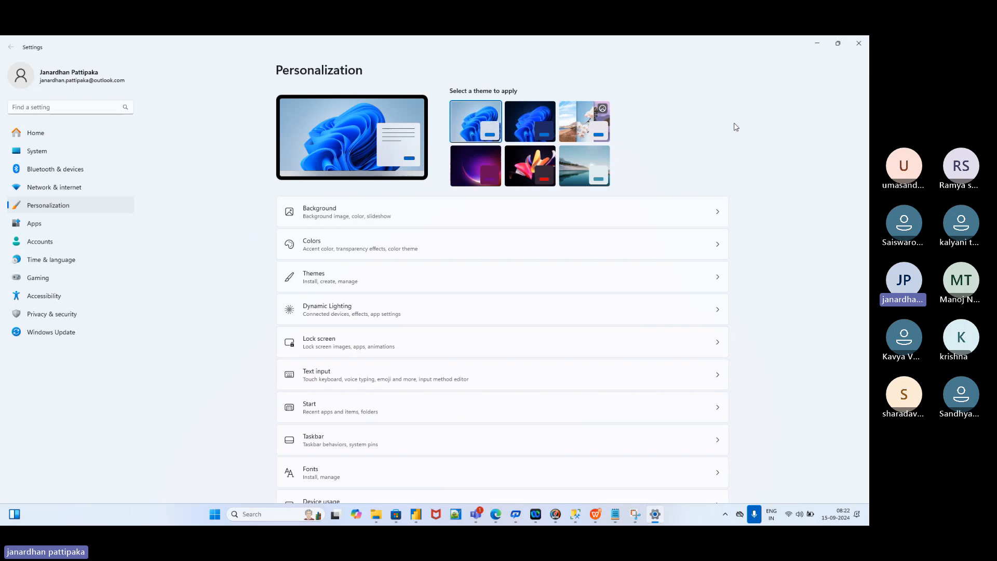
pyautogui.scroll(-1, 353, 392)
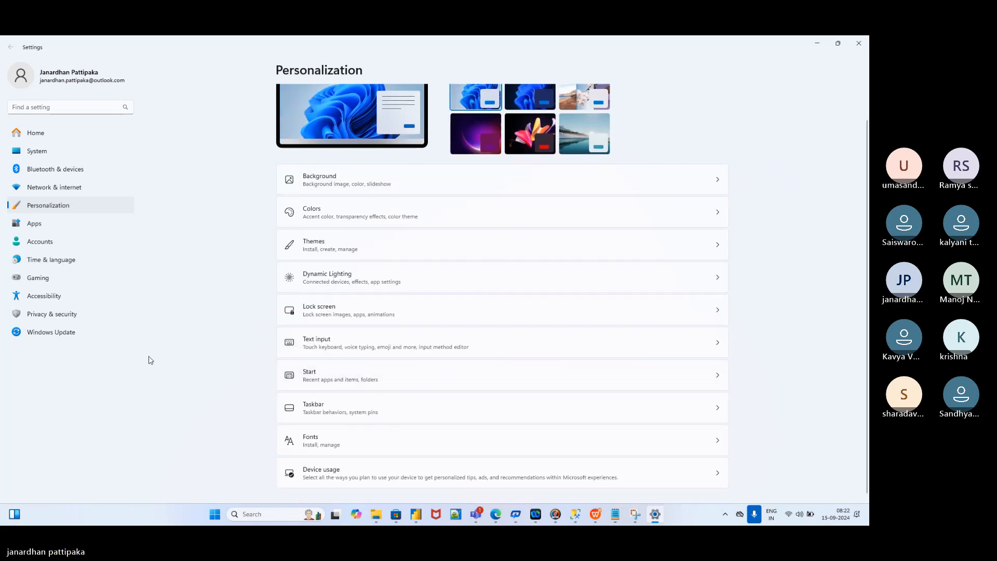
pyautogui.click(56, 267)
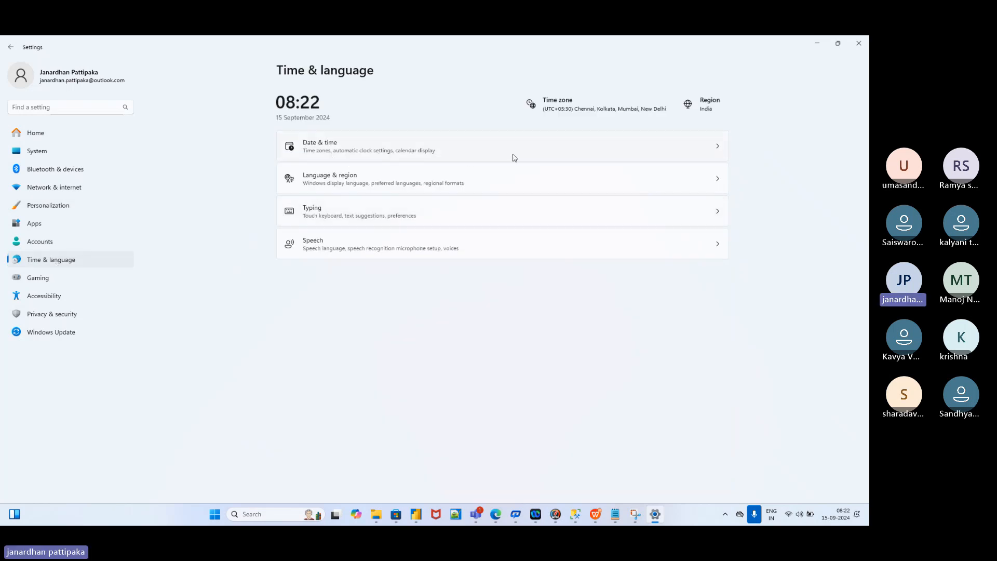
pyautogui.click(473, 157)
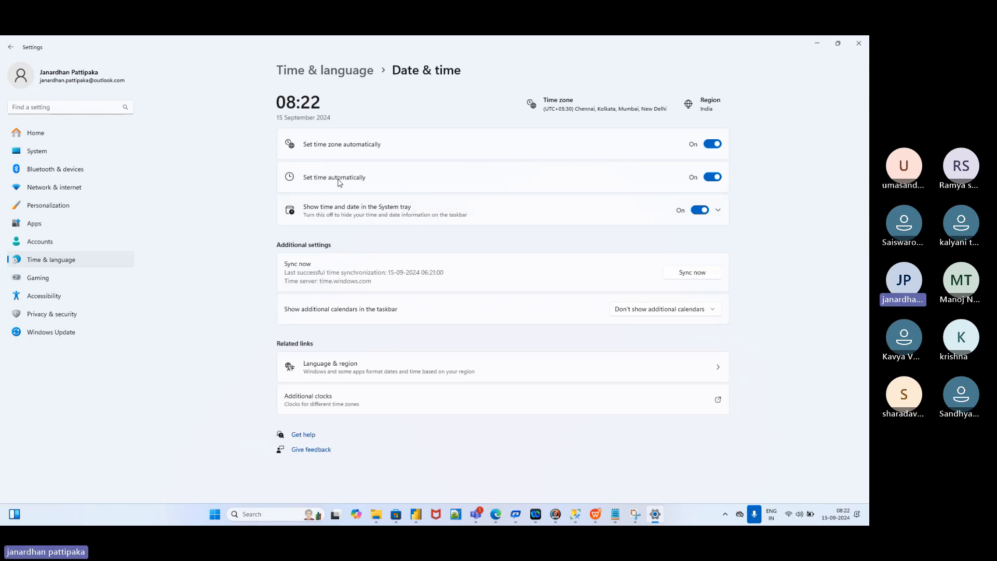
pyautogui.click(711, 178)
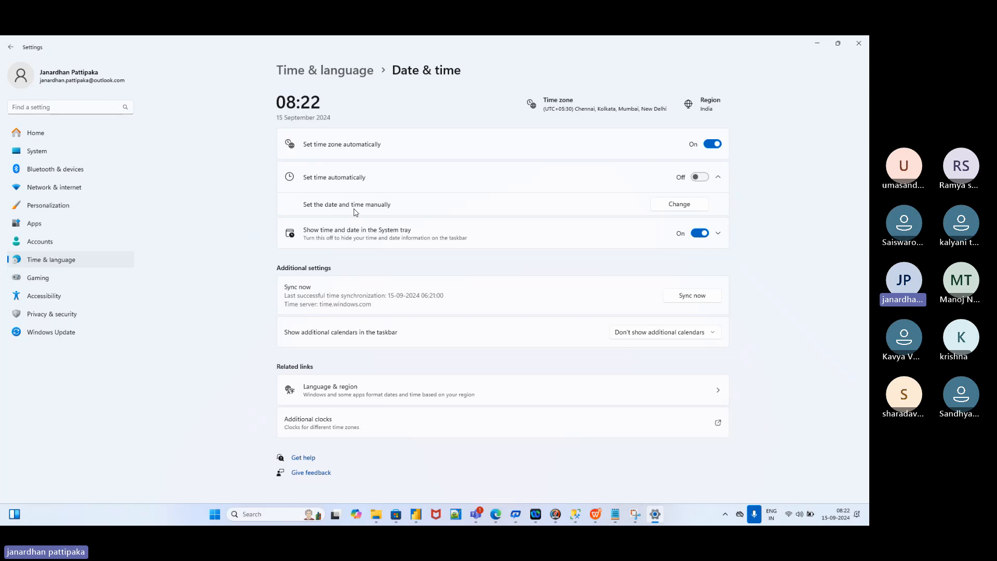
# Step: Manually change the system date to 21 June 2017
pyautogui.click(690, 206)
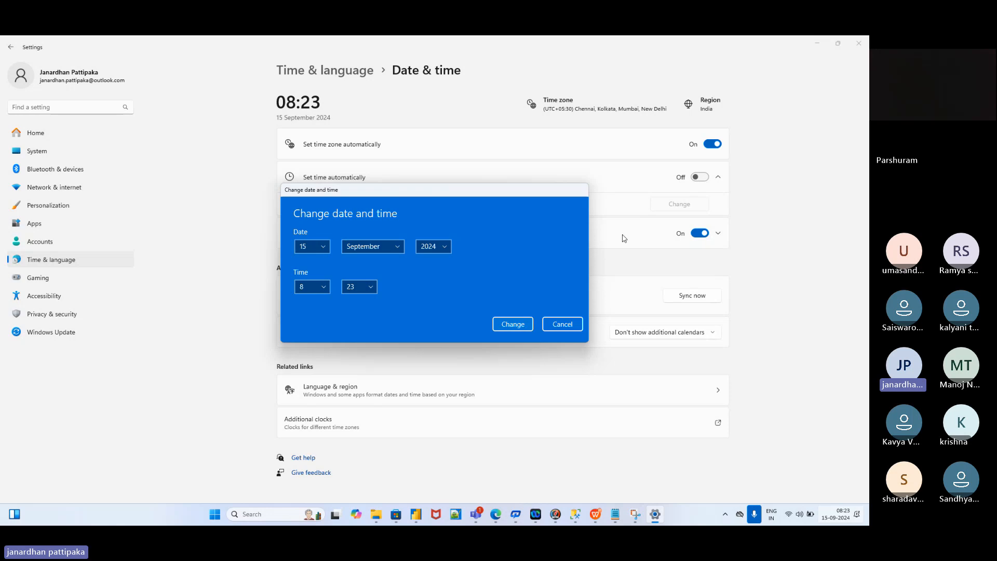
pyautogui.click(323, 251)
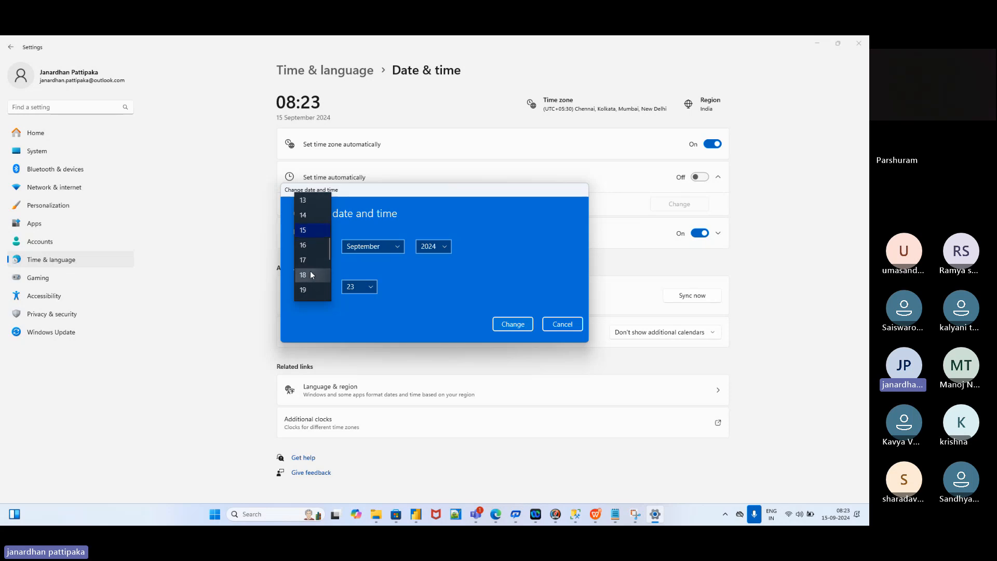
pyautogui.scroll(-2, 311, 275)
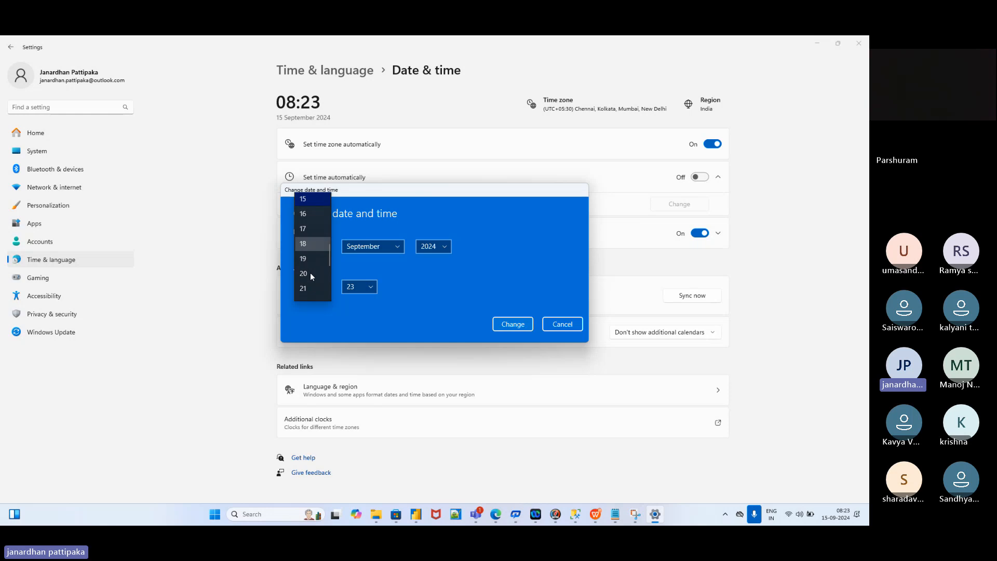
pyautogui.click(303, 288)
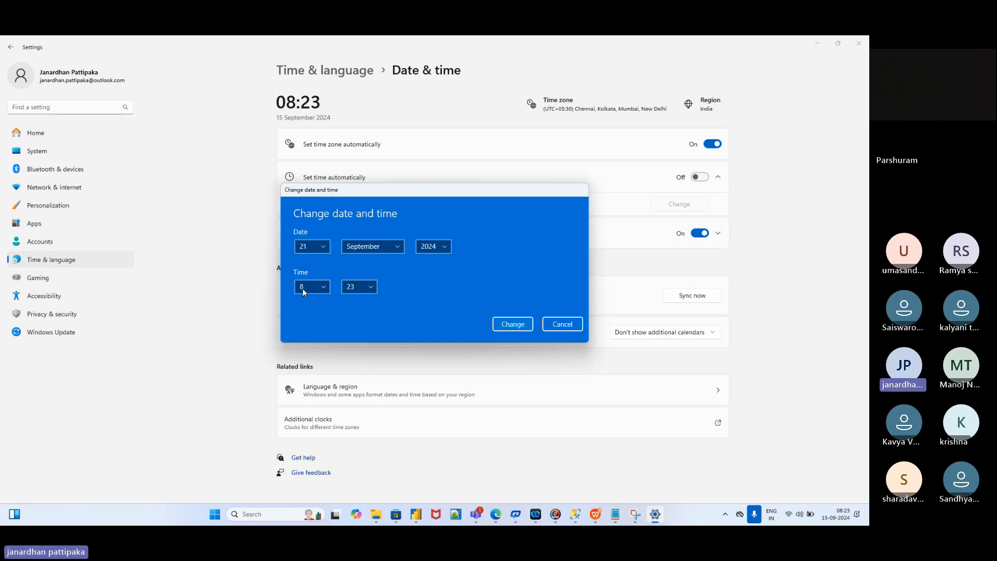
pyautogui.click(398, 246)
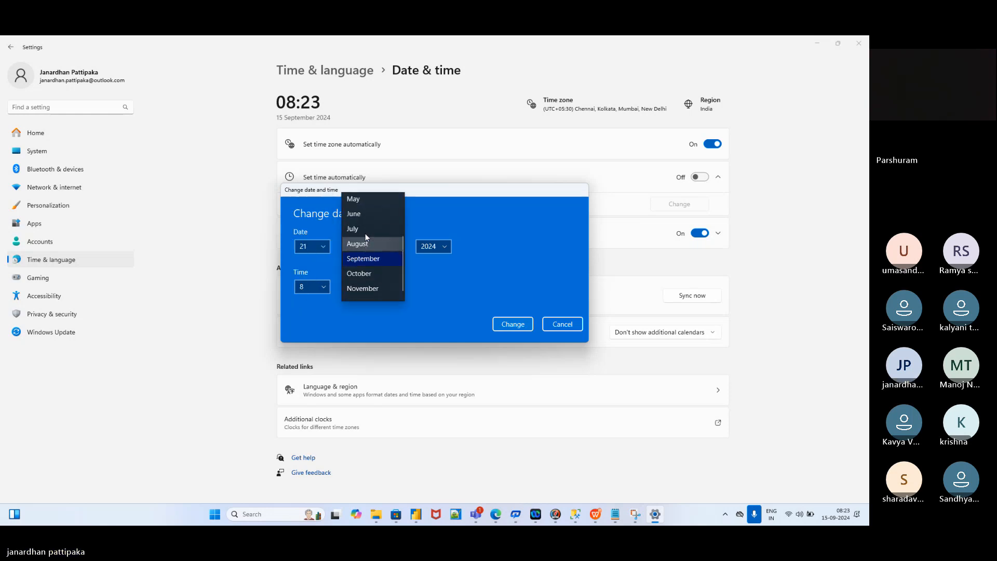
pyautogui.scroll(2, 366, 232)
pyautogui.click(354, 245)
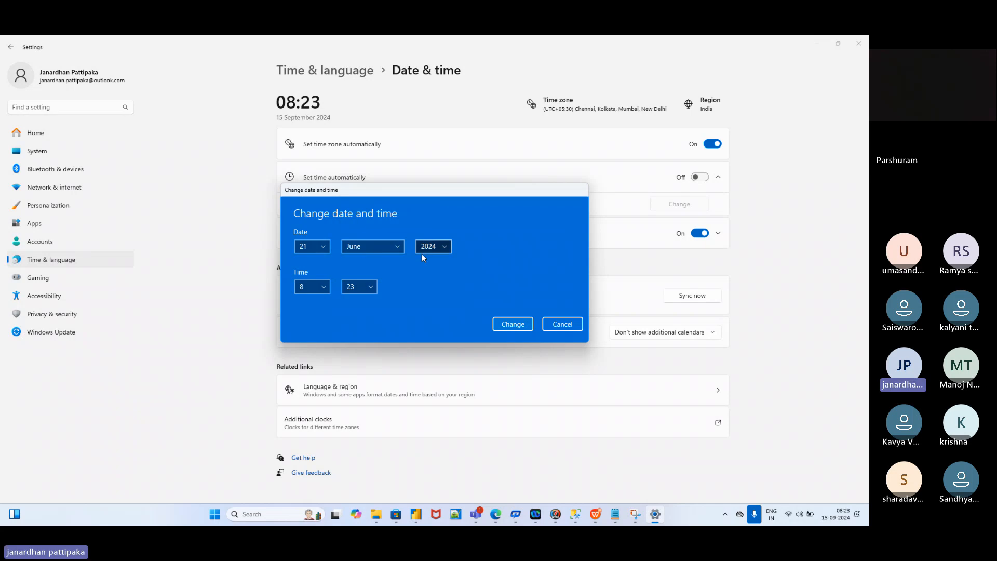
pyautogui.click(444, 248)
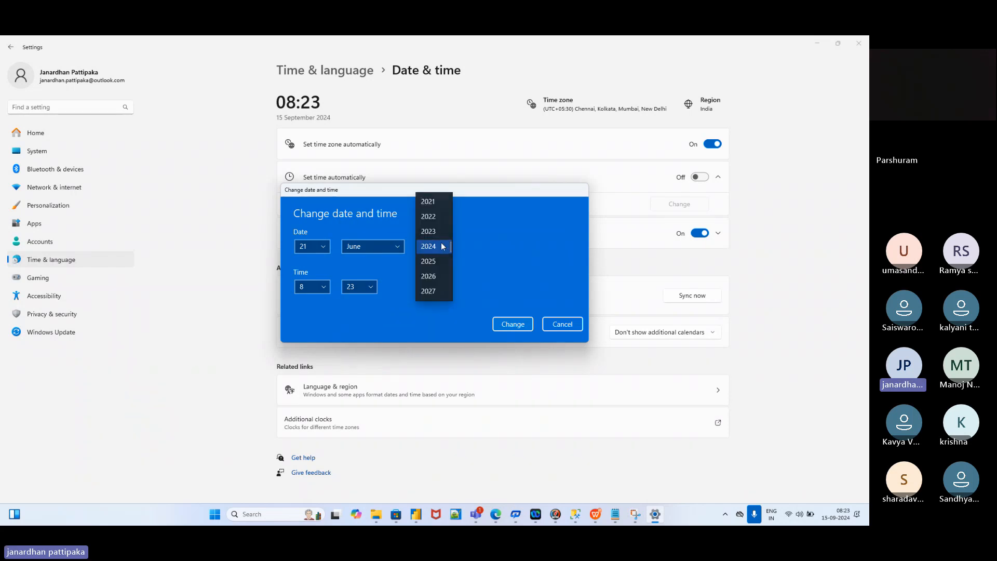
pyautogui.scroll(3, 431, 257)
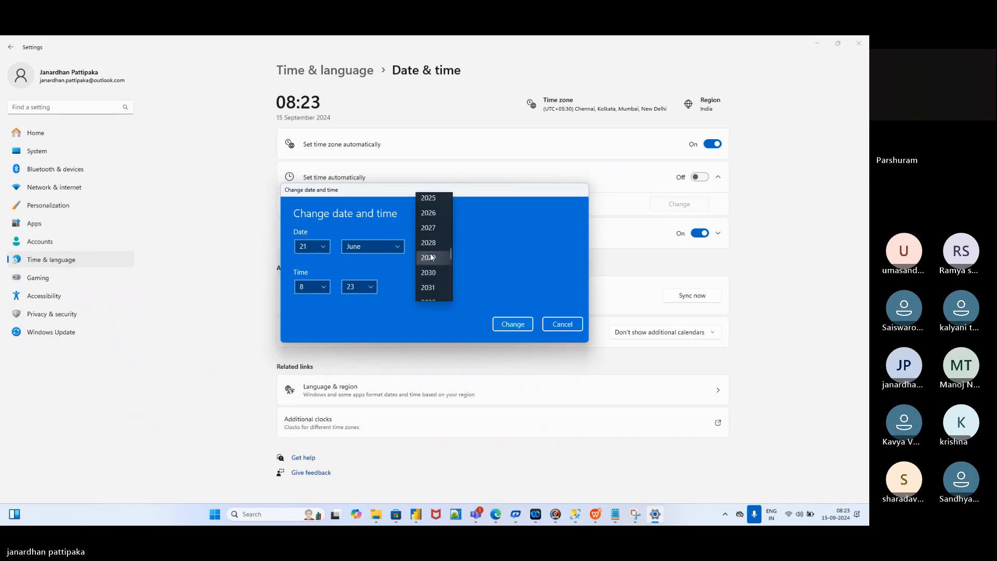
pyautogui.scroll(2, 431, 255)
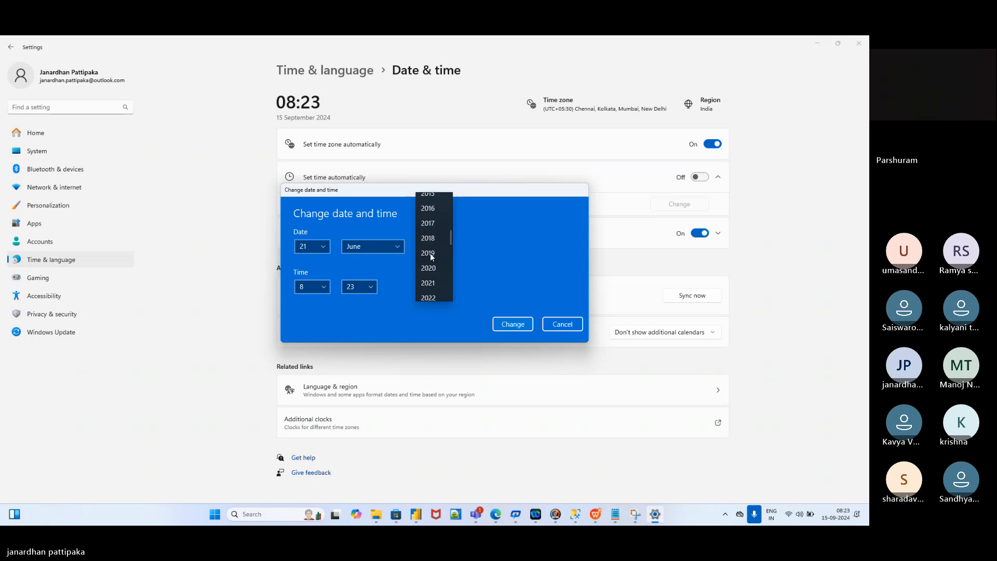
pyautogui.click(428, 227)
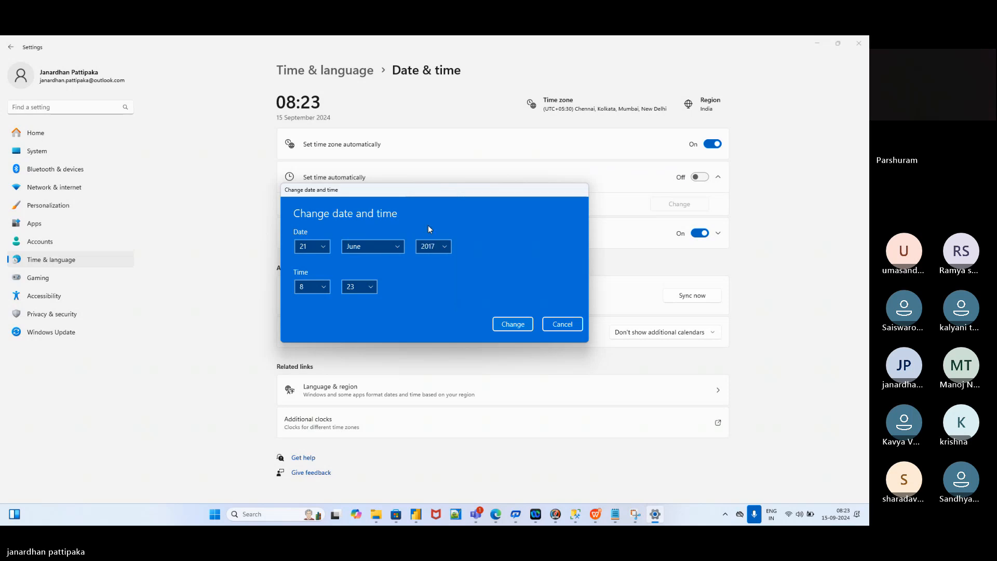
pyautogui.click(513, 324)
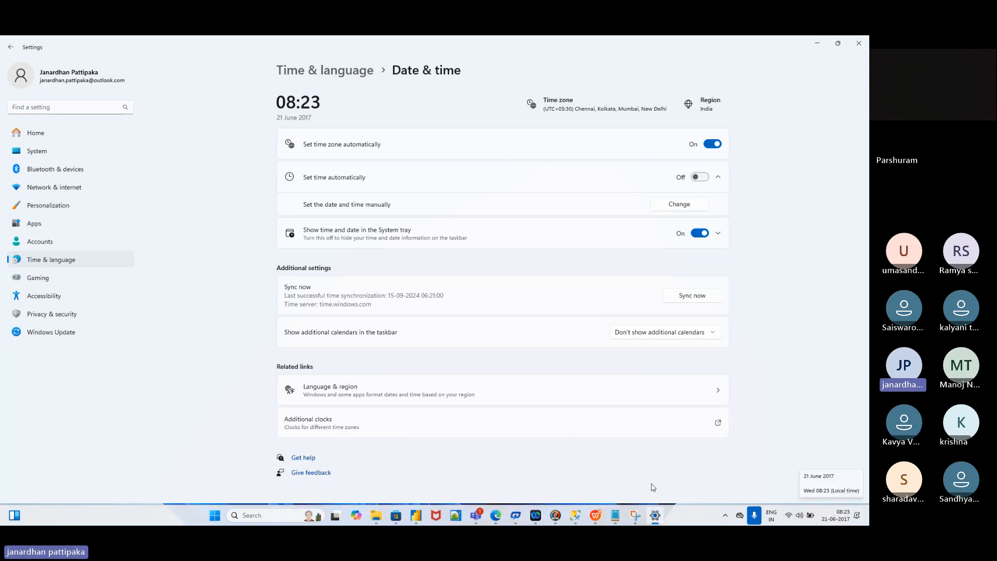
# Step: Switch back to the Power Query Editor and clear the filter on the Order Date column
pyautogui.moveTo(417, 519)
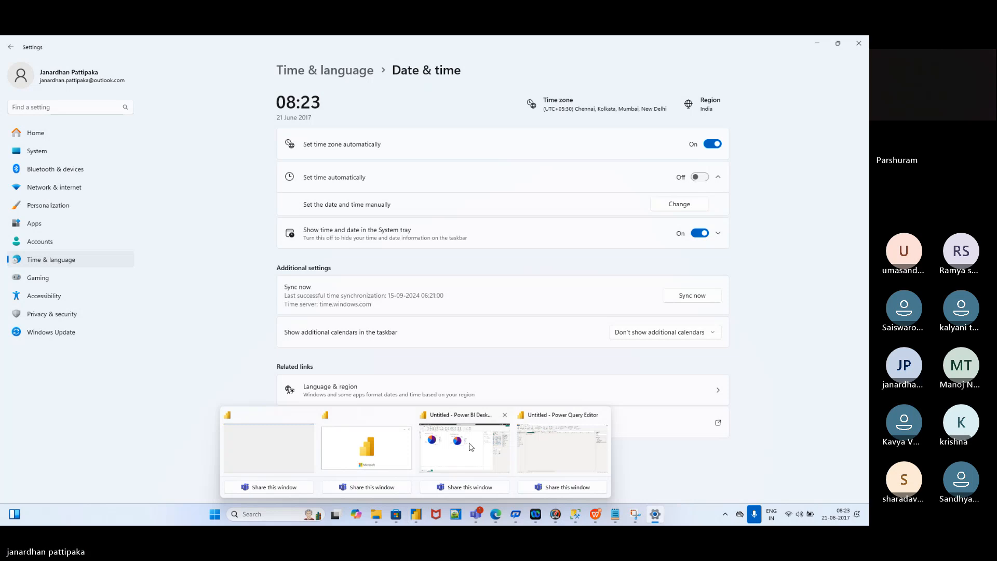
pyautogui.click(535, 456)
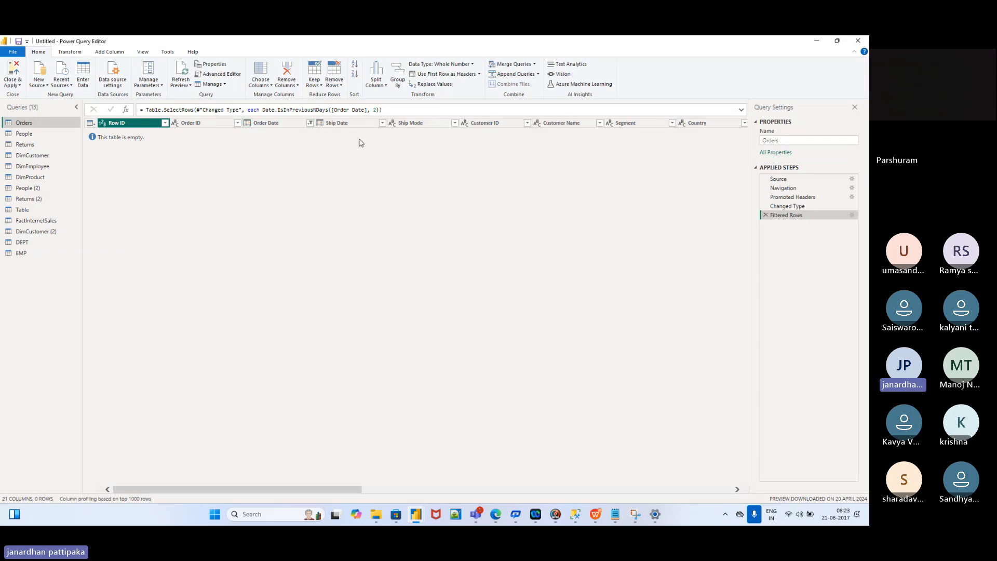
pyautogui.click(310, 123)
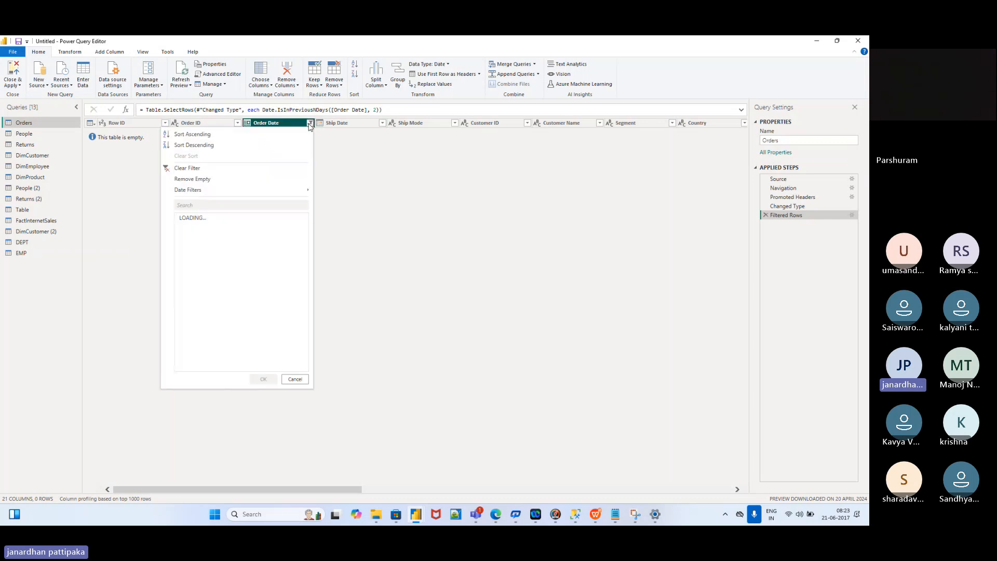
pyautogui.click(181, 169)
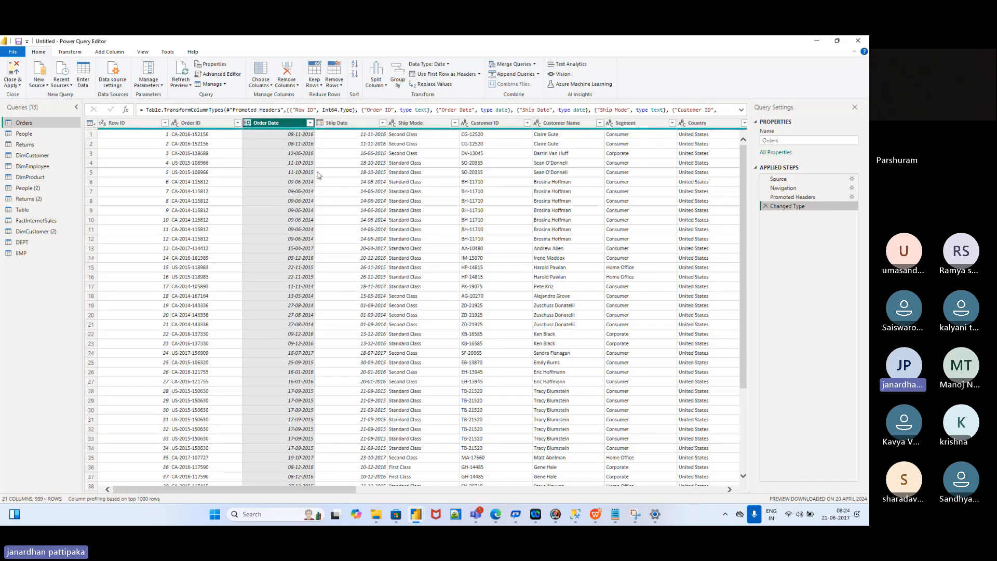
# Step: Filter the Order Date column to rows in the previous 2 days and list the remaining dates
pyautogui.click(310, 123)
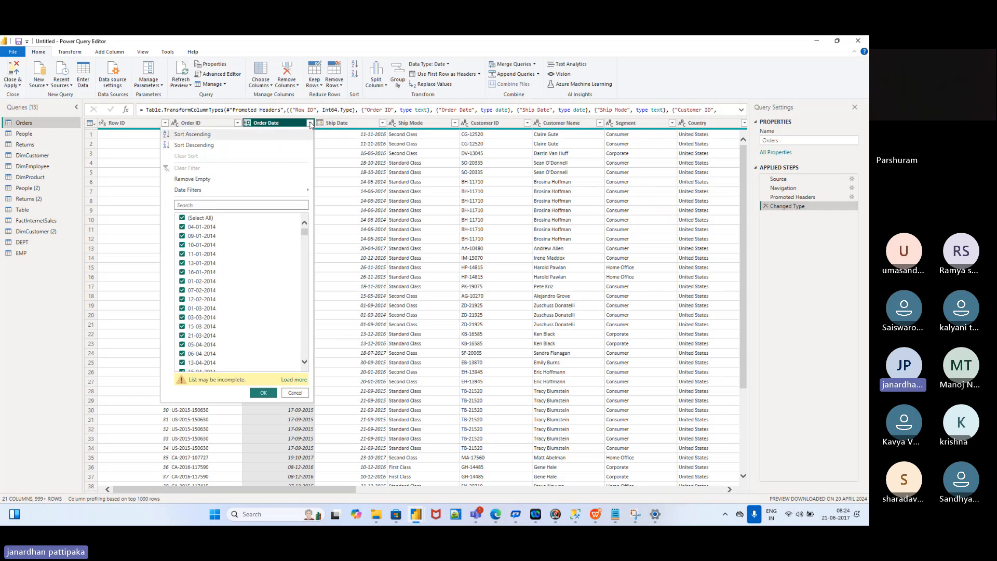
pyautogui.moveTo(204, 194)
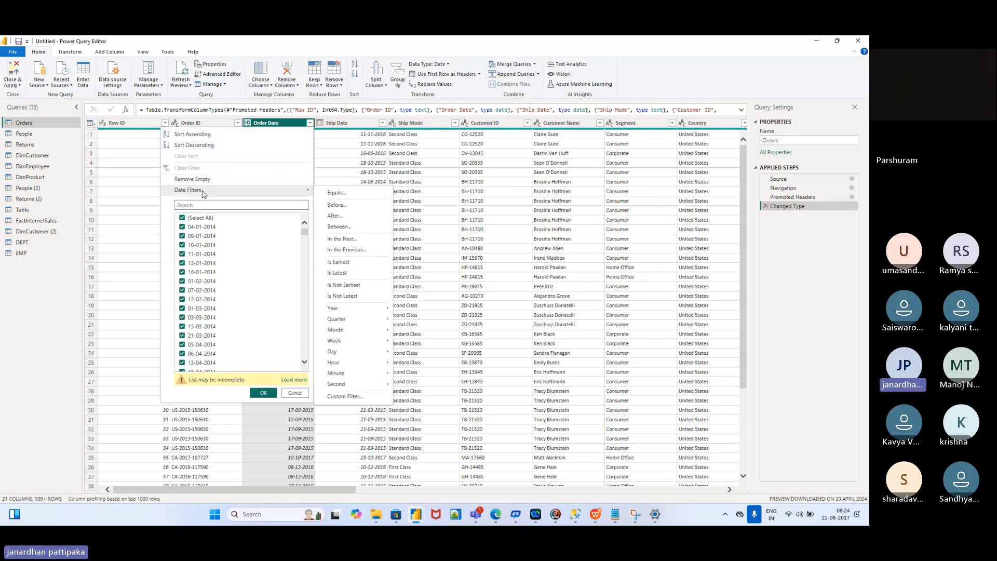
pyautogui.click(340, 250)
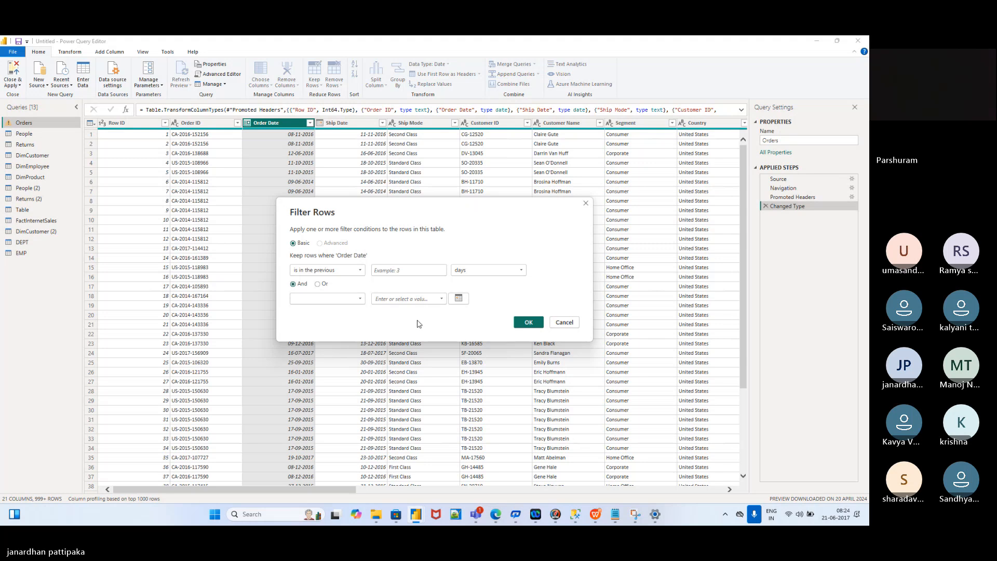
pyautogui.click(404, 270)
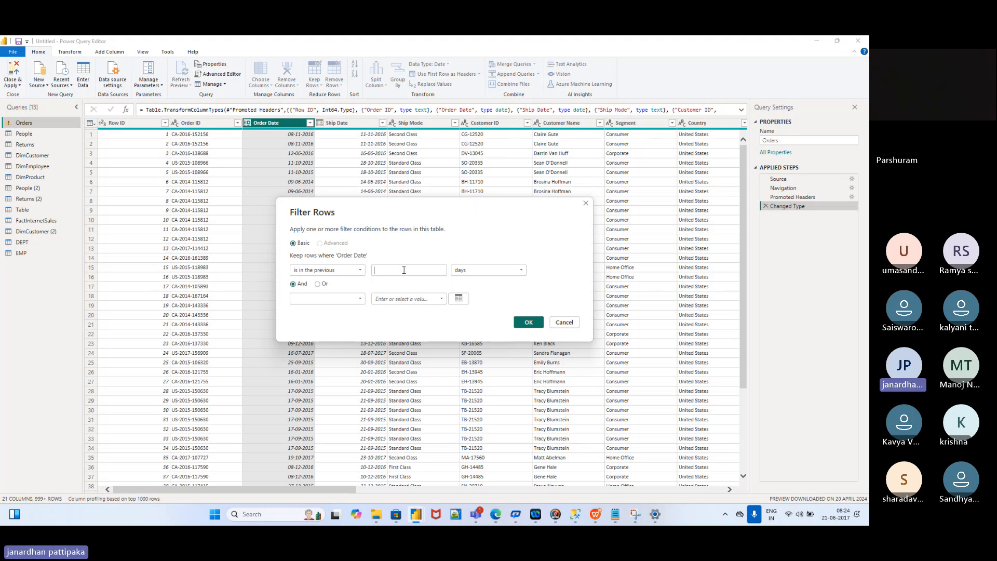
pyautogui.write('2')
pyautogui.click(529, 322)
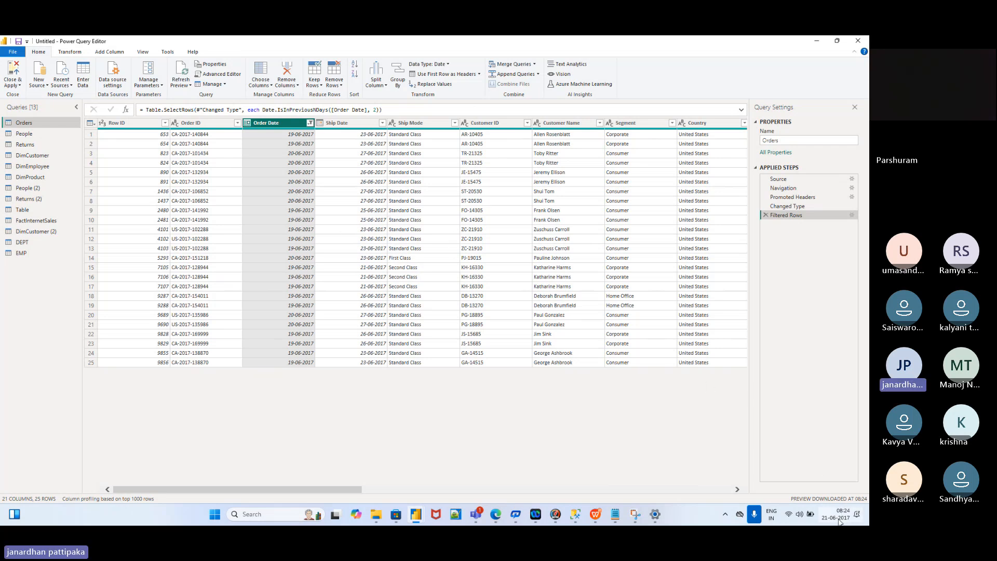
pyautogui.moveTo(840, 521)
pyautogui.click(310, 123)
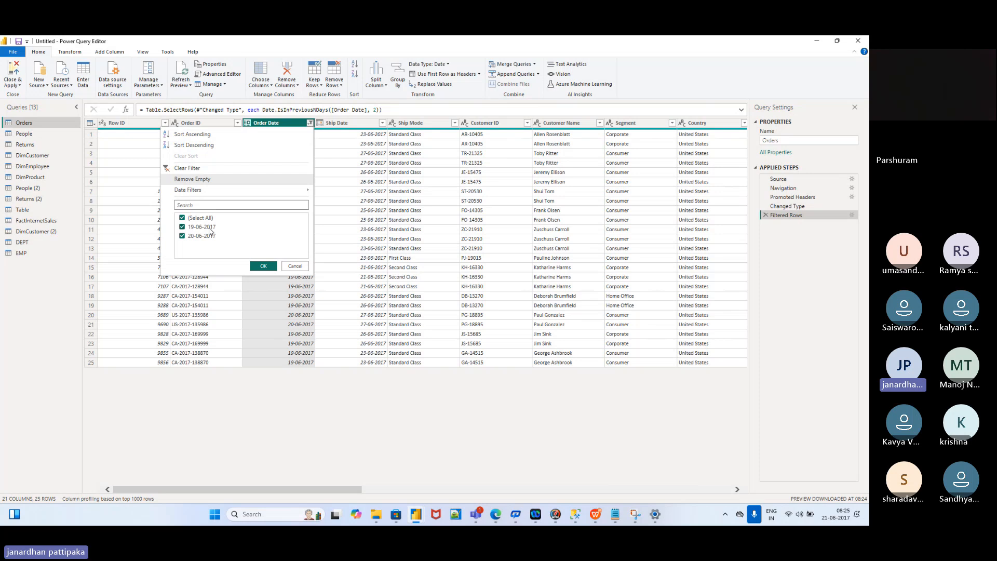
pyautogui.click(343, 145)
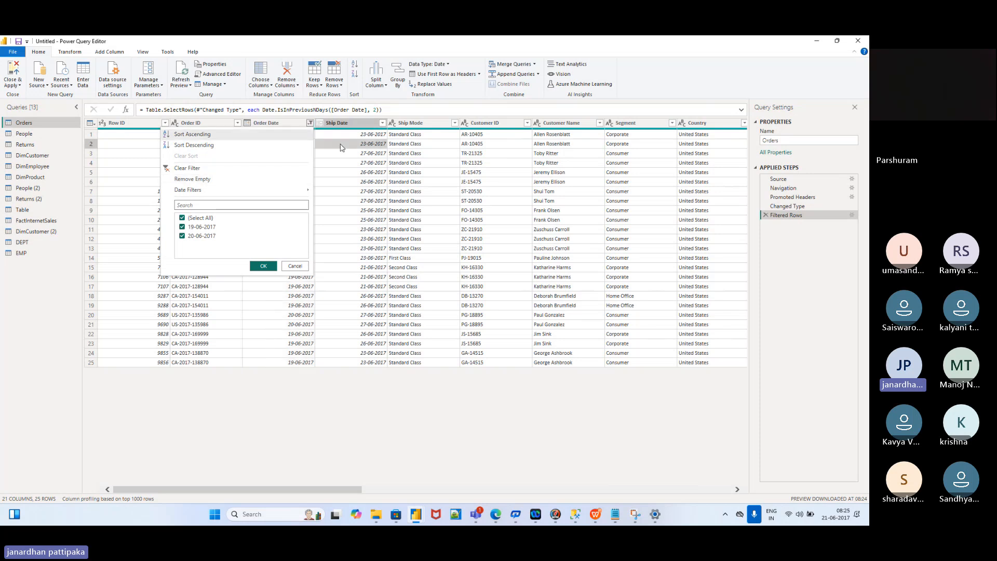
pyautogui.click(310, 122)
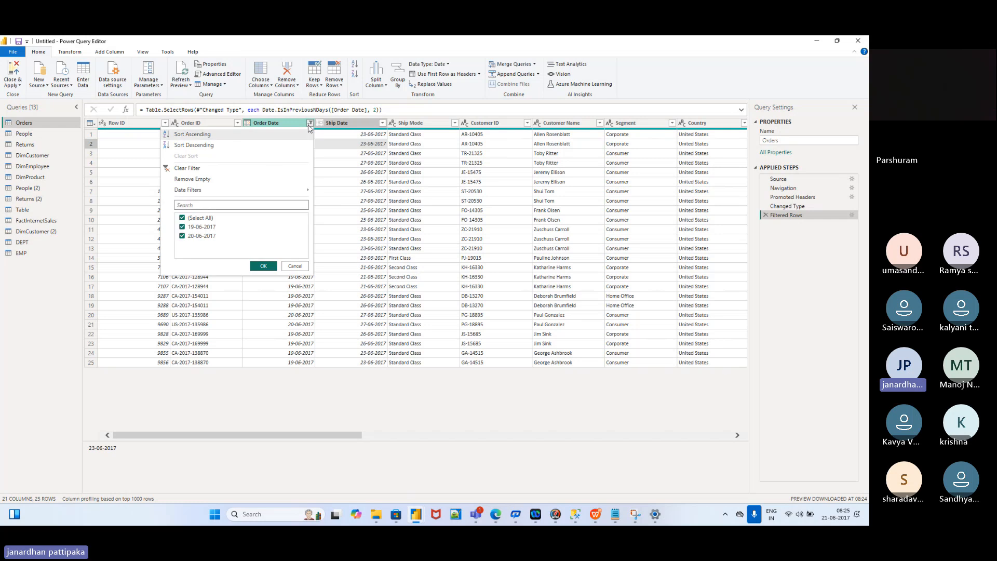
# Step: Edit the Order Date filter step to keep rows in the previous 4 days and list the remaining dates
pyautogui.click(852, 215)
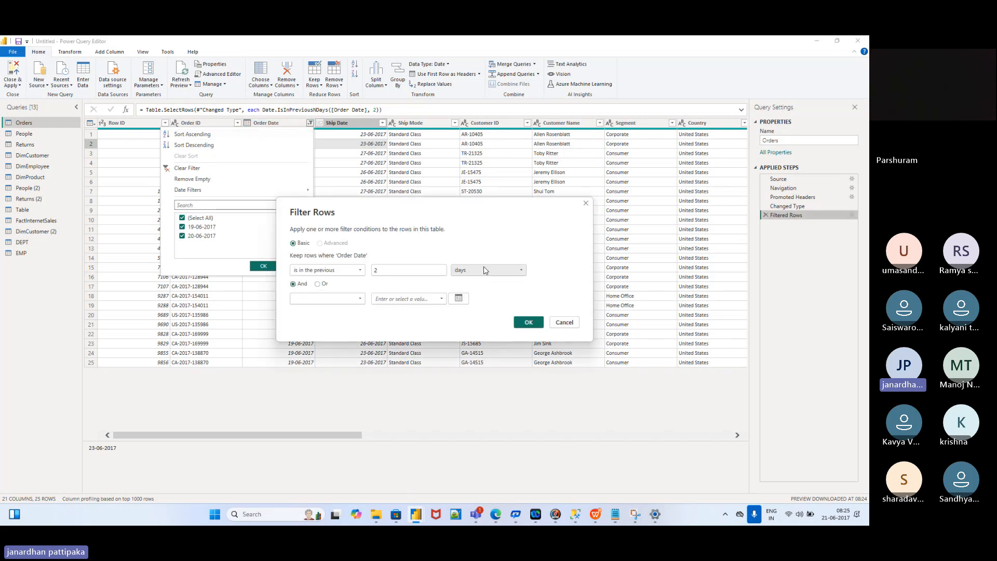
pyautogui.click(381, 269)
pyautogui.press('BackSpace')
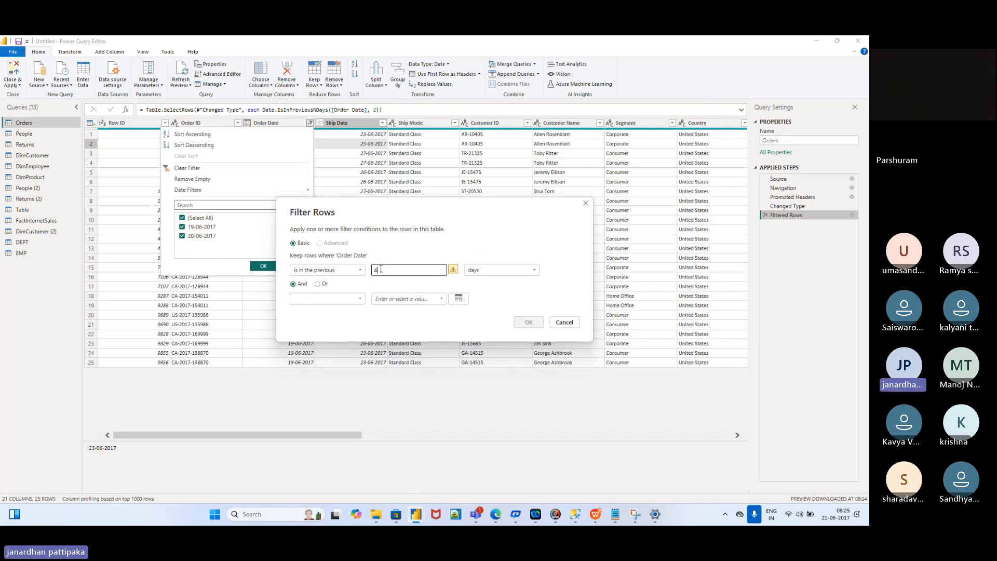
pyautogui.write('4')
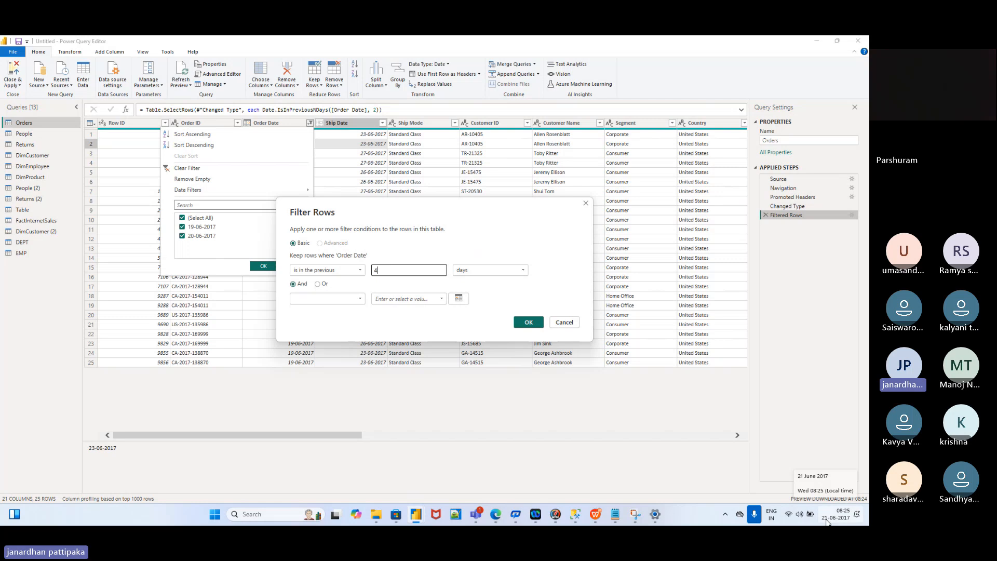
pyautogui.click(529, 322)
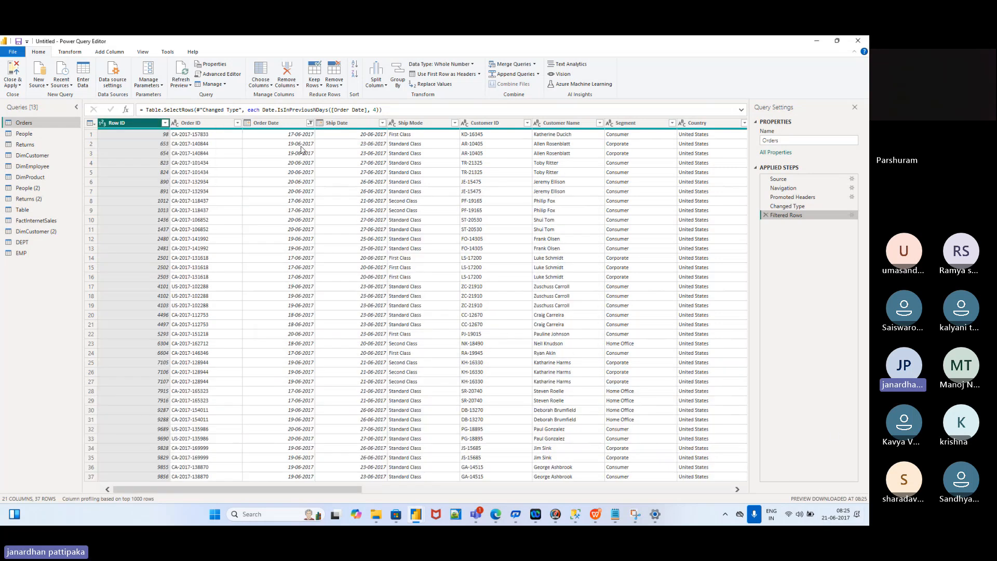
pyautogui.click(310, 123)
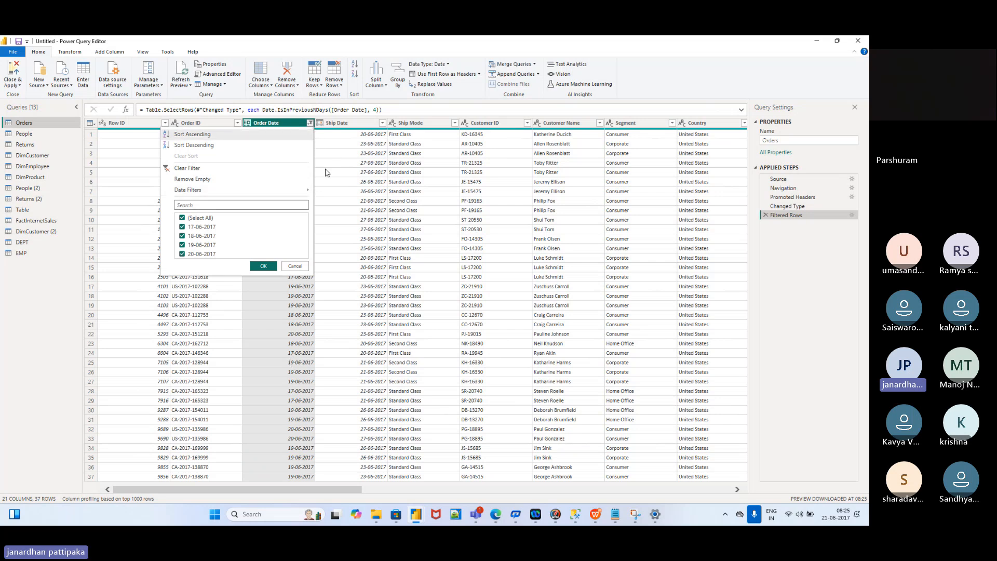
pyautogui.click(269, 269)
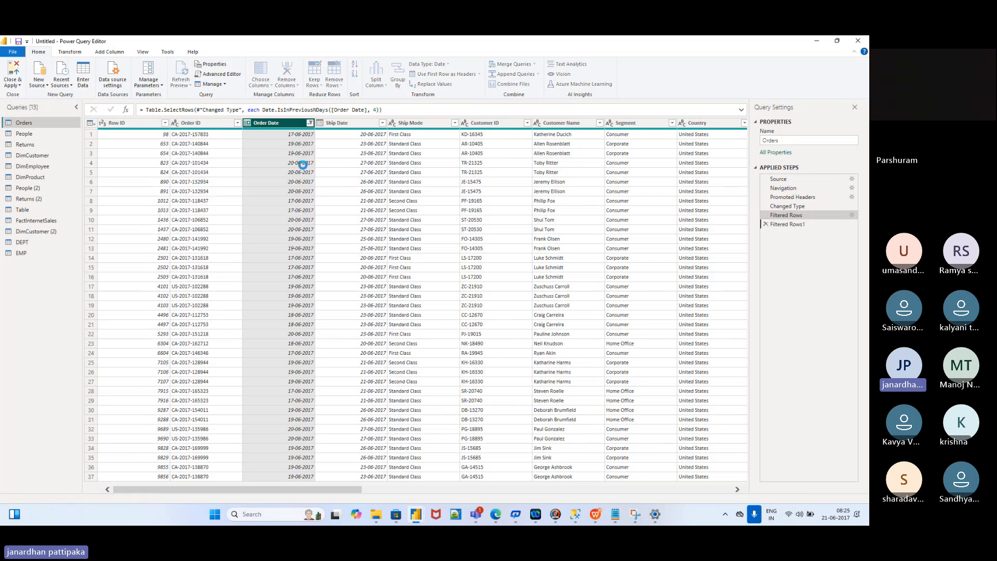
pyautogui.click(310, 123)
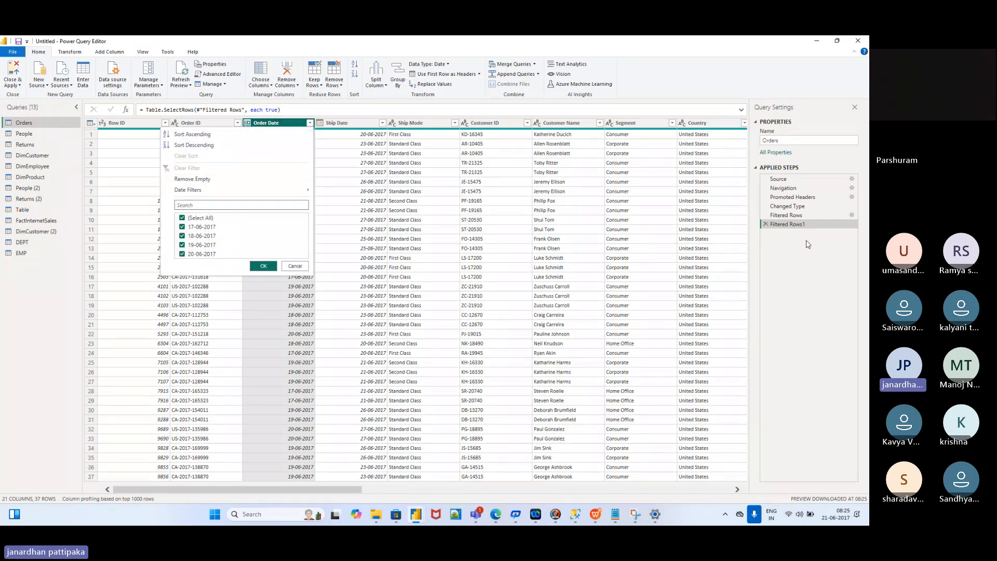
pyautogui.click(766, 224)
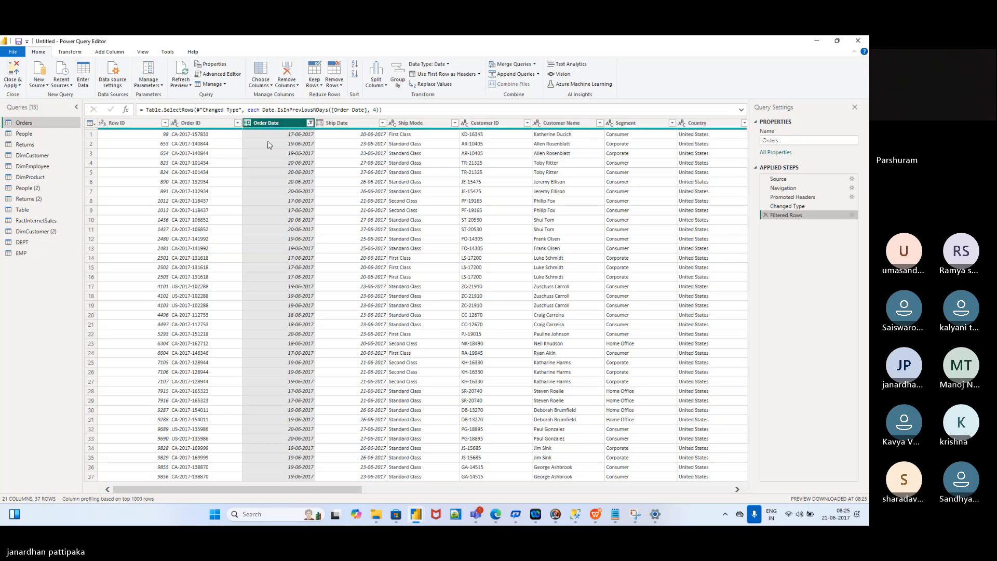
# Step: Clear the Order Date filter and filter the column to rows in the next 3 days
pyautogui.click(309, 123)
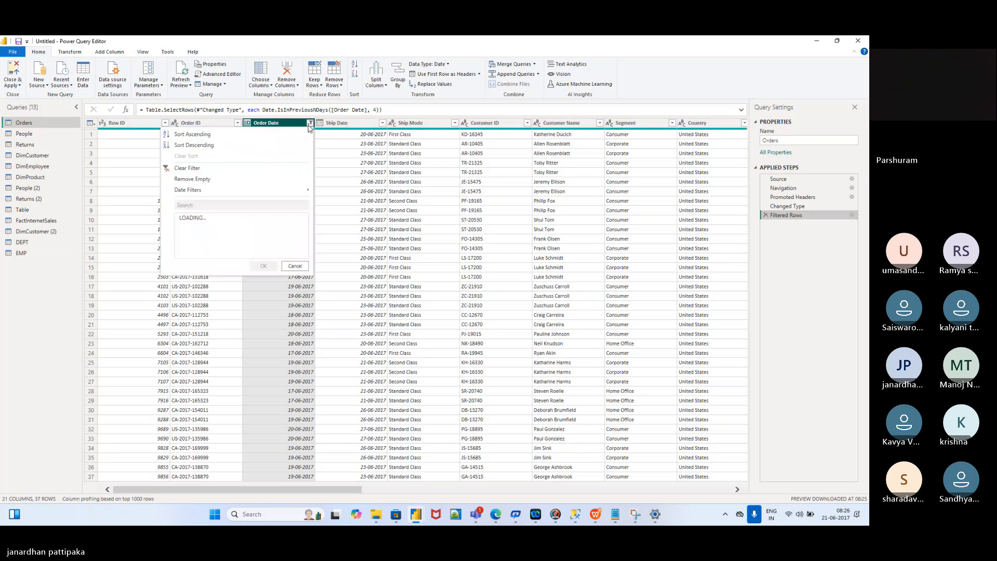
pyautogui.click(169, 169)
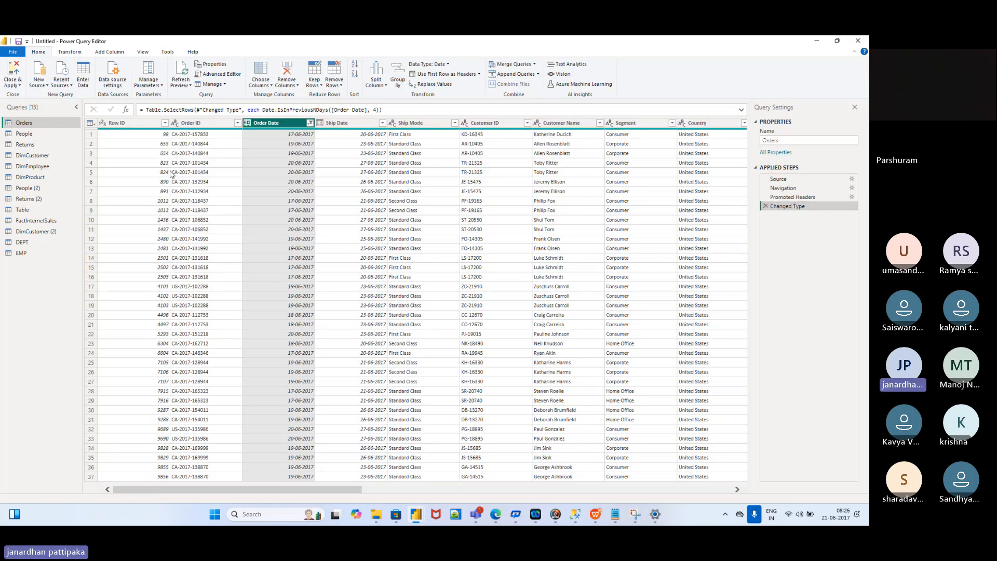
pyautogui.click(310, 124)
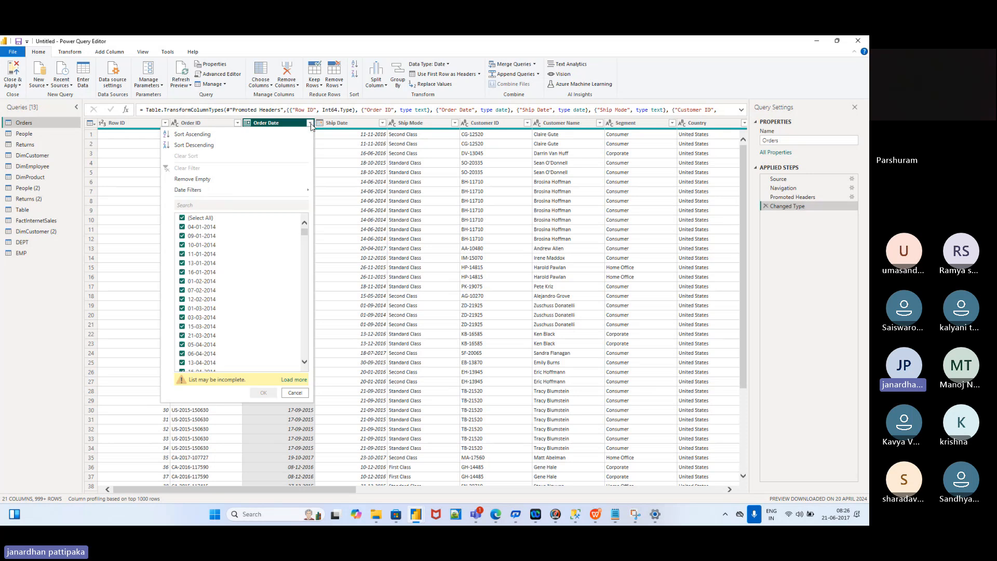
pyautogui.moveTo(259, 192)
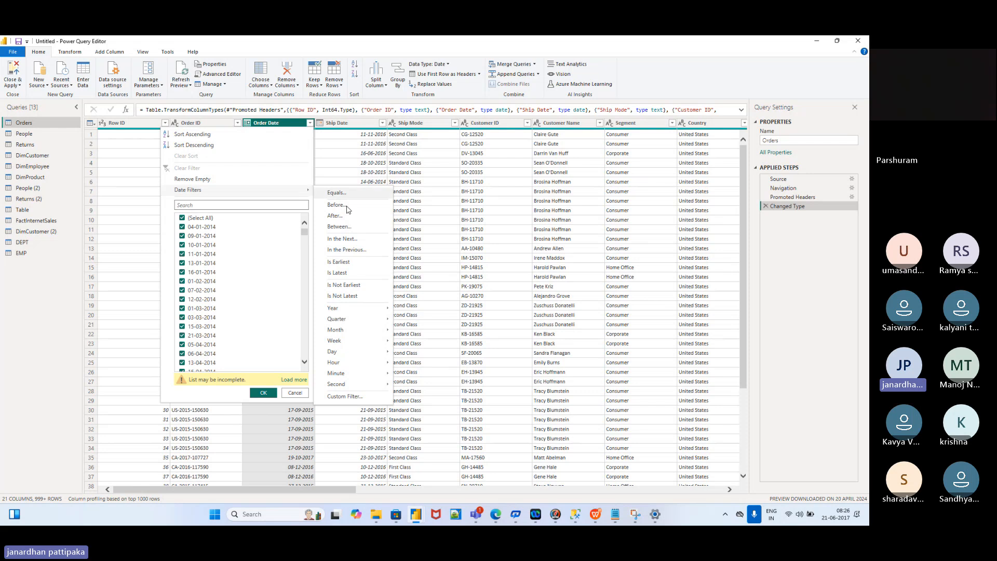
pyautogui.click(338, 240)
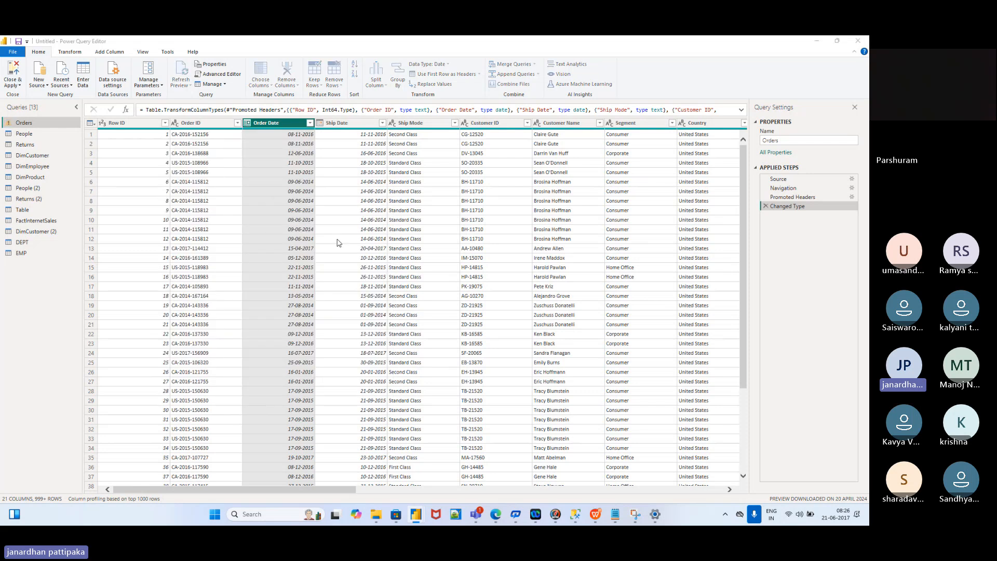
pyautogui.click(413, 271)
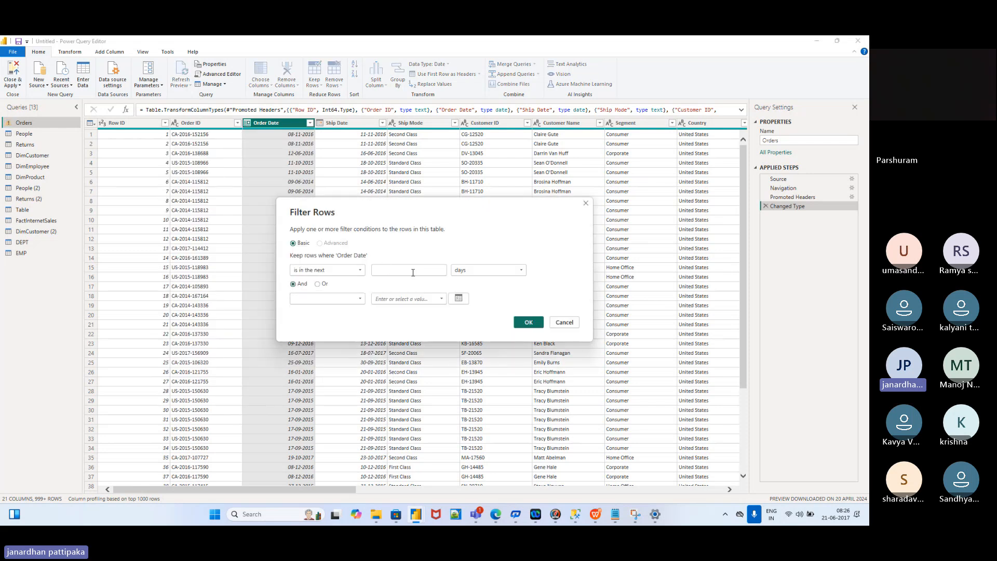
pyautogui.write('3')
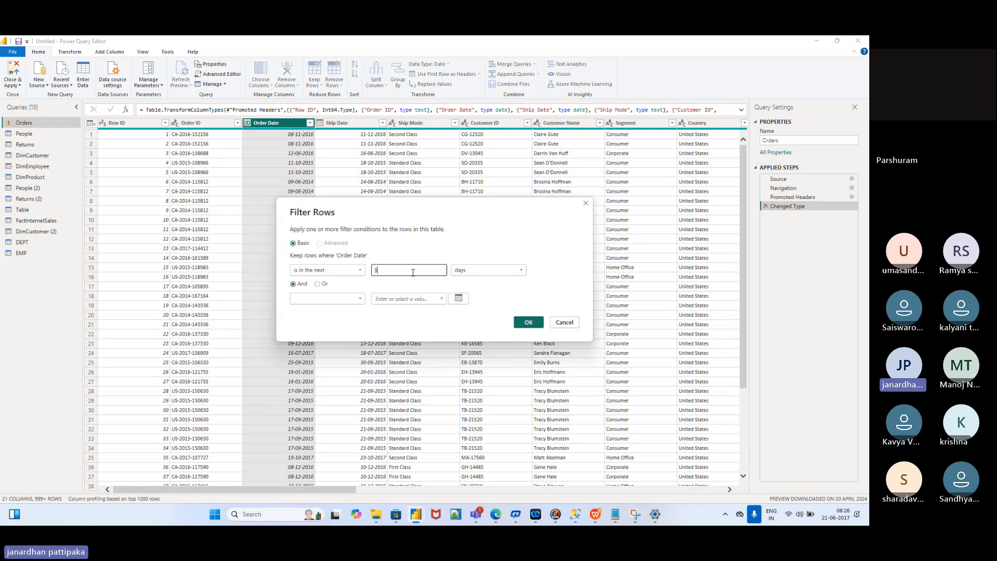
pyautogui.click(527, 323)
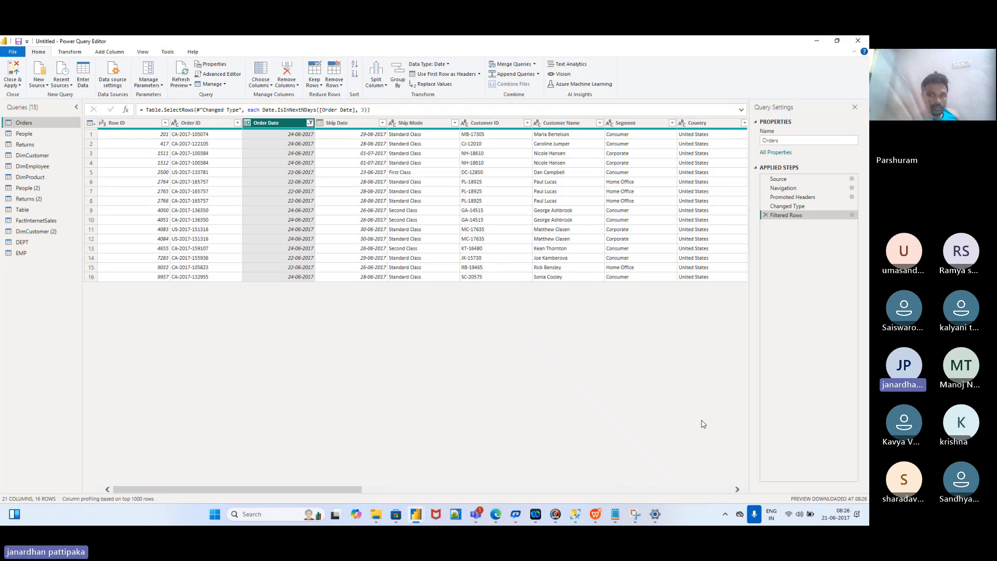
# Step: Check the dates left in the Order Date column and edit the filter step to keep the next 5 days
pyautogui.click(310, 124)
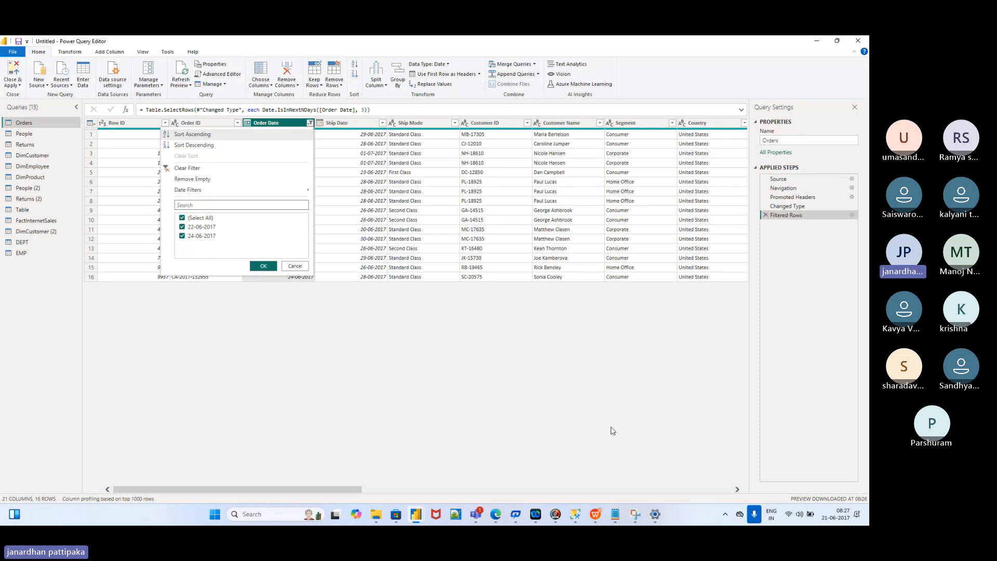
pyautogui.click(291, 267)
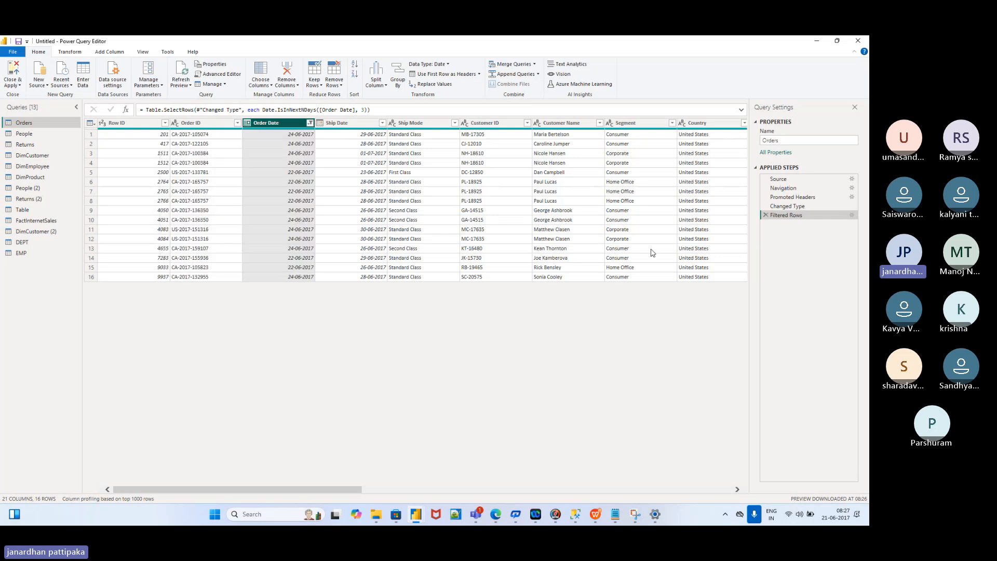
pyautogui.click(850, 216)
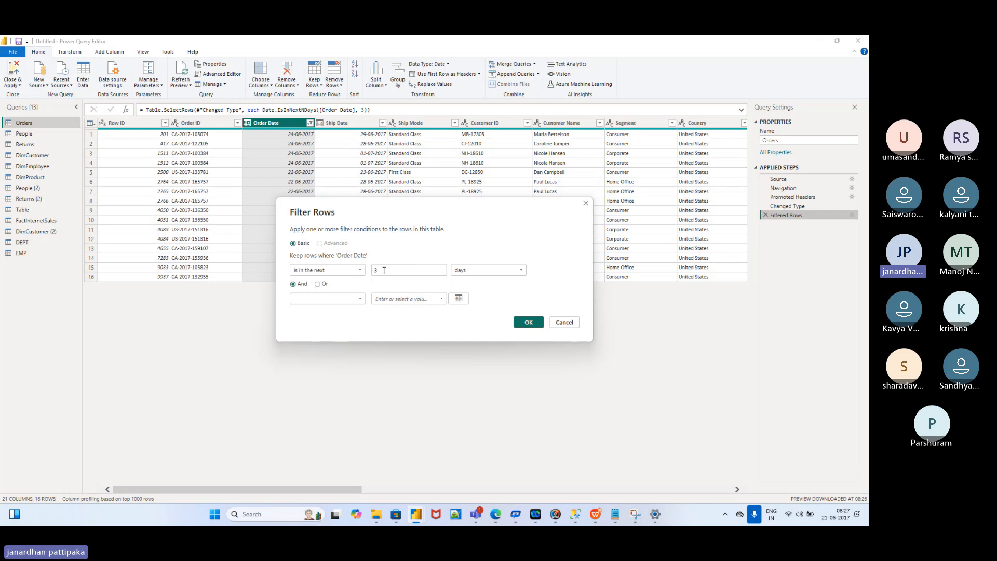
pyautogui.click(384, 271)
pyautogui.press('BackSpace')
pyautogui.moveTo(826, 518)
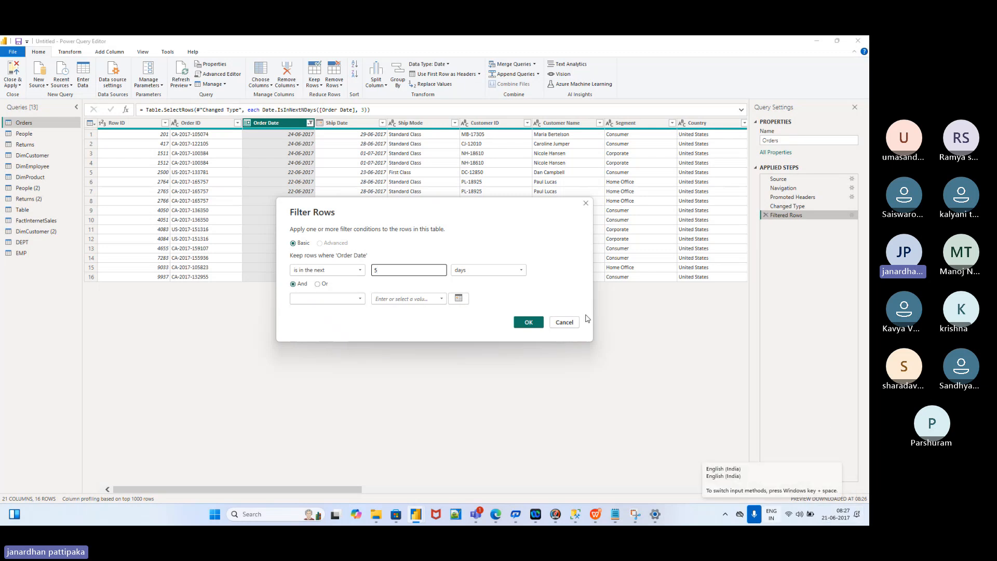
pyautogui.click(528, 323)
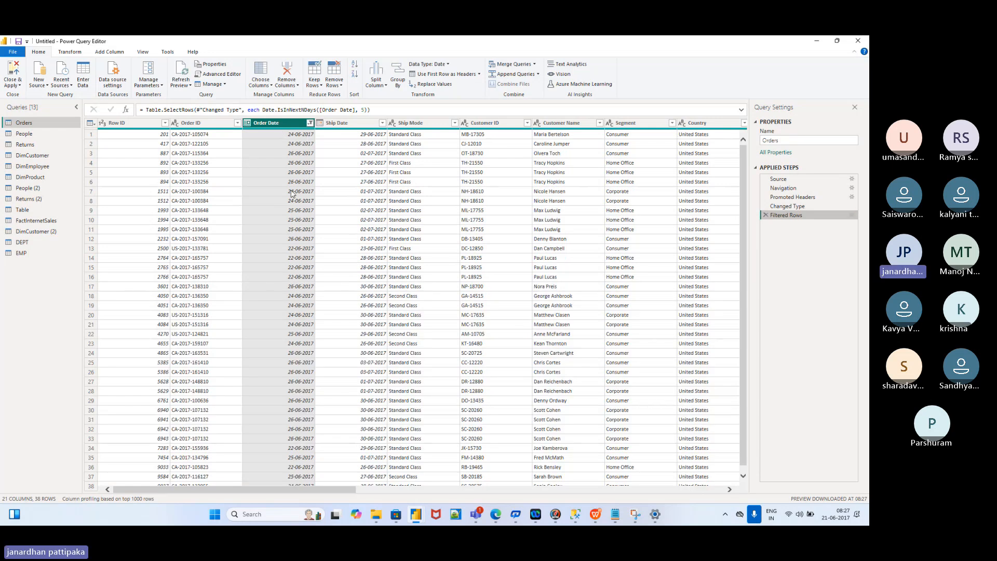
# Step: Review the dates kept in the Order Date column and clear its filter
pyautogui.click(310, 122)
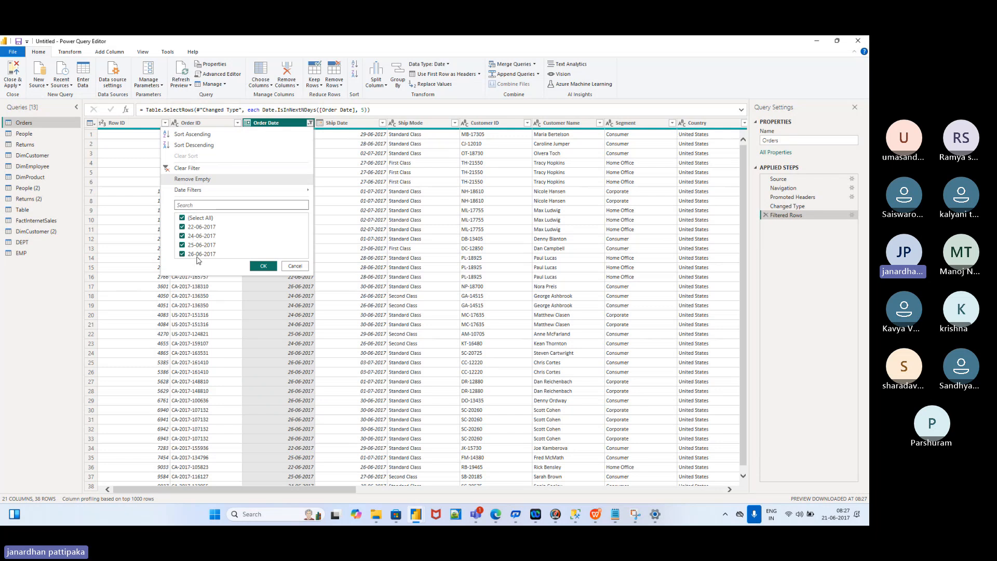
pyautogui.click(183, 236)
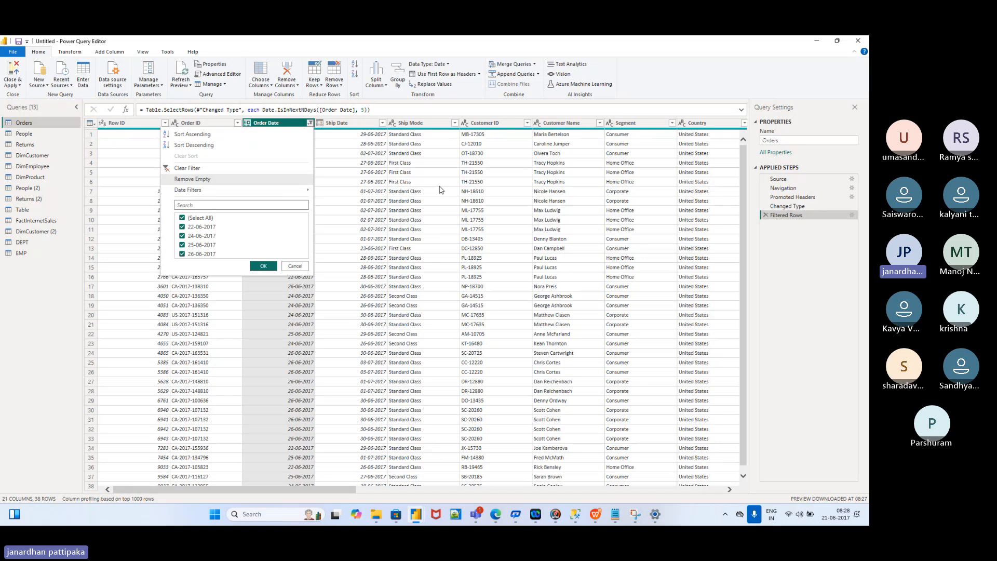
pyautogui.click(169, 172)
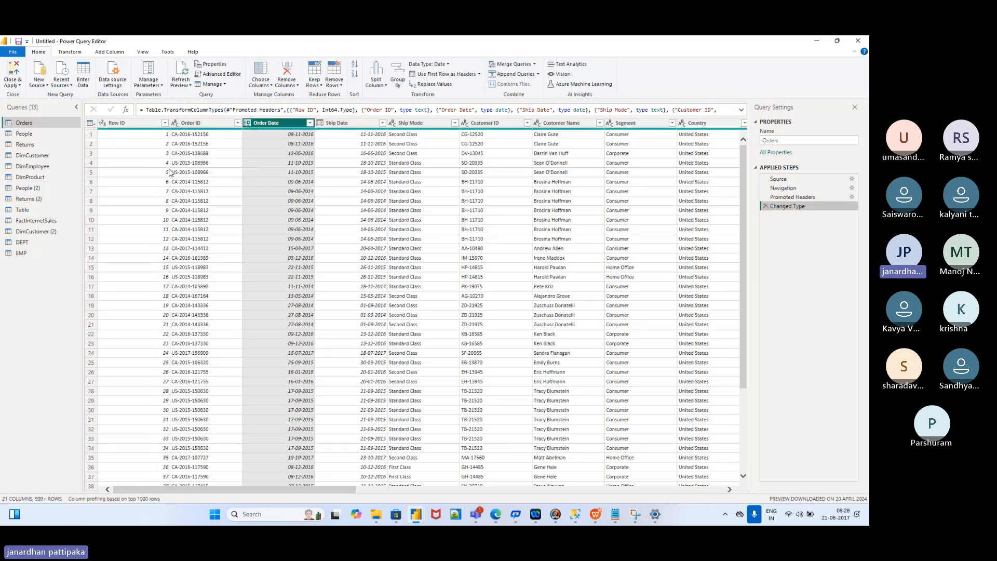
# Step: Filter the Order Date column to keep rows in the previous 1 week
pyautogui.click(310, 123)
pyautogui.moveTo(219, 191)
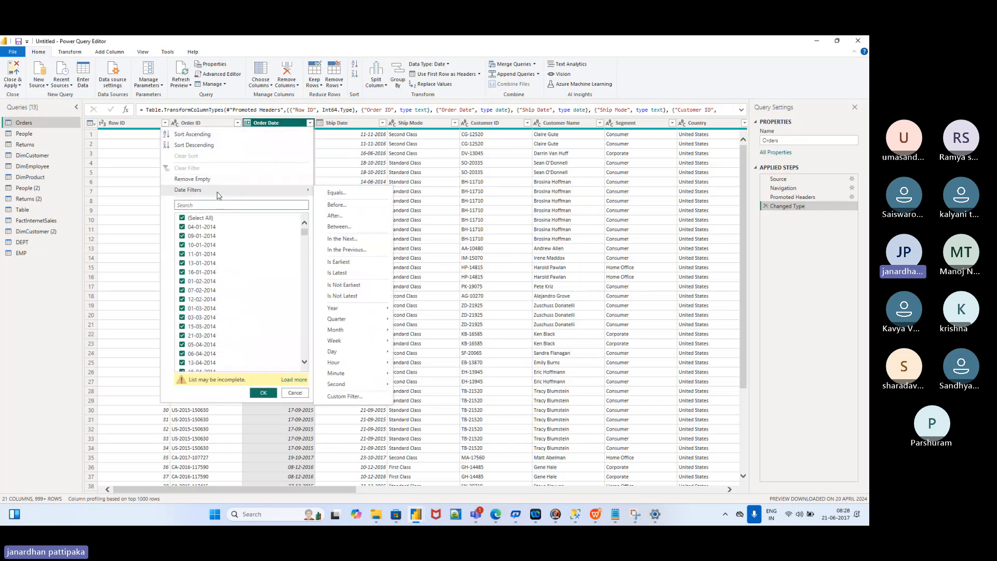
pyautogui.click(346, 251)
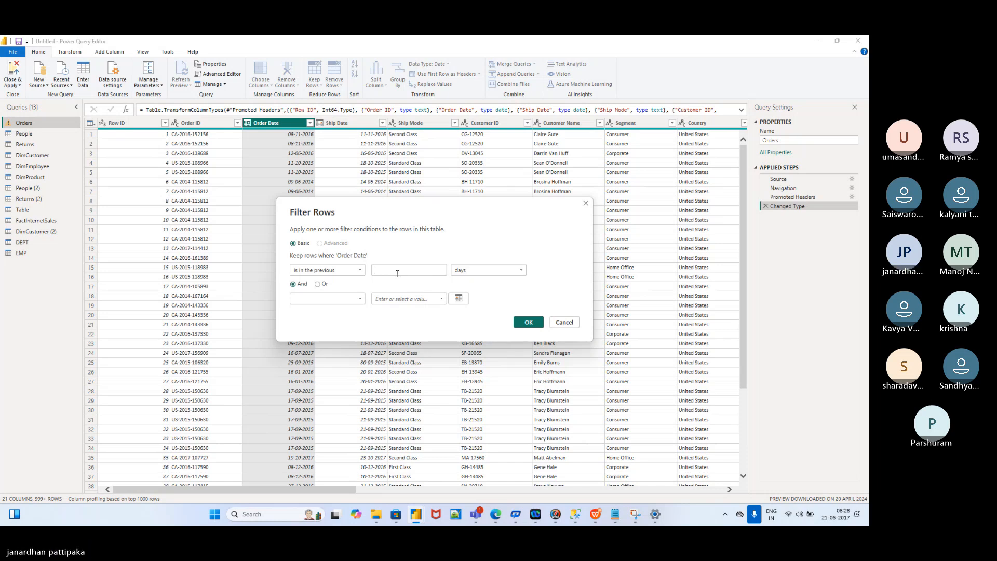
pyautogui.click(397, 274)
pyautogui.write('1')
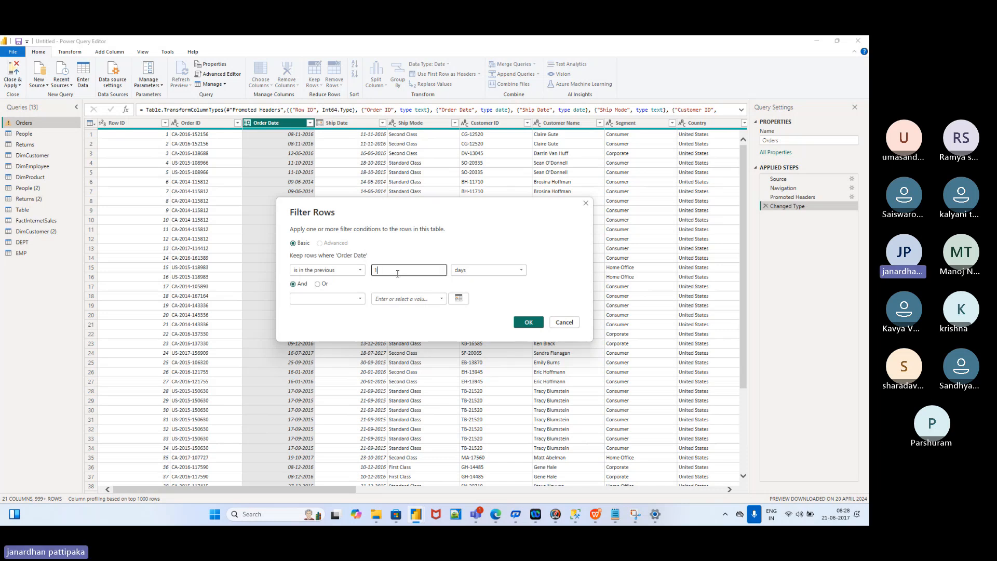
pyautogui.click(521, 271)
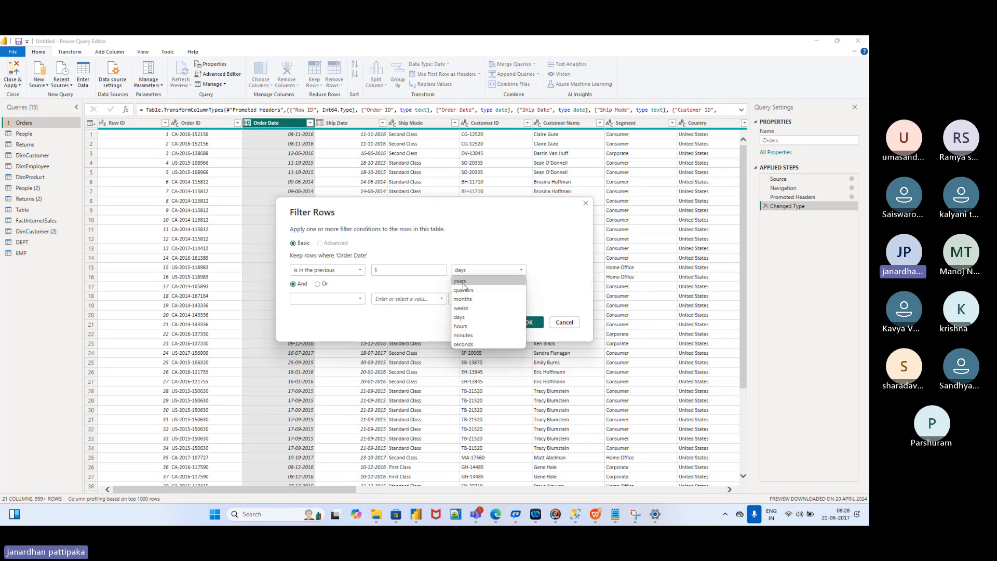
pyautogui.click(469, 309)
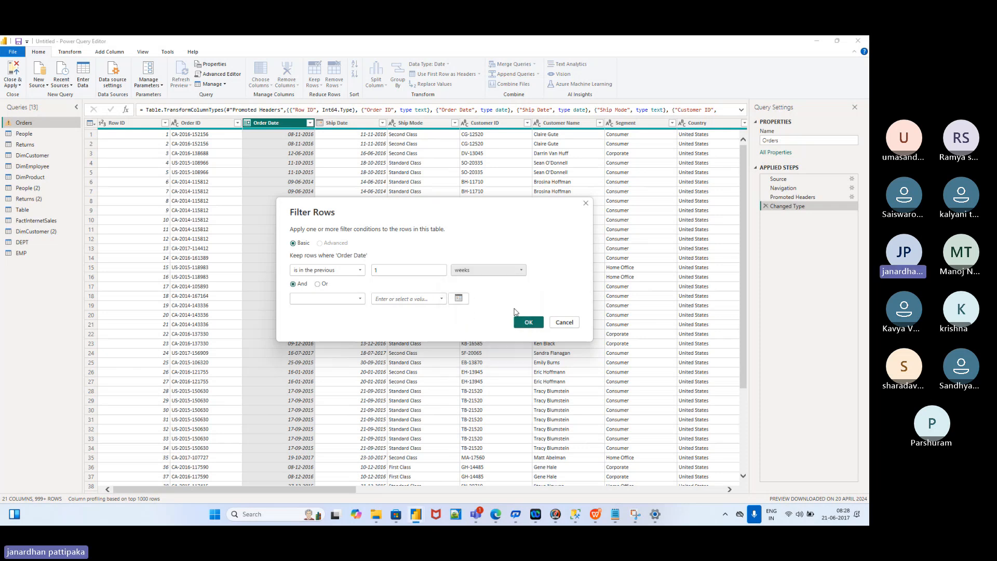
pyautogui.click(527, 322)
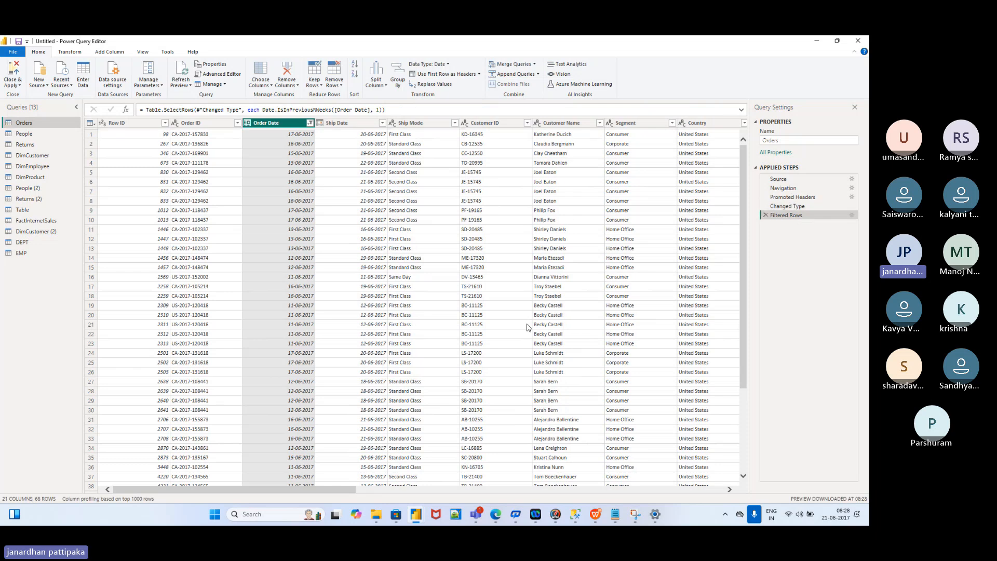
# Step: Check the dates left in the Order Date column and delete the extra filter step added by confirming the list
pyautogui.moveTo(832, 522)
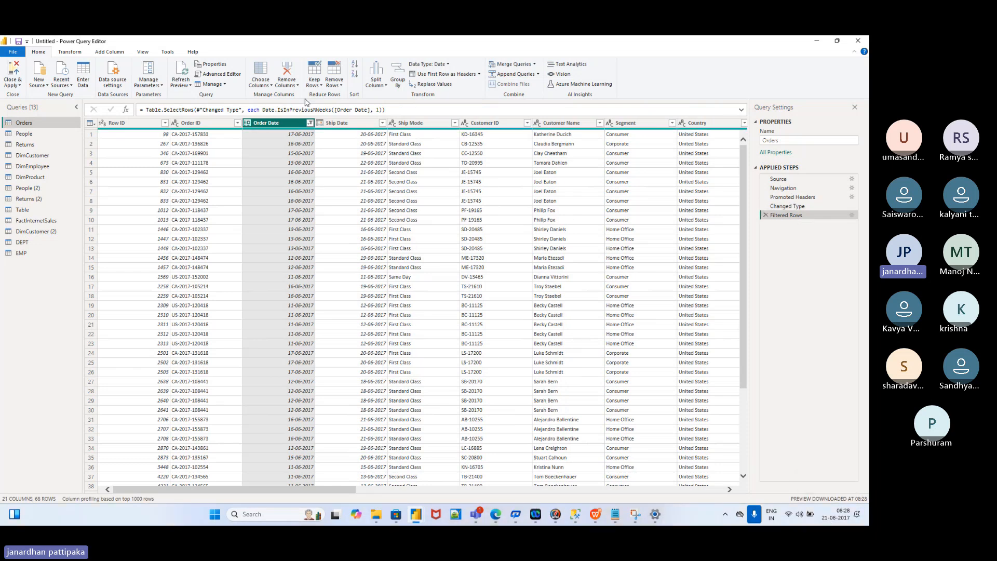
pyautogui.click(310, 123)
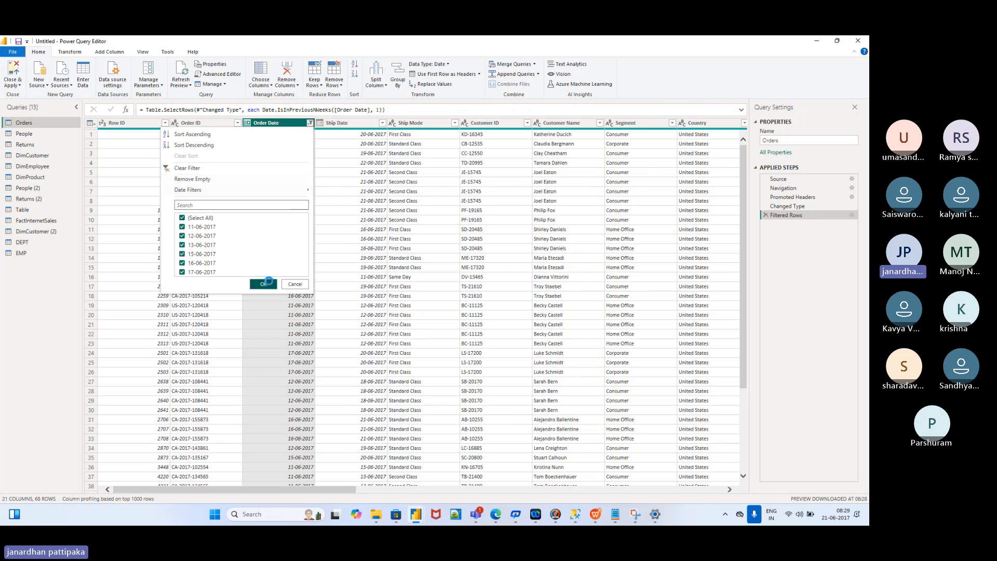
pyautogui.click(269, 285)
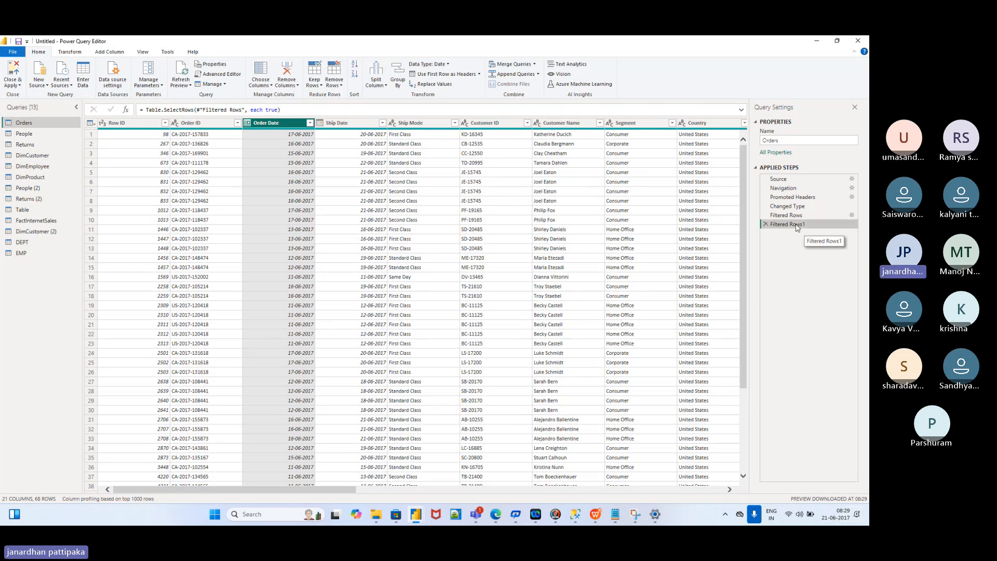
pyautogui.click(766, 225)
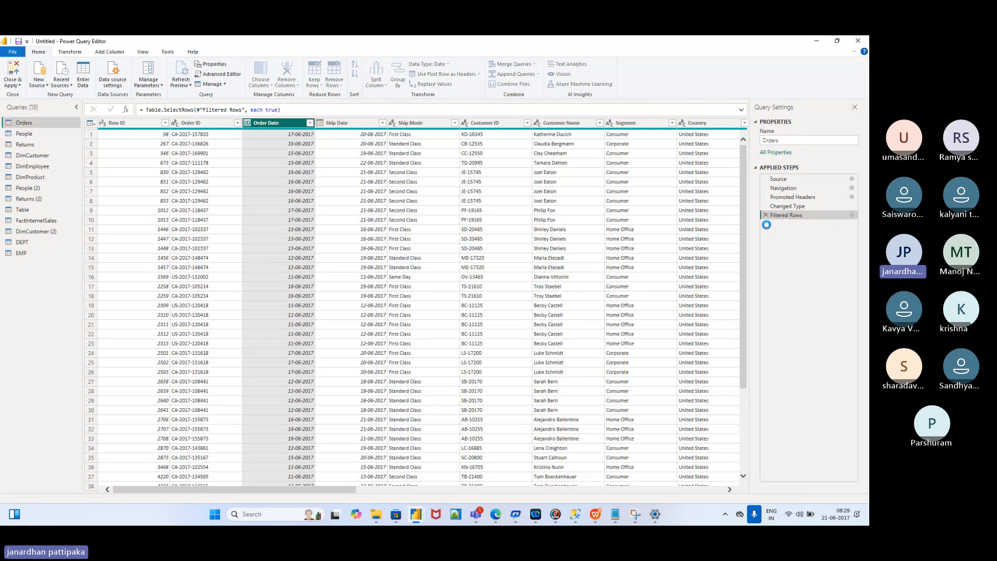
# Step: Edit the Order Date filter step to keep rows in the previous 1 month
pyautogui.click(852, 215)
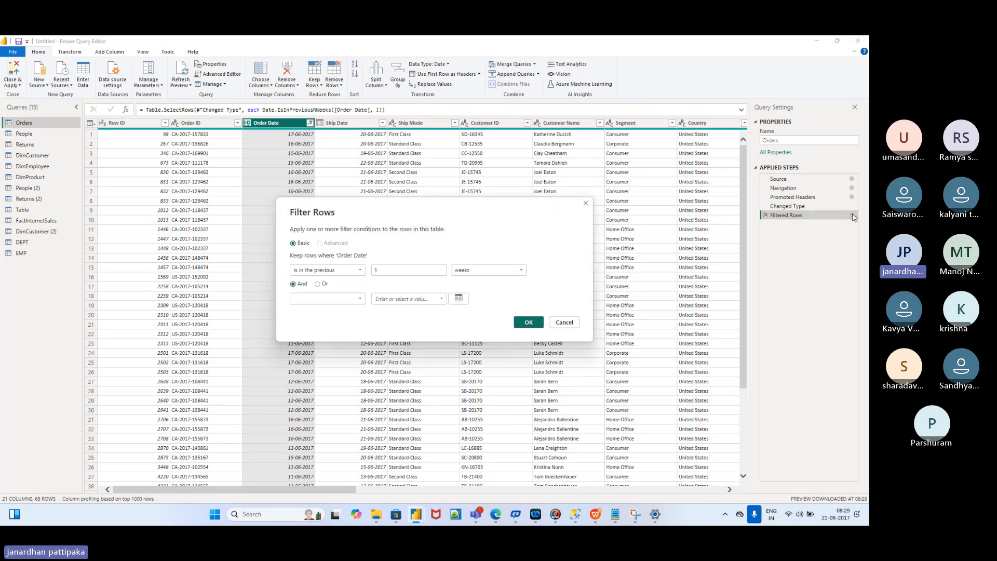
pyautogui.click(522, 270)
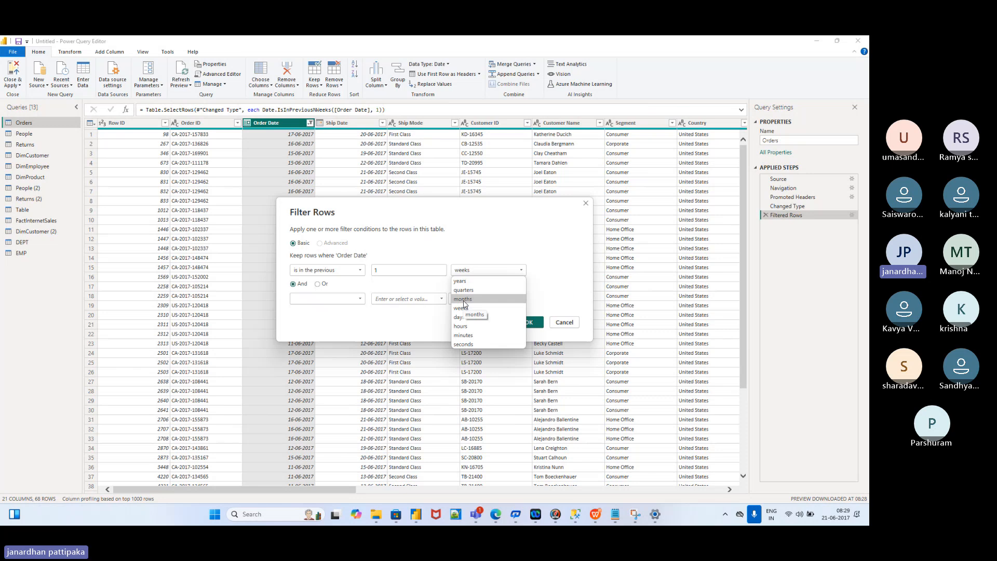
pyautogui.click(462, 307)
pyautogui.click(529, 323)
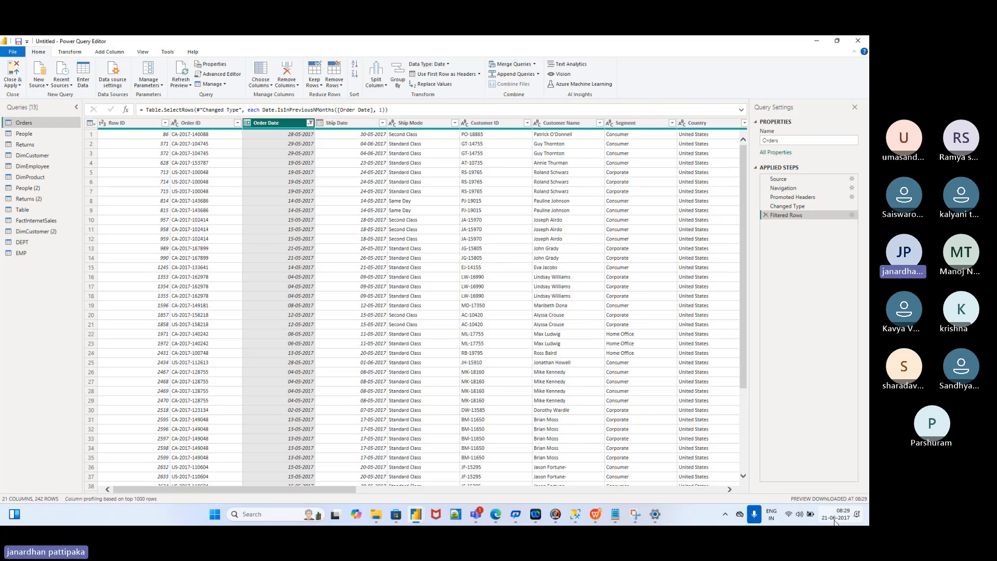
# Step: Review the dates kept in the Order Date column by the previous-month filter, from first to last
pyautogui.click(310, 123)
pyautogui.scroll(-4, 213, 307)
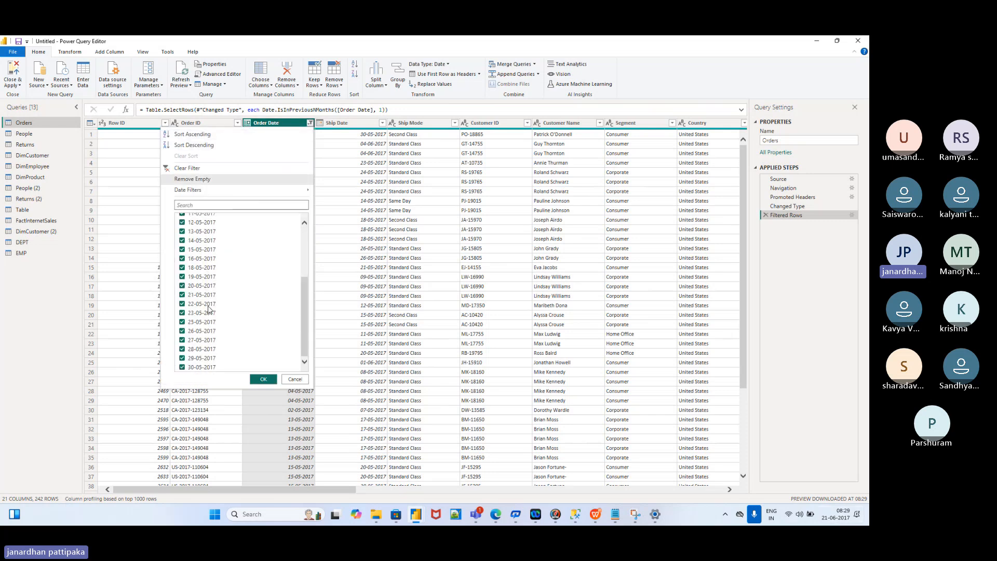
pyautogui.scroll(4, 221, 256)
pyautogui.scroll(-4, 220, 255)
pyautogui.scroll(4, 232, 251)
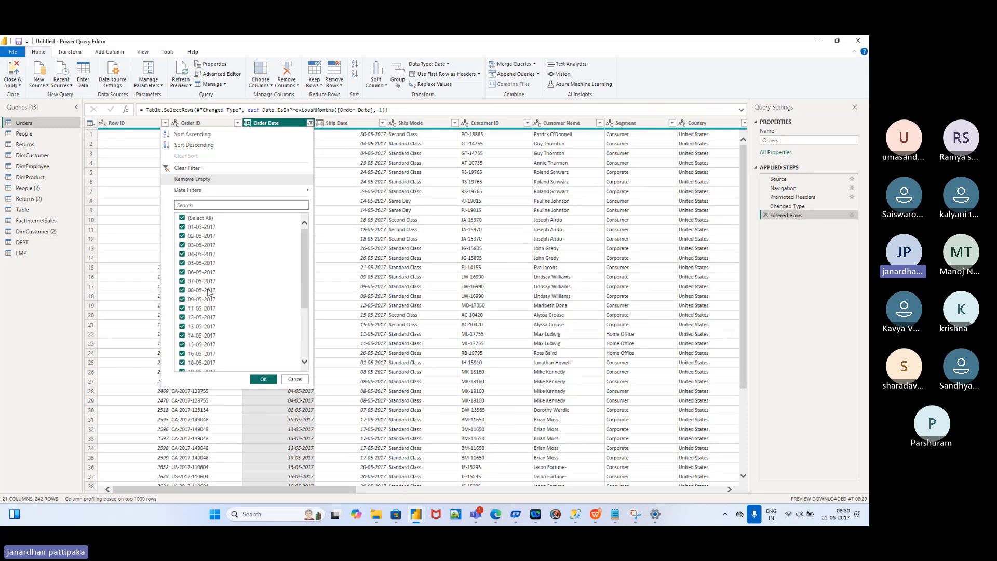
pyautogui.scroll(-3, 208, 292)
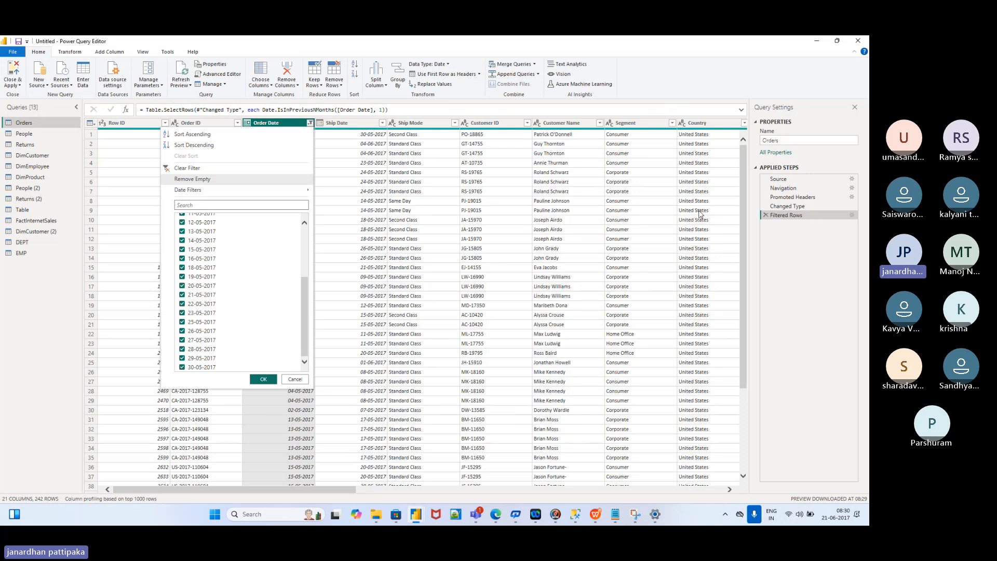
# Step: Edit the Order Date filter step to keep rows in the previous 1 year
pyautogui.click(851, 215)
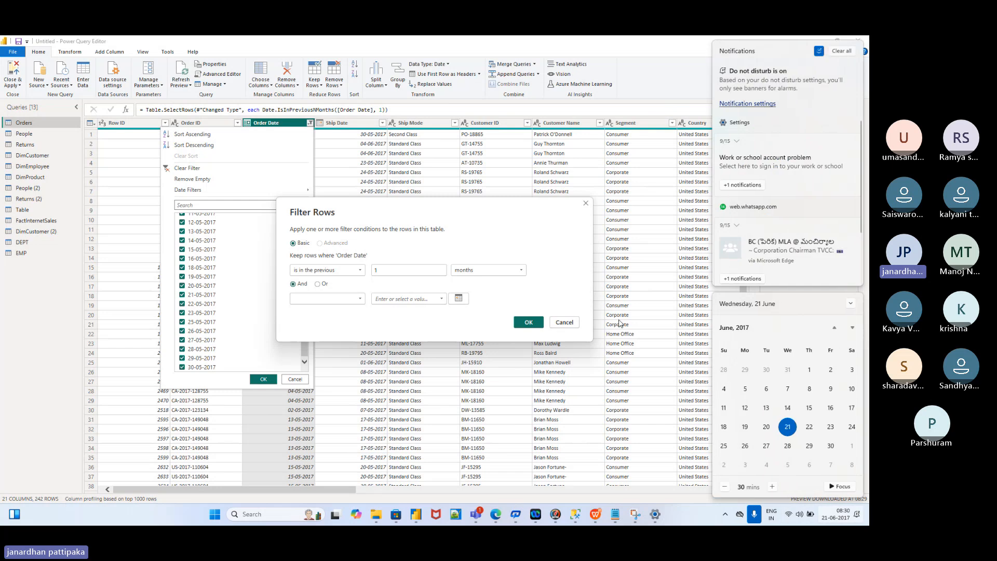
pyautogui.click(521, 270)
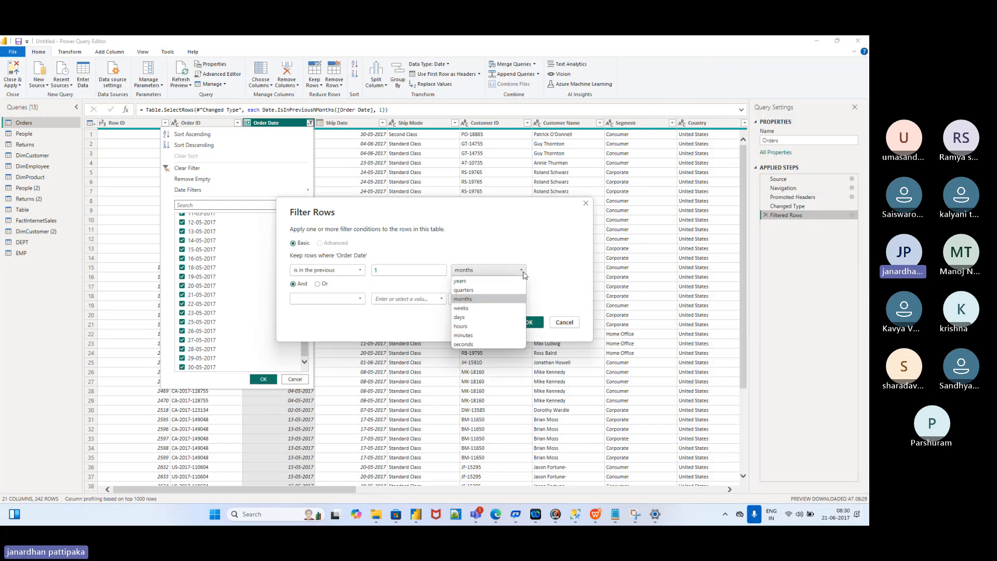
pyautogui.click(459, 281)
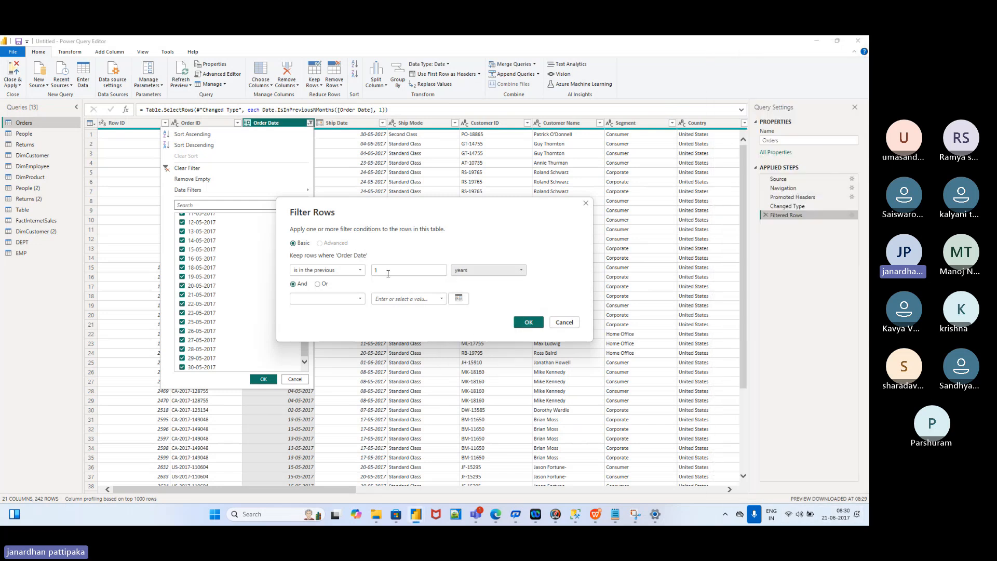
pyautogui.click(528, 322)
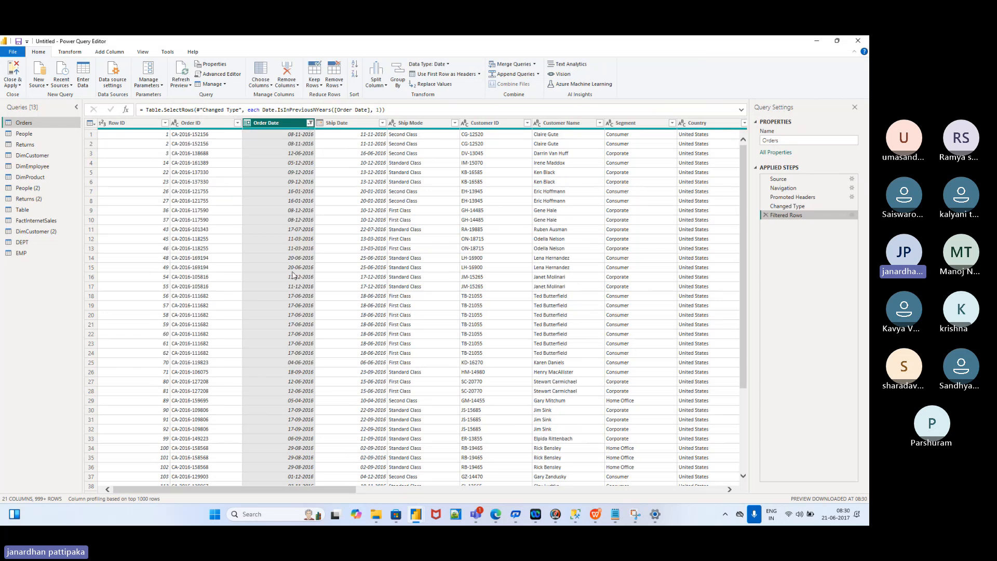
# Step: Review the full list of dates kept in the Order Date column by the previous-year filter
pyautogui.click(310, 123)
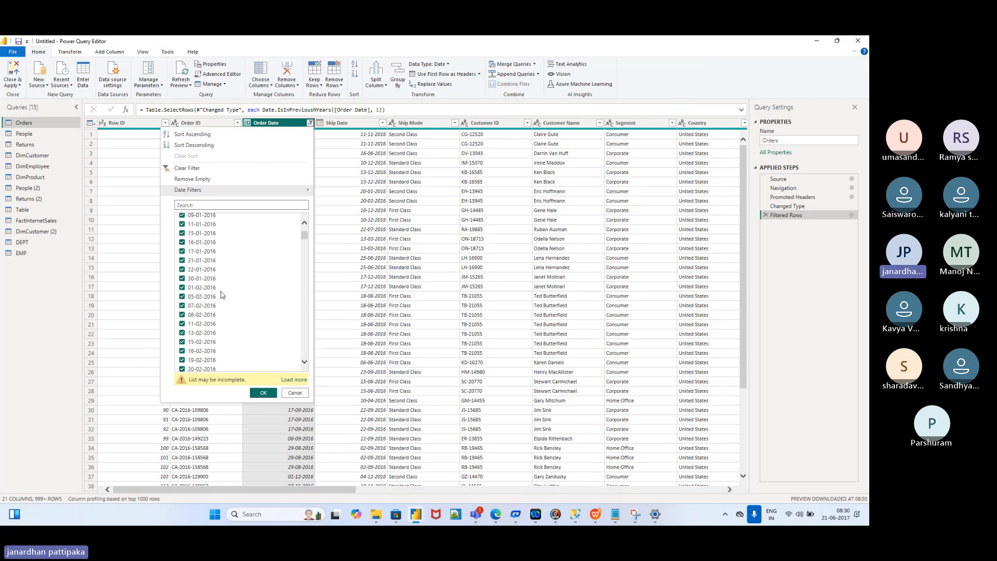
pyautogui.scroll(-20, 222, 295)
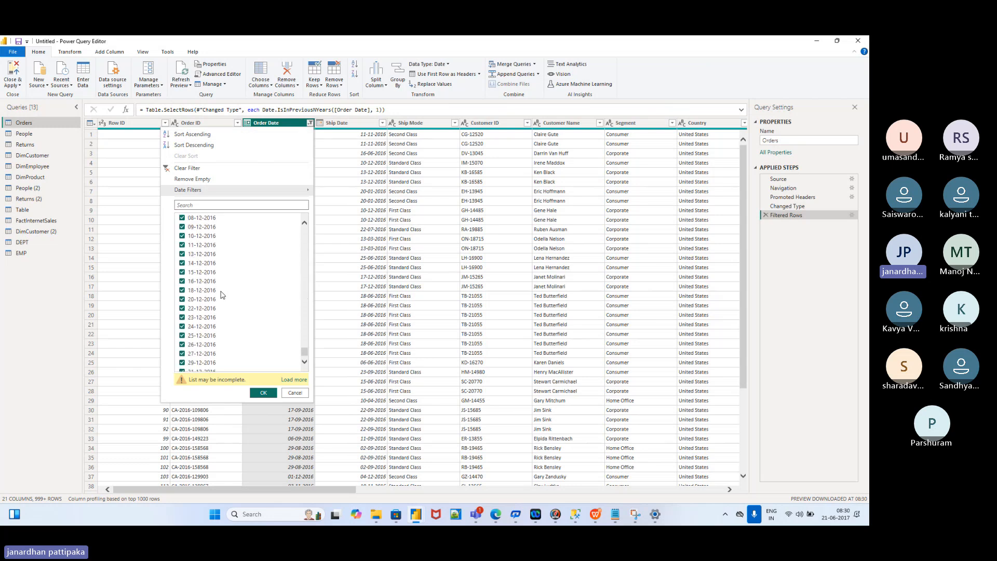
pyautogui.scroll(-1, 223, 295)
pyautogui.scroll(20, 223, 295)
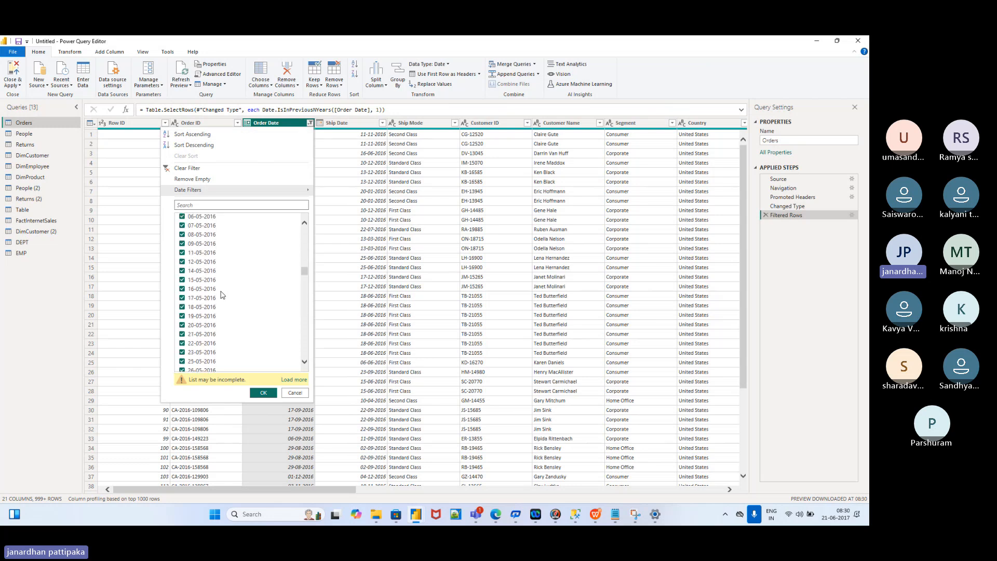
# Step: Try the hours, minutes and seconds units in the Order Date filter step and discard the edit
pyautogui.click(853, 215)
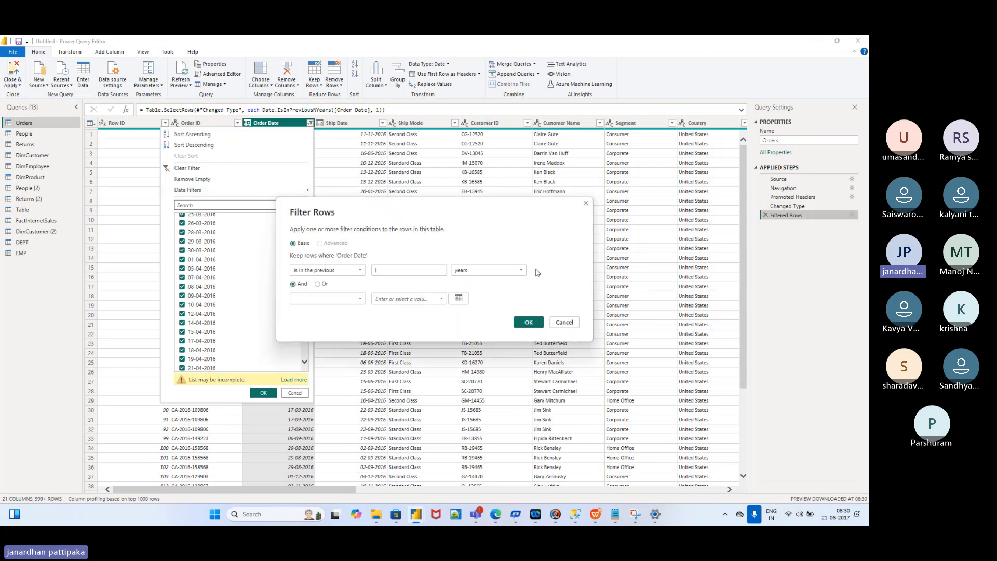
pyautogui.click(522, 271)
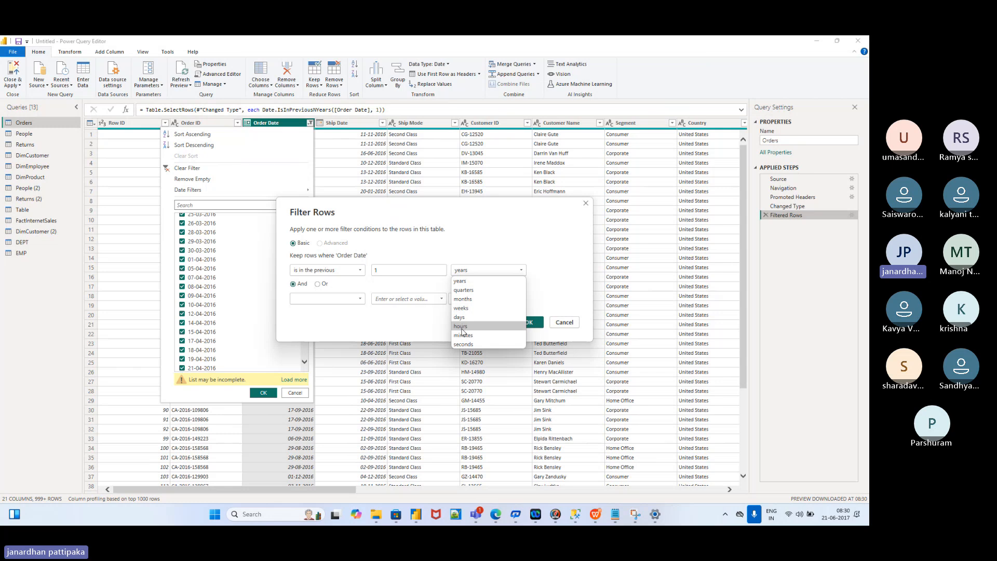
pyautogui.click(461, 326)
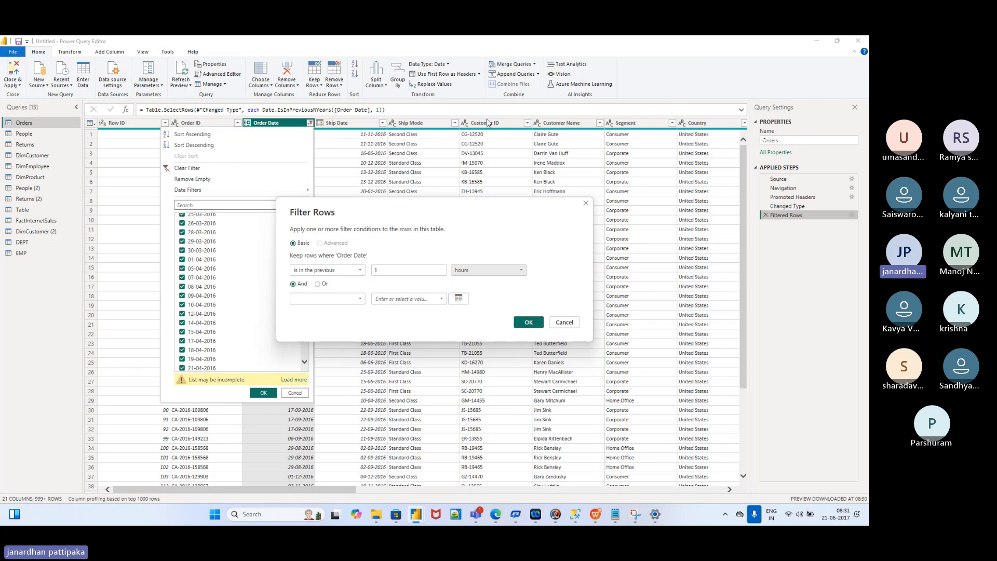
pyautogui.click(520, 273)
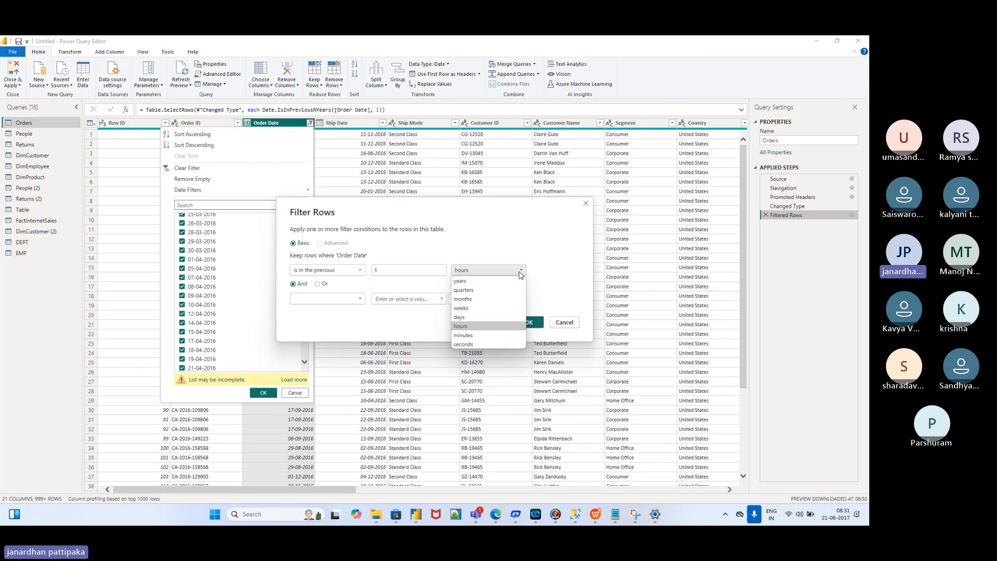
pyautogui.click(469, 339)
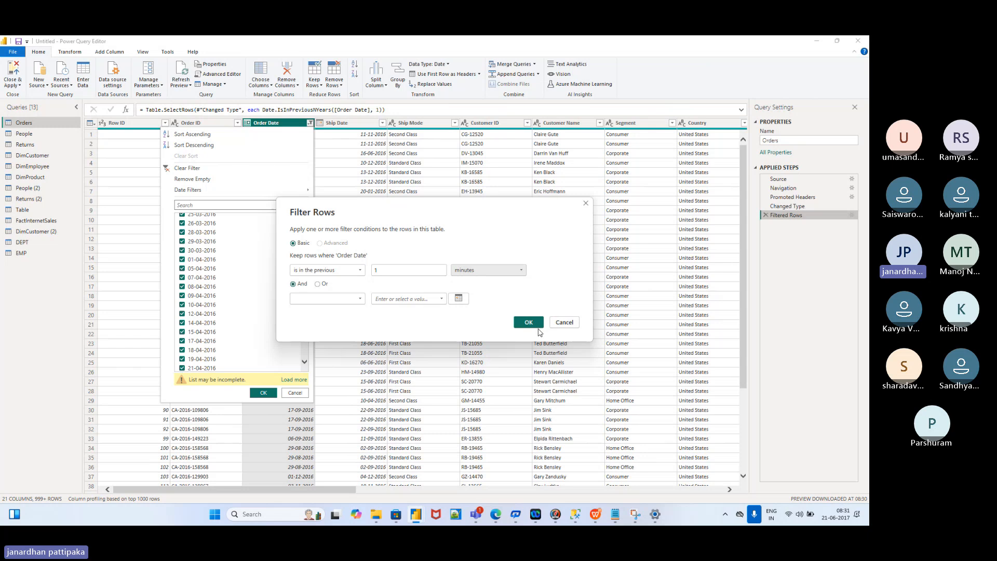
pyautogui.click(521, 270)
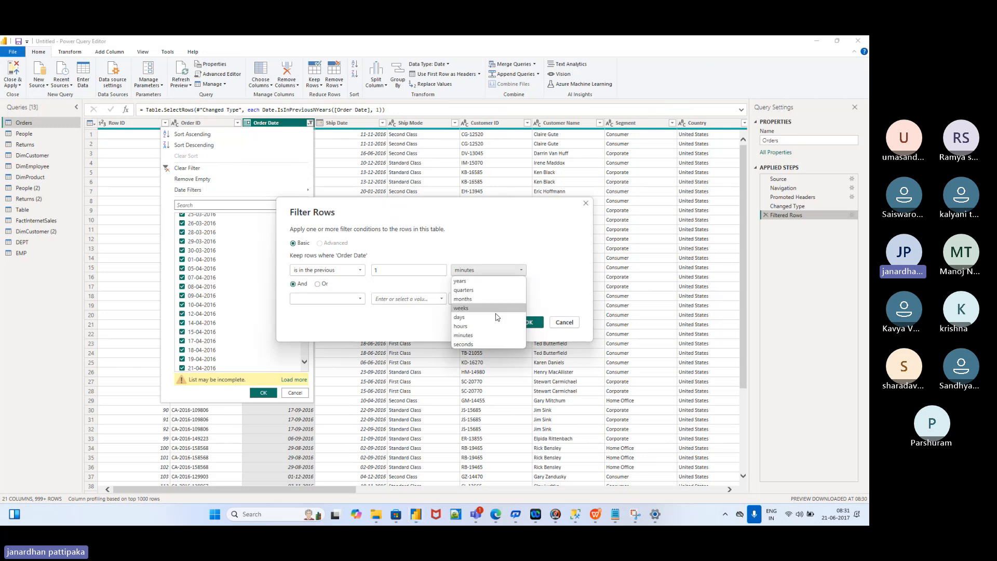
pyautogui.click(470, 345)
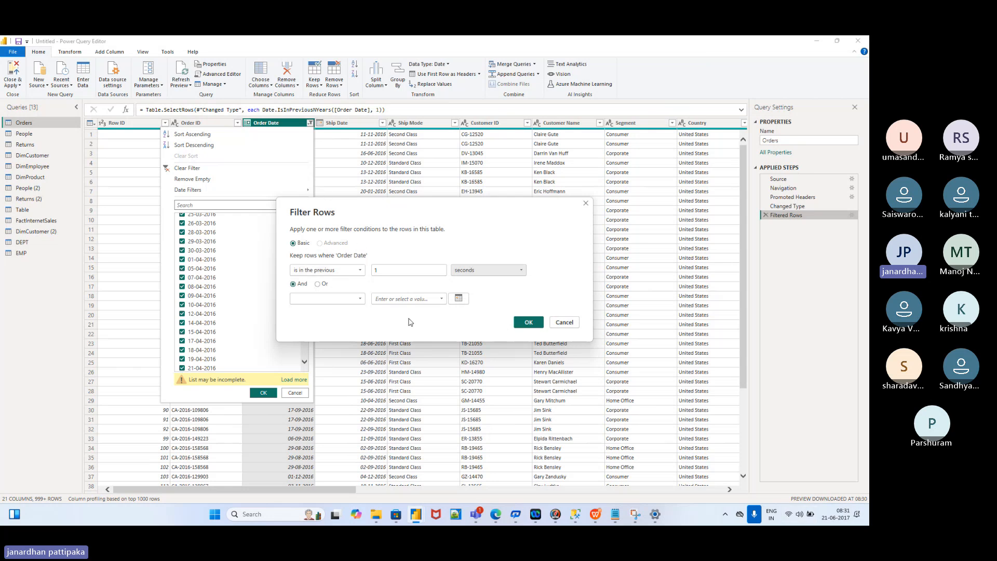
pyautogui.click(585, 204)
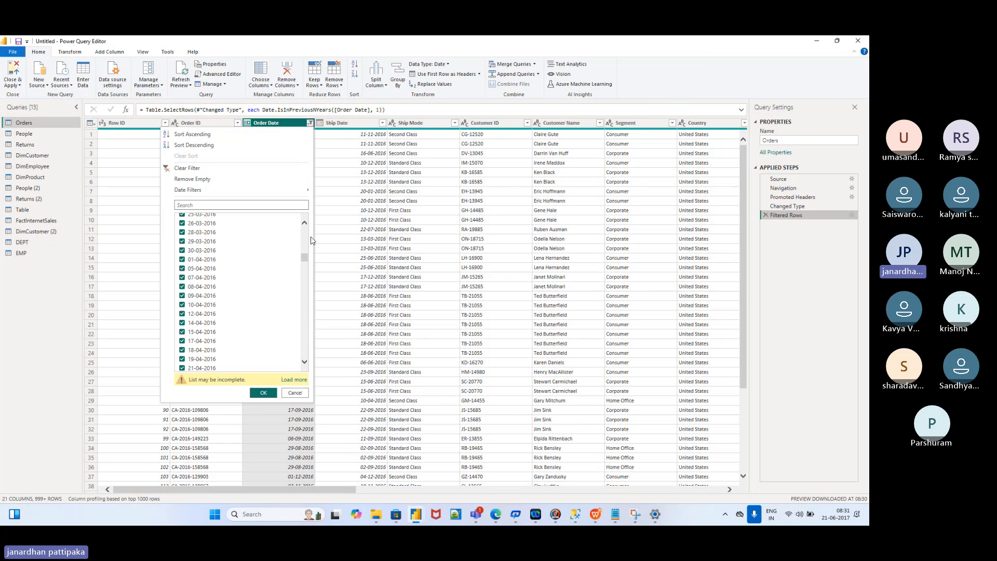
# Step: Clear the previous-year filter from the Order Date column of the Orders query
pyautogui.click(311, 125)
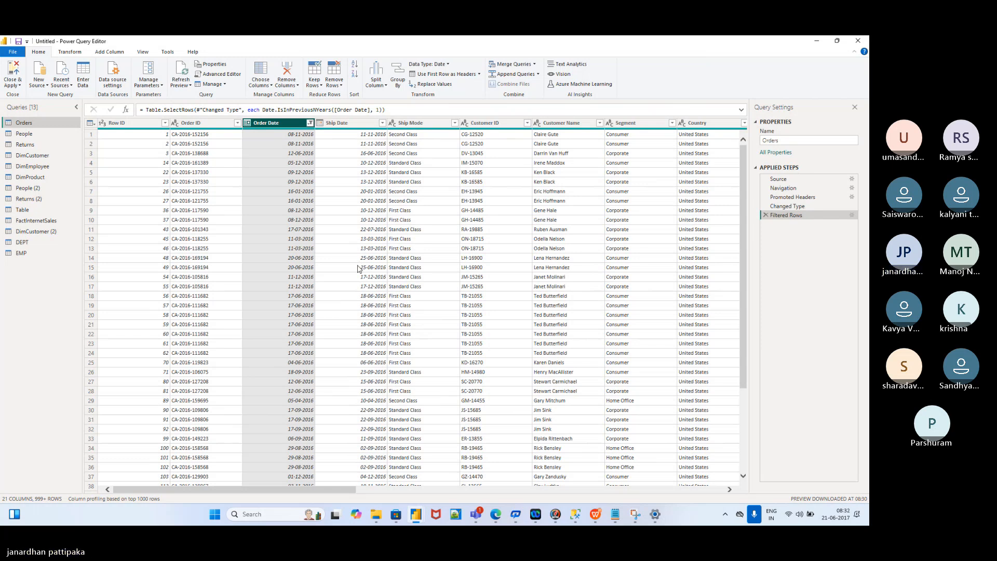
pyautogui.click(310, 123)
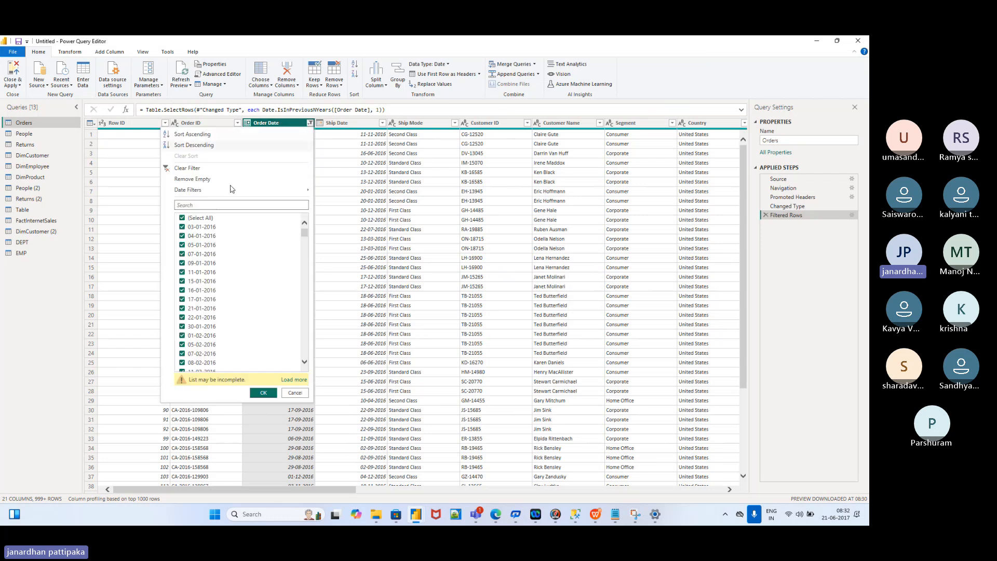
pyautogui.click(183, 167)
# Step: Filter the Order Date column with the Is Earliest date filter
pyautogui.click(311, 123)
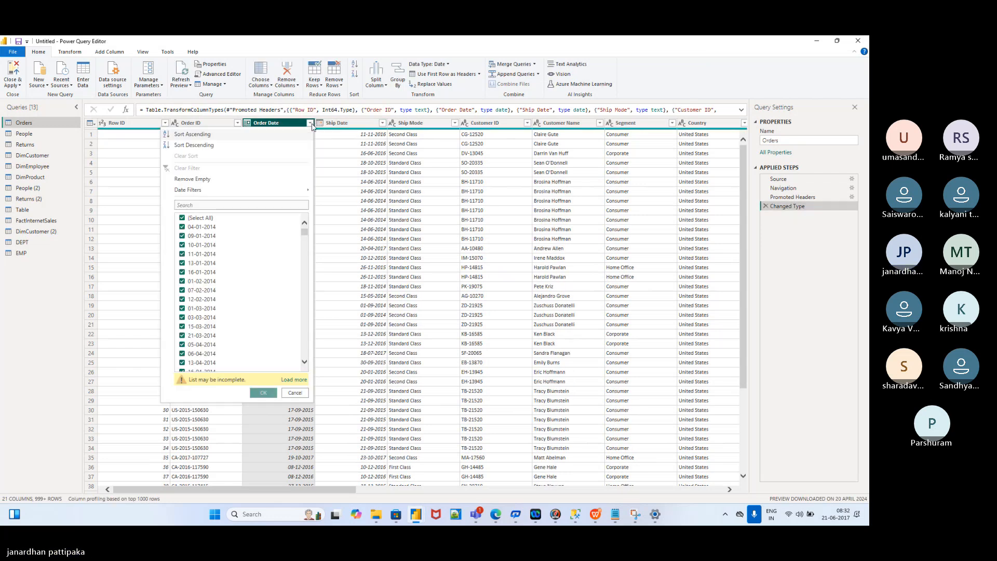
pyautogui.moveTo(205, 192)
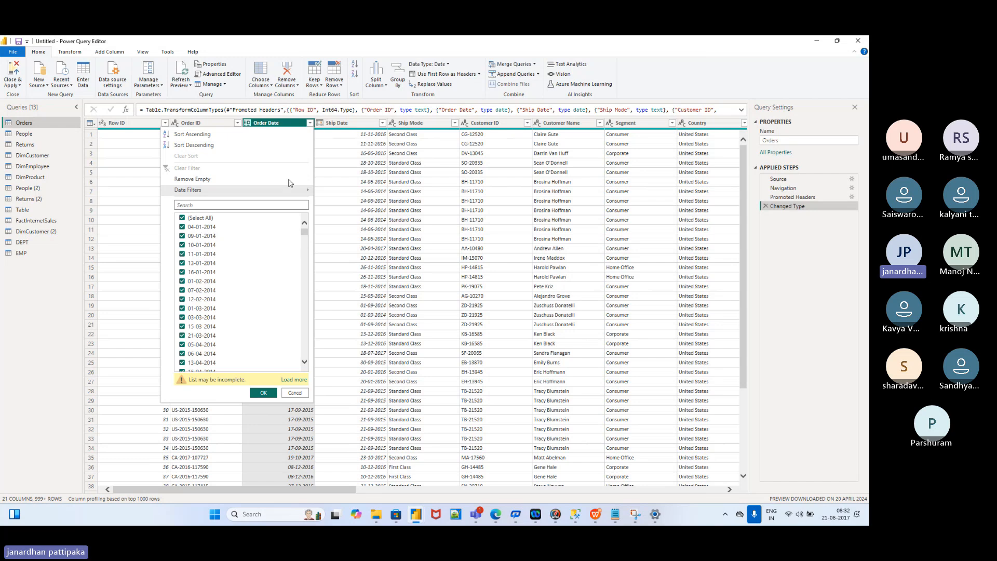
pyautogui.click(336, 137)
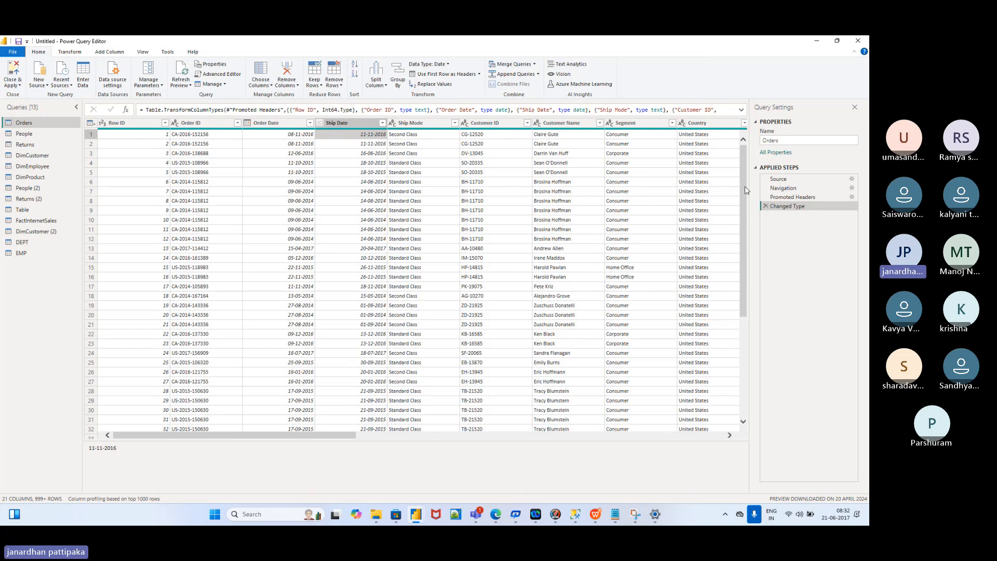
pyautogui.moveTo(744, 185); pyautogui.dragTo(750, 312)
pyautogui.click(740, 211)
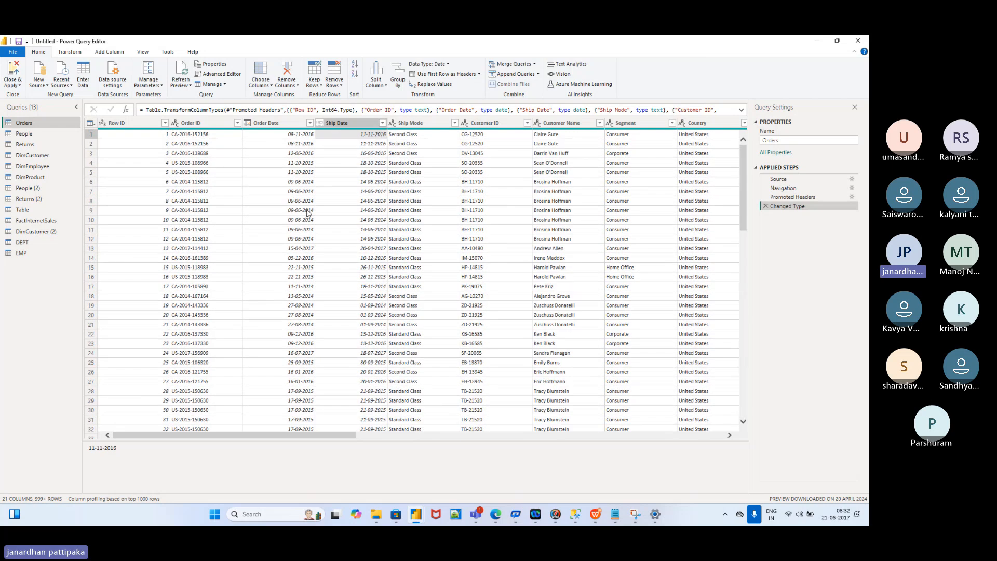
pyautogui.click(284, 126)
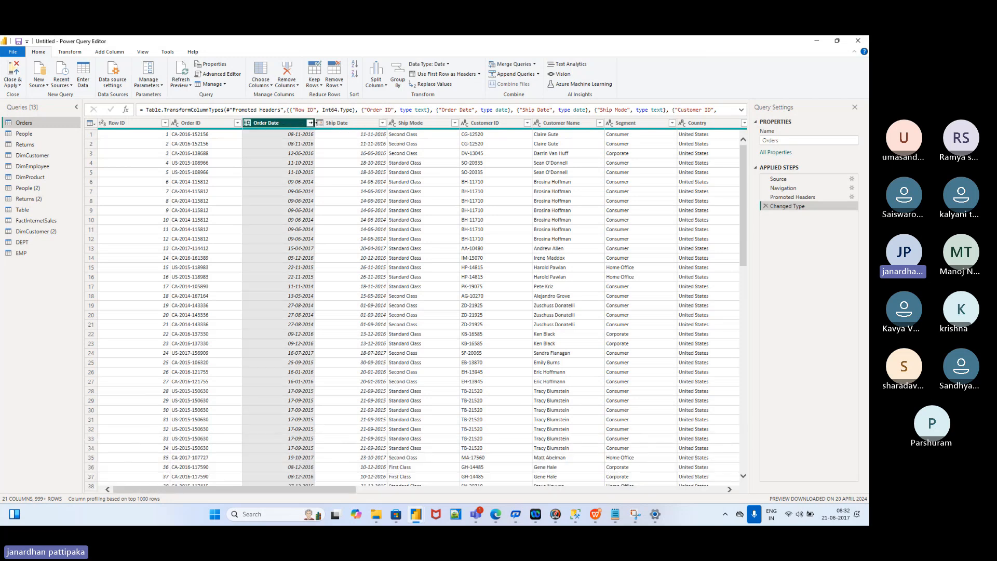
pyautogui.click(310, 123)
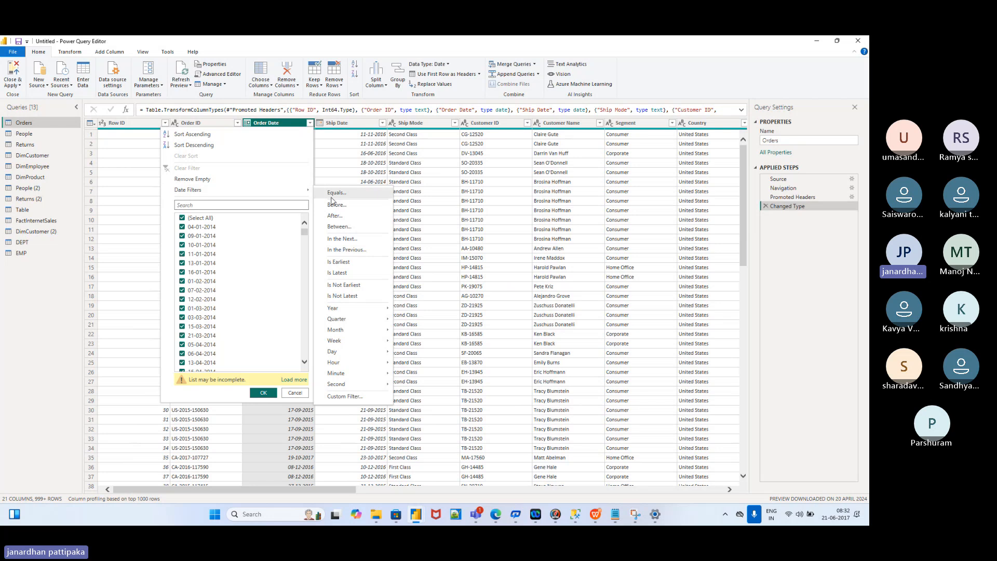
pyautogui.click(342, 266)
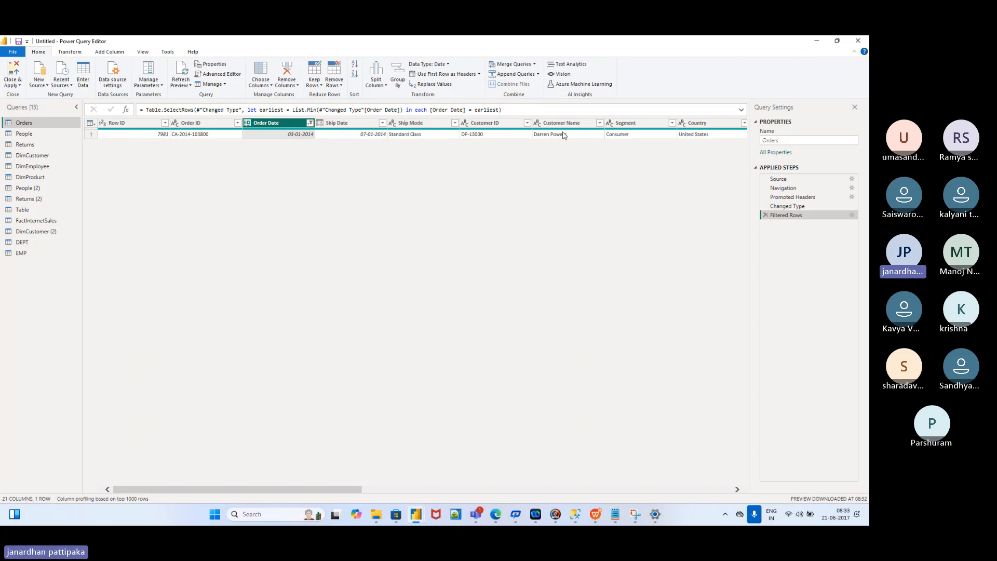
# Step: Edit the filter step so it keeps rows where Order Date is not earliest
pyautogui.click(851, 215)
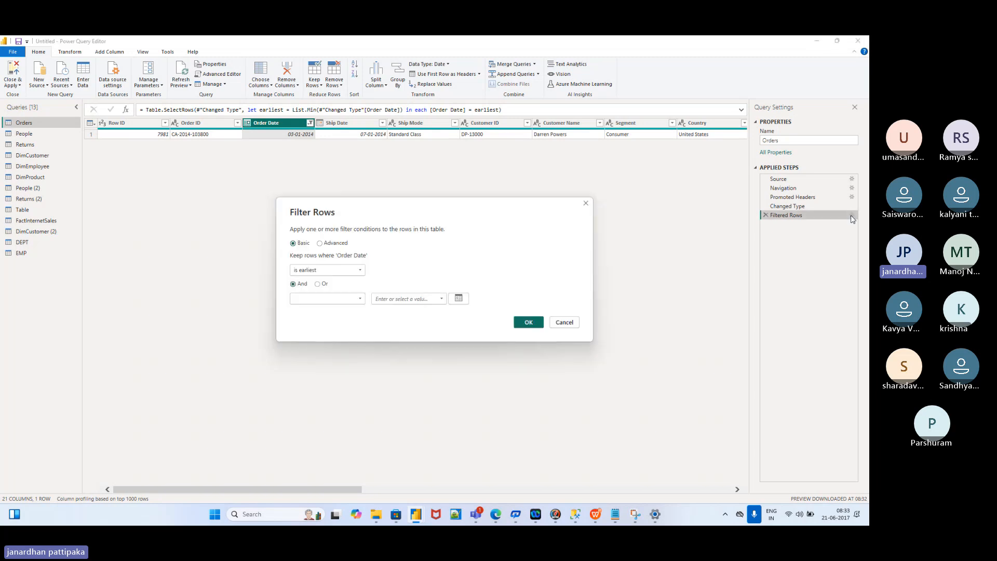
pyautogui.click(359, 271)
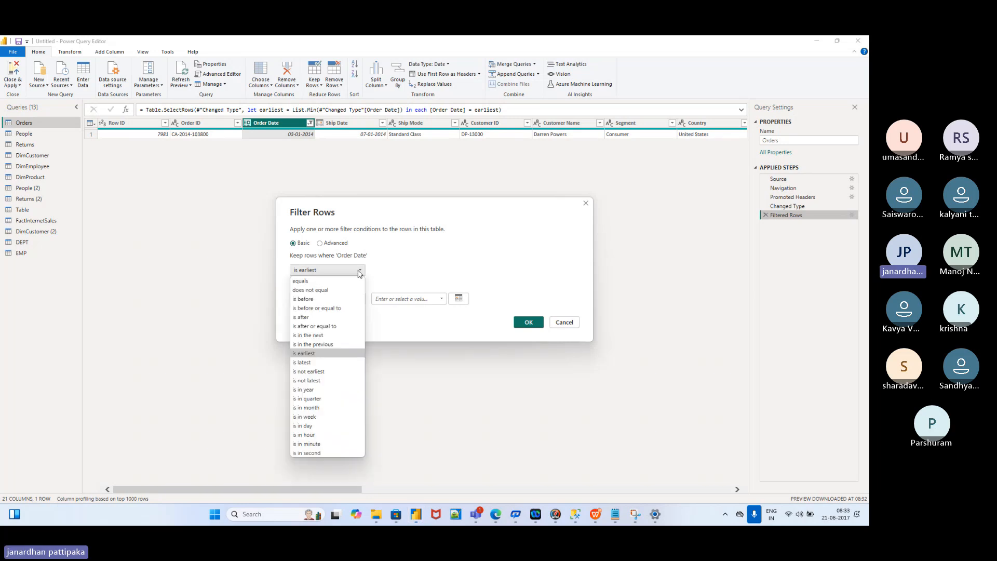
pyautogui.click(312, 372)
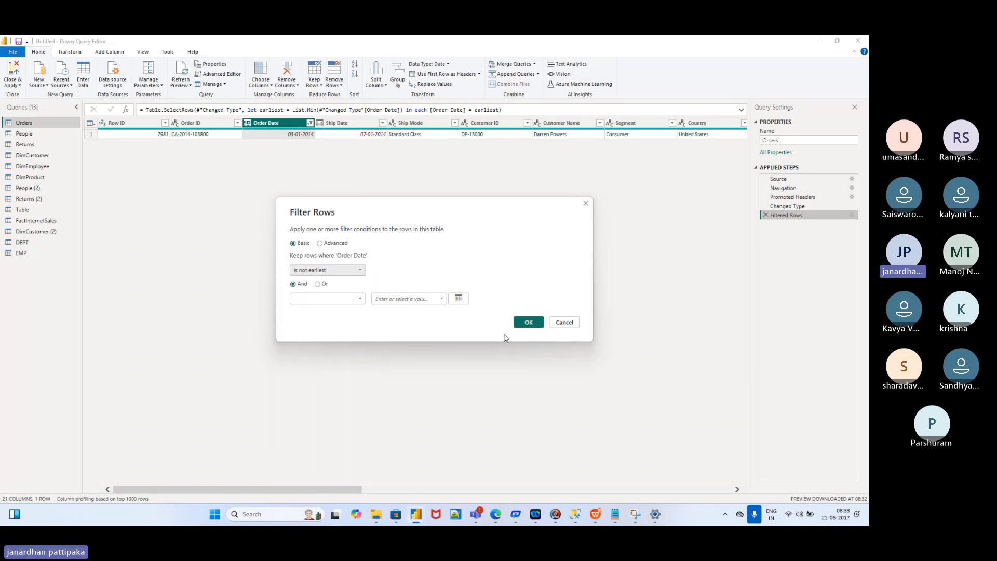
pyautogui.click(528, 323)
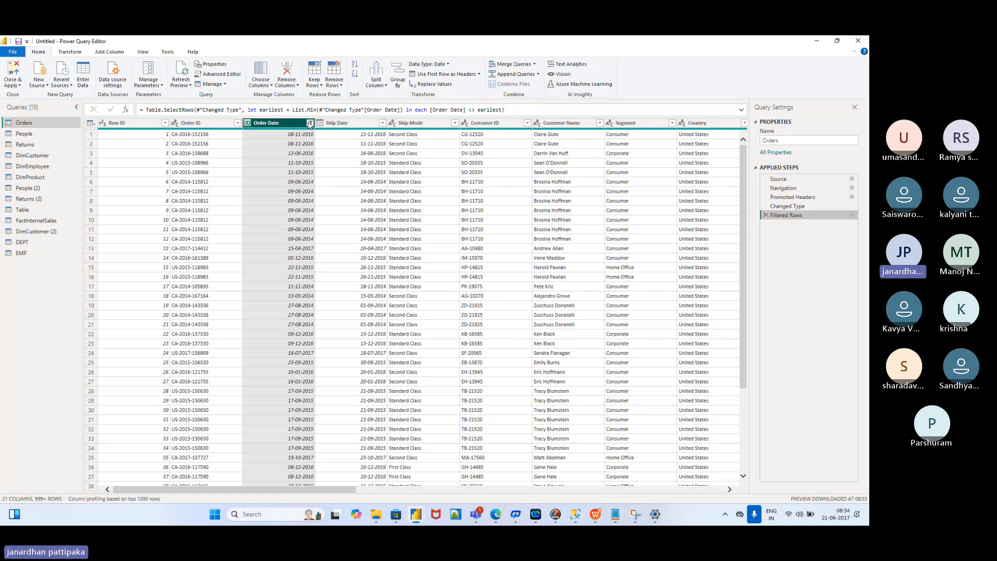
# Step: Change the Order Date filter condition back to is earliest and check the dates it keeps
pyautogui.click(852, 215)
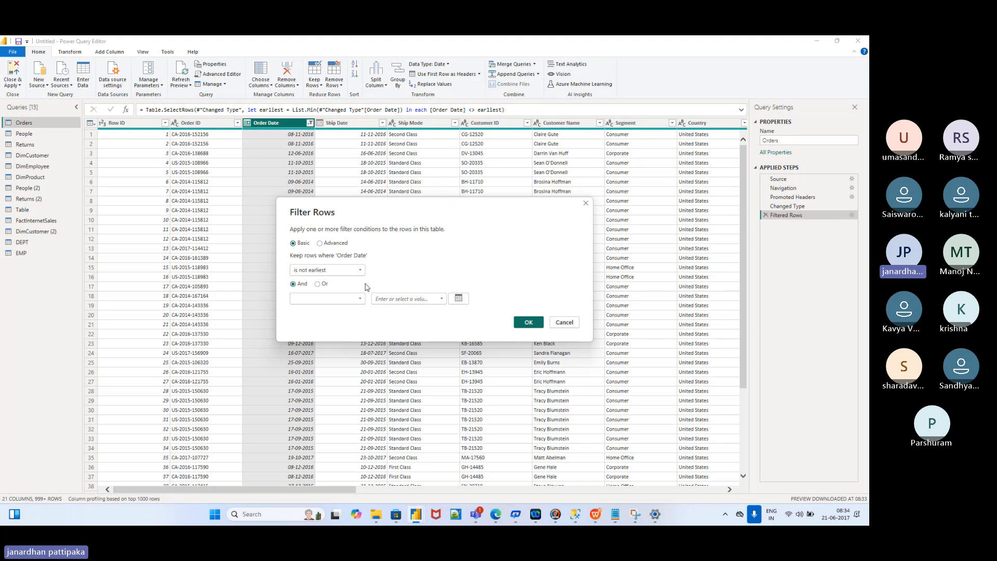
pyautogui.click(360, 271)
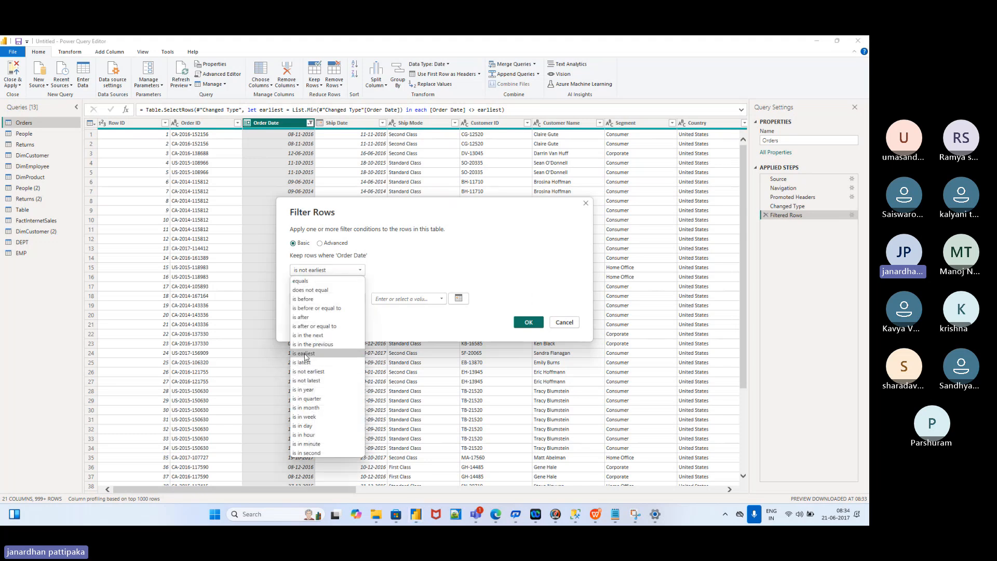
pyautogui.click(305, 354)
pyautogui.click(526, 322)
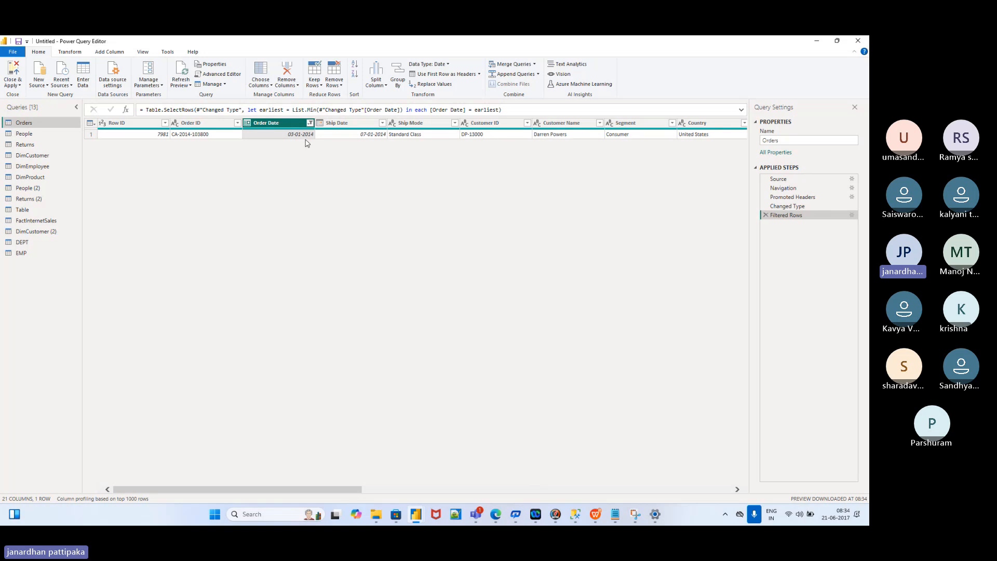
pyautogui.click(310, 123)
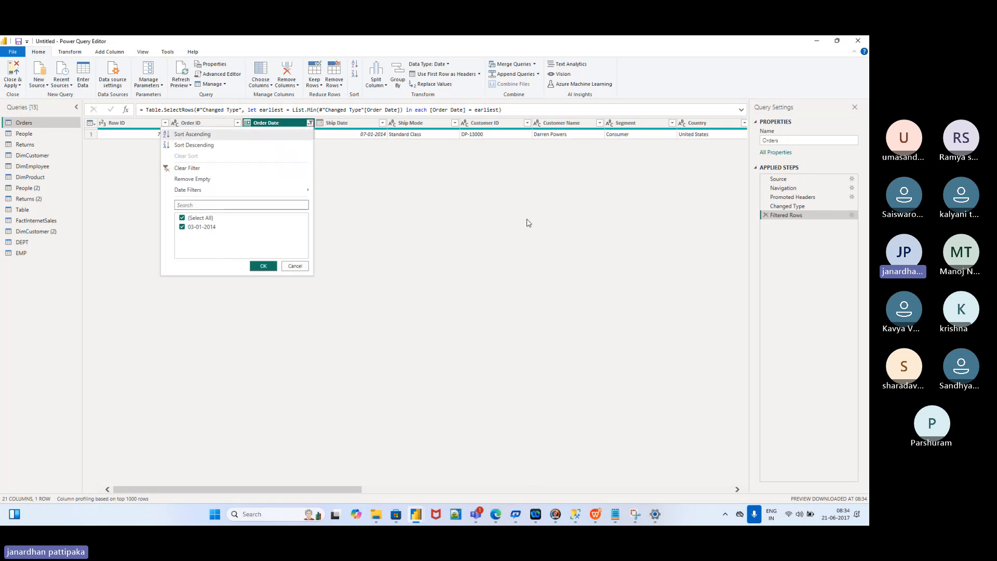
pyautogui.press('Escape')
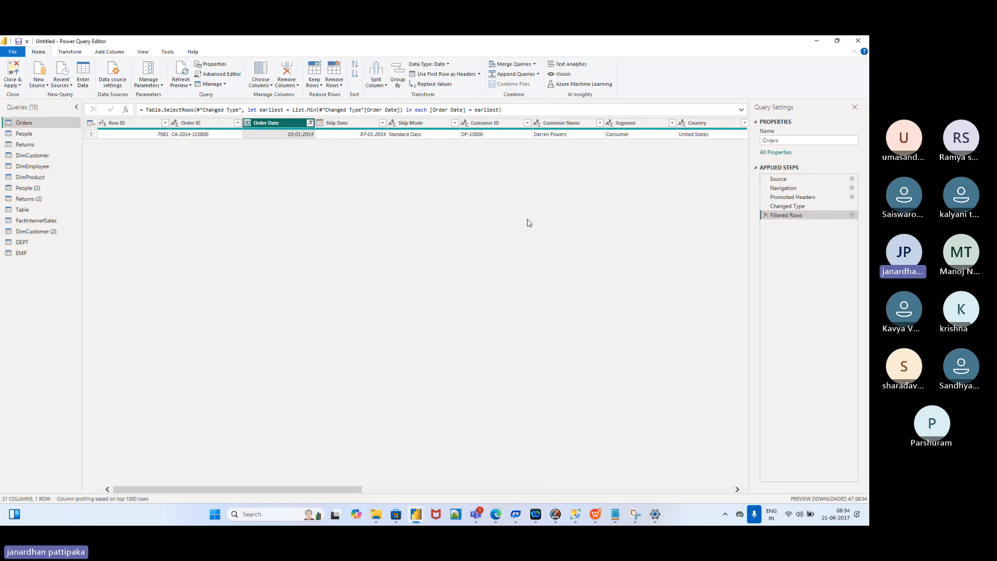
# Step: Set the Order Date filter condition to is not earliest and review the kept dates from first to last
pyautogui.click(851, 215)
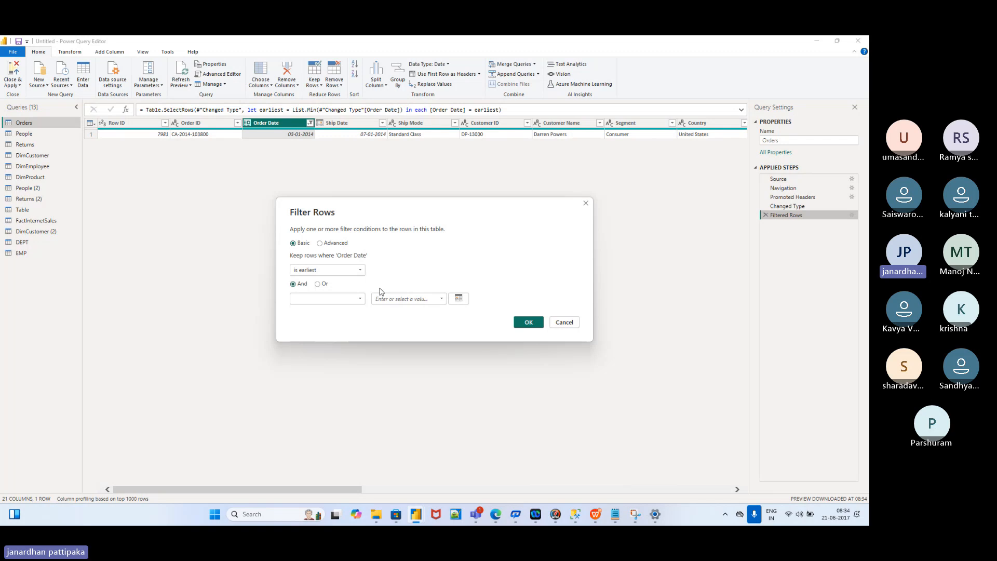
pyautogui.click(361, 271)
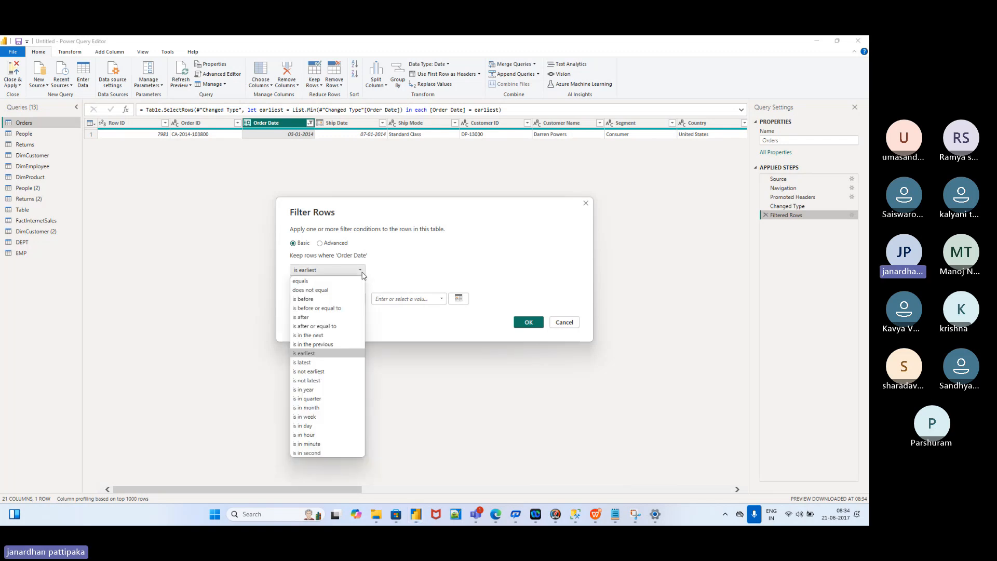
pyautogui.click(308, 382)
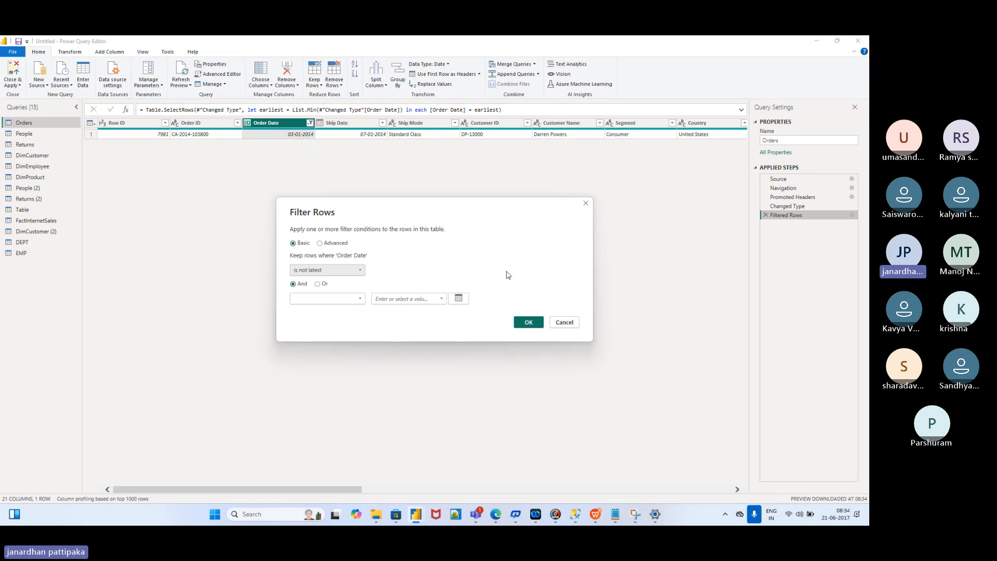
pyautogui.click(360, 271)
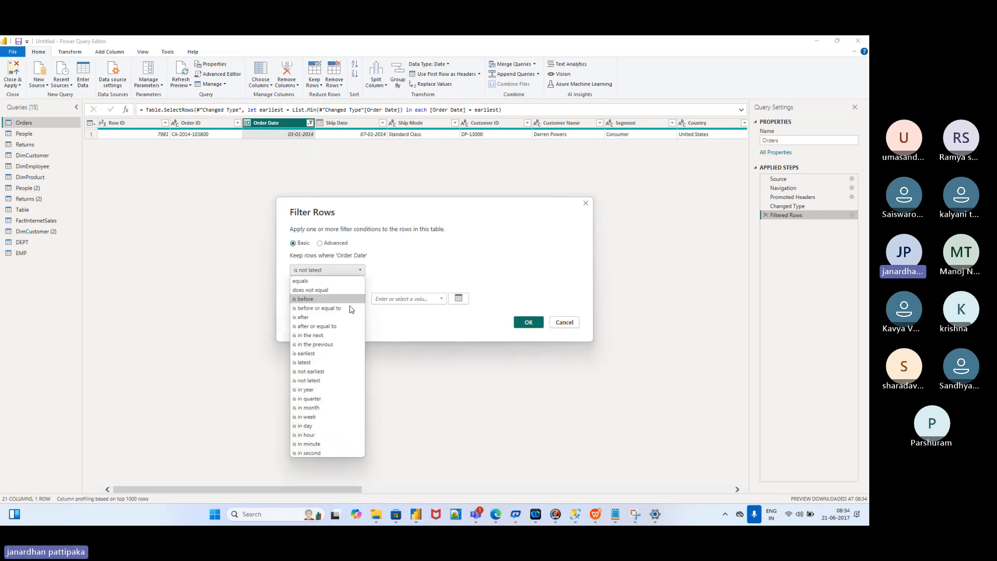
pyautogui.click(320, 372)
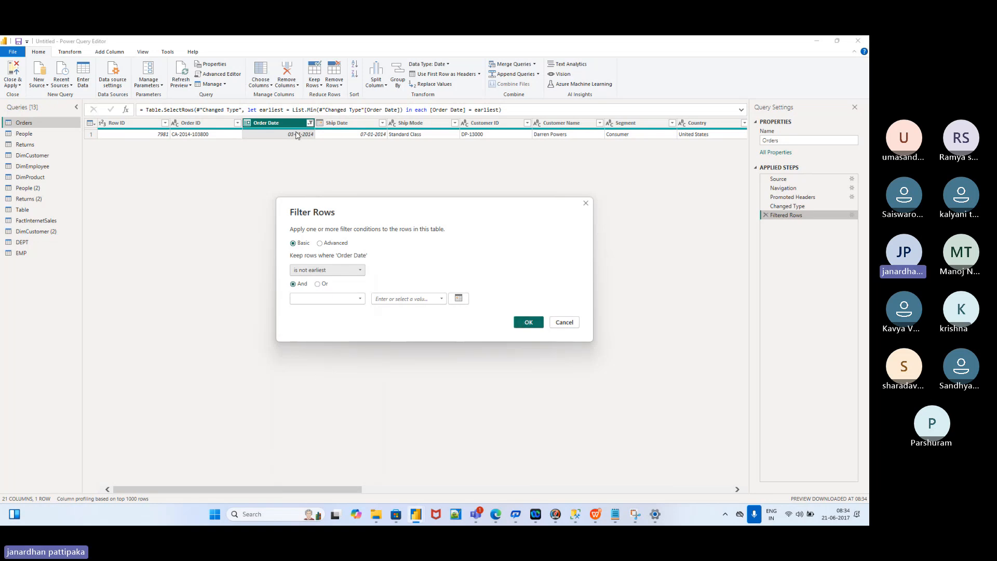
pyautogui.click(528, 323)
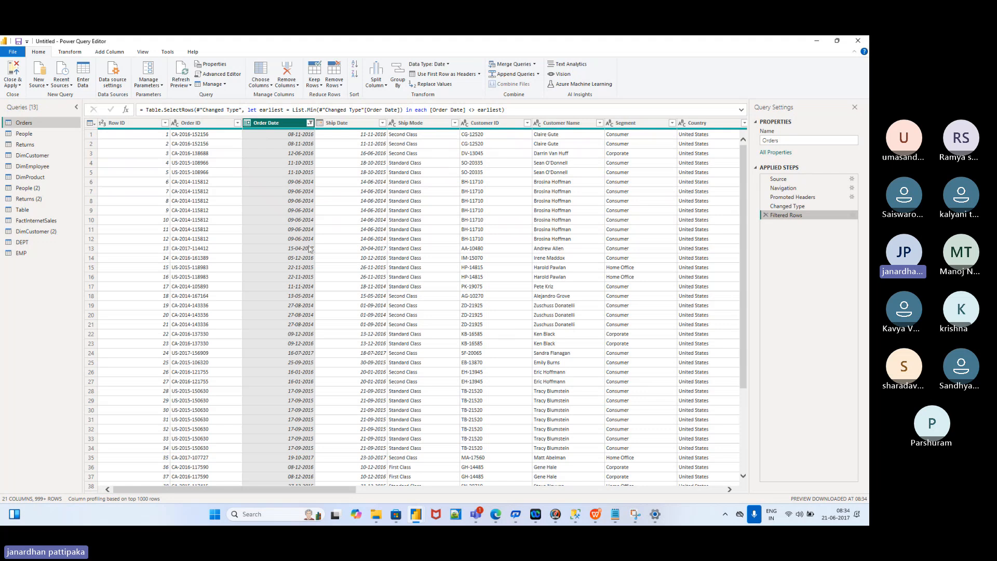
pyautogui.click(310, 123)
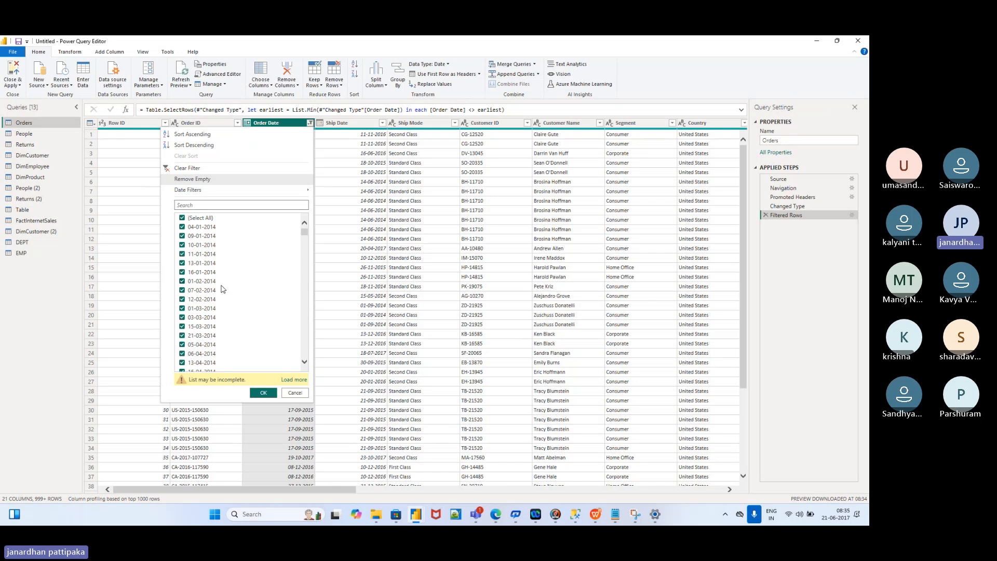
pyautogui.moveTo(305, 232); pyautogui.dragTo(305, 413)
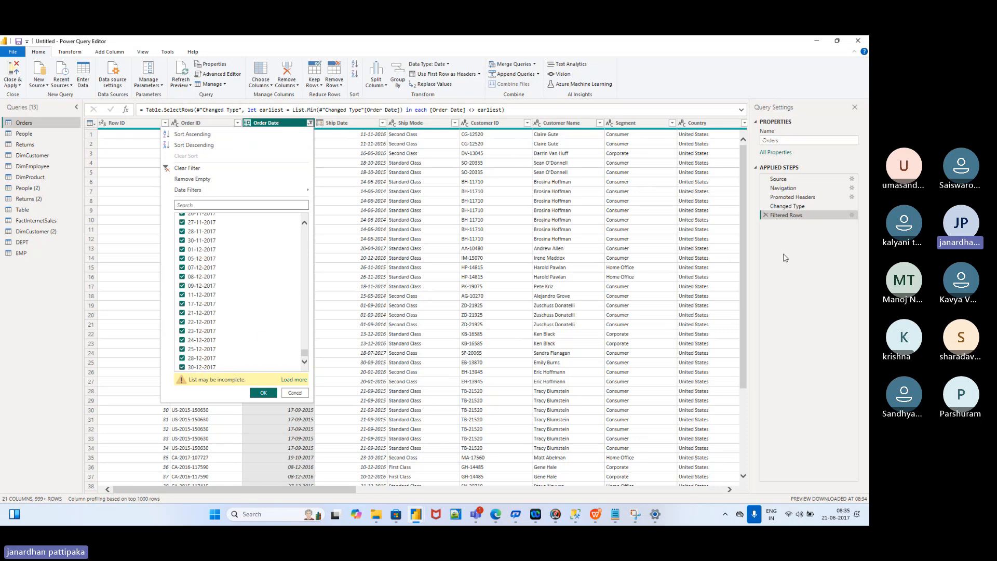
pyautogui.click(447, 159)
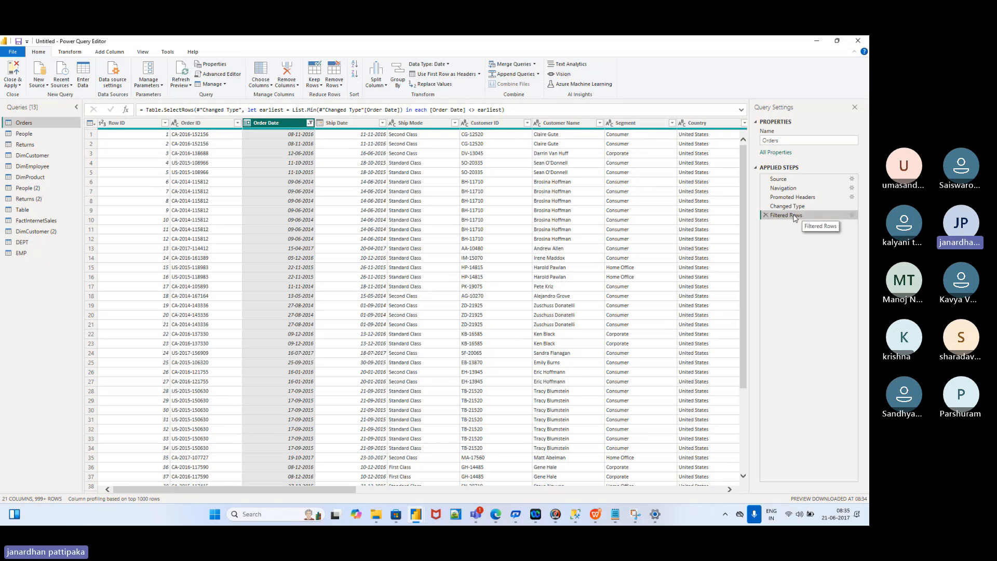
# Step: Edit the filter step to keep rows where Order Date is latest and look through the columns of the kept rows
pyautogui.click(852, 215)
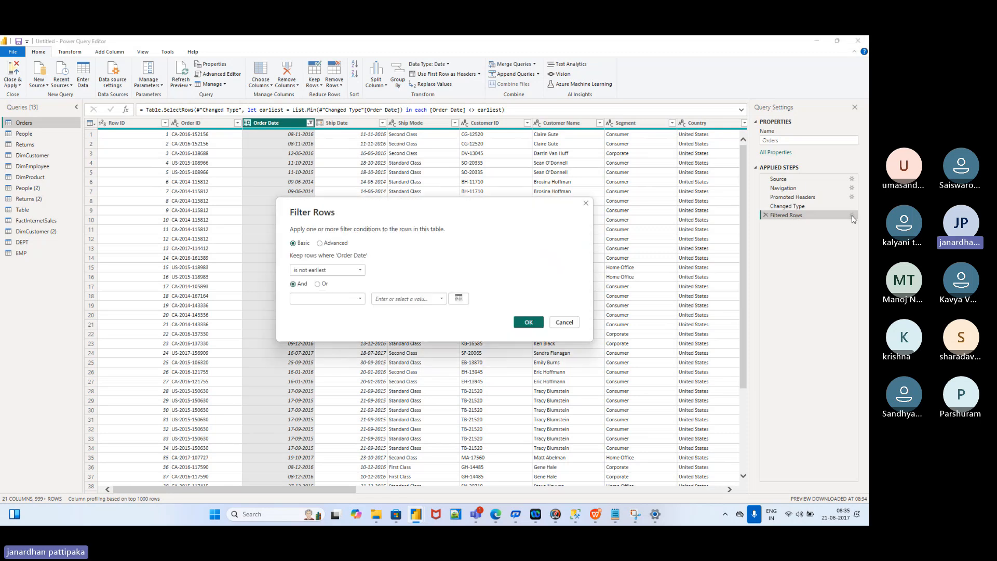
pyautogui.click(360, 270)
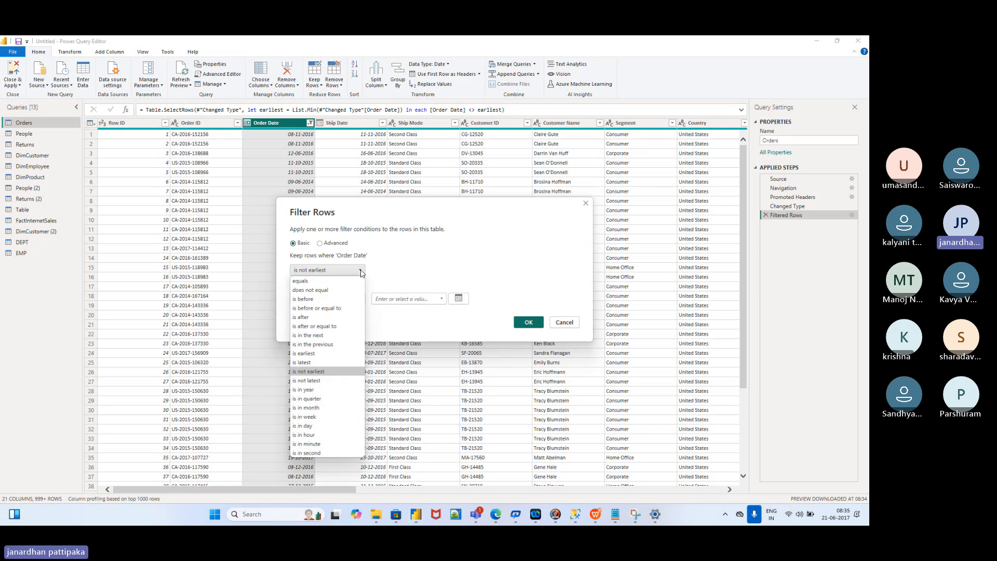
pyautogui.click(305, 363)
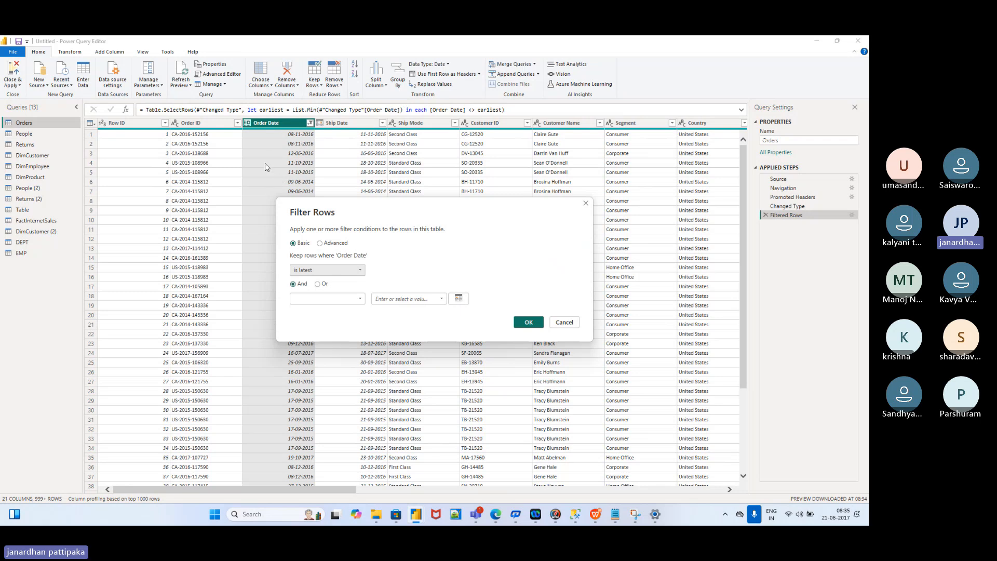
pyautogui.click(528, 323)
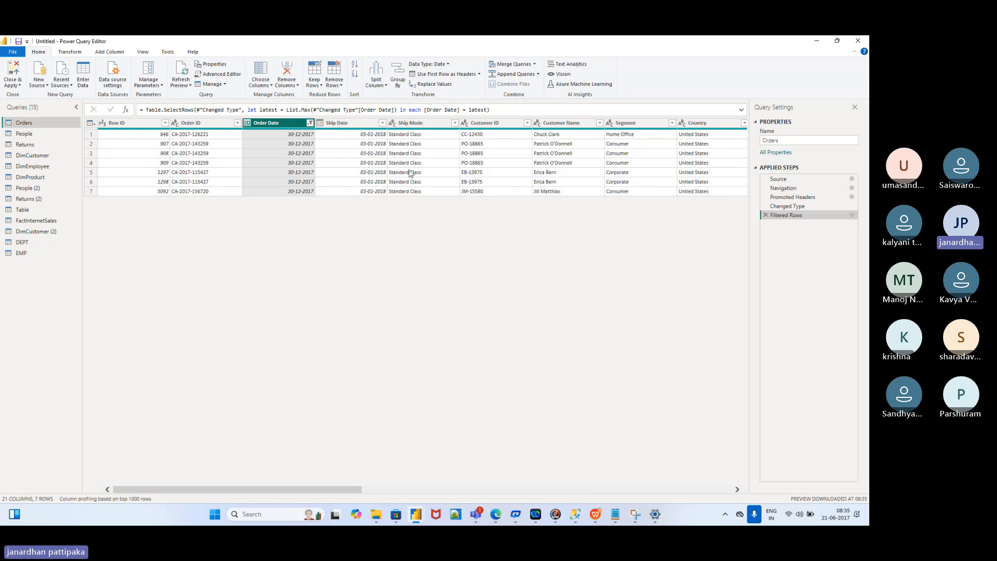
pyautogui.hscroll(3, 552, 150)
pyautogui.hscroll(6, 552, 150)
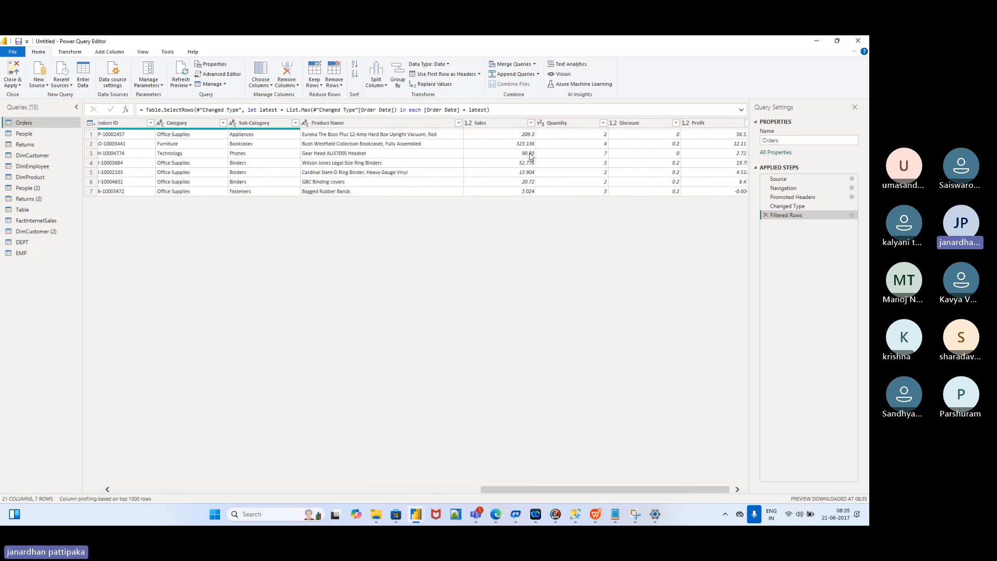
pyautogui.hscroll(-9, 387, 178)
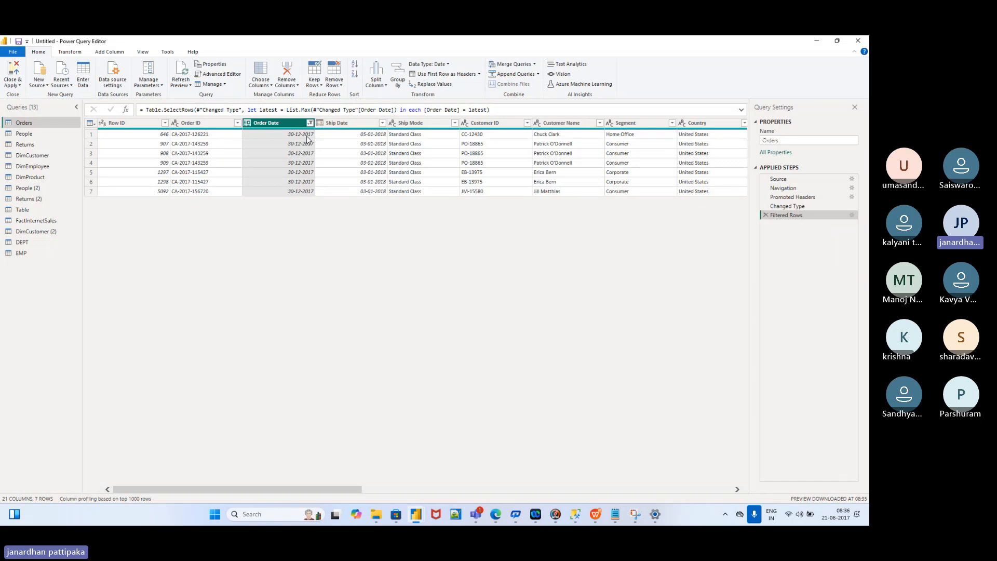
# Step: Edit the filter step to keep rows where Order Date is not latest and review the kept dates down to the last
pyautogui.click(853, 216)
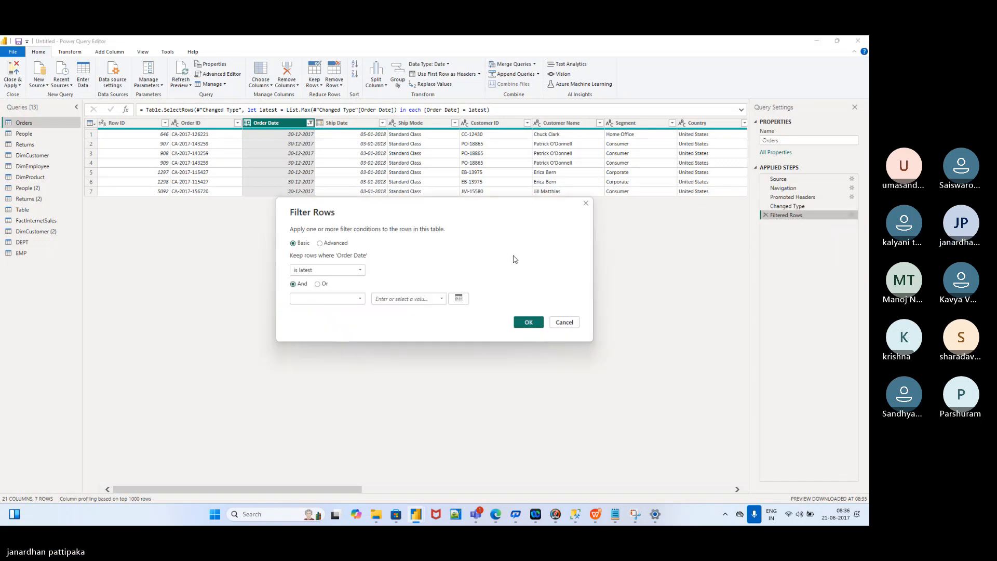
pyautogui.click(360, 271)
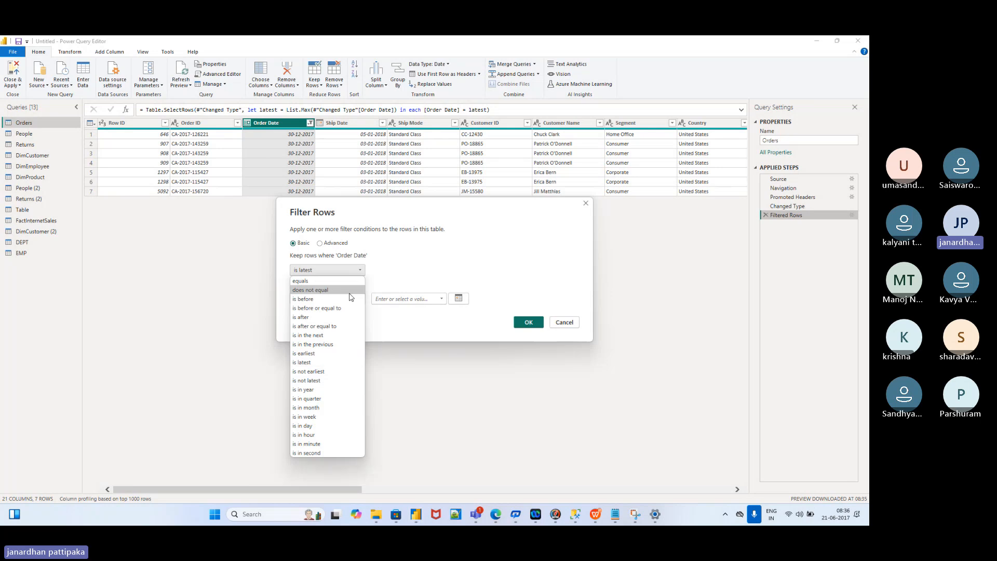
pyautogui.click(311, 380)
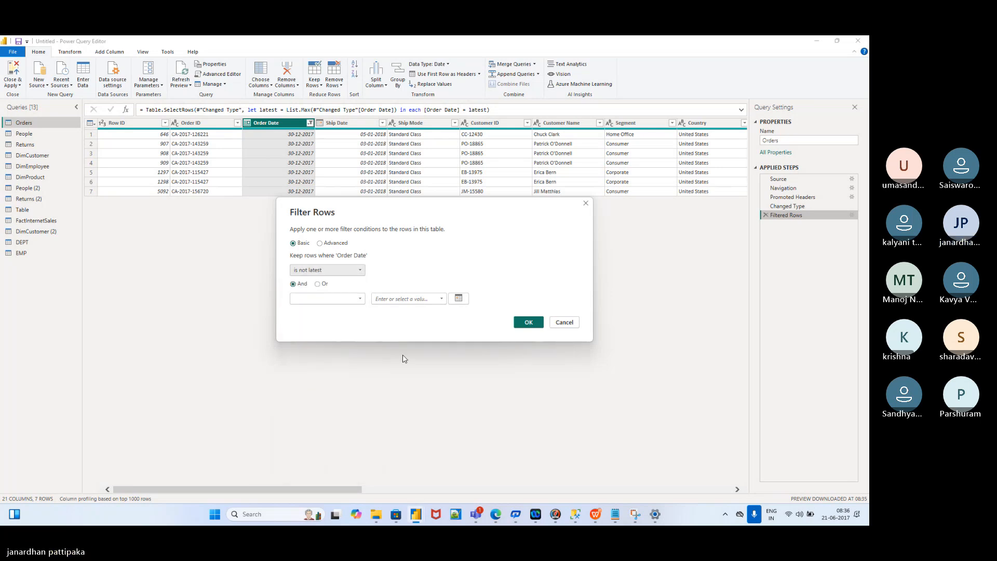
pyautogui.click(529, 323)
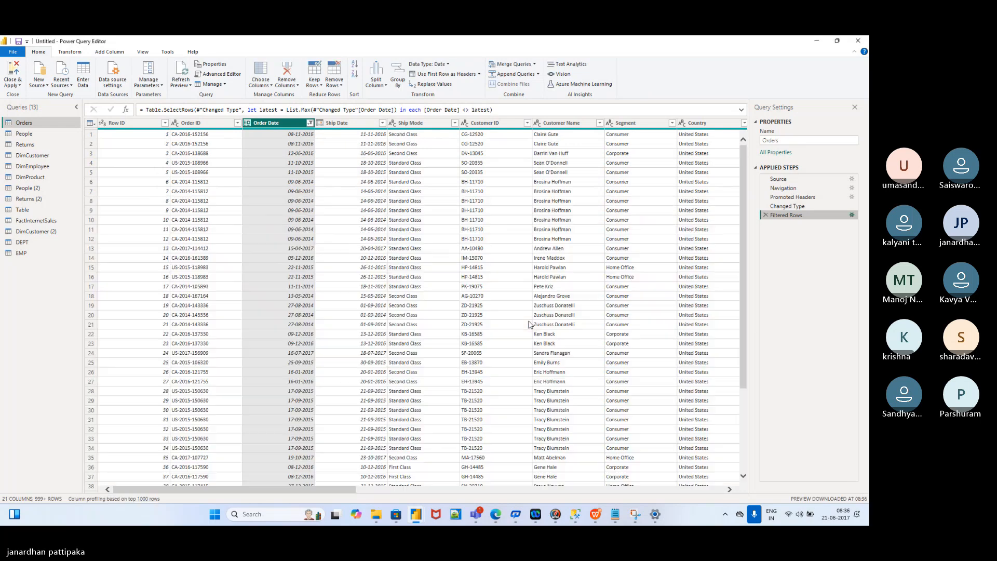
pyautogui.click(310, 122)
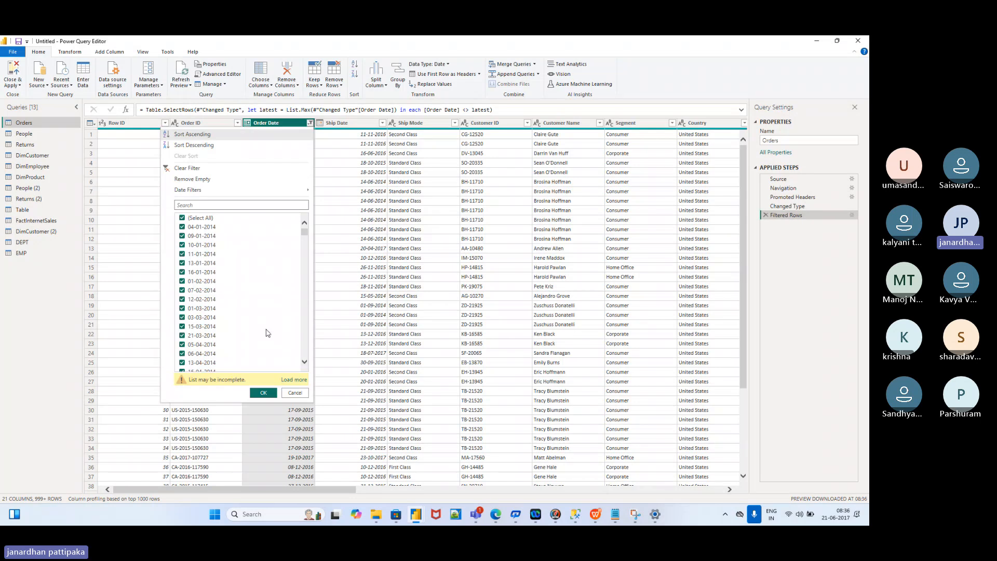
pyautogui.scroll(-10, 268, 333)
pyautogui.scroll(-15, 267, 333)
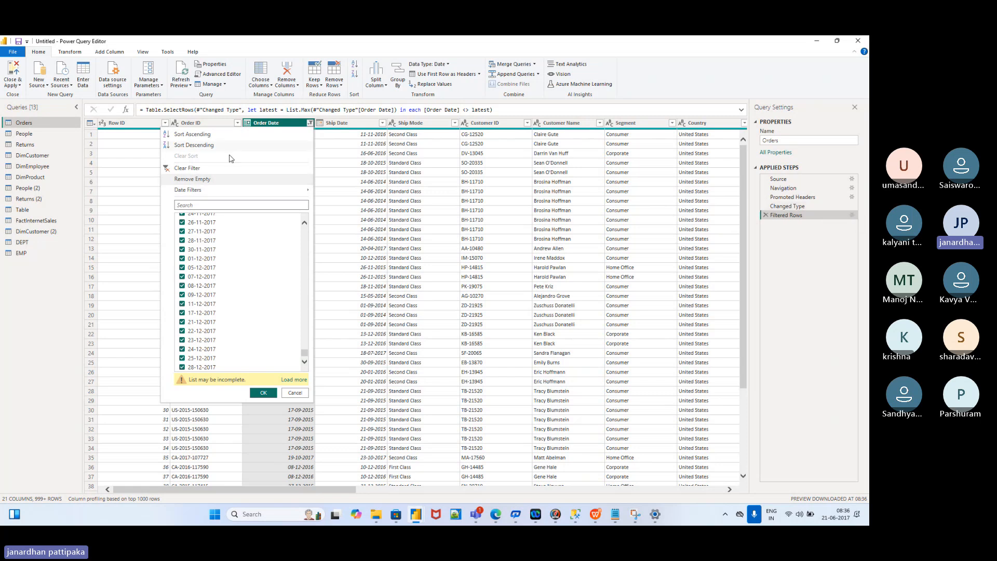
# Step: Clear the Order Date filter and apply the Next Year date filter to the column
pyautogui.click(187, 168)
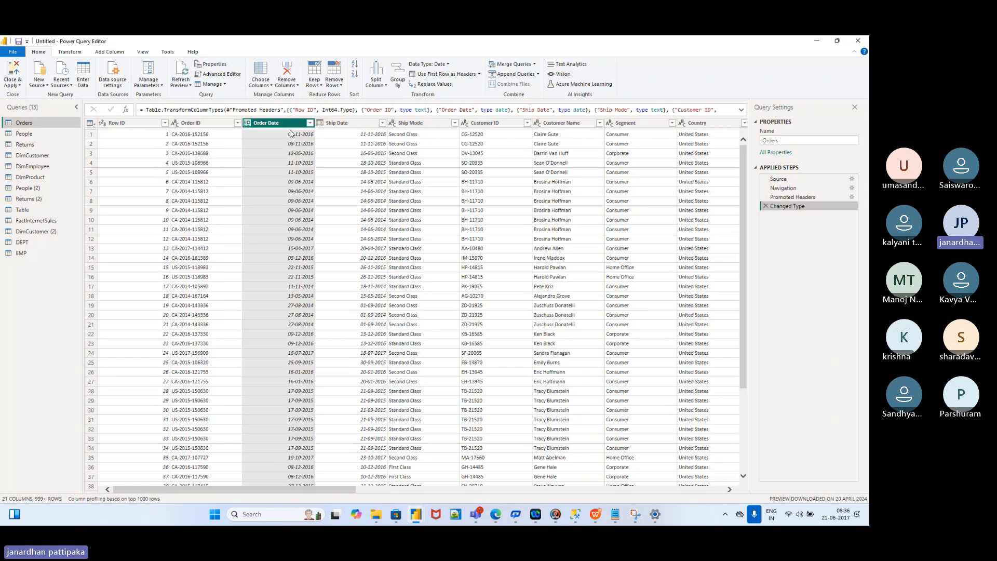
pyautogui.click(309, 123)
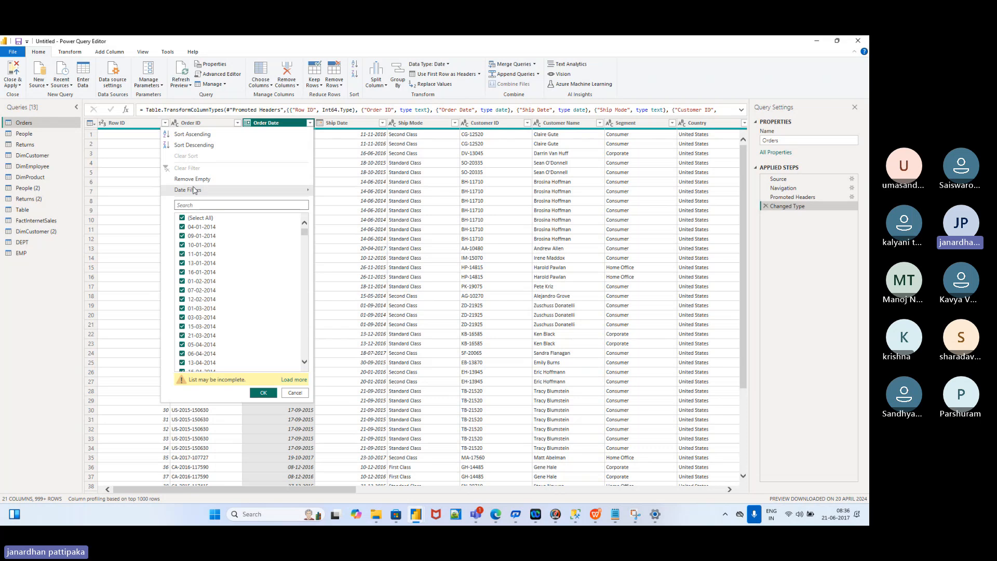
pyautogui.moveTo(195, 192)
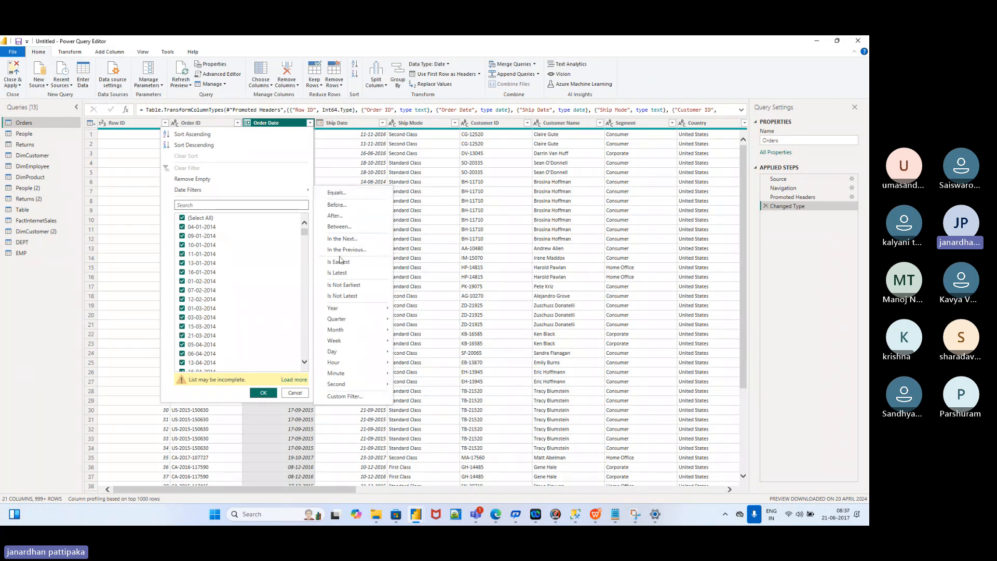
pyautogui.moveTo(332, 309)
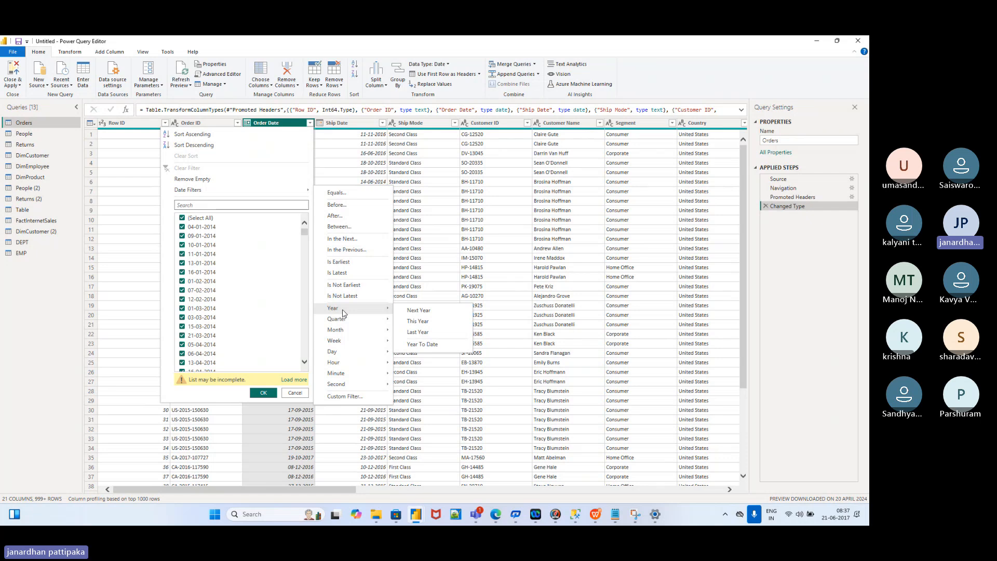
pyautogui.click(410, 311)
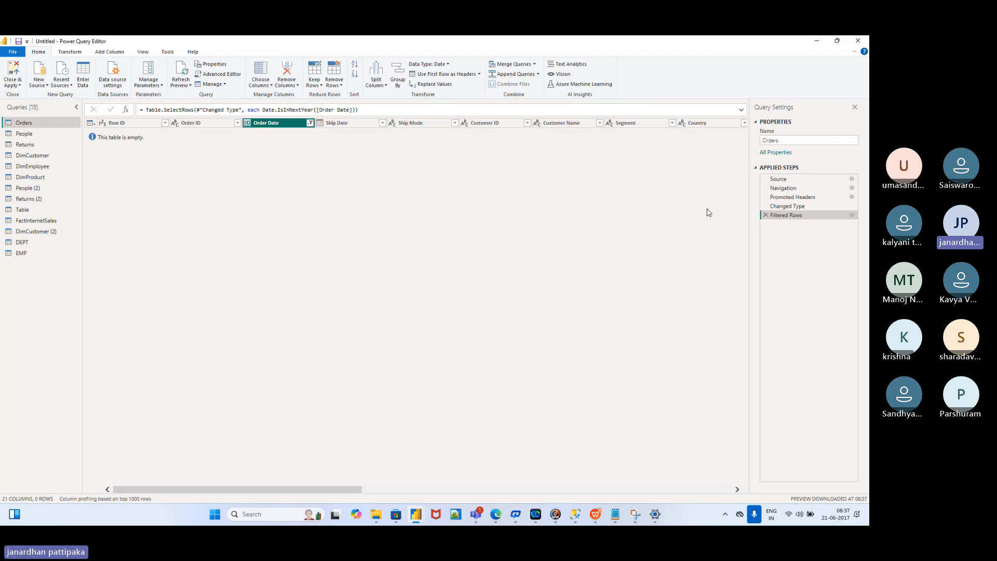
# Step: Change the Order Date filter's year period to Last Year and review the kept dates from first to last
pyautogui.click(852, 215)
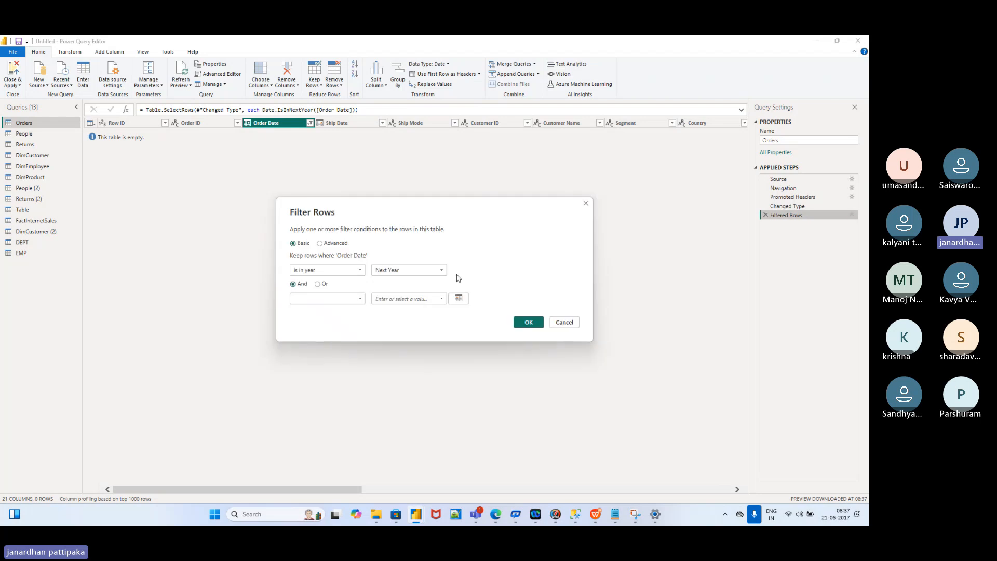
pyautogui.click(442, 270)
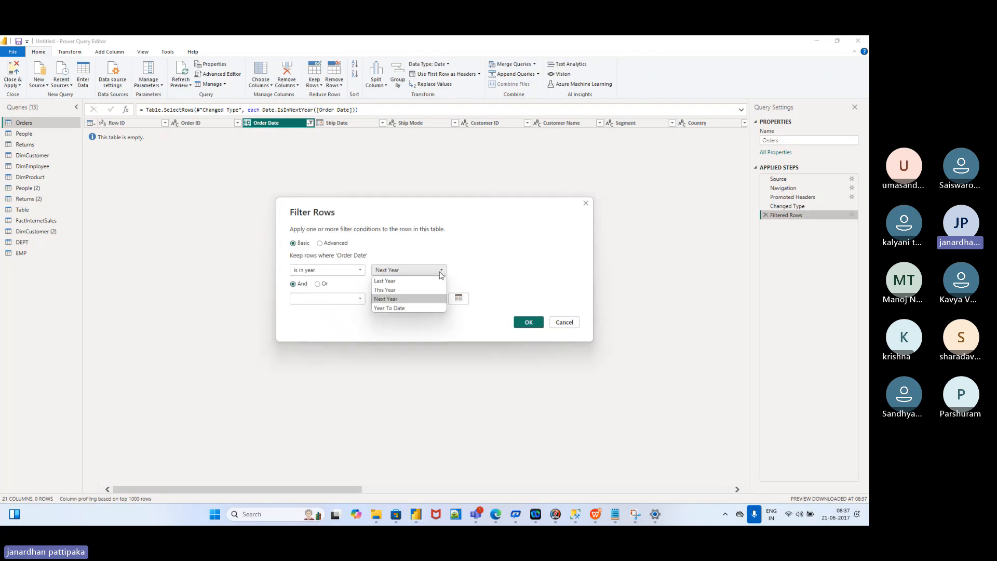
pyautogui.click(378, 282)
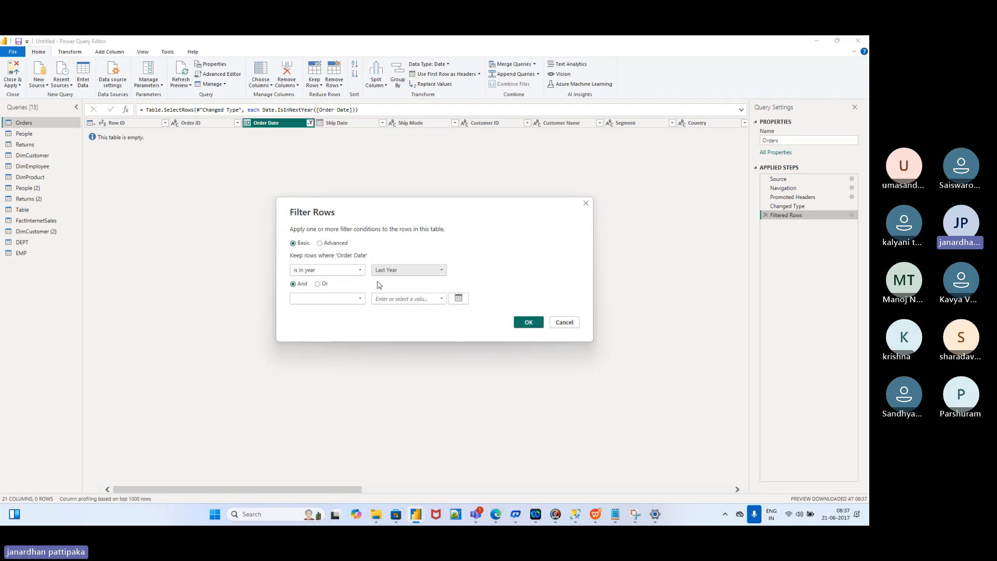
pyautogui.click(529, 323)
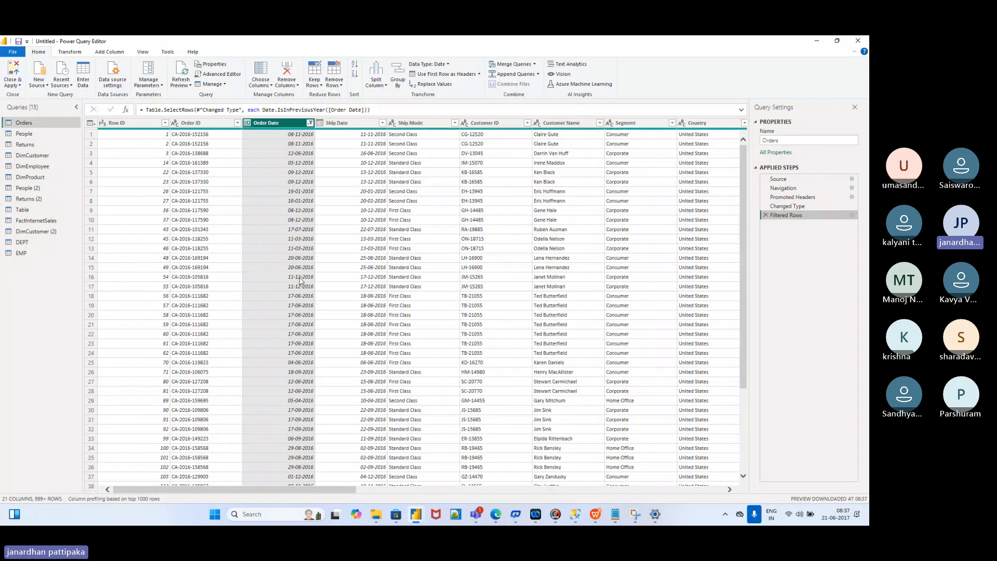
pyautogui.moveTo(655, 514)
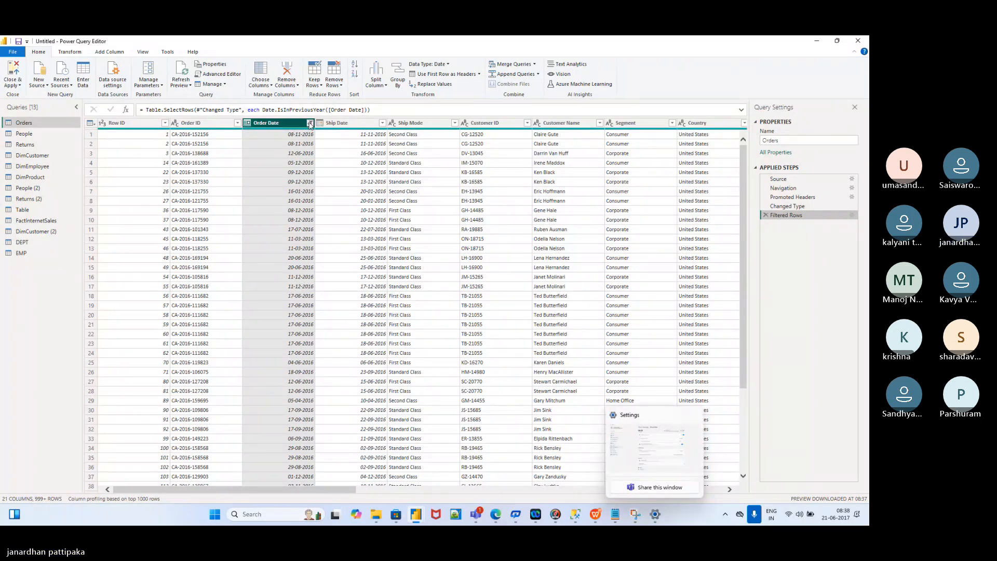
pyautogui.click(310, 123)
pyautogui.scroll(-5, 233, 291)
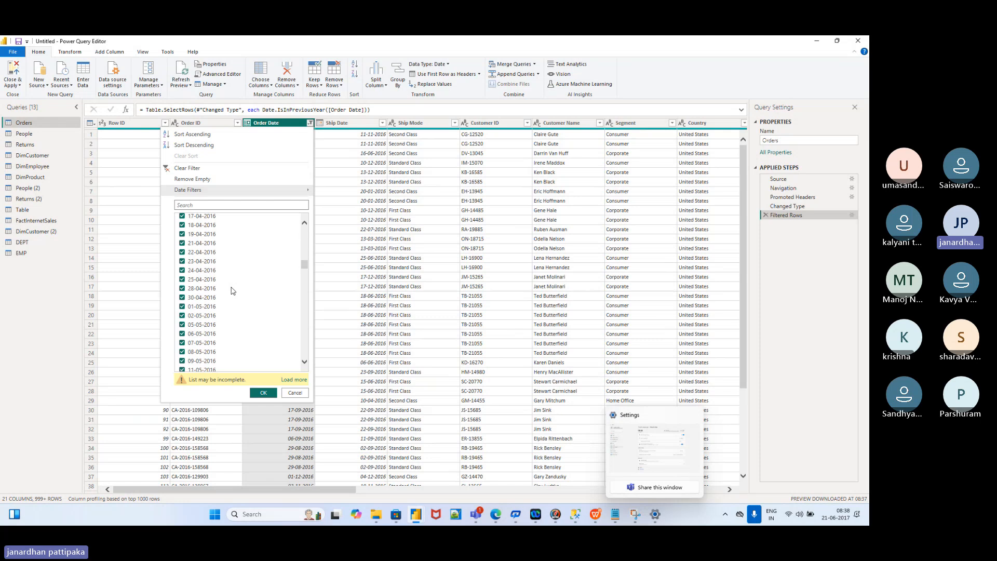
pyautogui.scroll(-10, 232, 291)
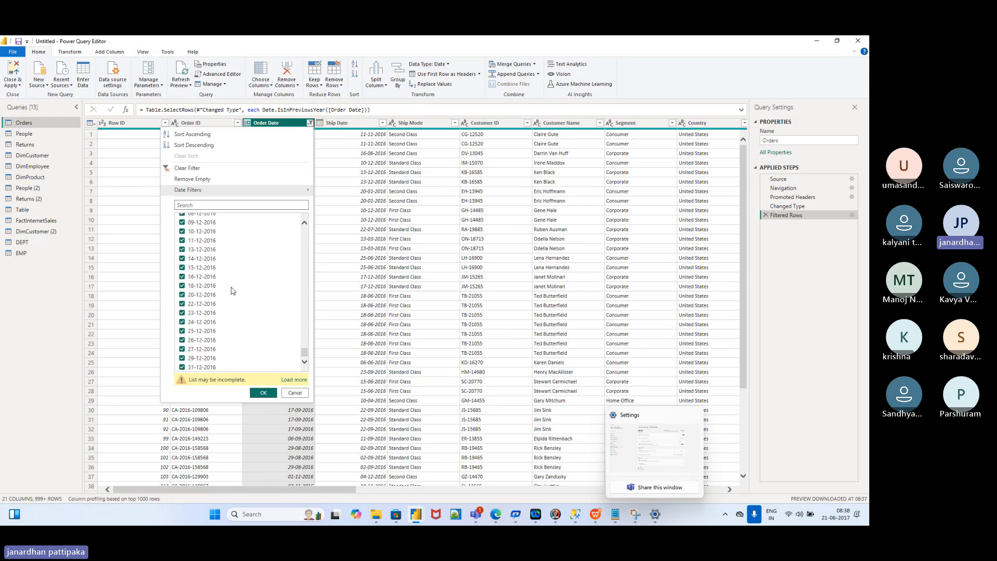
pyautogui.scroll(15, 232, 291)
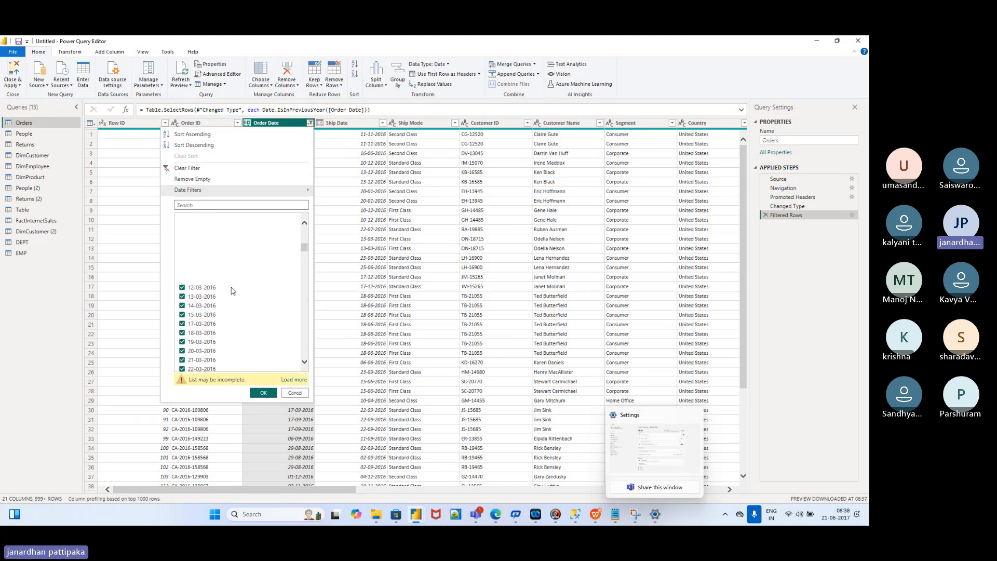
pyautogui.scroll(7, 233, 290)
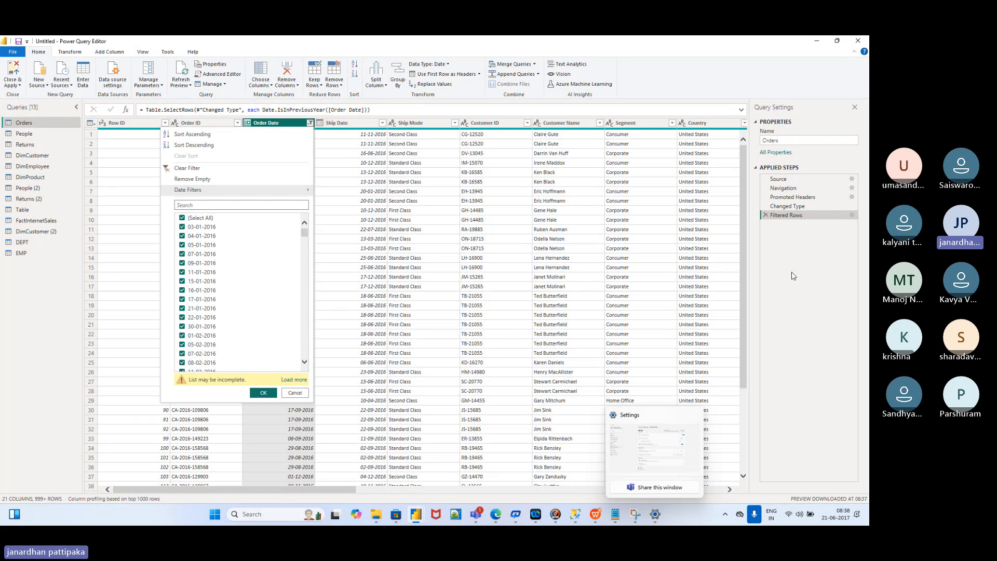
# Step: Set the Order Date filter's year period to This Year and look through the dates it keeps
pyautogui.click(853, 216)
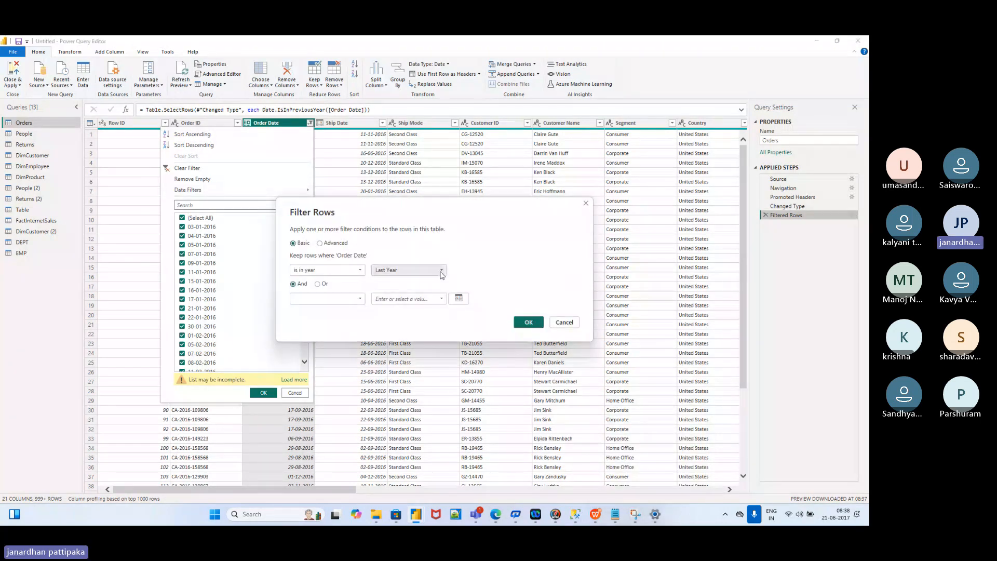
pyautogui.click(442, 273)
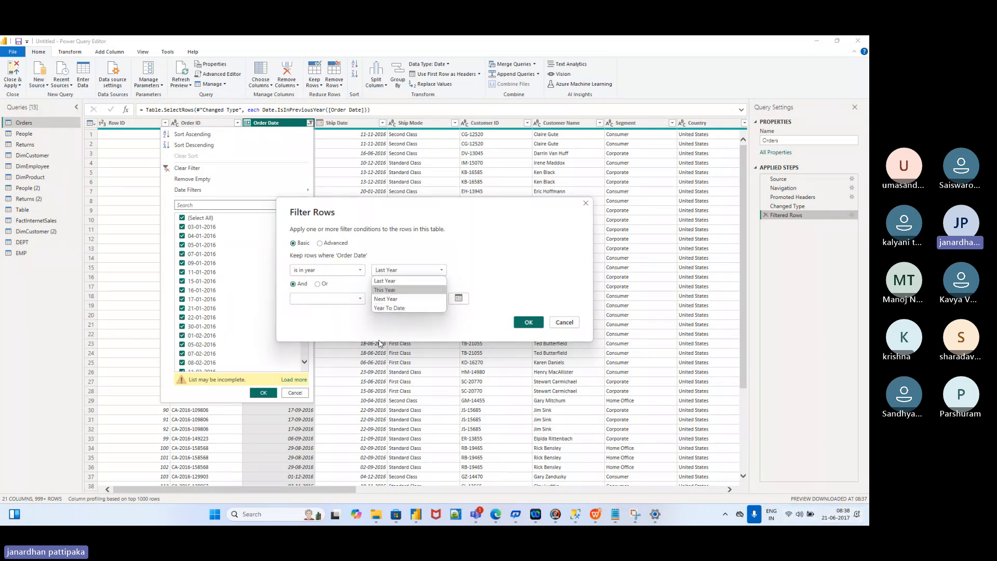
pyautogui.click(387, 291)
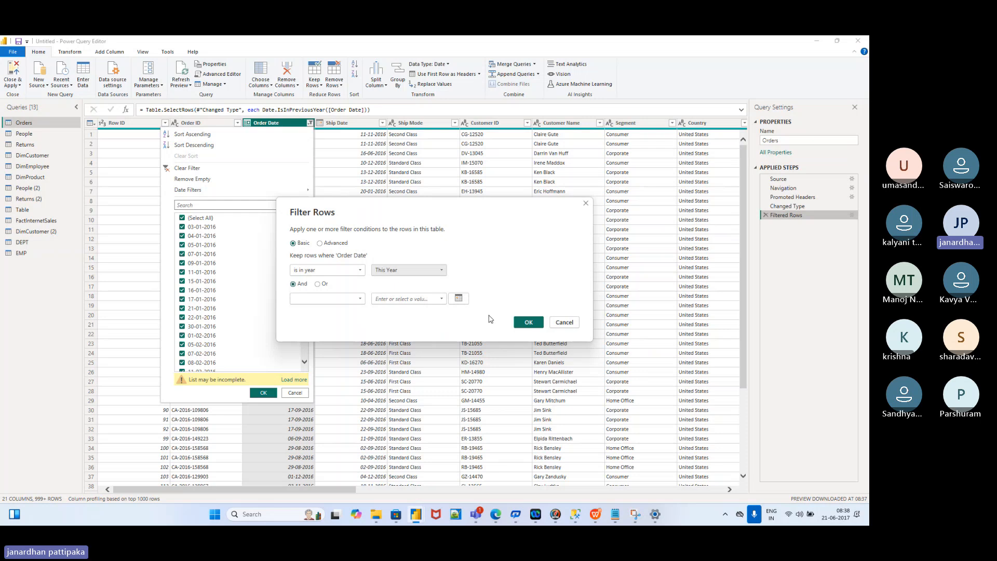
pyautogui.click(528, 323)
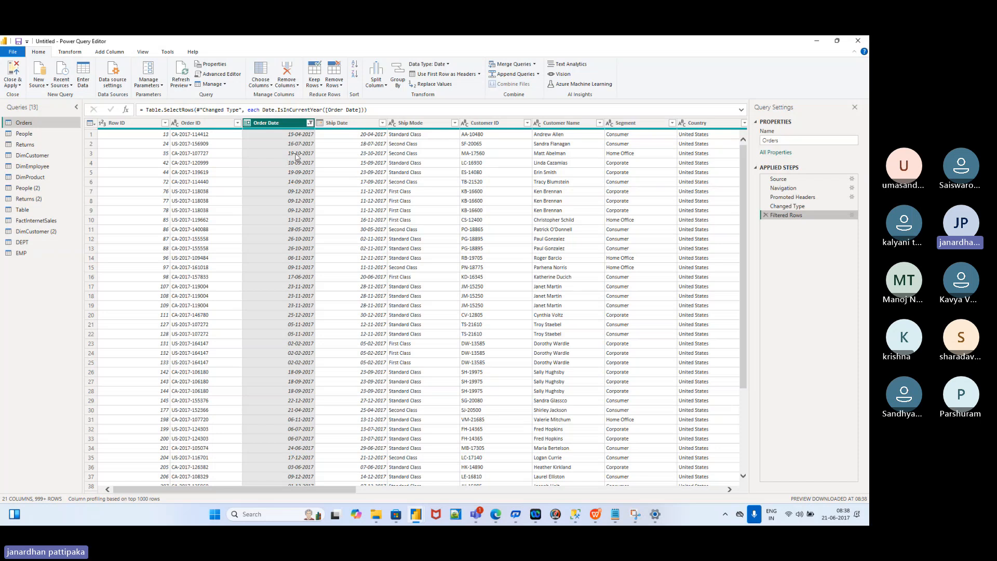
pyautogui.click(310, 124)
pyautogui.scroll(-3, 224, 296)
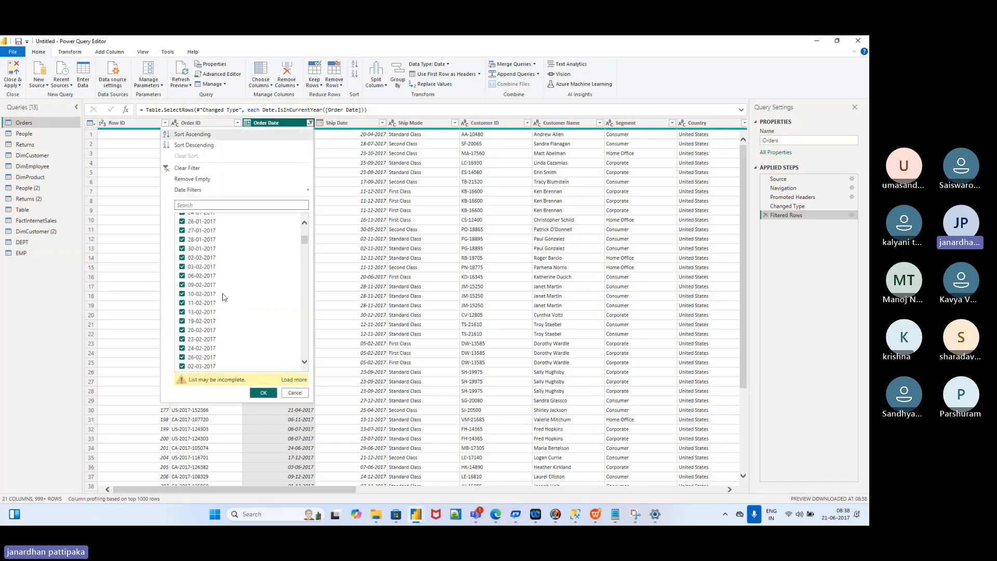
pyautogui.scroll(-20, 224, 297)
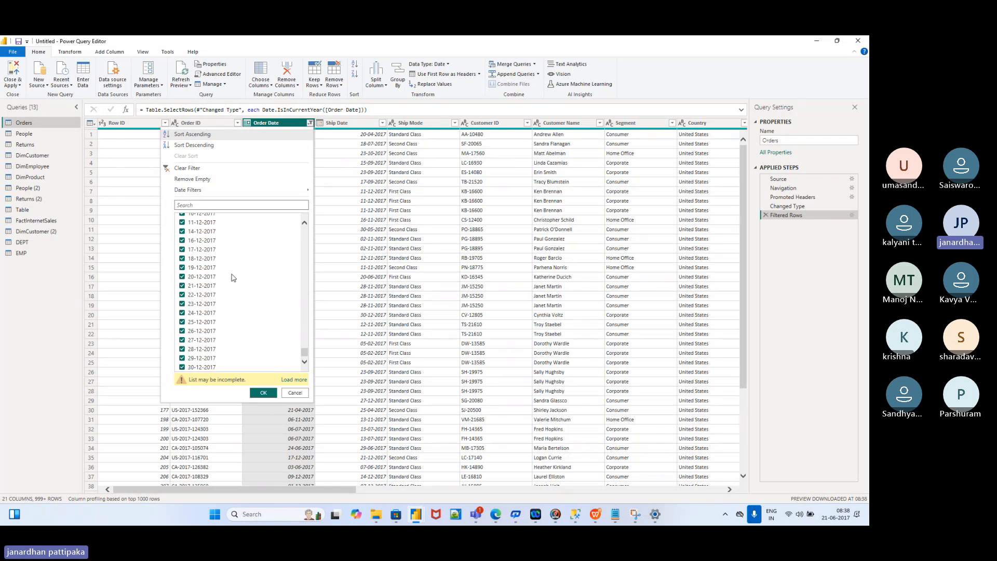
pyautogui.scroll(15, 232, 277)
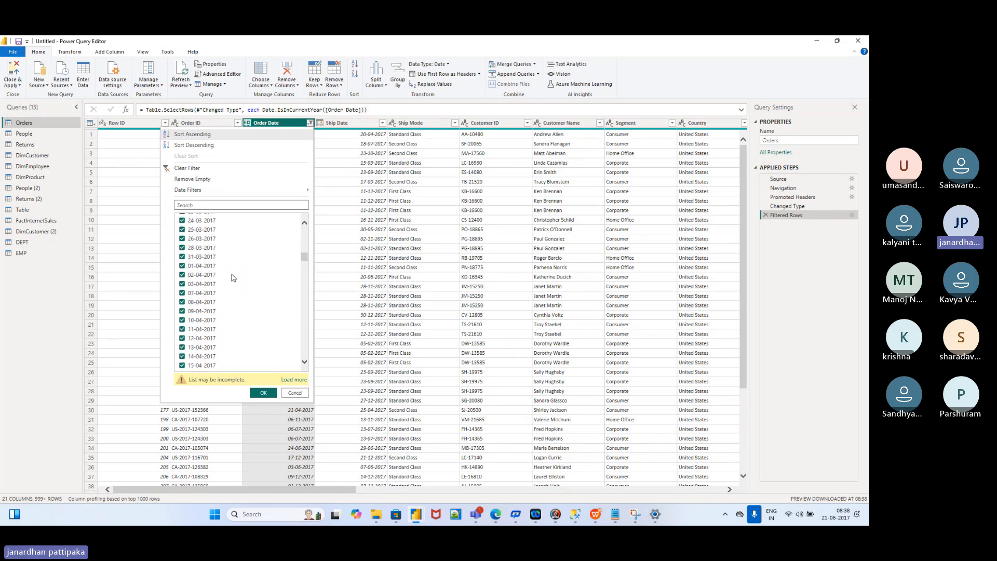
# Step: Set the Order Date filter's year period to Year To Date and check the kept dates through the last one
pyautogui.click(852, 215)
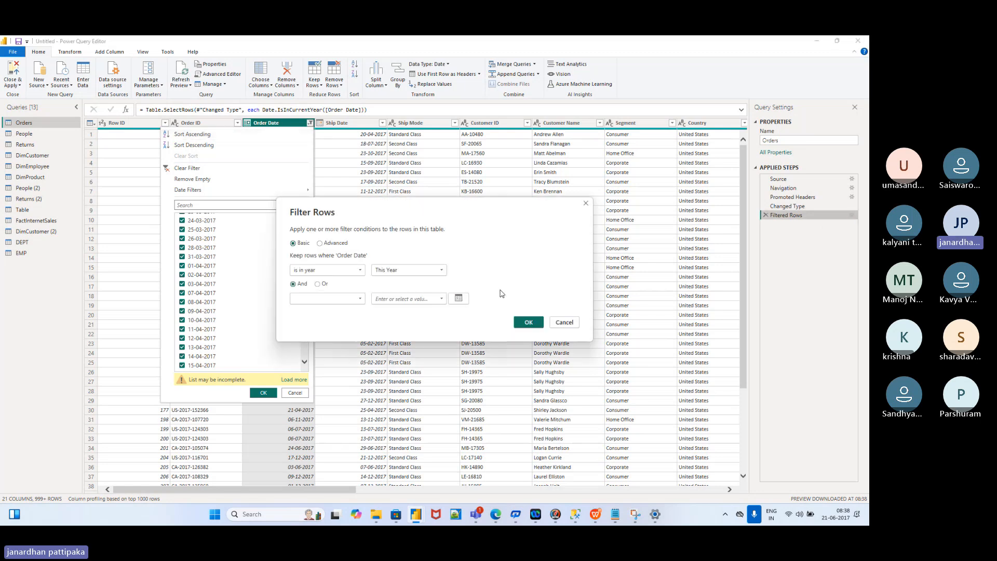
pyautogui.click(442, 271)
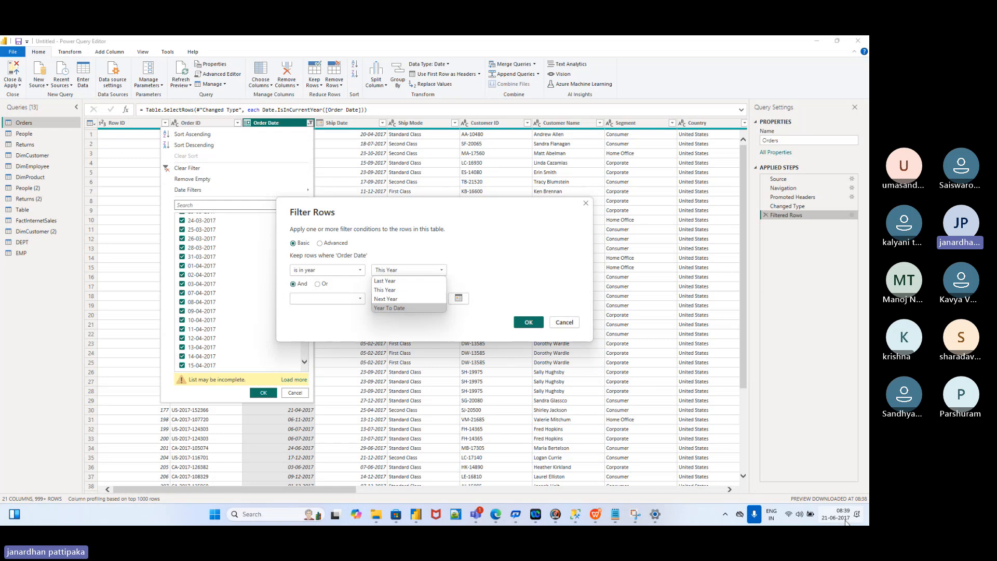
pyautogui.click(400, 309)
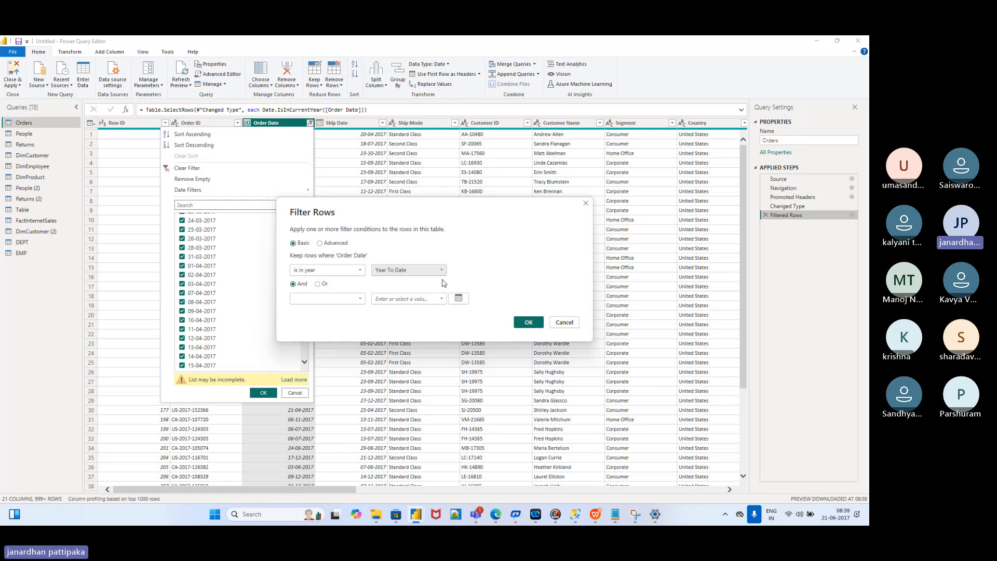
pyautogui.click(528, 322)
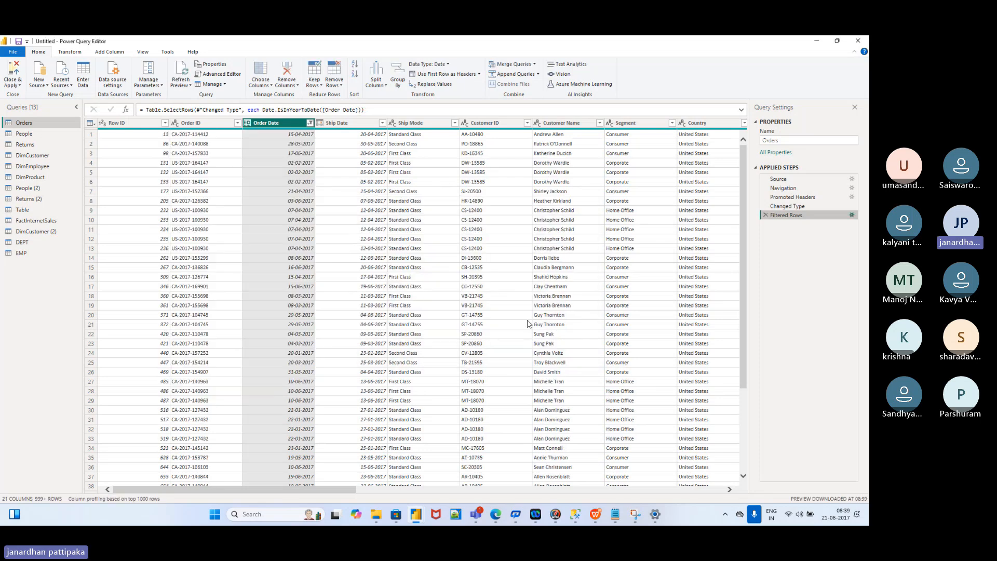
pyautogui.click(310, 123)
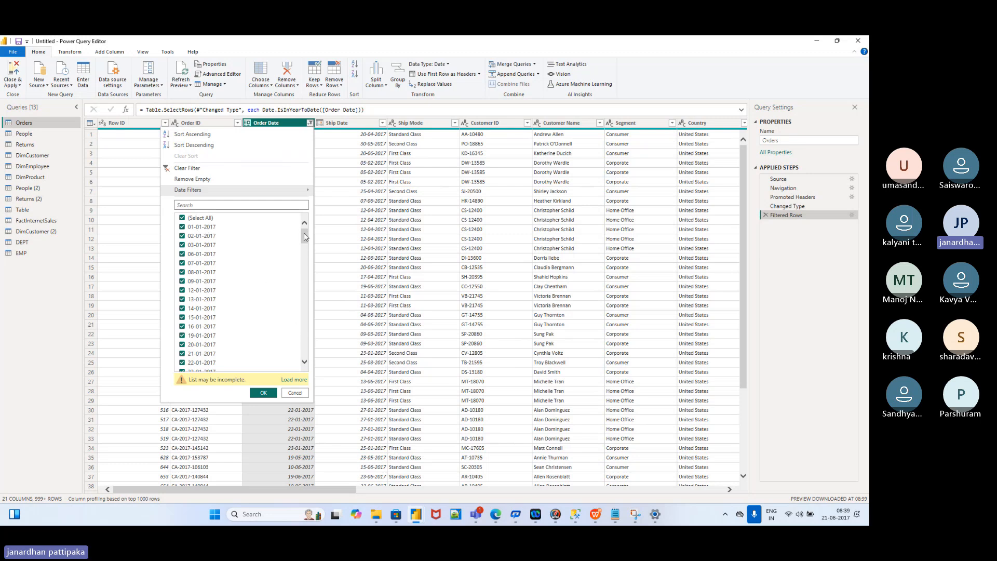
pyautogui.moveTo(304, 234); pyautogui.dragTo(308, 349)
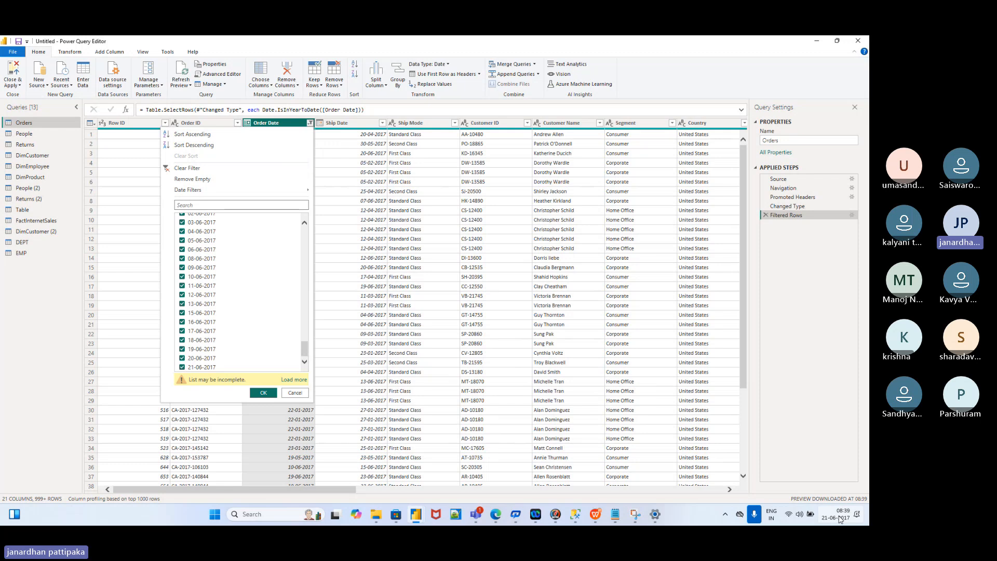
pyautogui.click(354, 173)
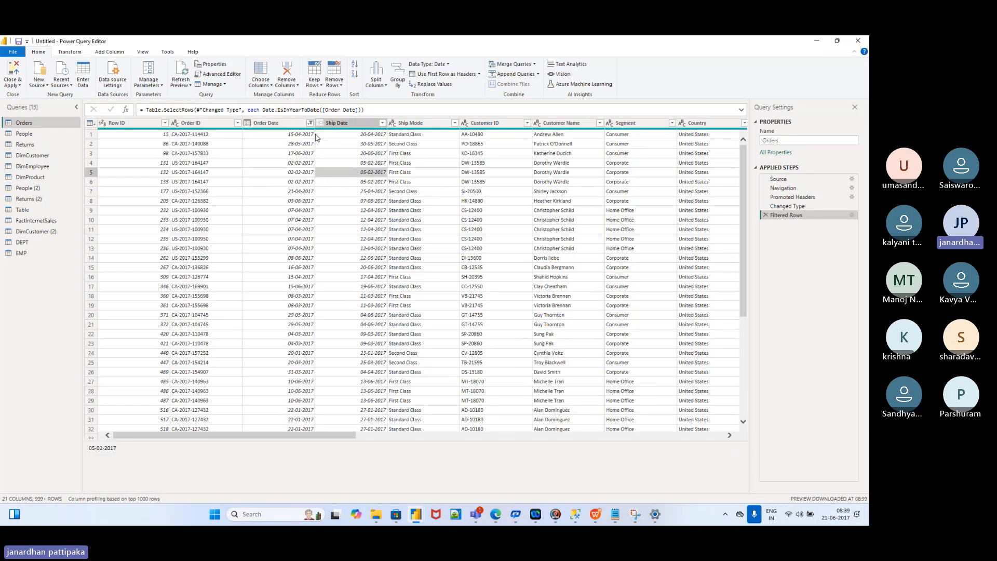
# Step: Clear the Year To Date filter from the Order Date column and bring up its quarter date filter choices
pyautogui.click(852, 215)
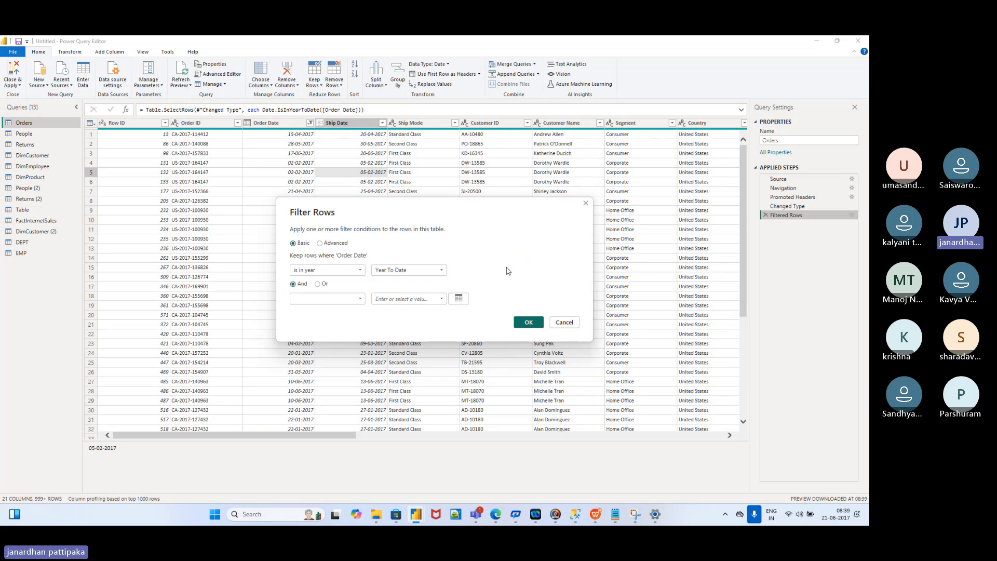
pyautogui.click(528, 322)
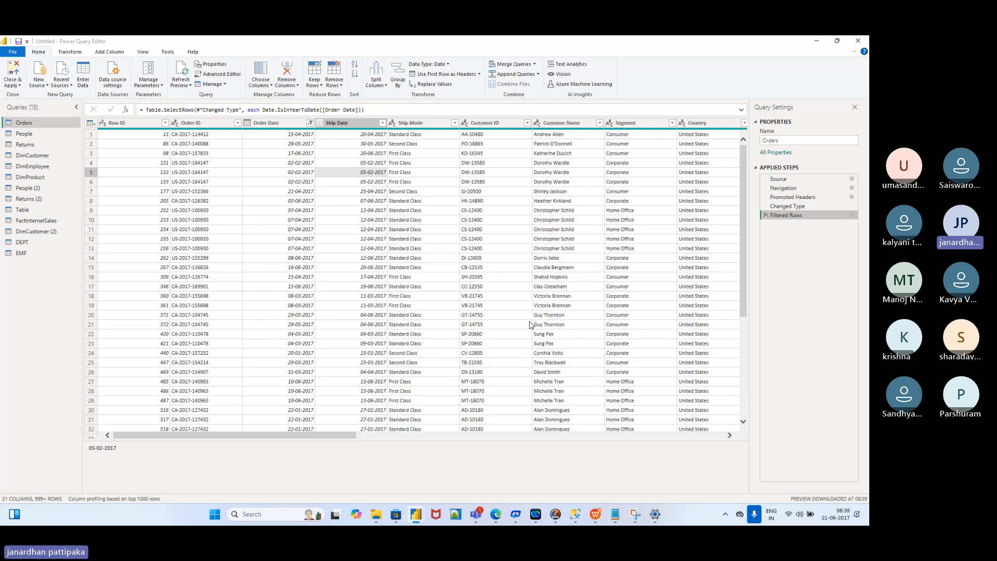
pyautogui.click(310, 123)
pyautogui.click(169, 169)
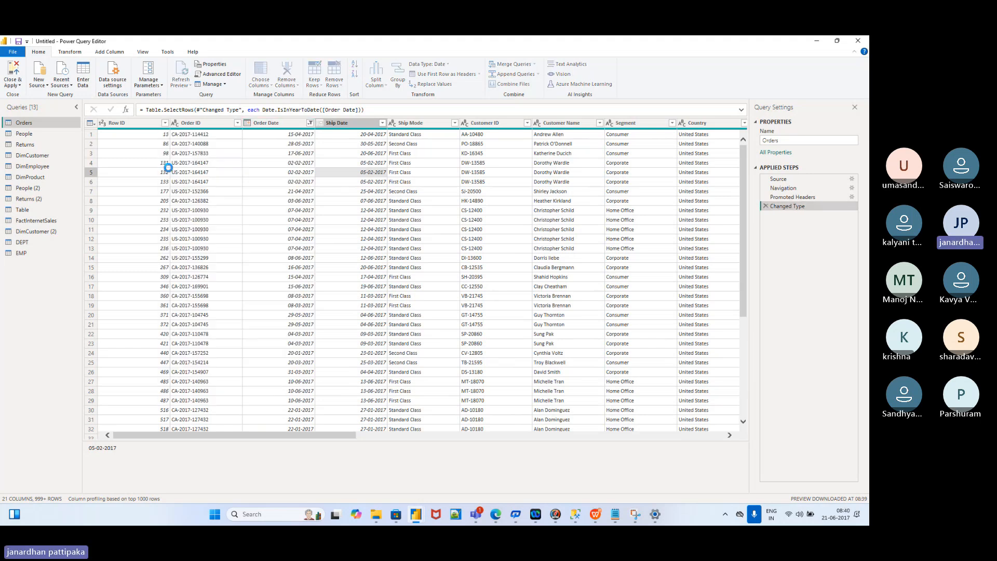
pyautogui.click(310, 123)
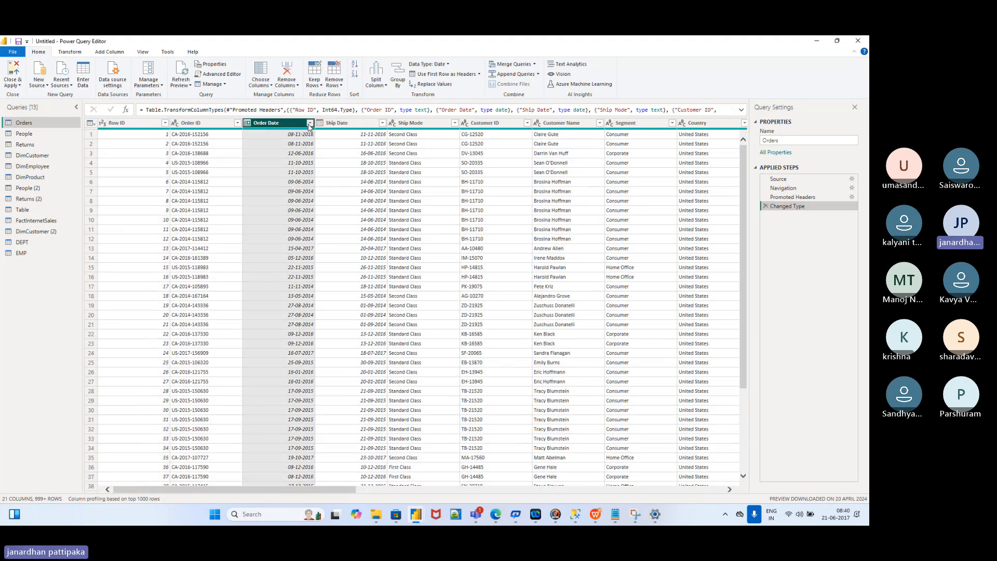
pyautogui.moveTo(211, 196)
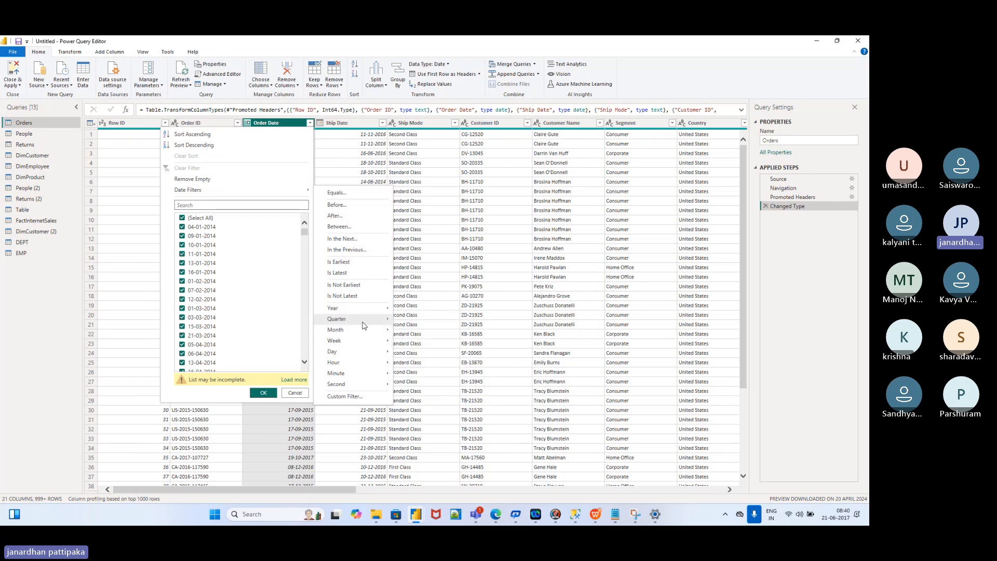
pyautogui.moveTo(363, 318)
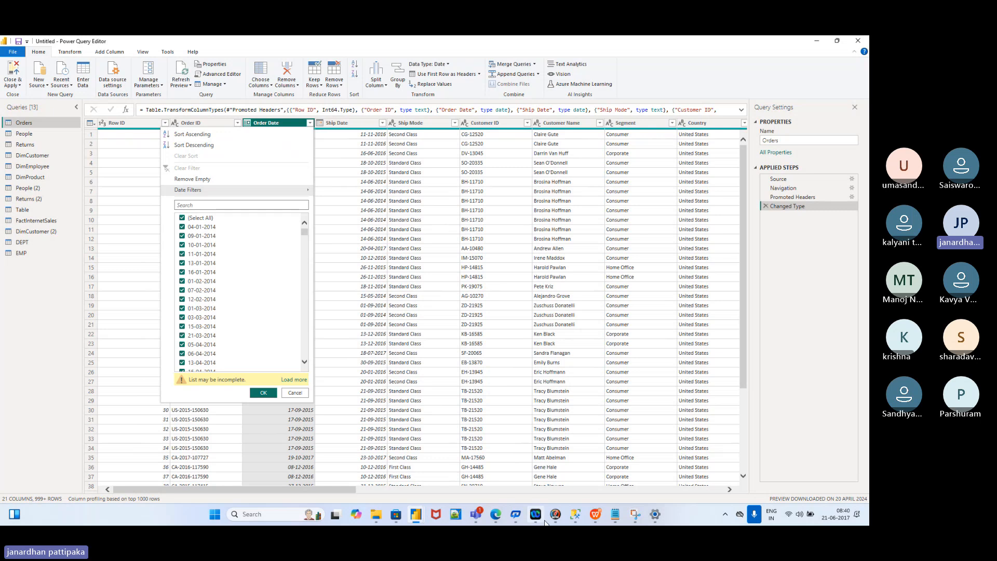
# Step: Switch to the Notepad note on loading data before 31st December 2015 and add a QUARTERS heading with the line "Q1-JAN TO MAR"
pyautogui.moveTo(616, 517)
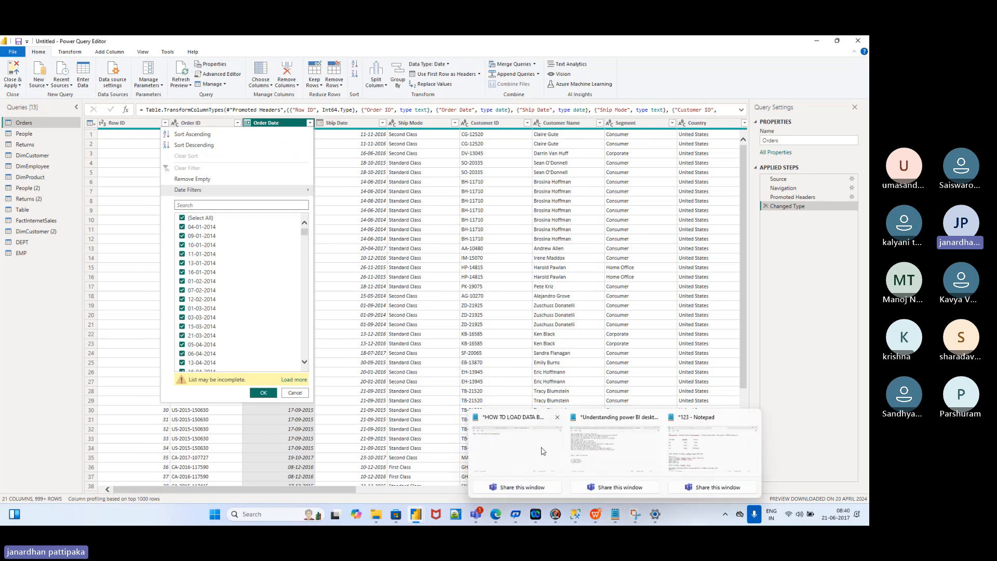
pyautogui.click(524, 446)
pyautogui.click(228, 246)
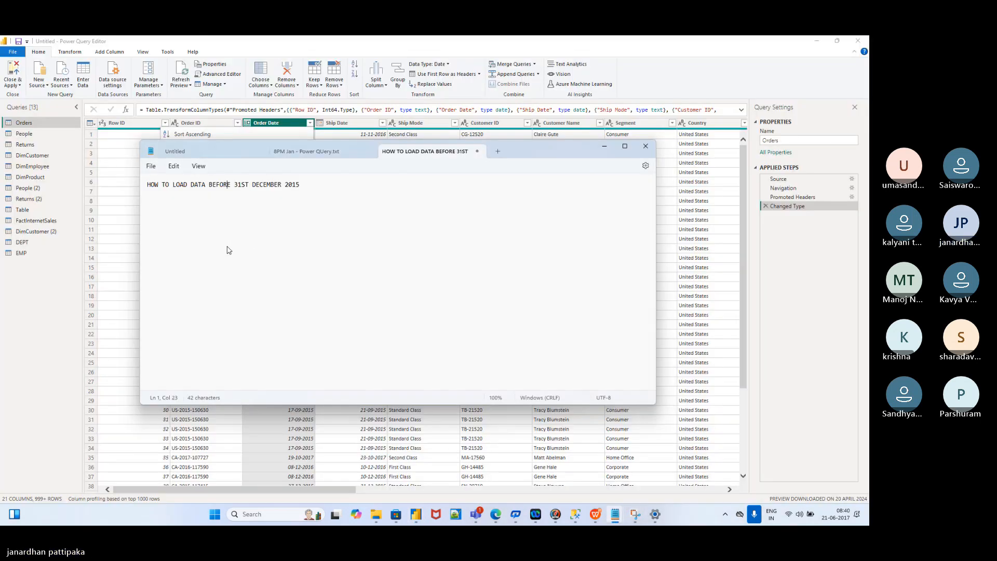
pyautogui.click(315, 189)
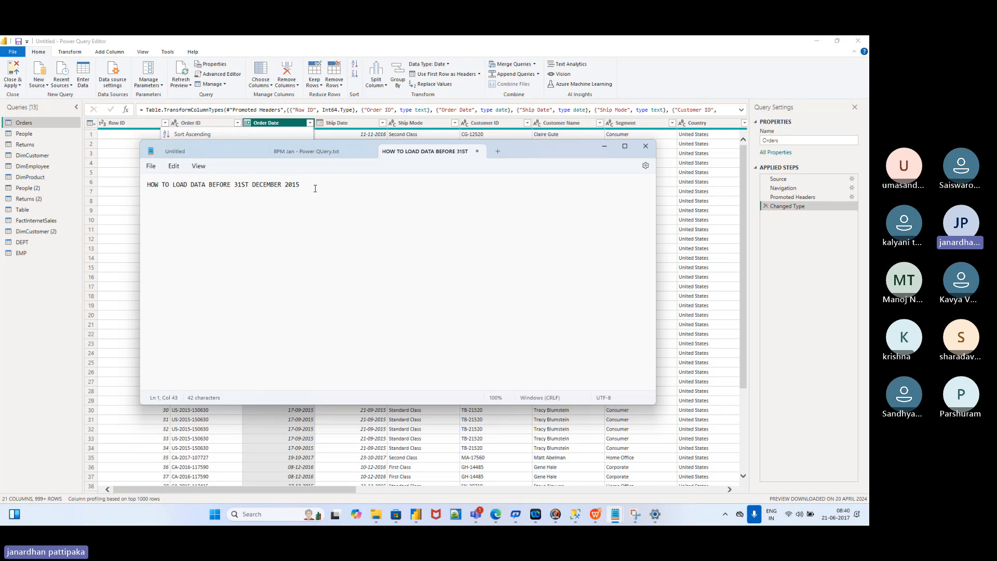
pyautogui.press('Return')
pyautogui.press('Return')
pyautogui.write('QUARTERS')
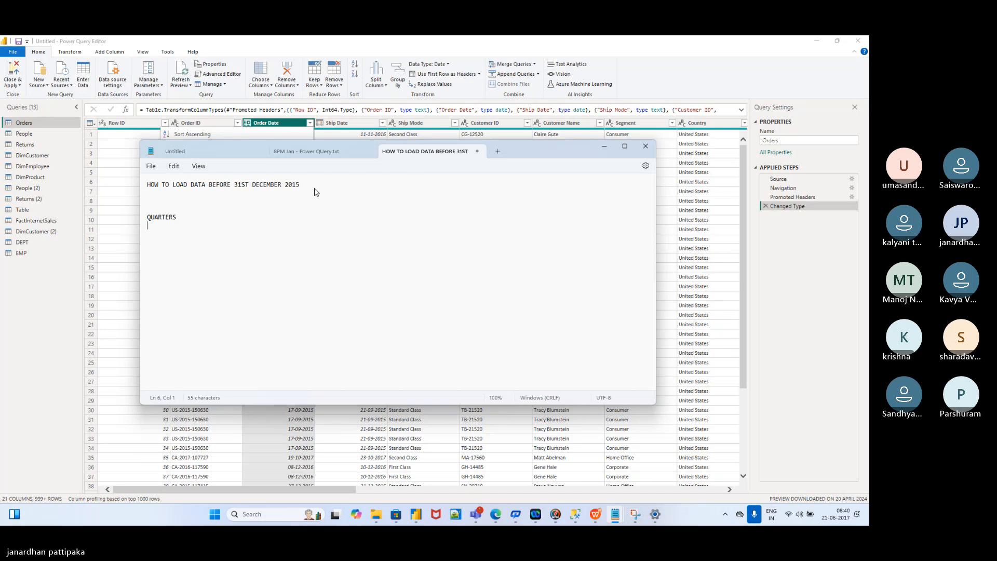
pyautogui.write('Q1-')
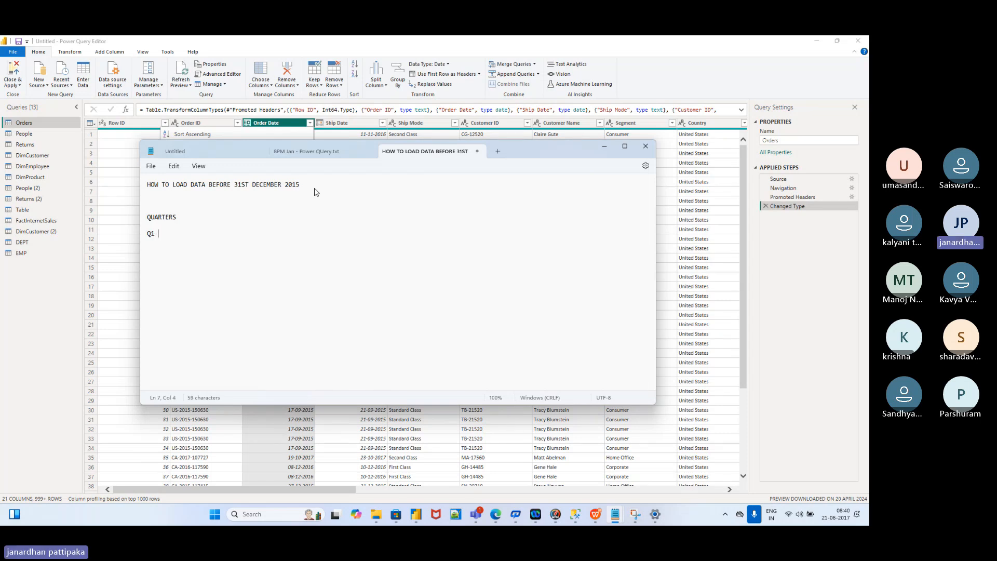
pyautogui.write('JAN ')
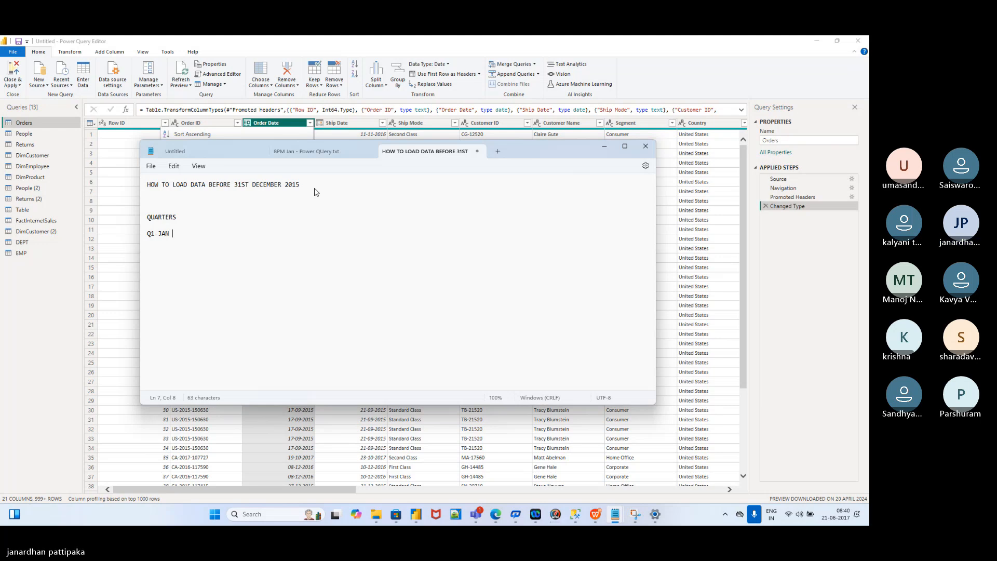
pyautogui.write('TO MAR')
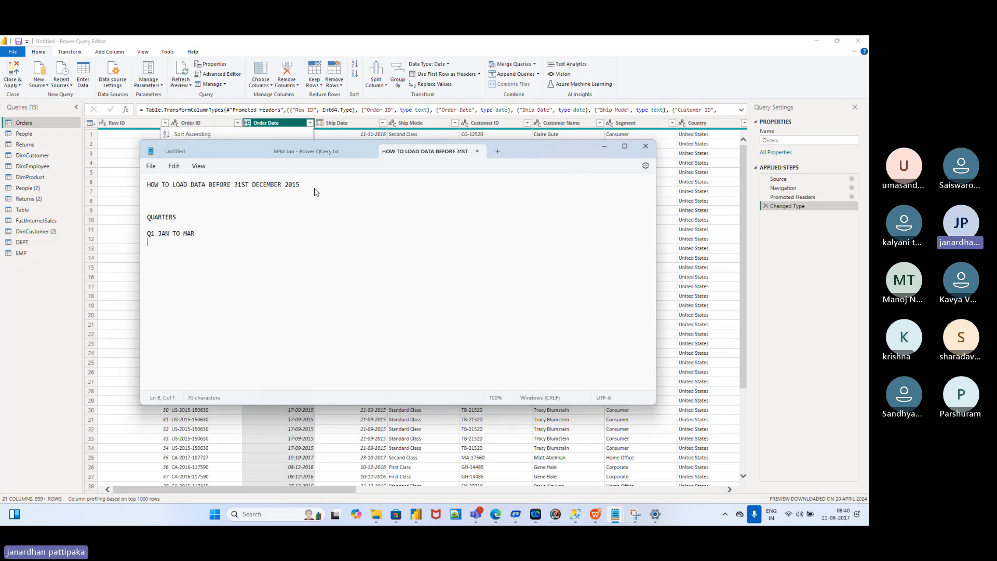
# Step: Add the lines "Q2 APR-JUNE", "Q3 JULY-SEP" and "Q4 OCT-DEC" below the Q1 line in the note
pyautogui.write('Q2')
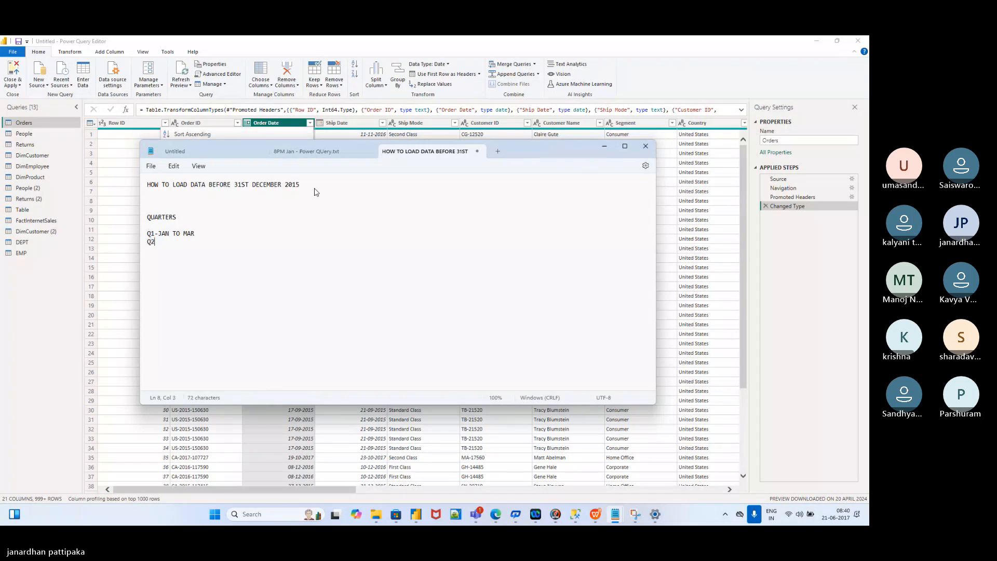
pyautogui.write('=')
pyautogui.write('APR-')
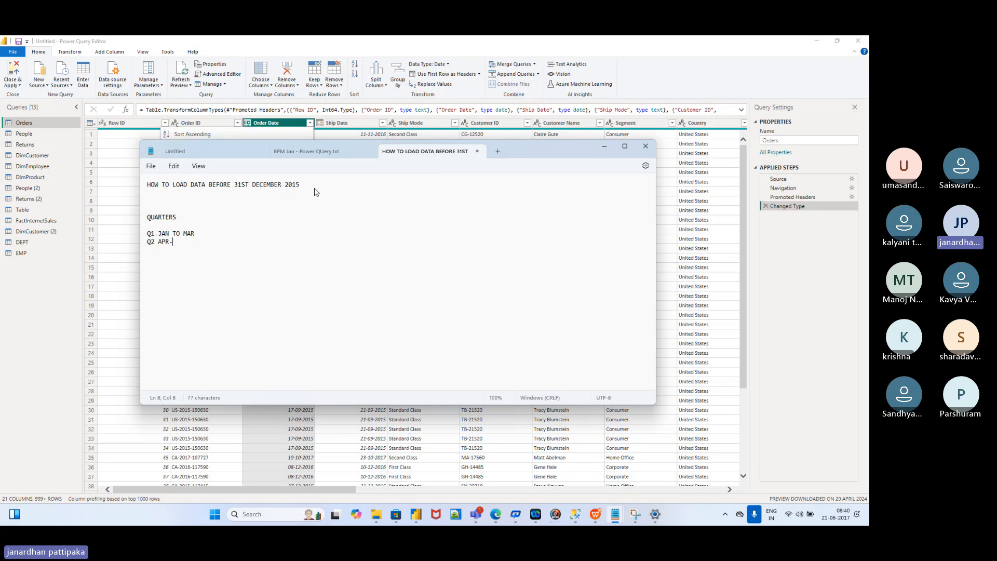
pyautogui.write('JUNE')
pyautogui.press('Return')
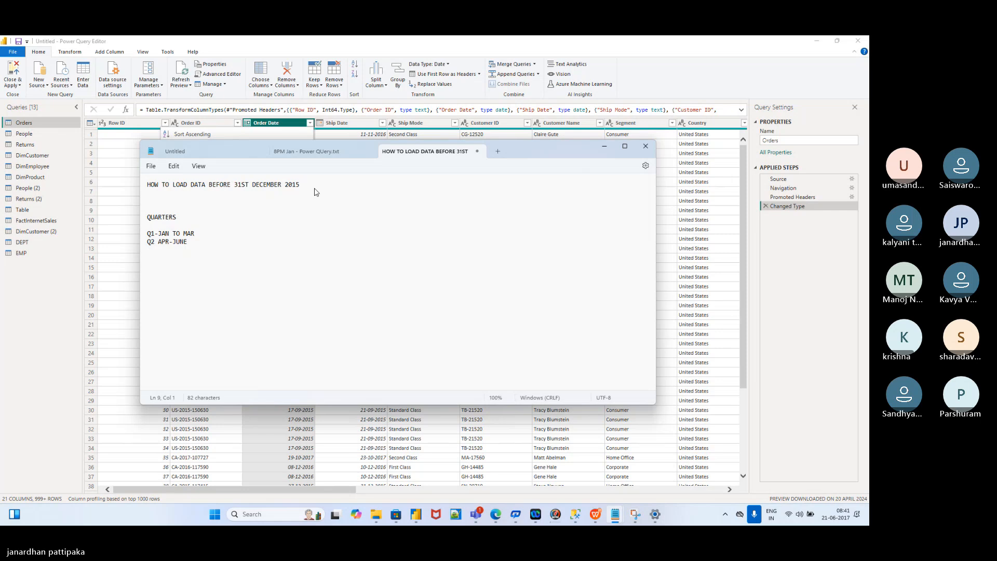
pyautogui.write('Q3')
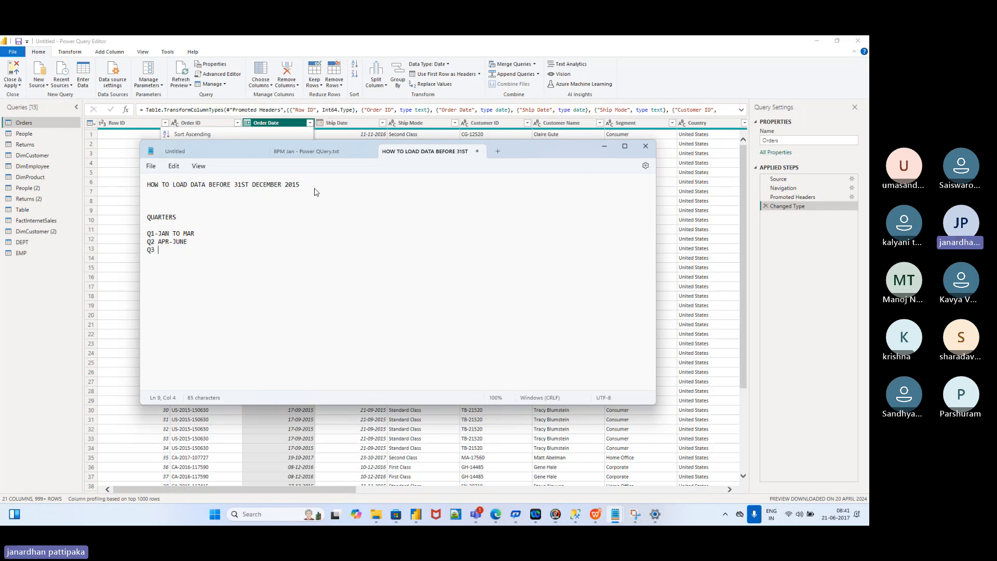
pyautogui.write(' JULY')
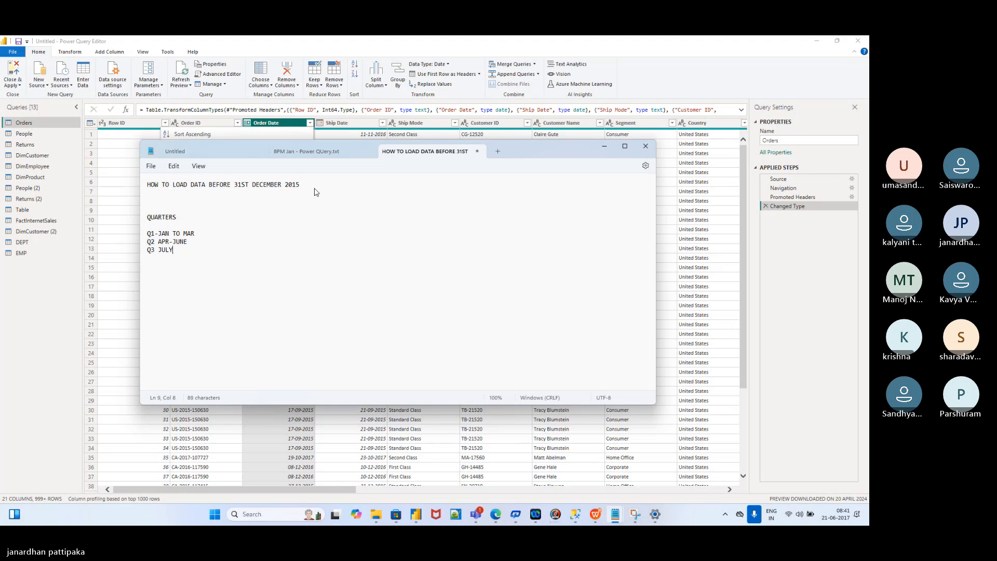
pyautogui.write('-SEP')
pyautogui.press('Return')
pyautogui.write('Q4')
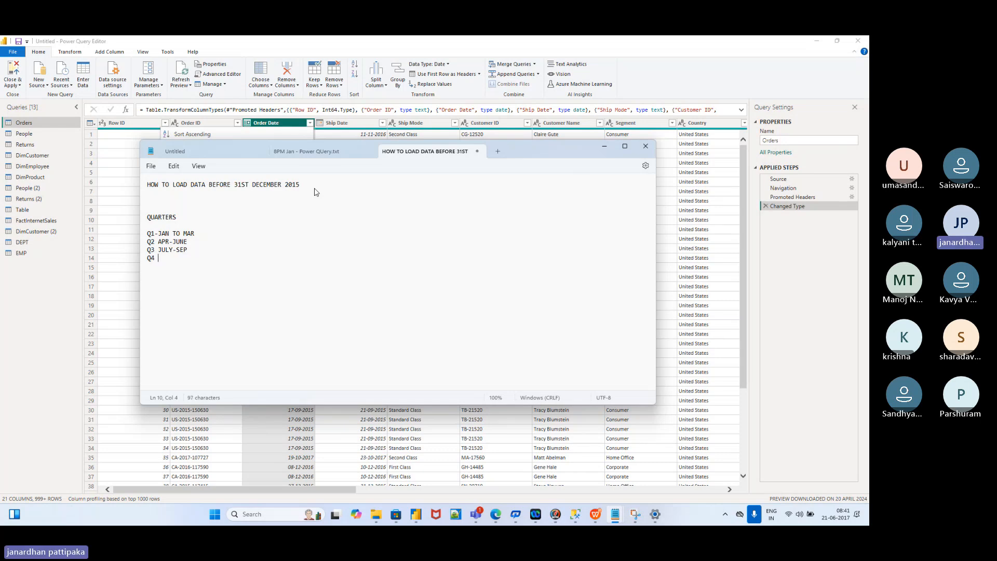
pyautogui.write(' OCT')
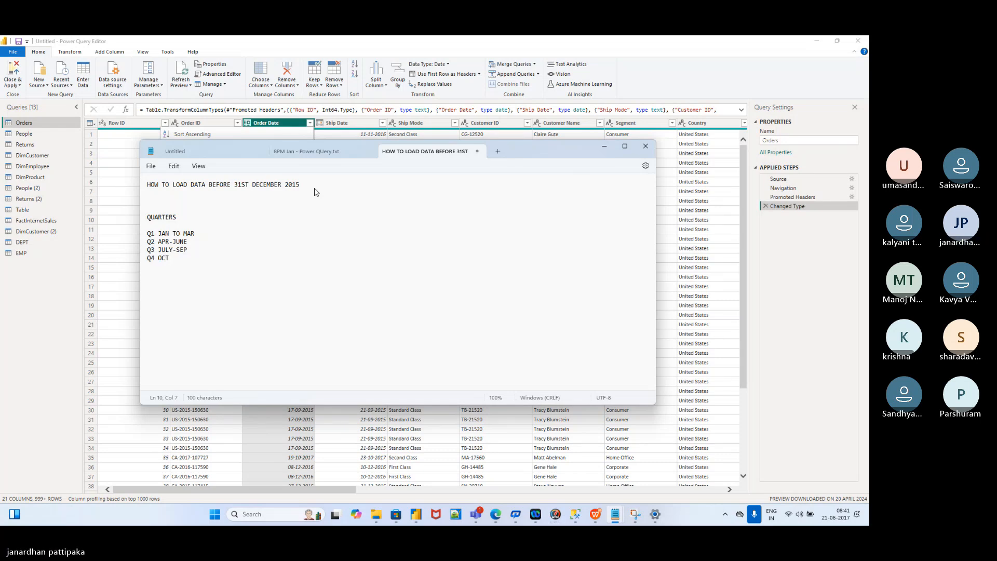
pyautogui.write('-DEC')
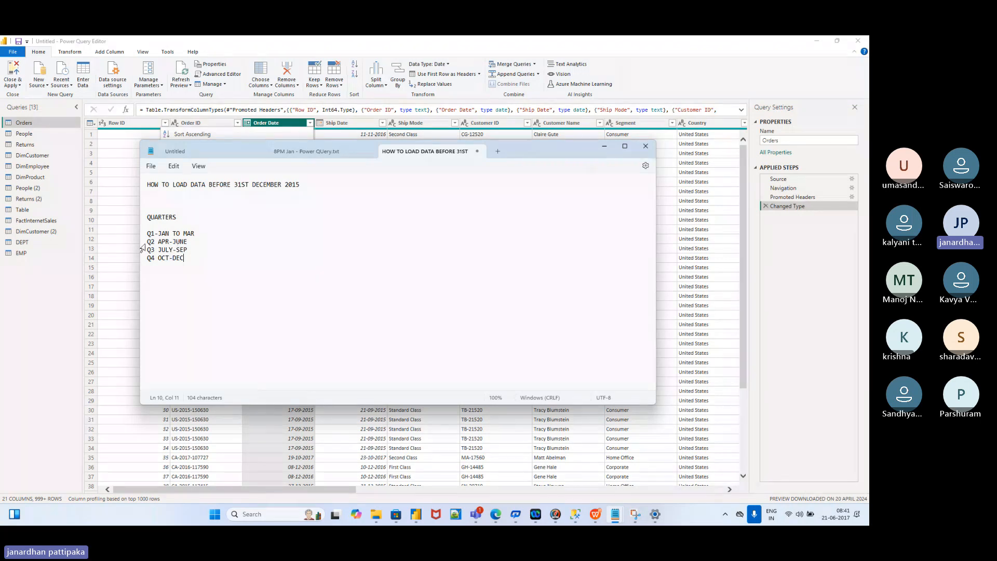
pyautogui.click(194, 242)
# Step: Switch back to Power Query Editor, apply the Next Quarter filter to Order Date and look through the kept dates to the last one
pyautogui.hotkey('alt', 'Tab')
pyautogui.moveTo(207, 195)
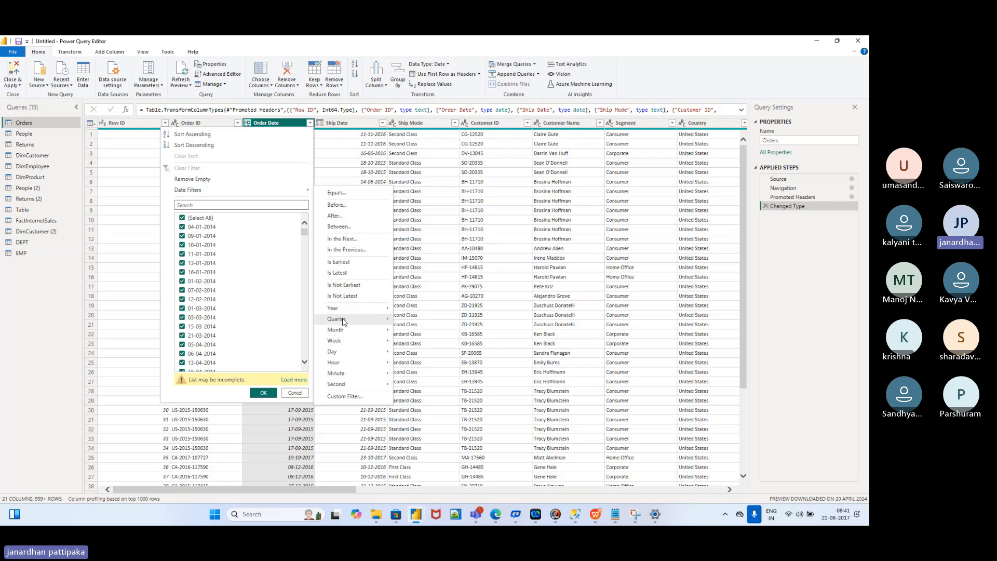
pyautogui.moveTo(343, 321)
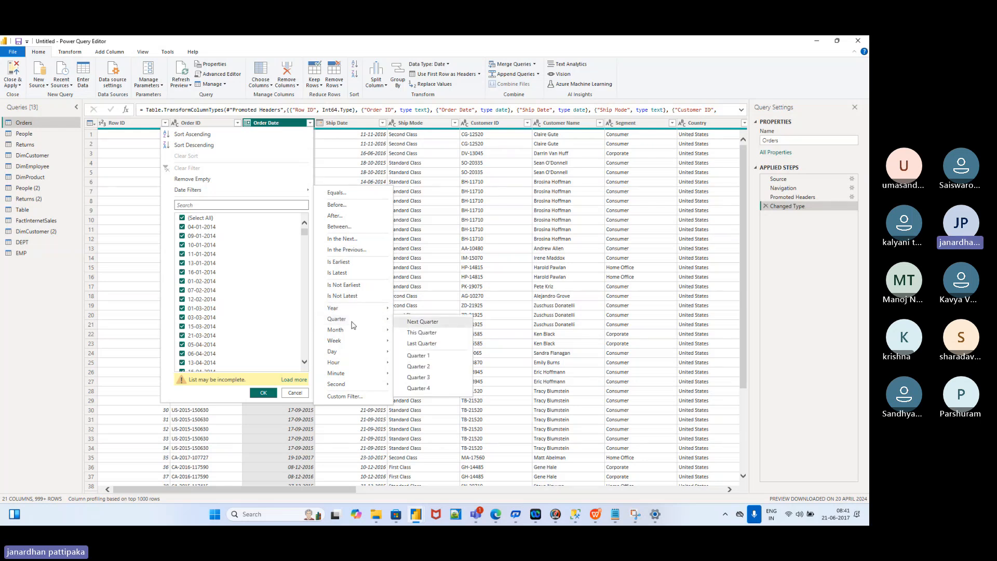
pyautogui.click(415, 324)
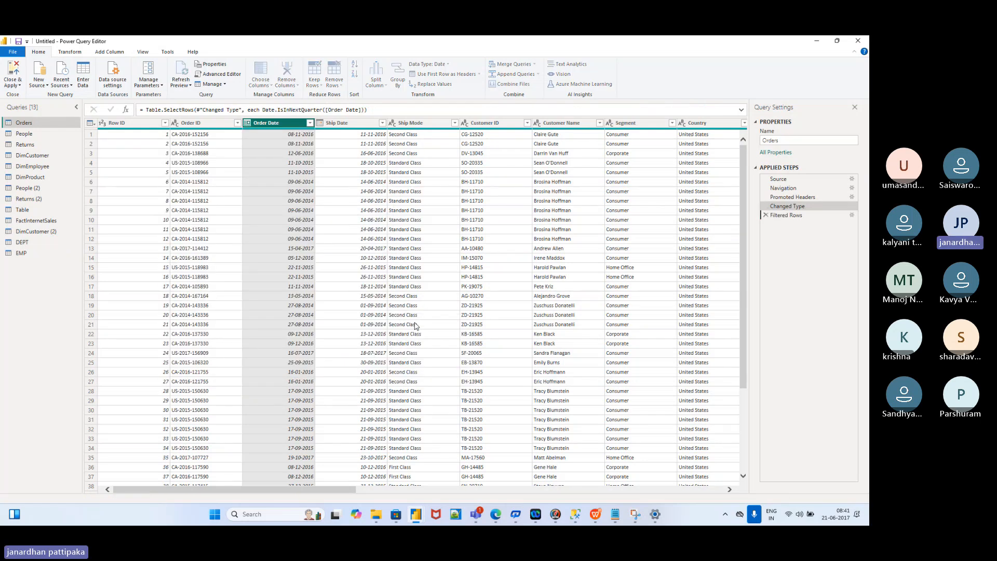
pyautogui.click(310, 123)
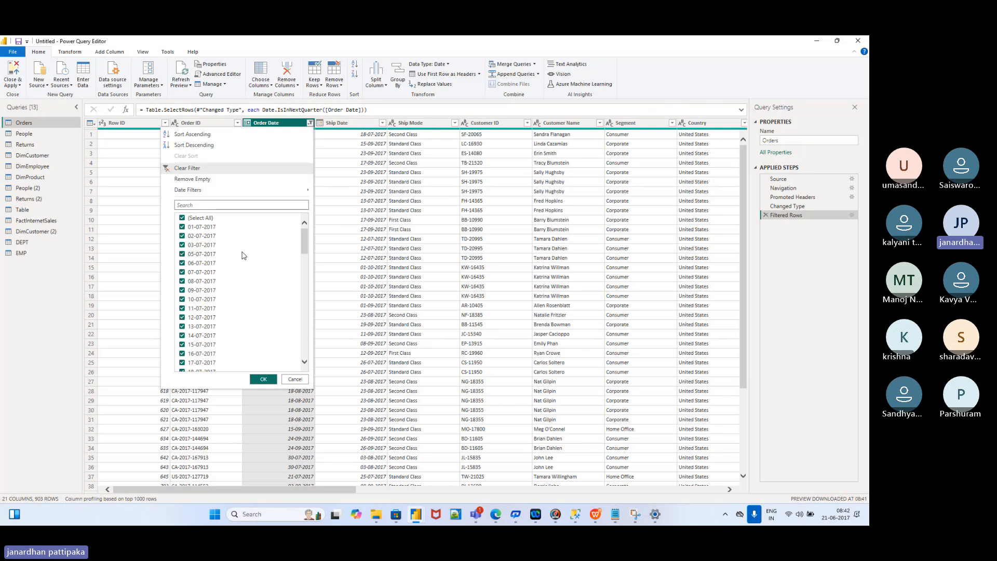
pyautogui.scroll(-15, 207, 291)
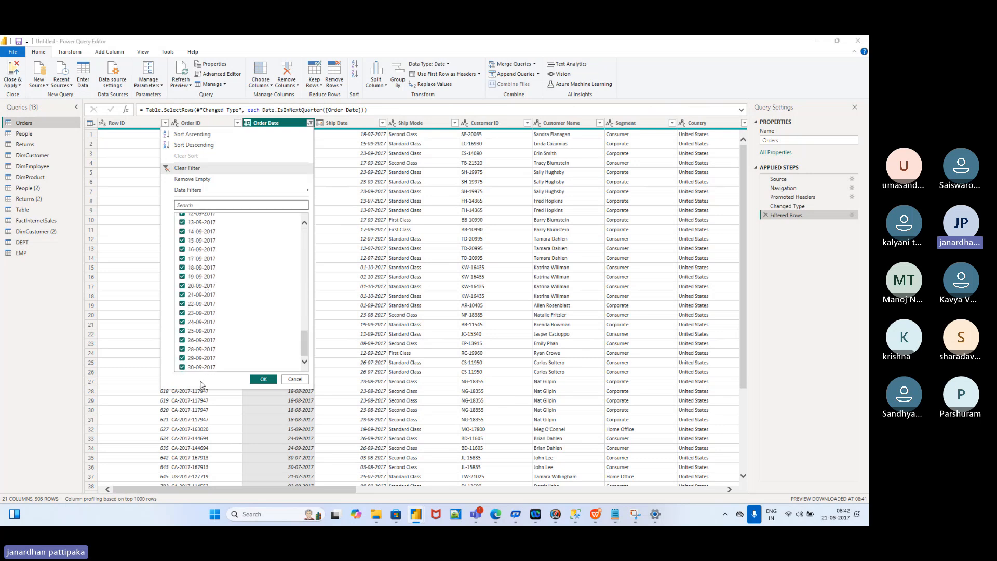
# Step: Return to the Notepad note and append the month numbers "(1 TO 3)" to the Q1 line and "(4 TO 6)" to the Q2 line
pyautogui.hotkey('alt', 'Tab')
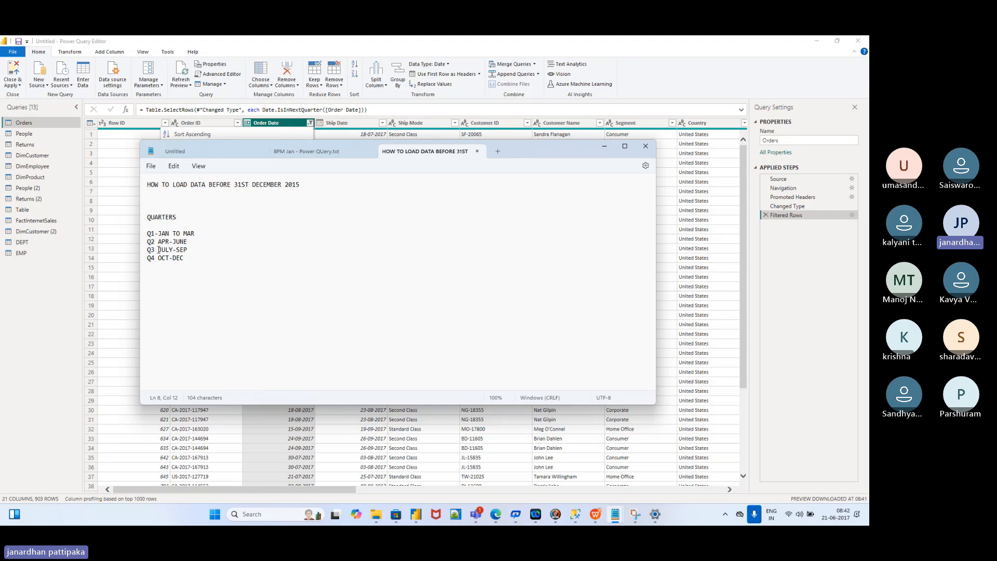
pyautogui.click(195, 235)
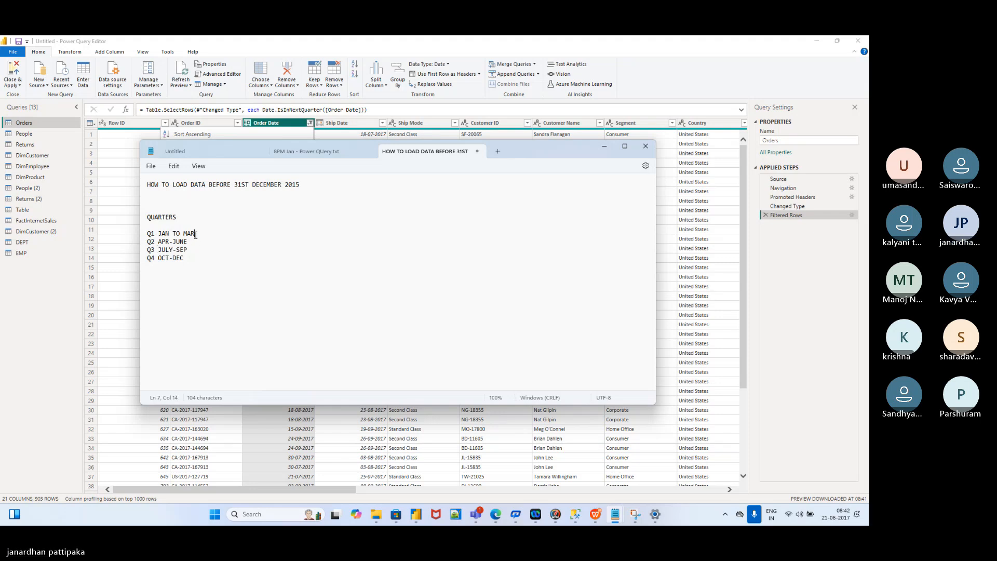
pyautogui.write('(1 TO ')
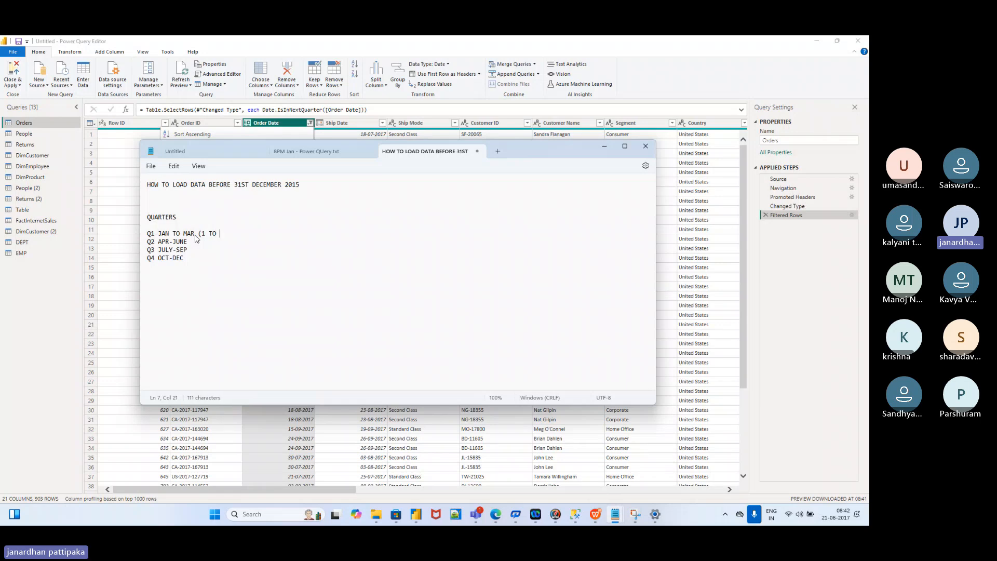
pyautogui.write('3)')
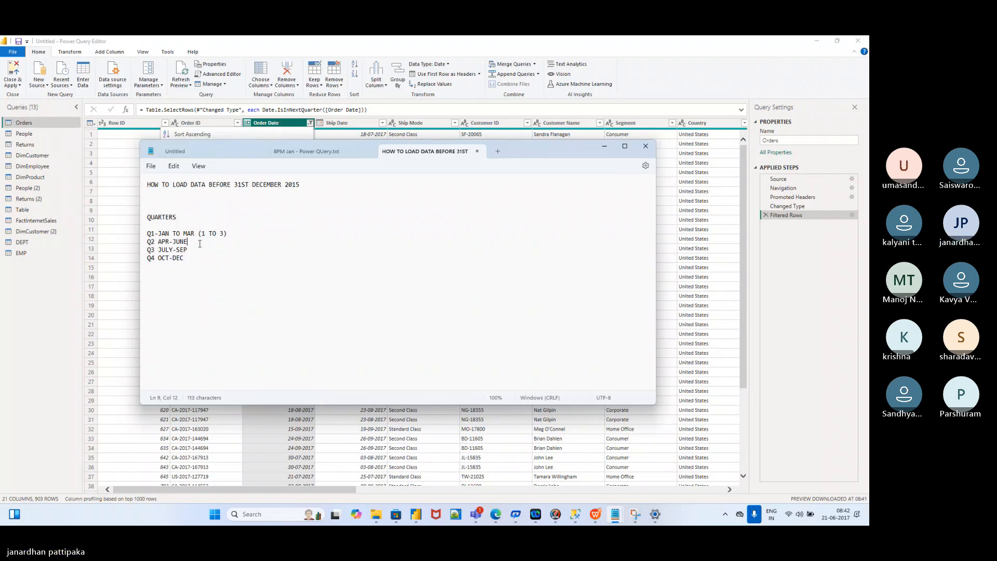
pyautogui.write(' 4')
pyautogui.press('BackSpace')
pyautogui.write('(4')
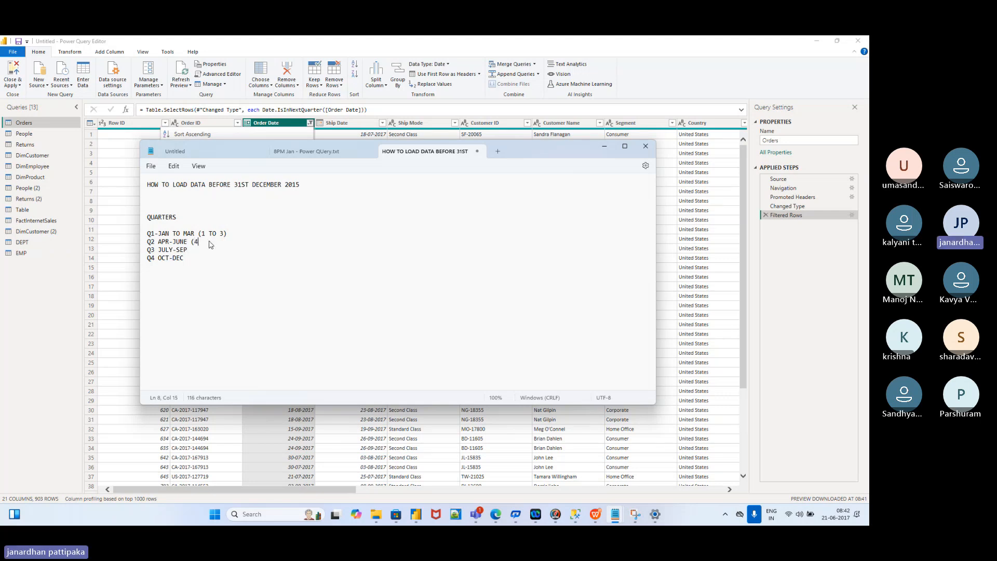
pyautogui.write(' TO 6) Q3')
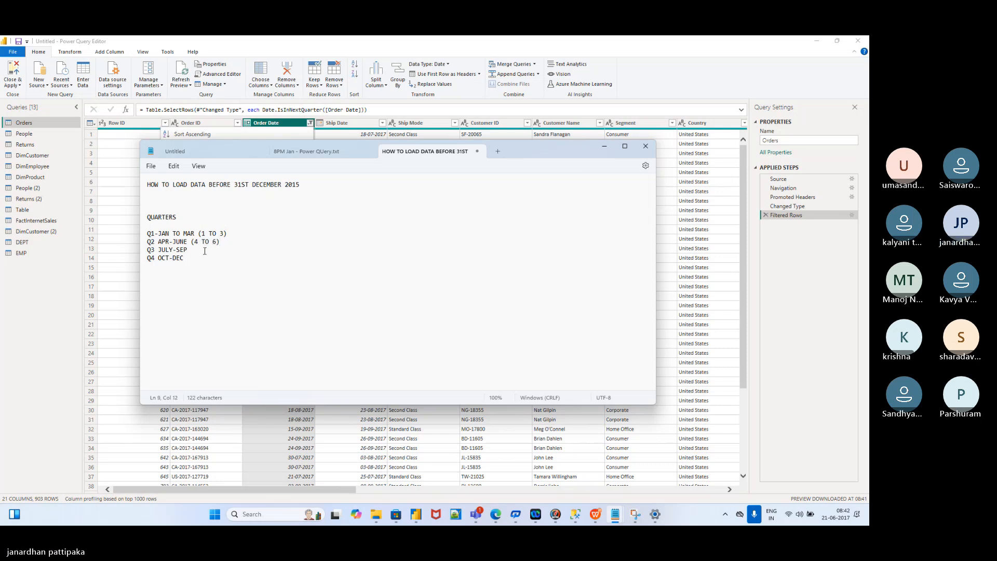
# Step: Append the month numbers "(7 TO 9)" to the Q3 line and "(10 TO 12)" to the Q4 line
pyautogui.write(' JULY-SEP (7 TO')
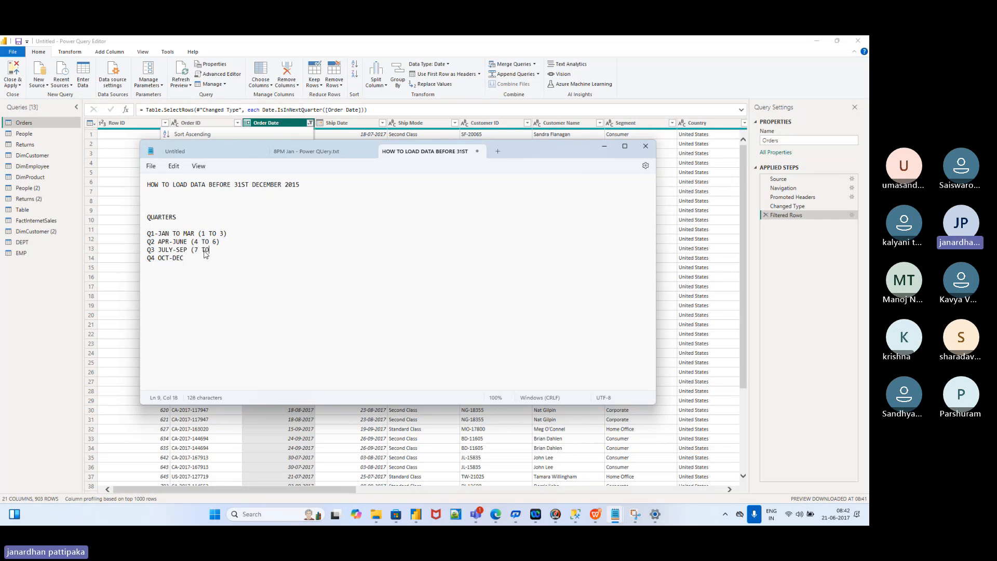
pyautogui.write(' 9')
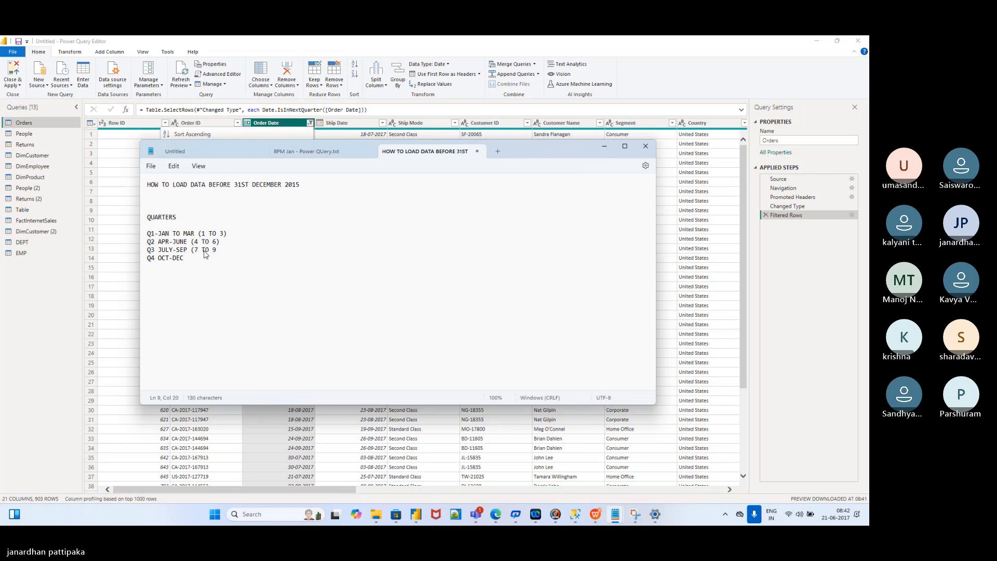
pyautogui.write(')')
pyautogui.click(196, 264)
pyautogui.write('(10 TO 12)')
pyautogui.click(189, 315)
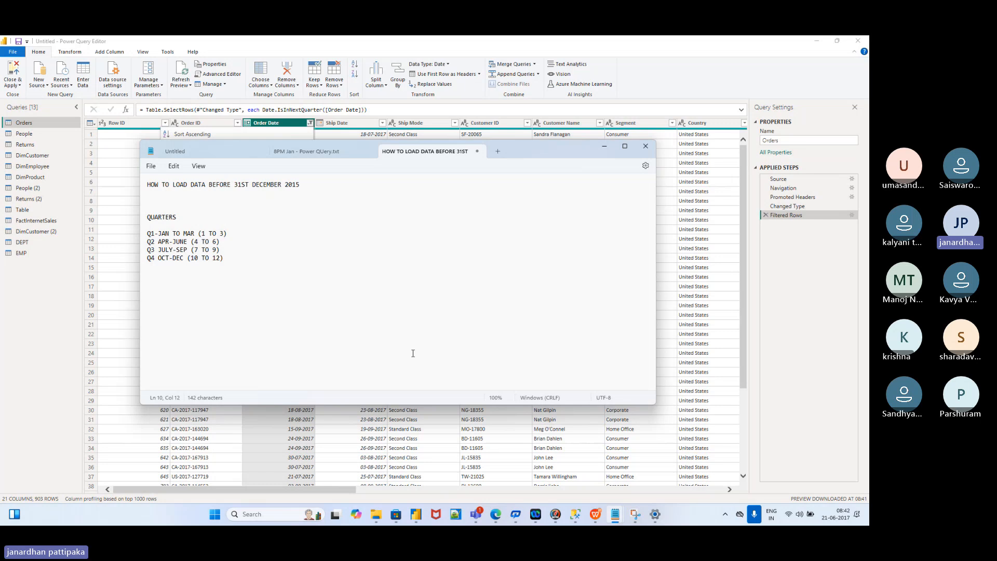
# Step: Compare the Order Date values kept by the Next Quarter filter with the quarter definitions in the Notepad note
pyautogui.hotkey('alt', 'Tab')
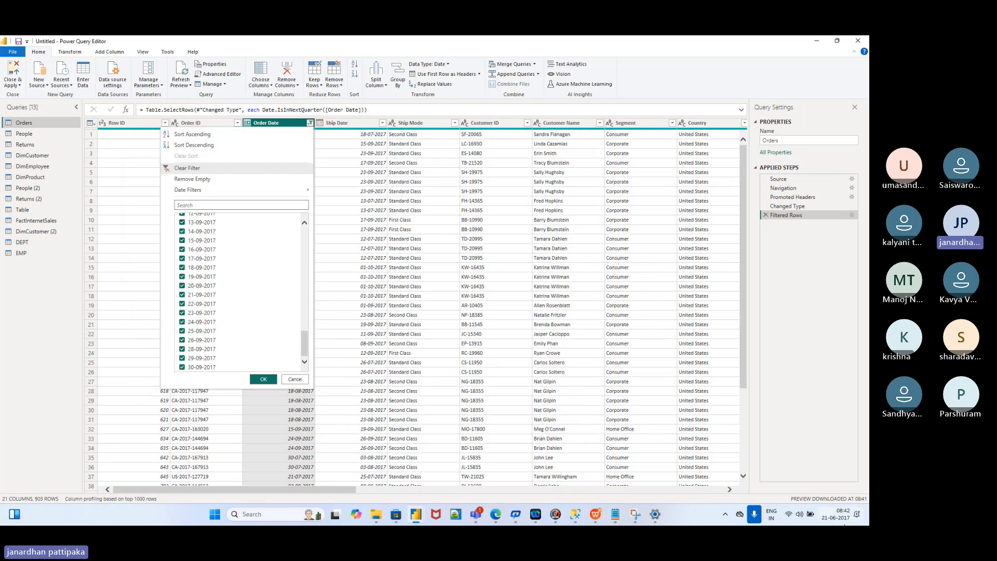
pyautogui.hotkey('alt', 'Tab')
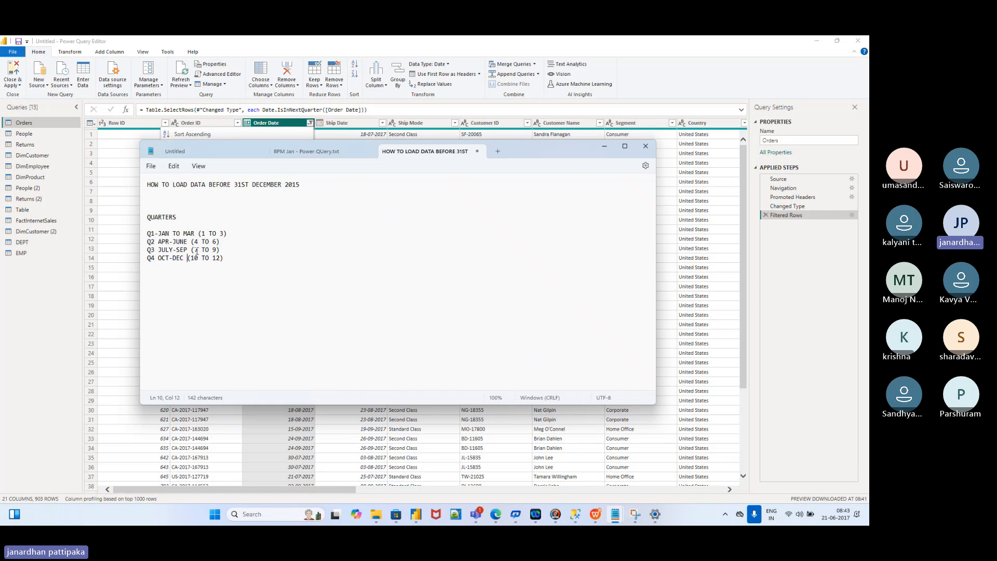
pyautogui.hotkey('alt', 'Tab')
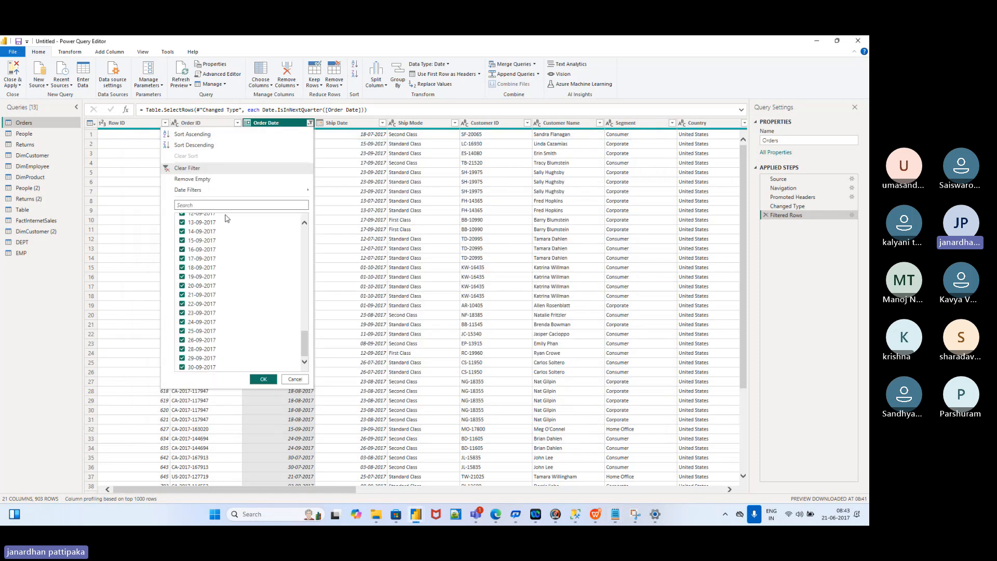
pyautogui.scroll(5, 227, 248)
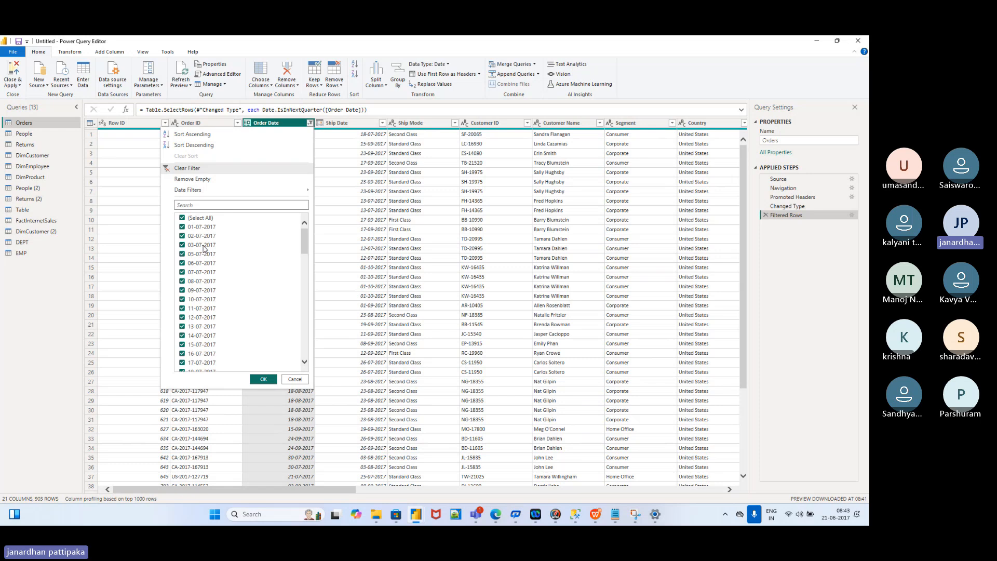
pyautogui.scroll(-8, 202, 251)
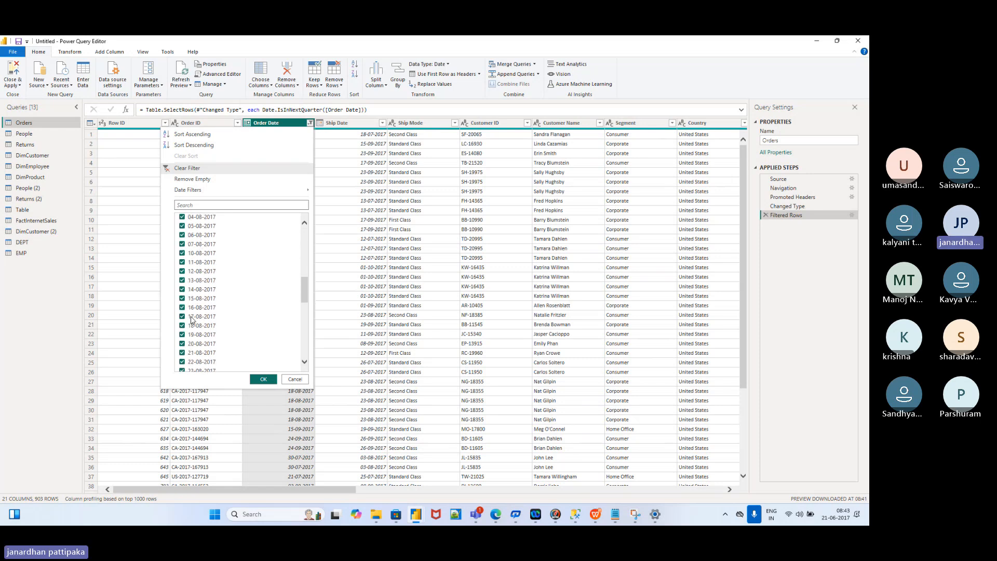
pyautogui.scroll(-10, 193, 319)
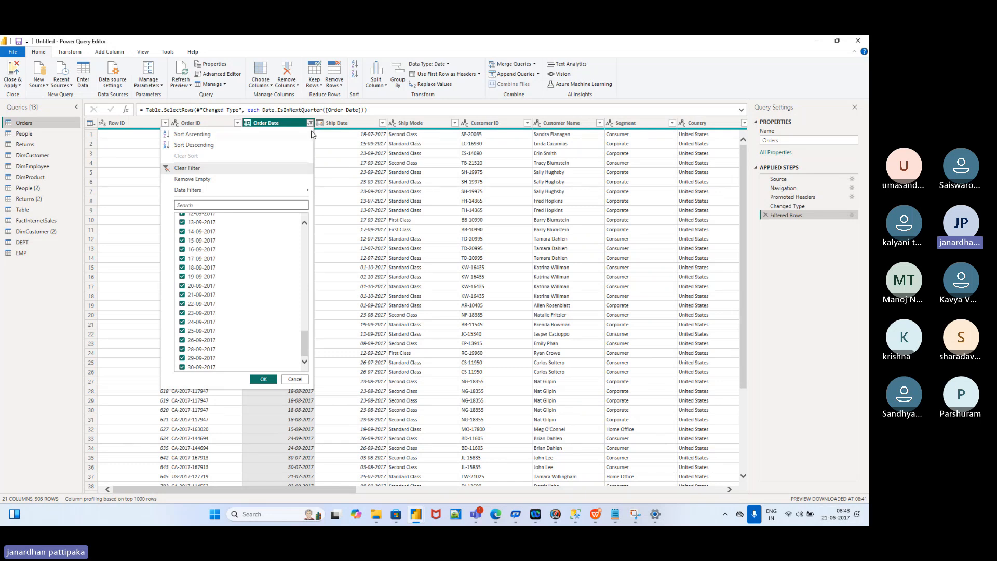
pyautogui.hotkey('alt', 'Tab')
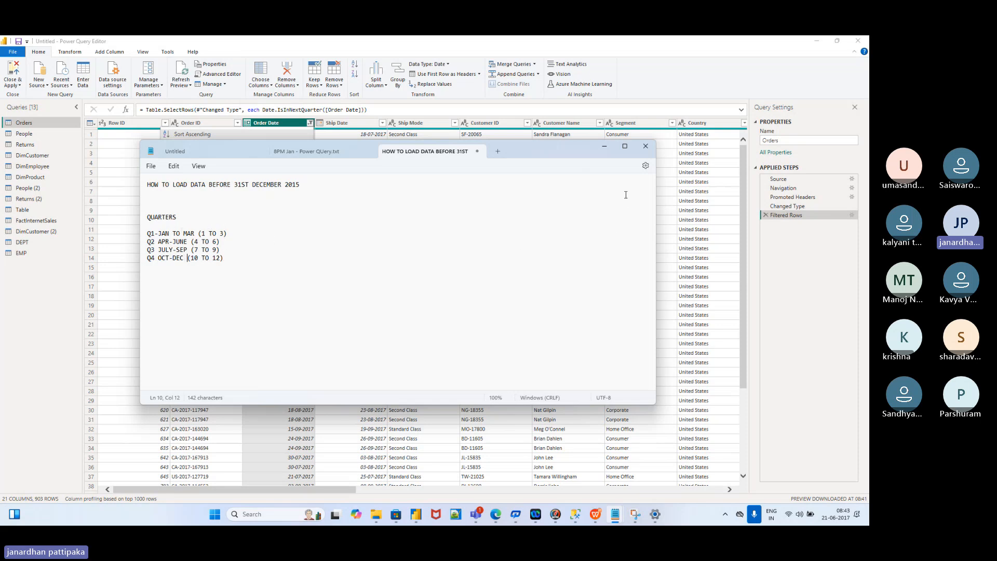
pyautogui.hotkey('alt', 'Tab')
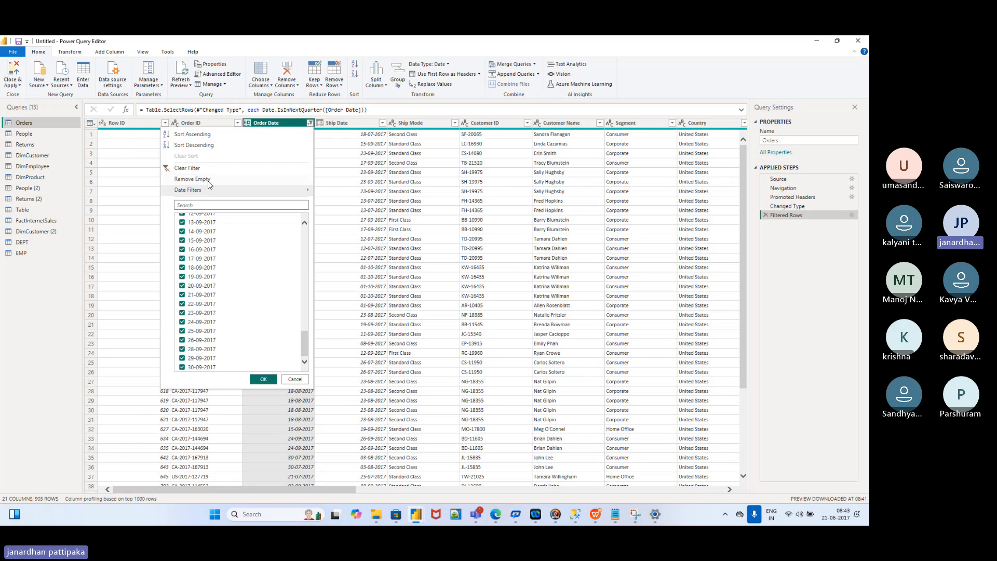
# Step: Change the Filtered Rows condition on Order Date to Last Quarter and look through the kept dates
pyautogui.click(853, 216)
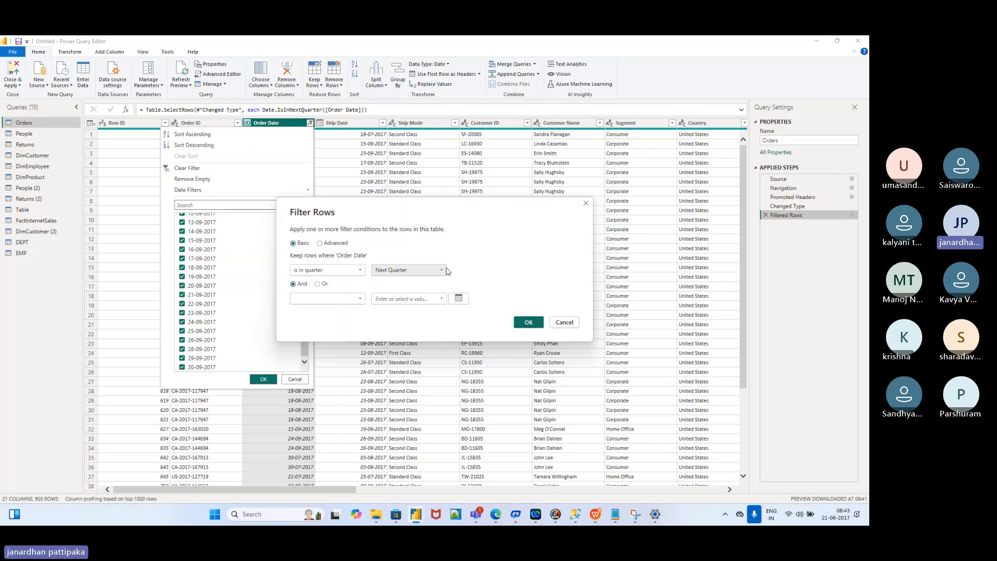
pyautogui.click(446, 270)
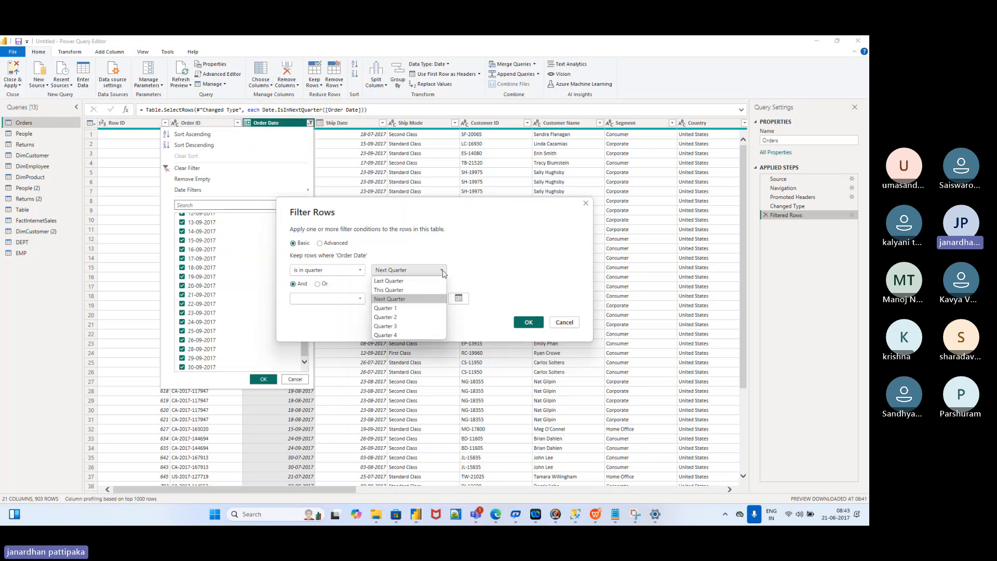
pyautogui.click(388, 281)
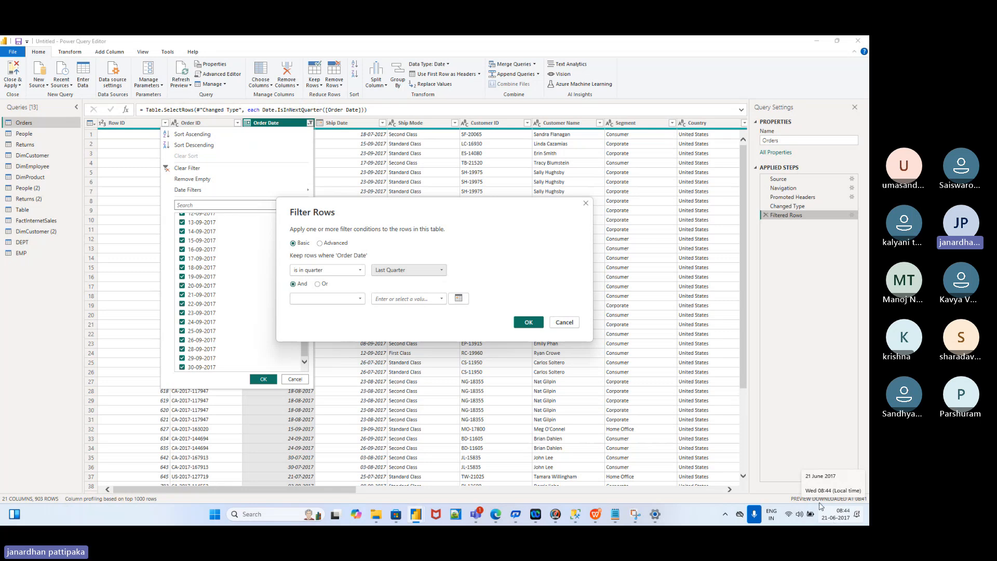
pyautogui.click(524, 322)
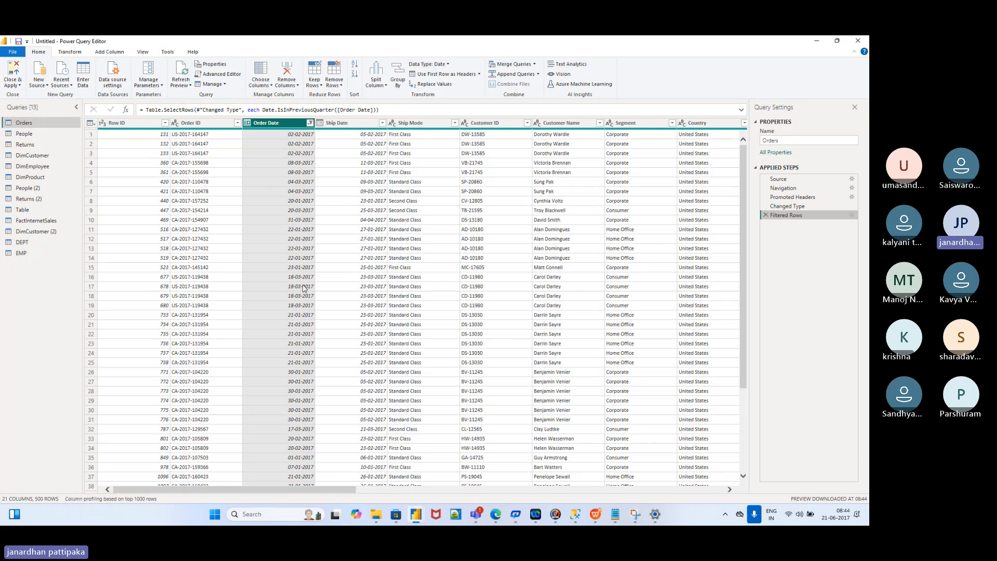
pyautogui.click(310, 123)
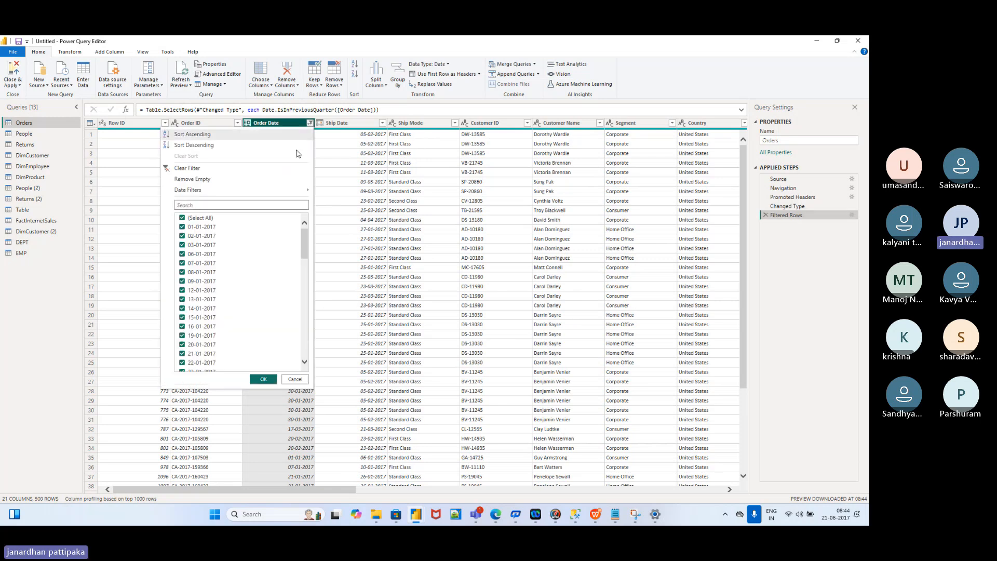
pyautogui.scroll(-10, 200, 270)
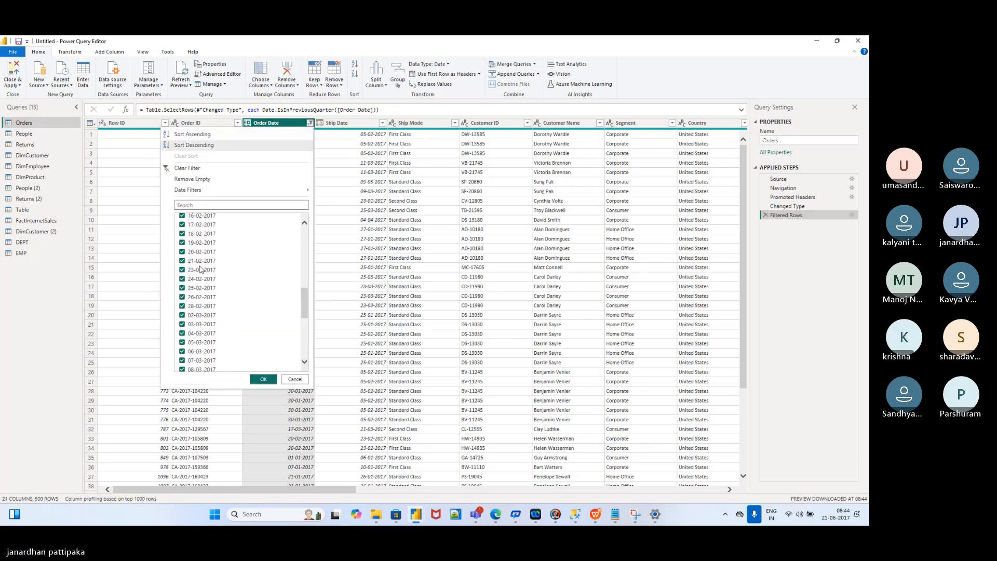
pyautogui.scroll(-7, 201, 299)
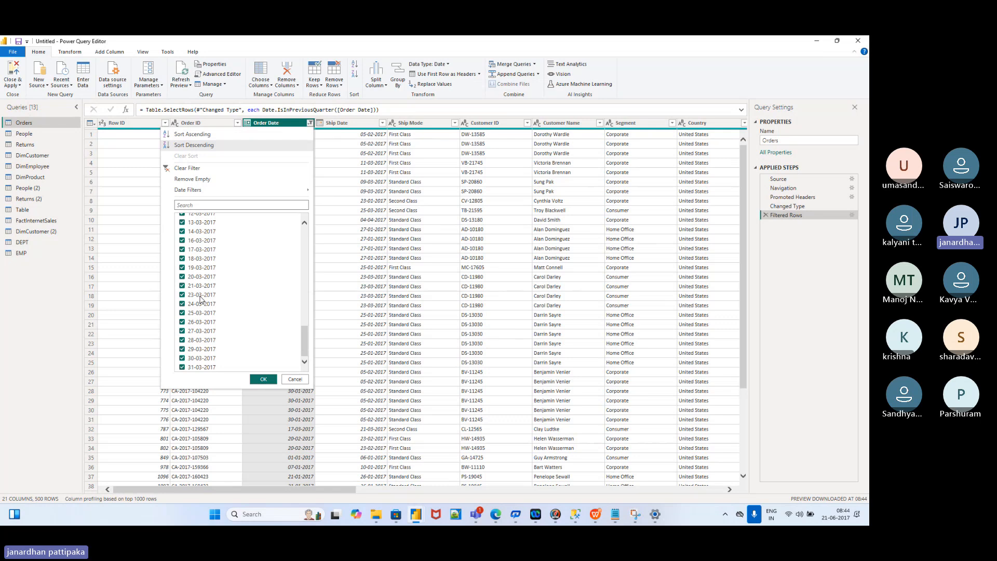
pyautogui.scroll(9, 202, 296)
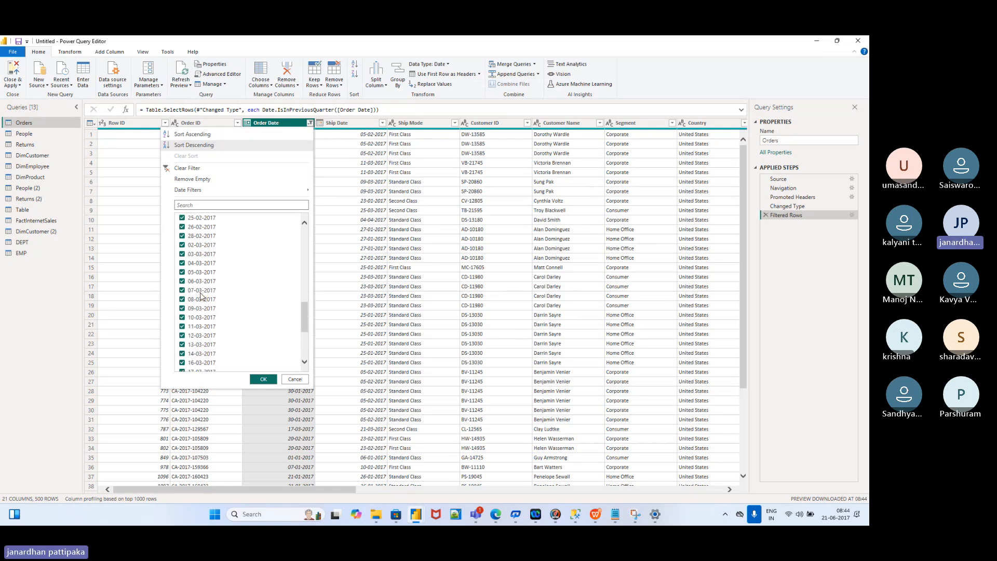
pyautogui.scroll(5, 202, 296)
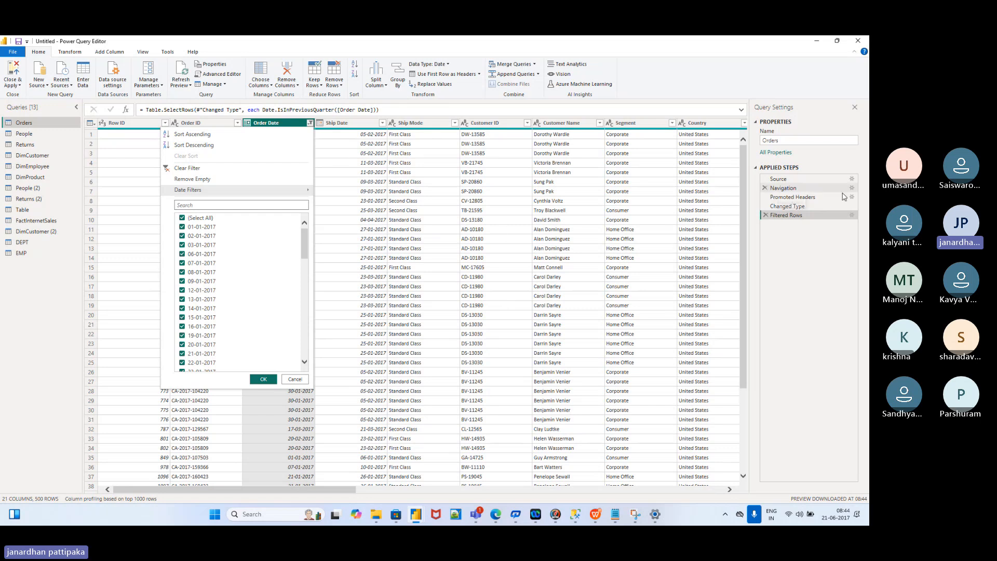
# Step: Reopen the Filtered Rows settings, choose Next Quarter for Order Date, and check the quarter definitions in the Notepad note before returning
pyautogui.click(852, 216)
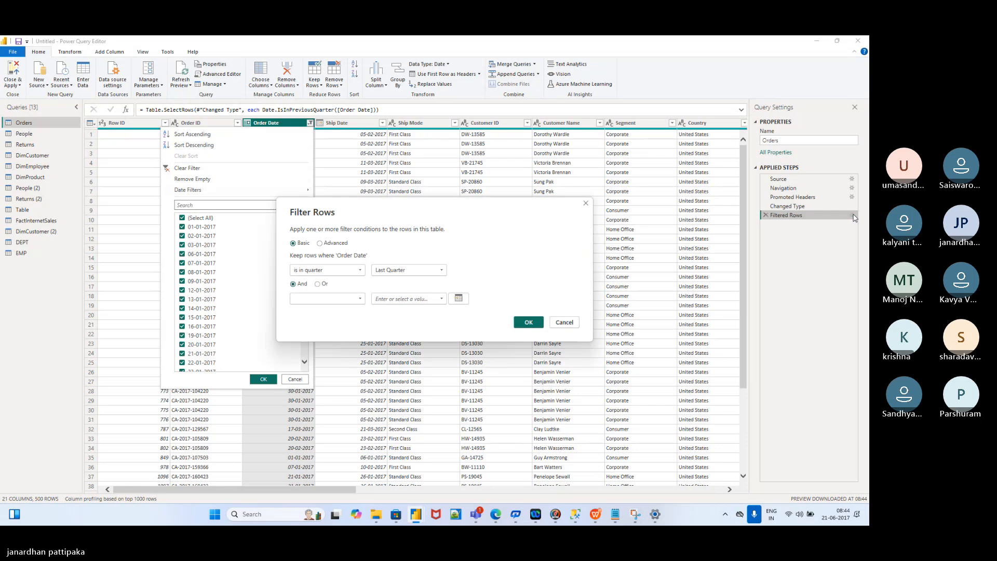
pyautogui.click(442, 271)
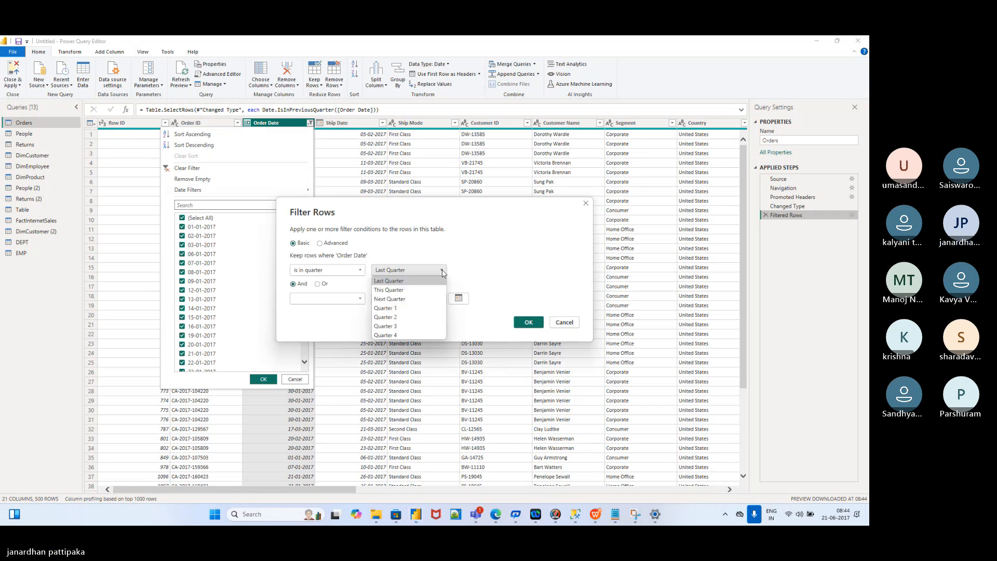
pyautogui.click(398, 299)
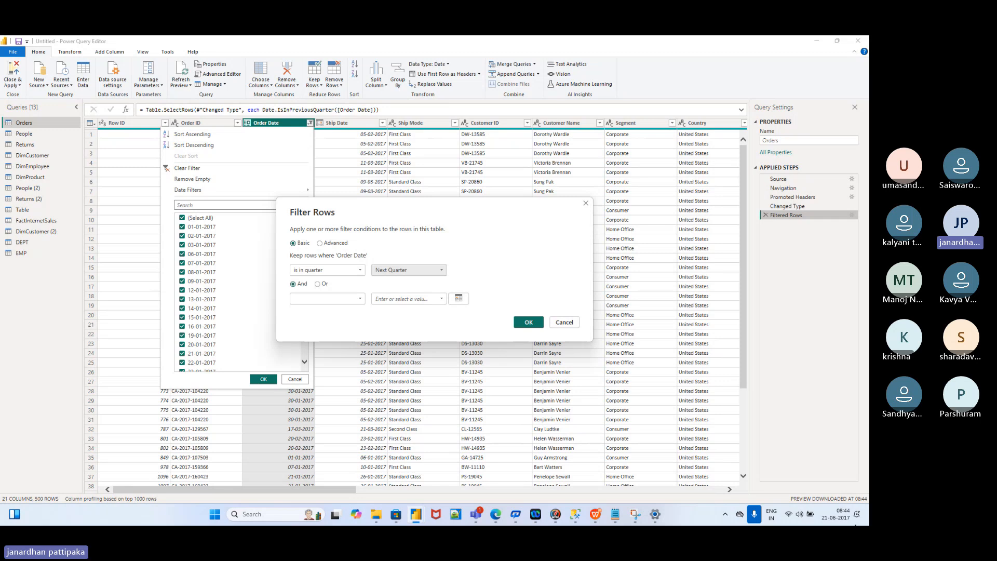
pyautogui.moveTo(832, 522)
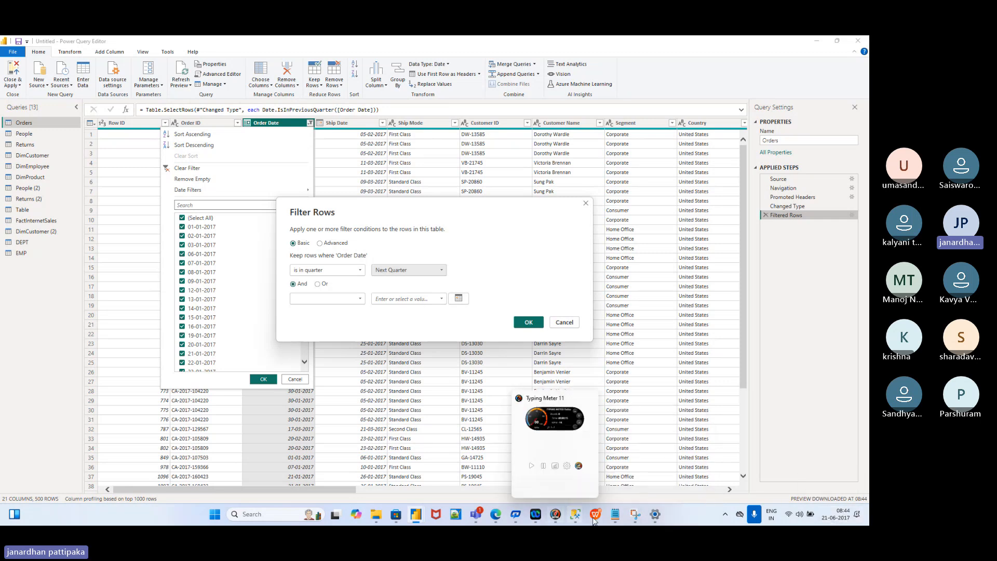
pyautogui.moveTo(614, 517)
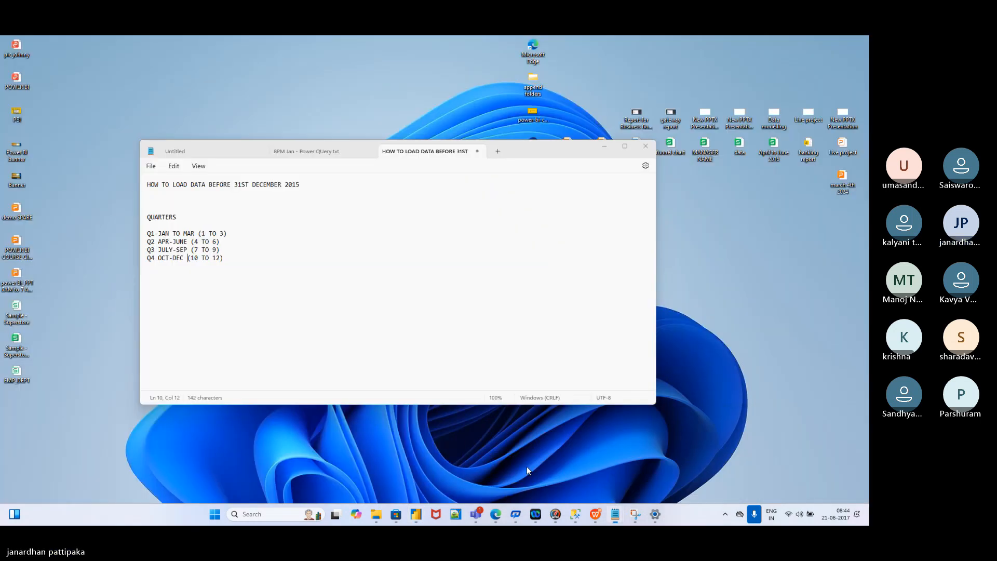
pyautogui.click(527, 467)
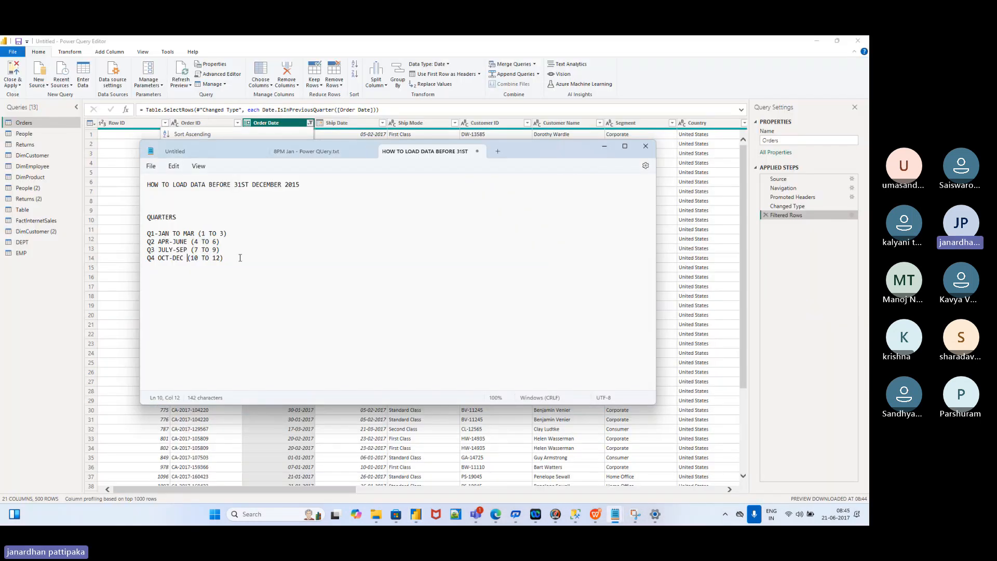
pyautogui.hotkey('alt', 'Tab')
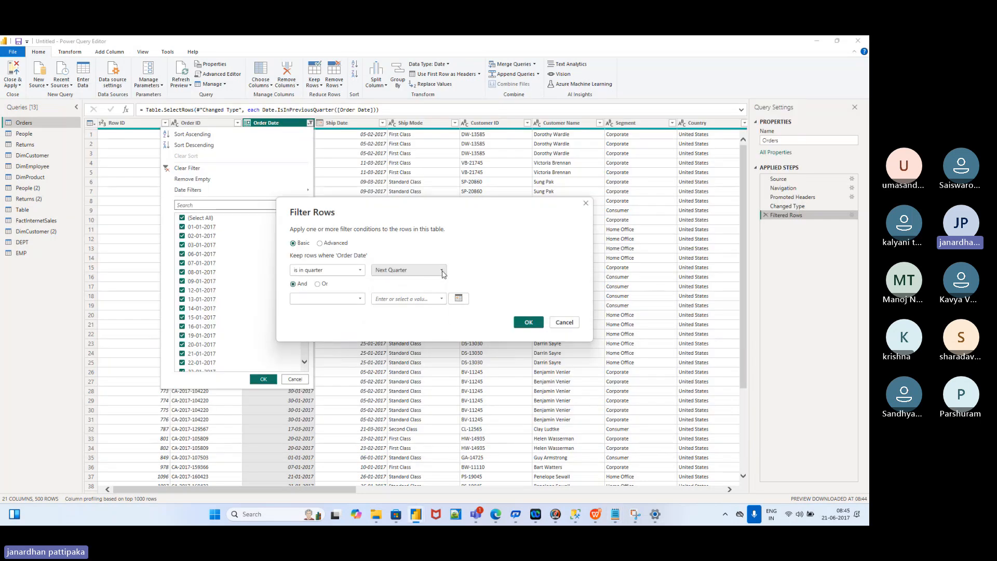
# Step: Set the Order Date condition to Quarter 1, apply it, and look through the column's date list
pyautogui.click(442, 271)
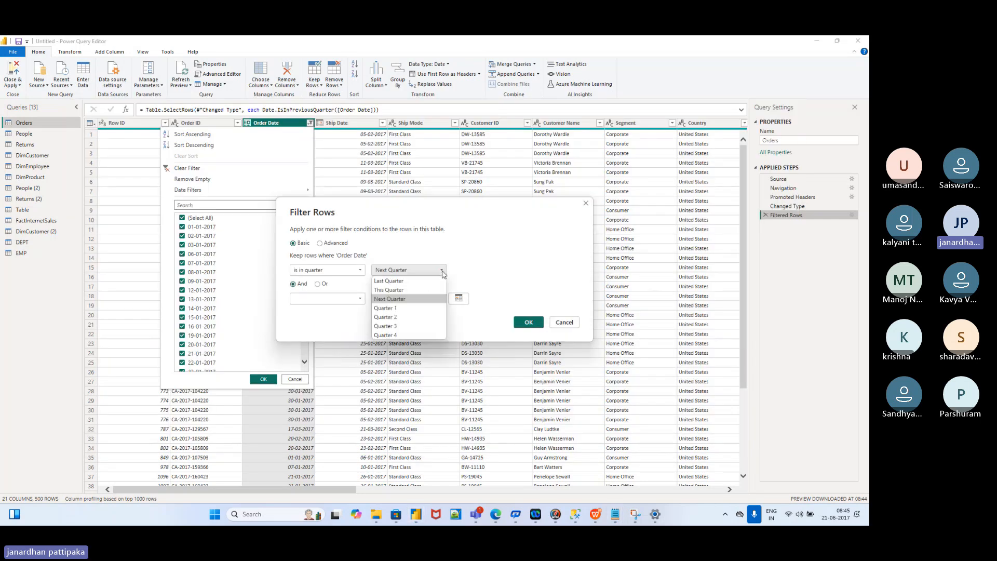
pyautogui.click(391, 309)
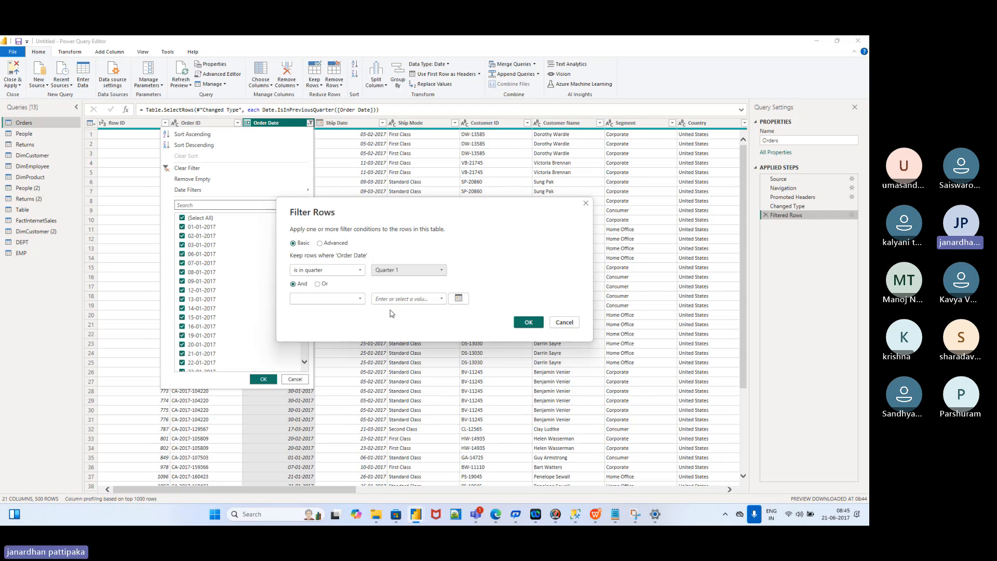
pyautogui.click(528, 323)
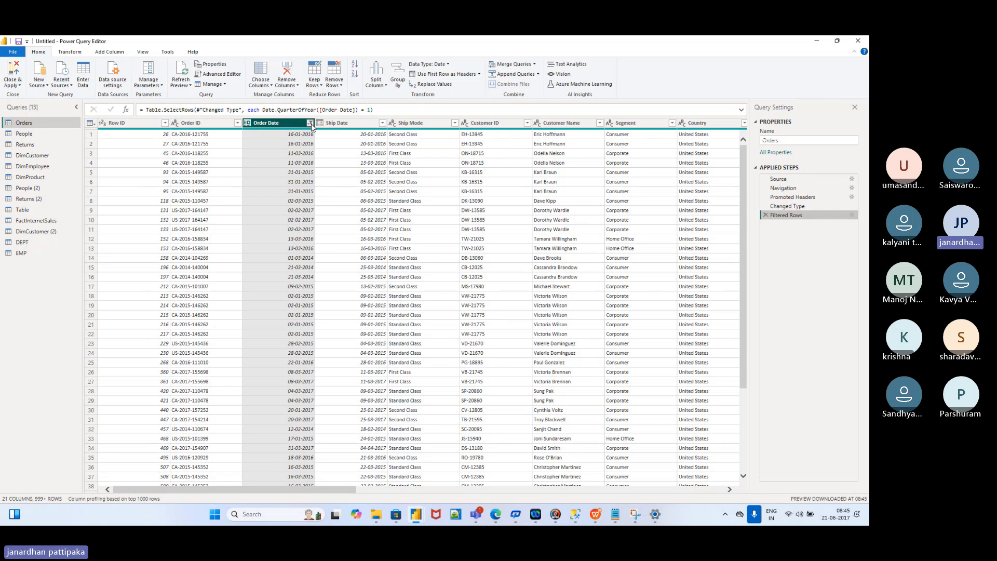
pyautogui.click(310, 123)
pyautogui.scroll(-5, 207, 280)
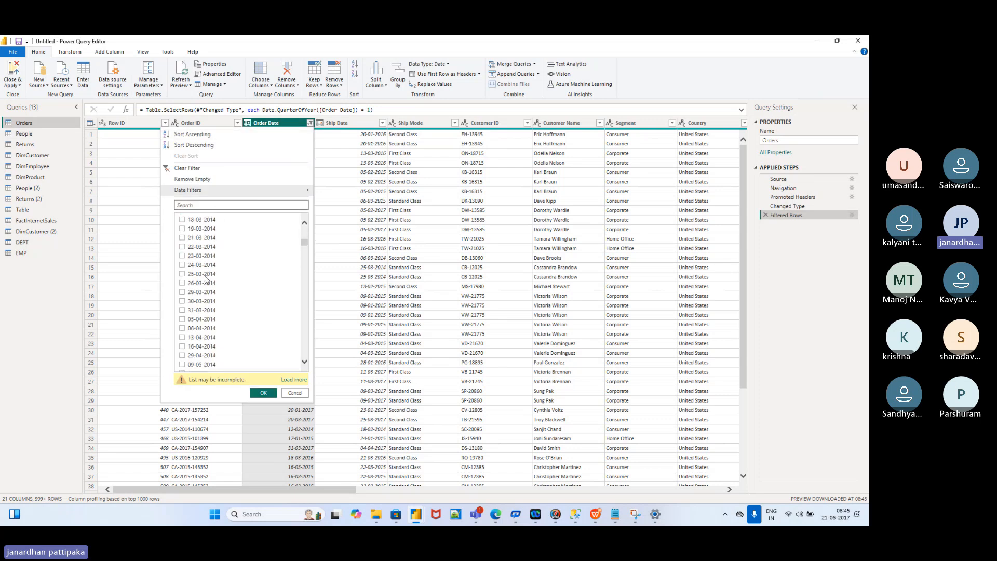
pyautogui.scroll(-10, 200, 336)
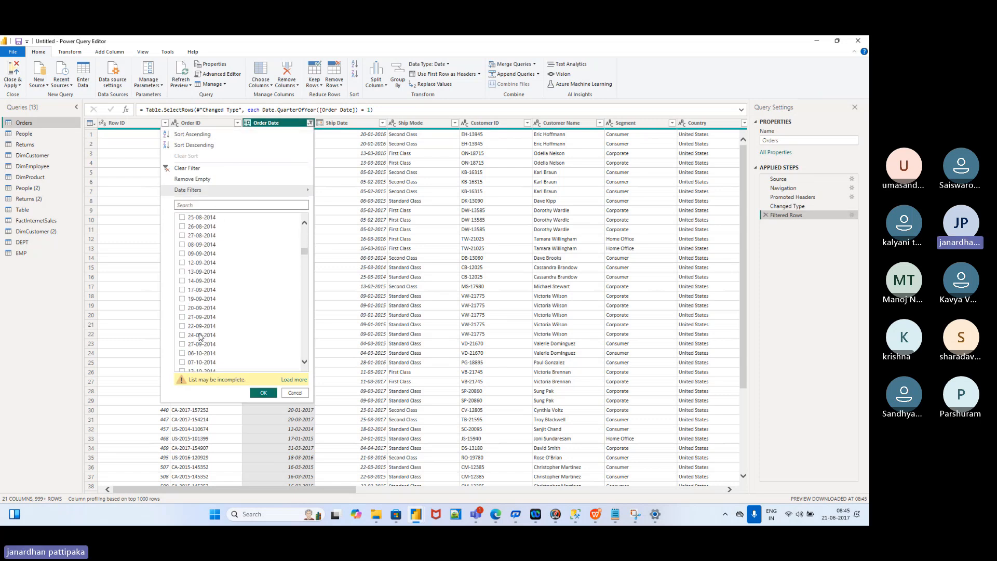
pyautogui.scroll(-5, 200, 337)
pyautogui.scroll(18, 200, 336)
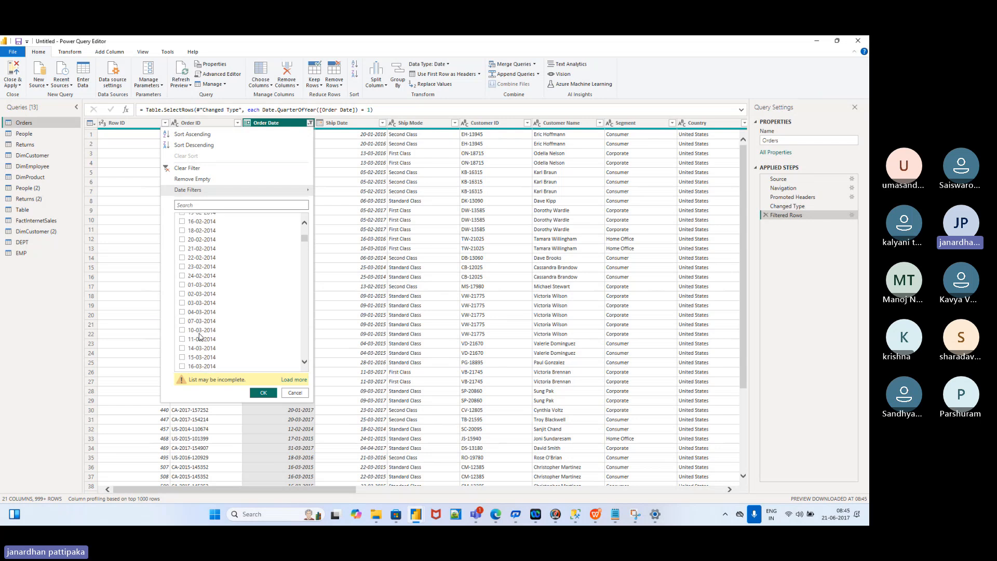
pyautogui.scroll(-8, 200, 337)
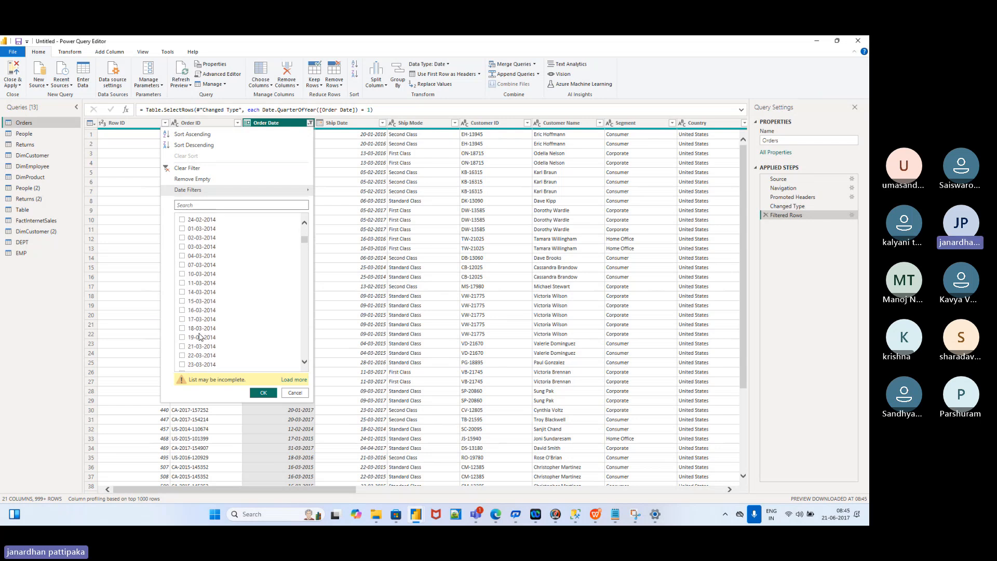
pyautogui.scroll(4, 200, 337)
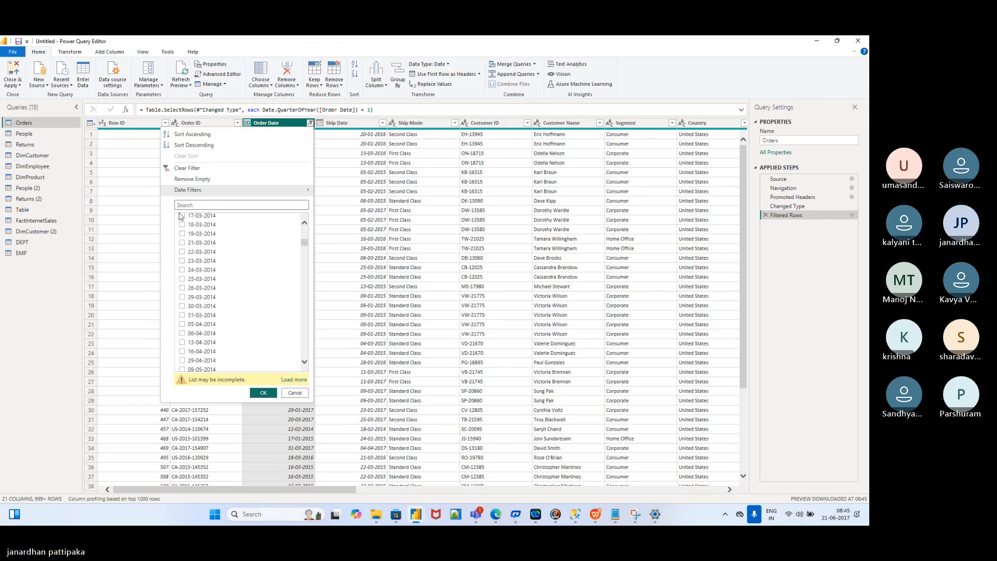
# Step: Clear the Order Date filter and reapply it as a date filter for Quarter 1
pyautogui.click(170, 169)
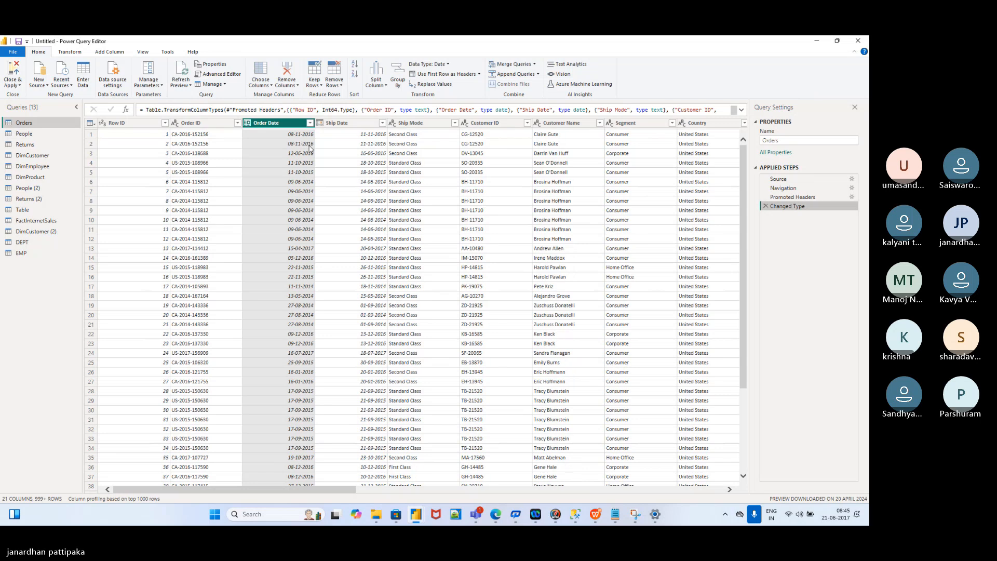
pyautogui.click(310, 123)
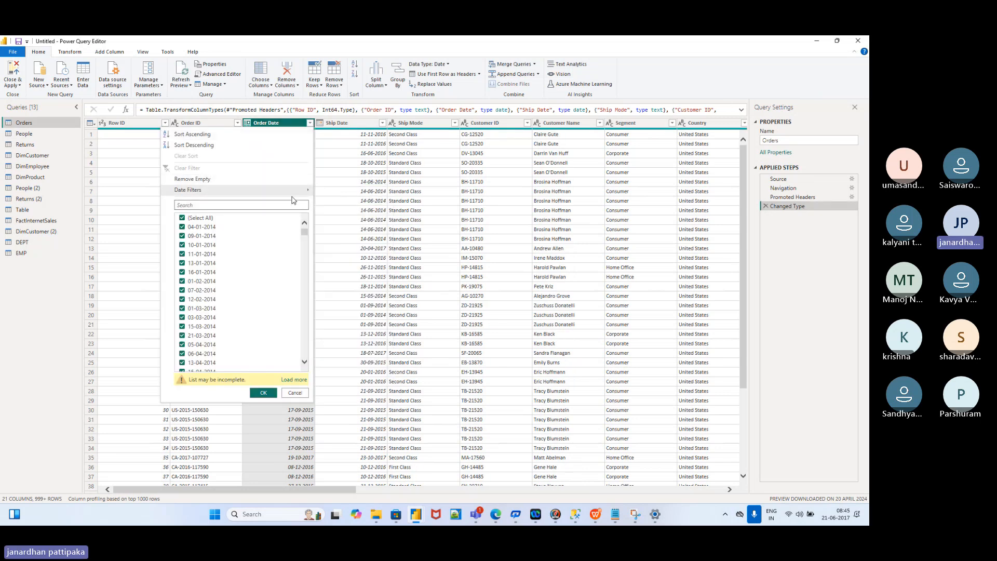
pyautogui.moveTo(266, 191)
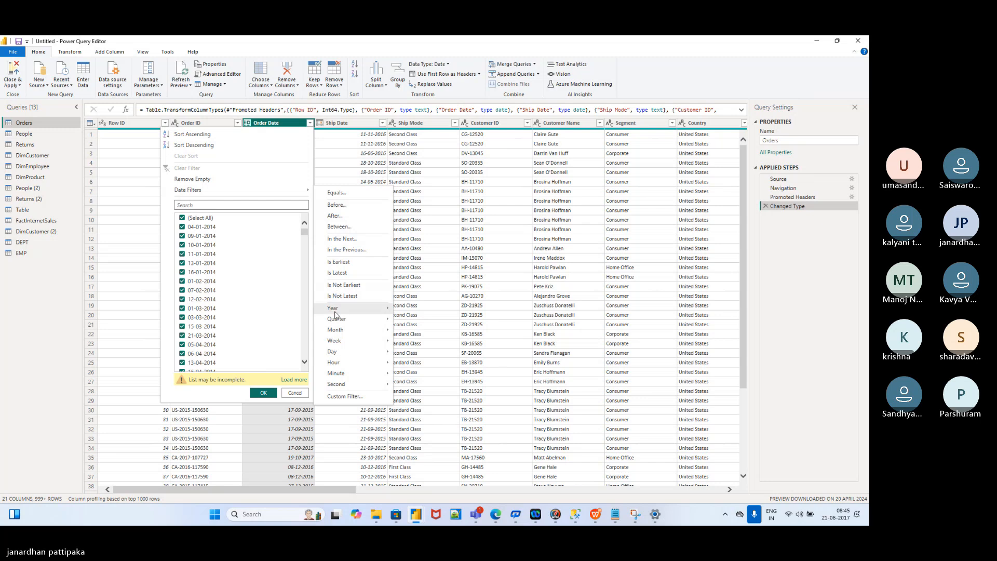
pyautogui.moveTo(338, 314)
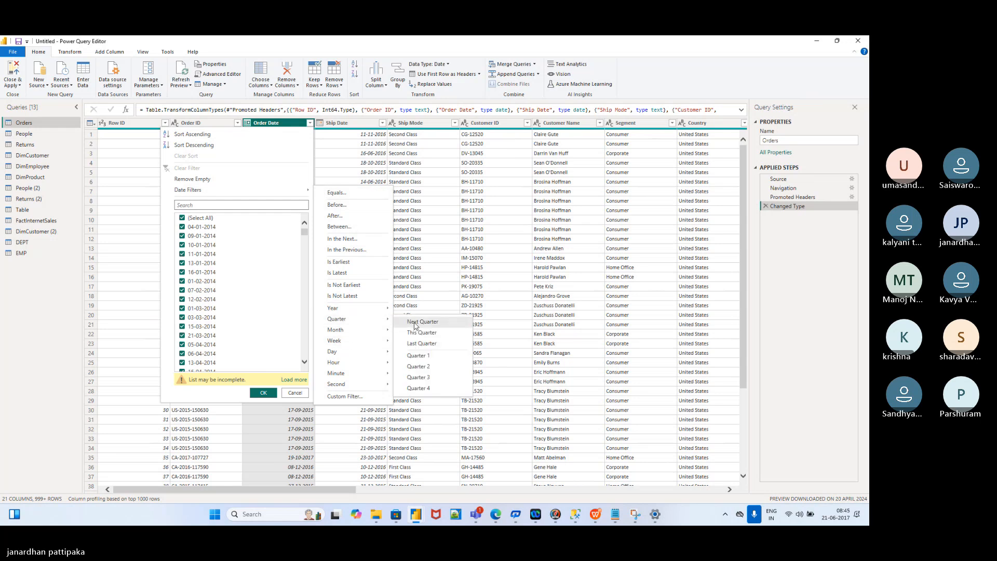
pyautogui.click(425, 357)
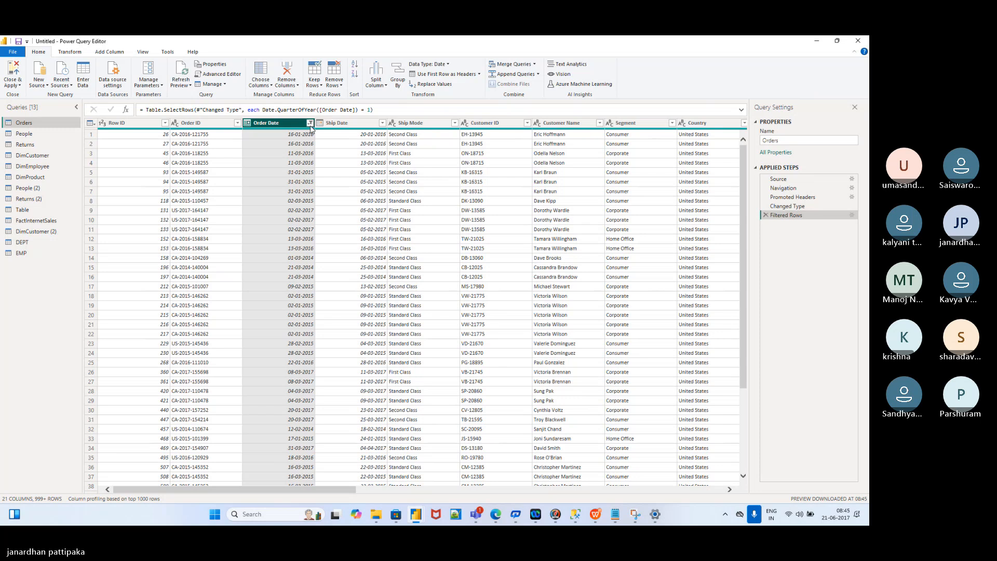
# Step: Look through the Order Date rows and the column's date list under the Quarter 1 filter, checking them against the quarter definitions in the Notepad note
pyautogui.scroll(-2, 288, 296)
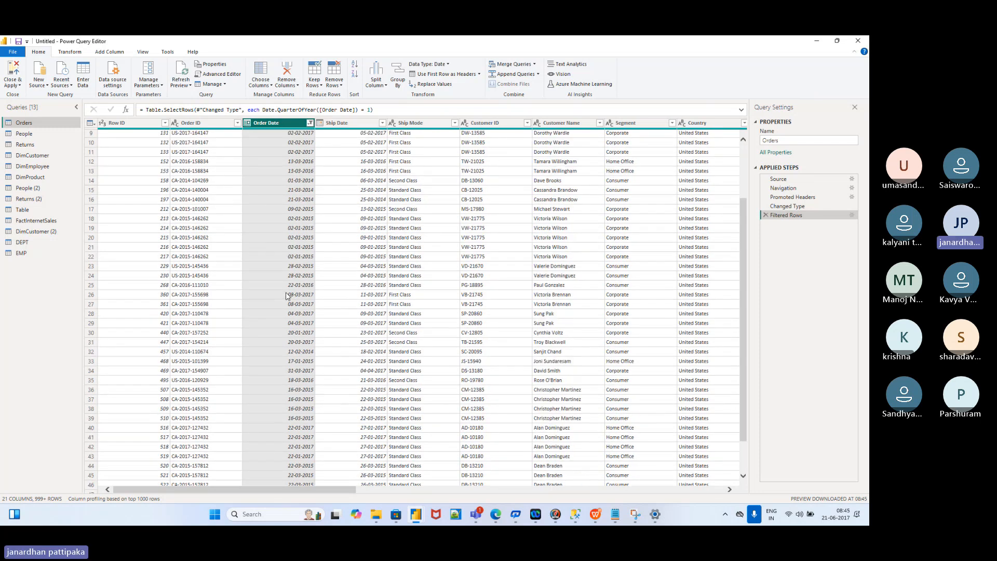
pyautogui.scroll(-1, 294, 240)
pyautogui.scroll(-2, 293, 239)
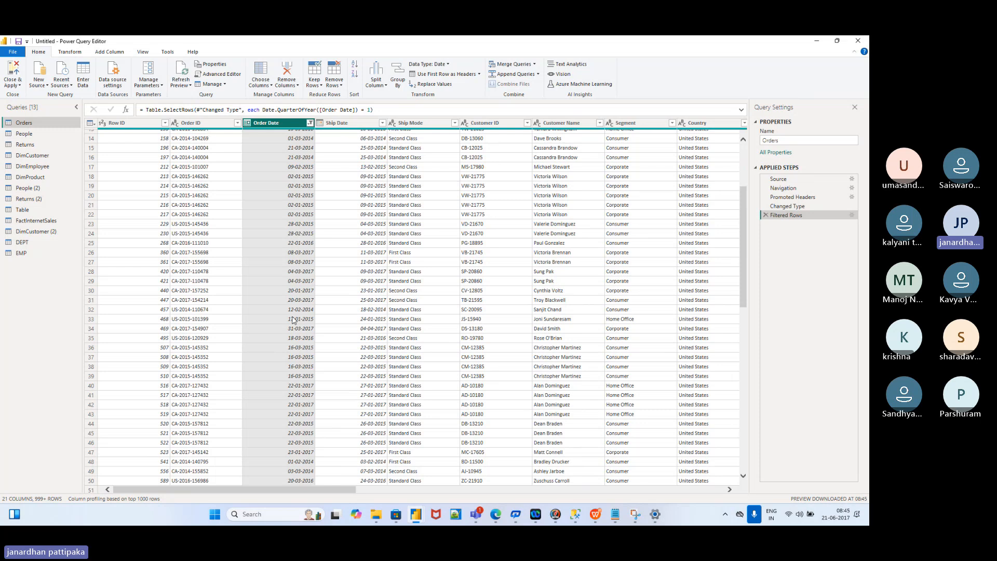
pyautogui.scroll(5, 294, 202)
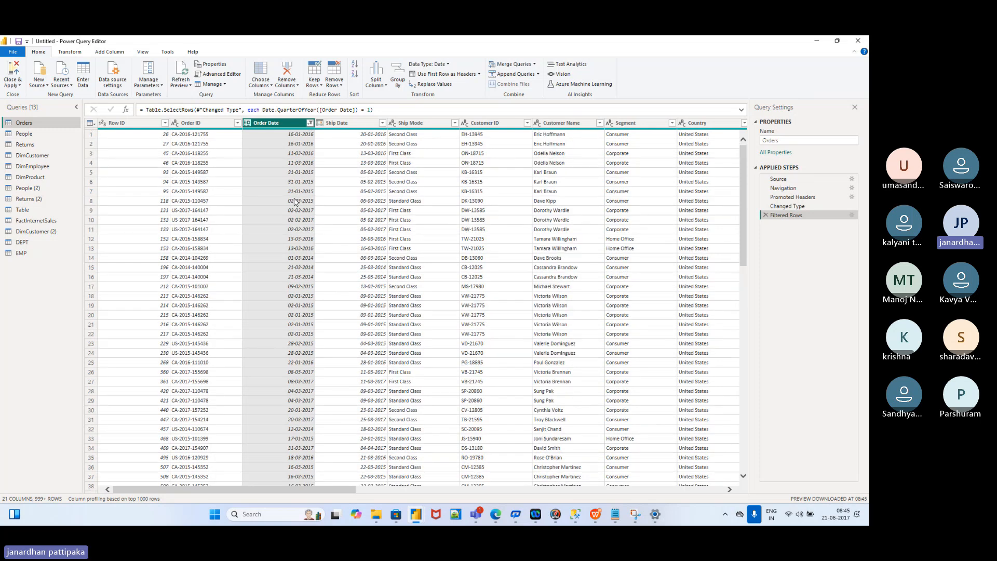
pyautogui.click(311, 123)
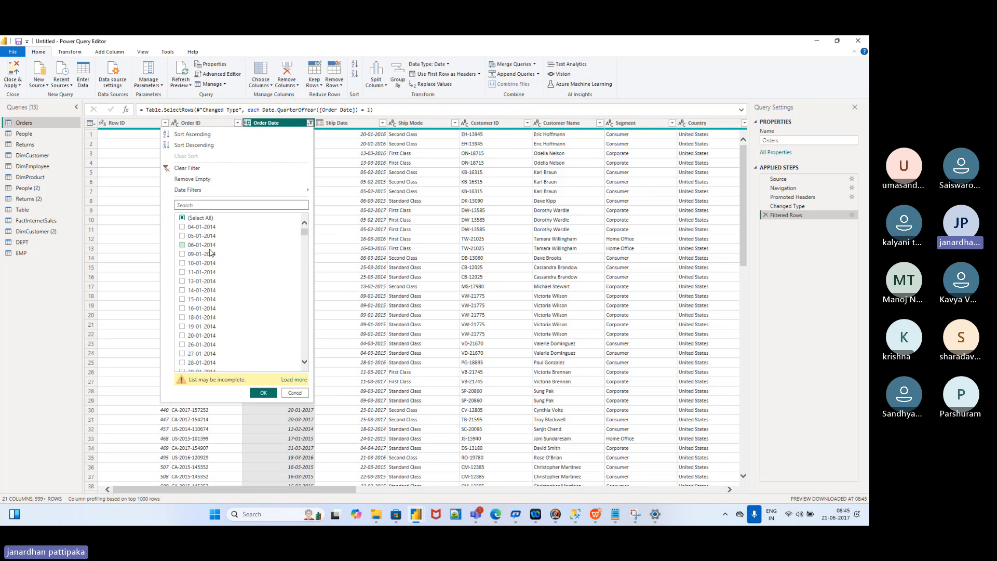
pyautogui.scroll(-5, 202, 296)
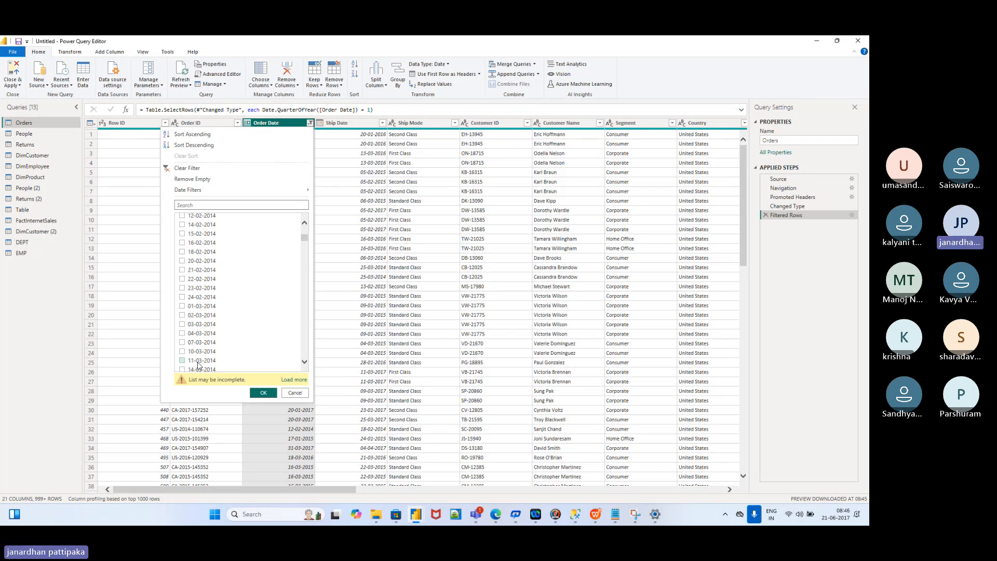
pyautogui.scroll(-2, 199, 365)
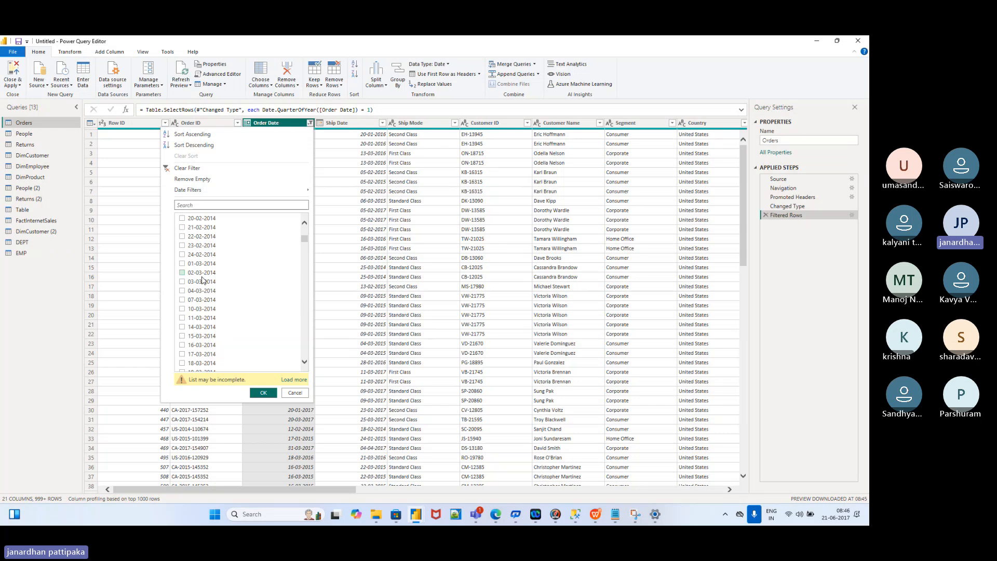
pyautogui.hotkey('alt', 'Tab')
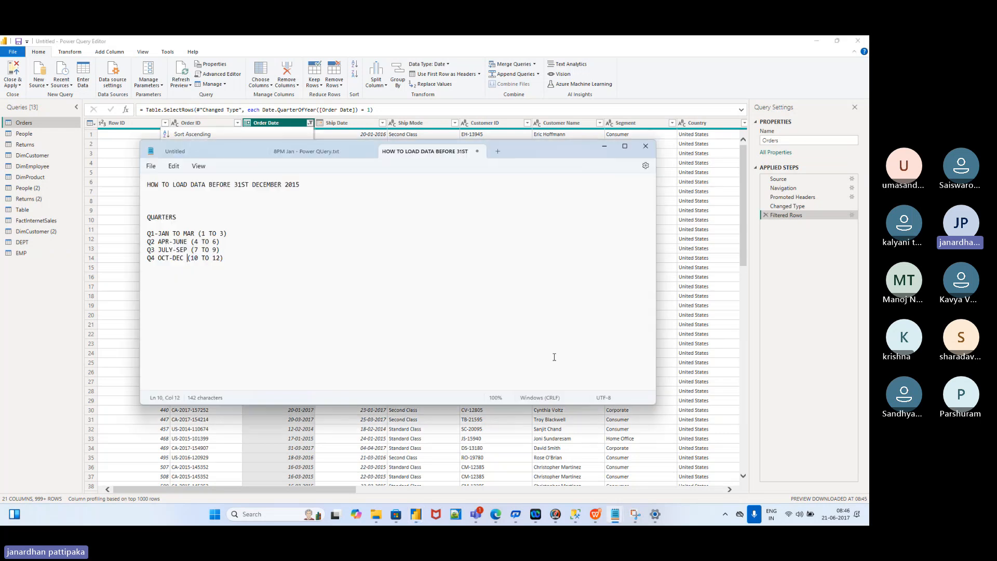
pyautogui.hotkey('alt', 'Tab')
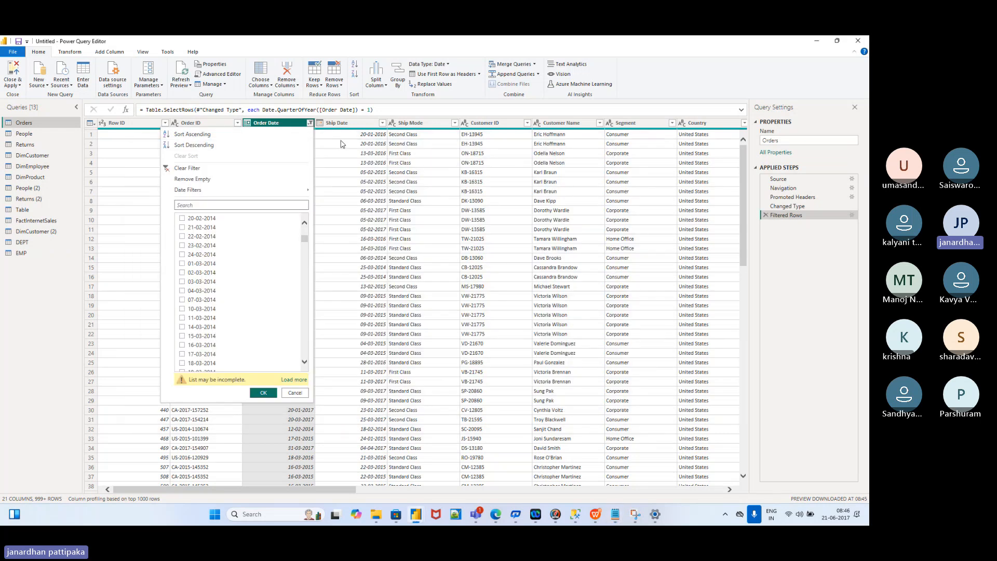
pyautogui.click(311, 124)
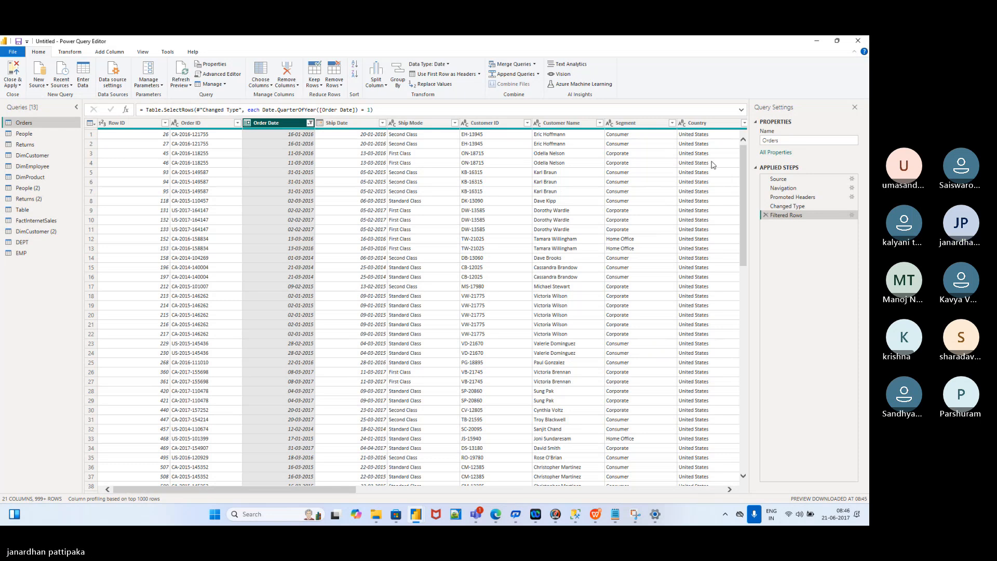
# Step: Change the Filtered Rows condition on Order Date to Quarter 2 and apply it
pyautogui.click(851, 216)
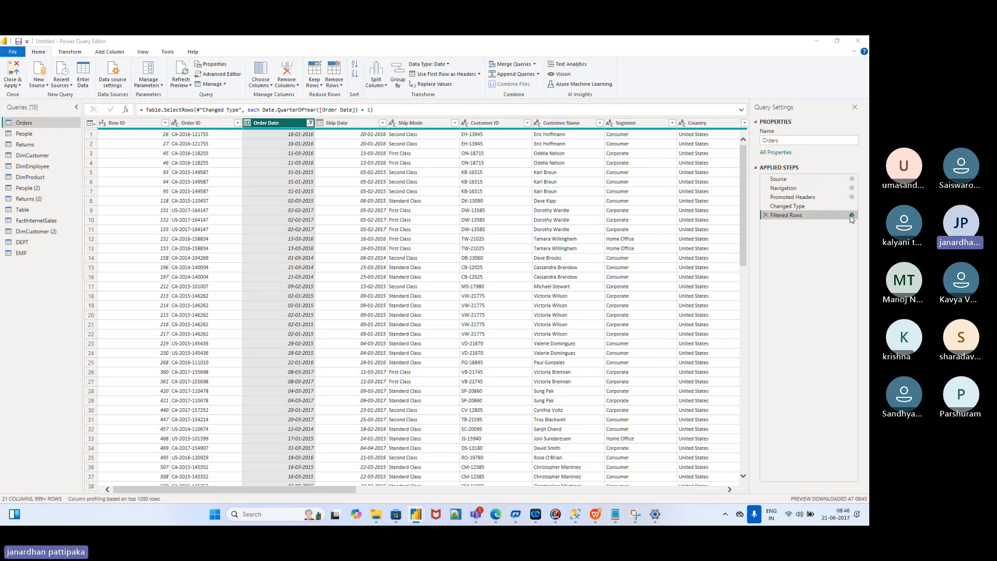
pyautogui.click(442, 272)
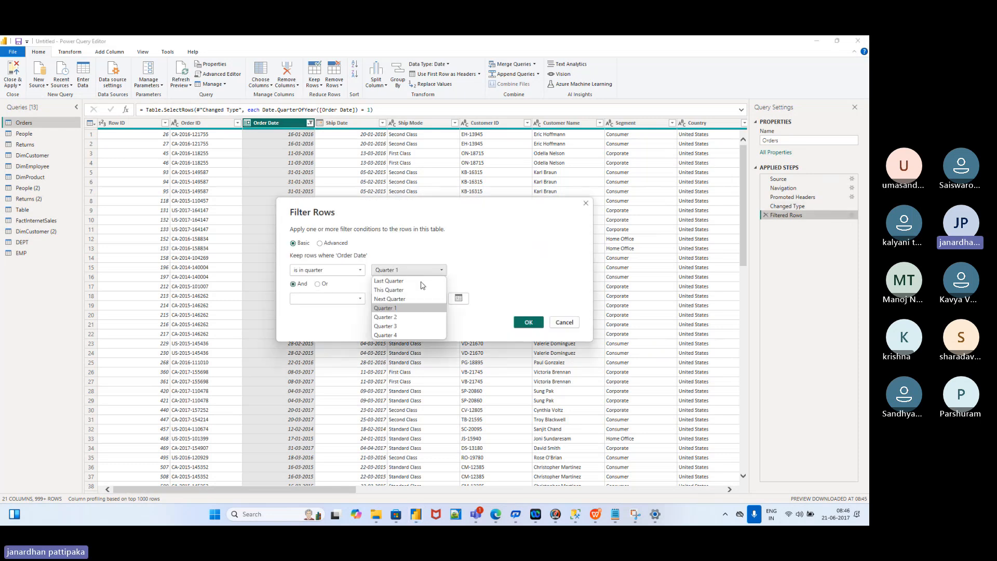
pyautogui.click(384, 317)
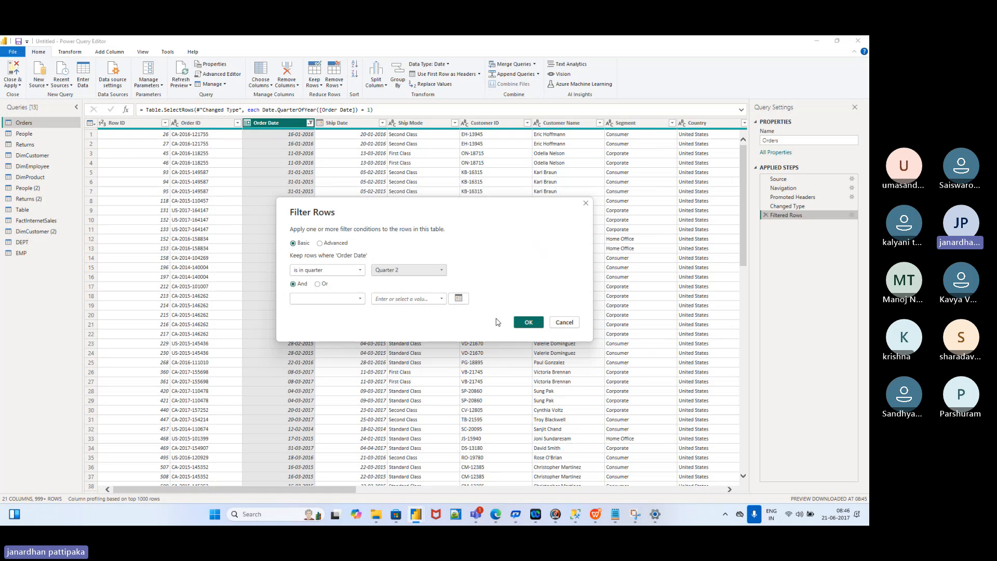
pyautogui.click(528, 321)
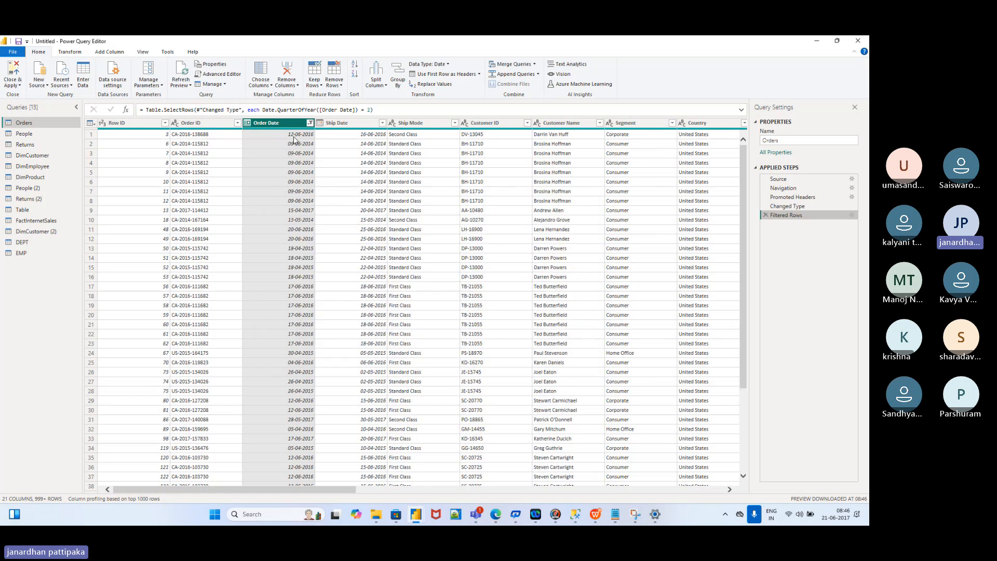
# Step: Switch to Notepad to check the Quarter 2 months in the quarter definitions note, and minimize both Notepad windows
pyautogui.moveTo(631, 511)
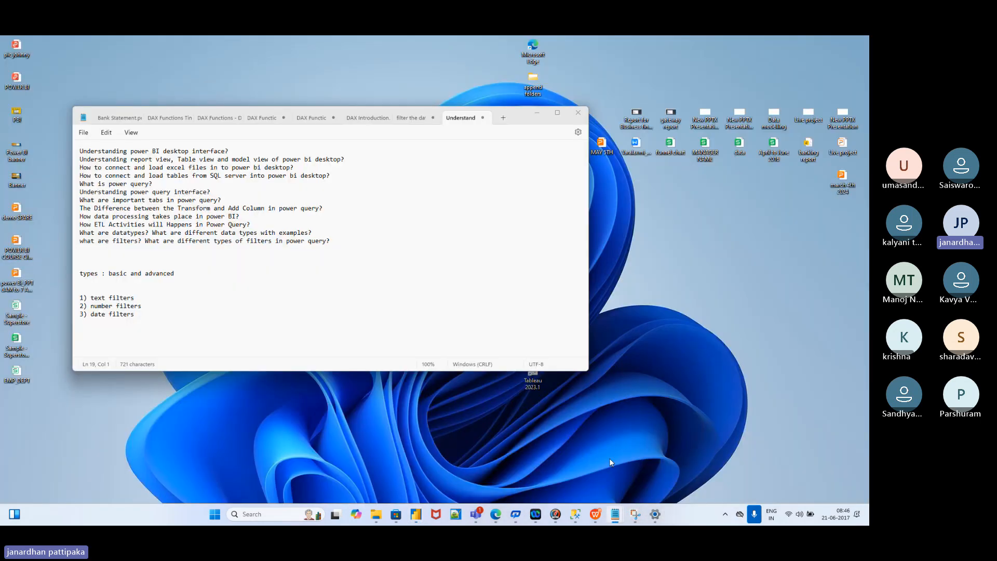
pyautogui.click(612, 461)
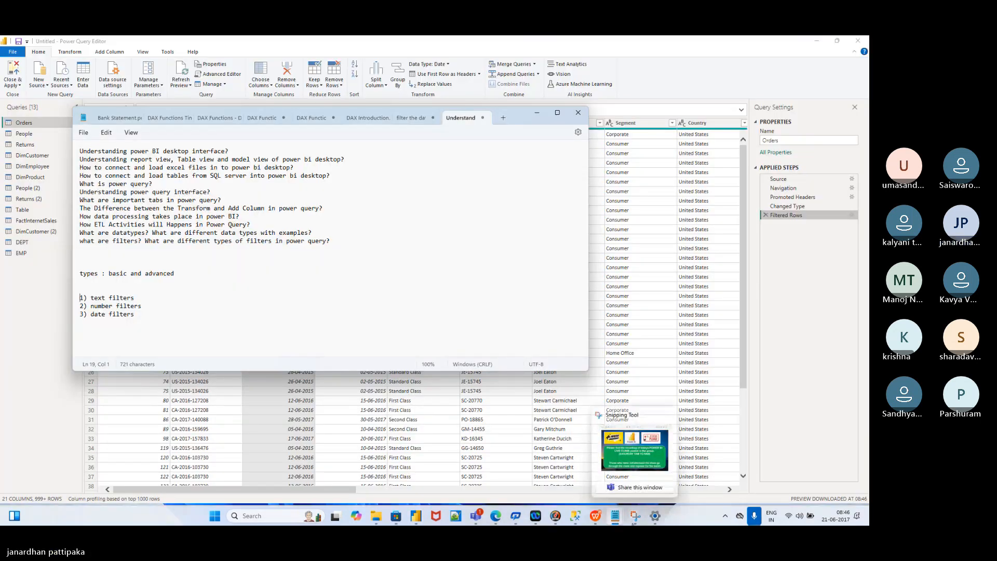
pyautogui.moveTo(656, 517)
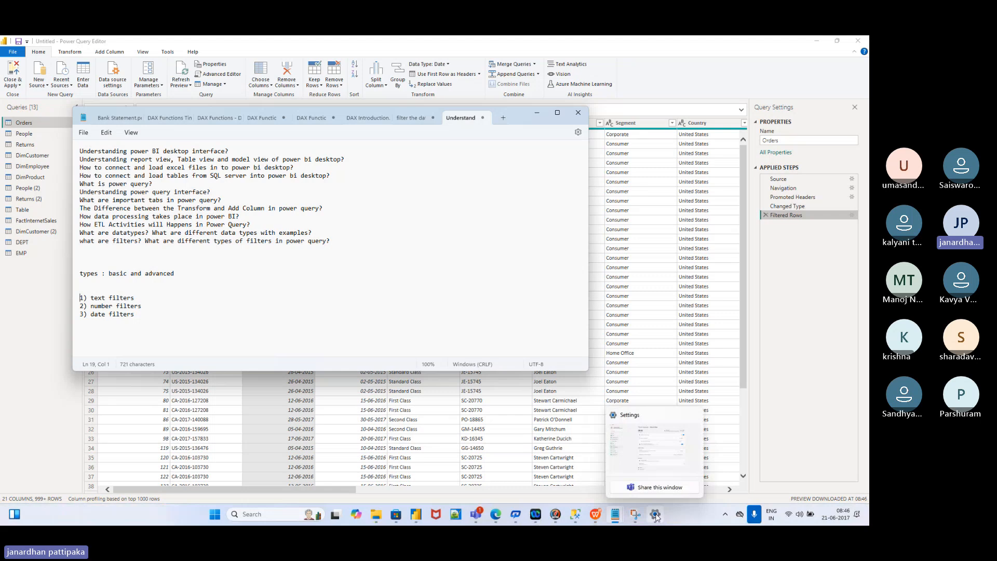
pyautogui.moveTo(614, 514)
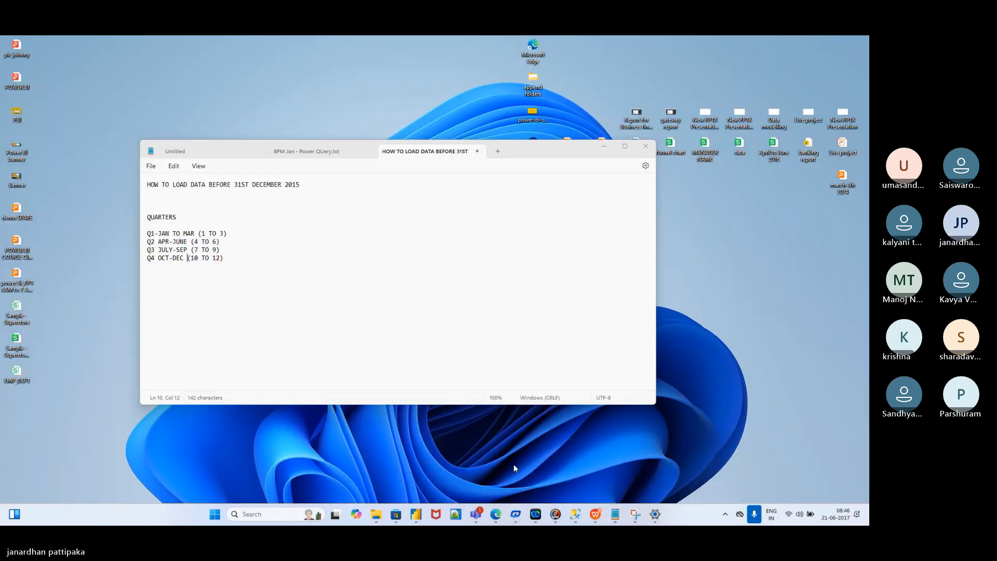
pyautogui.click(513, 465)
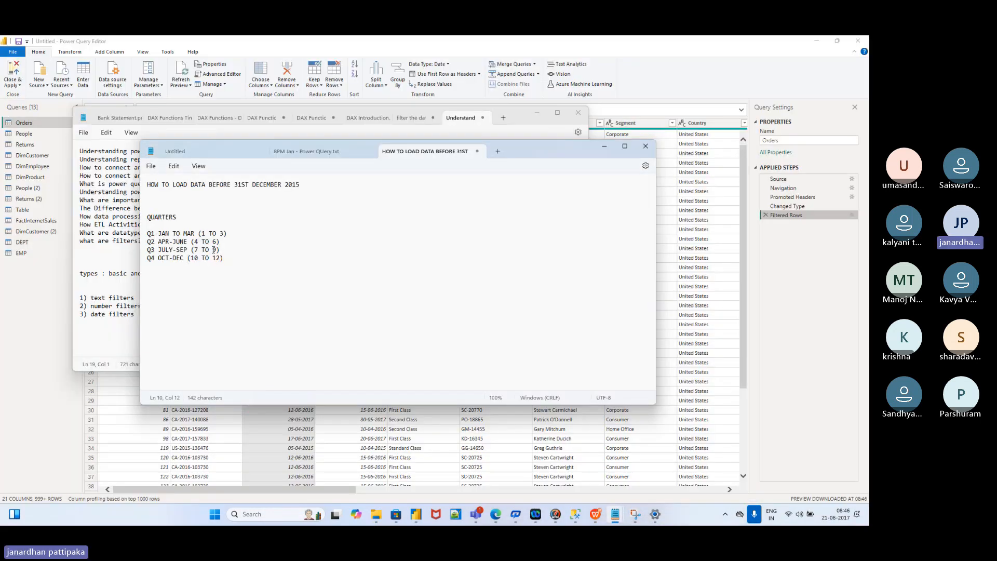
pyautogui.hotkey('alt', 'Tab')
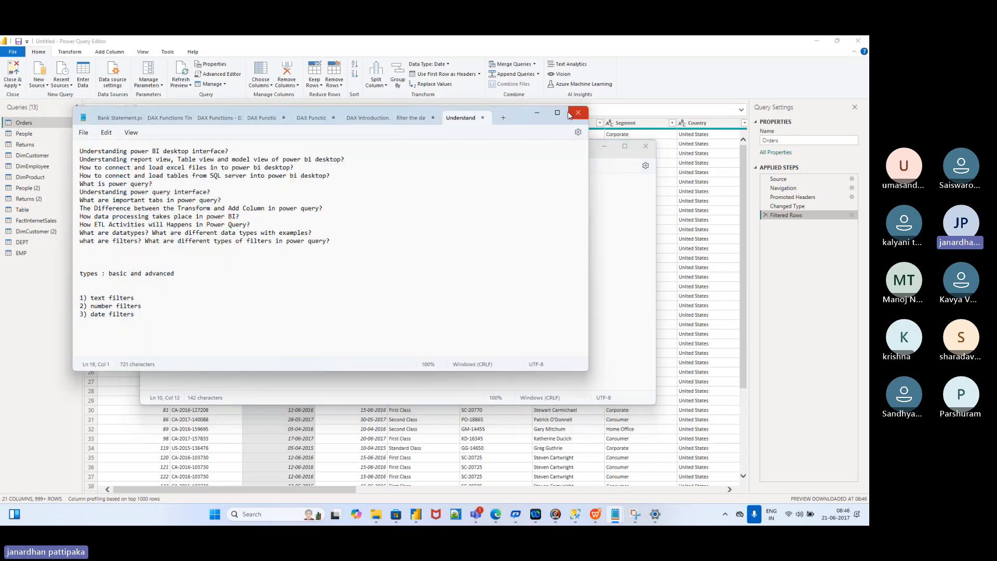
pyautogui.click(537, 116)
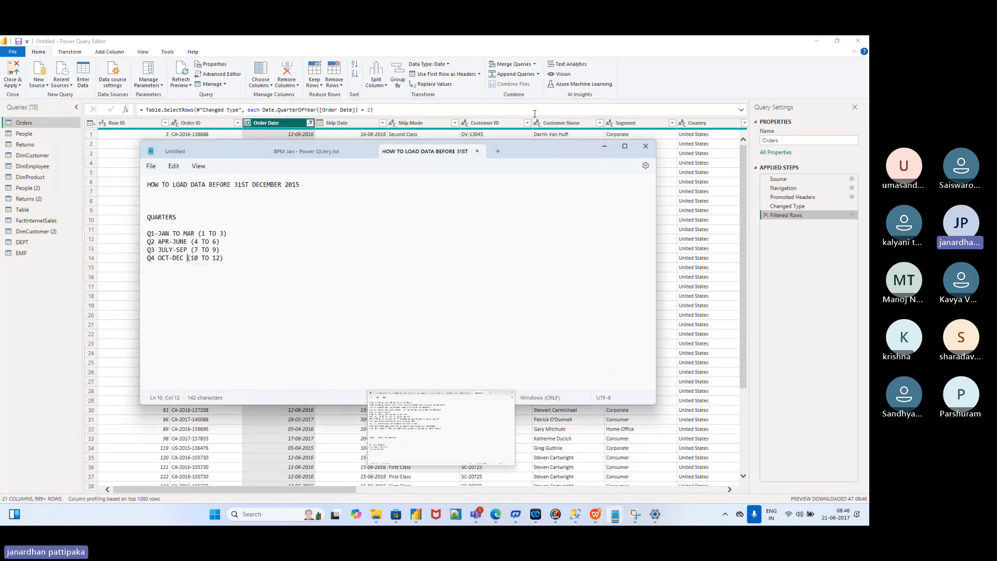
pyautogui.click(605, 146)
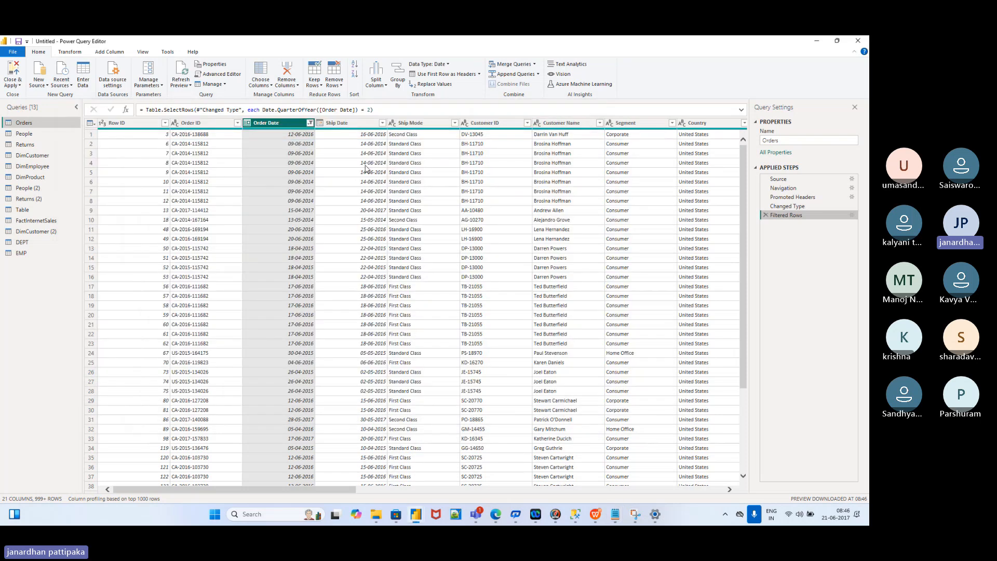
# Step: Add a day-based date filter on Order Date that keeps only Tomorrow, on top of the quarter filter
pyautogui.click(310, 124)
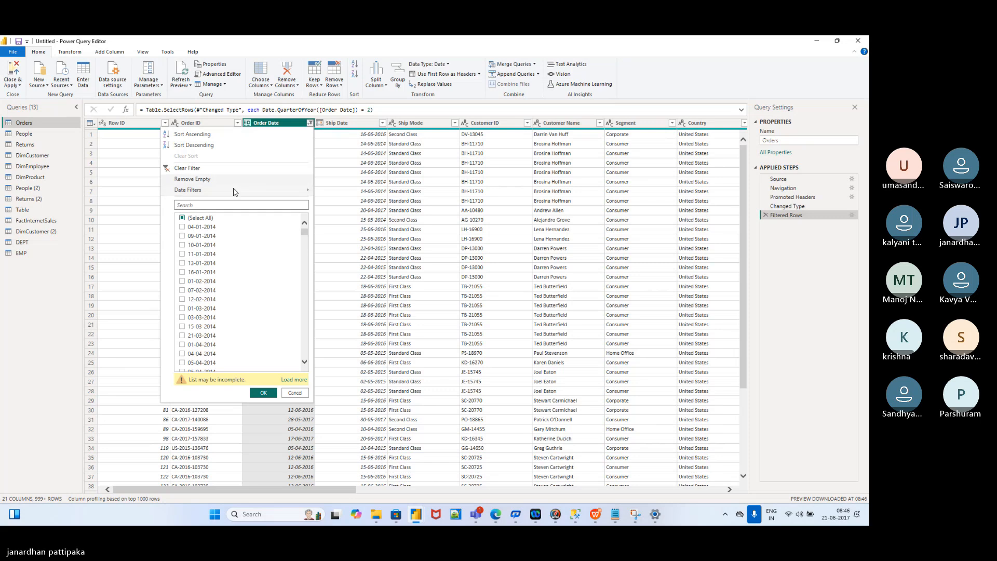
pyautogui.moveTo(235, 192)
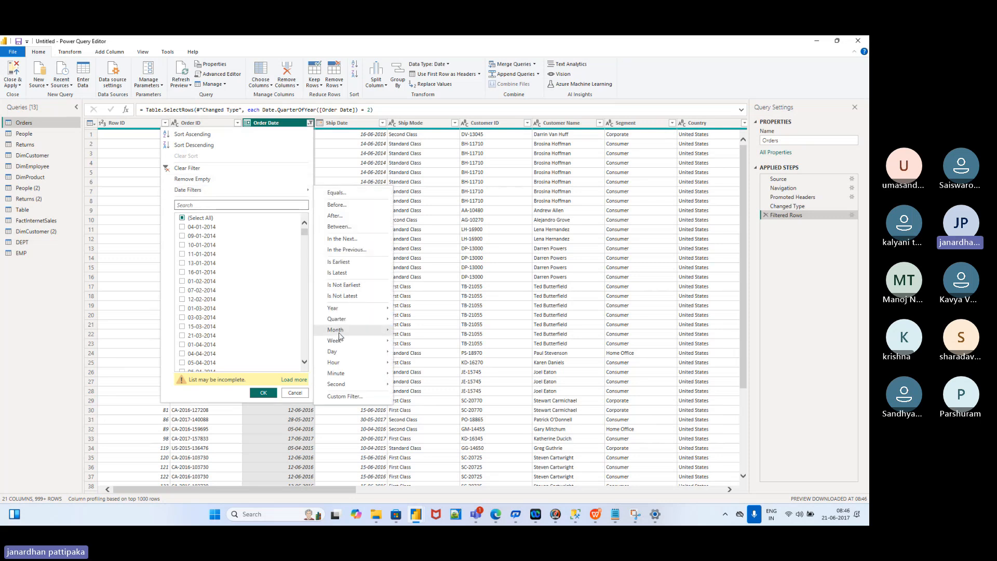
pyautogui.moveTo(337, 344)
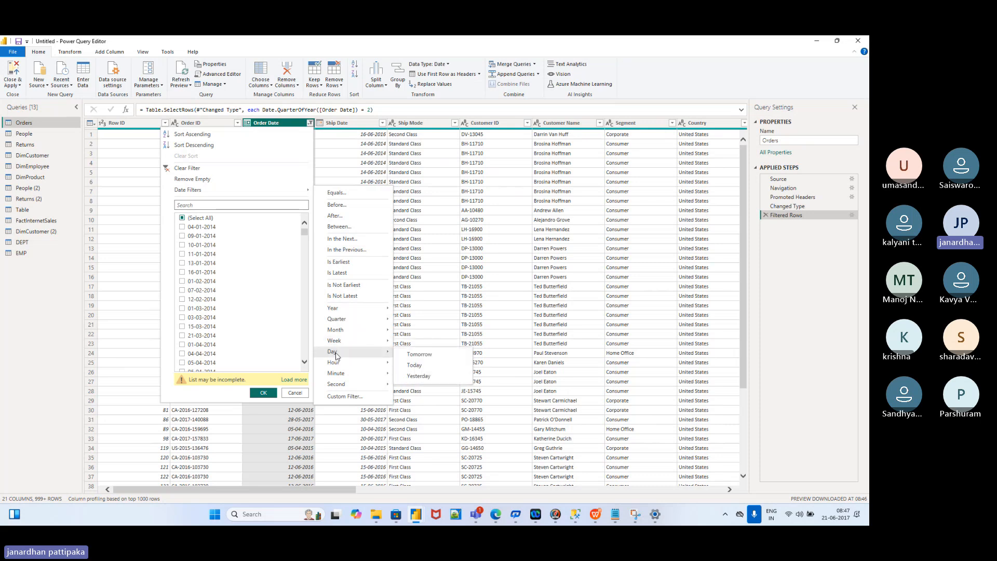
pyautogui.click(418, 355)
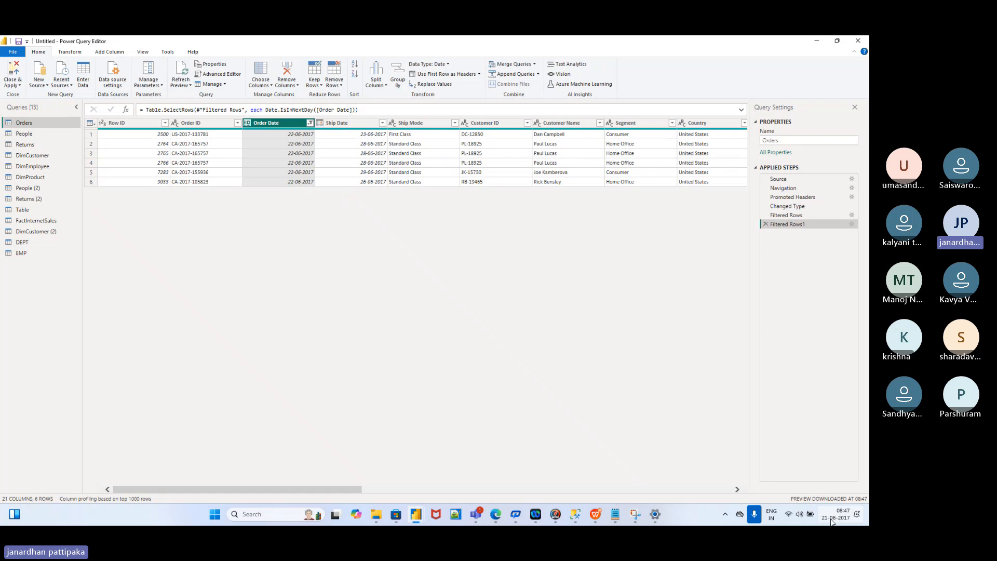
# Step: Change the Filtered Rows1 condition on Order Date to Yesterday and apply it
pyautogui.click(310, 123)
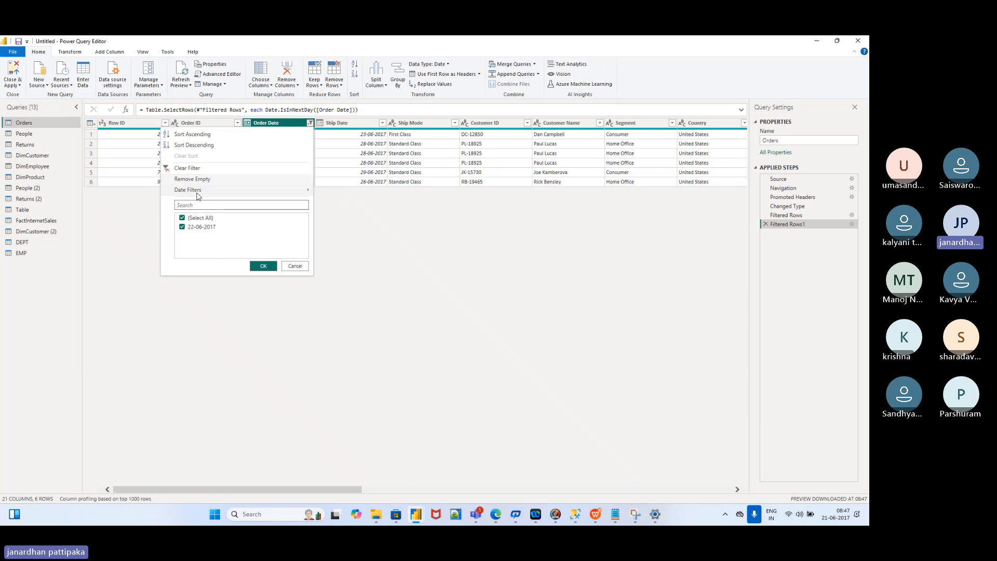
pyautogui.moveTo(192, 191)
pyautogui.click(852, 225)
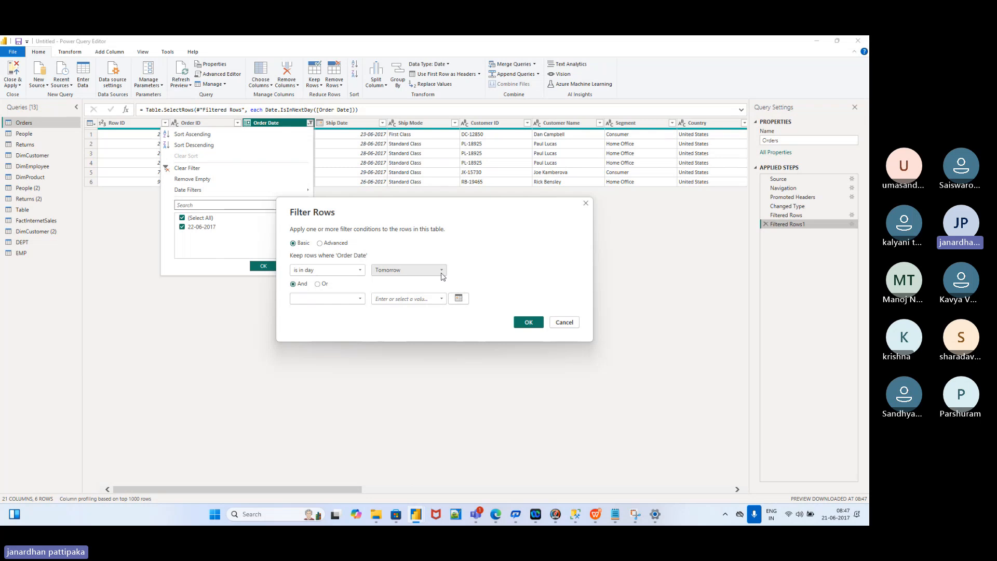
pyautogui.click(440, 270)
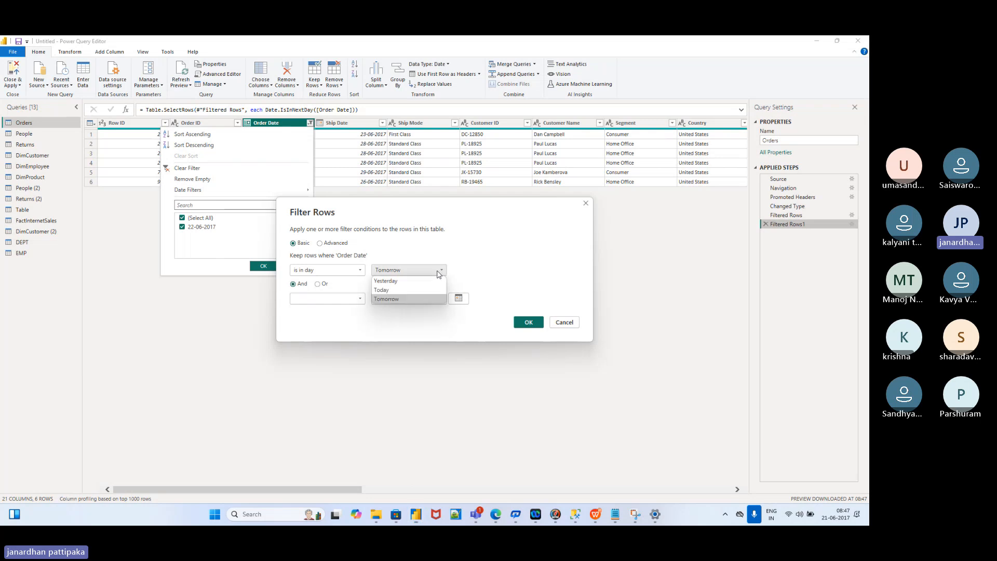
pyautogui.click(395, 281)
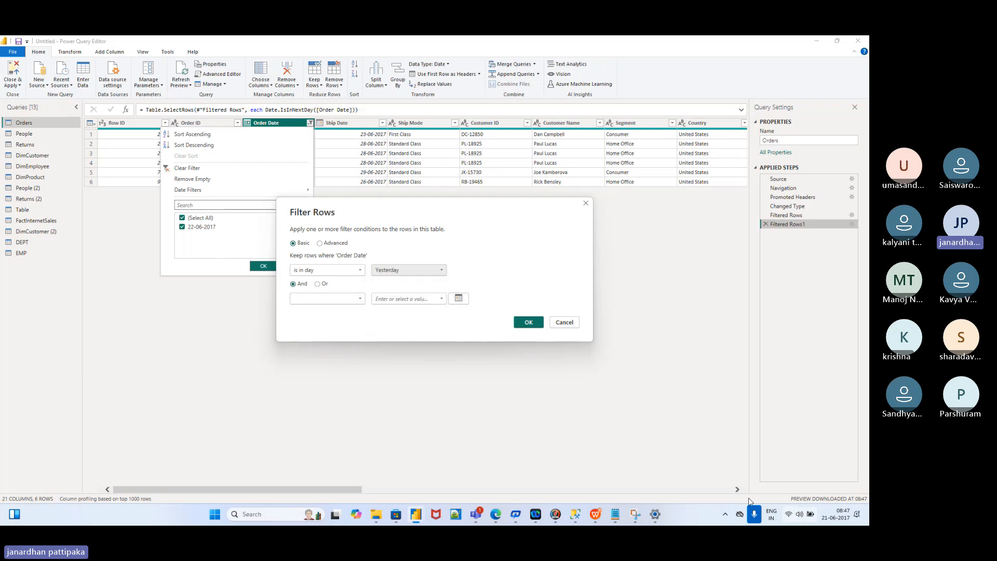
pyautogui.click(528, 323)
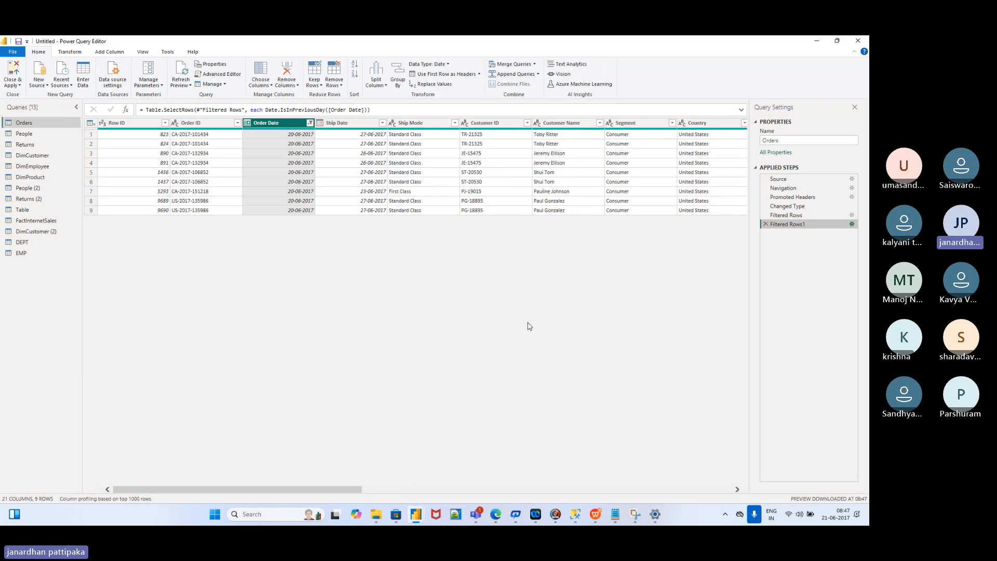
pyautogui.click(311, 123)
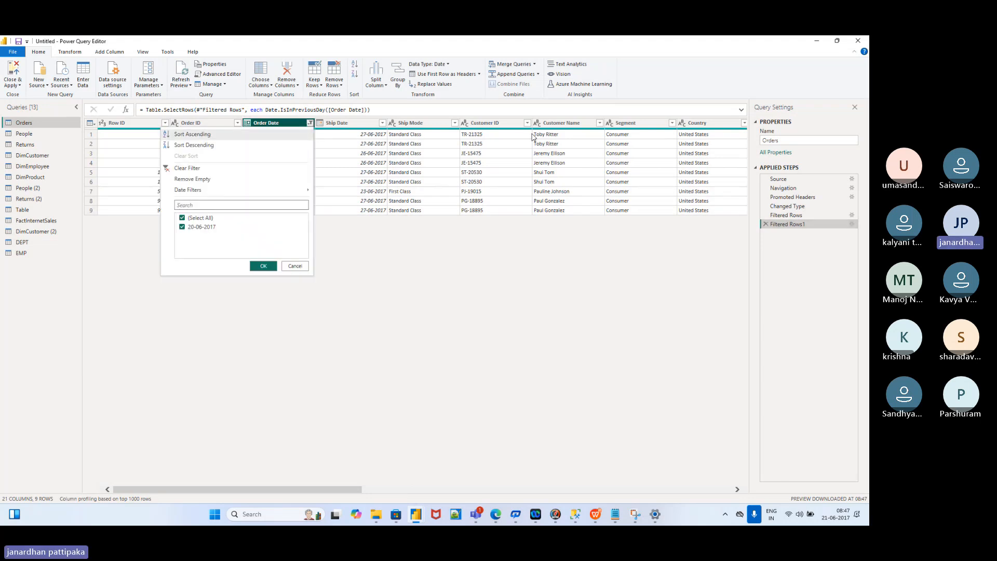
pyautogui.click(852, 224)
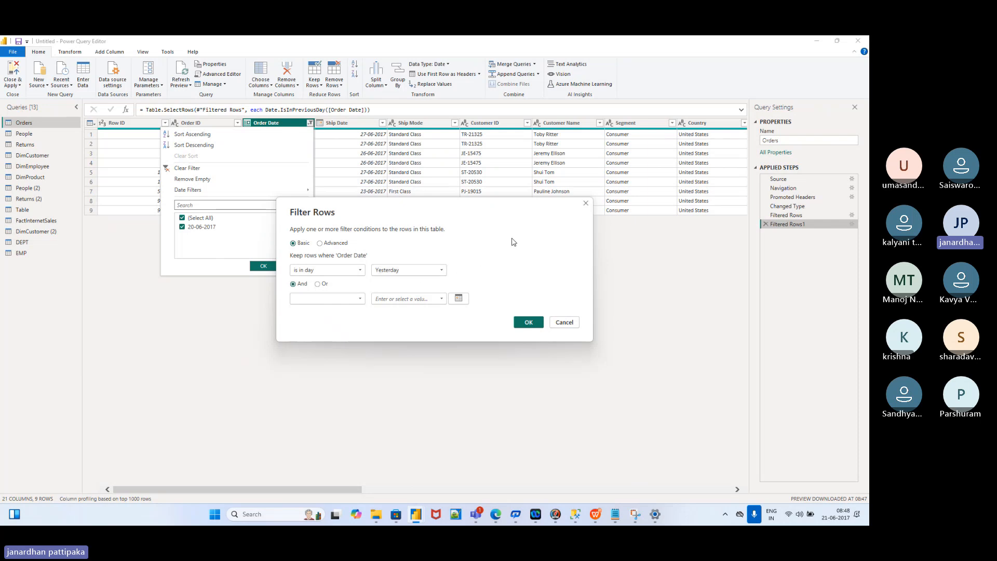
pyautogui.click(529, 323)
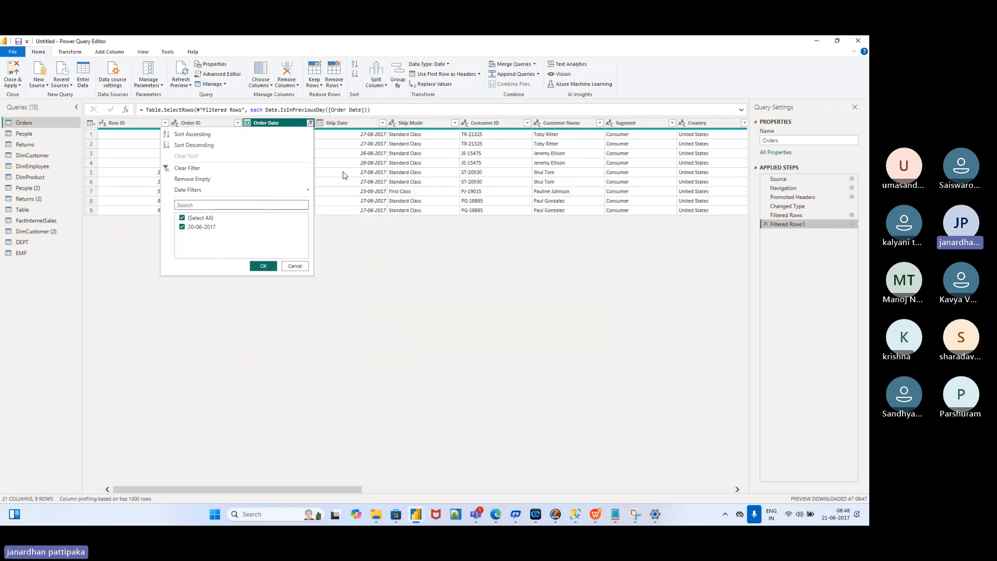
pyautogui.click(264, 266)
pyautogui.click(311, 123)
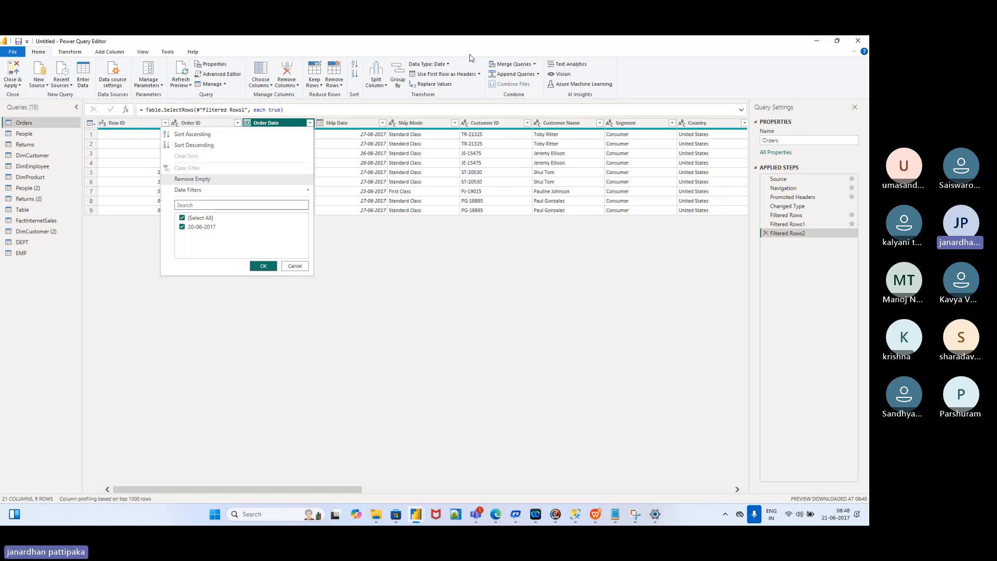
pyautogui.click(459, 322)
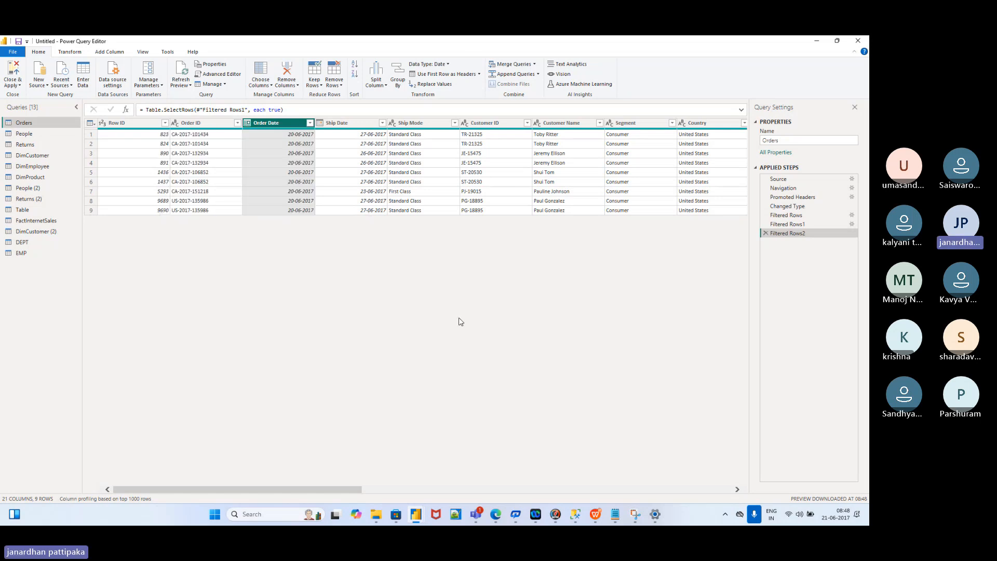
pyautogui.click(765, 234)
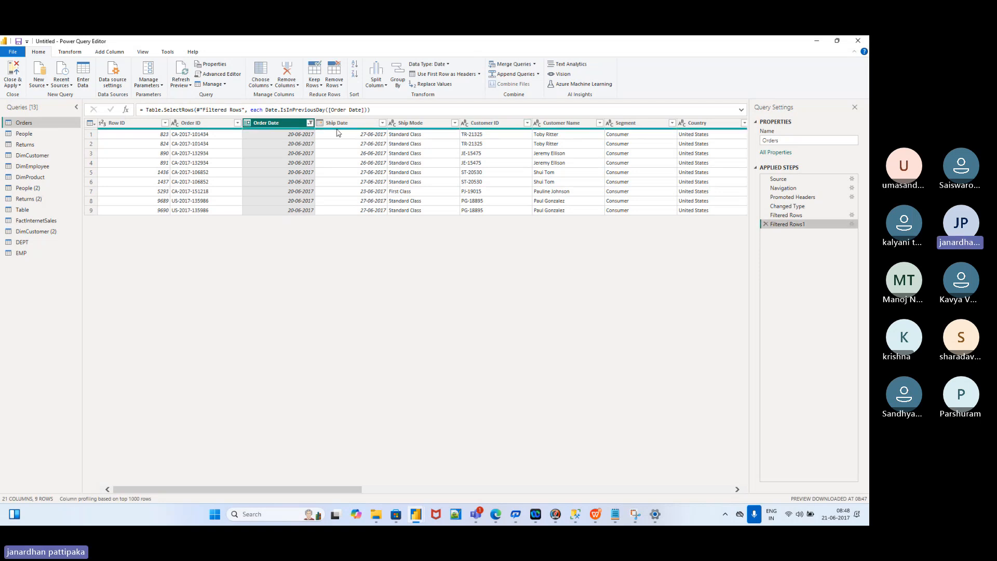
# Step: Clear the day filter and the quarter filter from the Order Date column
pyautogui.click(310, 123)
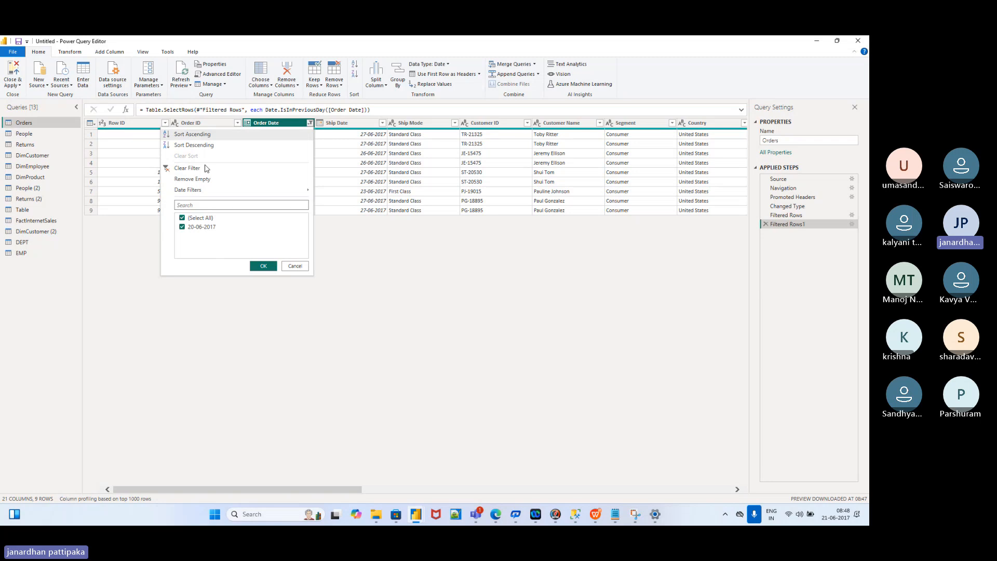
pyautogui.click(186, 169)
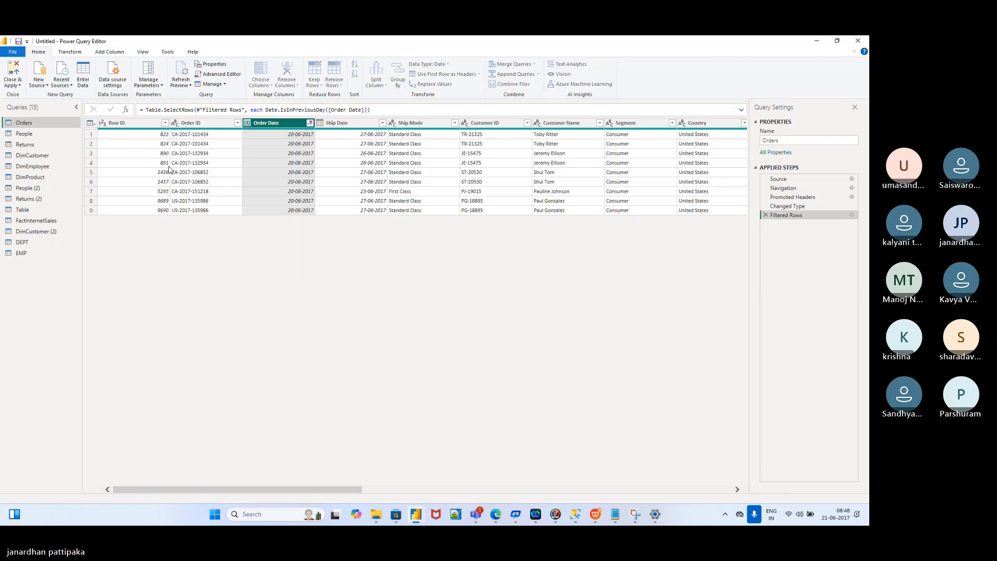
pyautogui.click(310, 124)
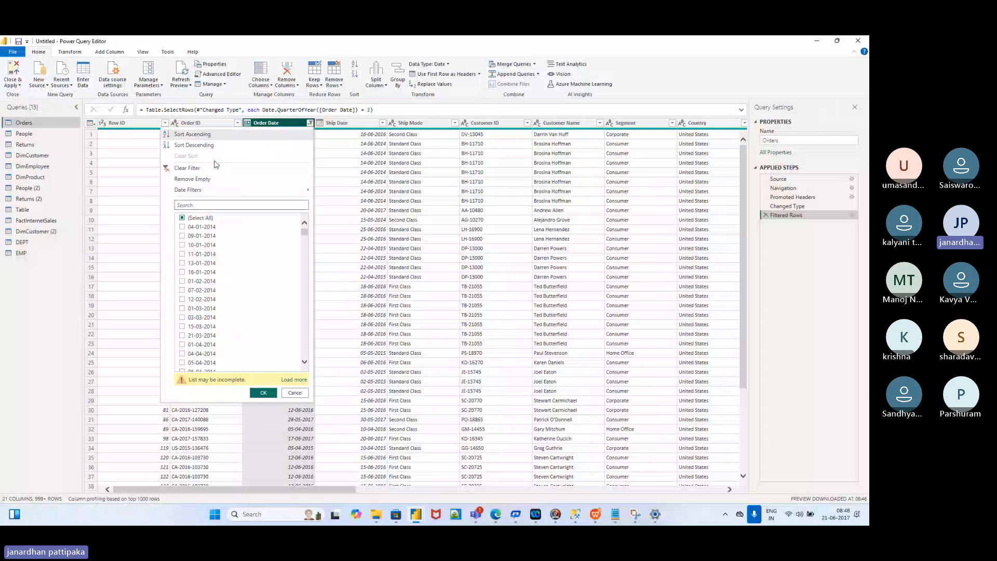
pyautogui.click(184, 168)
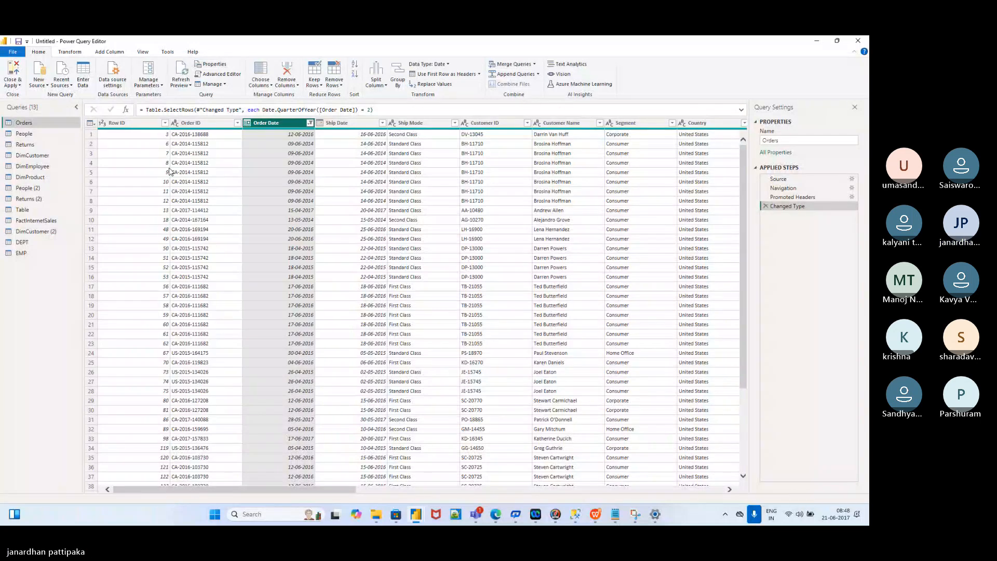
pyautogui.click(309, 123)
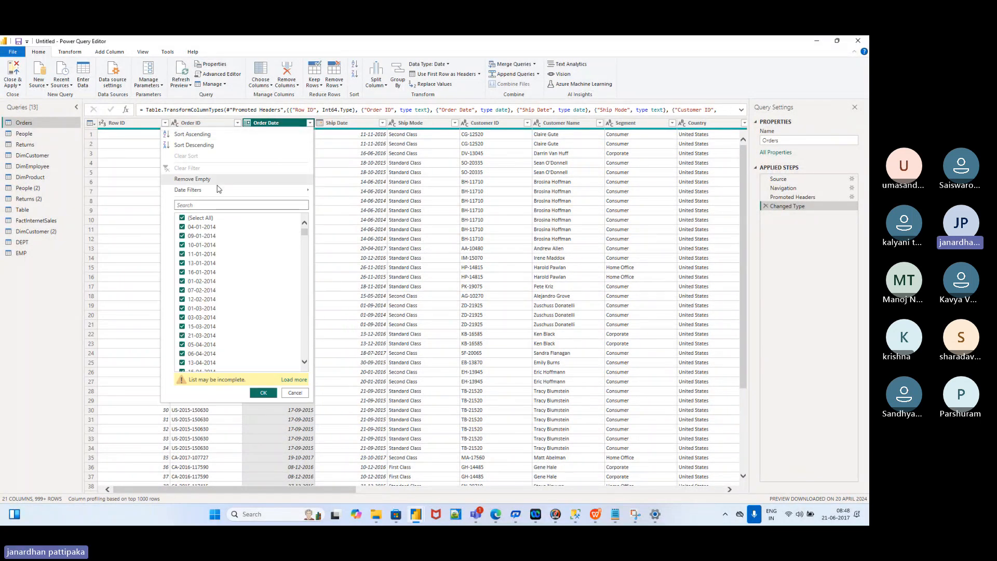
pyautogui.moveTo(220, 190)
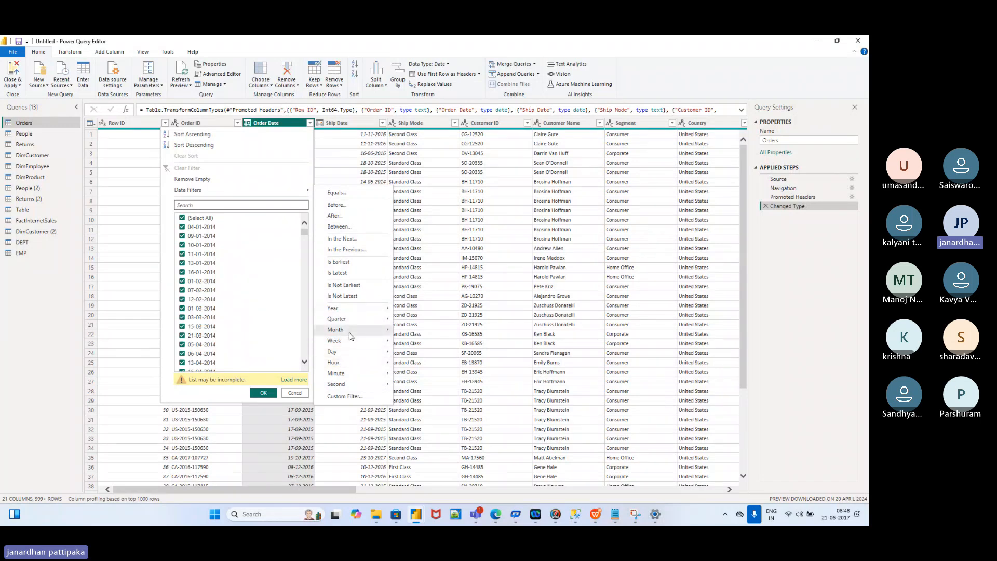
pyautogui.moveTo(350, 336)
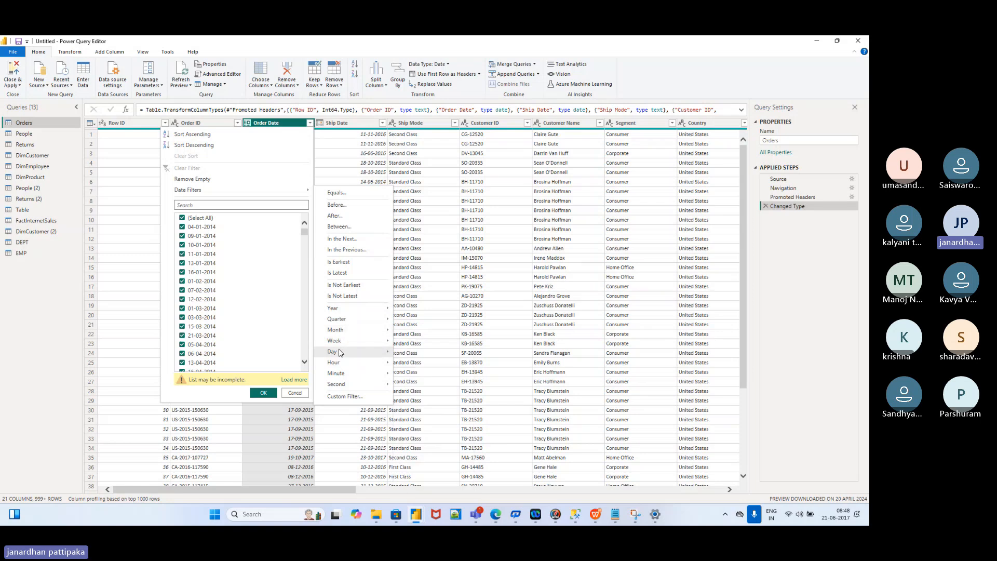
pyautogui.moveTo(350, 367)
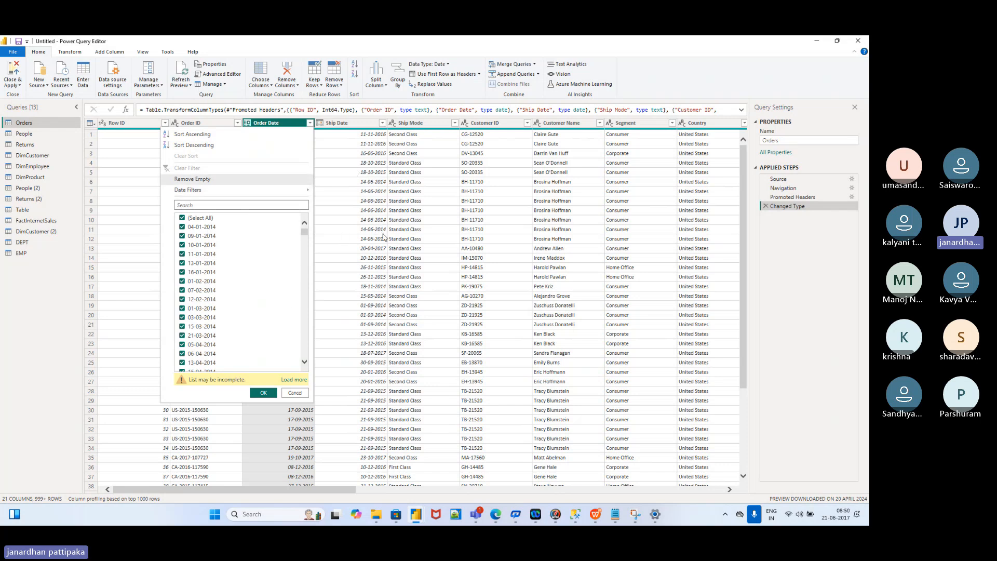
pyautogui.click(430, 270)
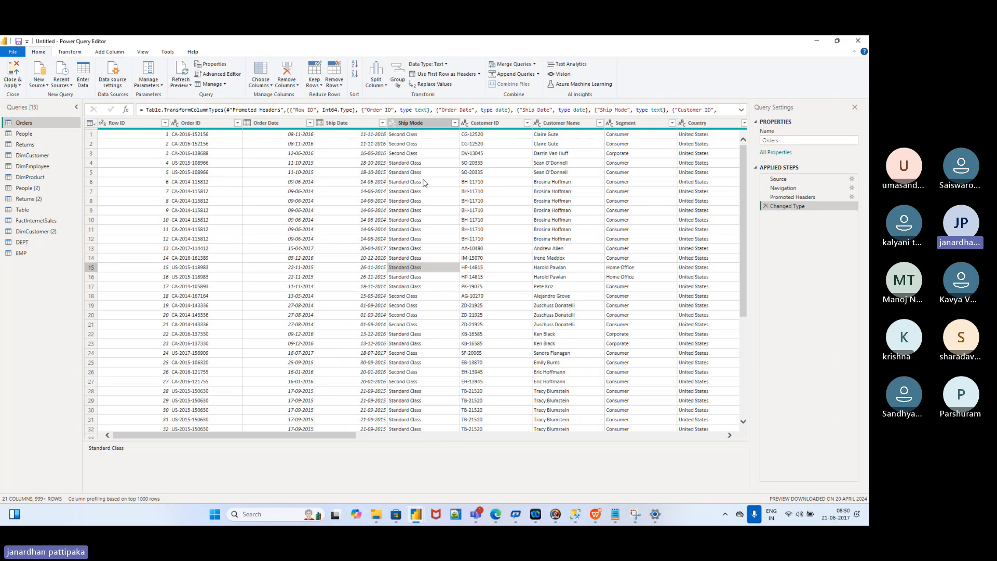
# Step: Switch to the Microsoft Teams meeting window for the Power BI class and stop the meeting recording
pyautogui.moveTo(477, 513)
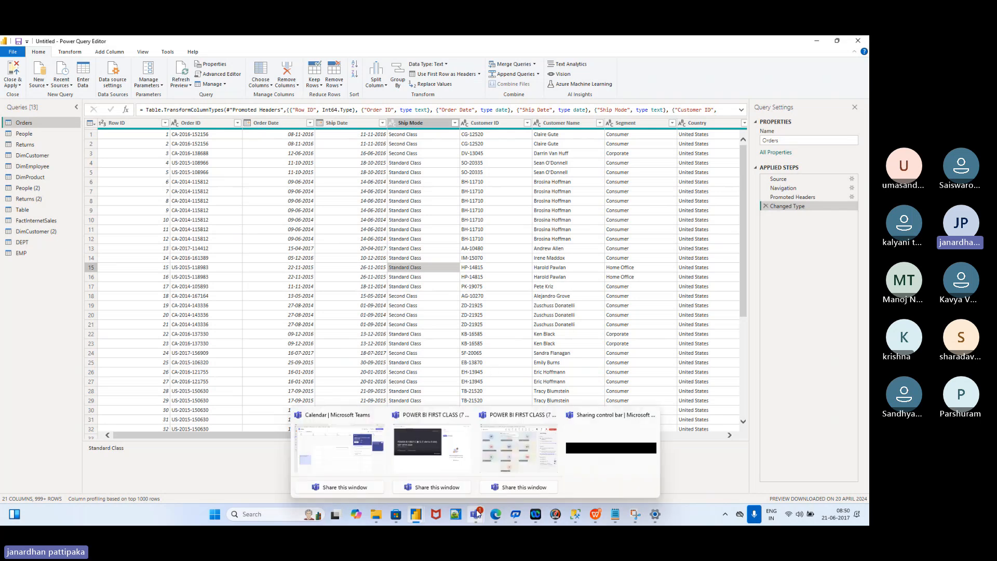
pyautogui.click(515, 441)
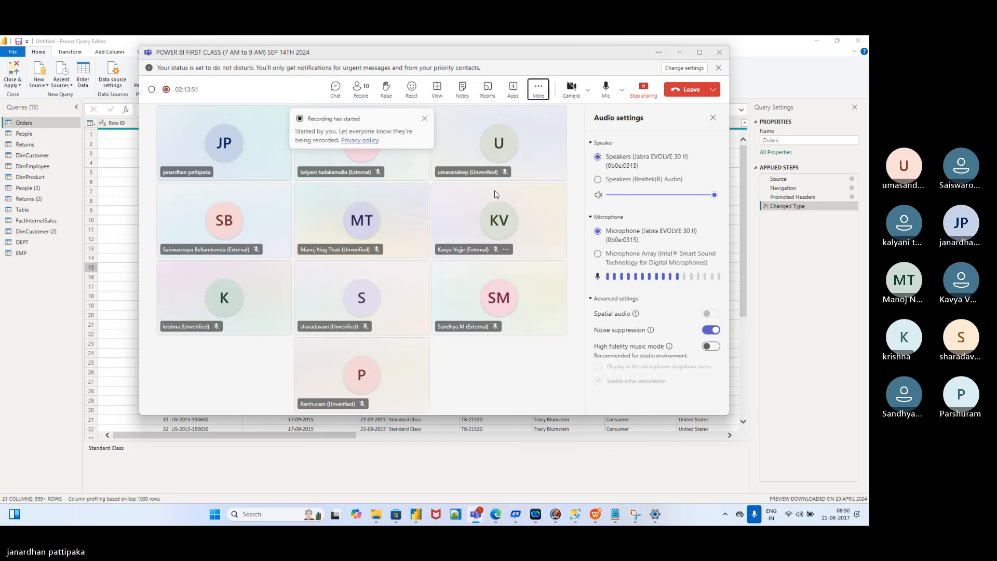
pyautogui.click(539, 92)
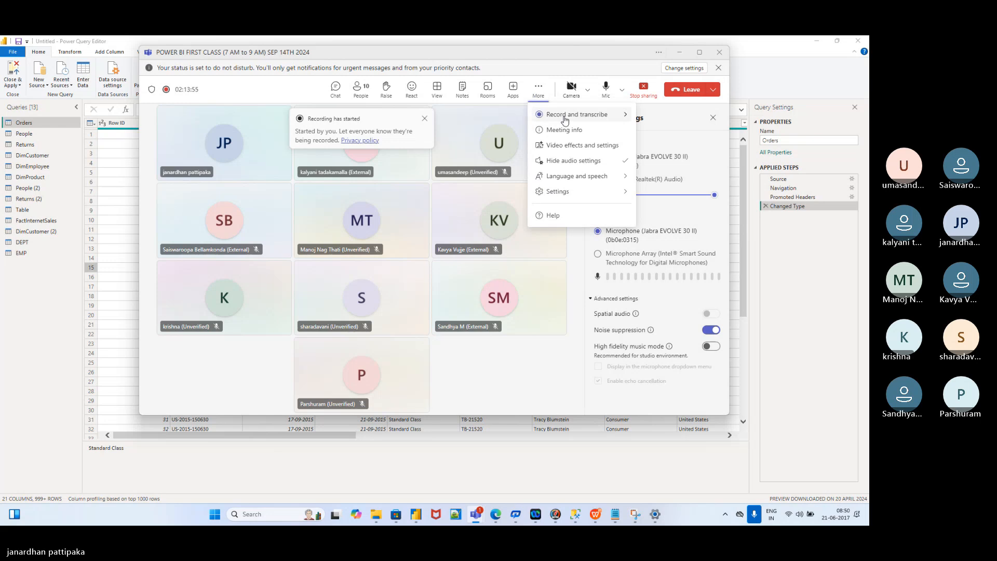
pyautogui.moveTo(565, 116)
pyautogui.click(484, 119)
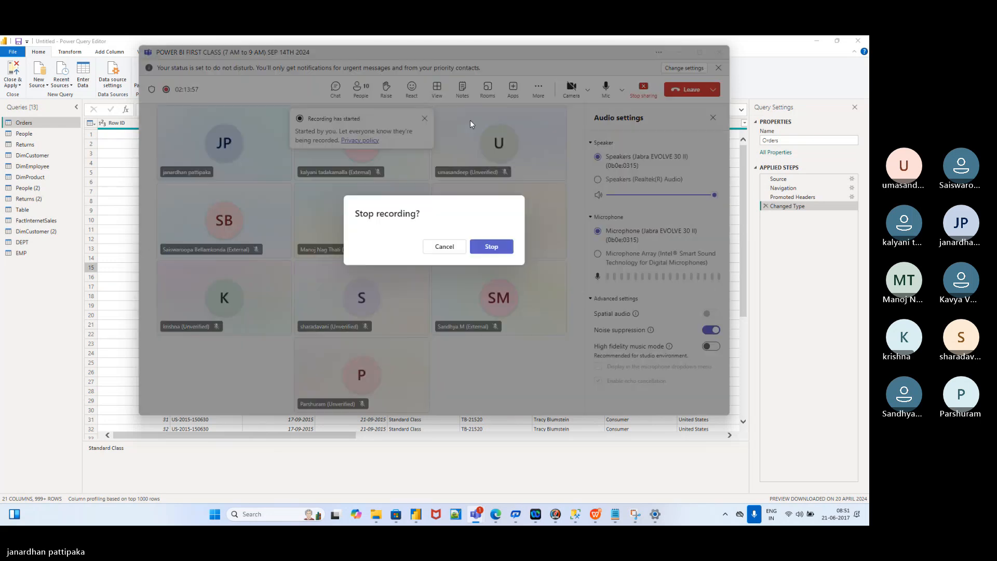
pyautogui.click(491, 247)
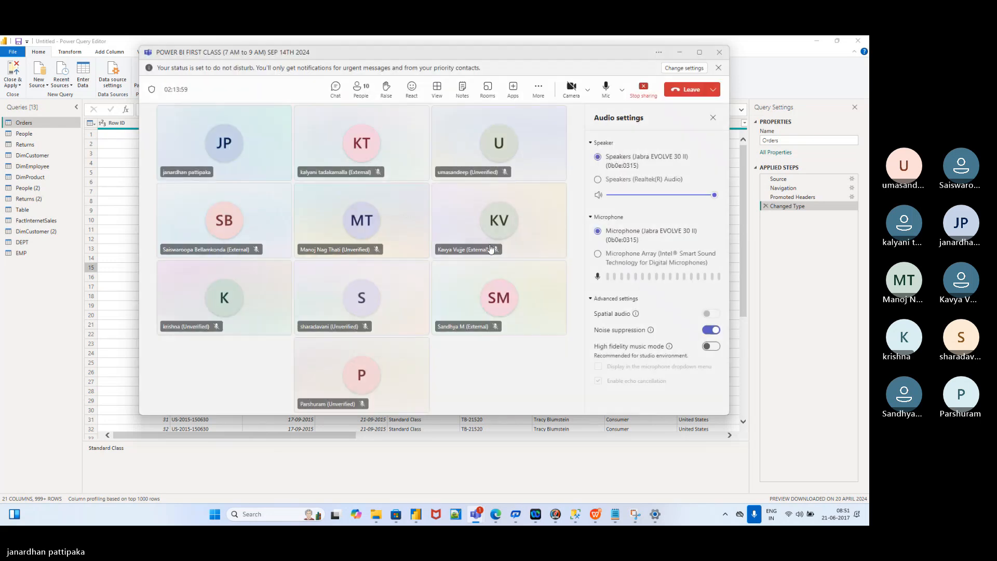